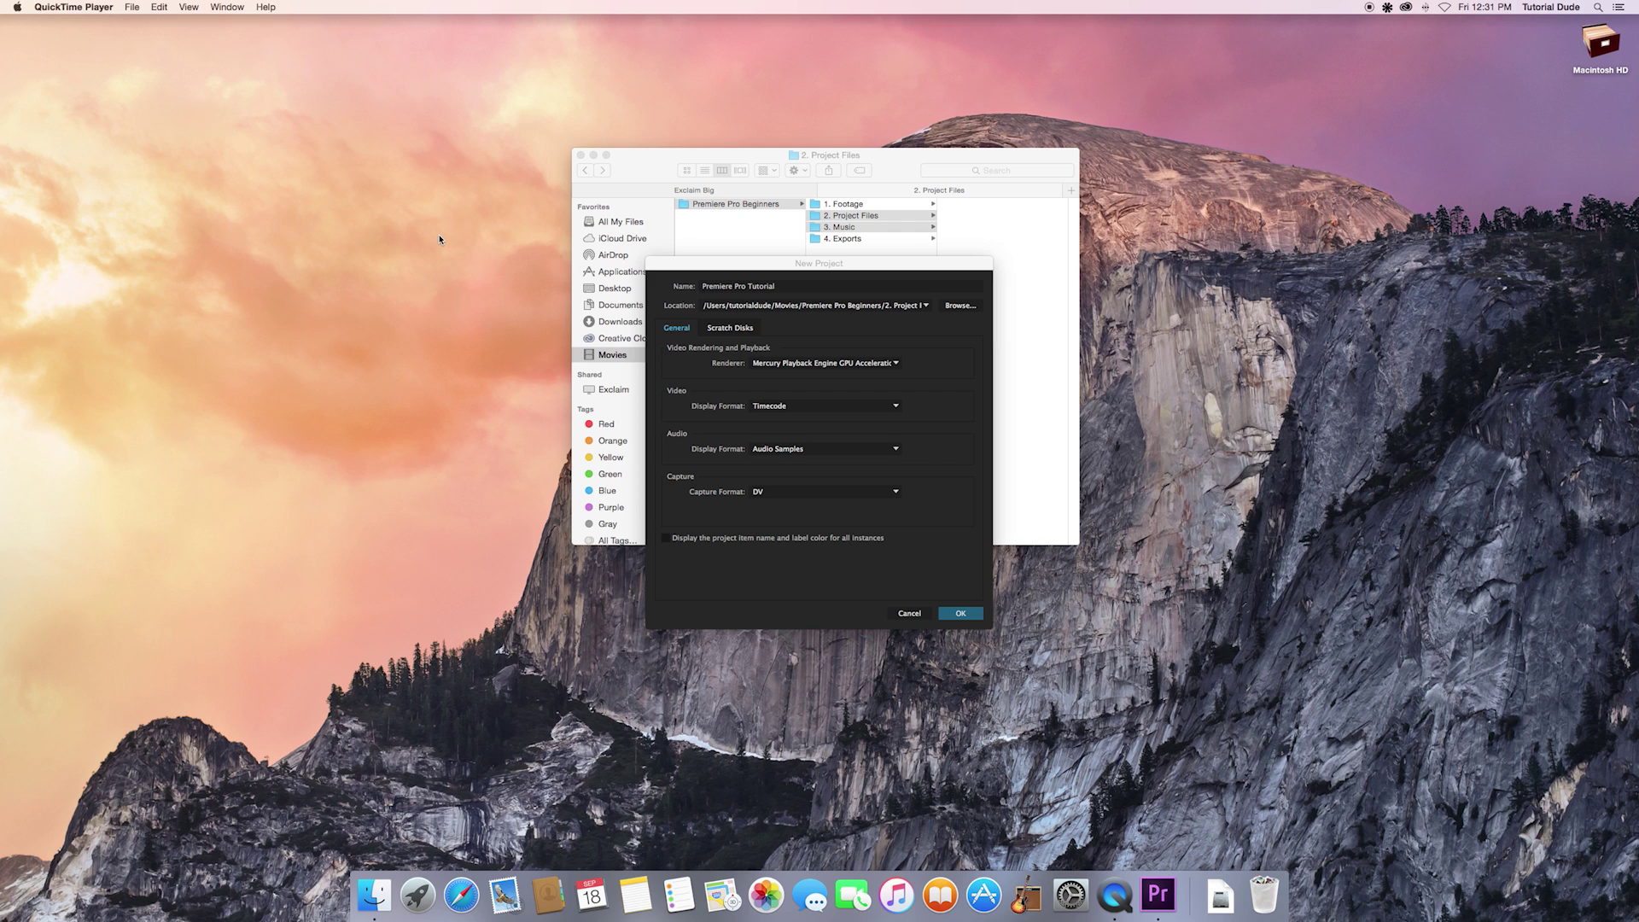
# In Finder, inspect the contents of the 1. Footage, 2. Project Files, 3. Music and 4. Exports folders, then return to the New Project dialog
pyautogui.click(780, 271)
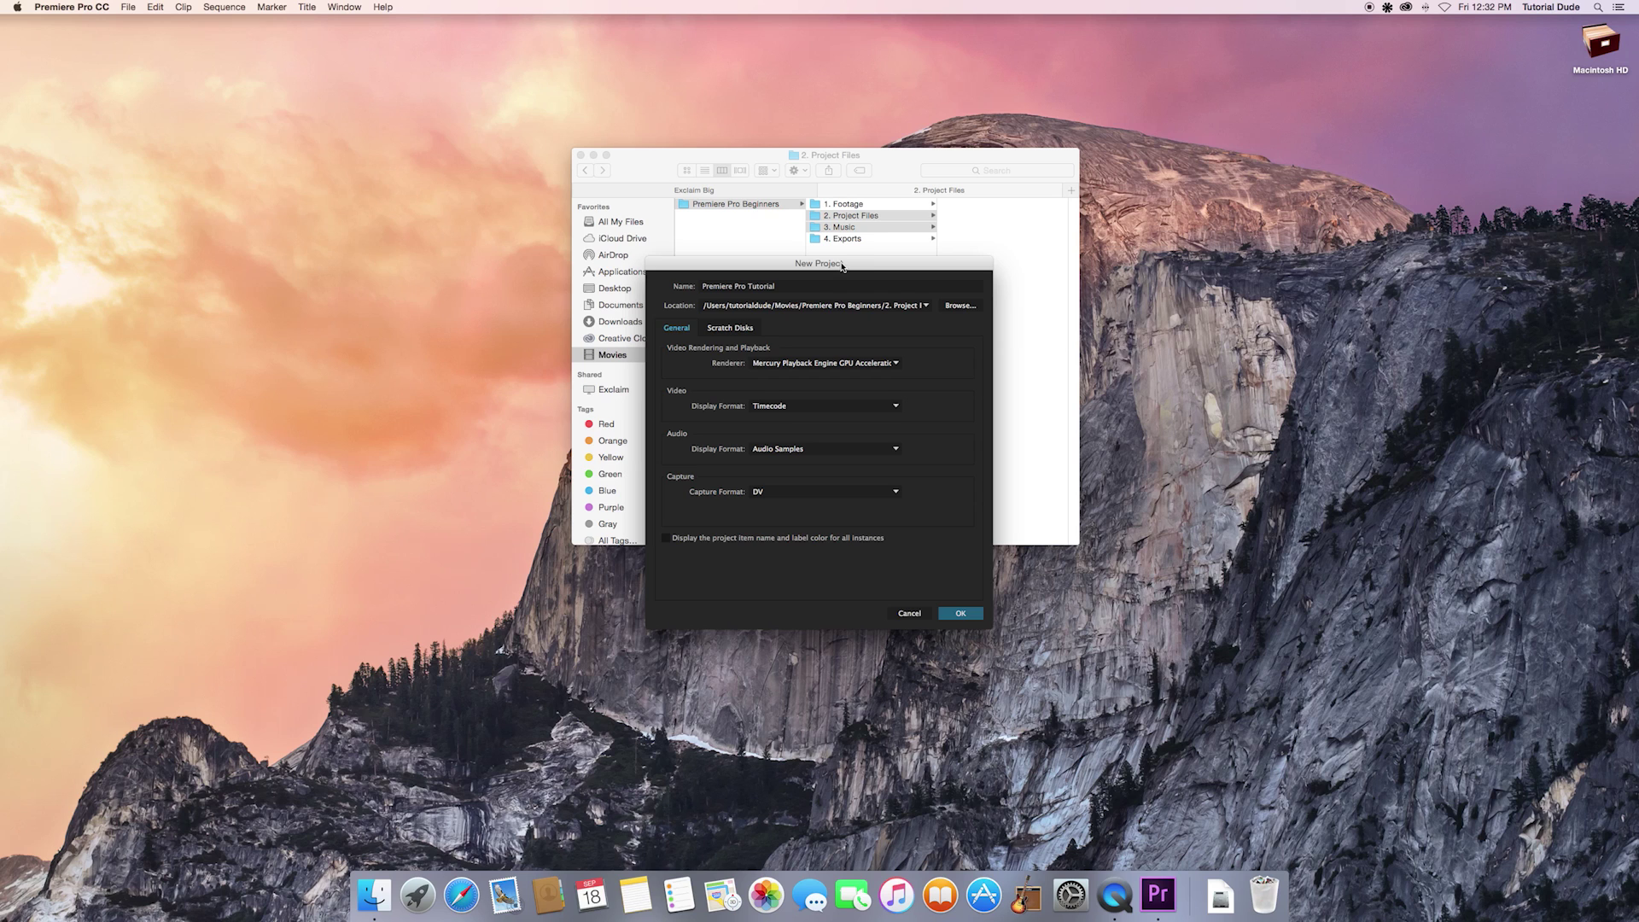
pyautogui.moveTo(834, 267); pyautogui.dragTo(840, 252)
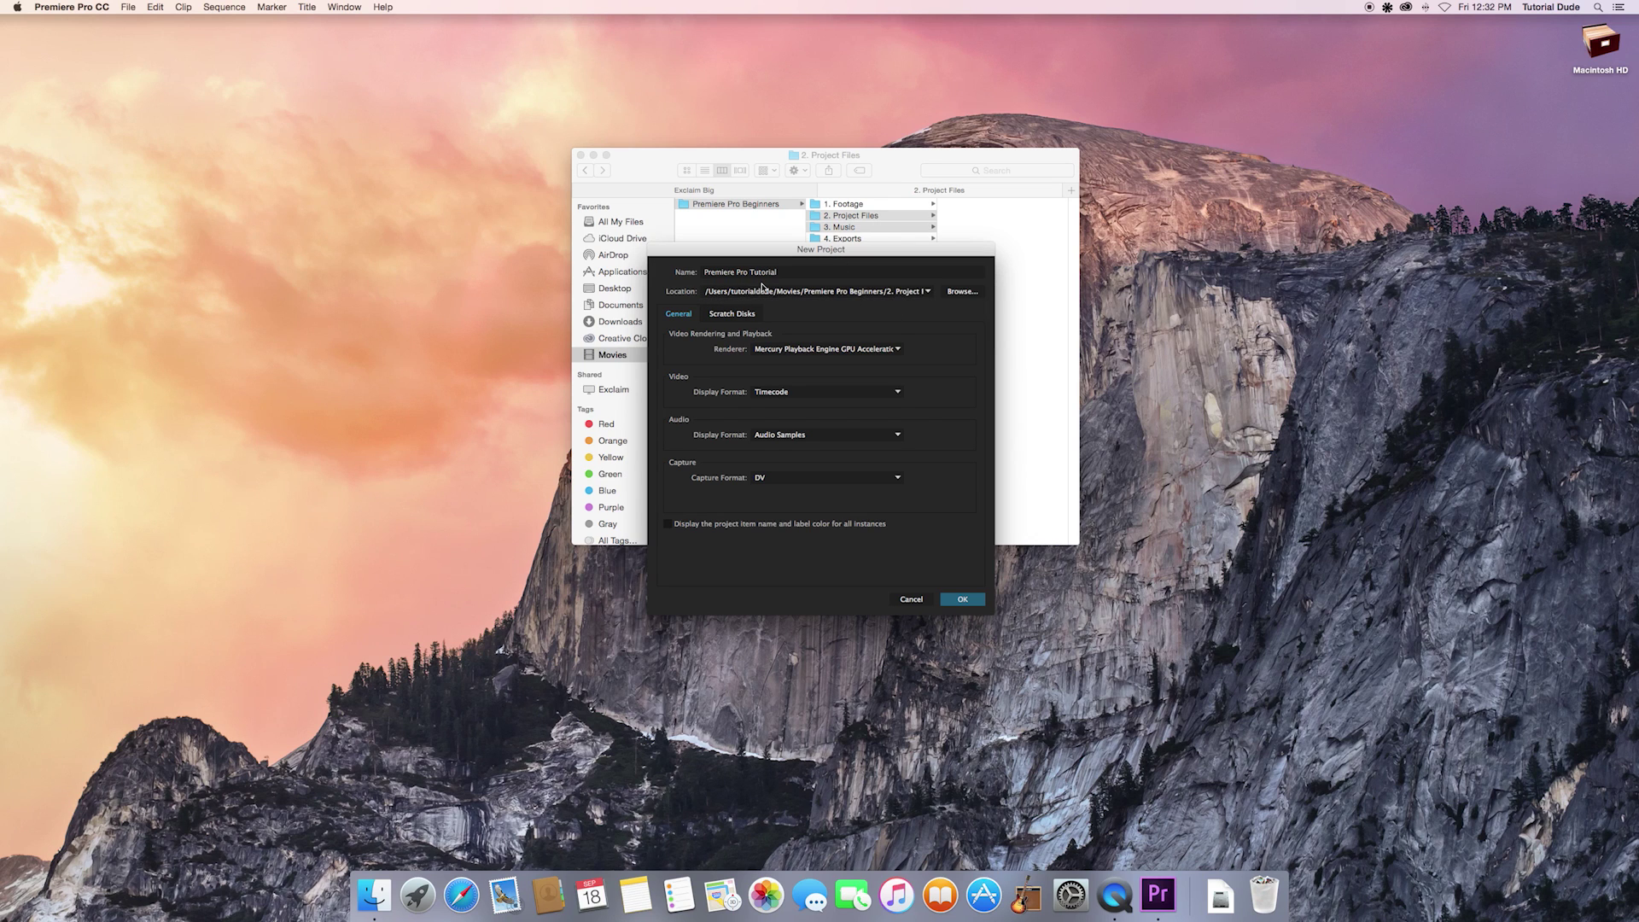
pyautogui.moveTo(783, 254); pyautogui.dragTo(781, 372)
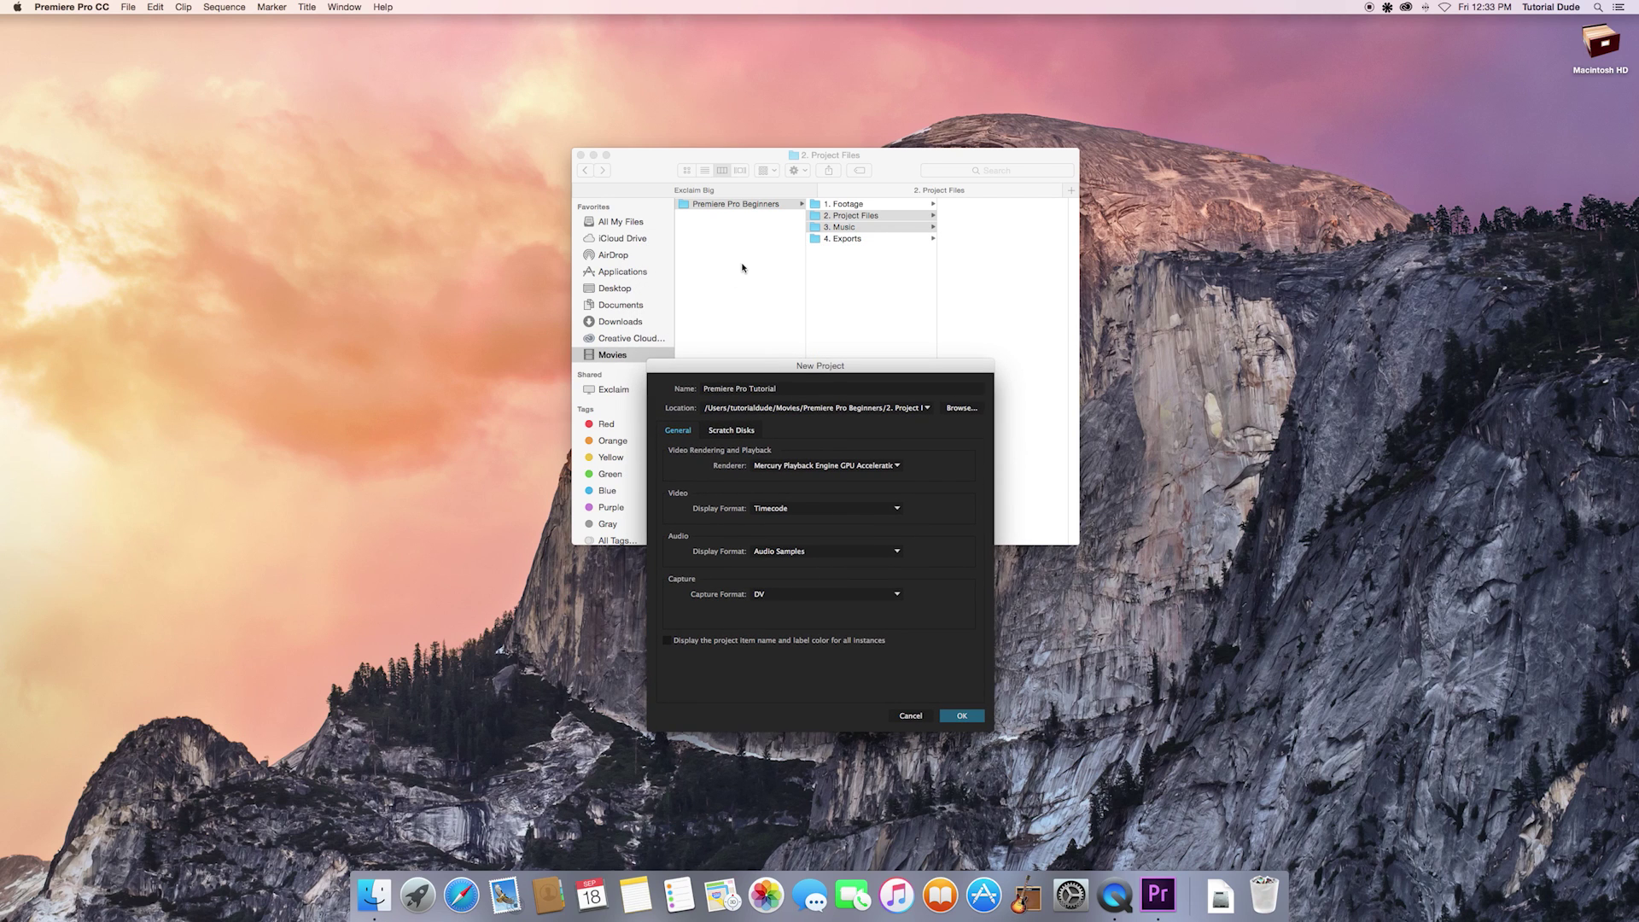
pyautogui.click(854, 205)
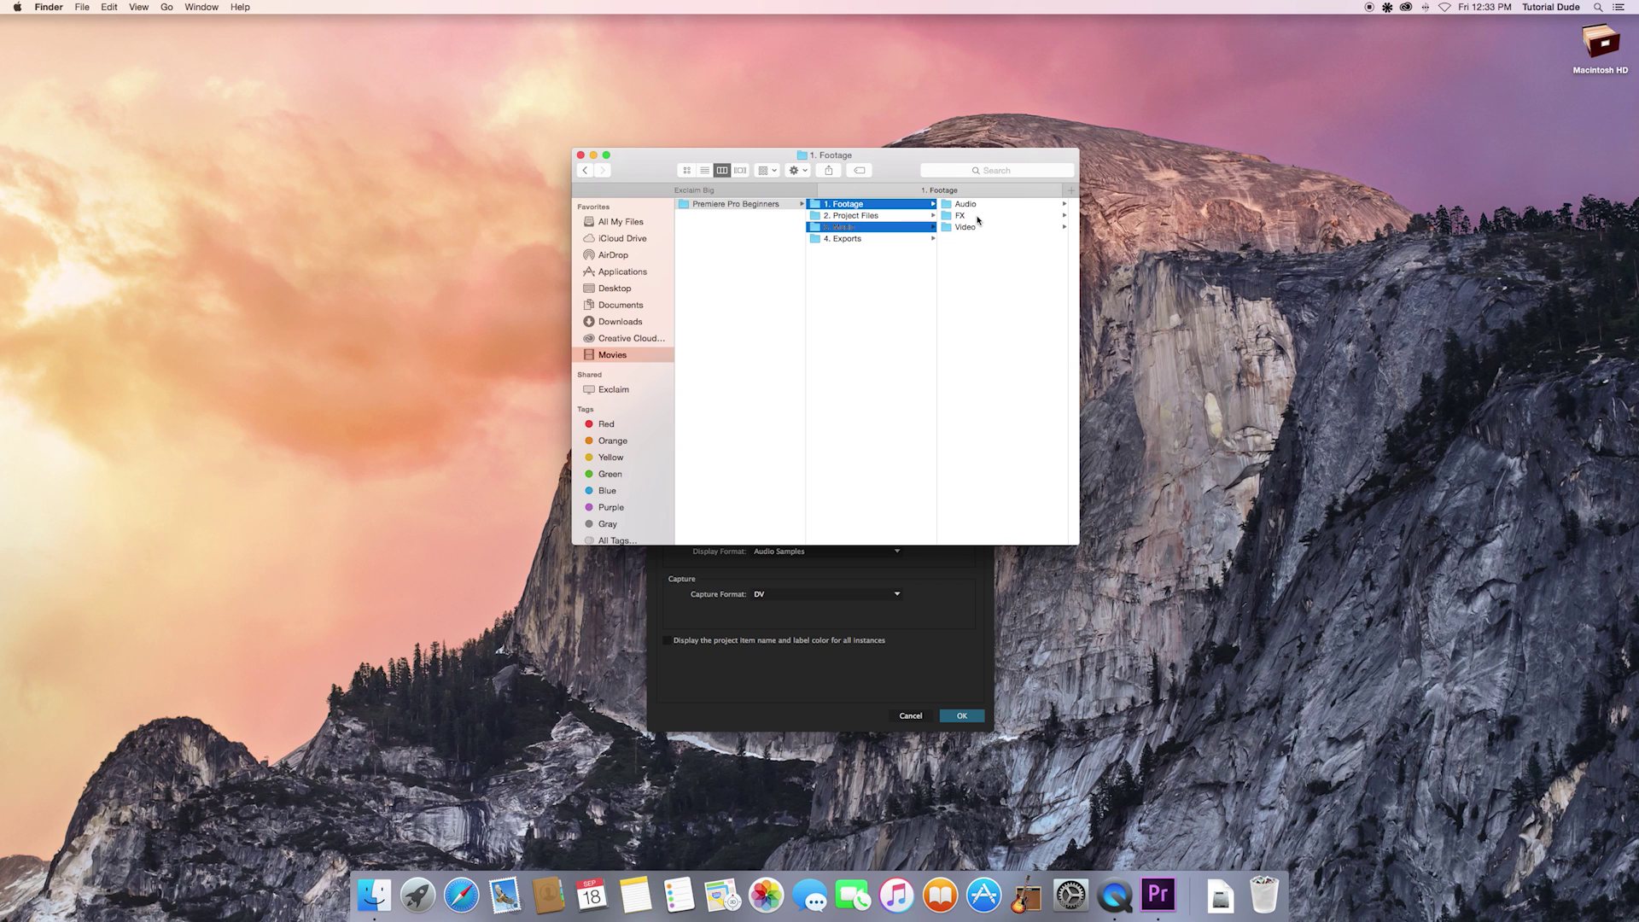
pyautogui.click(886, 218)
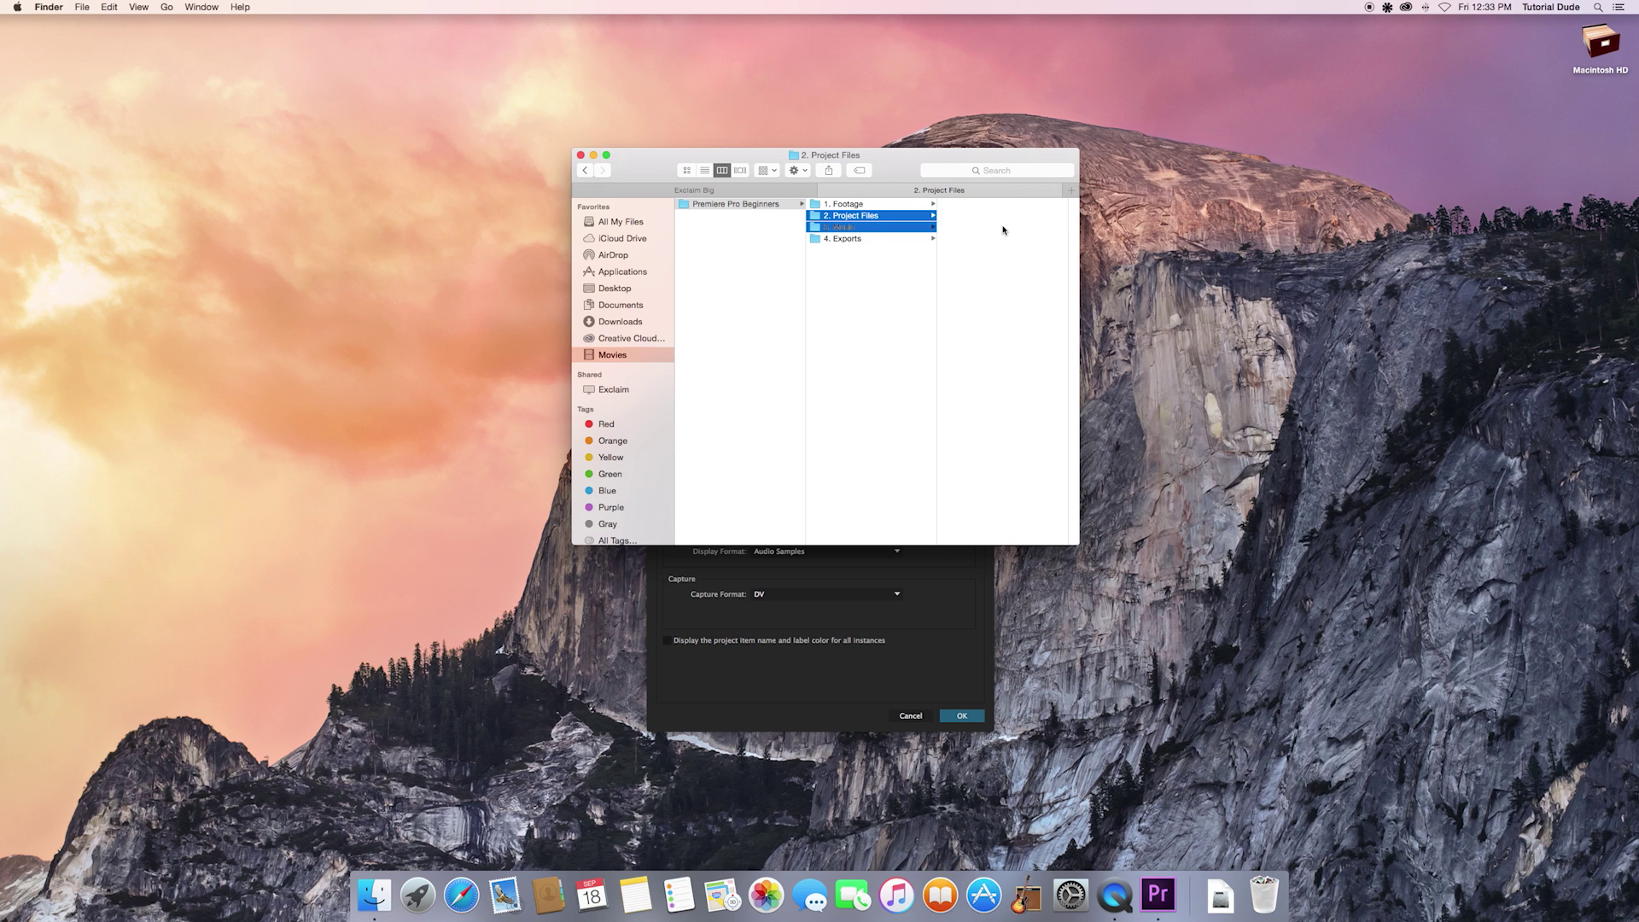
pyautogui.click(854, 227)
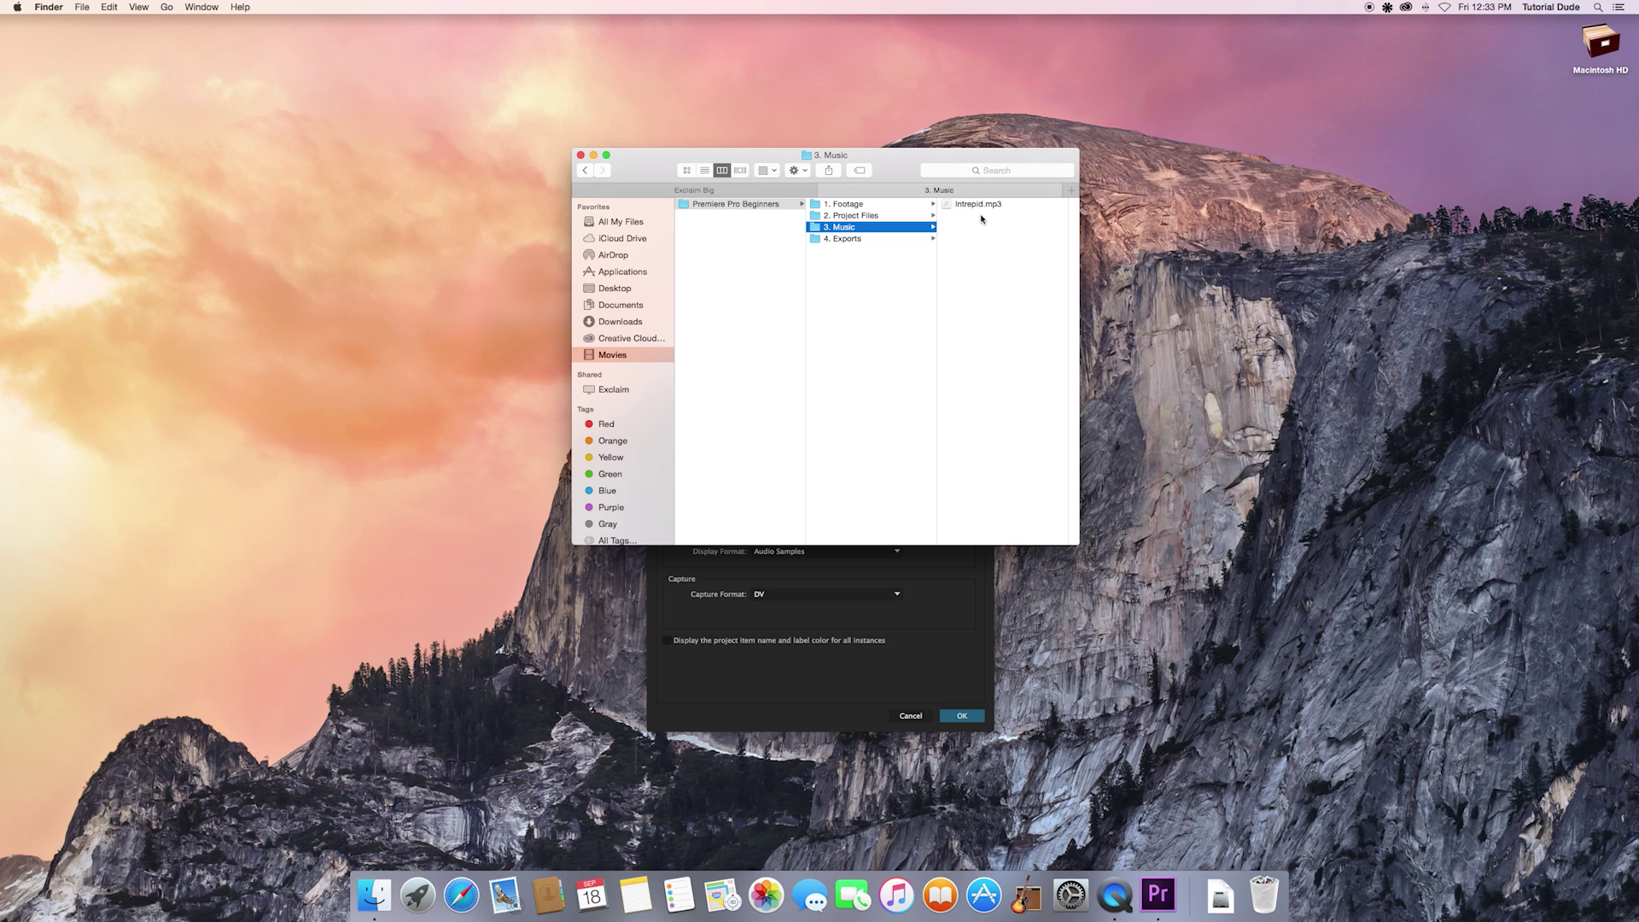
pyautogui.click(862, 240)
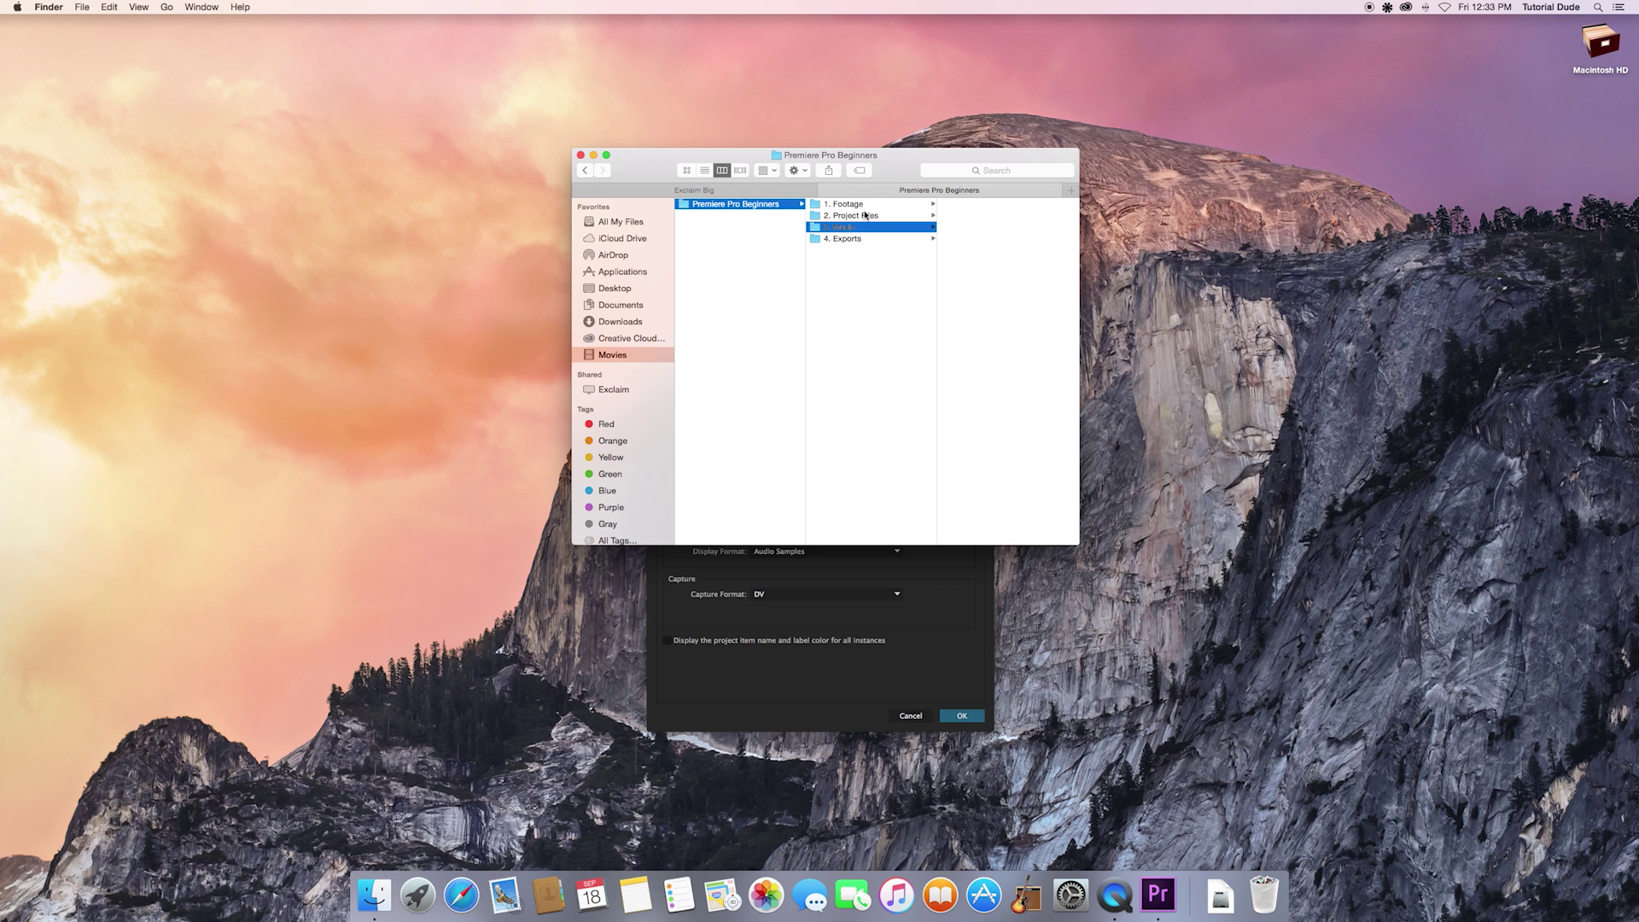
pyautogui.keyDown('super'); pyautogui.click(856, 214); pyautogui.keyUp('super')
pyautogui.click(954, 629)
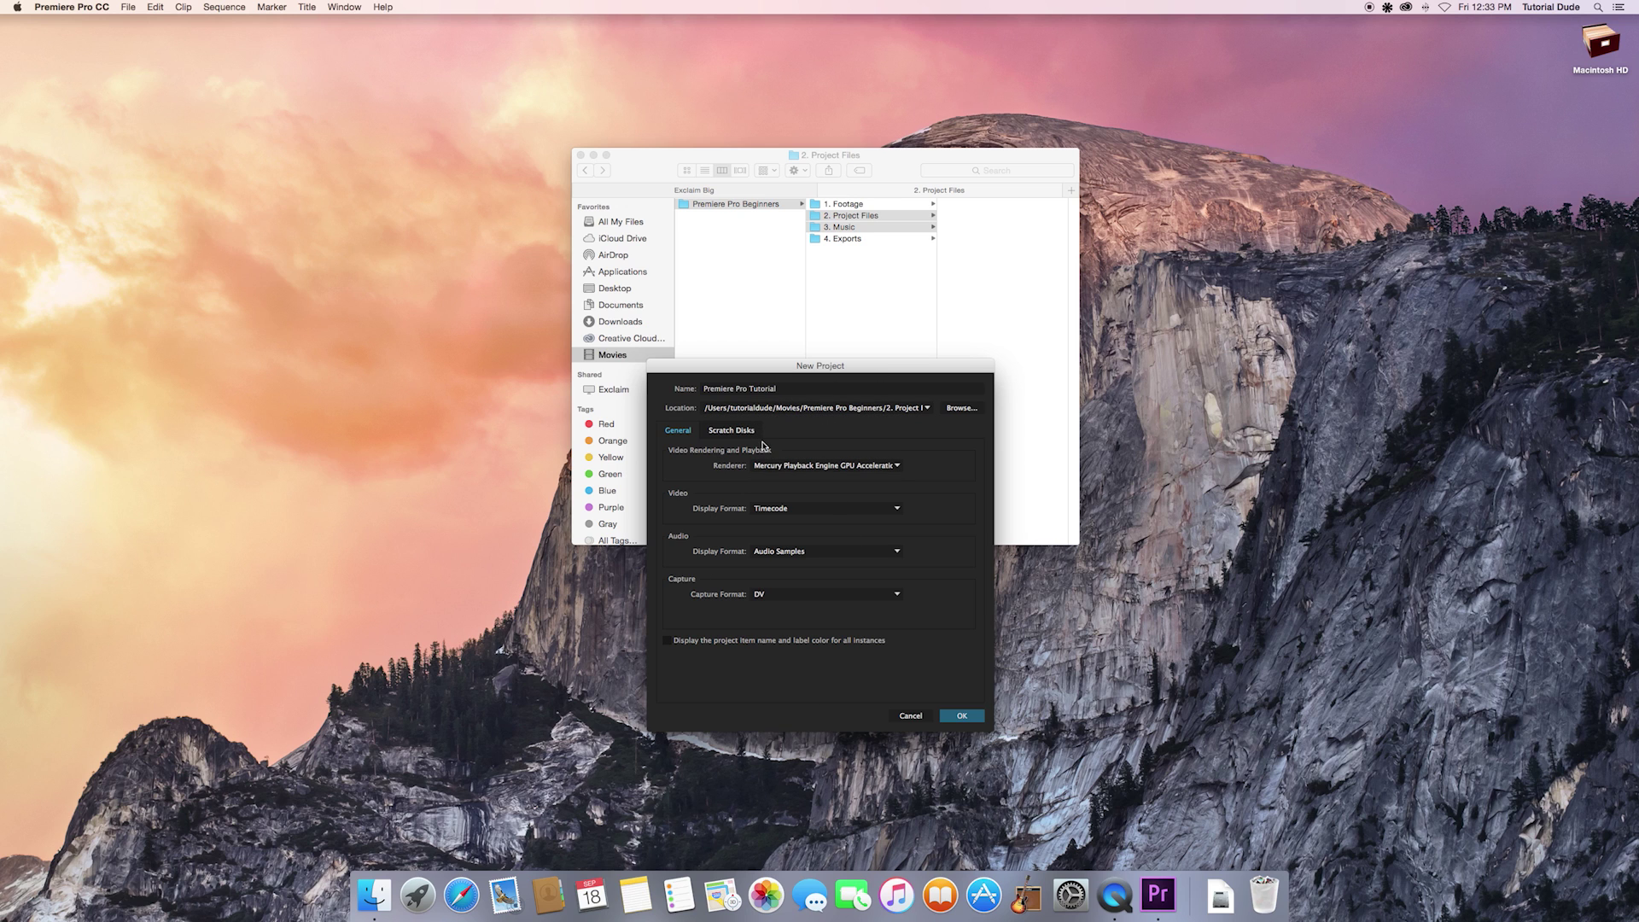
# Review the scratch disk locations and create the Premiere Pro Tutorial project with the current general settings
pyautogui.click(735, 430)
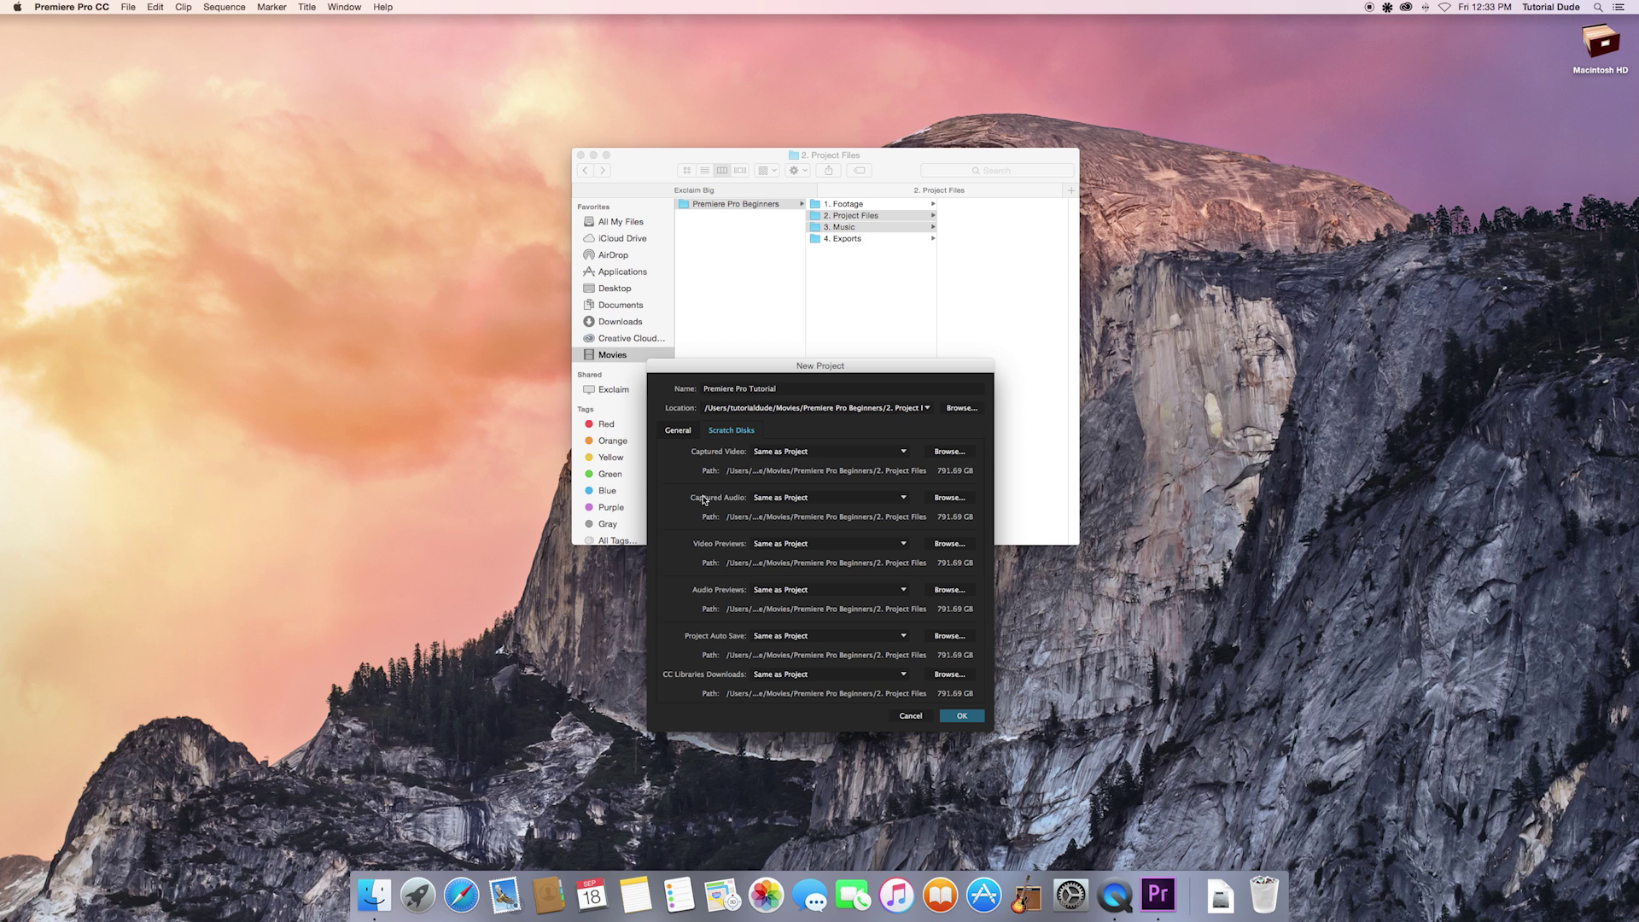
pyautogui.click(680, 432)
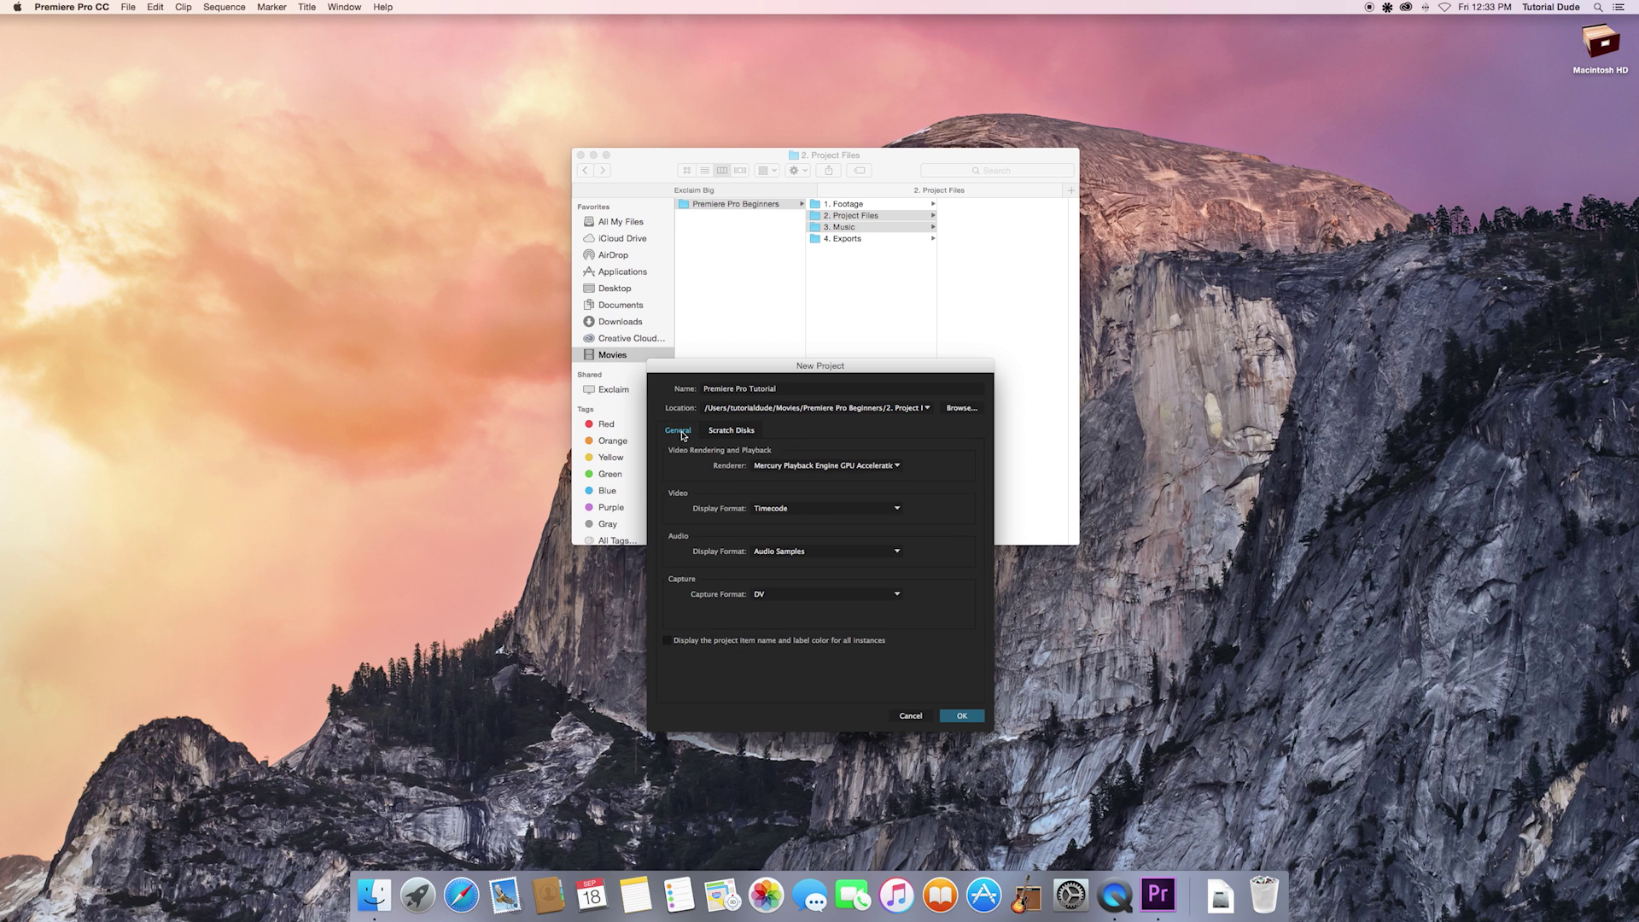
pyautogui.click(962, 716)
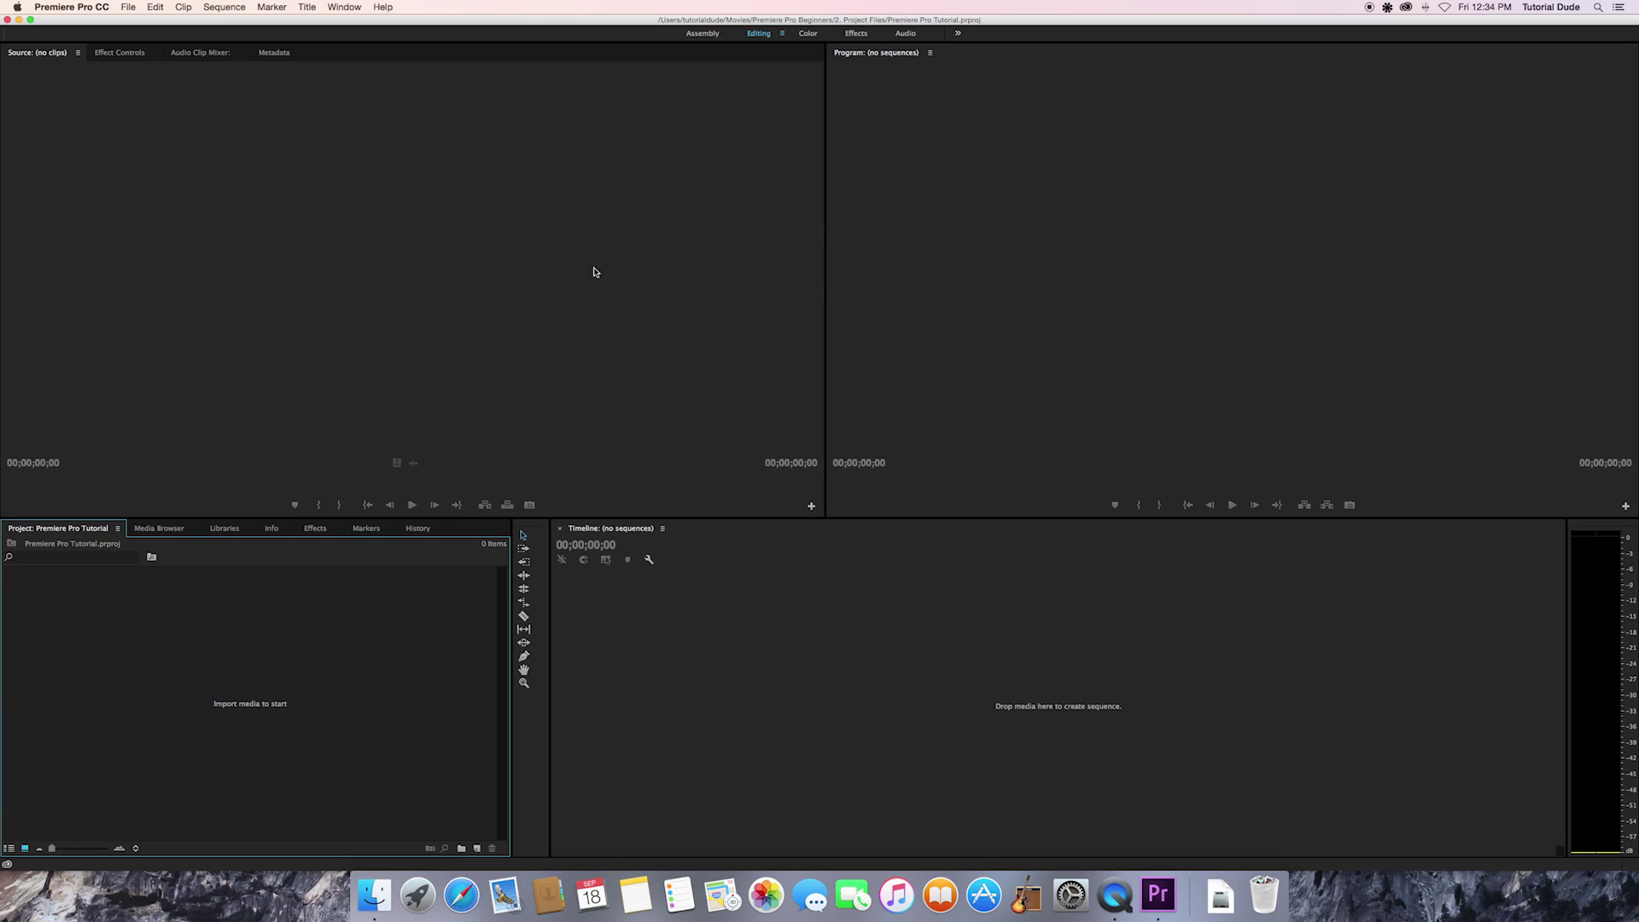
pyautogui.click(369, 346)
pyautogui.click(862, 305)
pyautogui.click(765, 575)
pyautogui.click(370, 618)
pyautogui.click(19, 7)
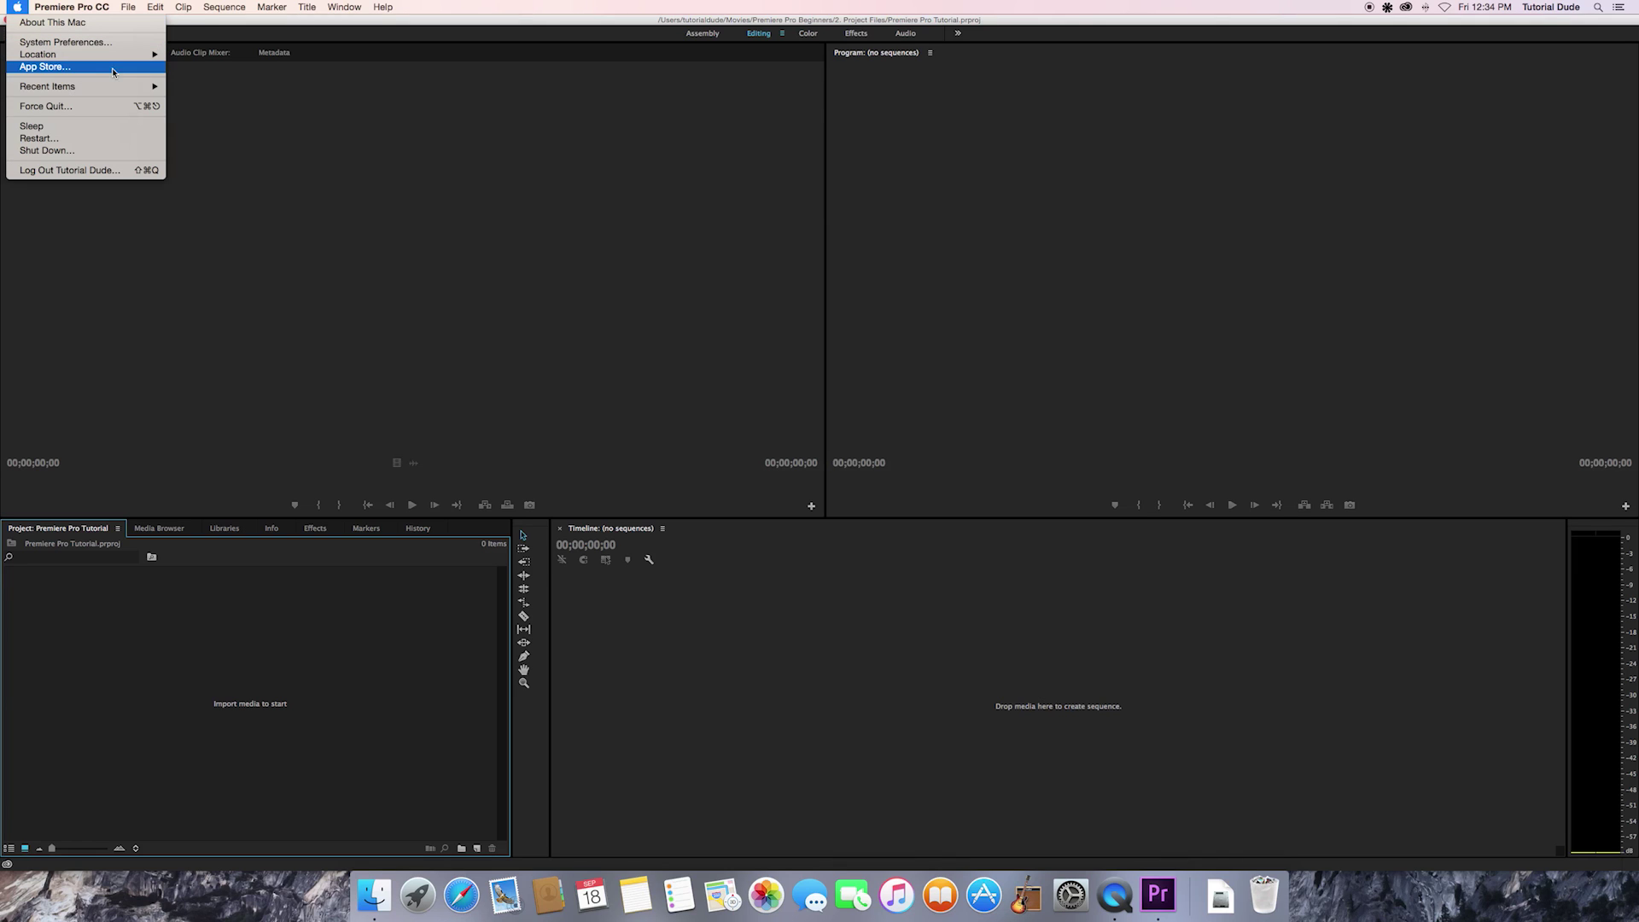
pyautogui.moveTo(82, 55)
pyautogui.click(320, 245)
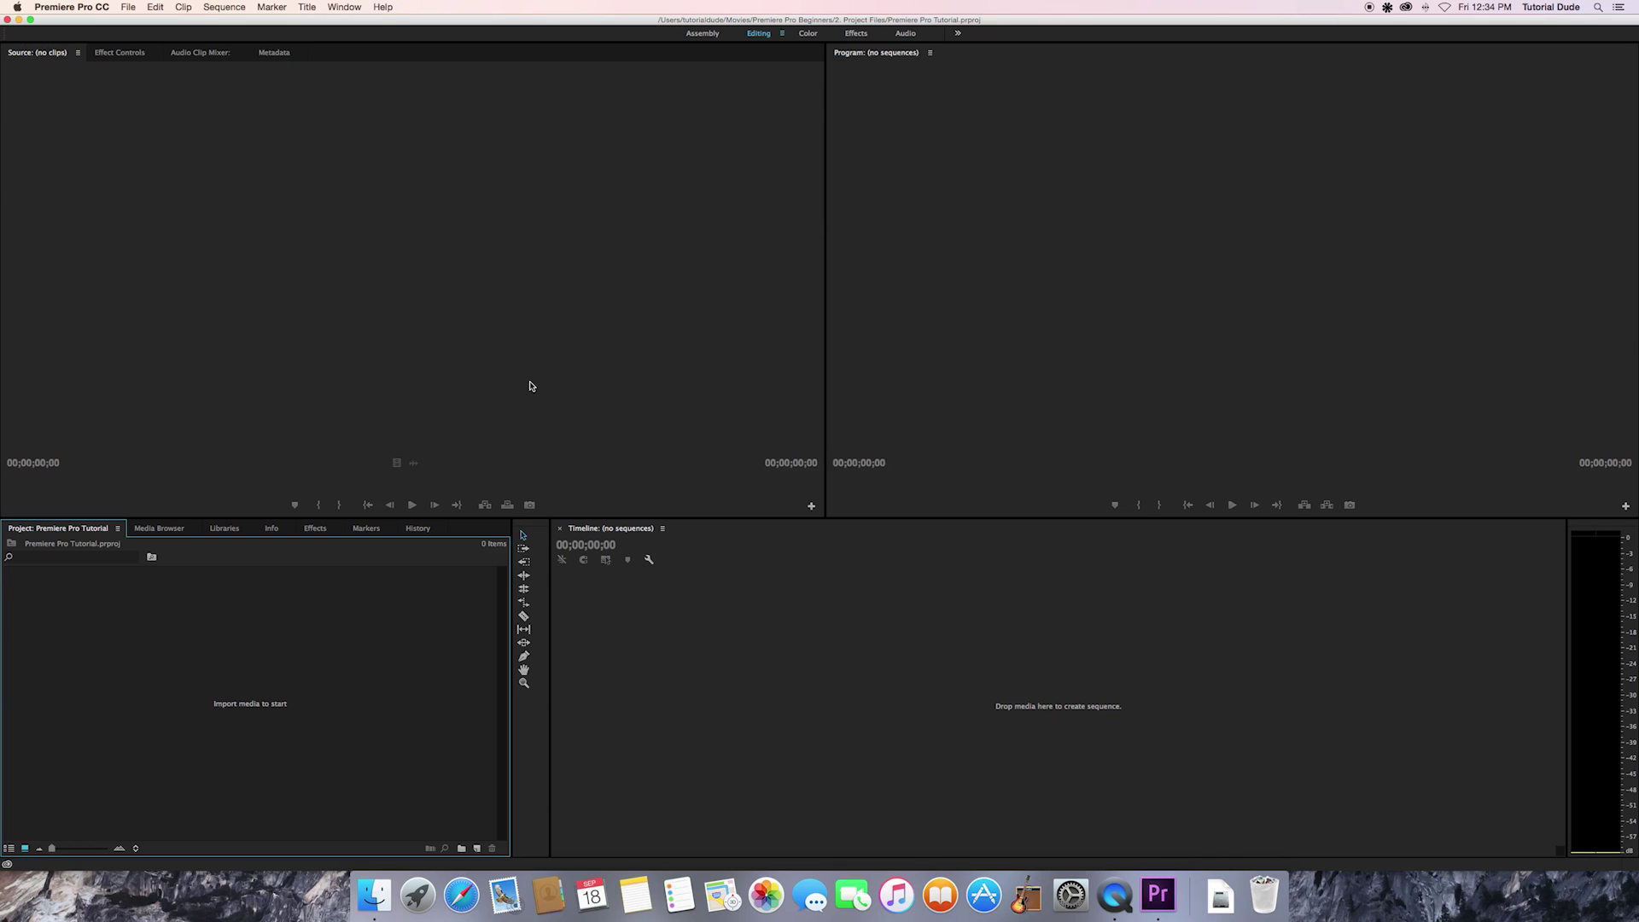
pyautogui.rightClick(1241, 890)
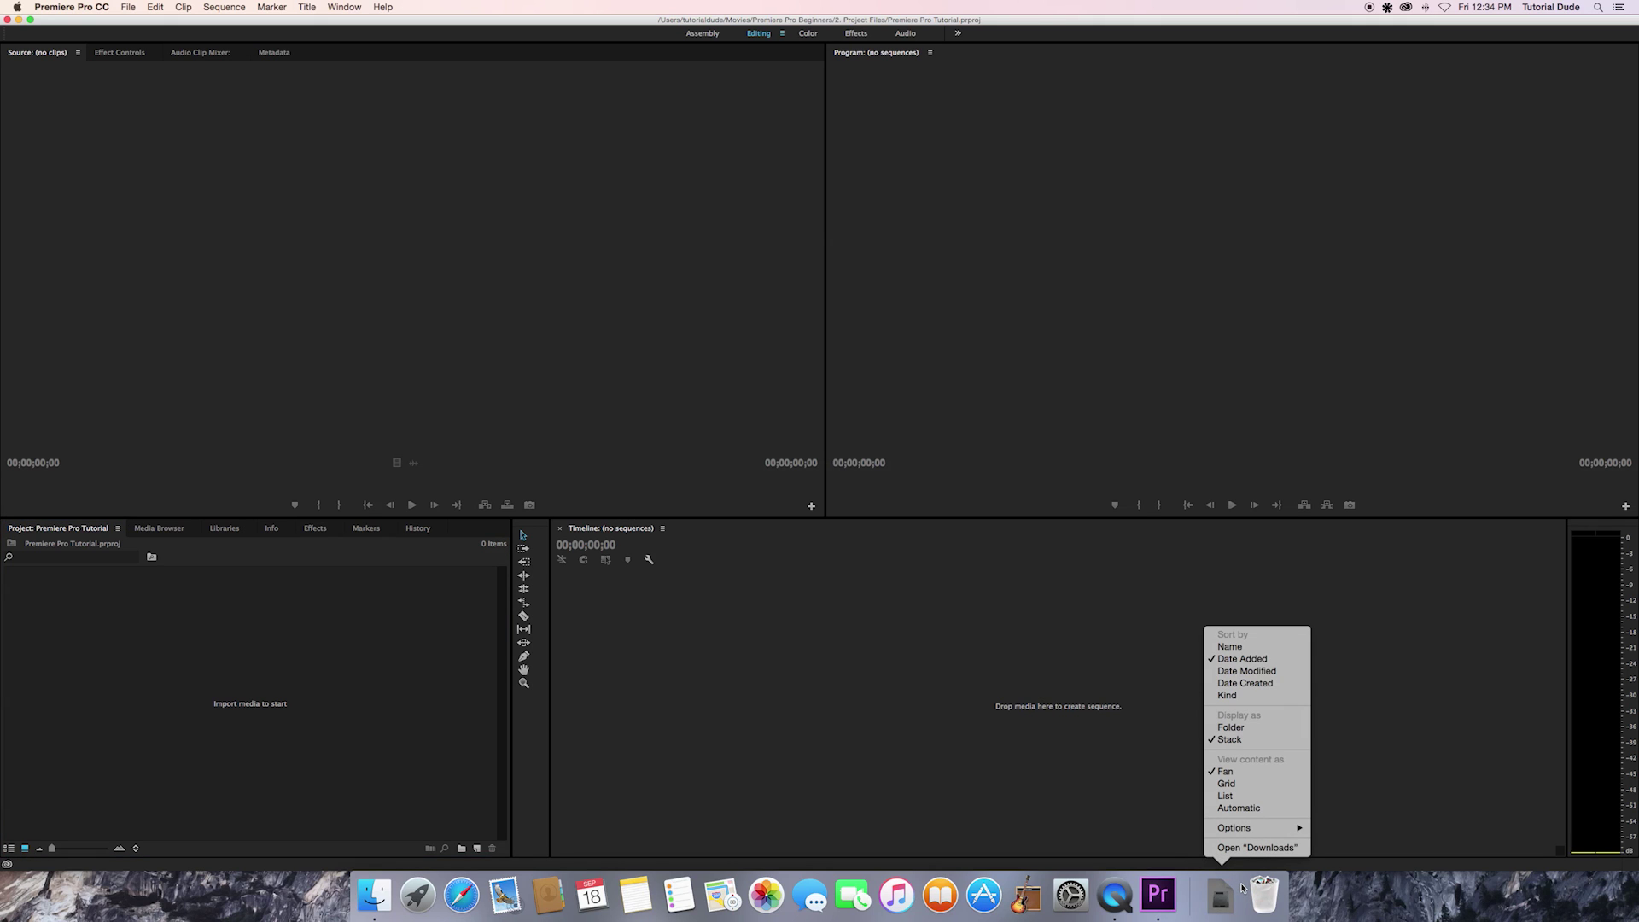
pyautogui.click(674, 384)
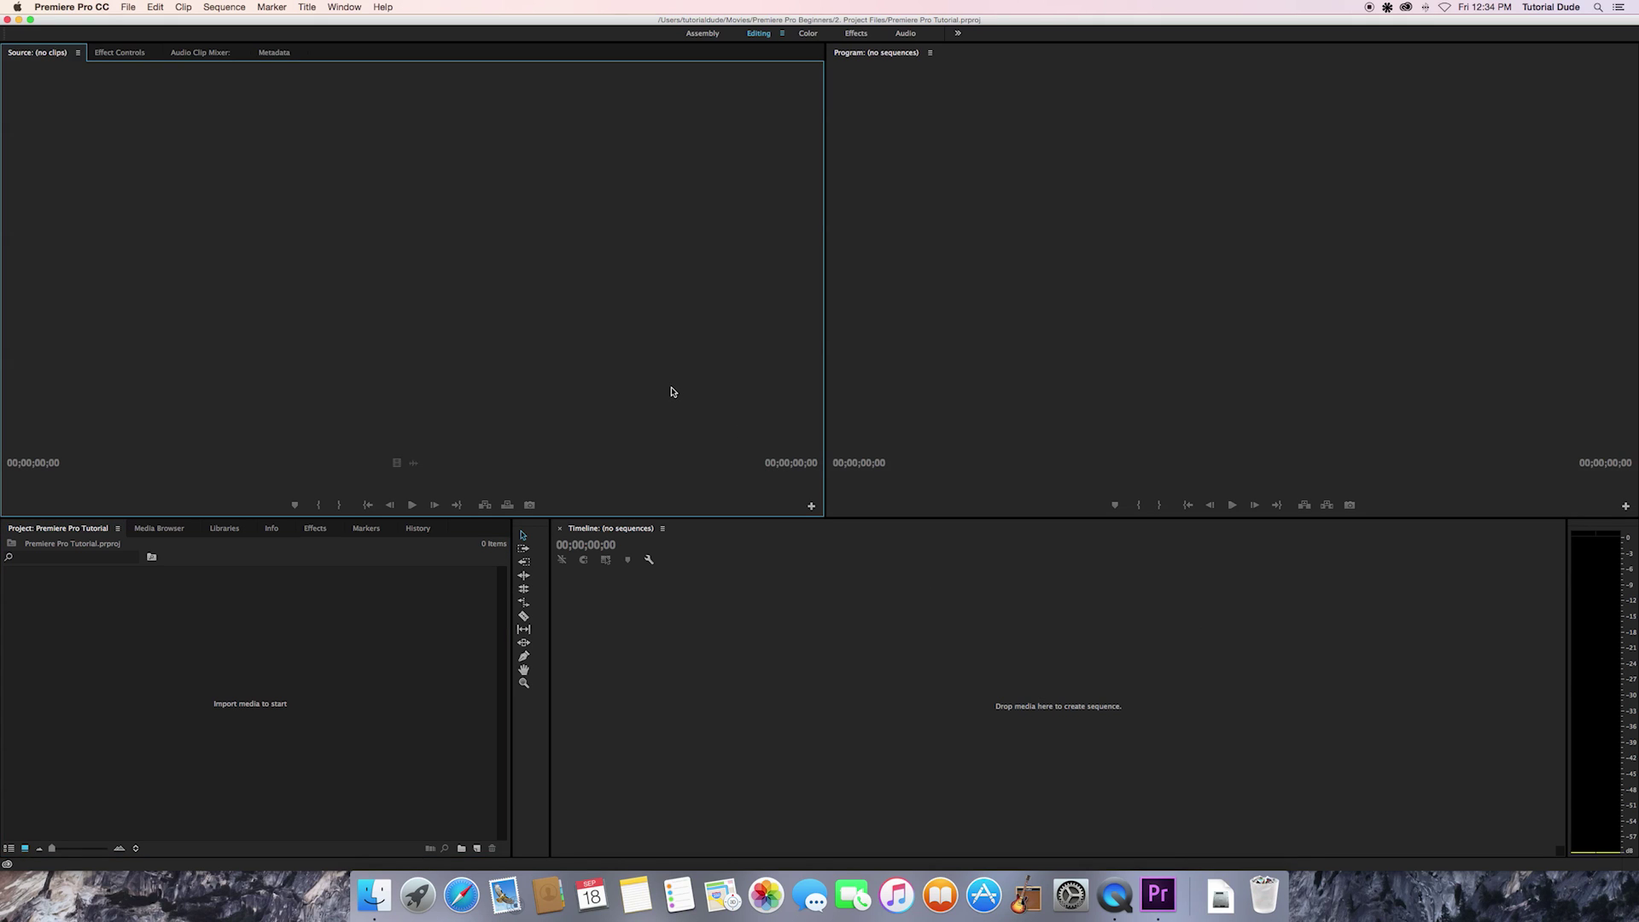
pyautogui.click(27, 7)
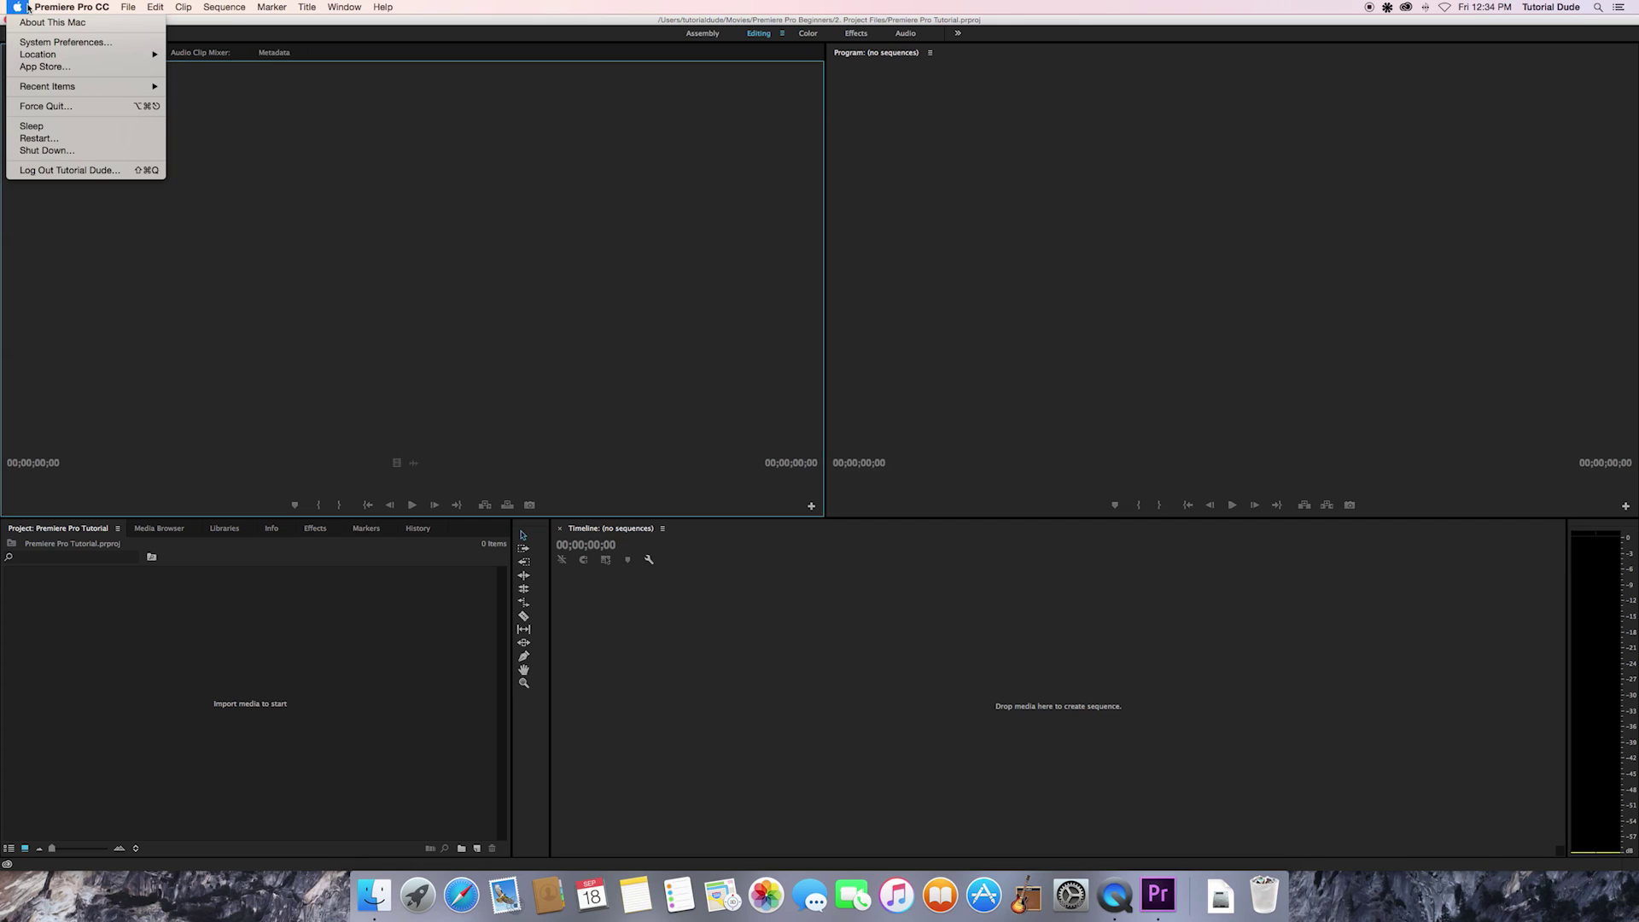
pyautogui.click(387, 230)
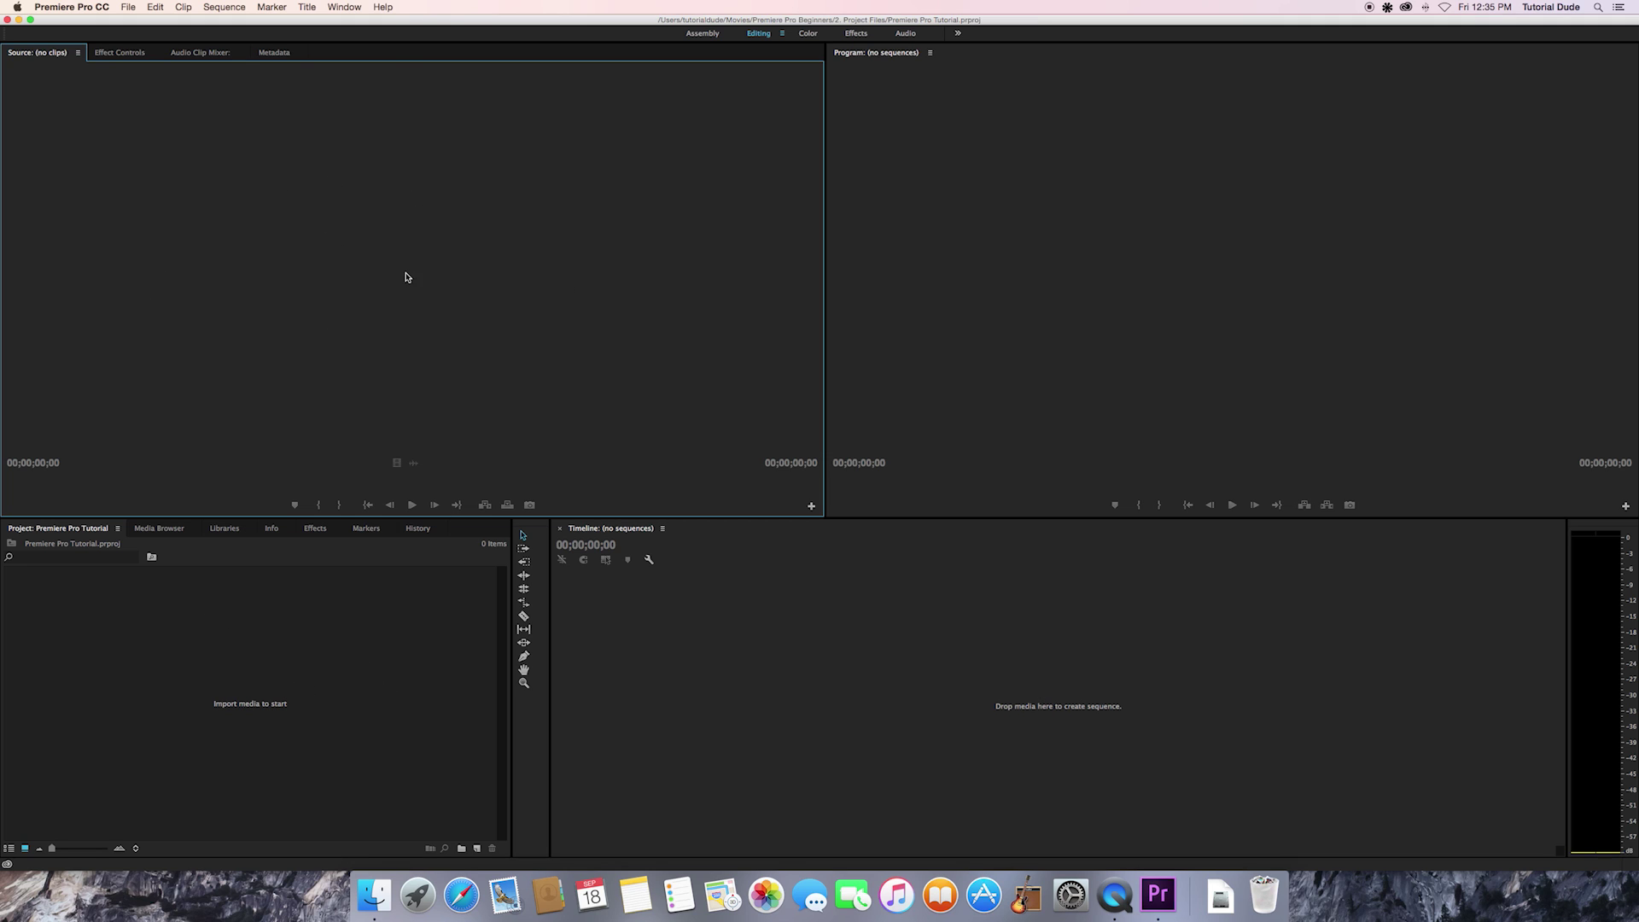
pyautogui.click(1177, 228)
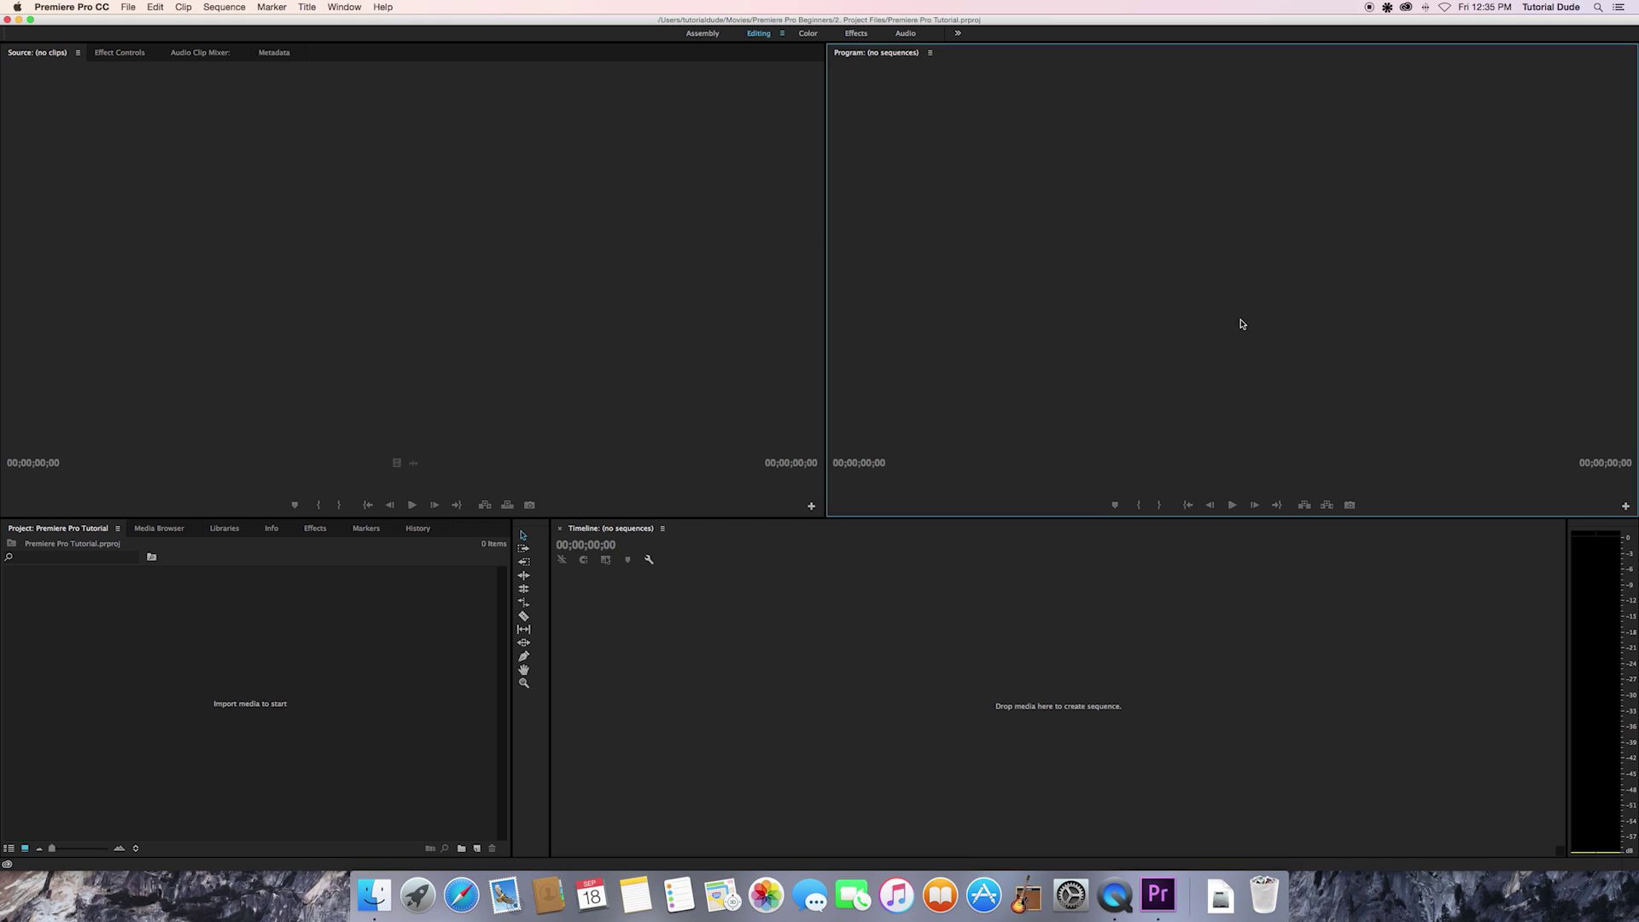
pyautogui.click(773, 717)
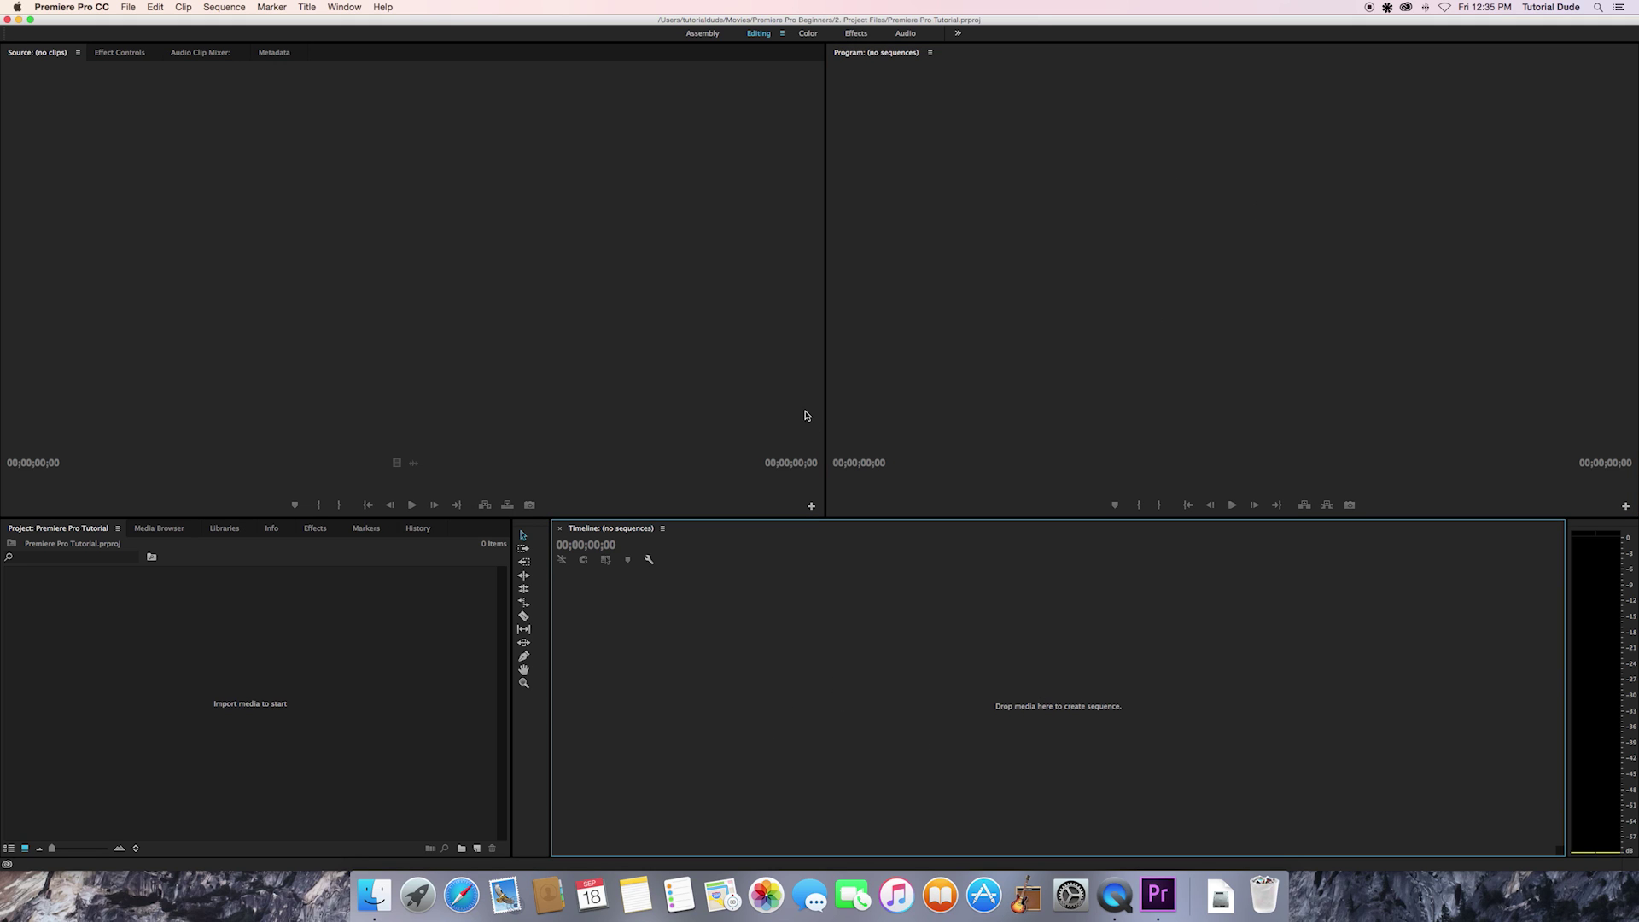
pyautogui.press('super+Tab')
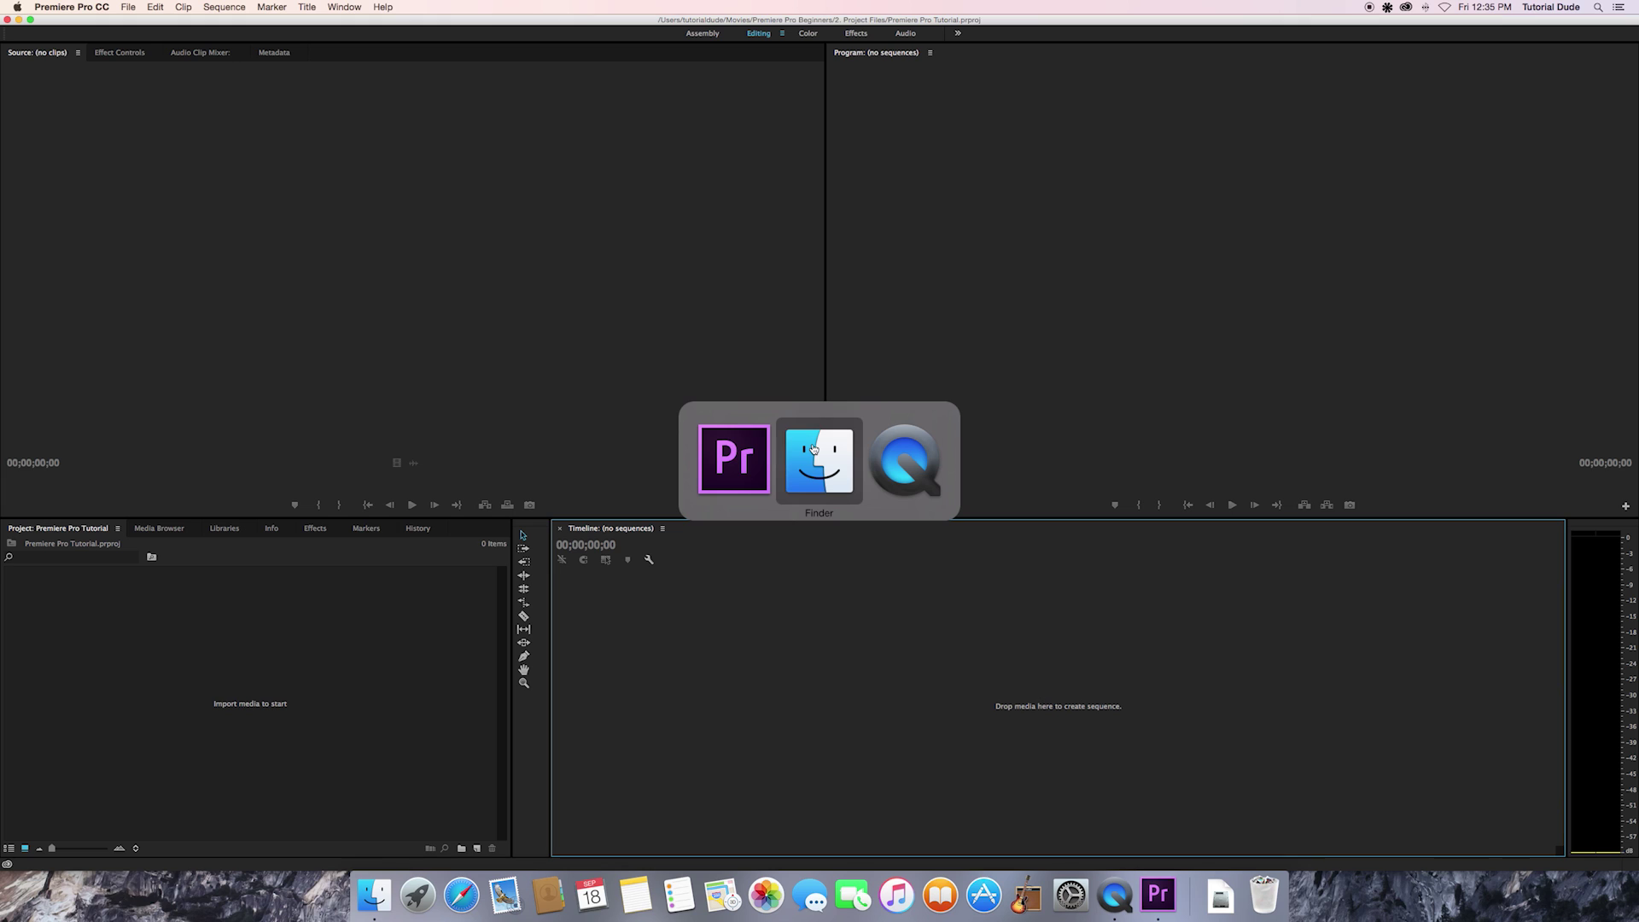
pyautogui.click(735, 461)
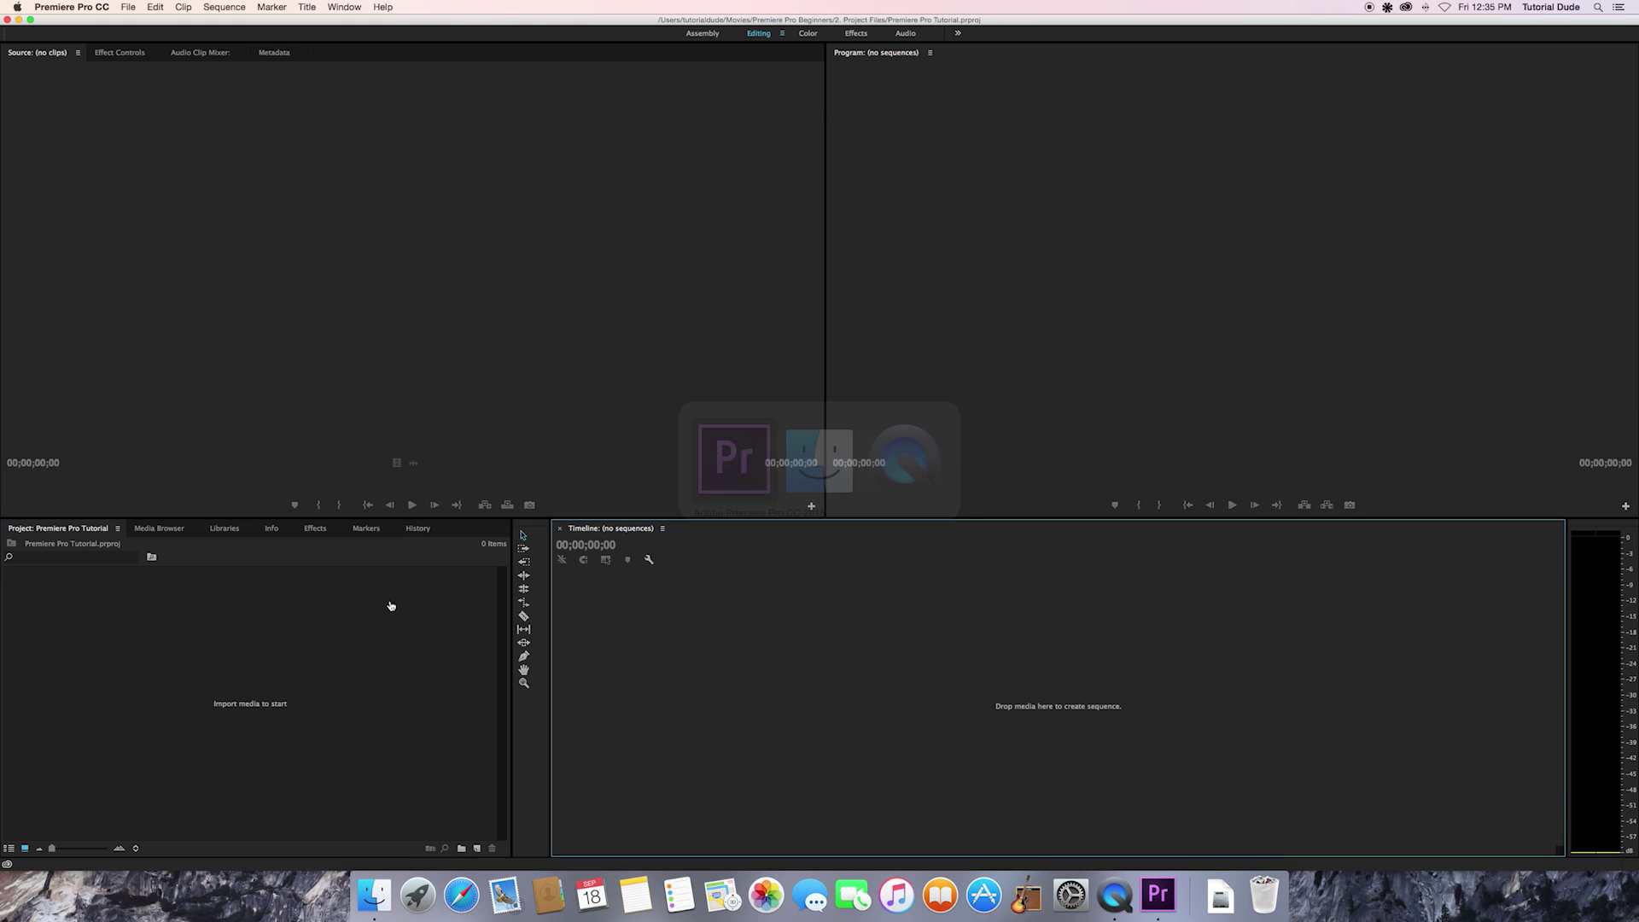
# Import the whole Video folder from 1. Footage into the project
pyautogui.click(246, 707)
pyautogui.doubleClick(245, 680)
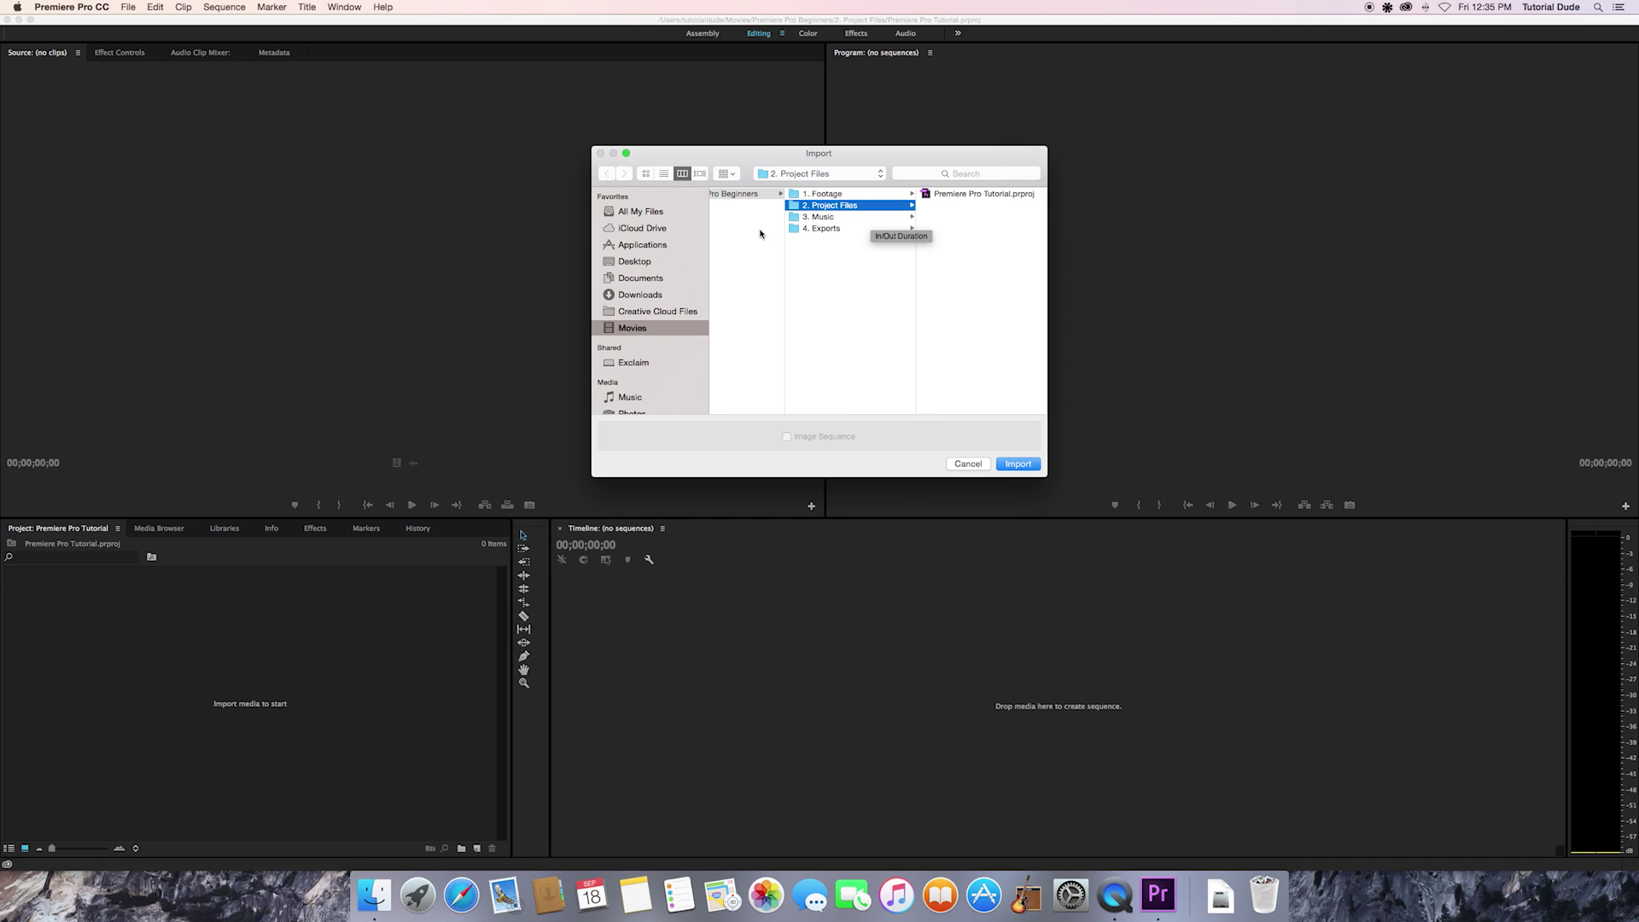
pyautogui.click(825, 195)
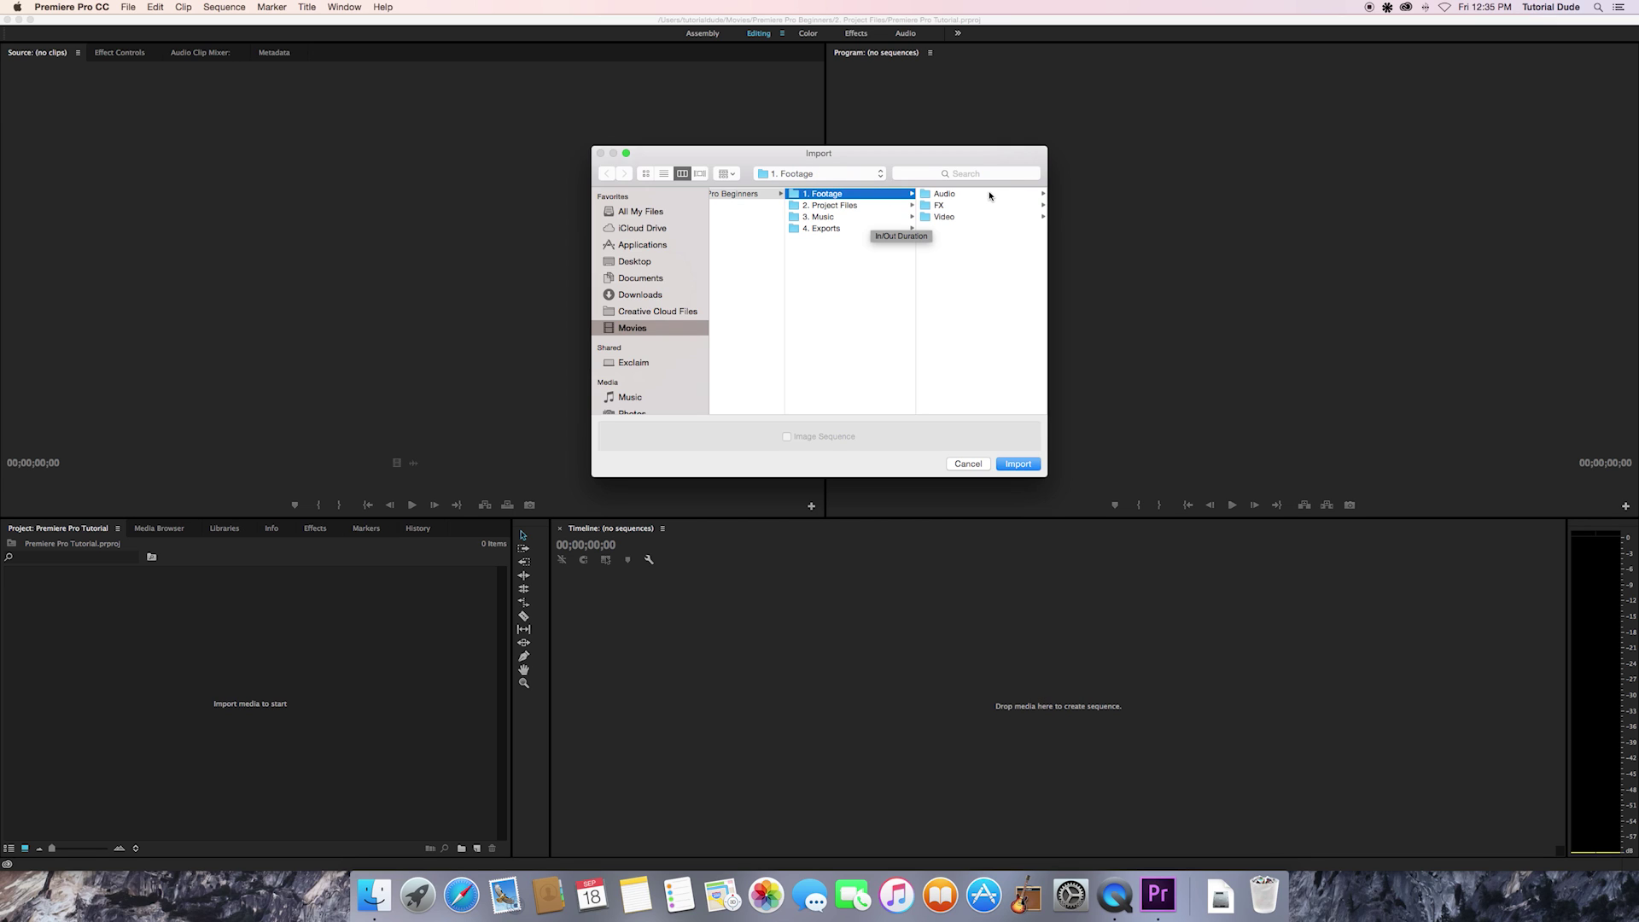
pyautogui.click(946, 217)
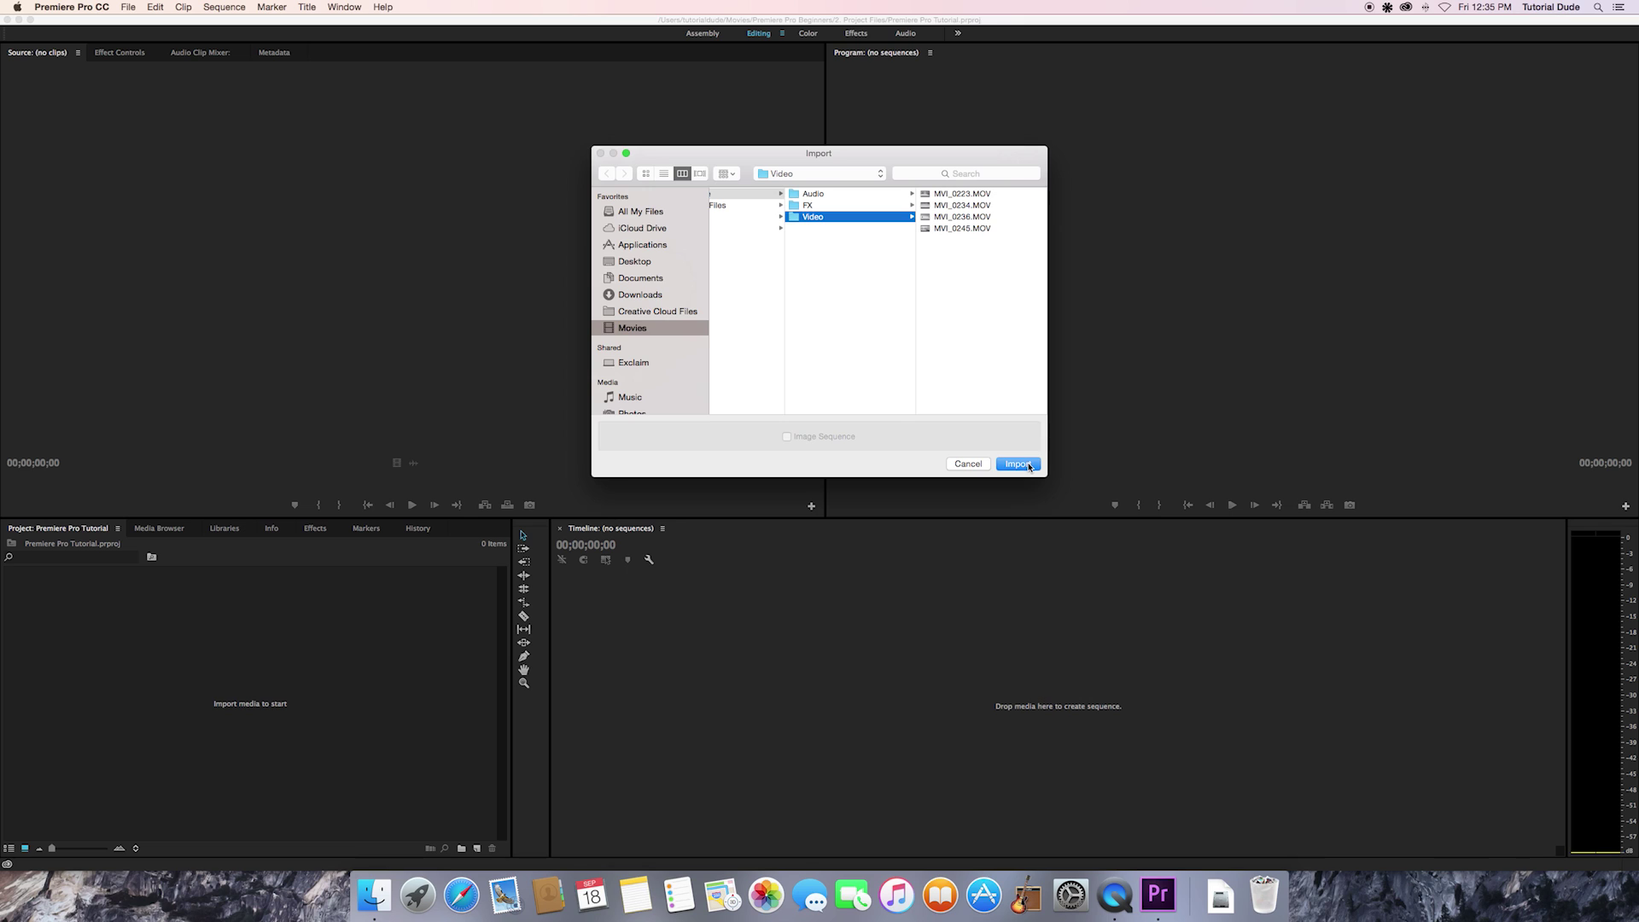
pyautogui.click(1029, 466)
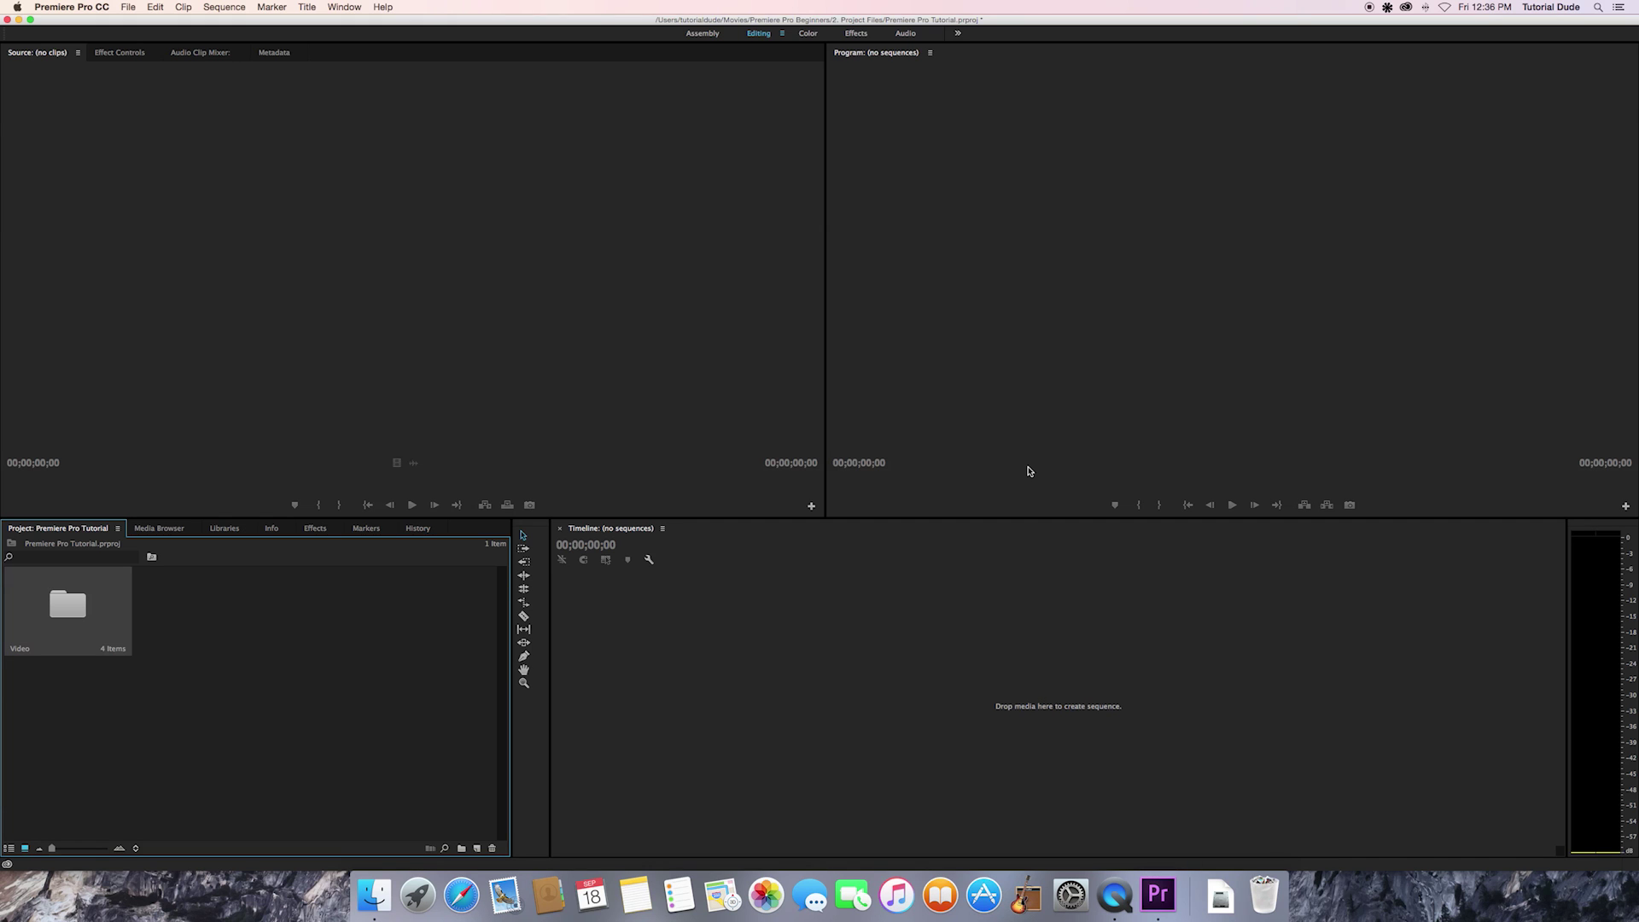
# Display the project items as a list instead of thumbnails
pyautogui.click(247, 614)
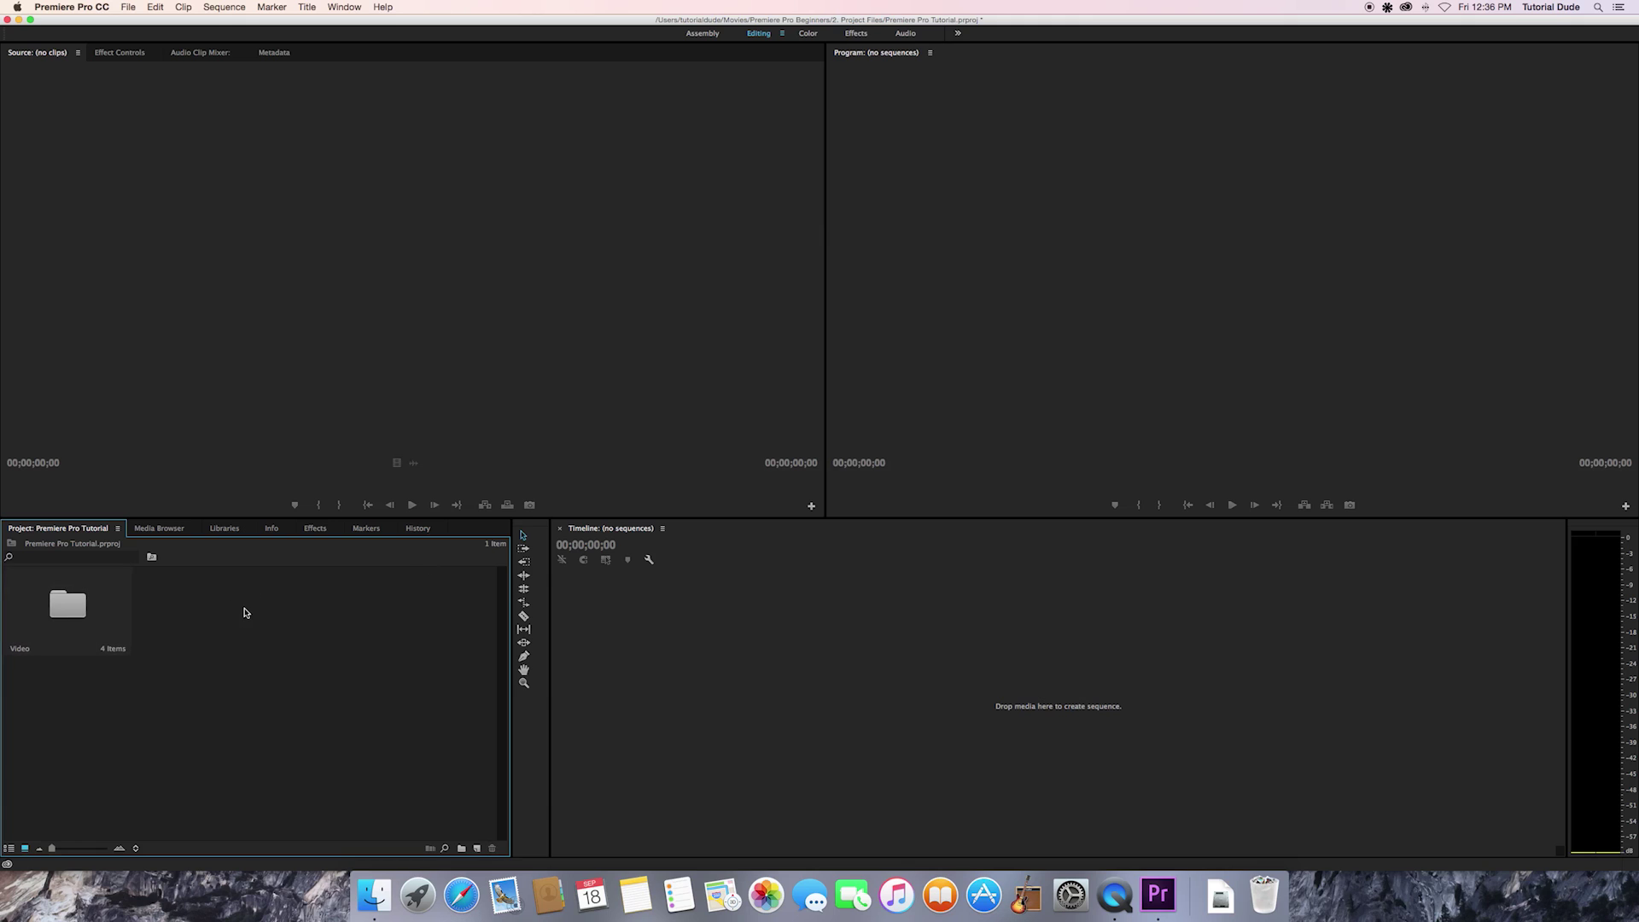
pyautogui.click(8, 847)
pyautogui.click(80, 685)
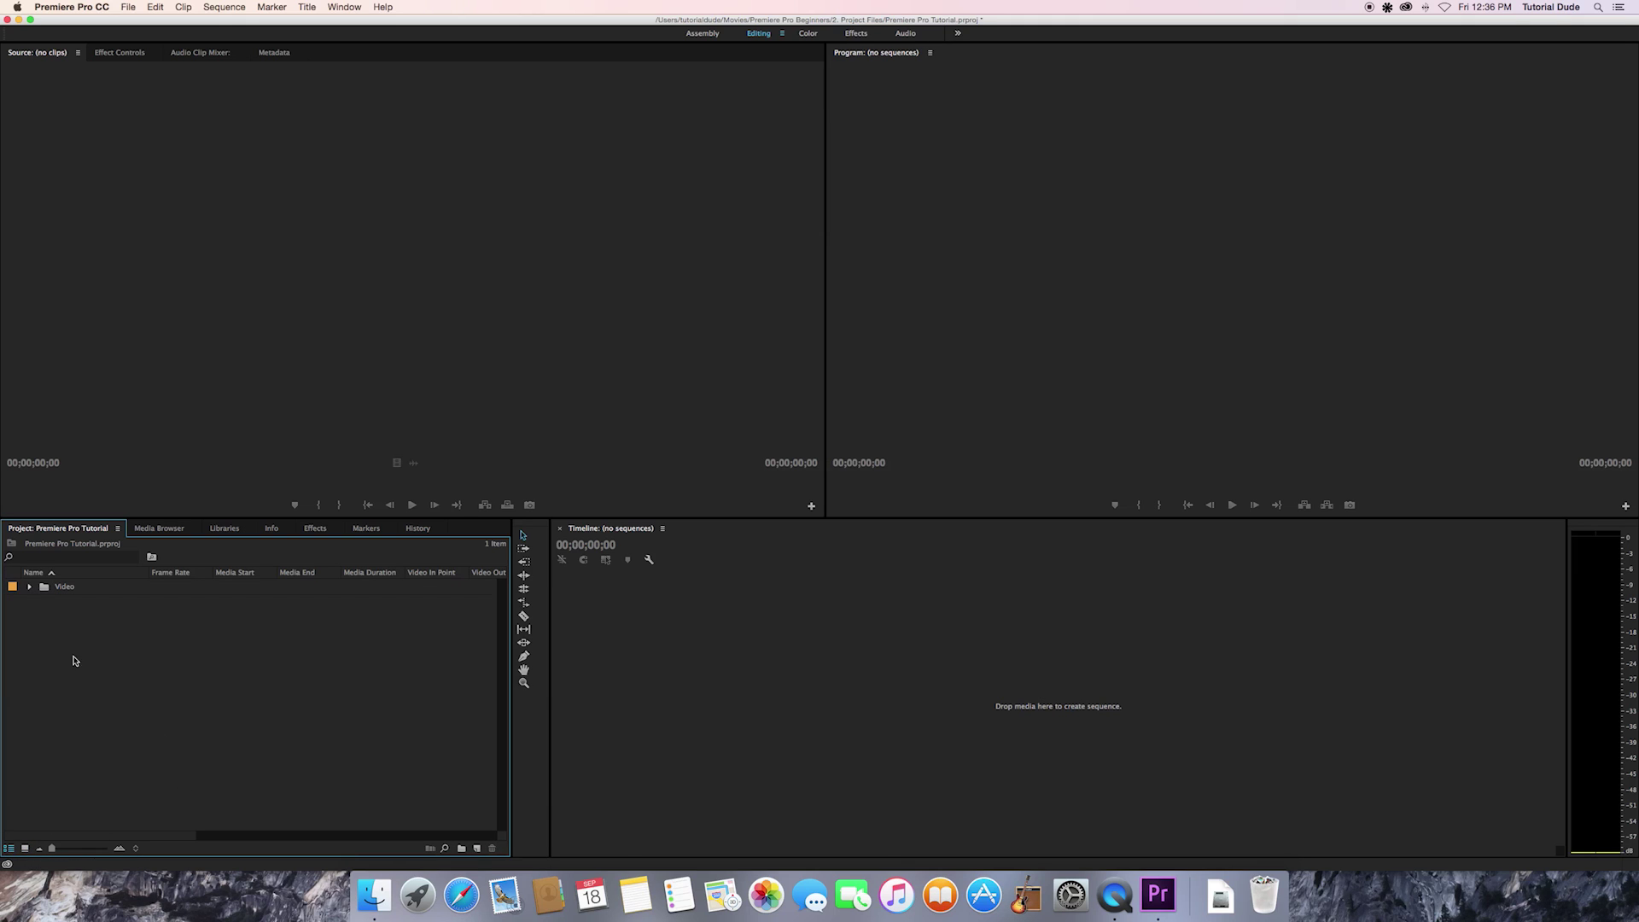
# Expand the Video bin to check its imported clips, and collapse it again
pyautogui.click(30, 587)
pyautogui.click(30, 588)
pyautogui.click(31, 588)
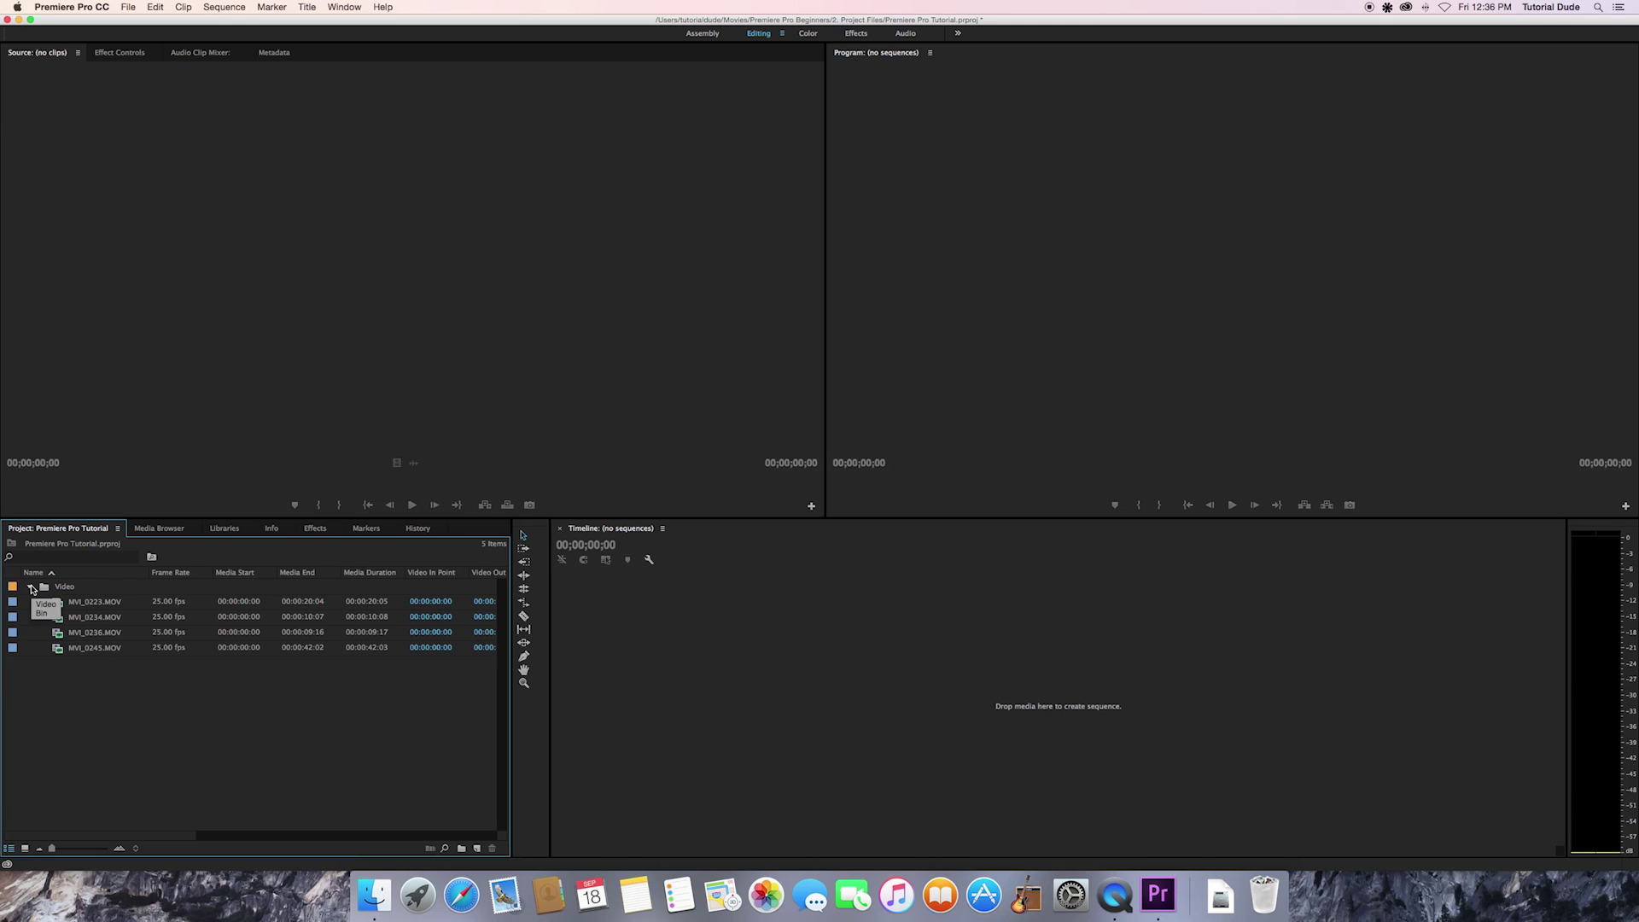
pyautogui.click(30, 588)
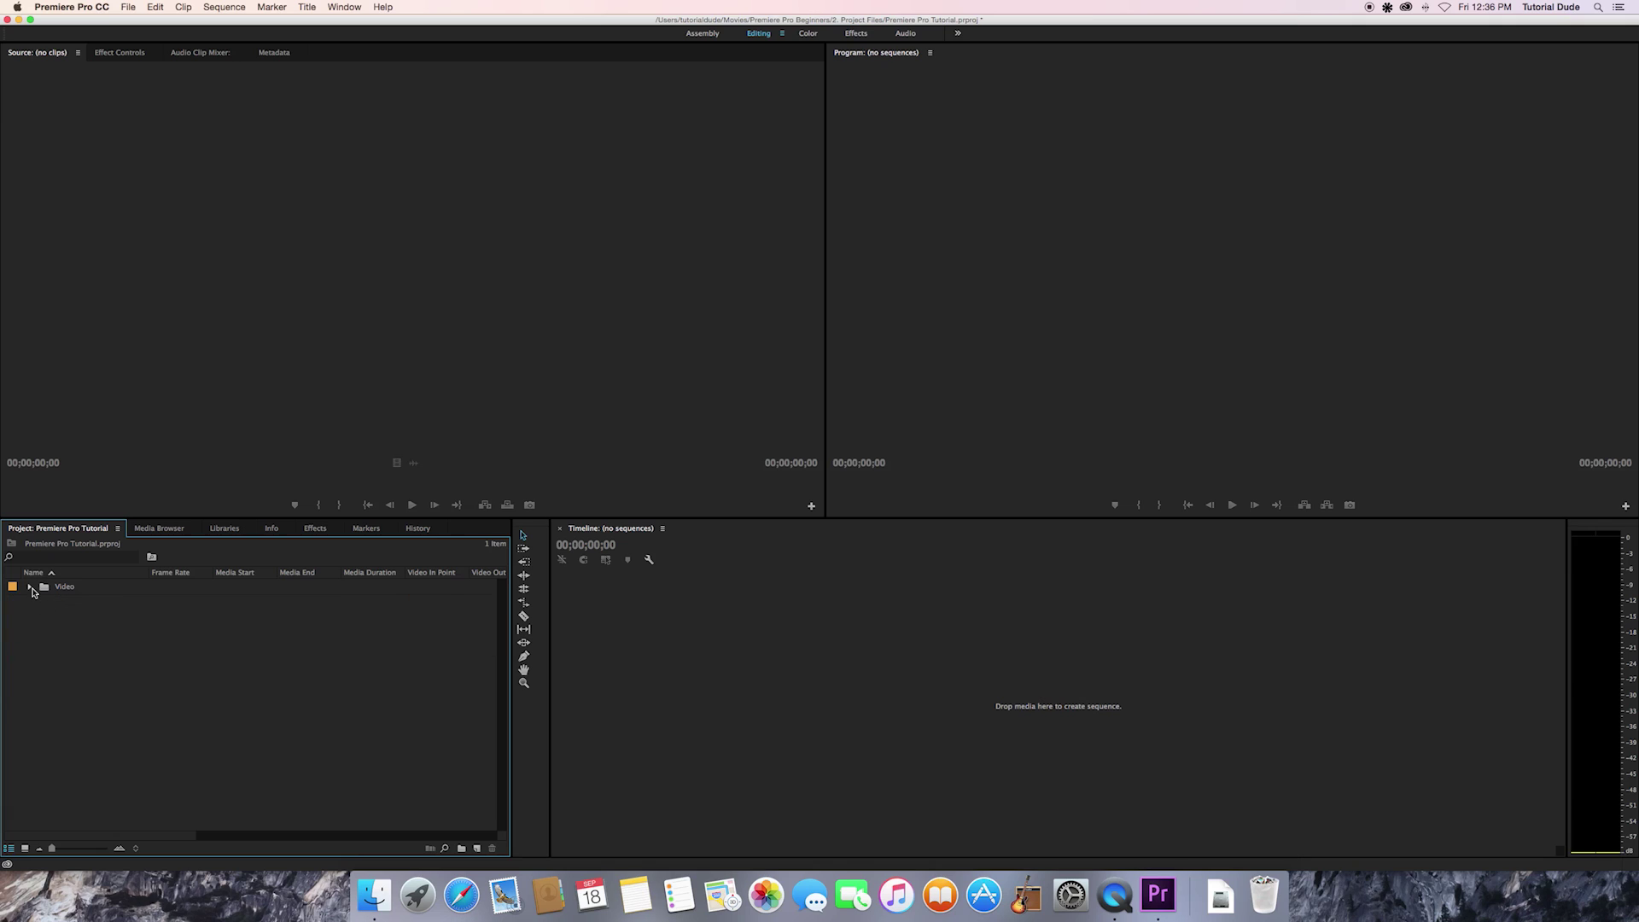
pyautogui.click(30, 589)
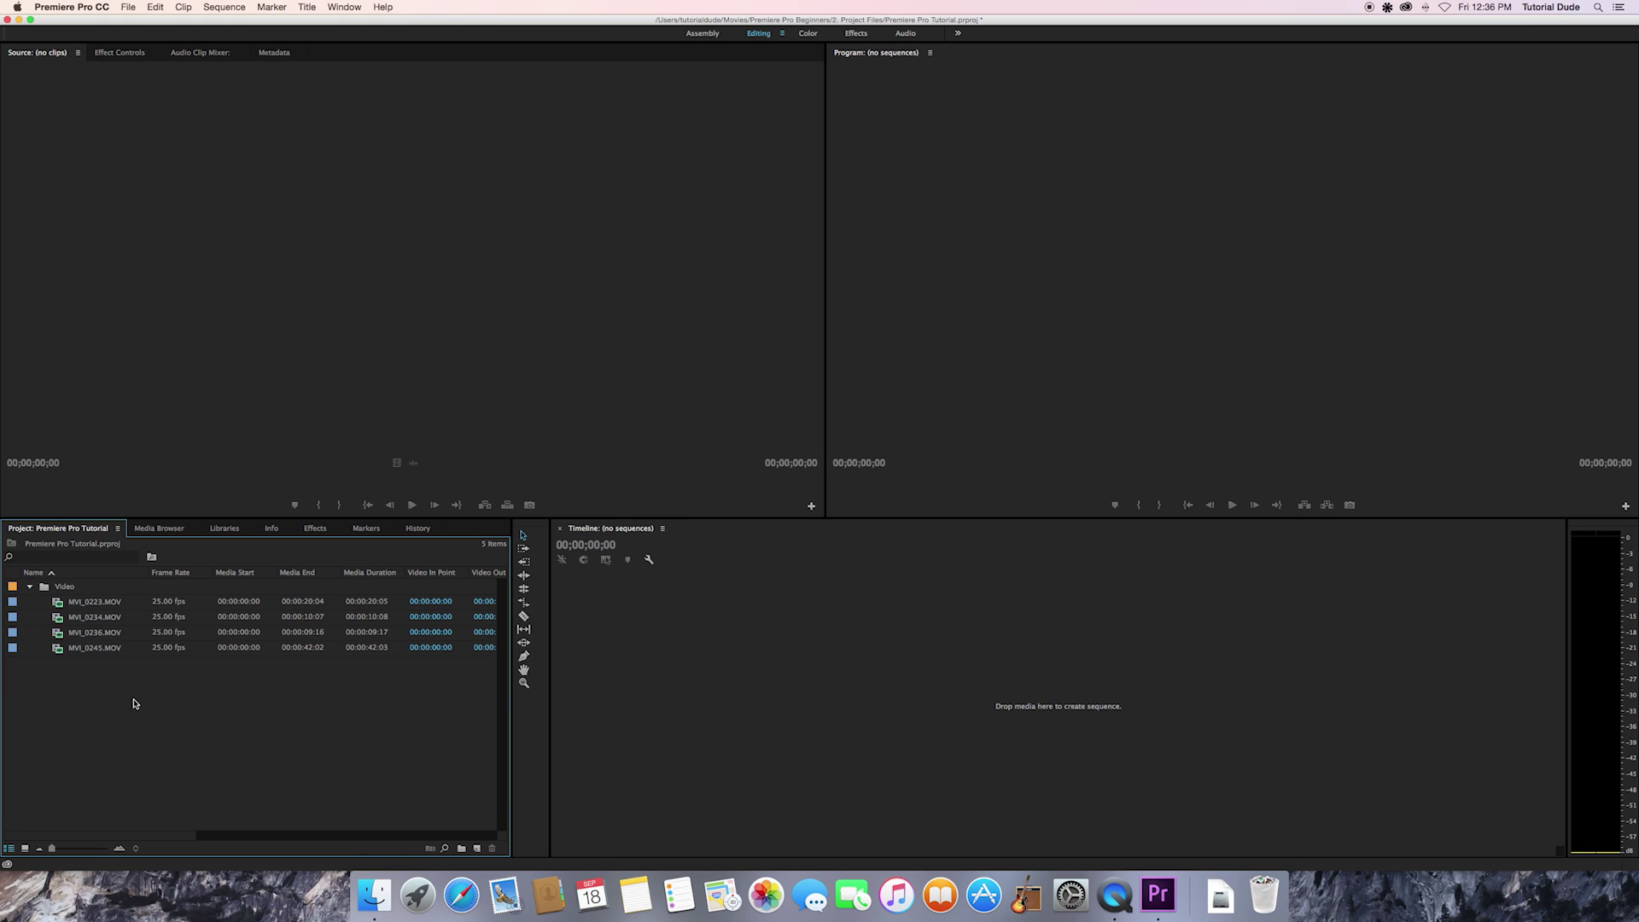
pyautogui.click(134, 707)
pyautogui.click(30, 588)
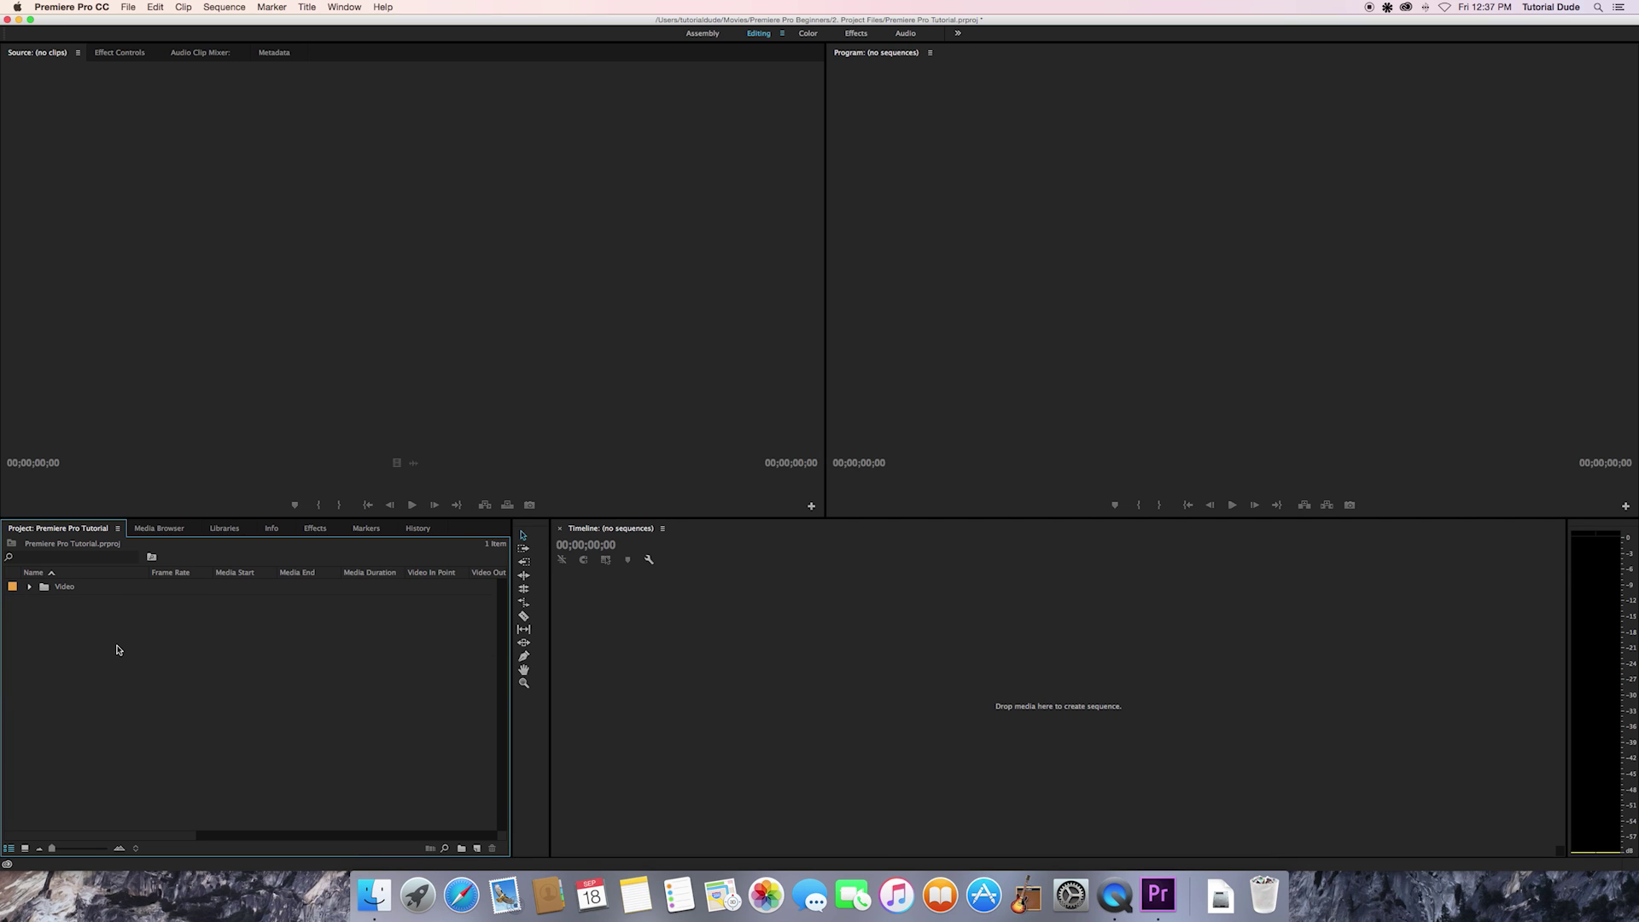
# Switch to Finder and import the FX folder from 1. Footage into the Premiere Pro project
pyautogui.press('super+Tab')
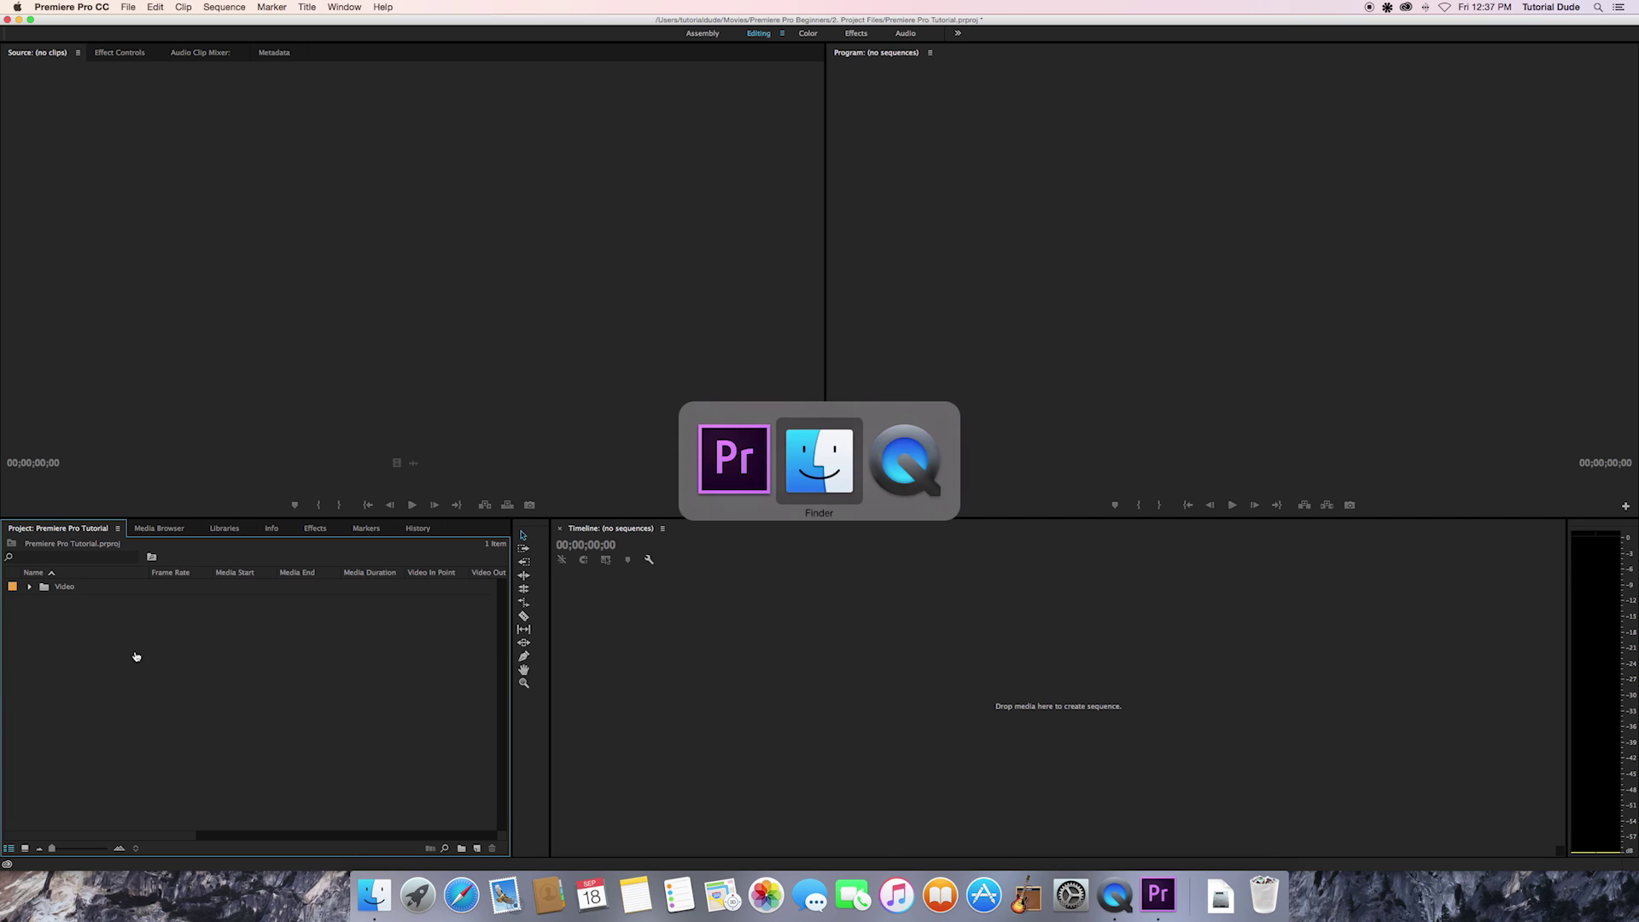
pyautogui.click(795, 505)
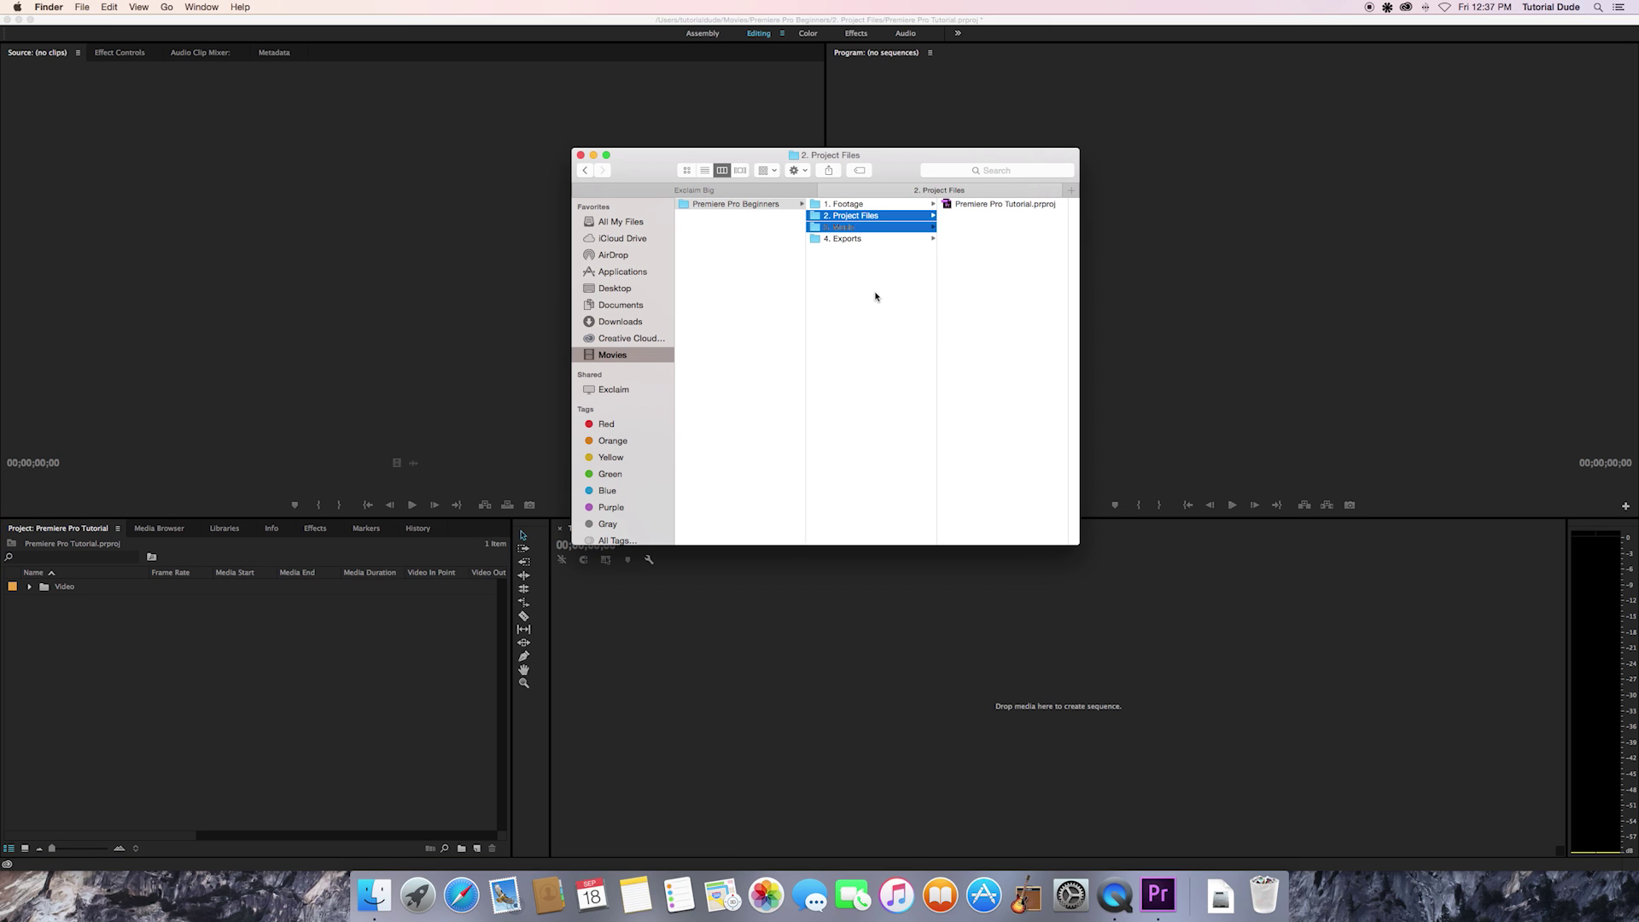
pyautogui.click(864, 205)
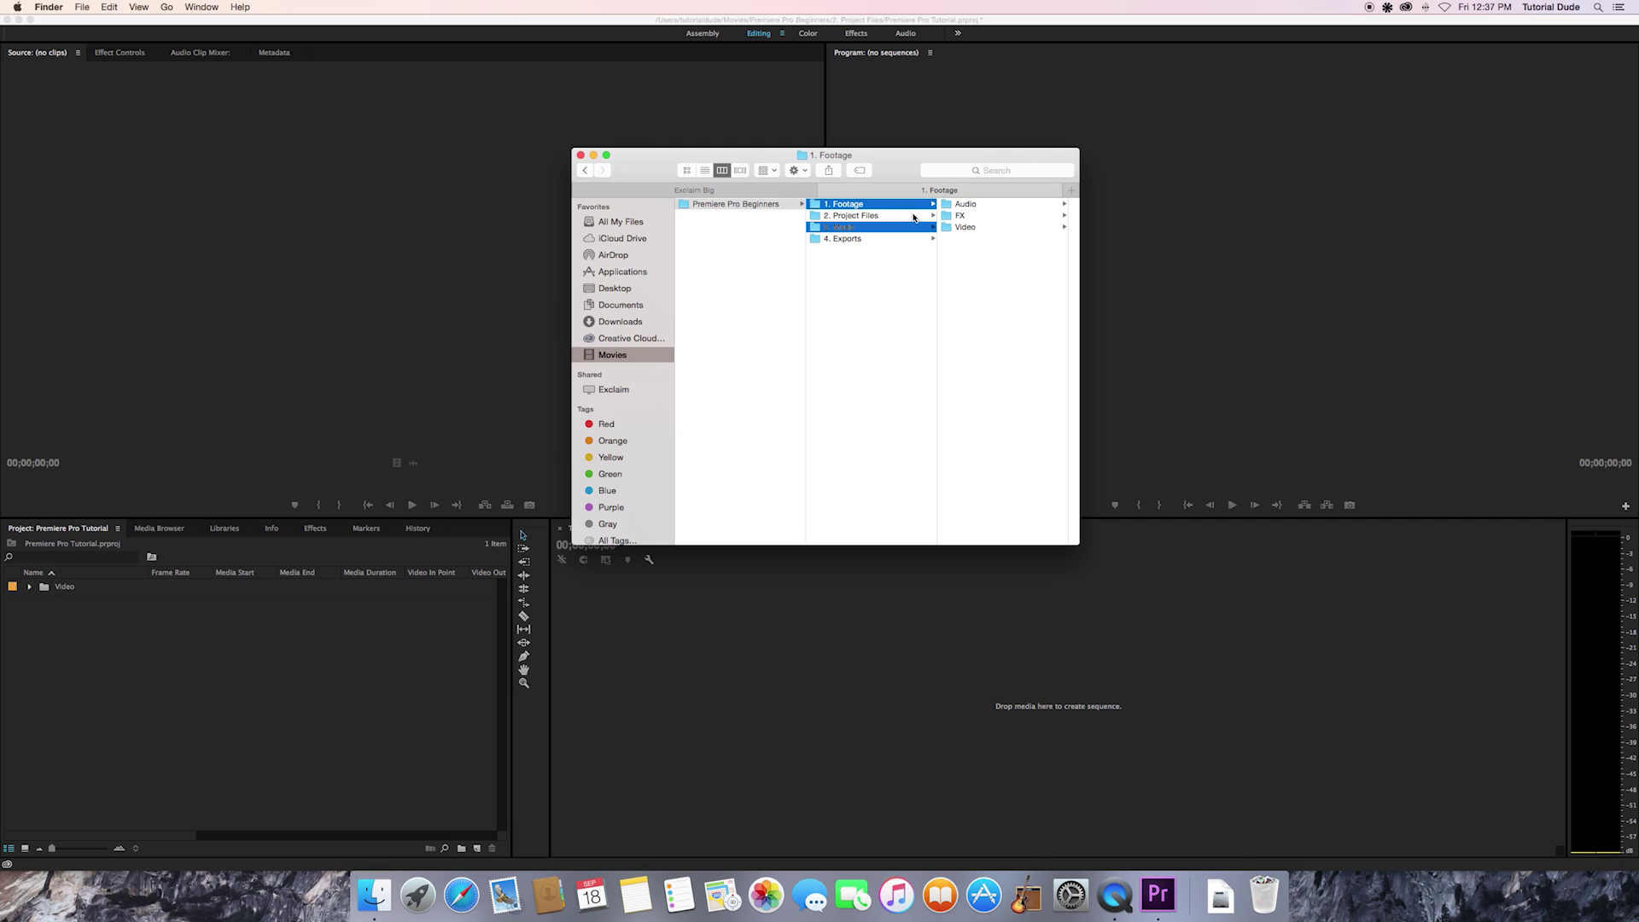
pyautogui.click(959, 216)
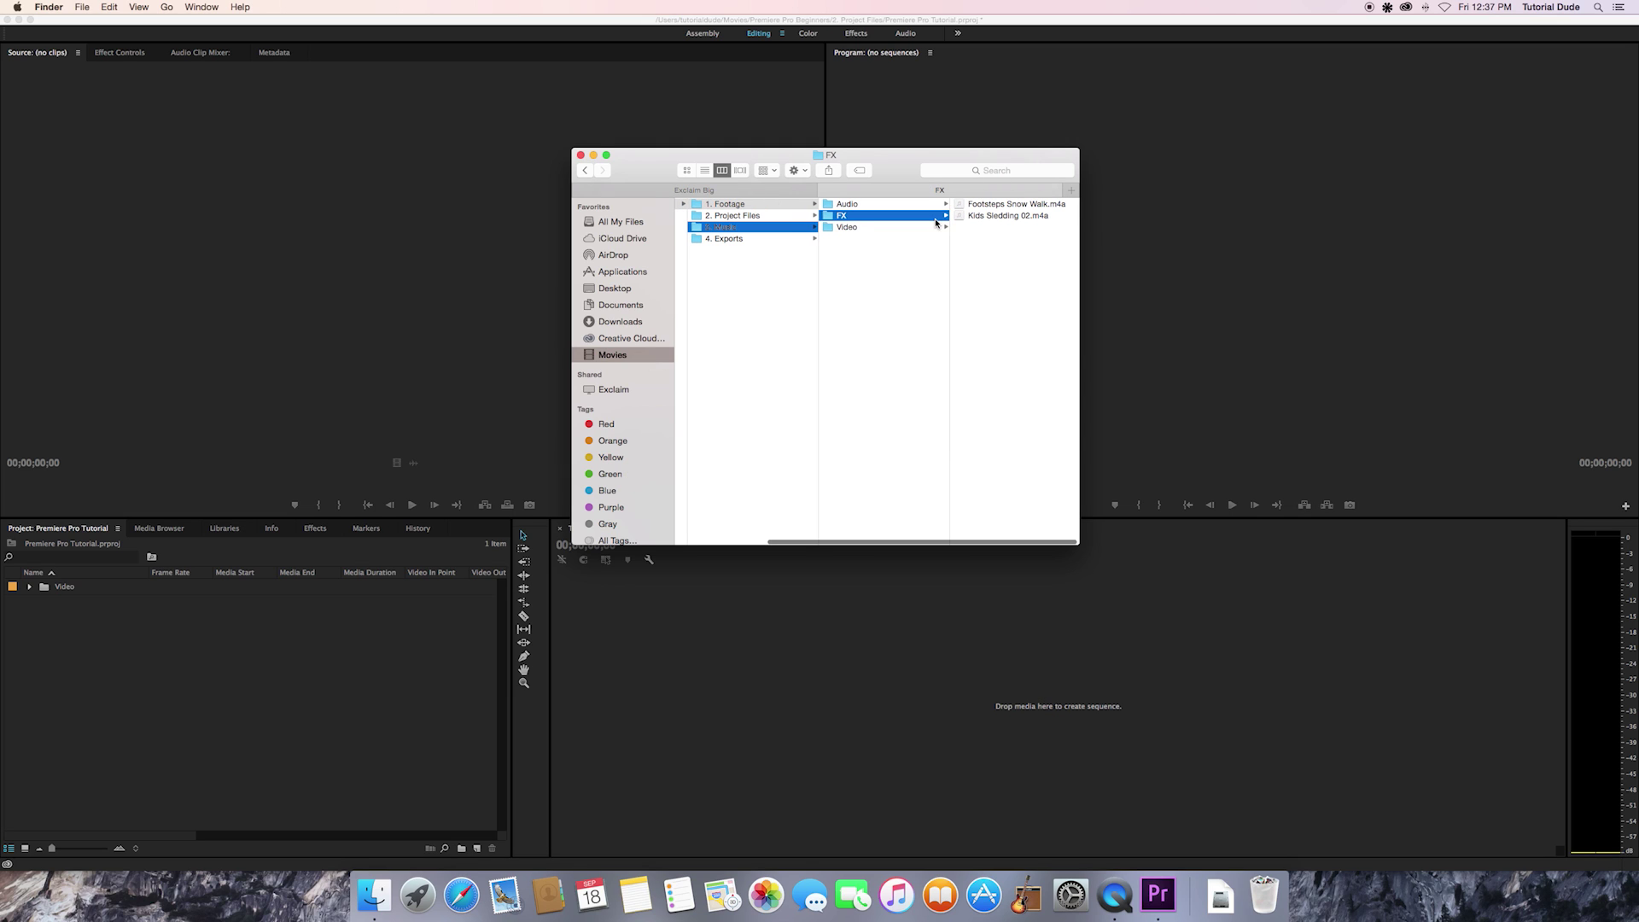
pyautogui.moveTo(830, 220); pyautogui.dragTo(342, 633)
pyautogui.click(853, 258)
pyautogui.click(834, 216)
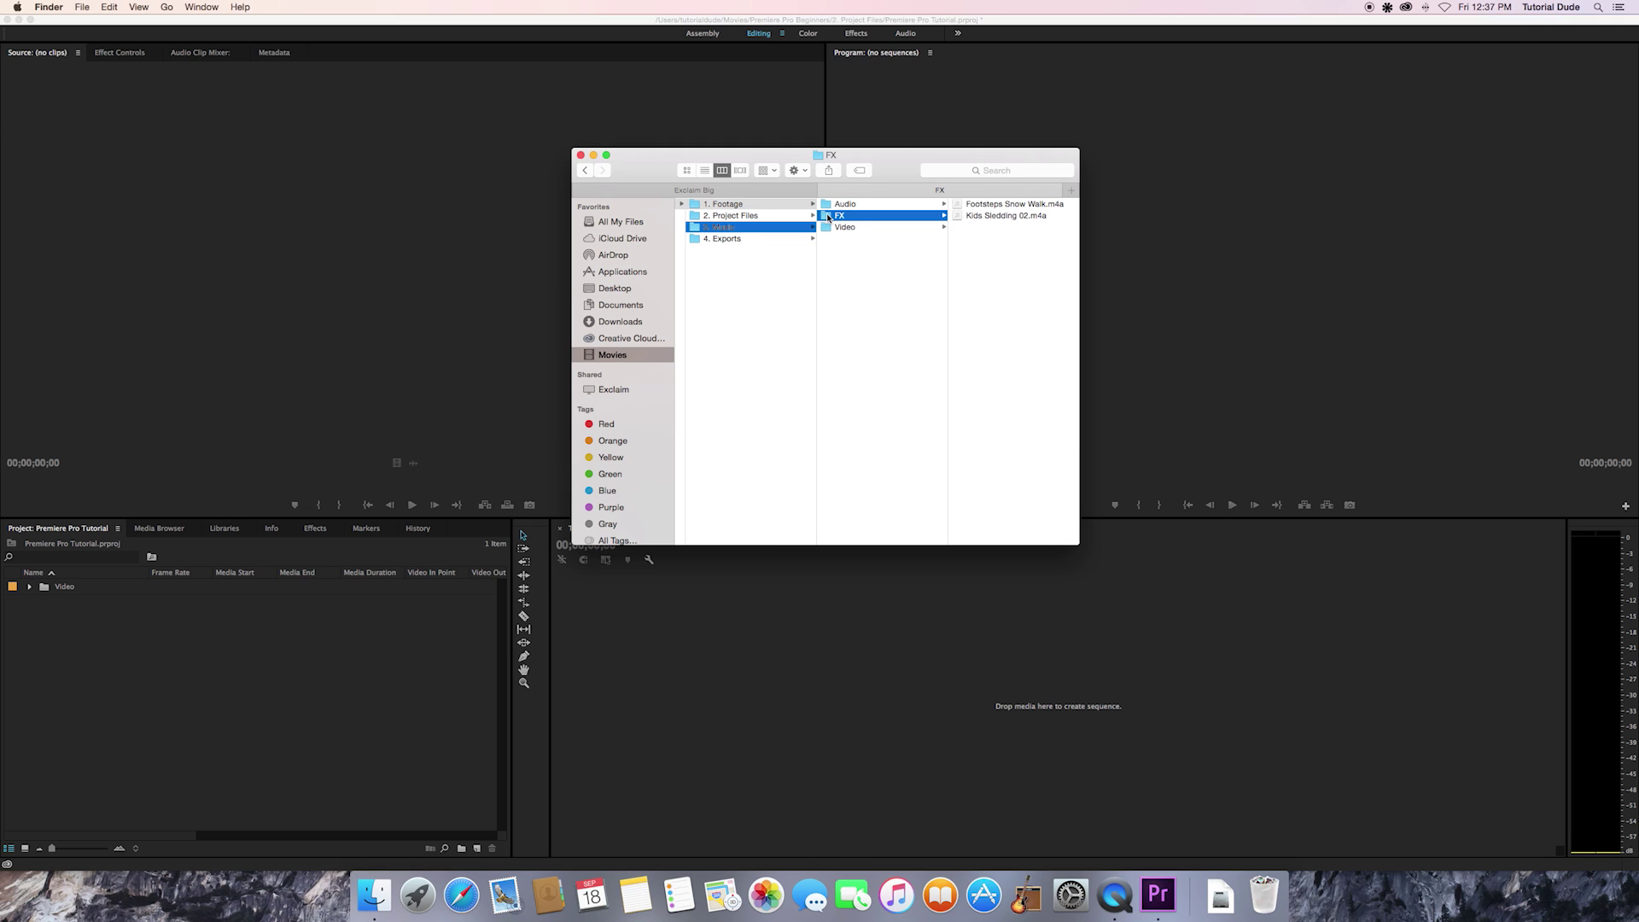
pyautogui.moveTo(830, 215); pyautogui.dragTo(282, 640)
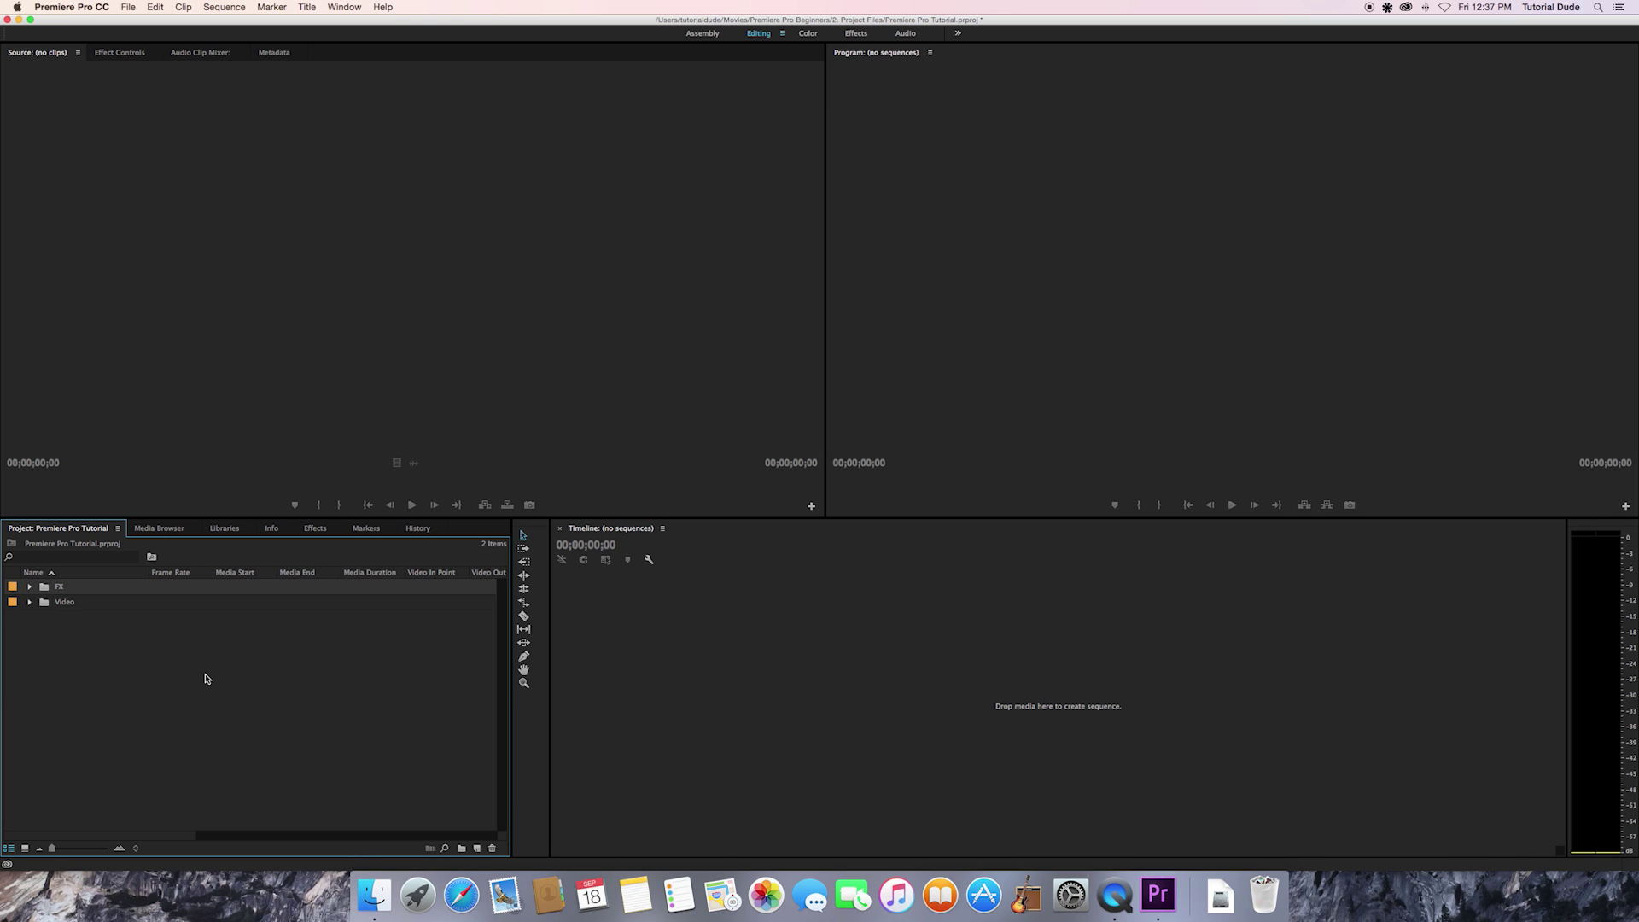
# Import the whole 3. Music folder into the project with the Import command
pyautogui.rightClick(78, 646)
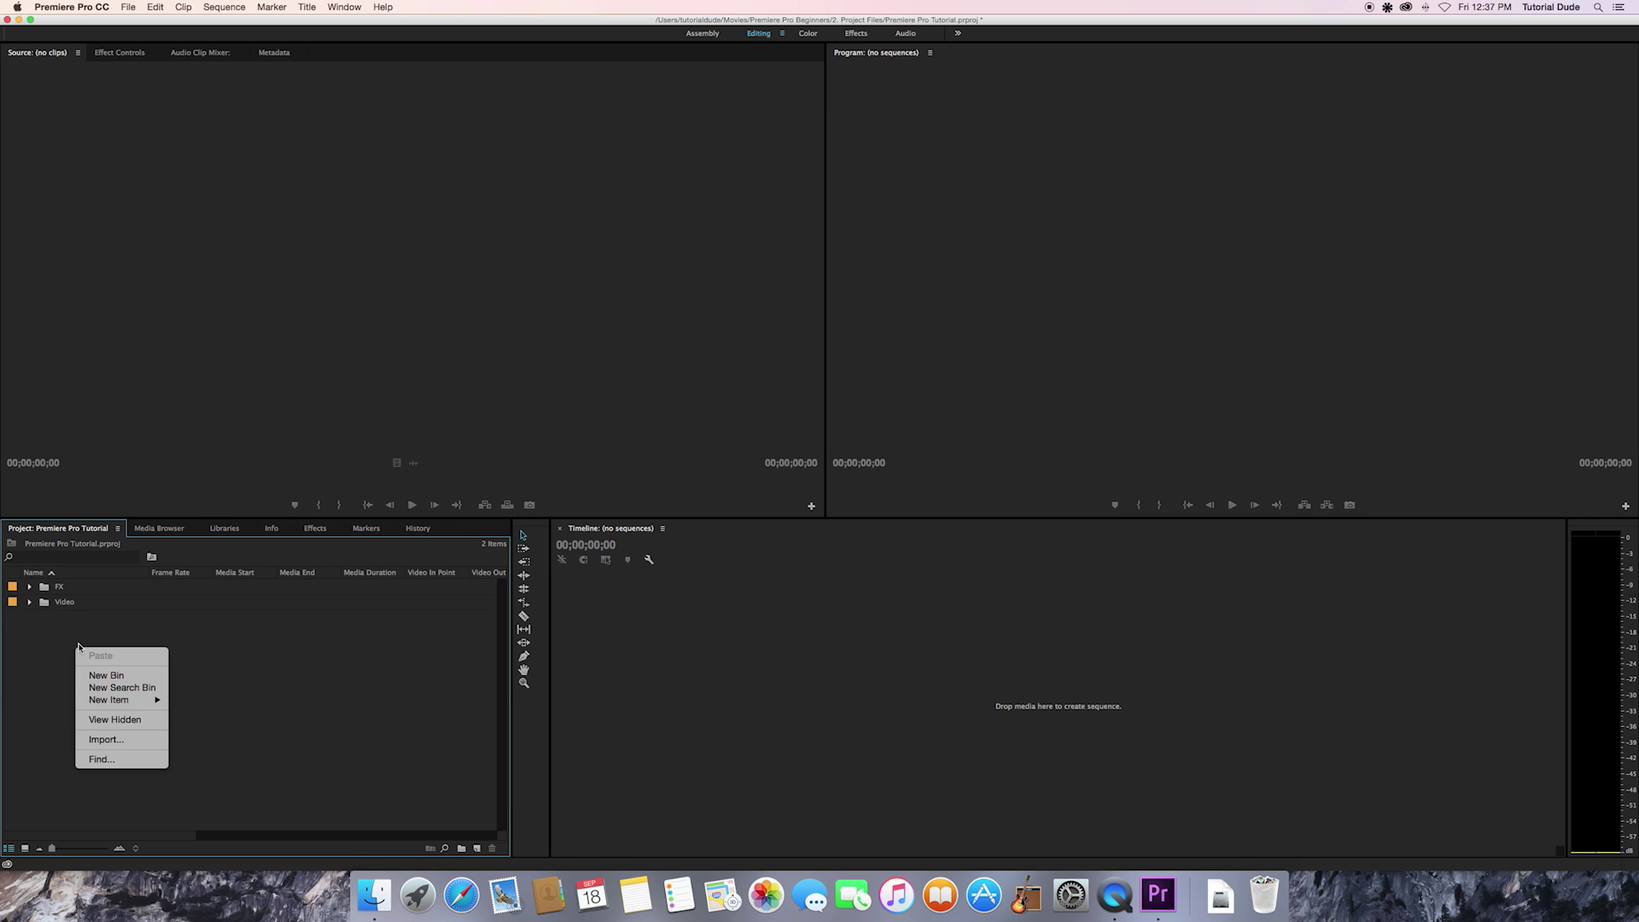
pyautogui.click(128, 741)
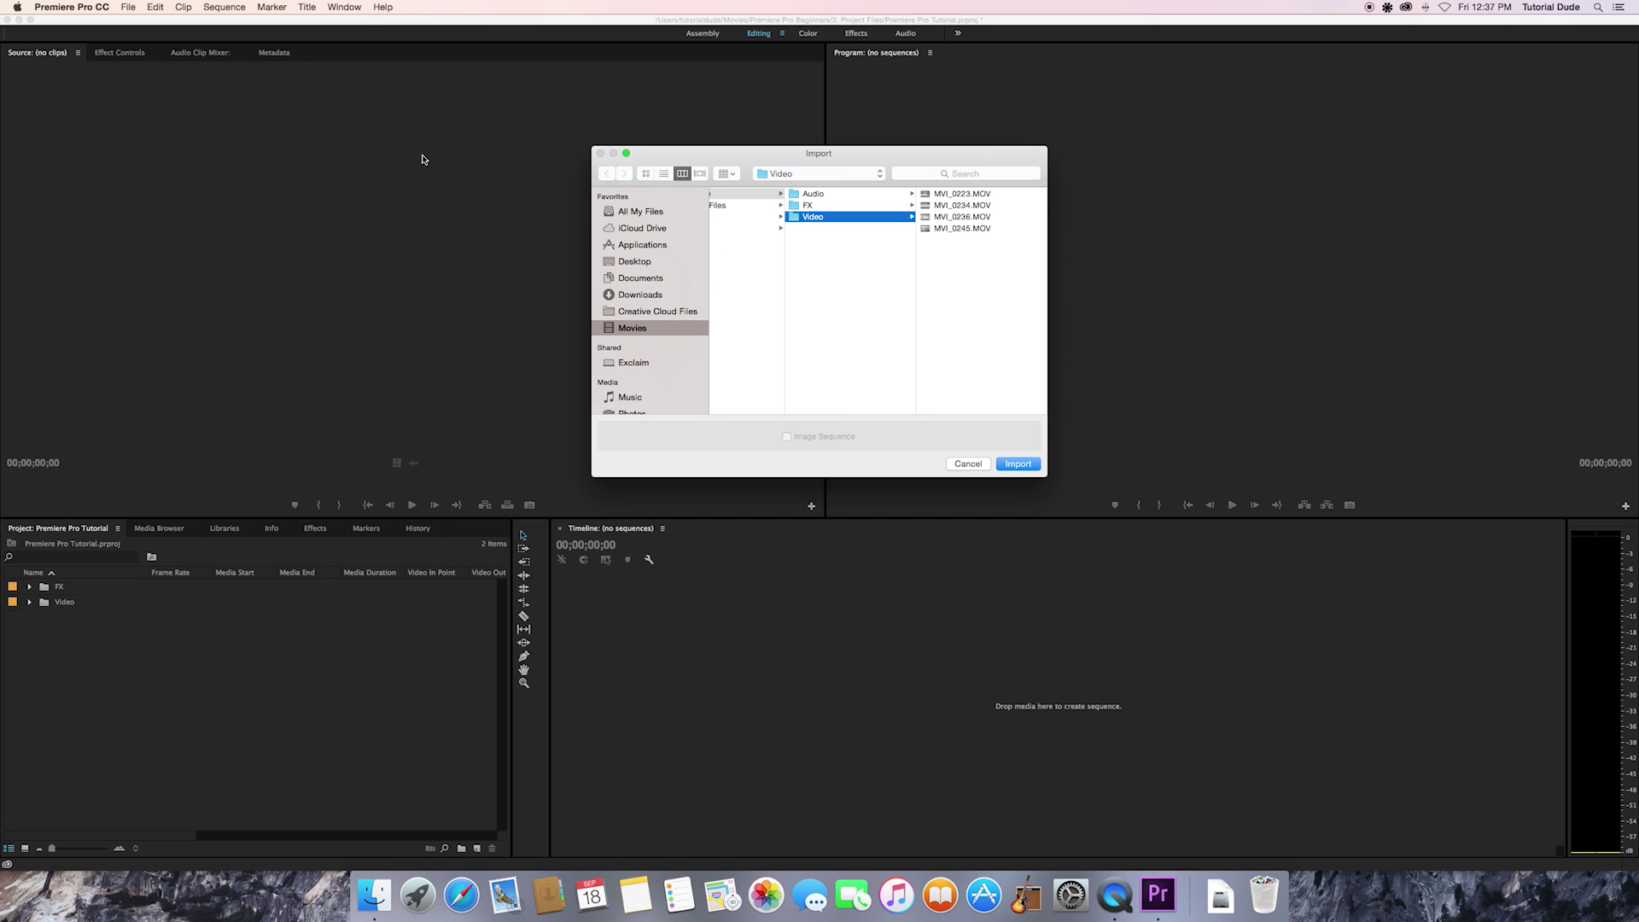
pyautogui.hscroll(-2, 840, 241)
pyautogui.click(757, 219)
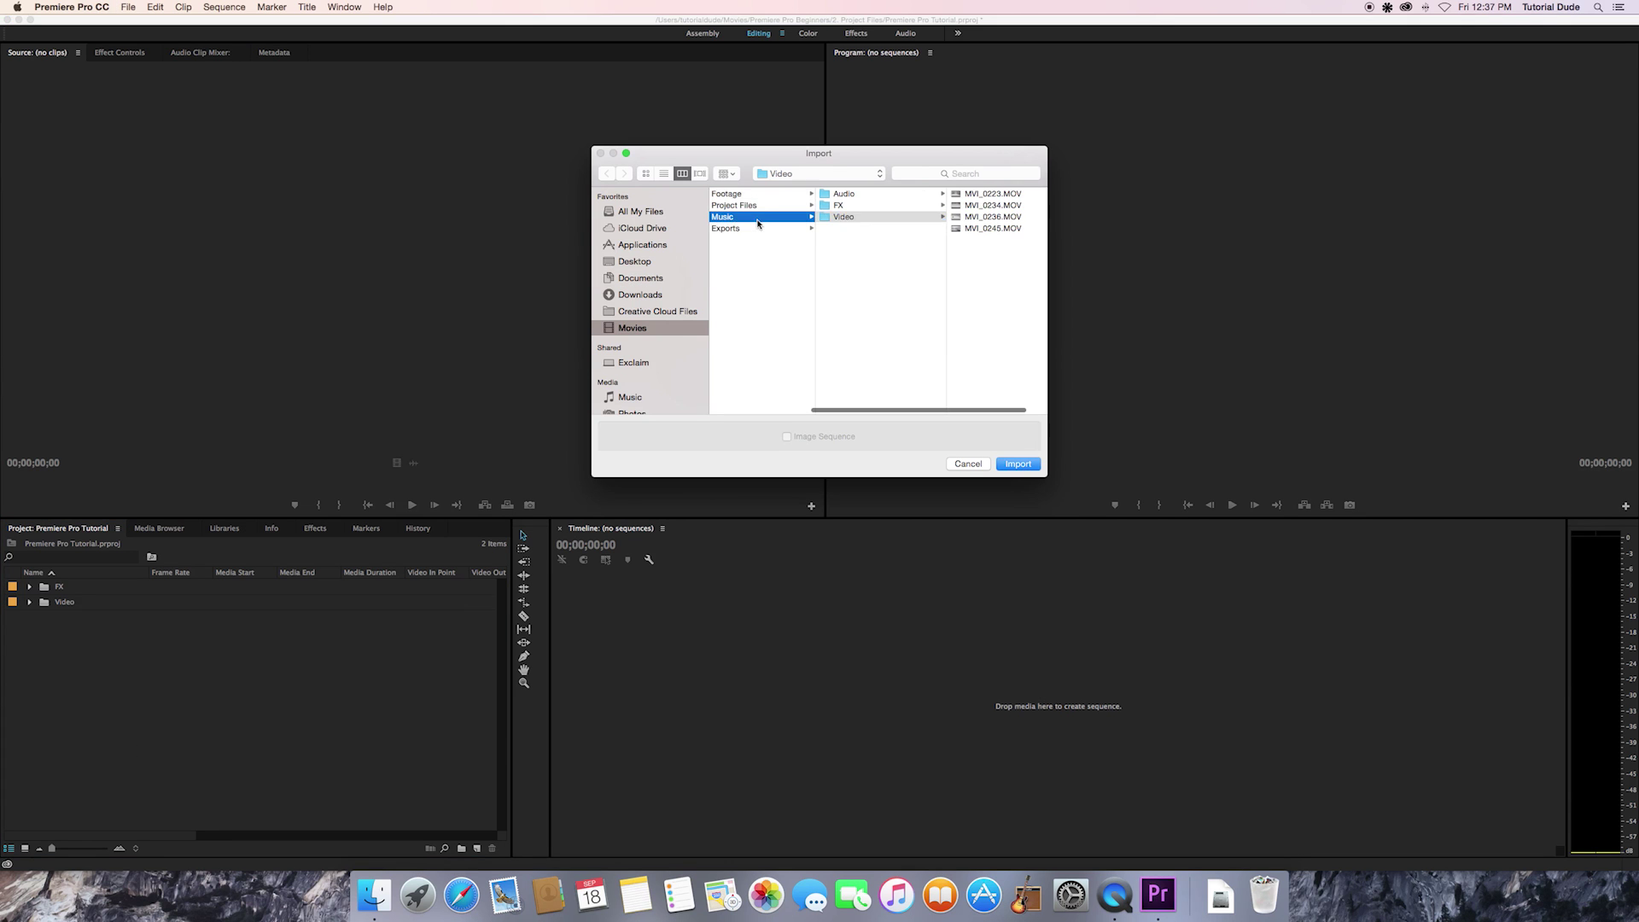
pyautogui.click(1009, 461)
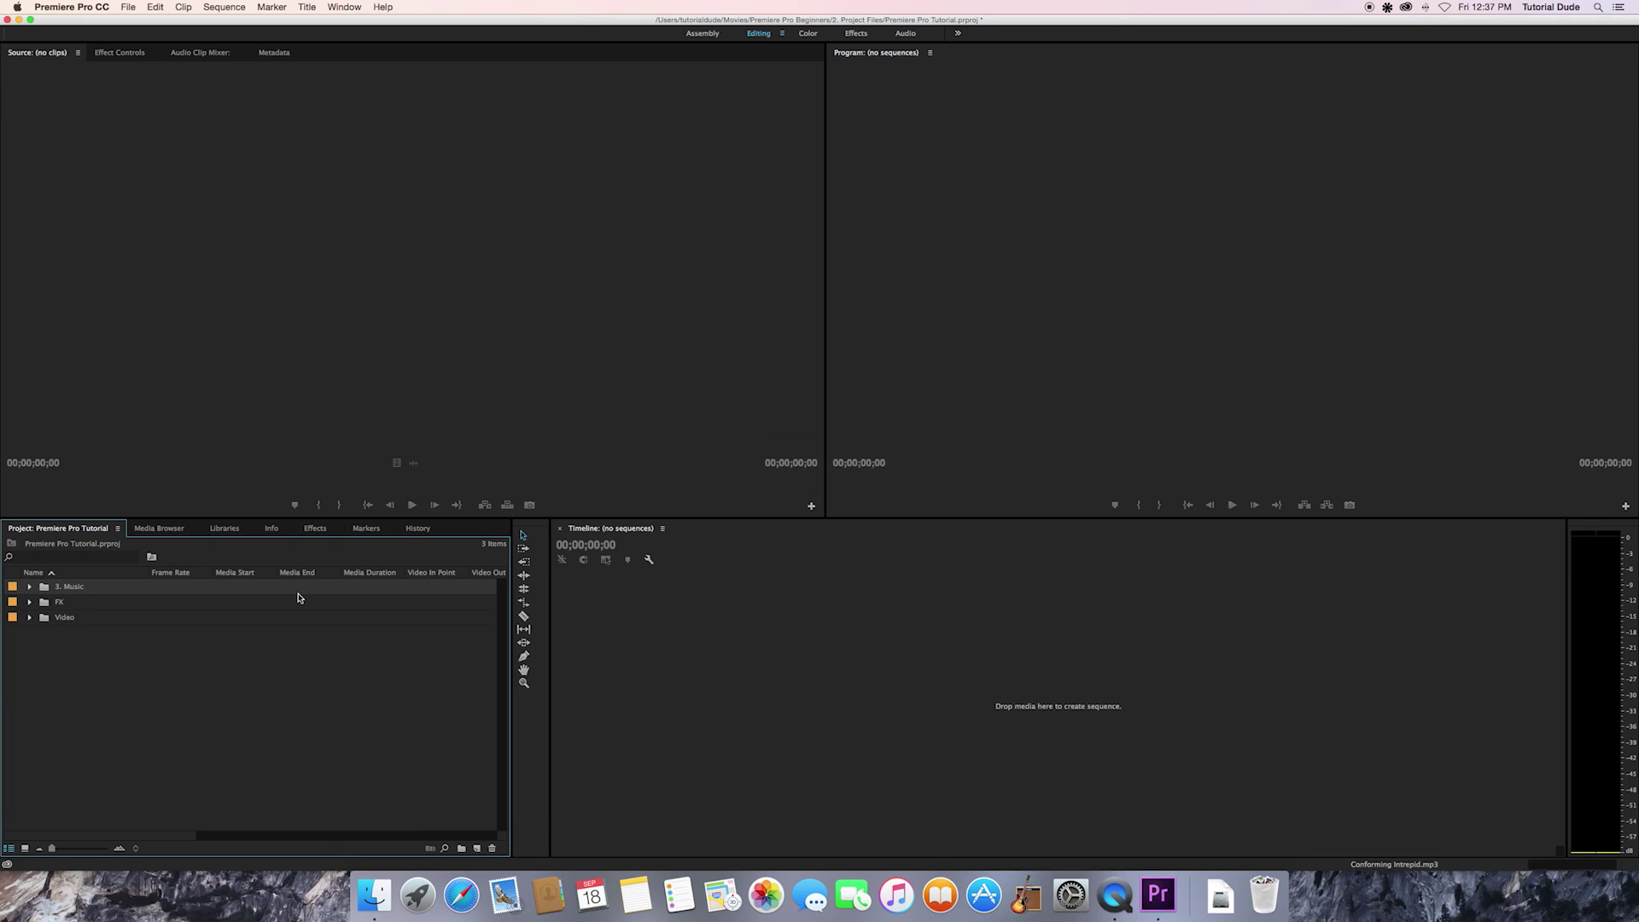
# Rename the imported 3. Music bin to Music by removing its number prefix
pyautogui.click(60, 593)
pyautogui.click(75, 591)
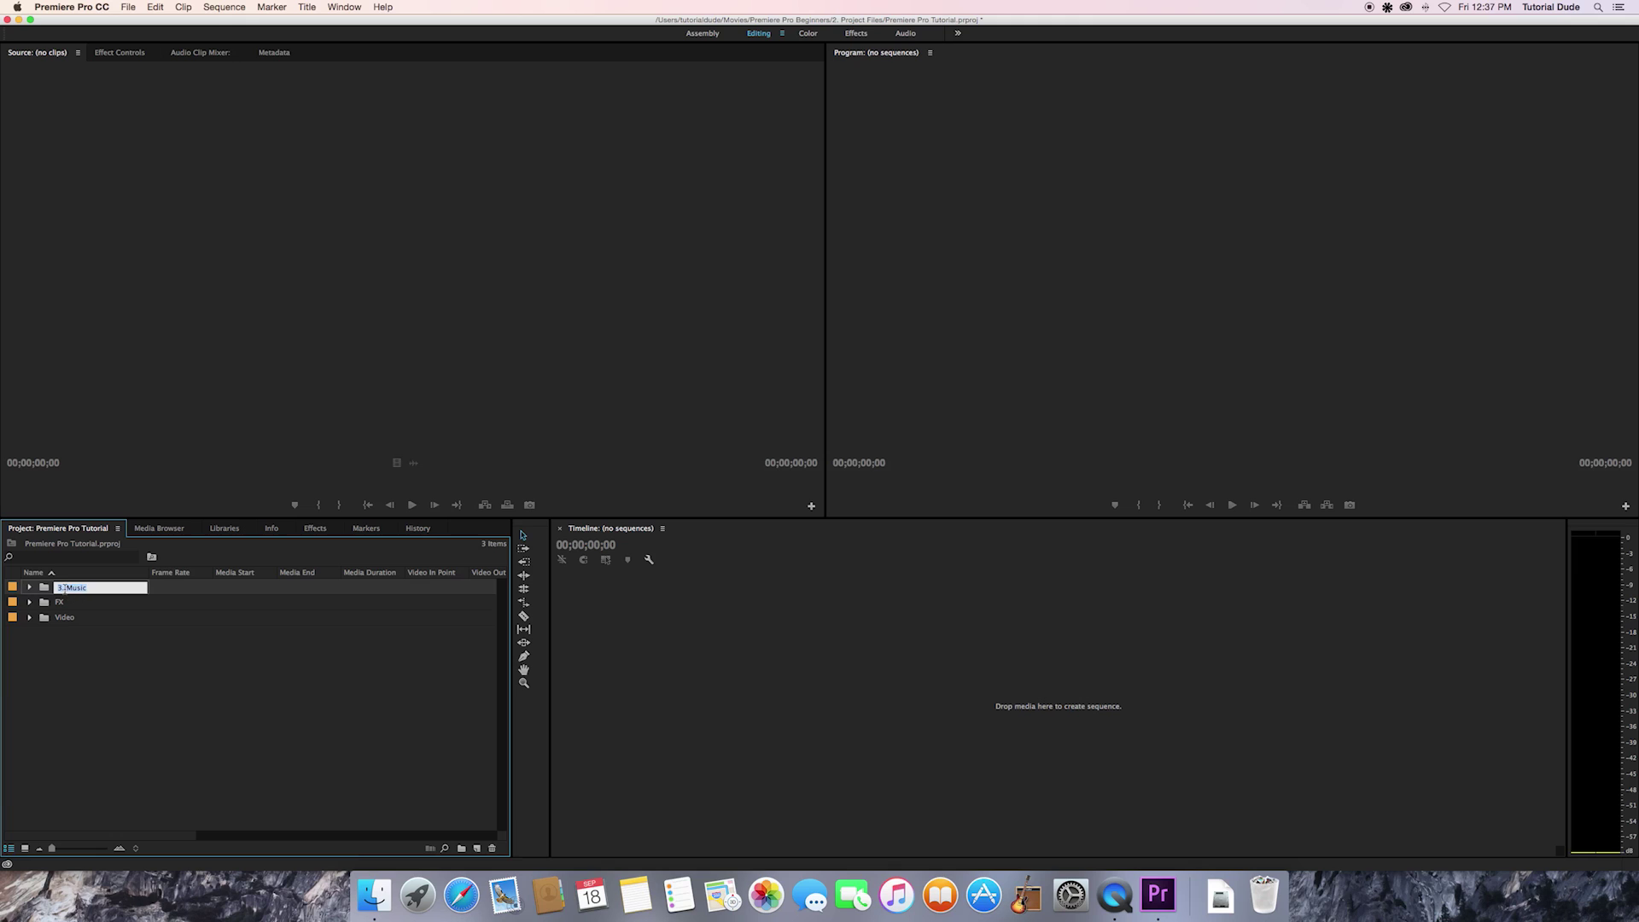
pyautogui.click(65, 589)
pyautogui.press('BackSpace')
pyautogui.press('BackSpace')
pyautogui.press('BackSpace')
pyautogui.press('Tab')
pyautogui.click(103, 657)
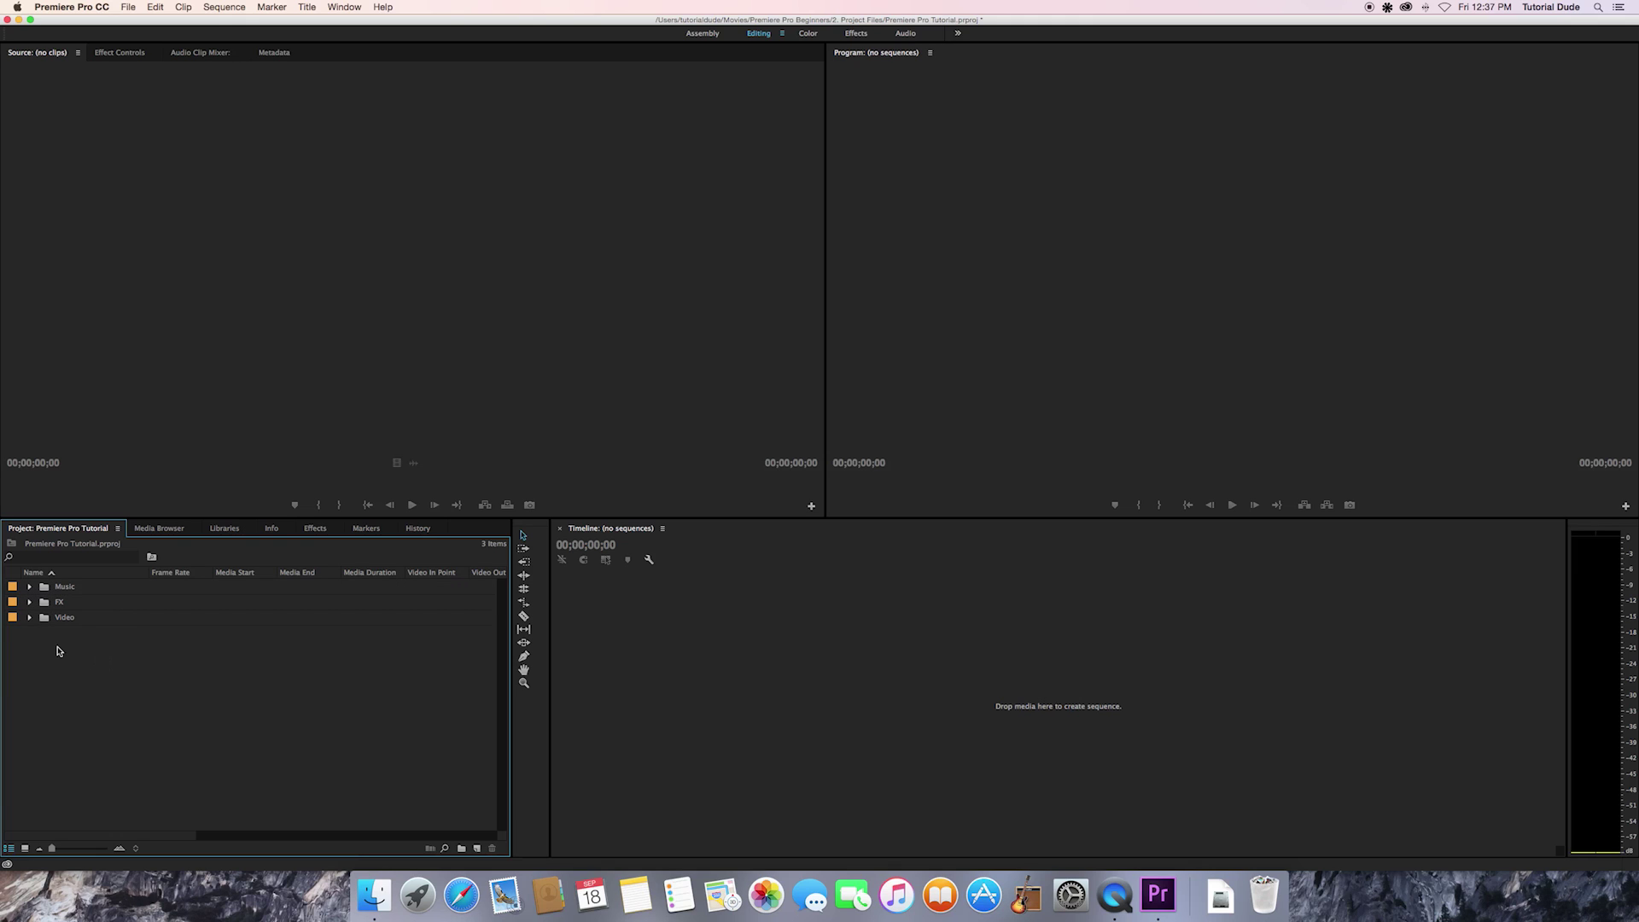
# Create a new bin named *Sequences at the root of the project
pyautogui.rightClick(108, 666)
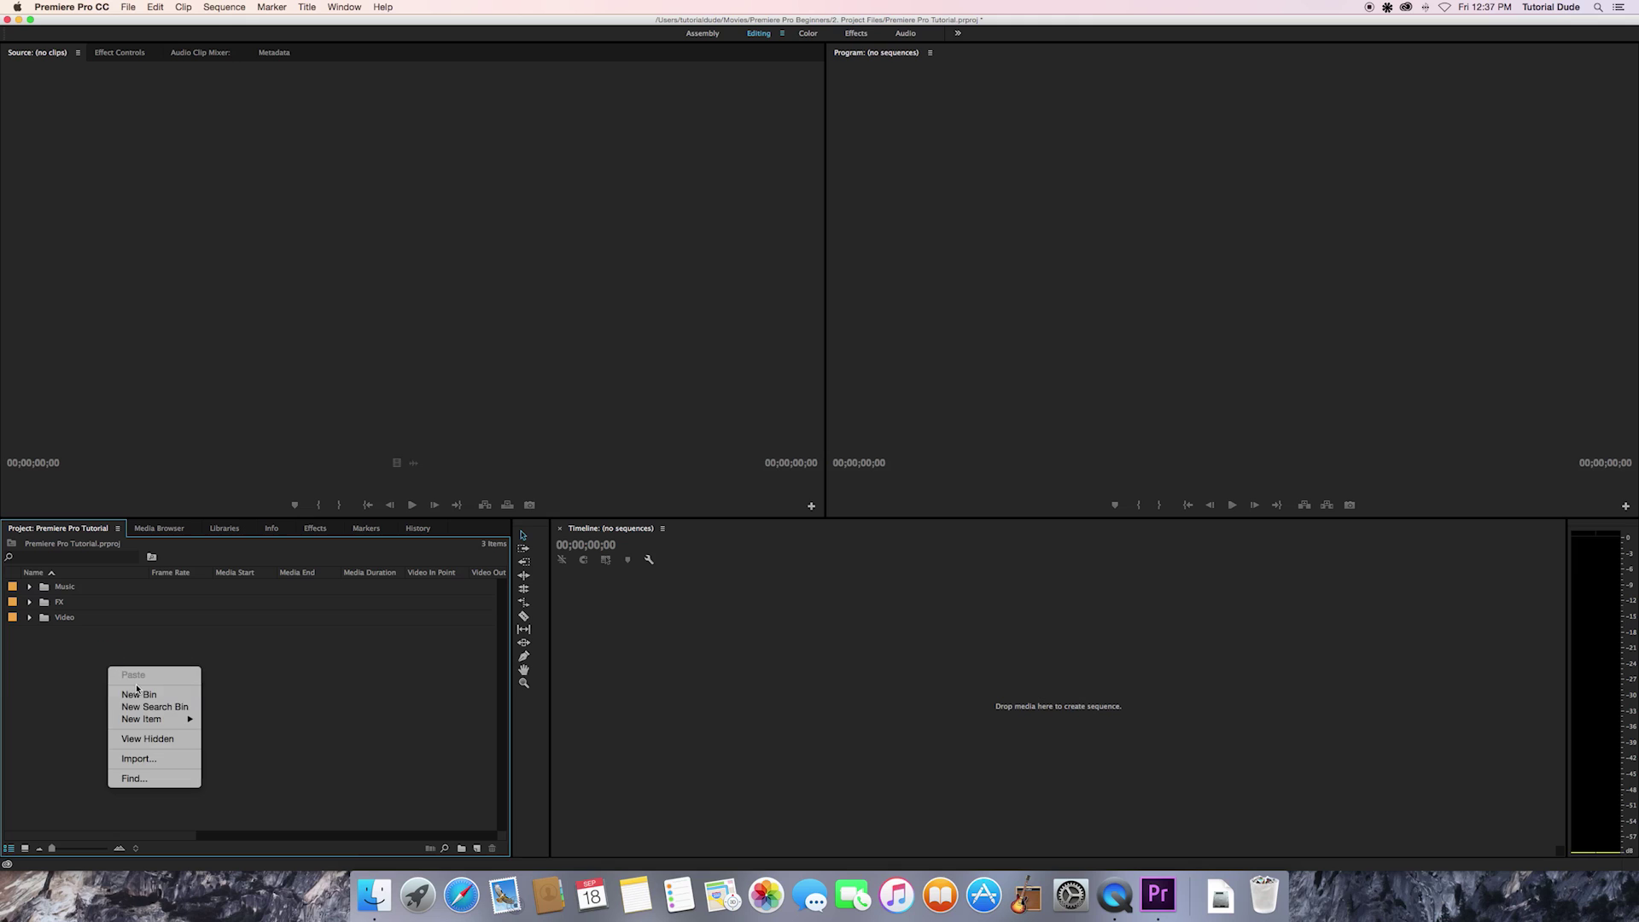
pyautogui.click(139, 695)
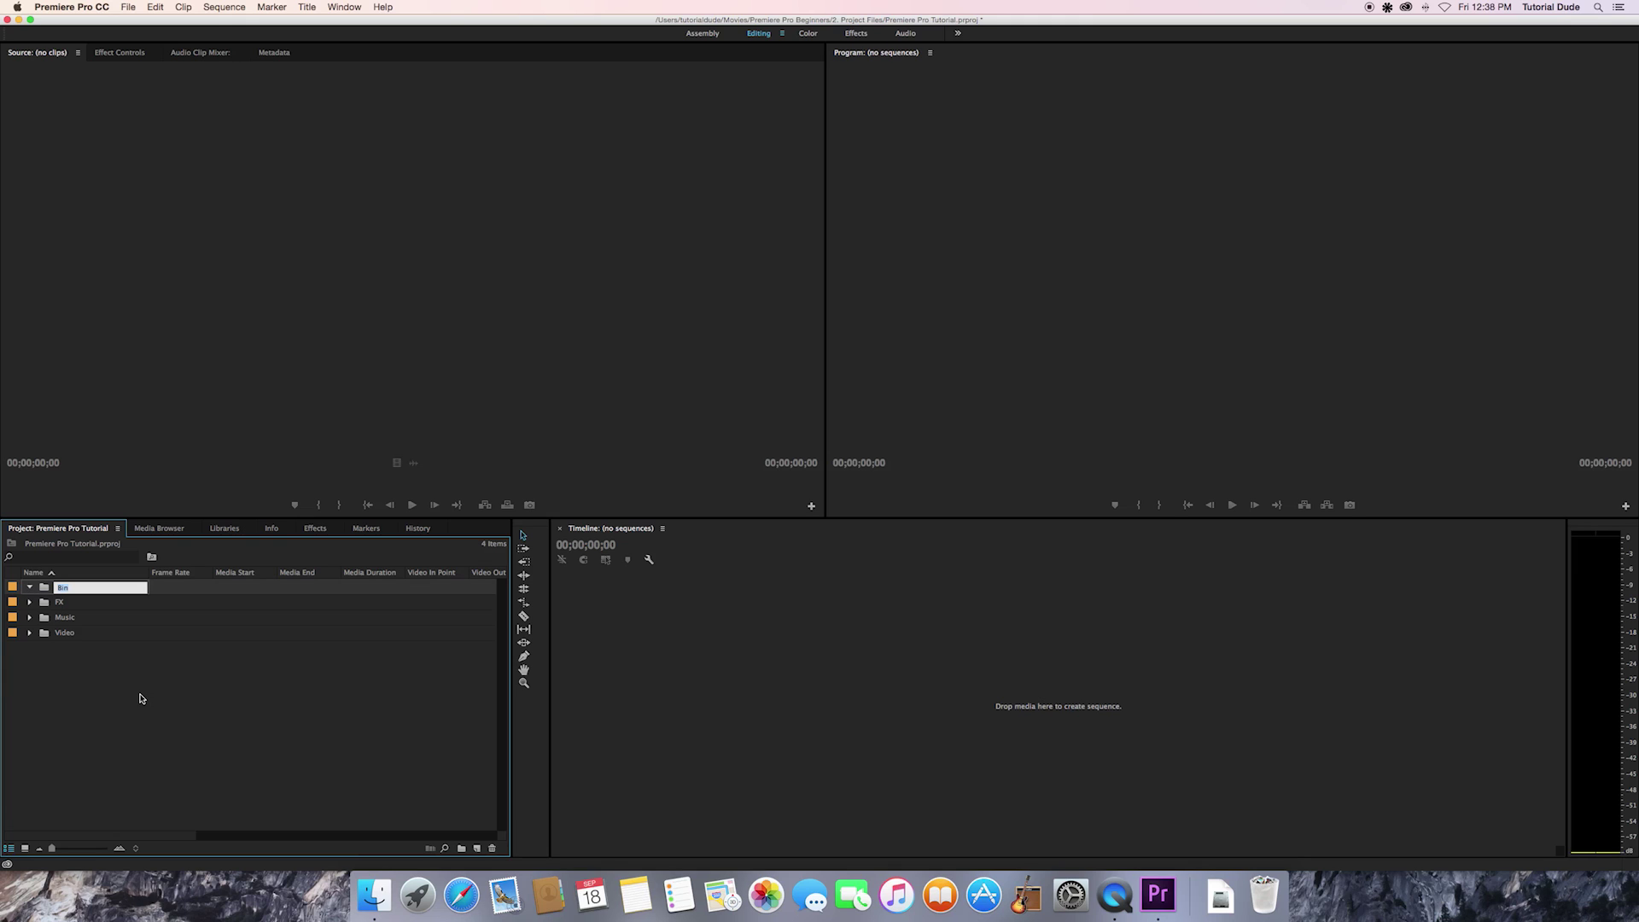
pyautogui.press('BackSpace')
pyautogui.write('*Sequences')
pyautogui.press('Tab')
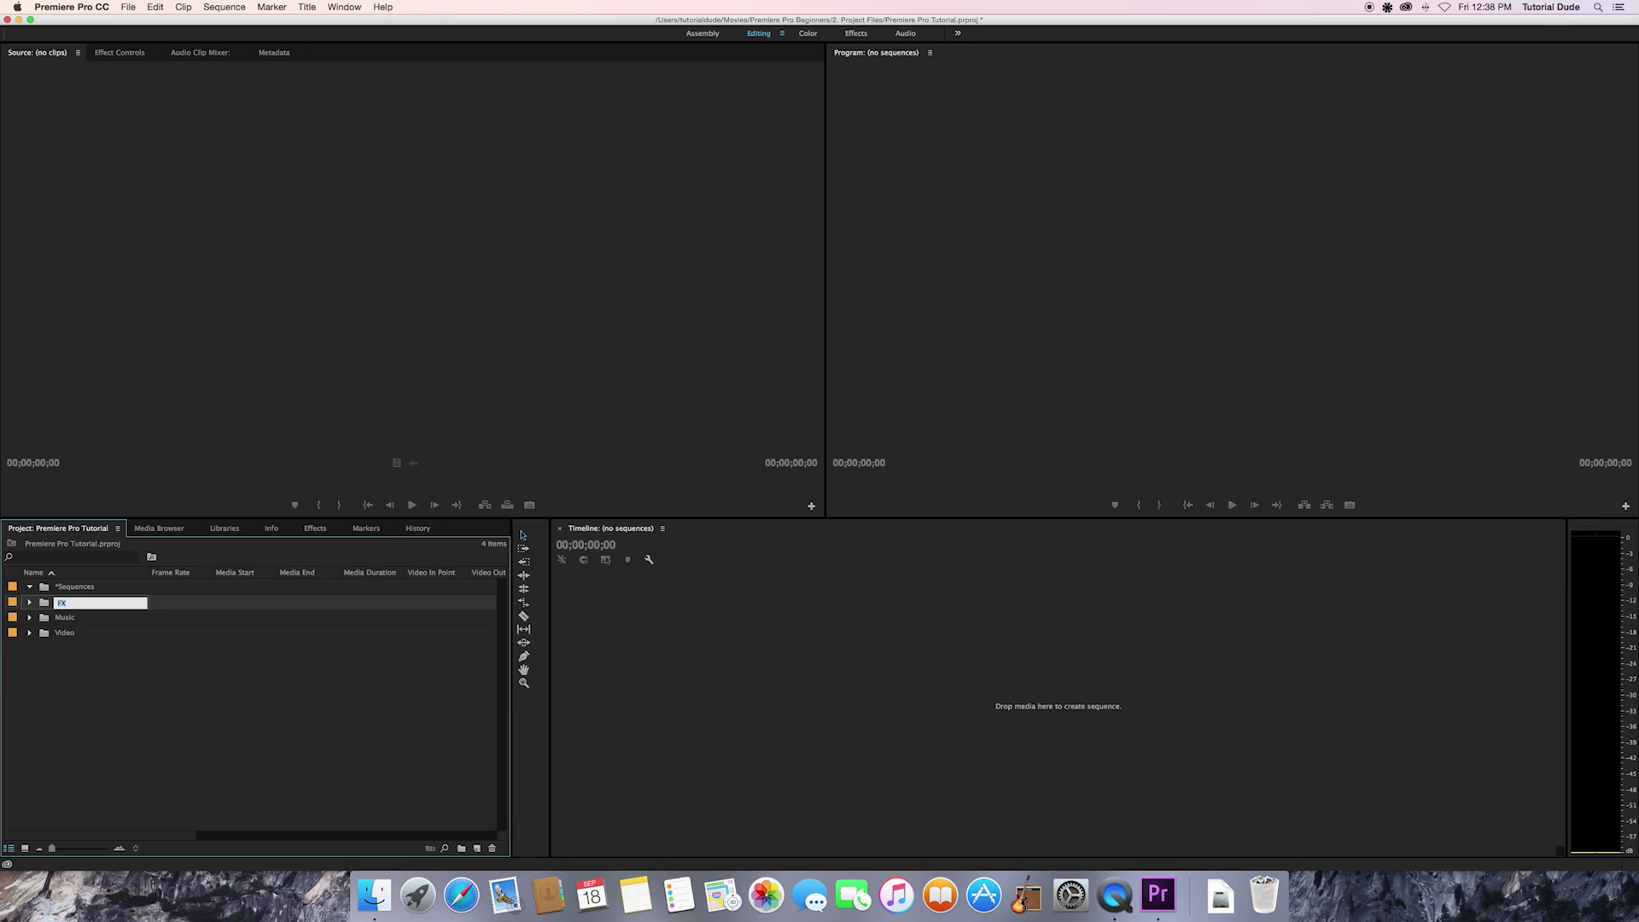
pyautogui.click(89, 724)
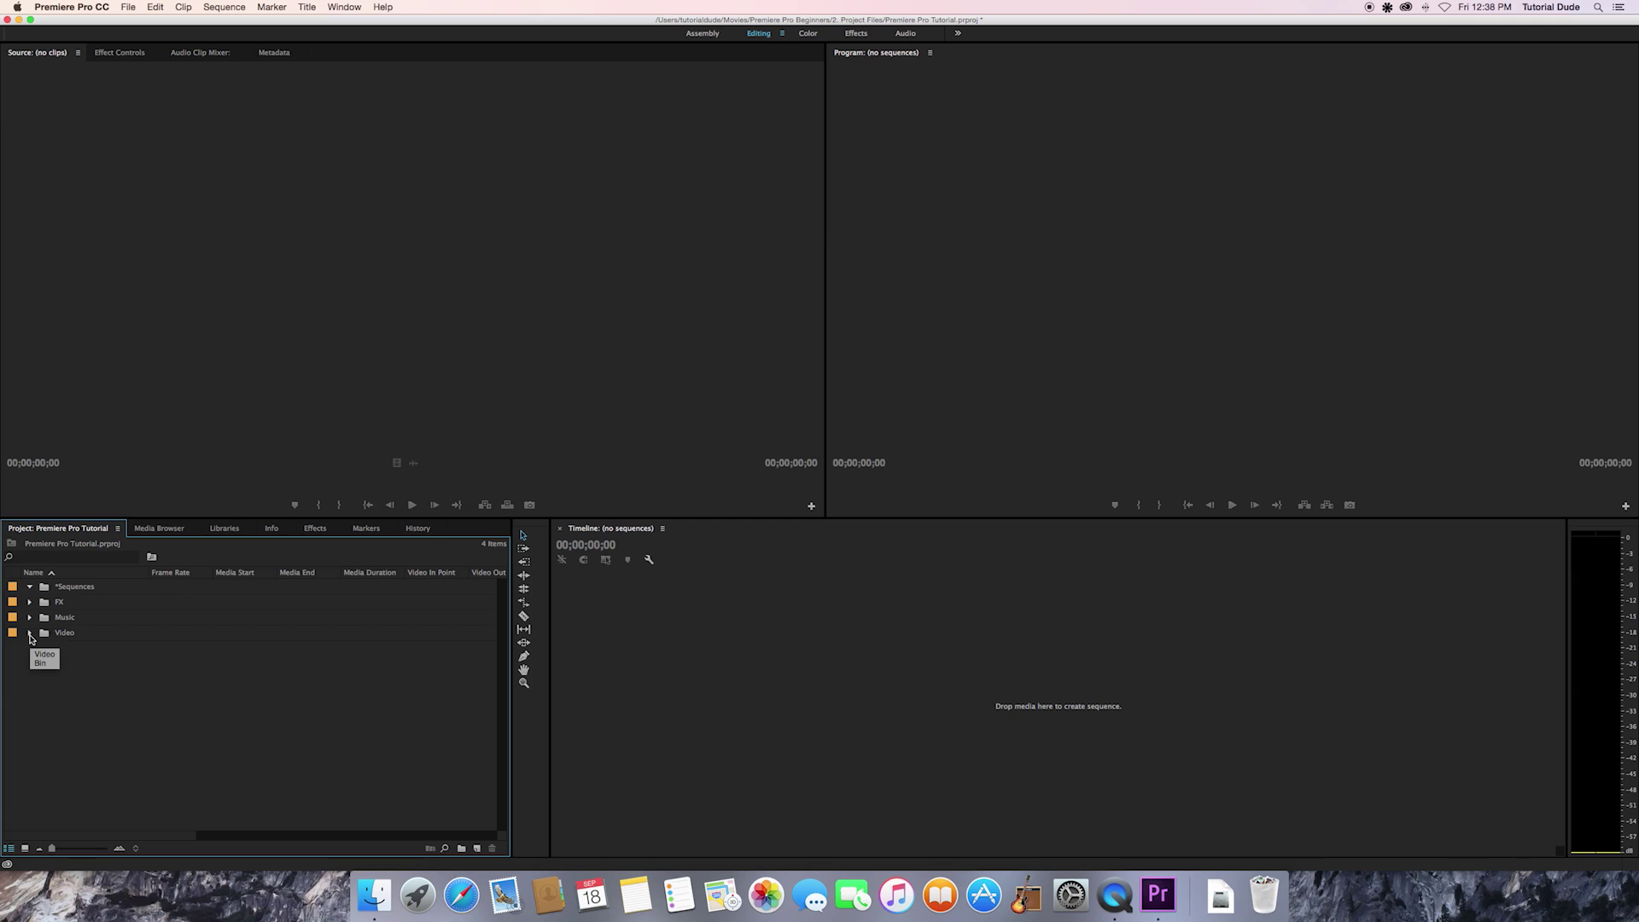
# Expand the Video bin, open MVI_0223.MOV in the Source monitor and scrub it to 00:00:04:02
pyautogui.click(30, 634)
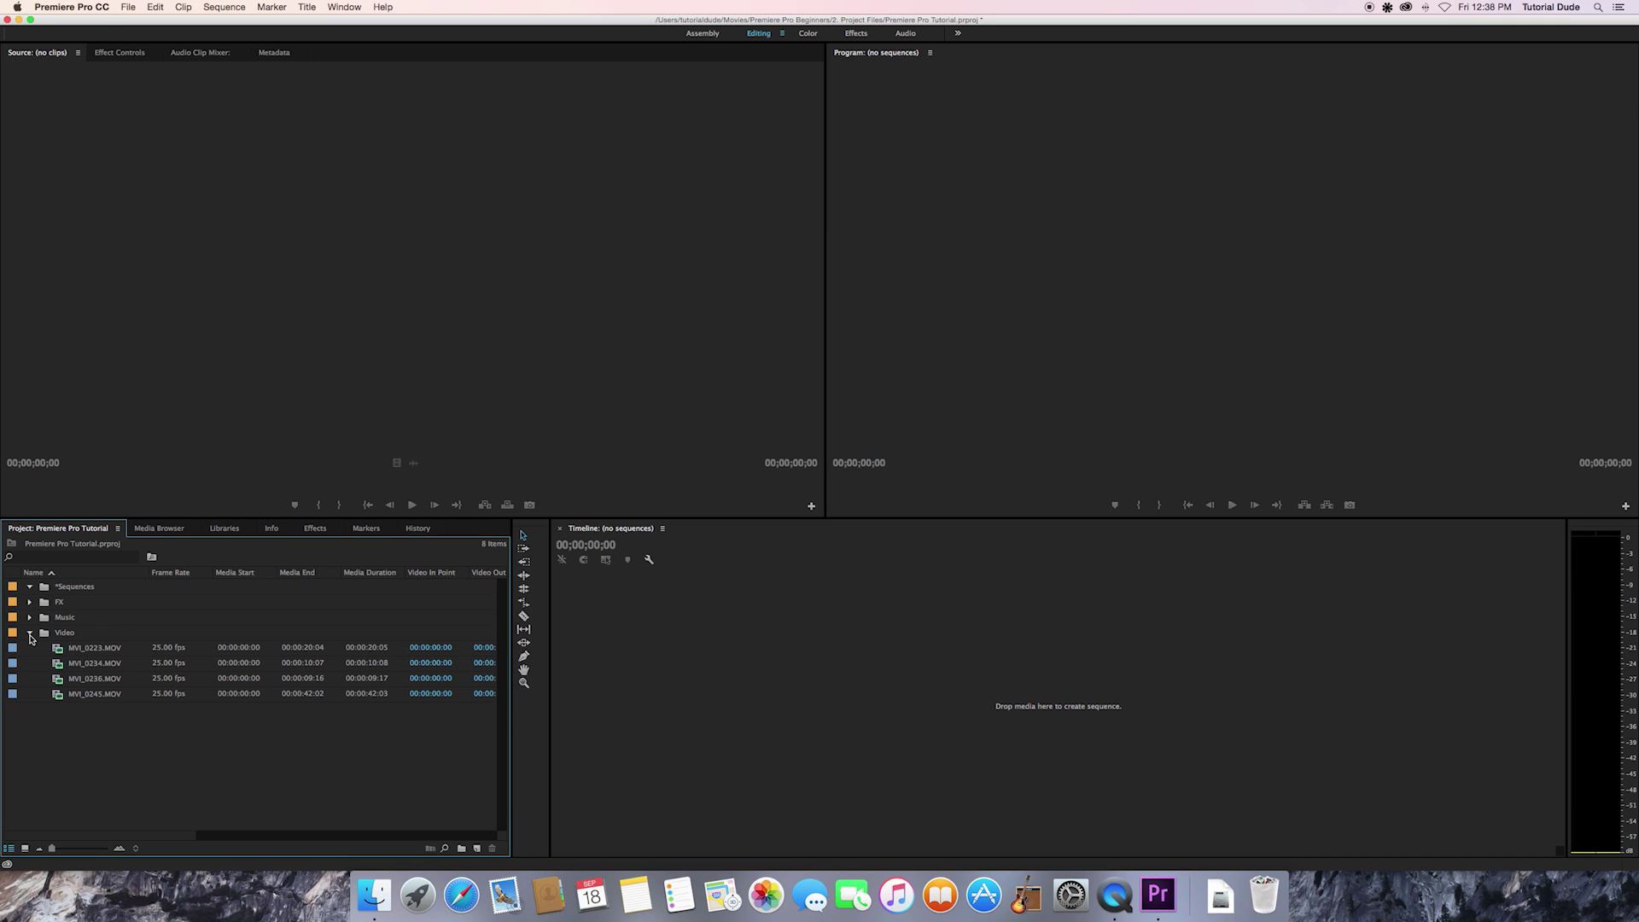
pyautogui.click(92, 652)
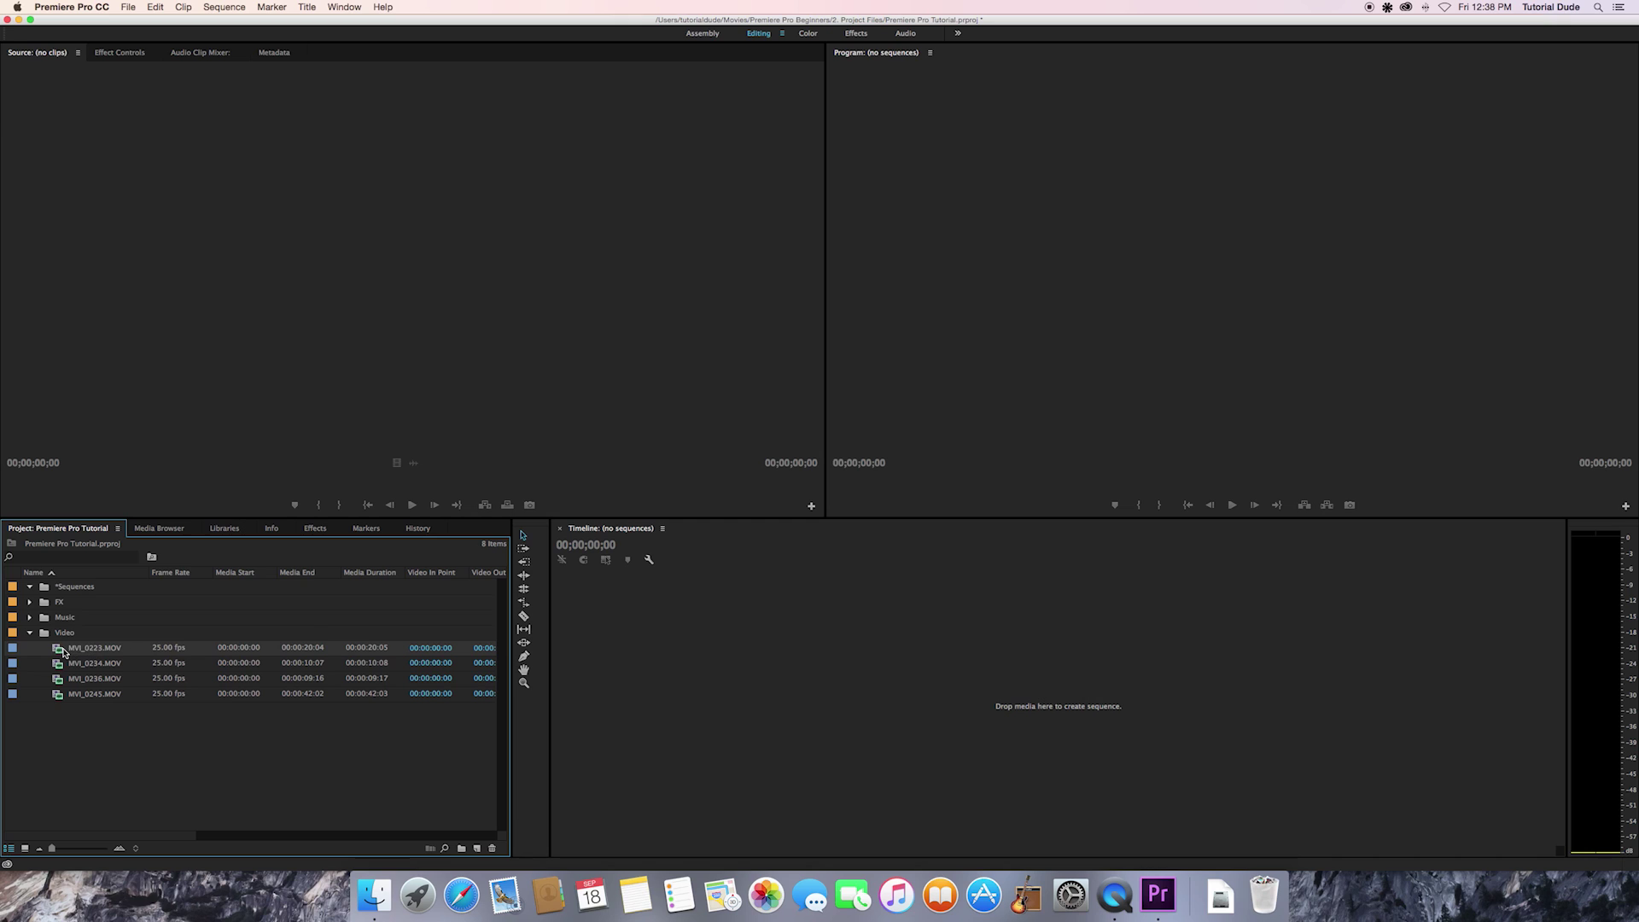
pyautogui.moveTo(61, 653)
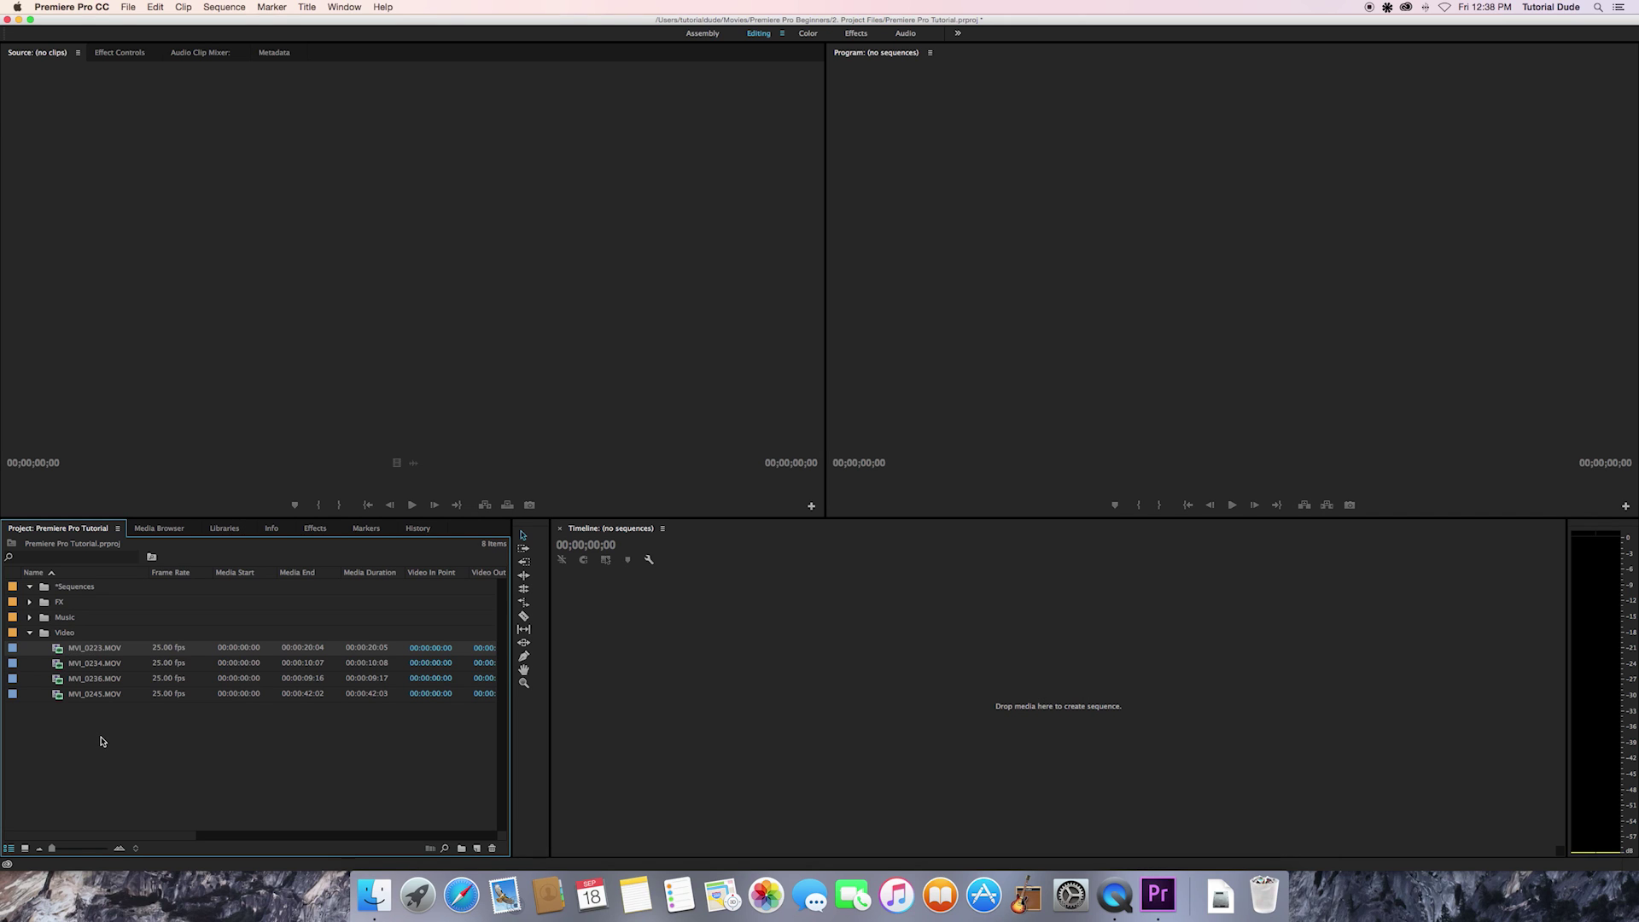
pyautogui.doubleClick(58, 650)
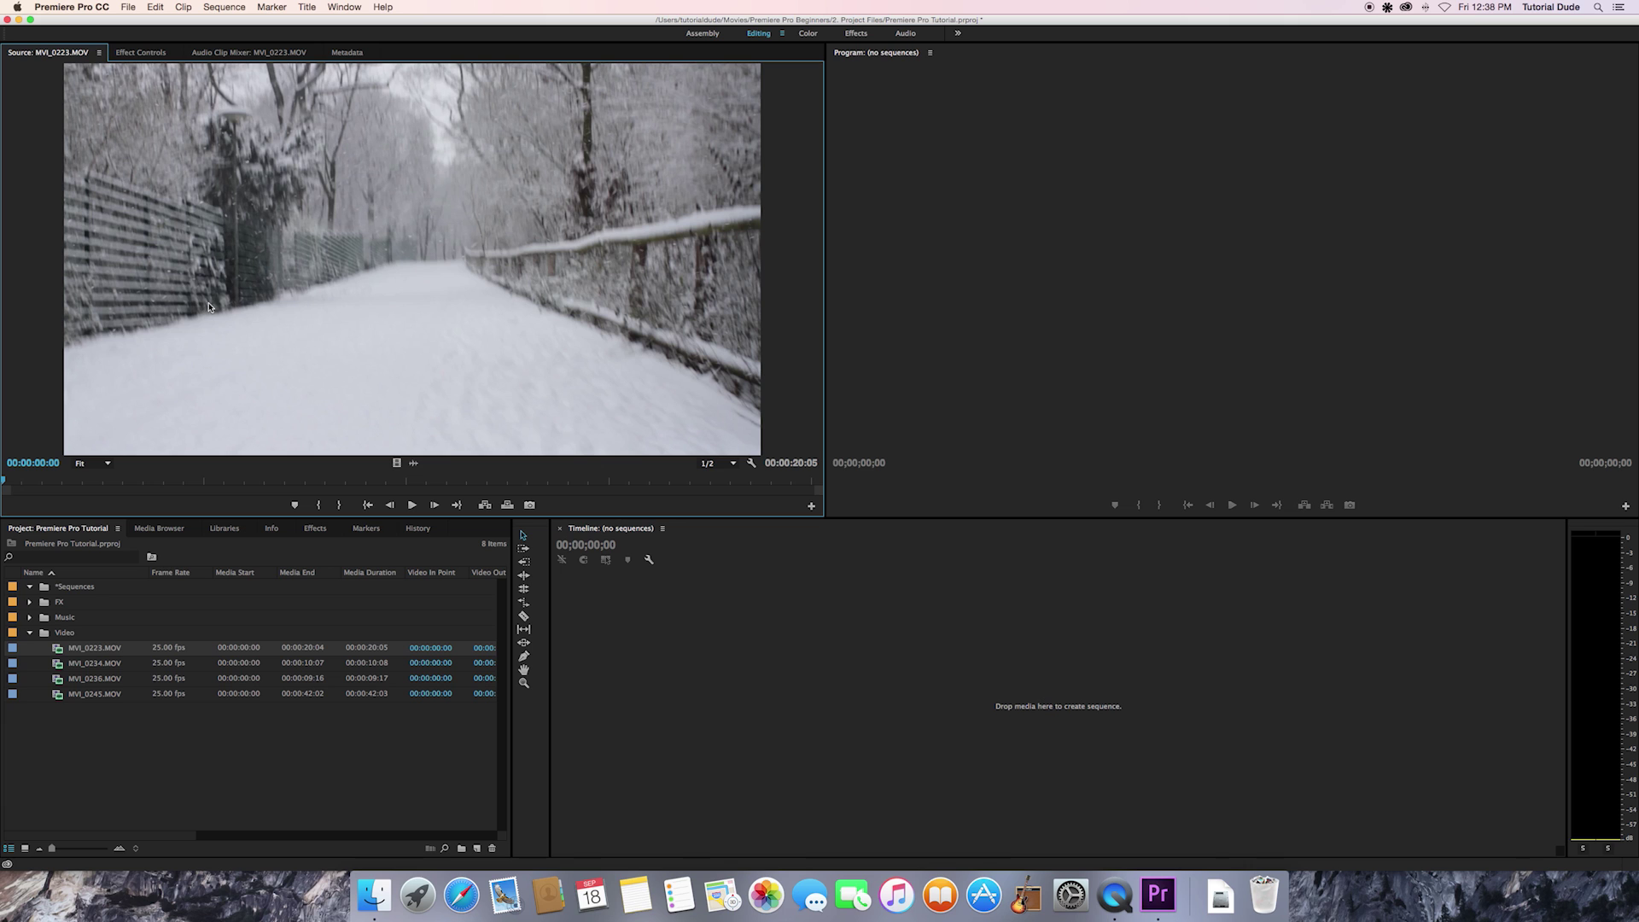
pyautogui.moveTo(11, 485); pyautogui.dragTo(168, 485)
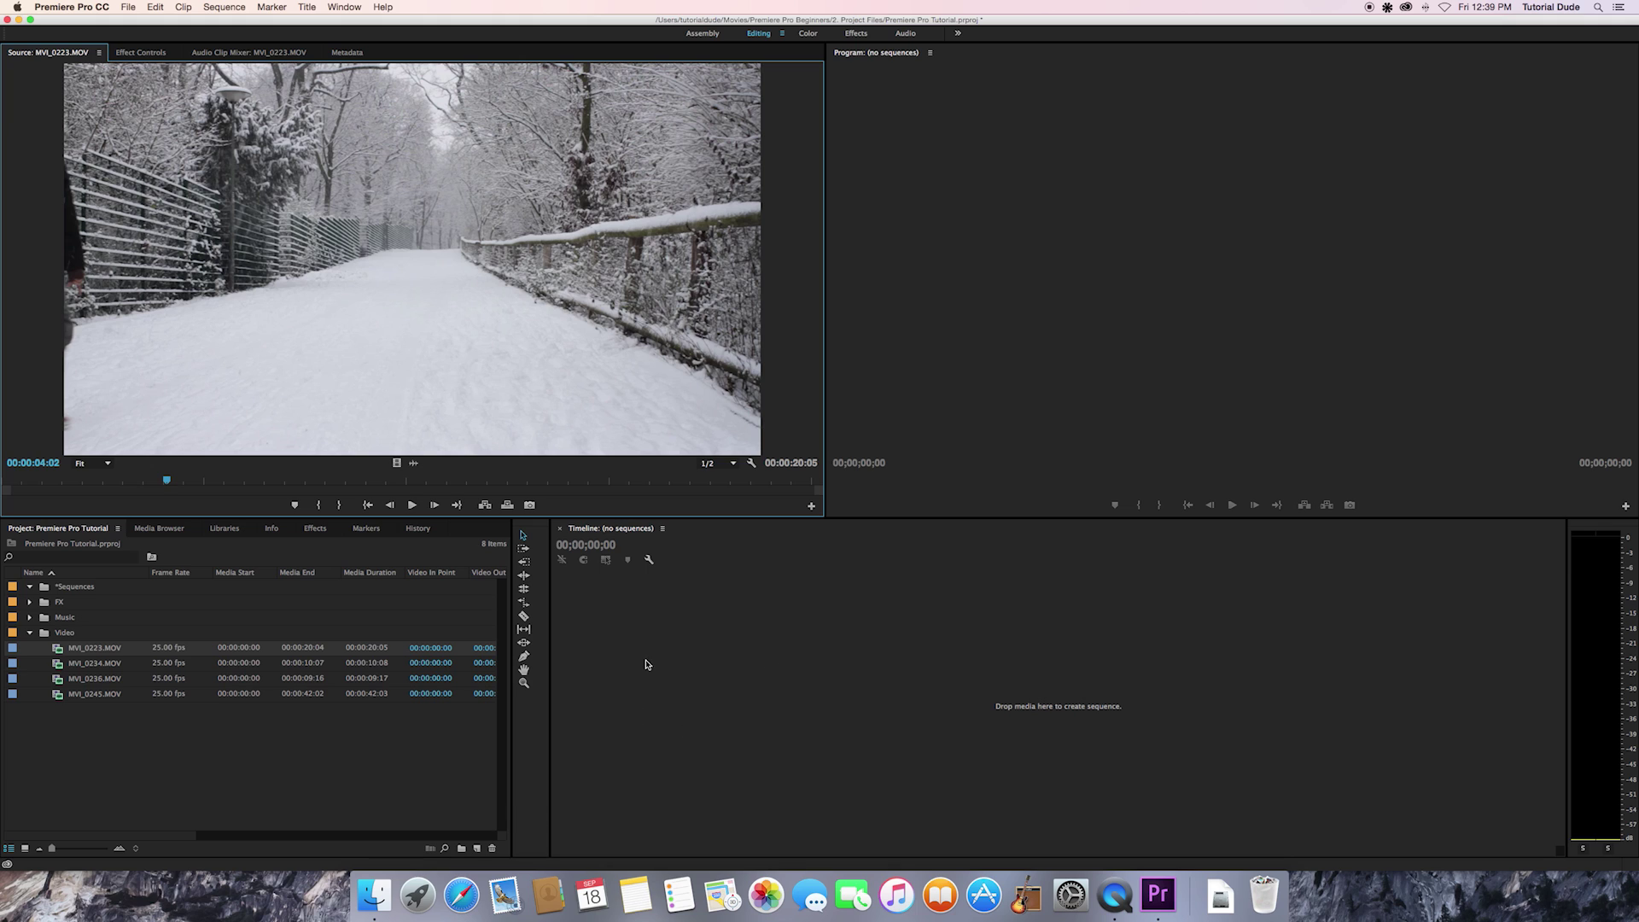
# Start a new sequence inside the *Sequences bin
pyautogui.click(360, 758)
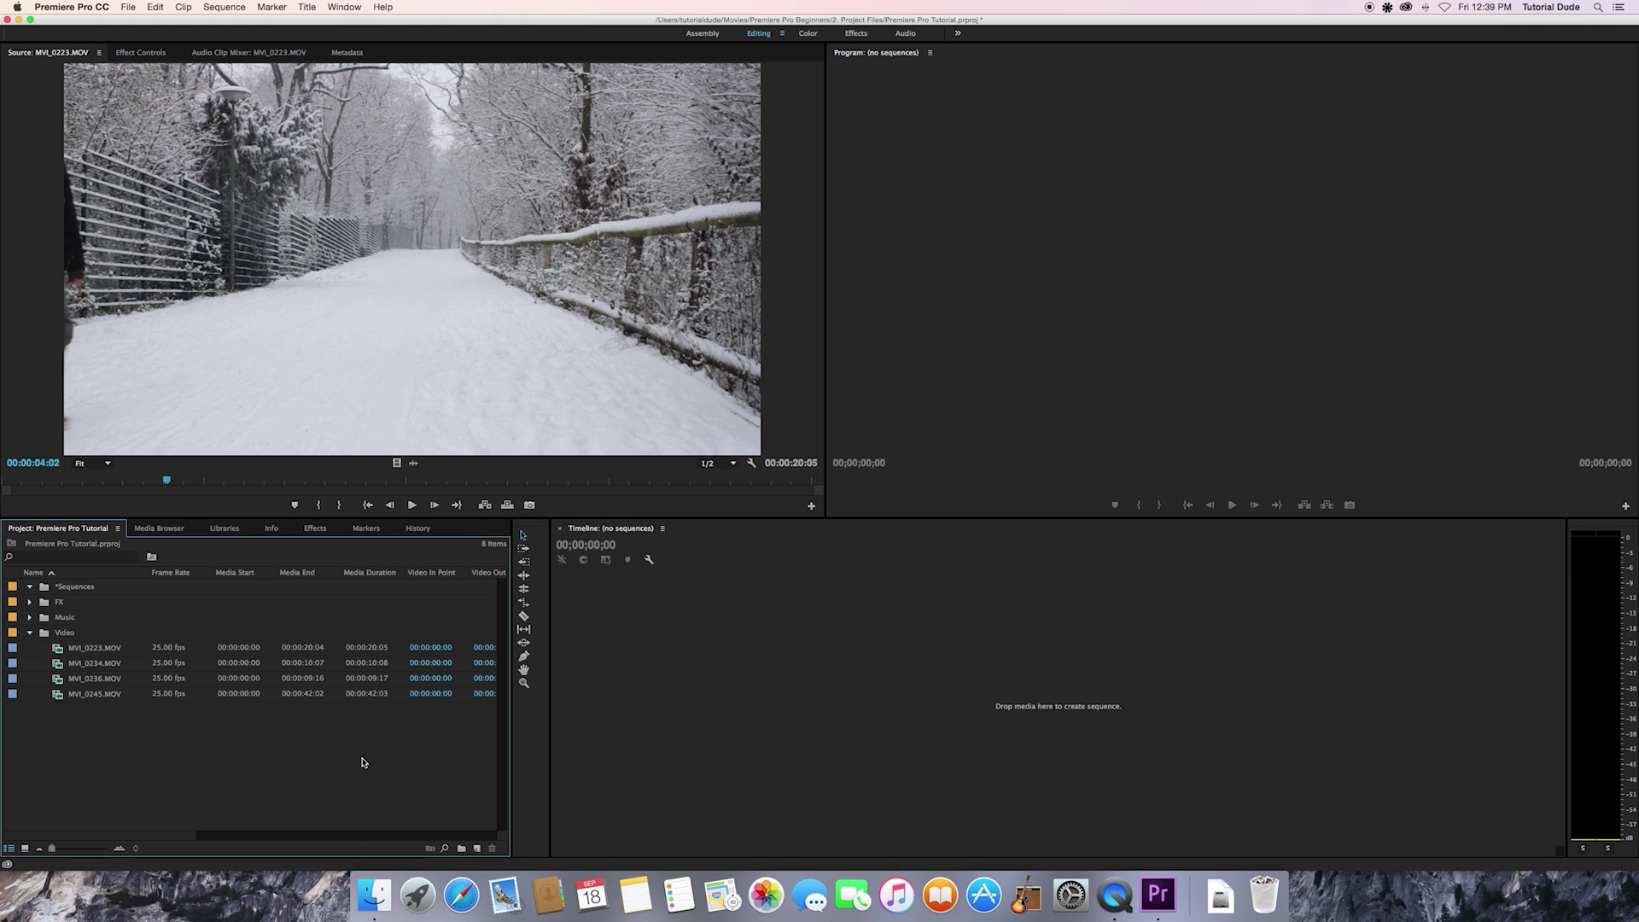
pyautogui.click(80, 587)
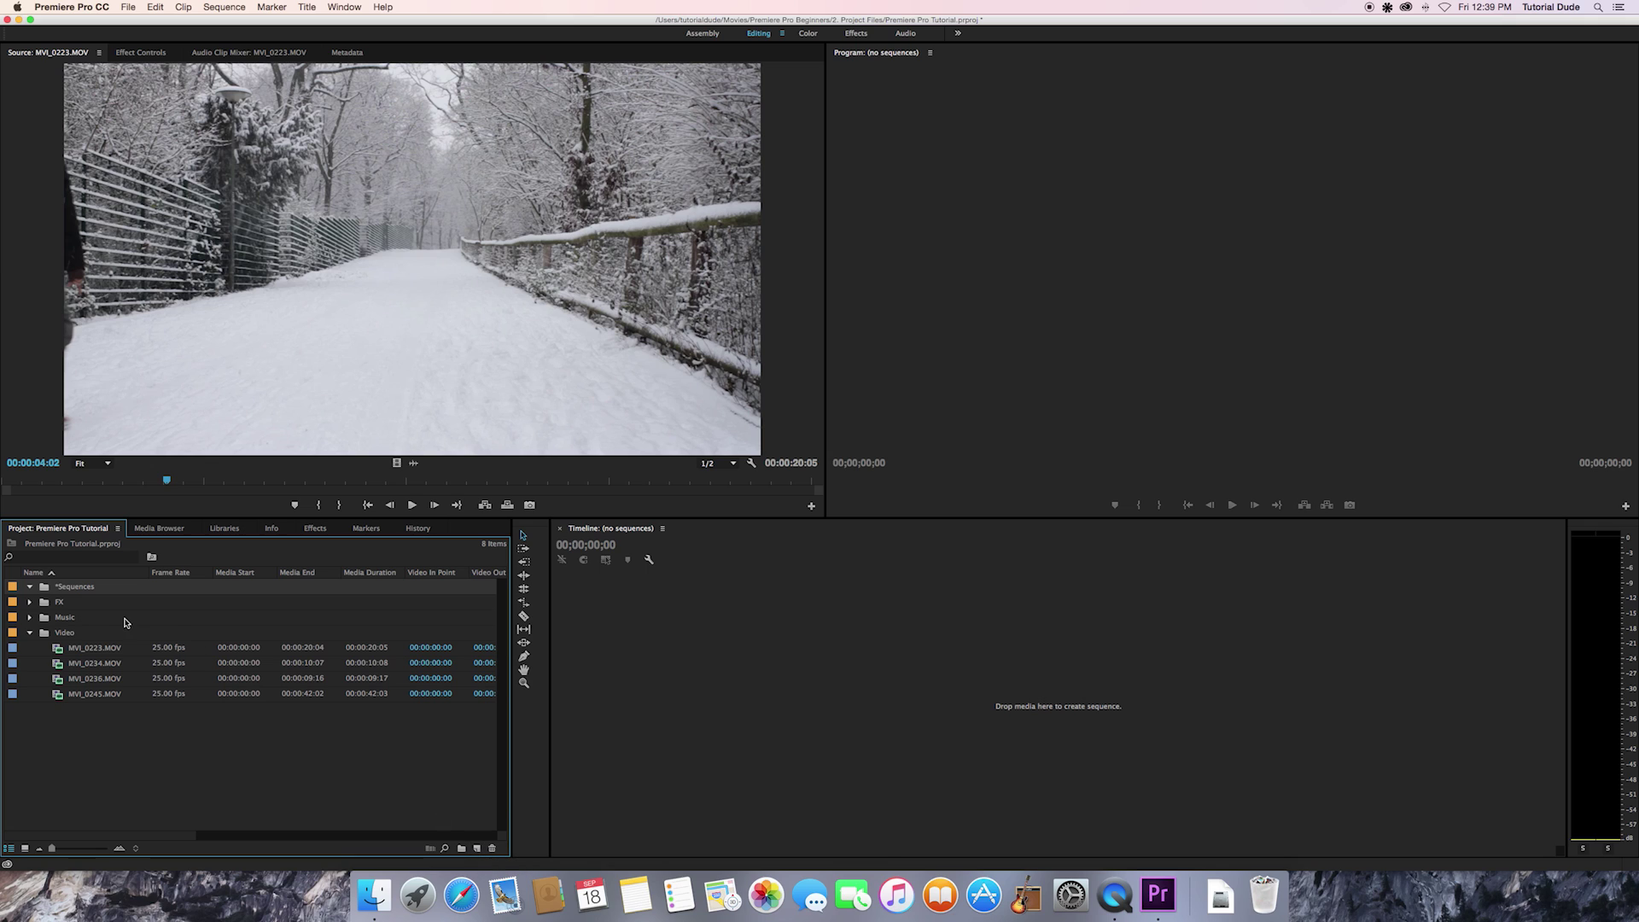
pyautogui.click(480, 851)
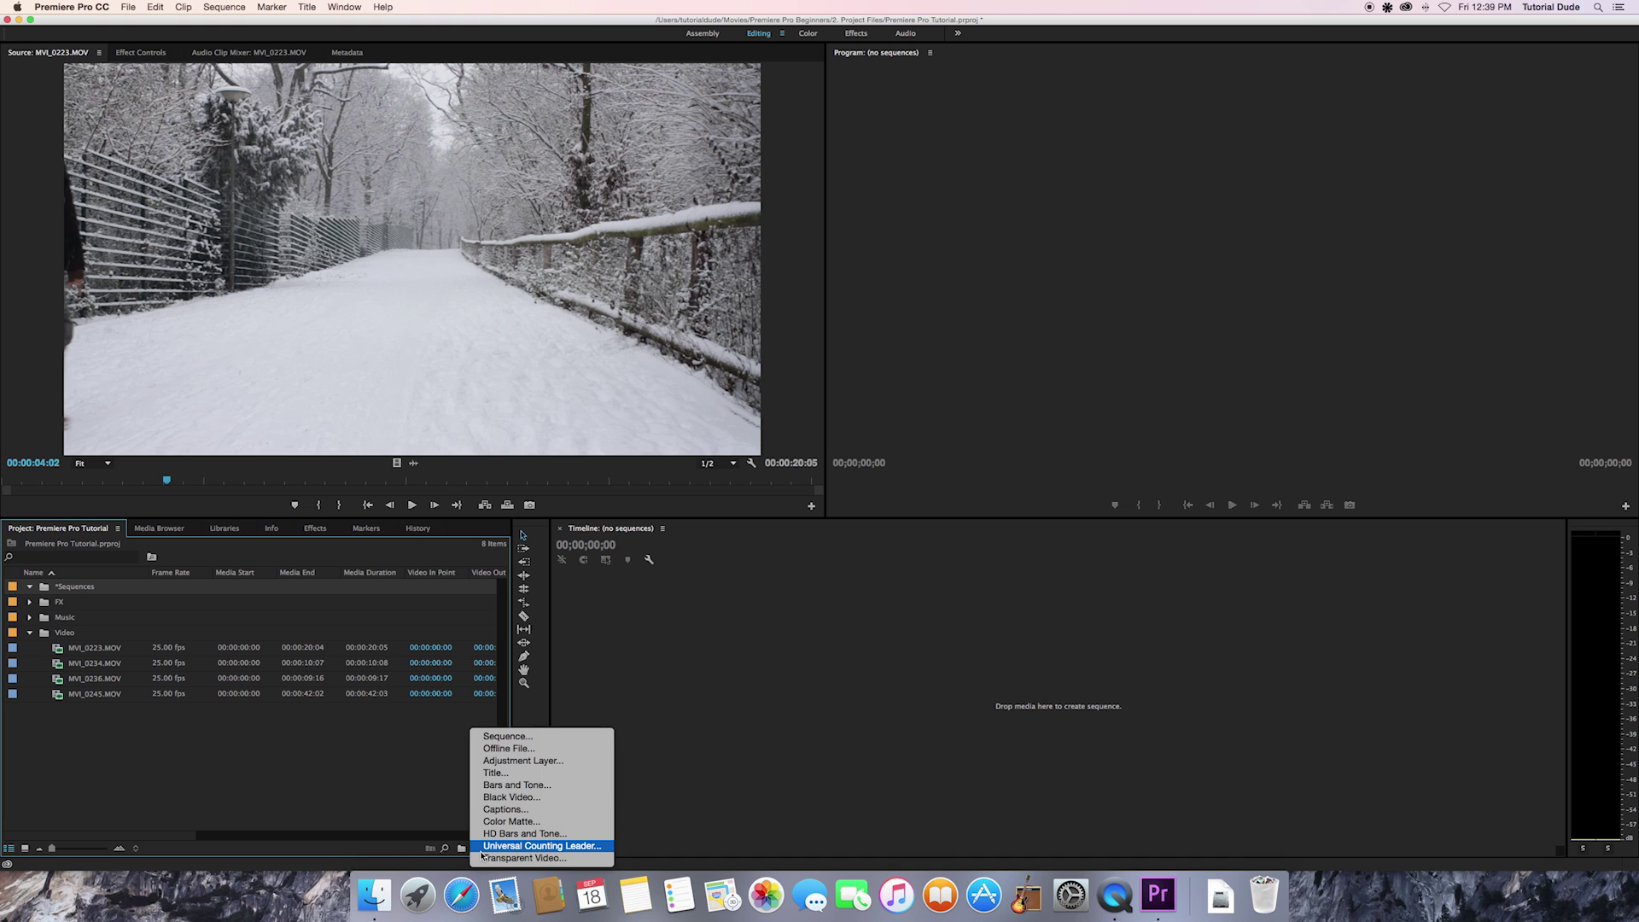
pyautogui.click(525, 735)
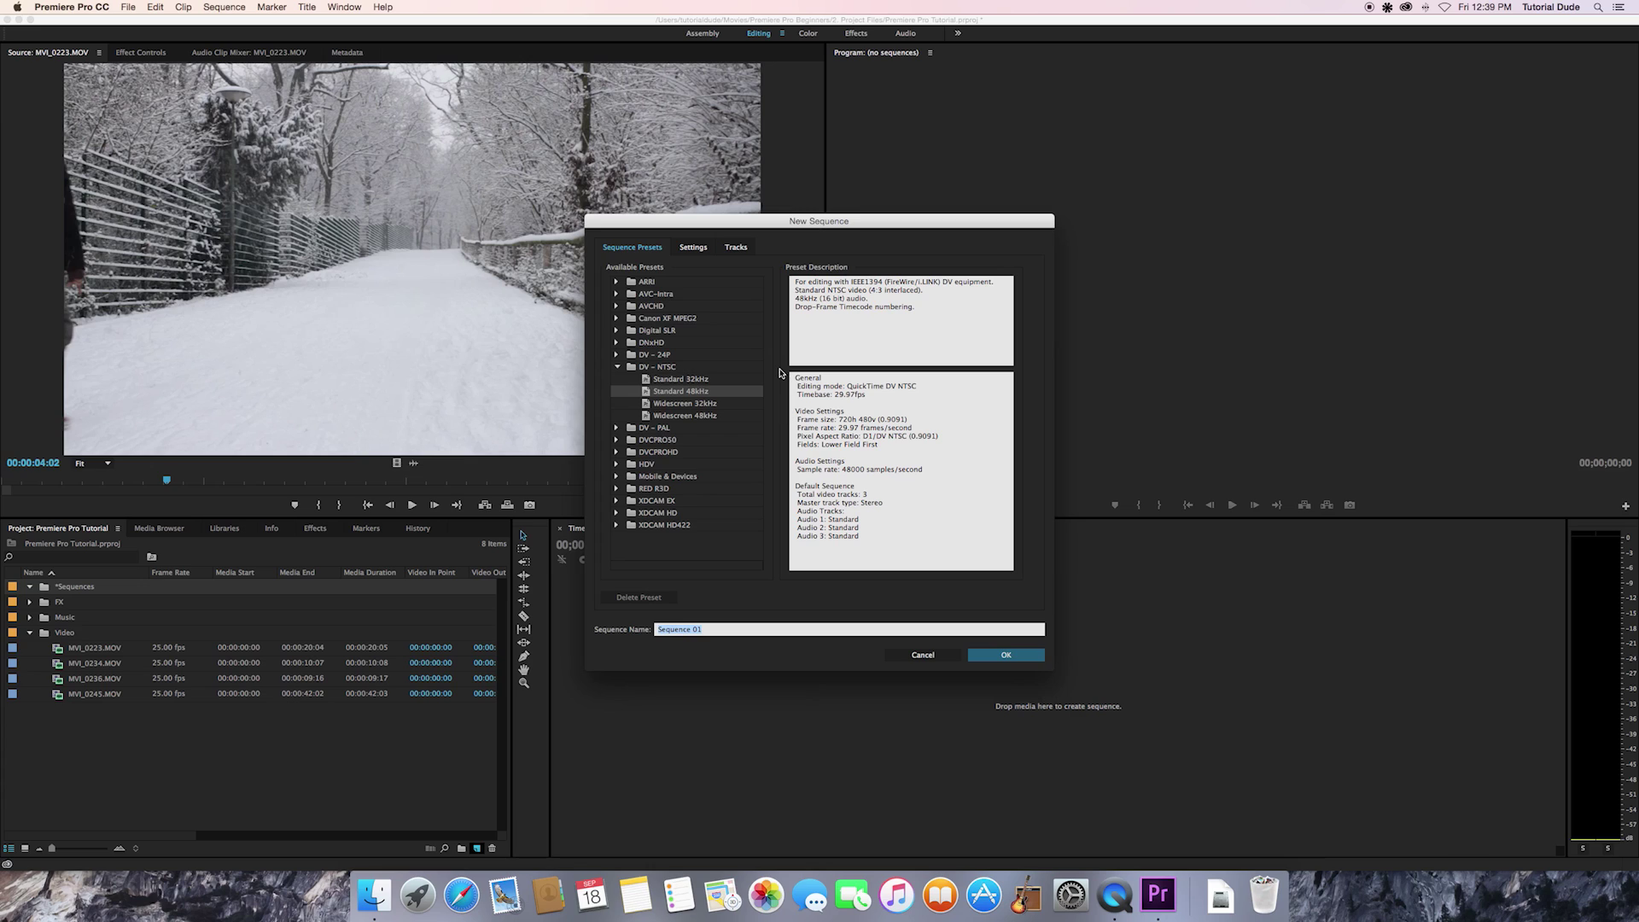
# Select the Digital SLR 1080p preset DSLR 1080p25 for the new sequence
pyautogui.click(618, 332)
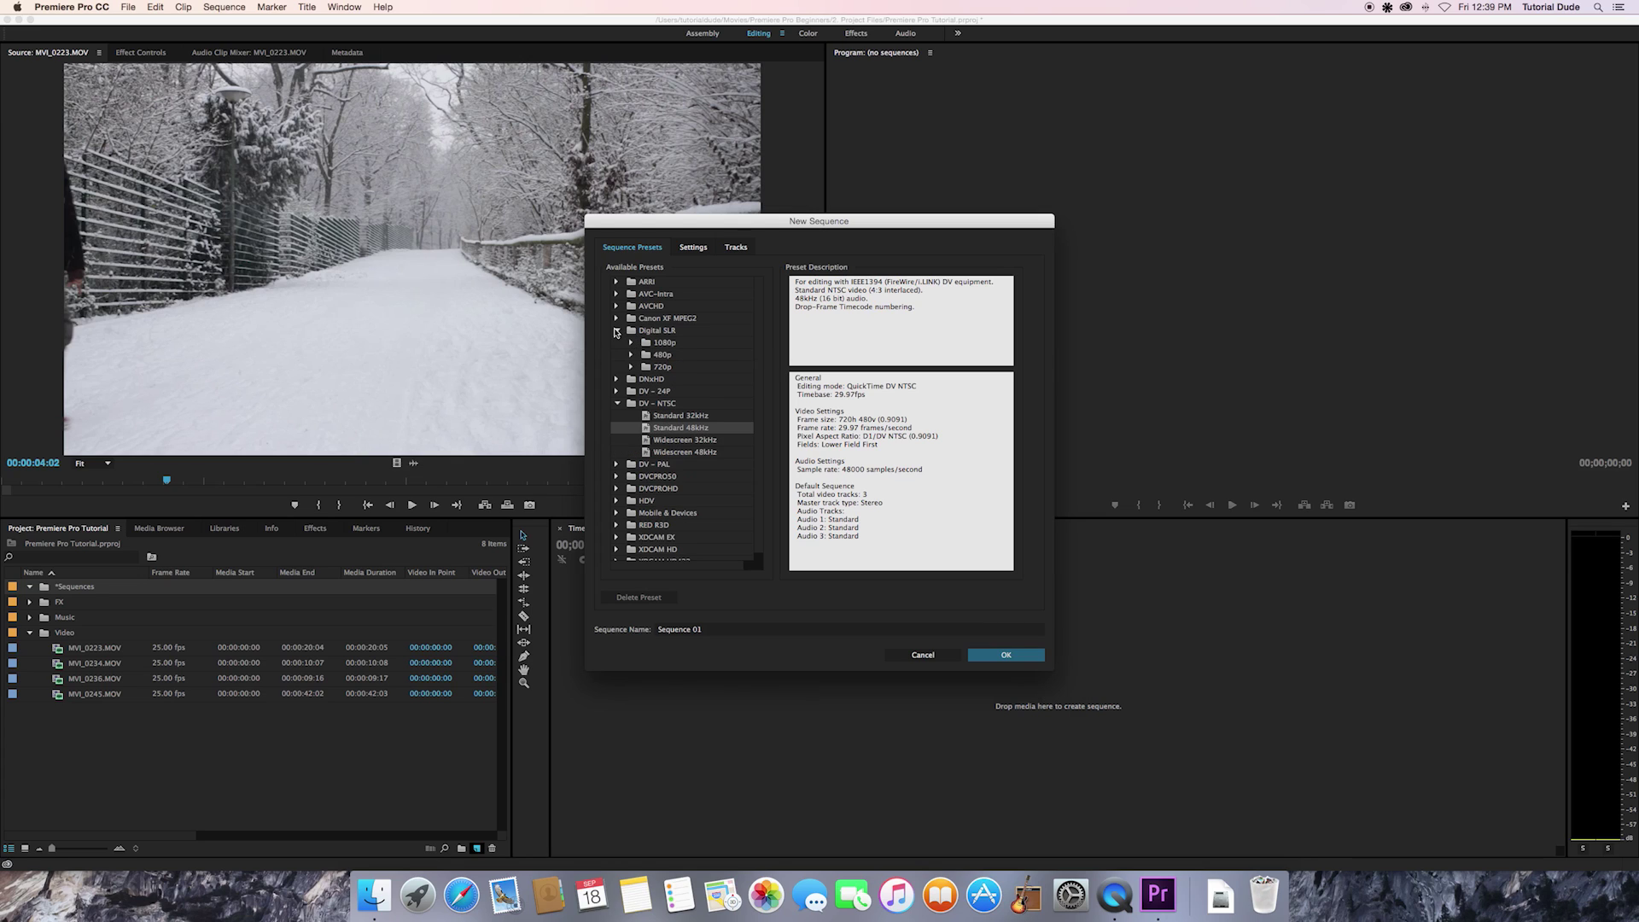
pyautogui.click(632, 344)
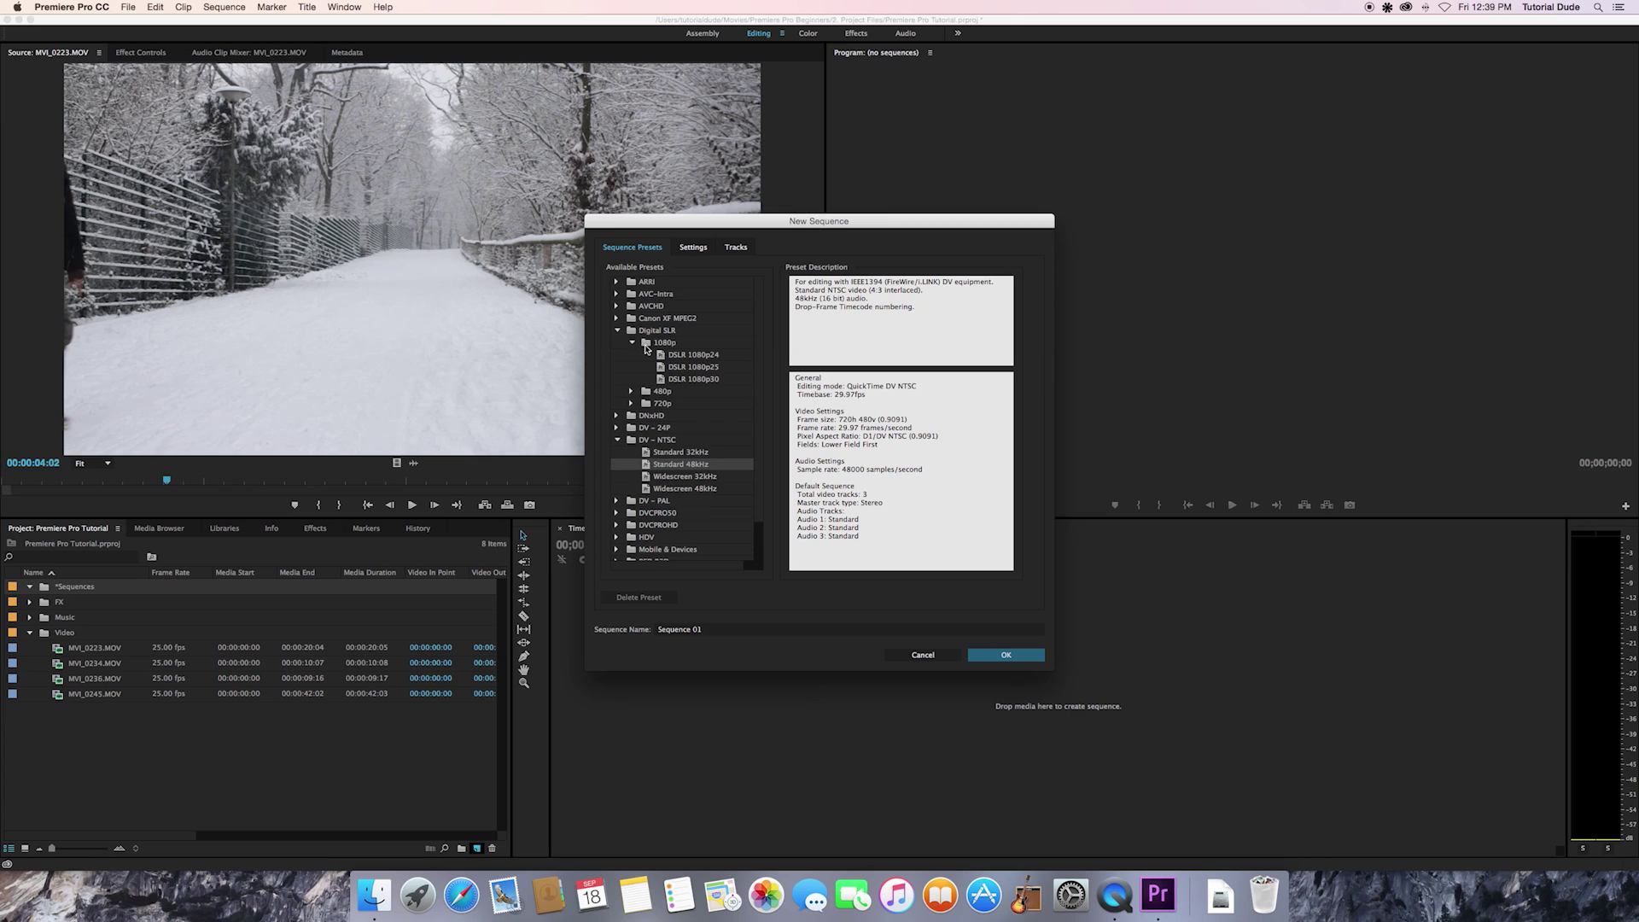
pyautogui.click(704, 368)
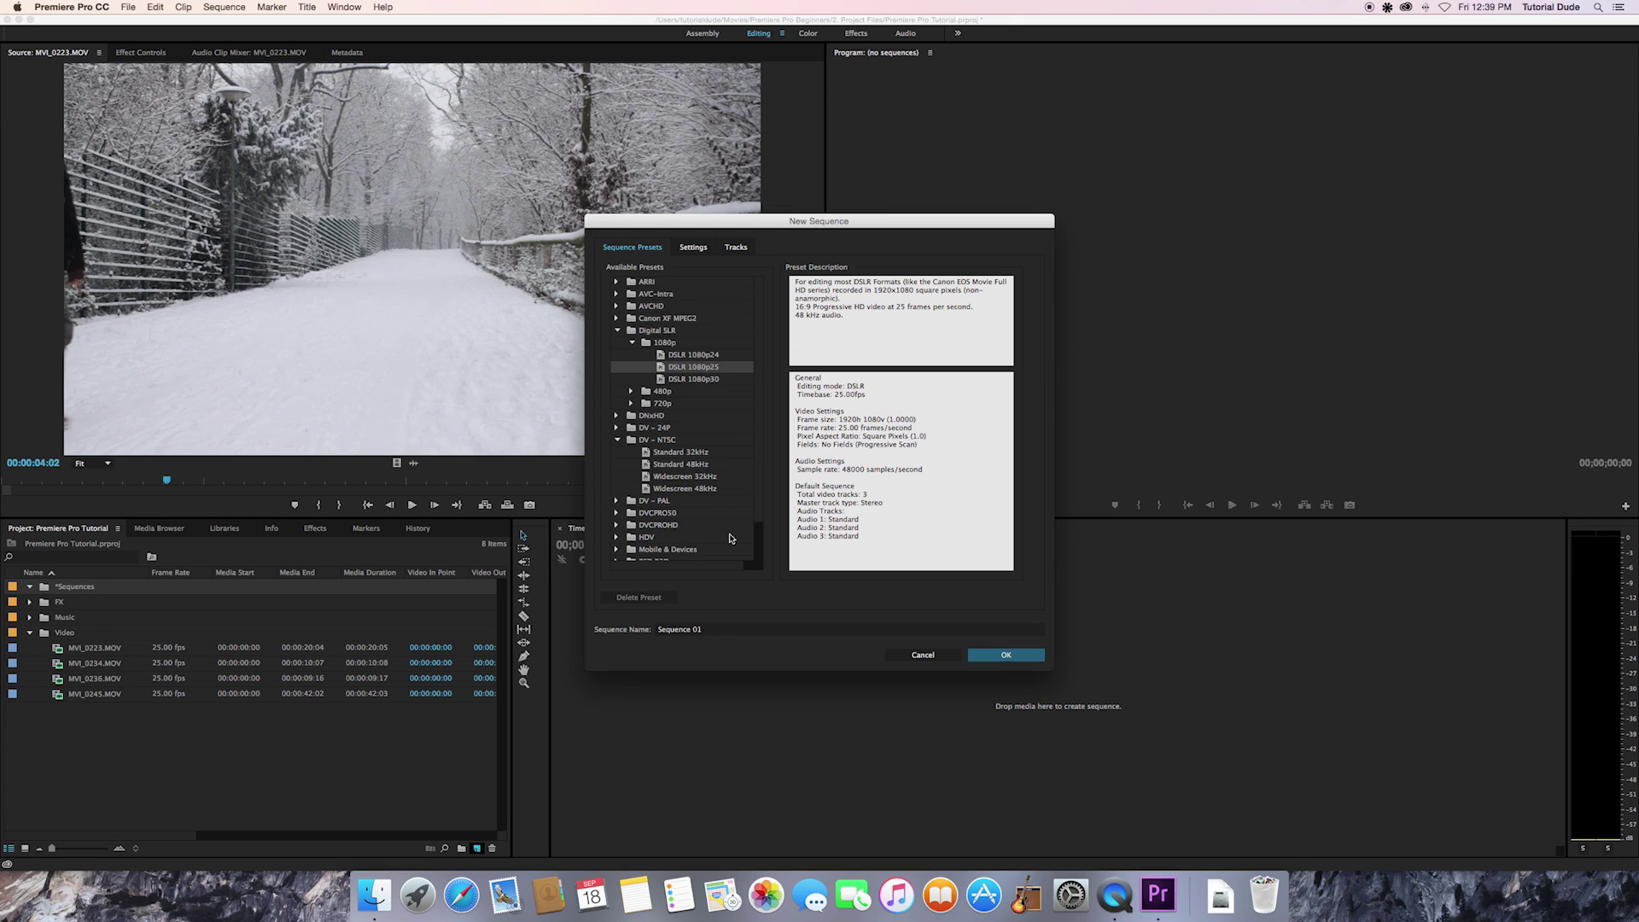
pyautogui.click(717, 629)
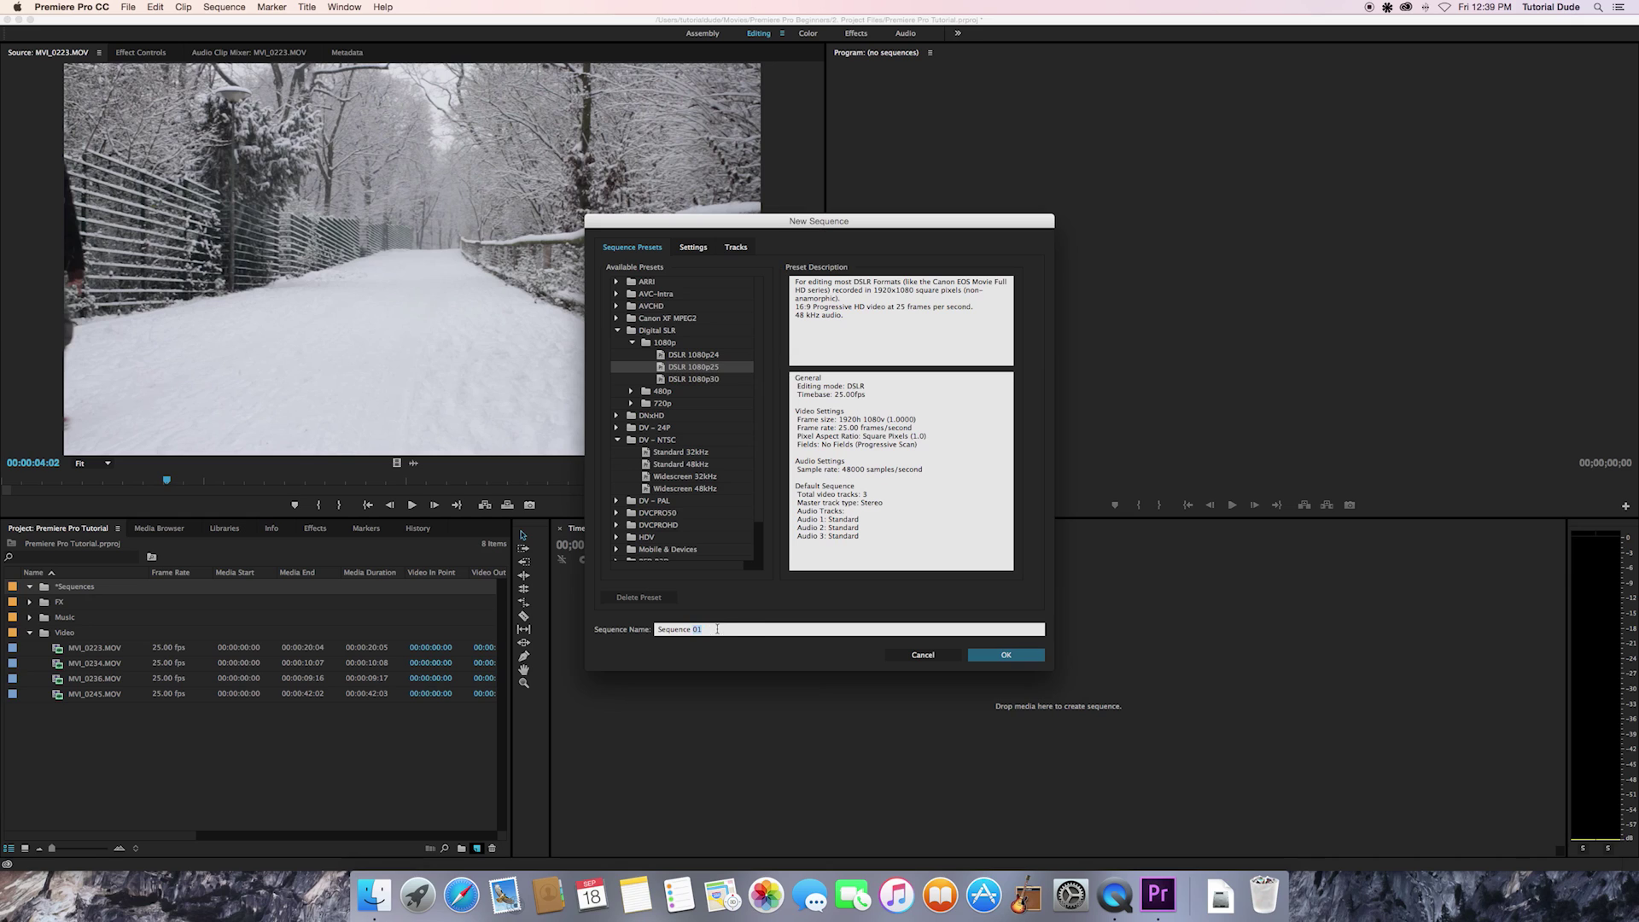
pyautogui.moveTo(733, 629); pyautogui.dragTo(615, 629)
# Create the sequence with the DV - NTSC Widescreen 48kHz preset and the name Rought Edit
pyautogui.click(691, 487)
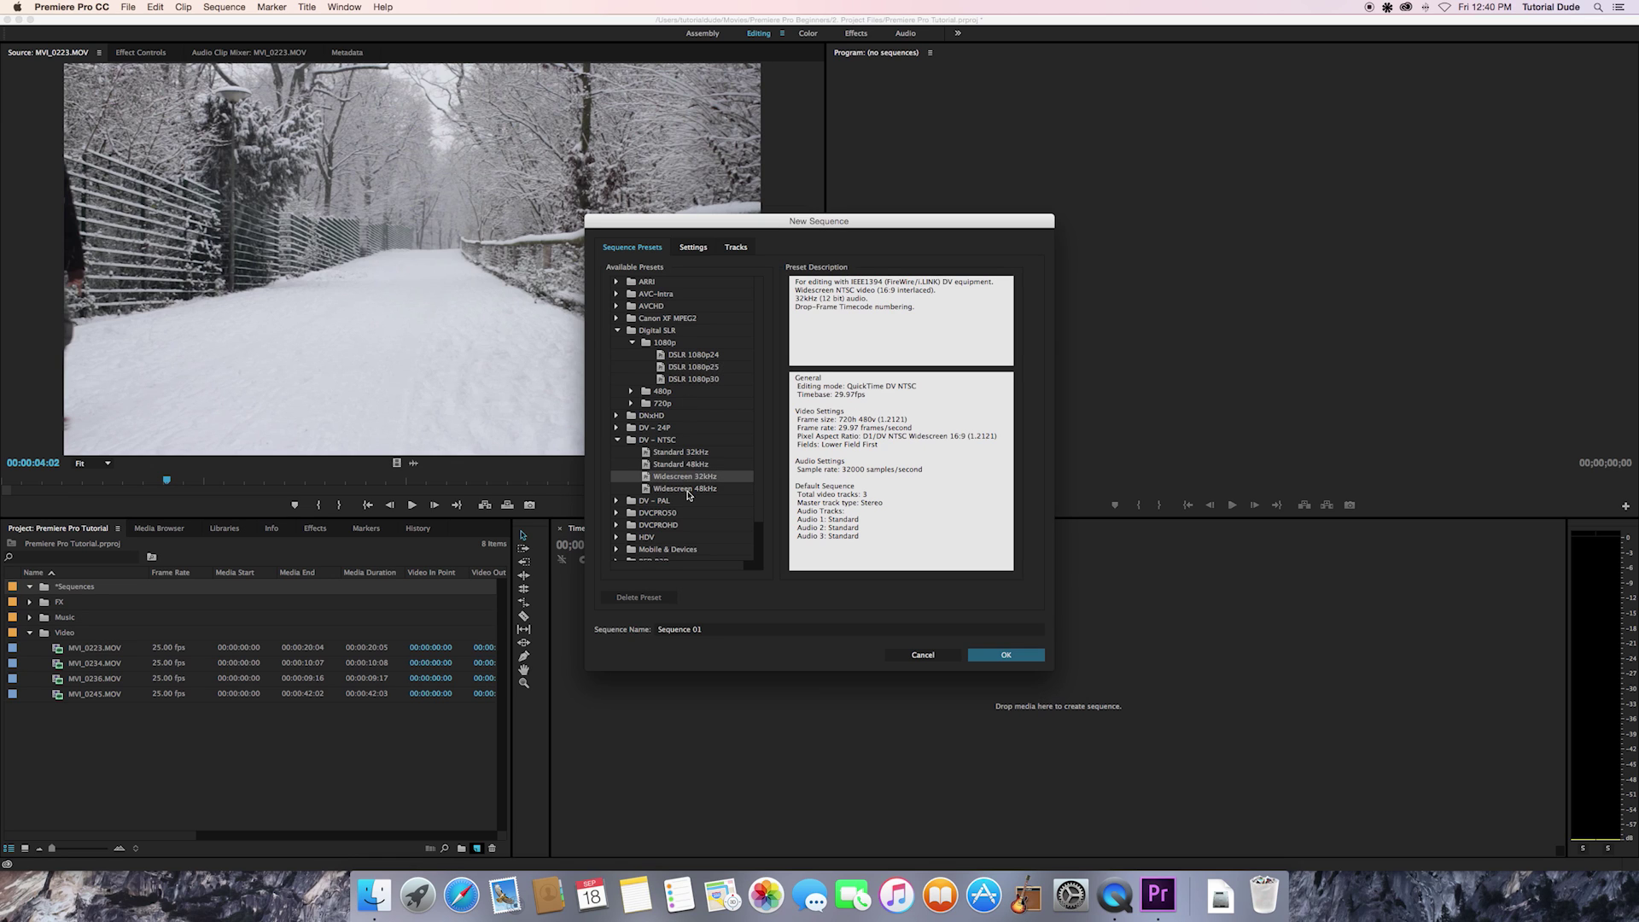
pyautogui.click(722, 632)
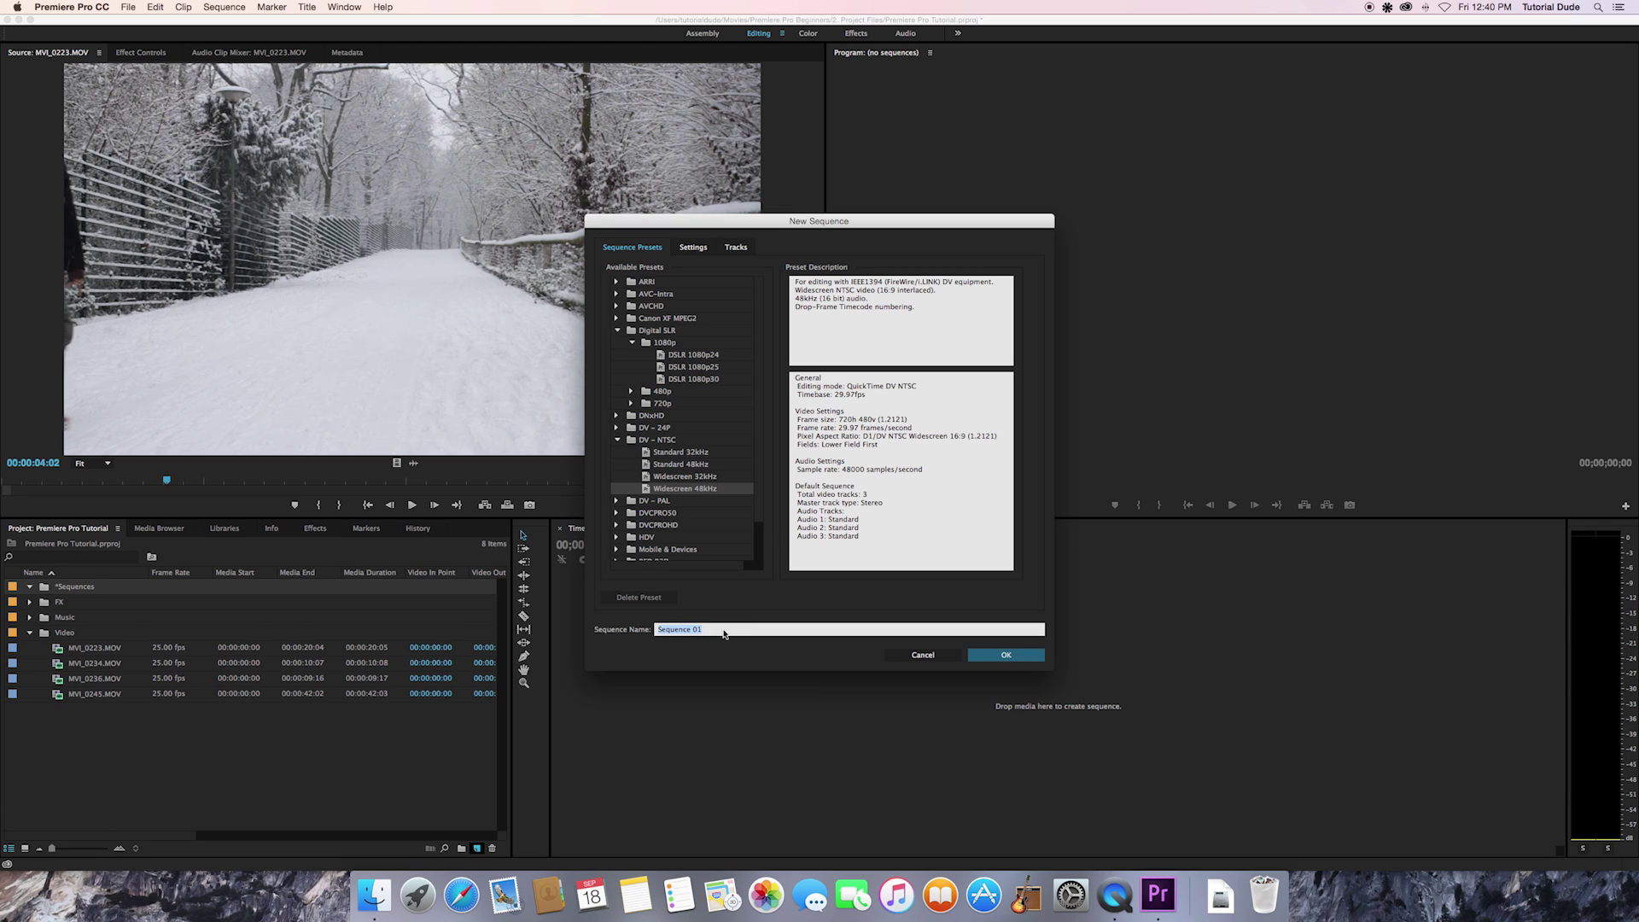
pyautogui.write('Rought Edit')
pyautogui.click(1004, 654)
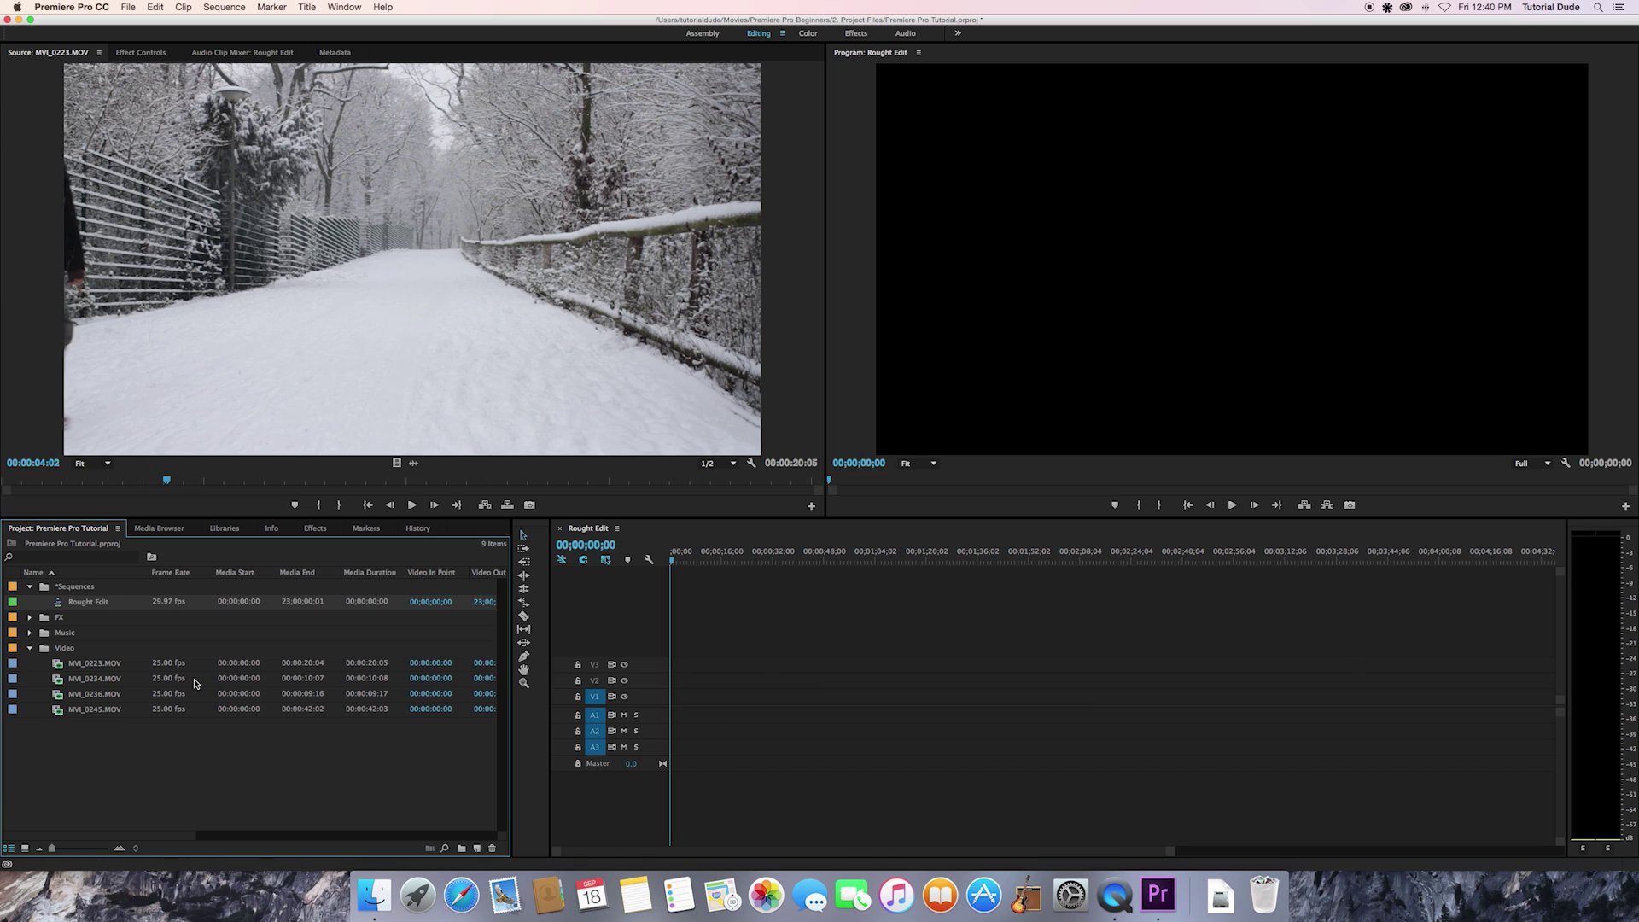
# Place MVI_0223.MOV at the start of tracks V1 and A1, changing the sequence settings to match the clip
pyautogui.moveTo(58, 666)
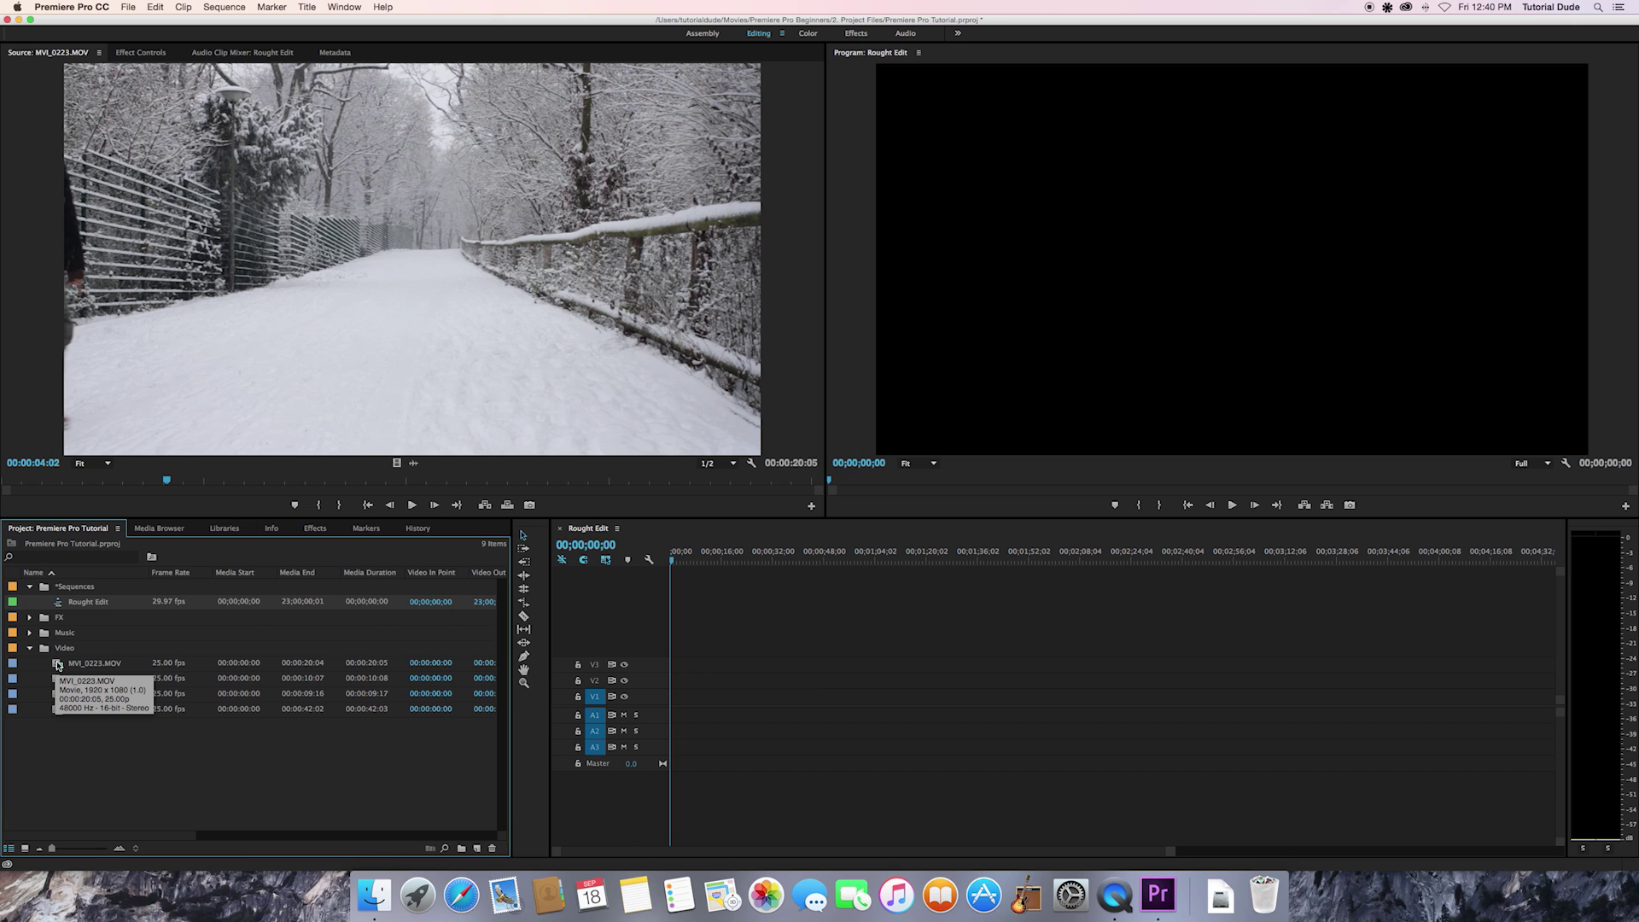
pyautogui.moveTo(58, 667); pyautogui.dragTo(665, 705)
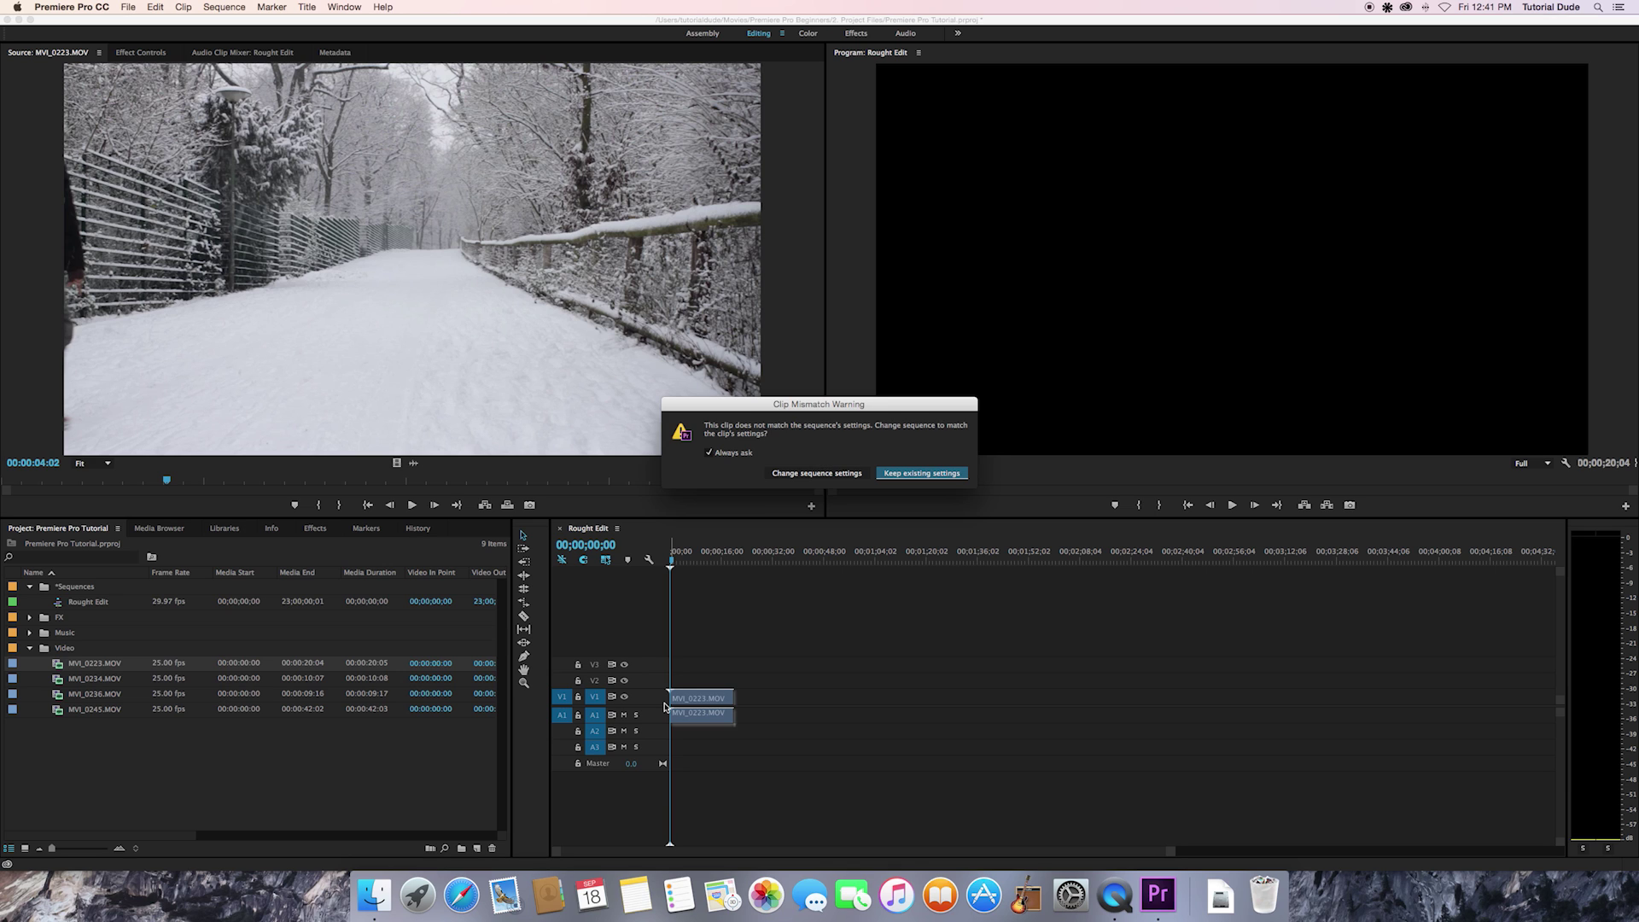
pyautogui.click(817, 473)
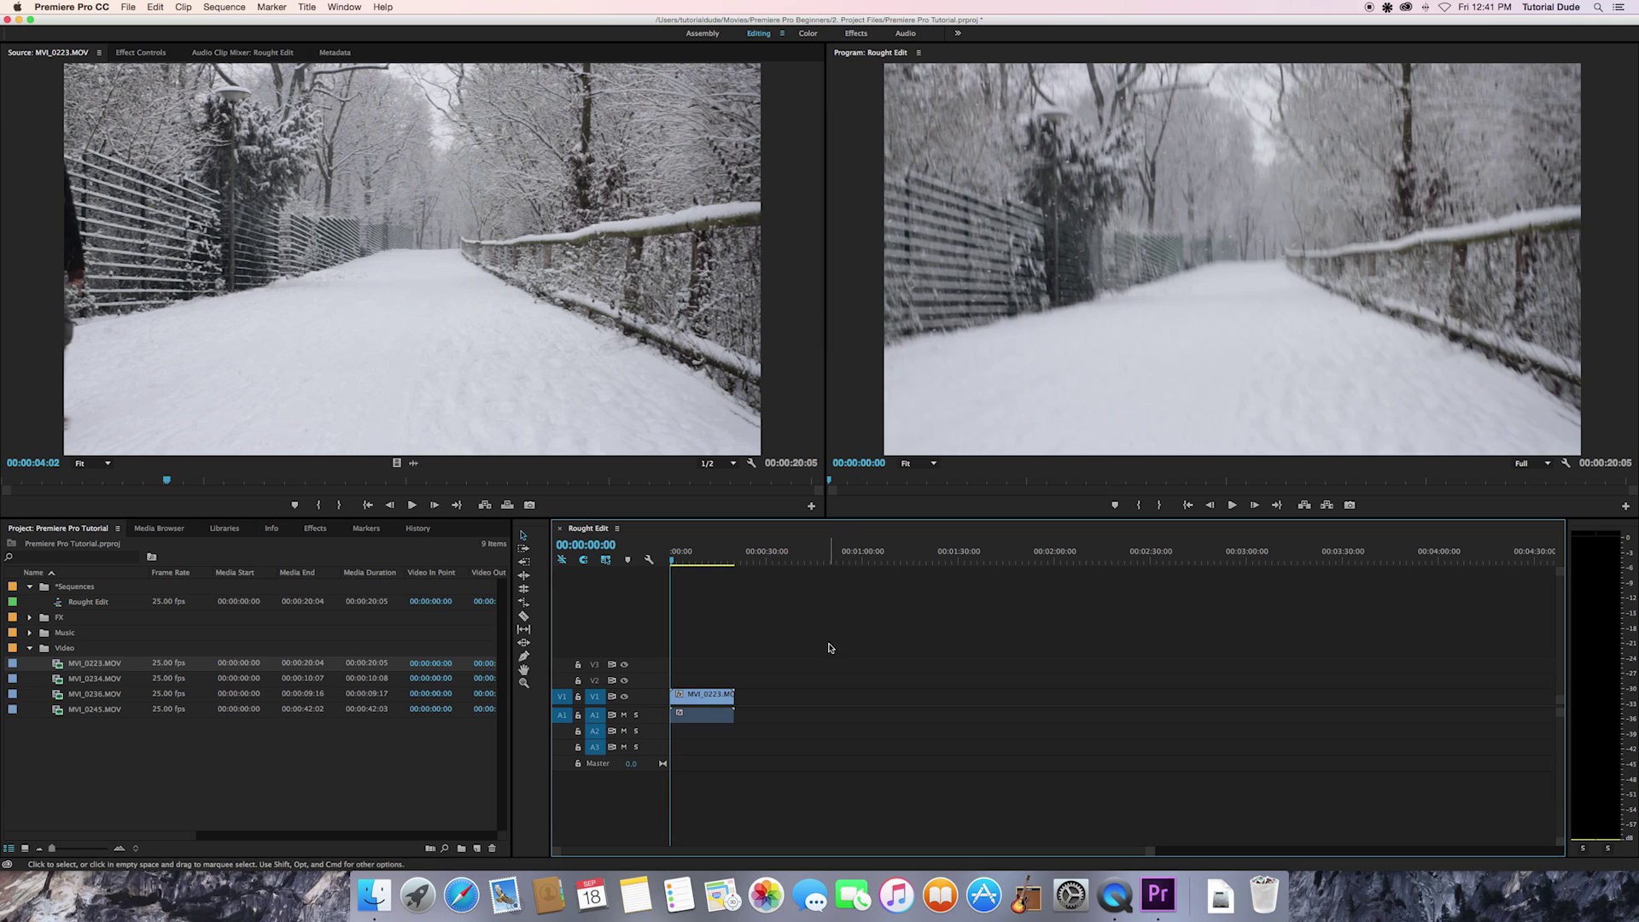
# Delete the MVI_0223.MOV clip from the Rought Edit timeline, removing both its video and audio
pyautogui.click(690, 556)
pyautogui.moveTo(691, 557); pyautogui.dragTo(644, 561)
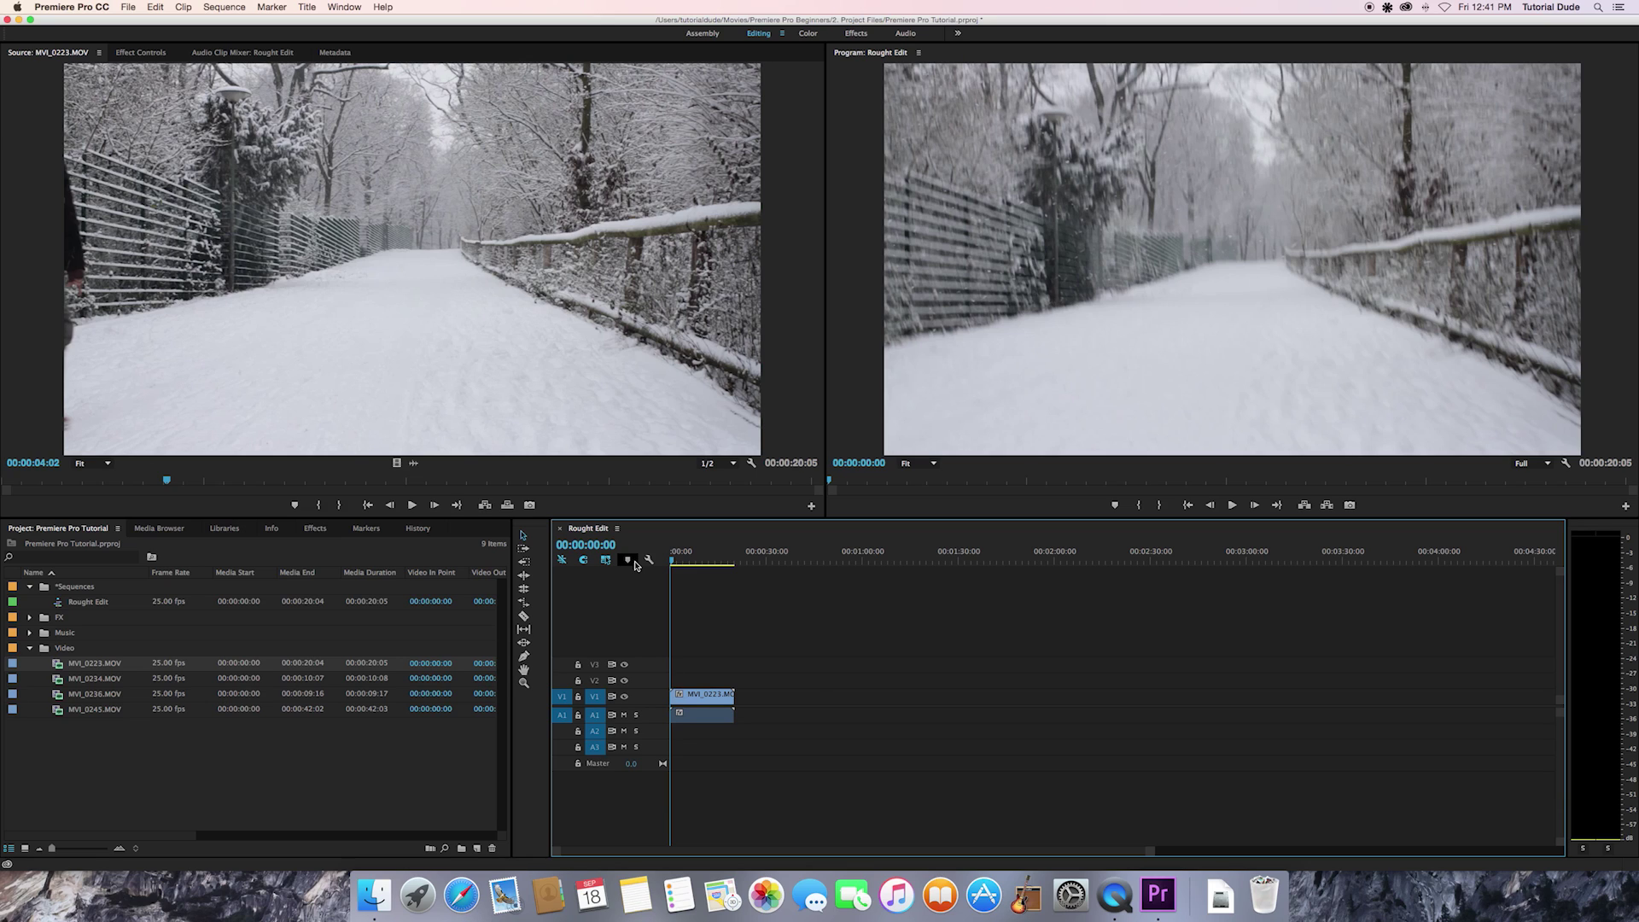
pyautogui.moveTo(717, 644); pyautogui.dragTo(706, 739)
pyautogui.press('Delete')
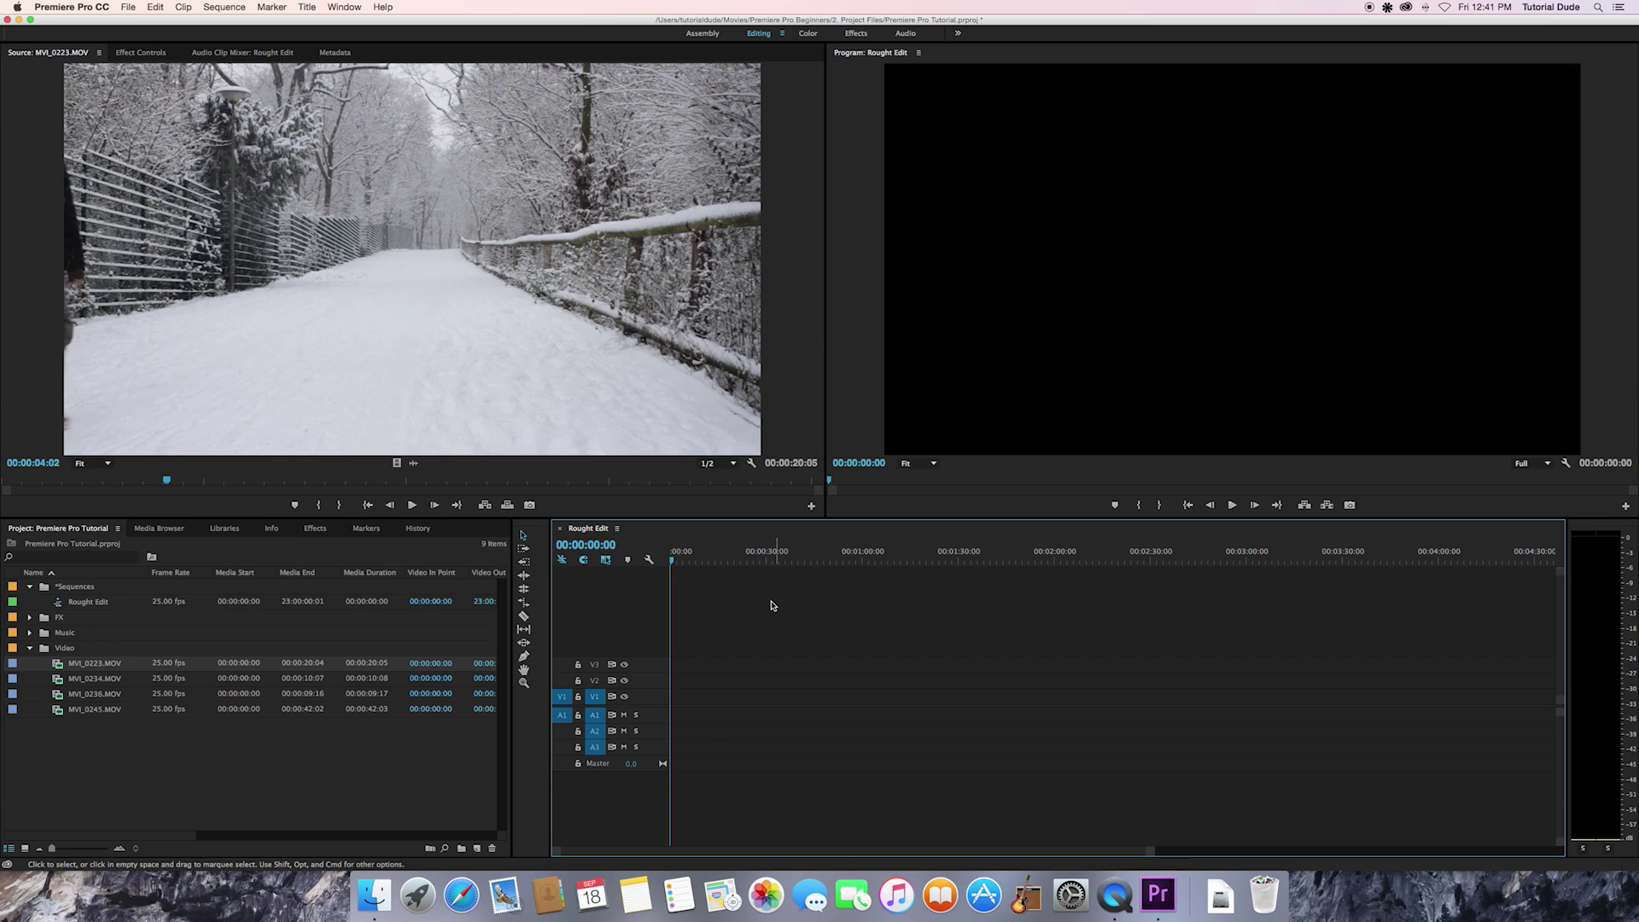
pyautogui.hscroll(1, 776, 606)
pyautogui.hscroll(-1, 774, 607)
pyautogui.click(657, 706)
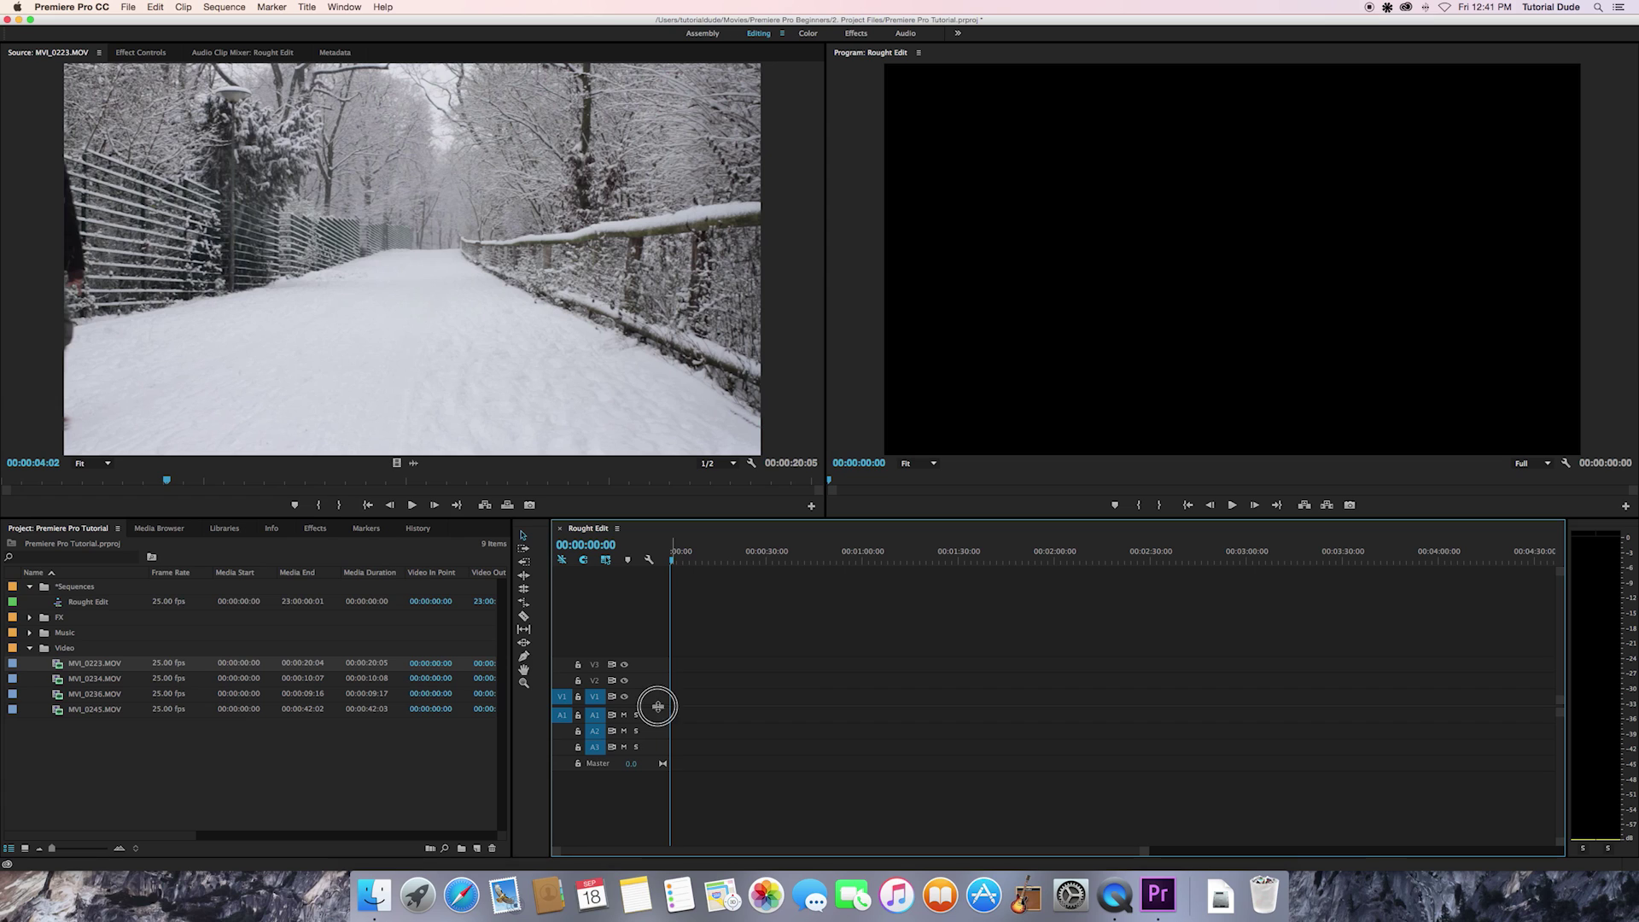
pyautogui.moveTo(657, 706)
pyautogui.mouseDown()
pyautogui.moveTo(654, 680)
pyautogui.moveTo(658, 717)
pyautogui.moveTo(658, 703)
pyautogui.mouseUp()
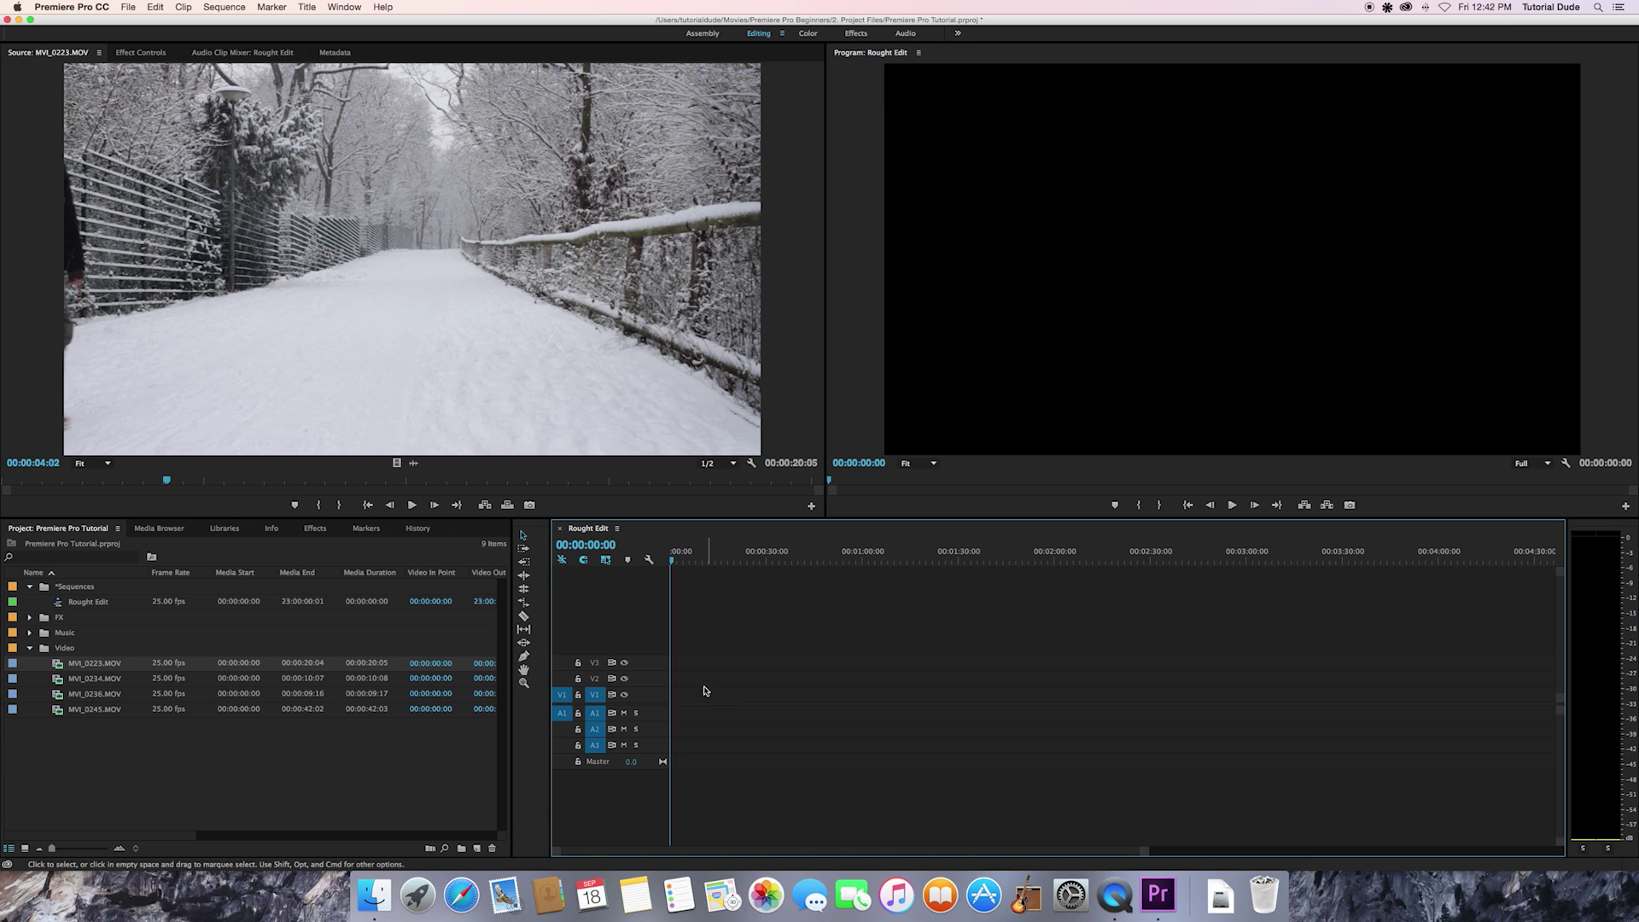
# Place the full MVI_0223.MOV clip from the Video bin at the start of tracks V1 and A1
pyautogui.moveTo(167, 481); pyautogui.dragTo(106, 481)
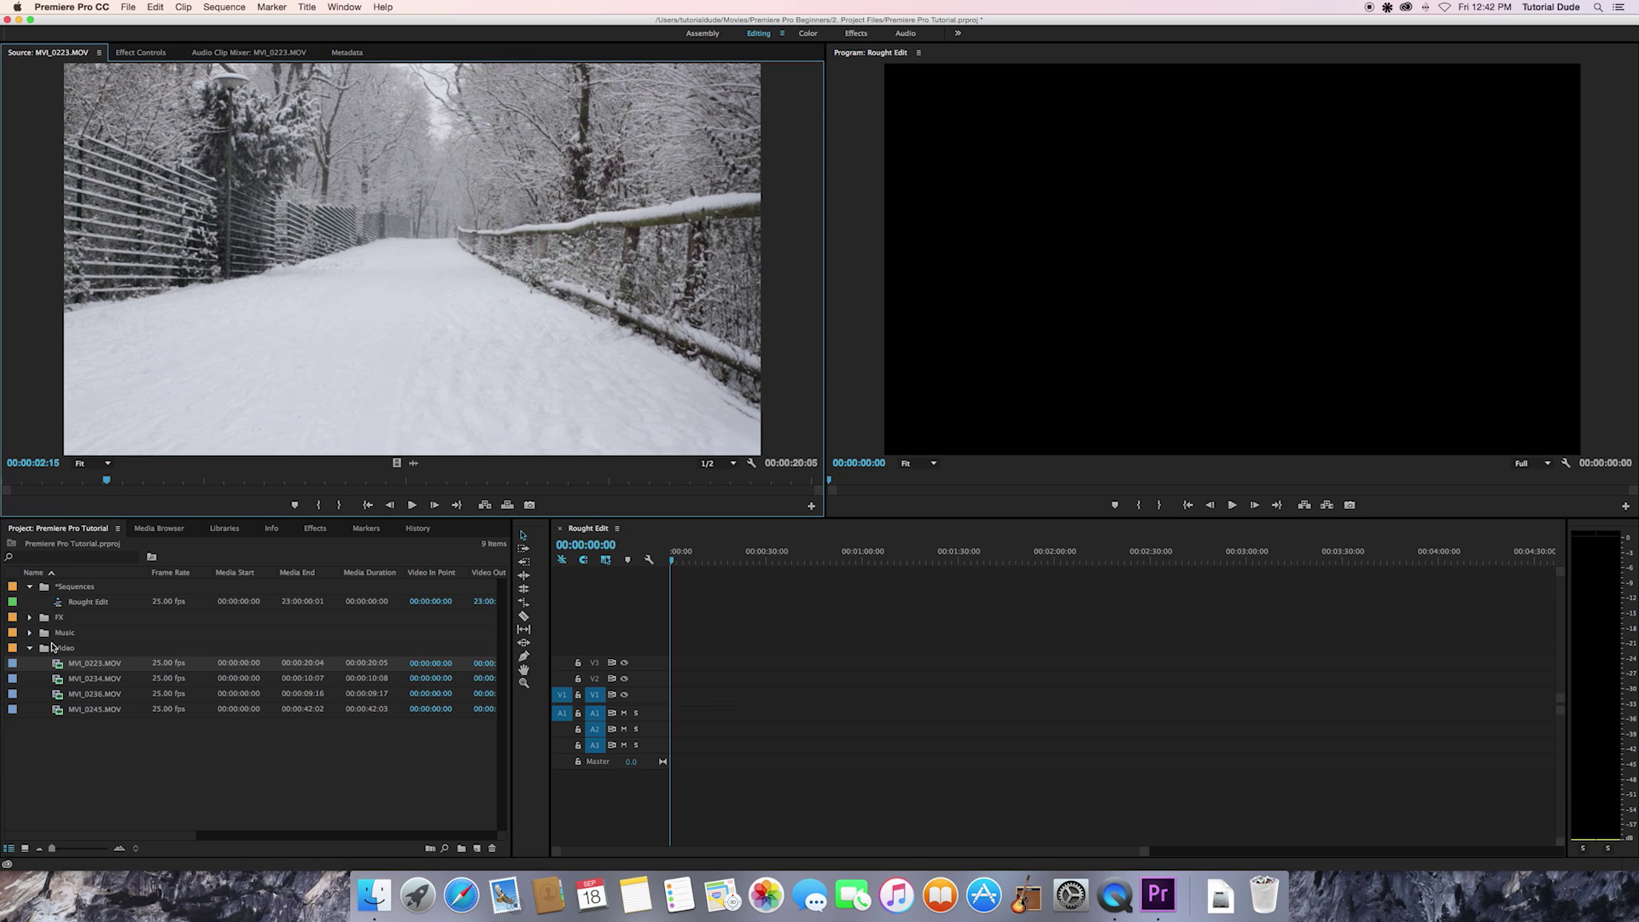
pyautogui.moveTo(56, 662); pyautogui.dragTo(670, 698)
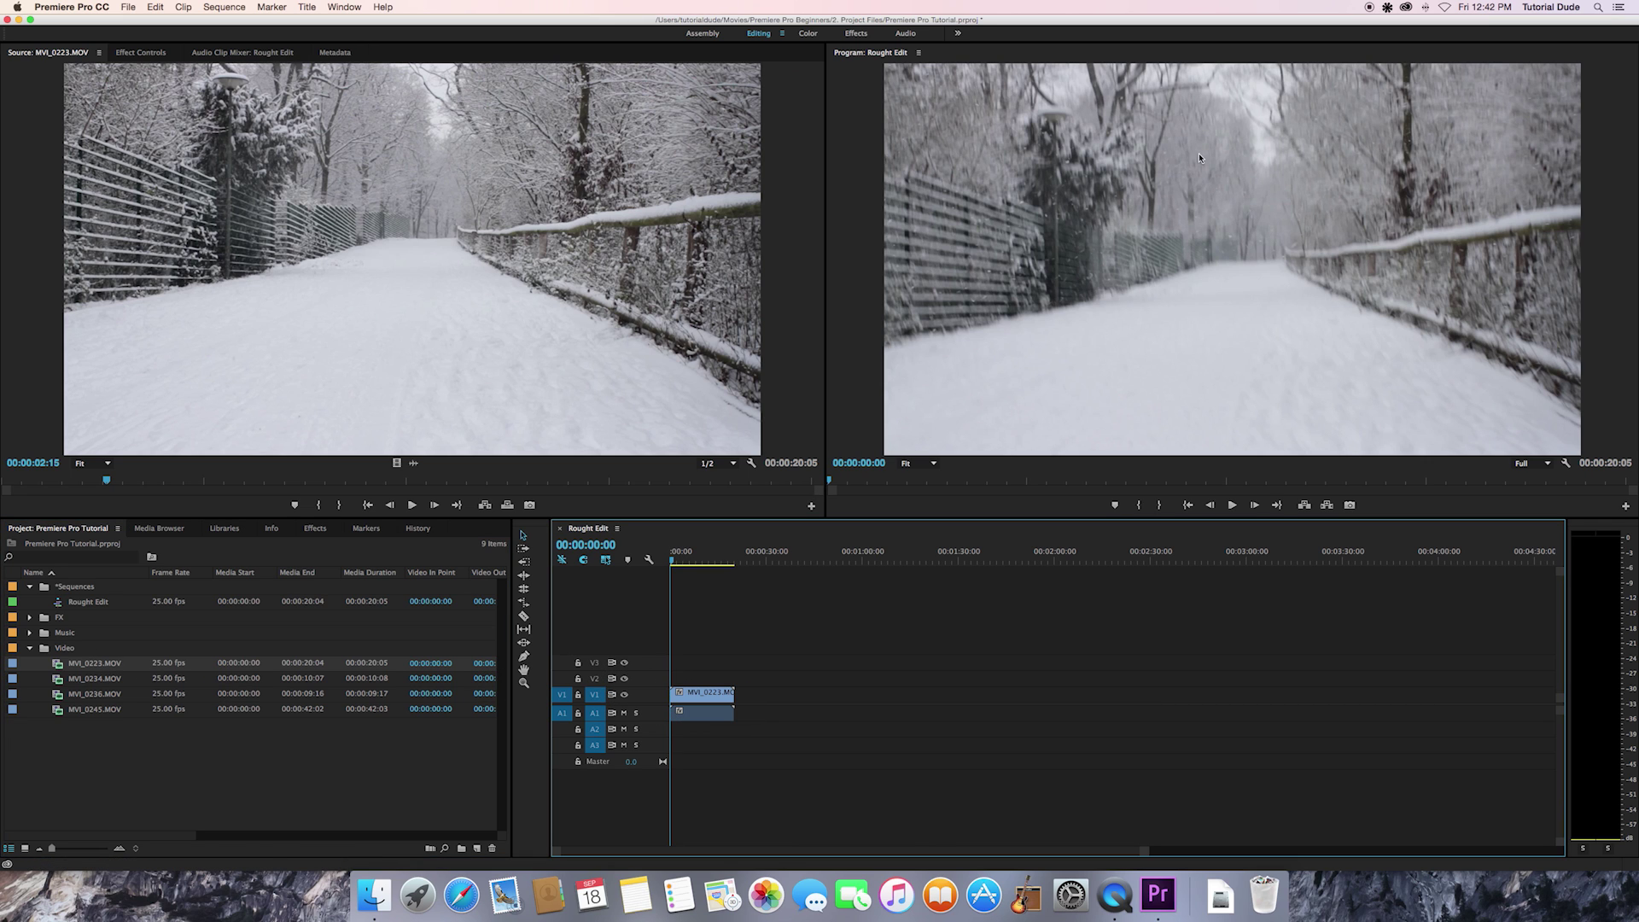
pyautogui.moveTo(679, 557)
pyautogui.mouseDown()
pyautogui.moveTo(727, 559)
pyautogui.moveTo(667, 563)
pyautogui.mouseUp()
pyautogui.click(461, 333)
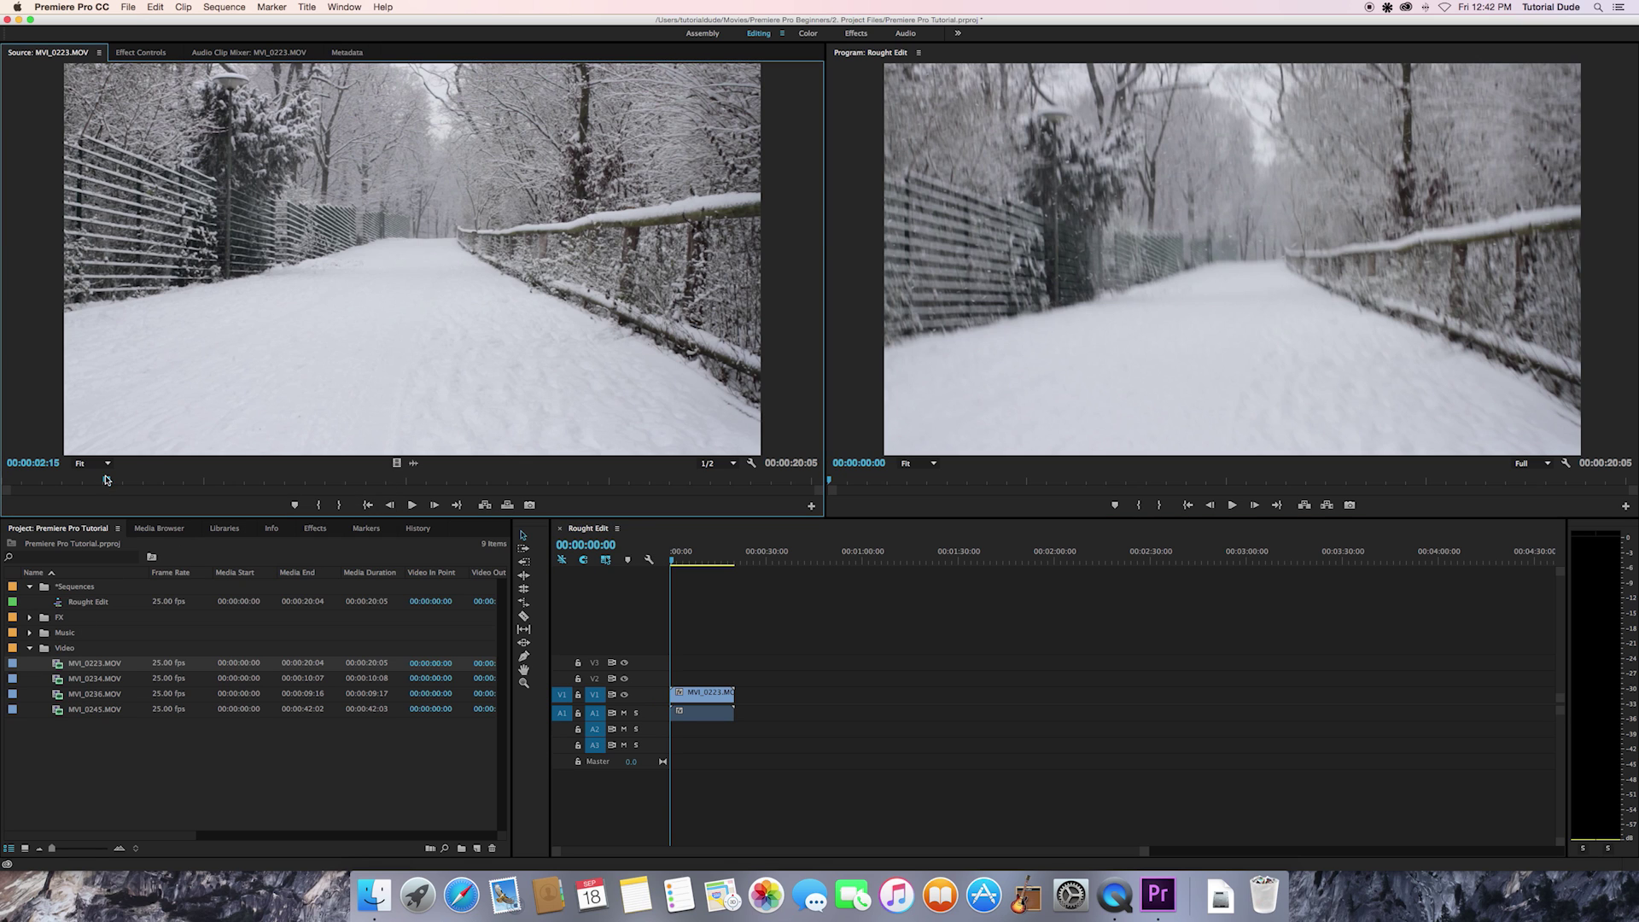
pyautogui.moveTo(171, 479); pyautogui.dragTo(5, 483)
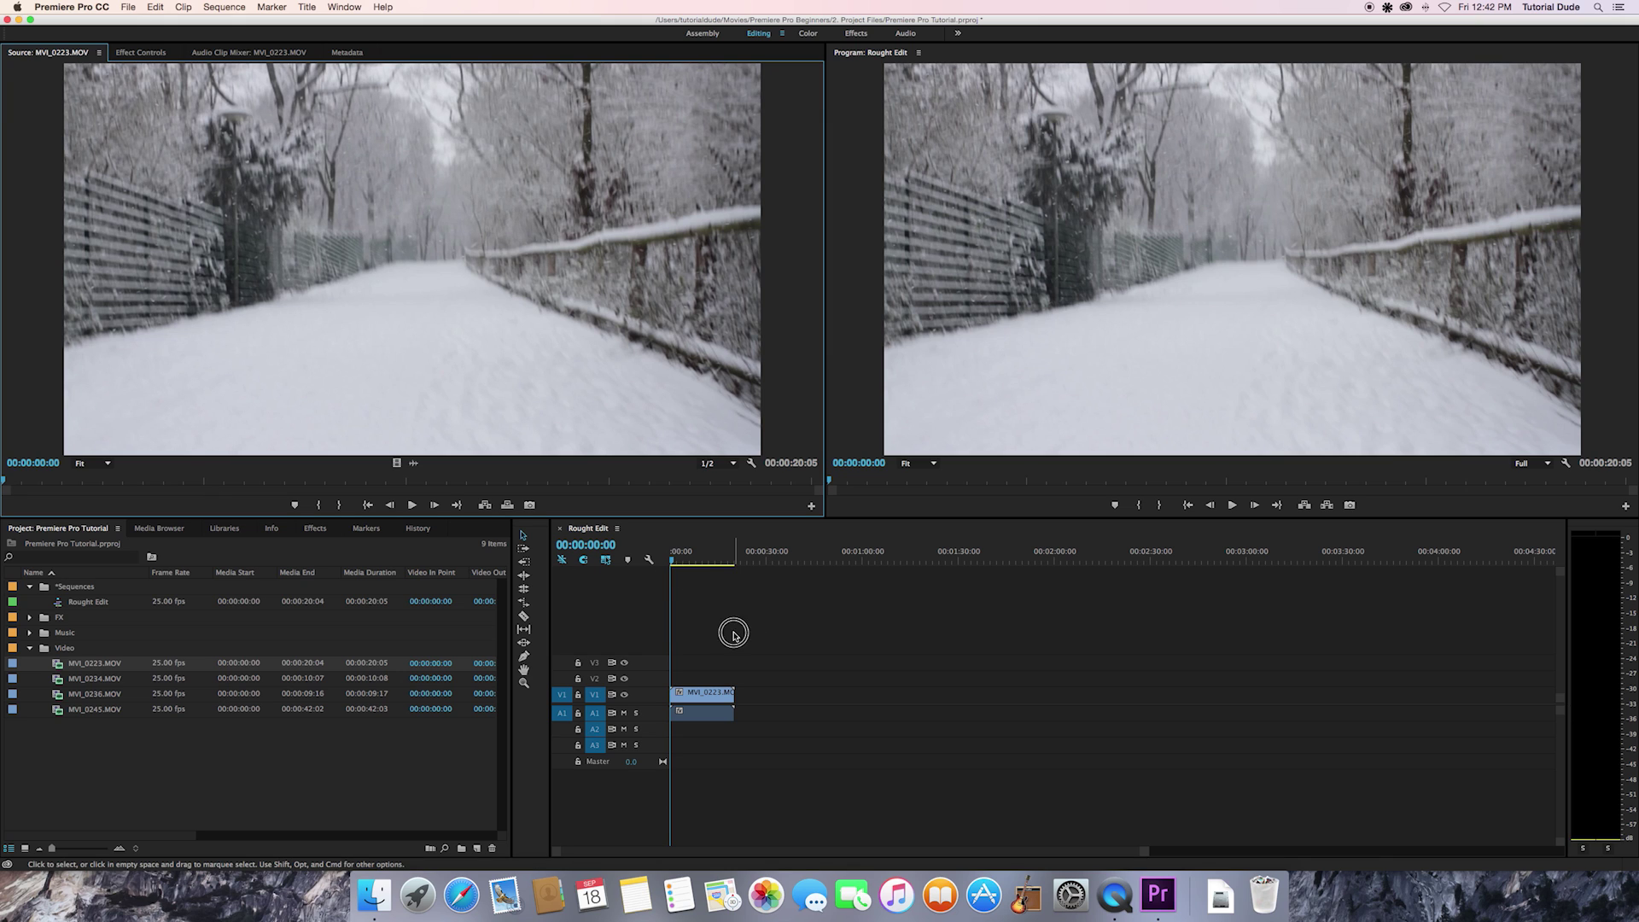
# Add the remaining three clips of the Video bin to V1 and A1 directly after MVI_0223.MOV
pyautogui.moveTo(734, 631); pyautogui.dragTo(699, 752)
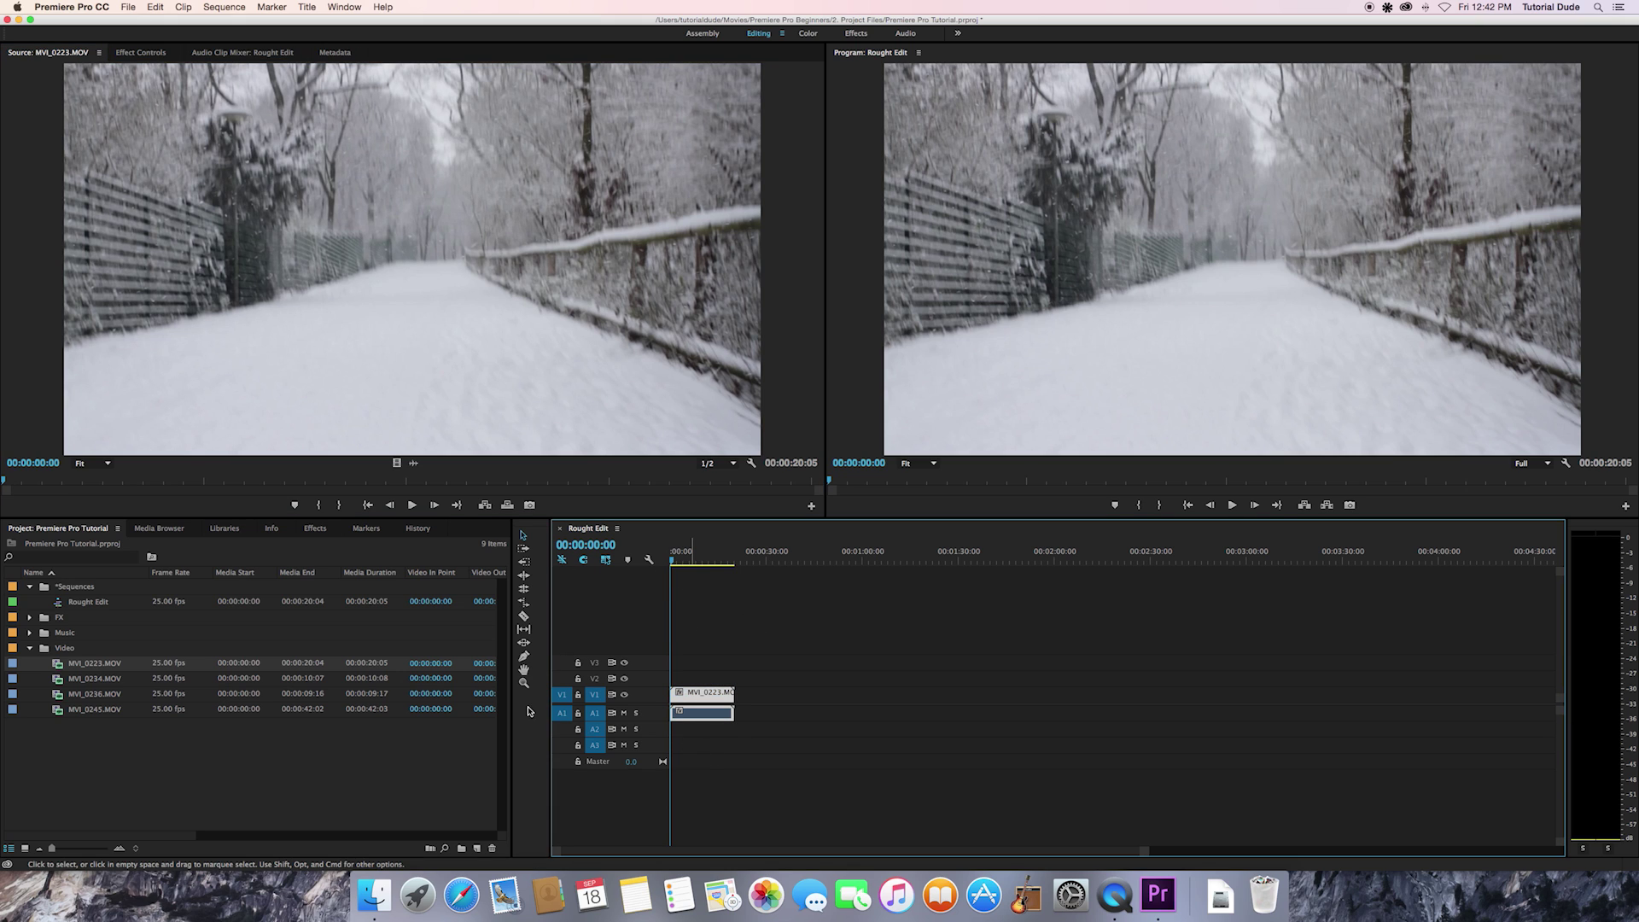
pyautogui.click(107, 679)
pyautogui.keyDown('shift'); pyautogui.click(90, 715); pyautogui.keyUp('shift')
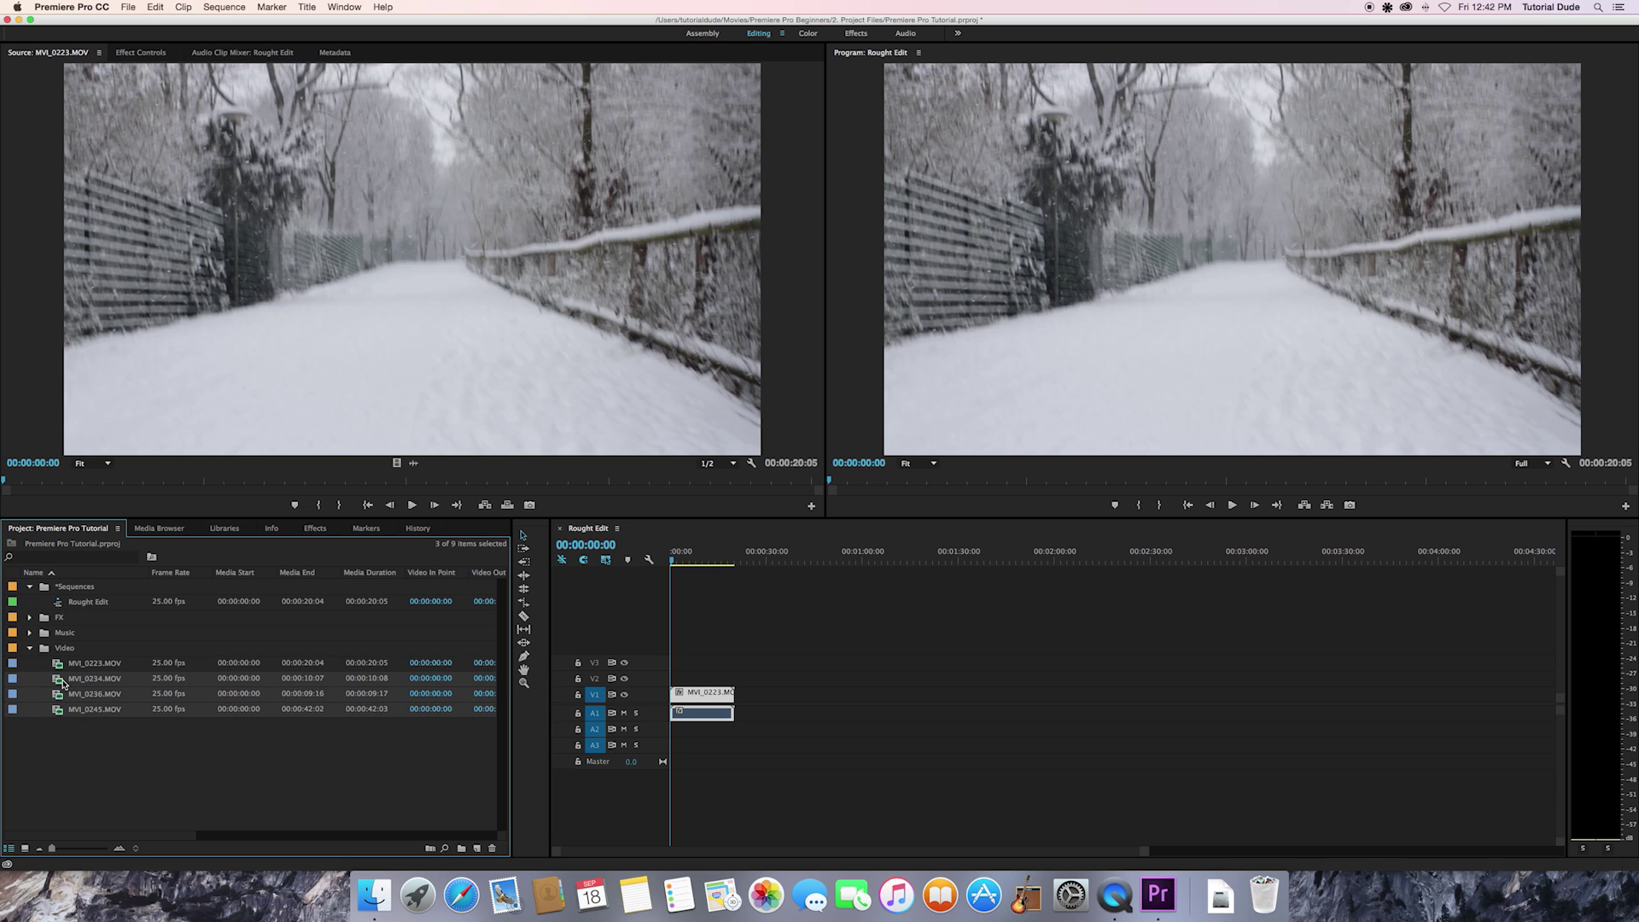
pyautogui.moveTo(65, 680); pyautogui.dragTo(831, 702)
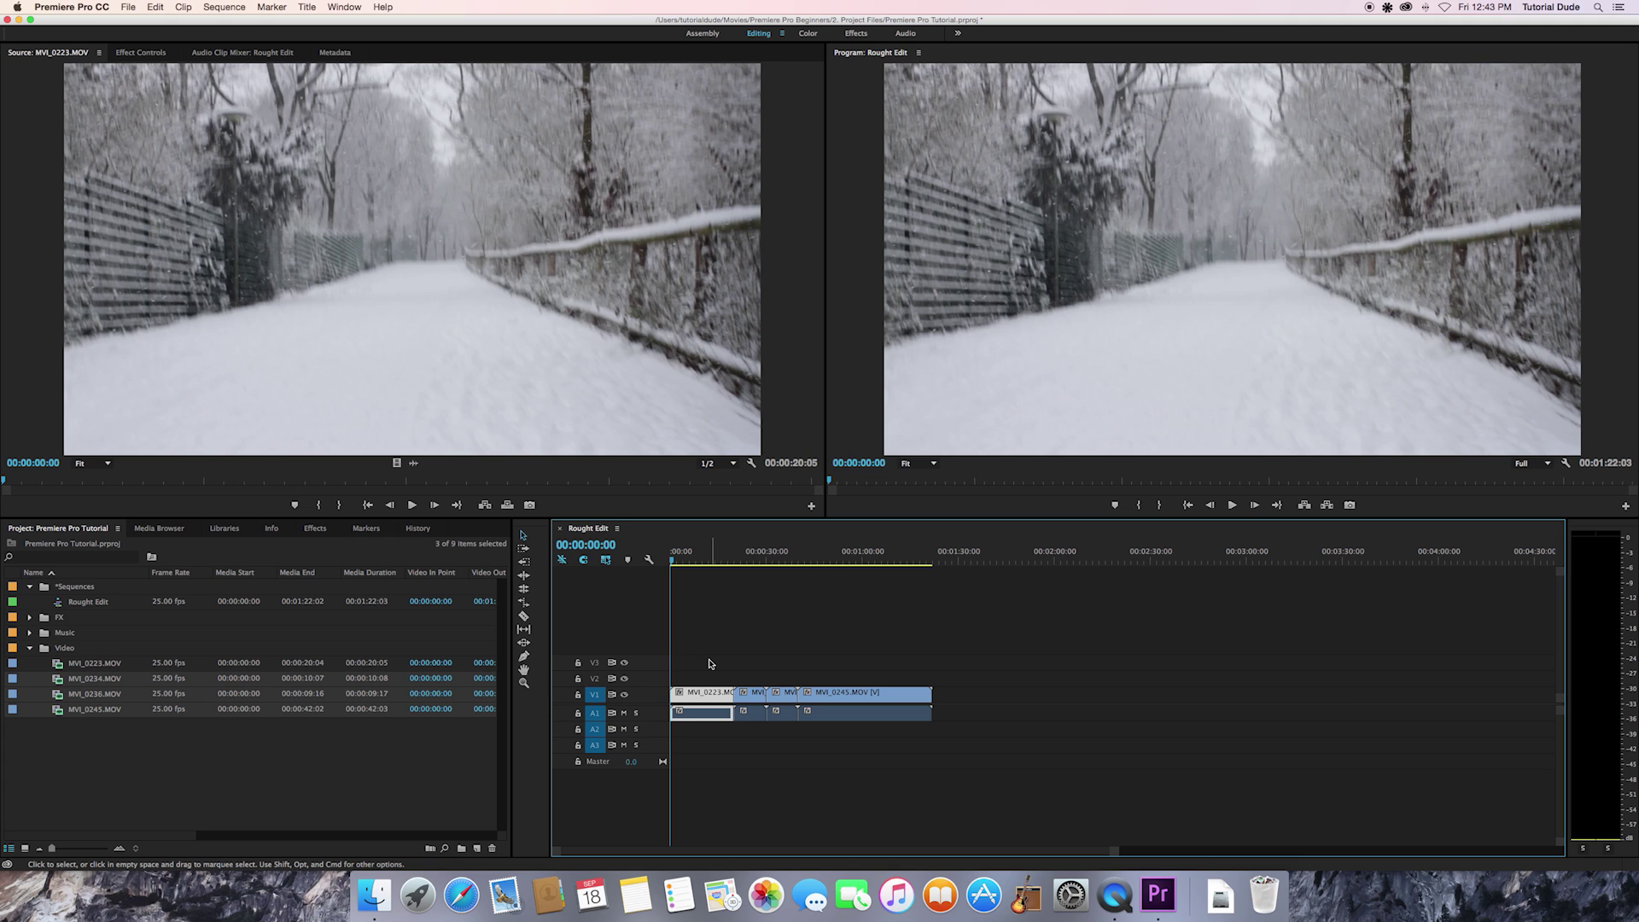
pyautogui.moveTo(695, 555); pyautogui.dragTo(719, 554)
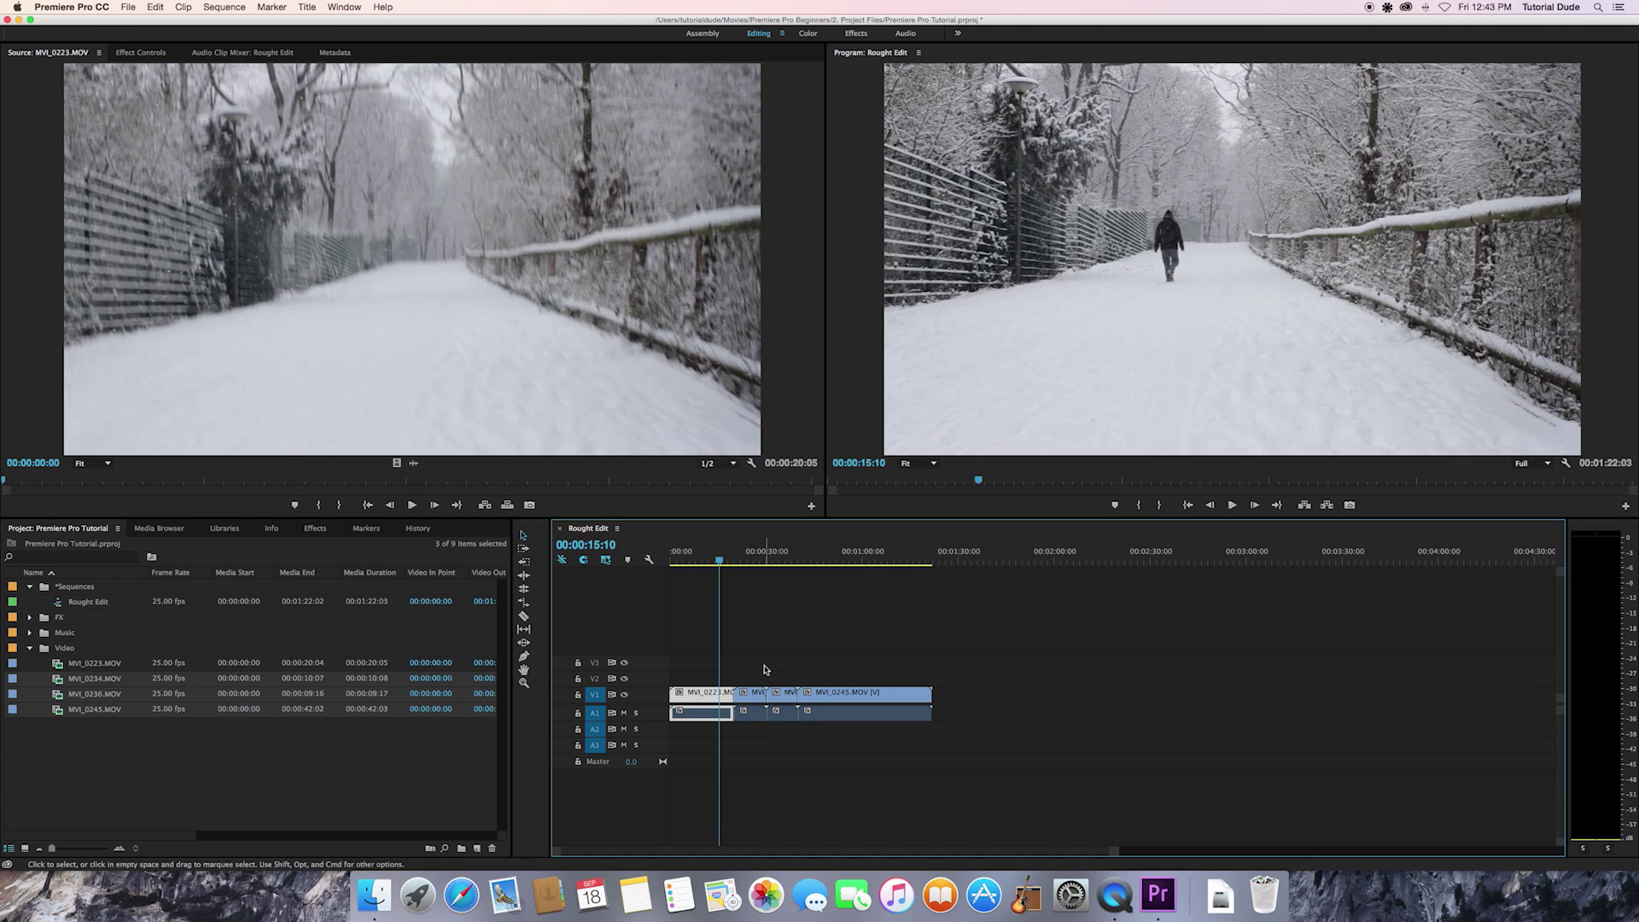
# Delete all four clips from the Rought Edit timeline
pyautogui.moveTo(695, 670); pyautogui.dragTo(905, 732)
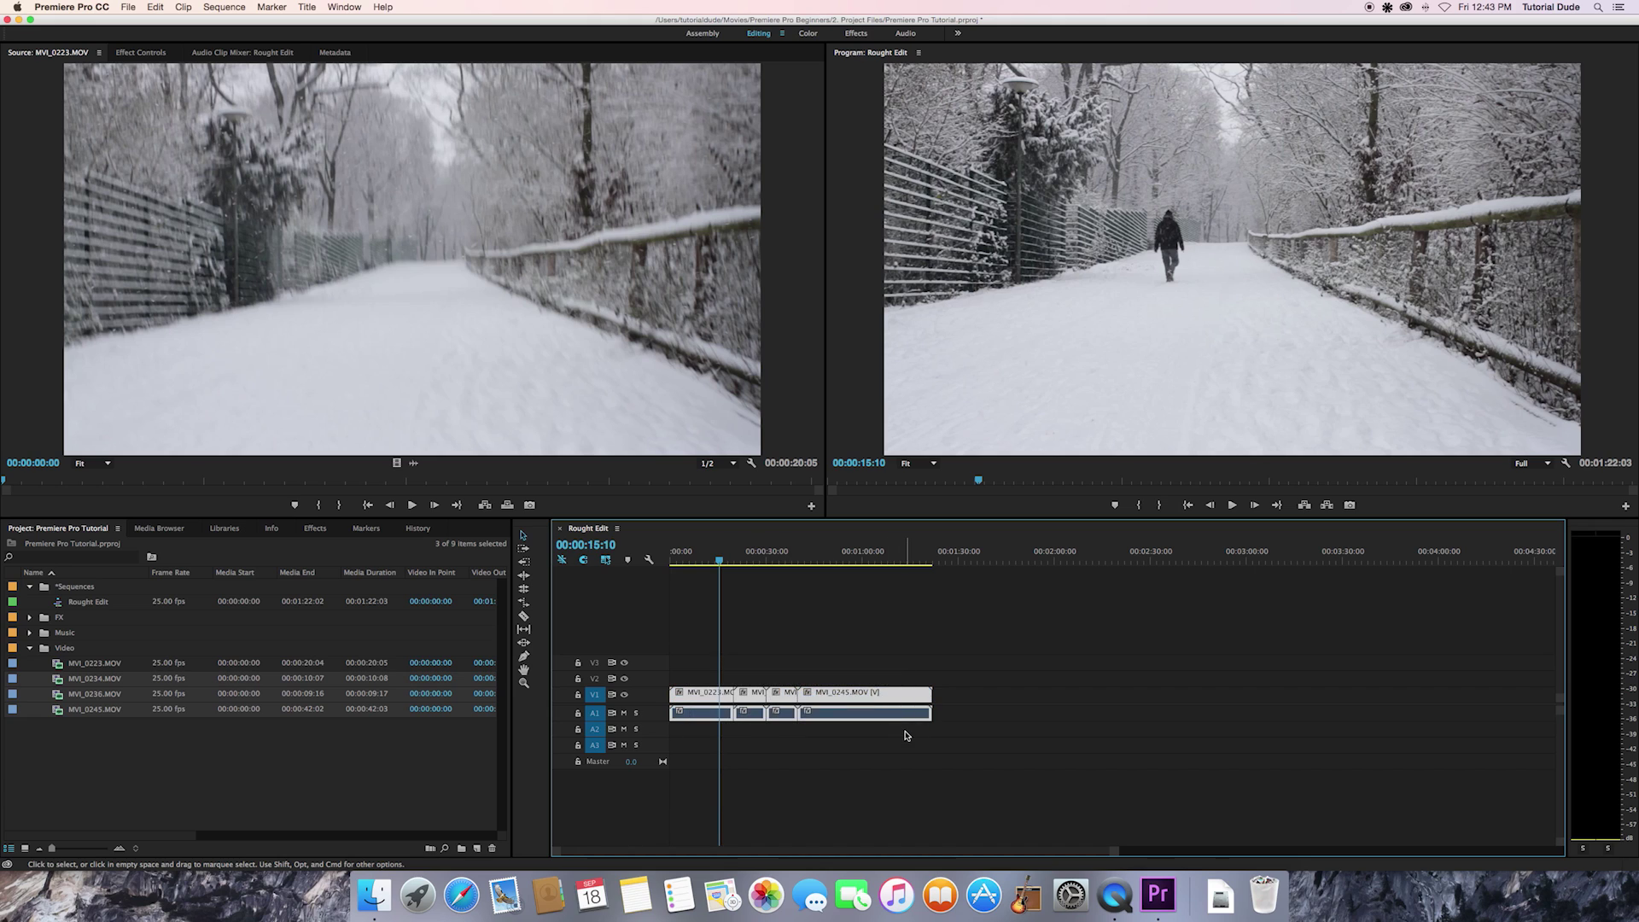
pyautogui.press('Delete')
# In the Source monitor, mark an In point at 00:00:06:09 and an Out point at 00:00:13:08 on MVI_0223.MOV
pyautogui.click(101, 666)
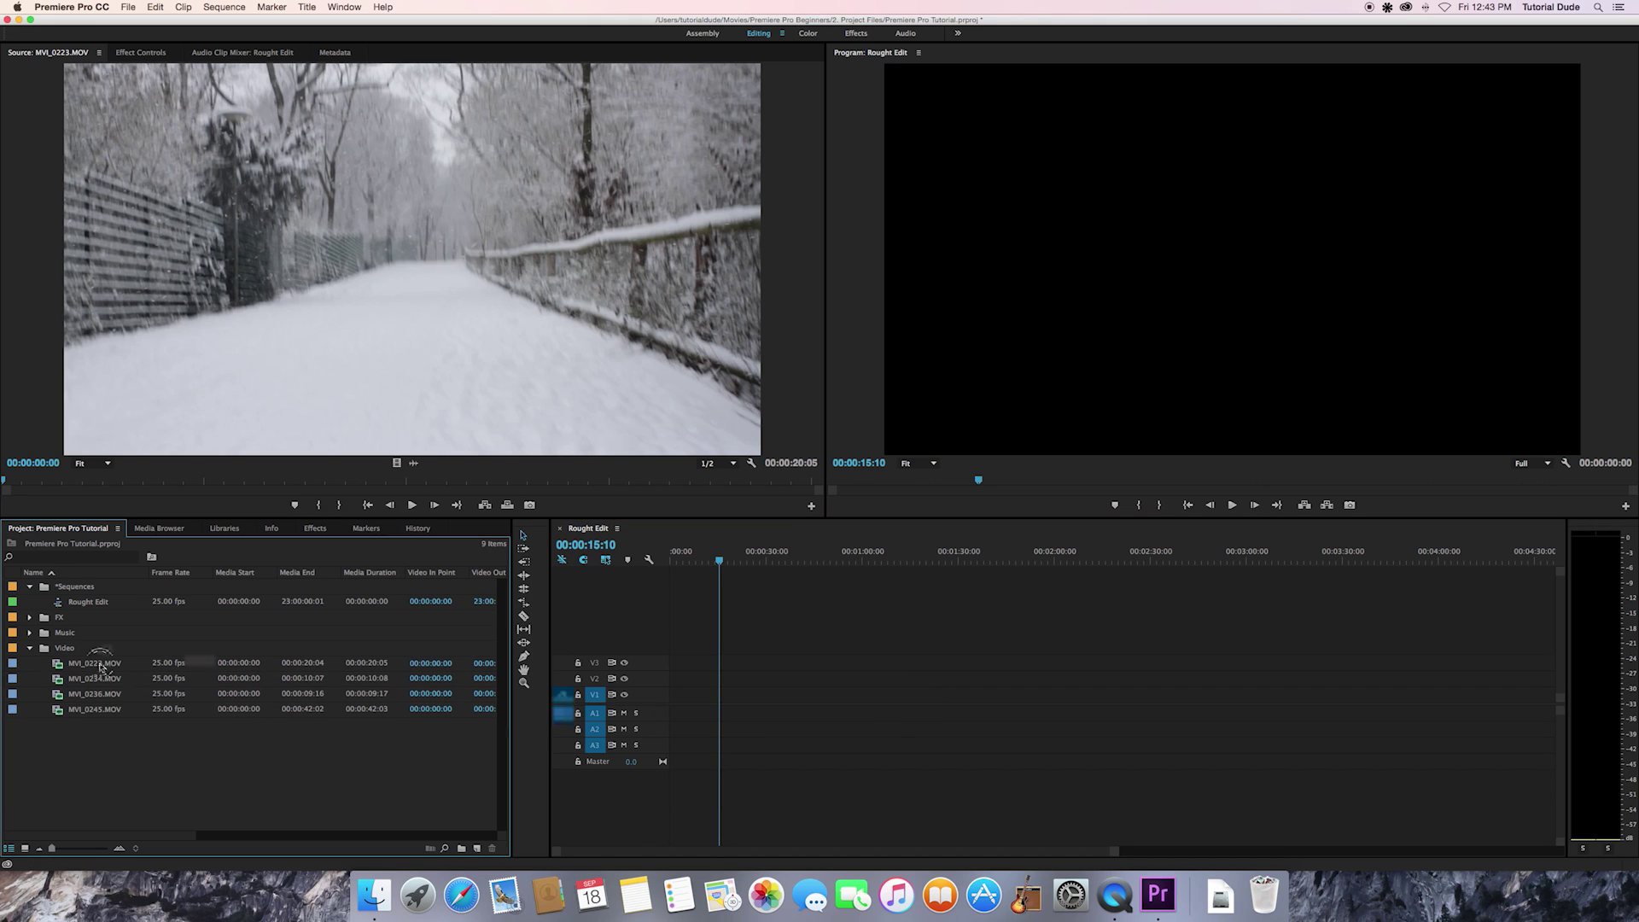
pyautogui.doubleClick(101, 666)
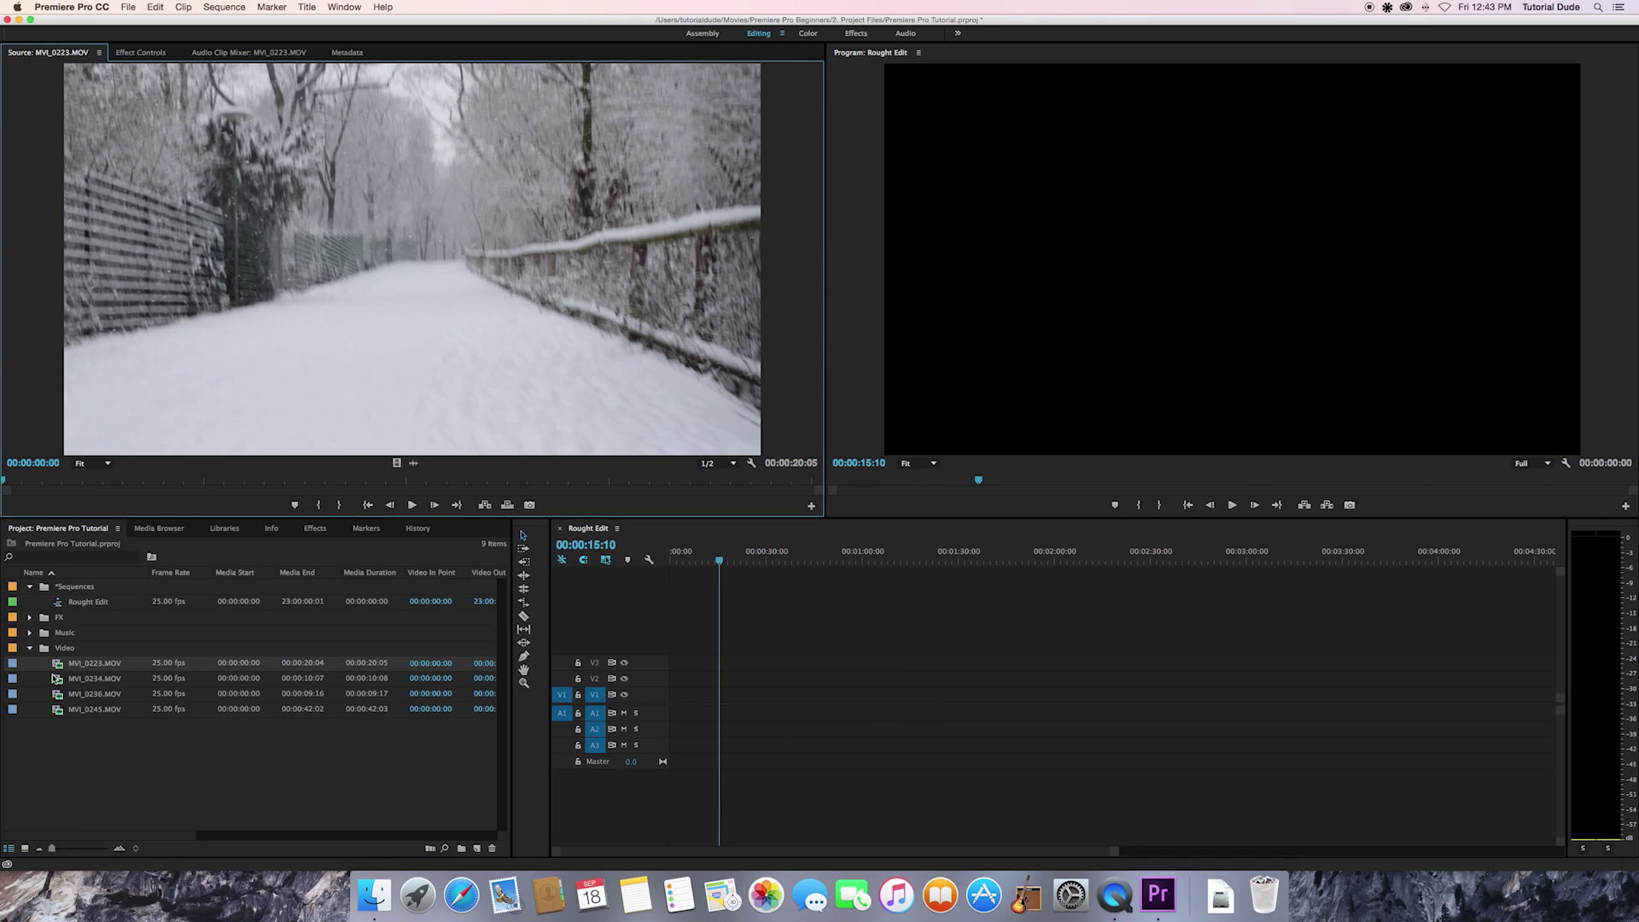
pyautogui.moveTo(60, 479); pyautogui.dragTo(206, 479)
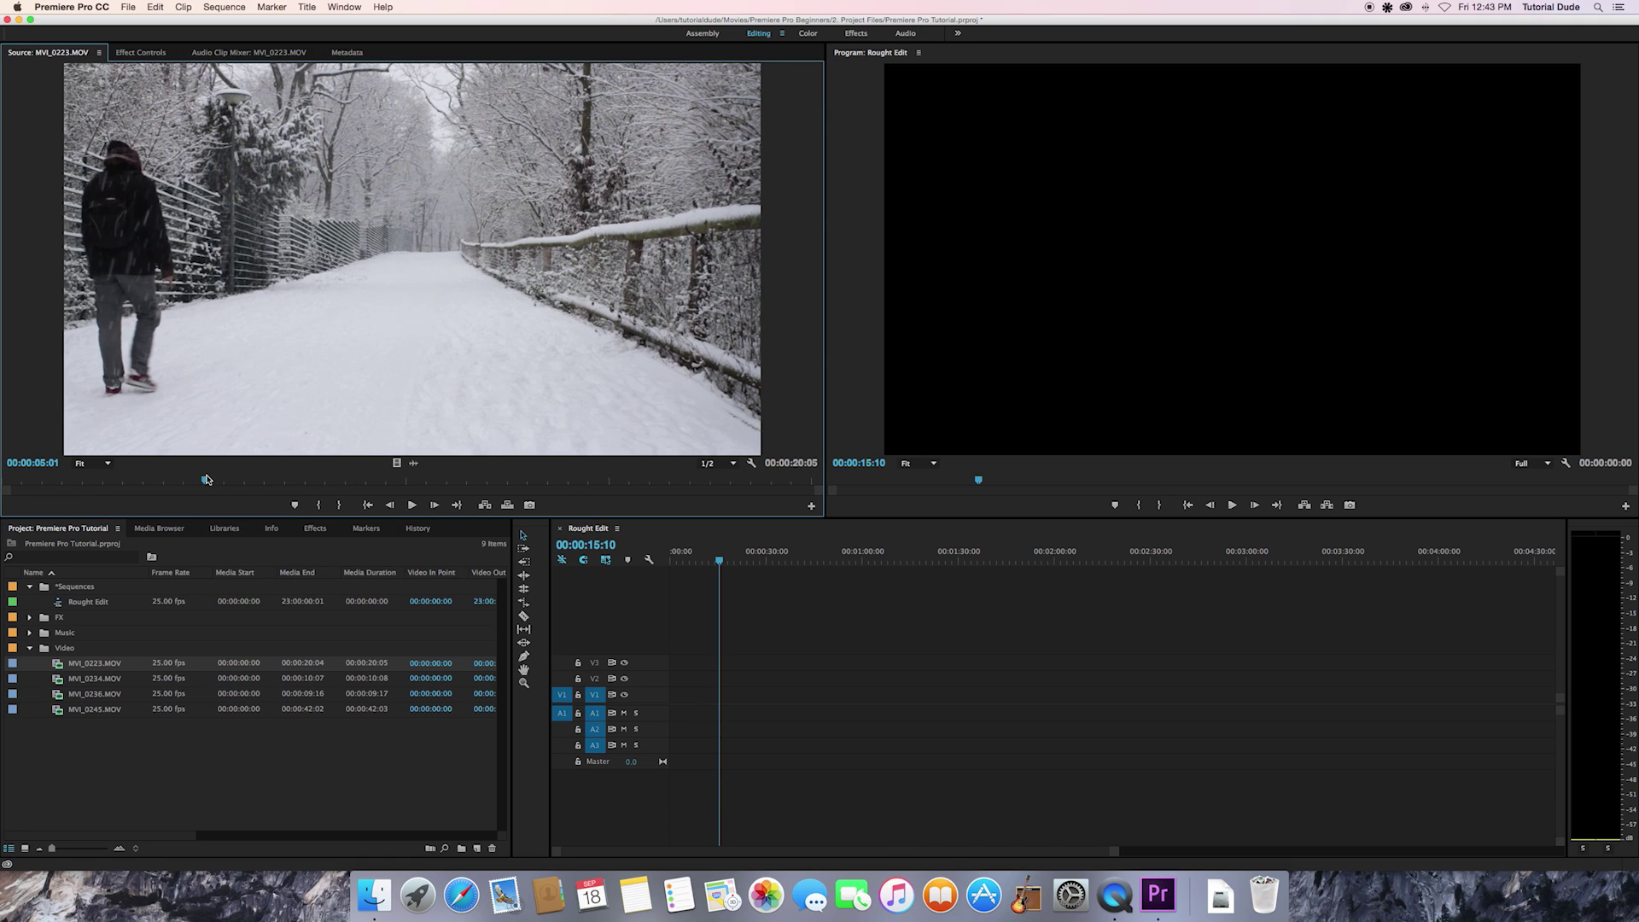
pyautogui.click(185, 483)
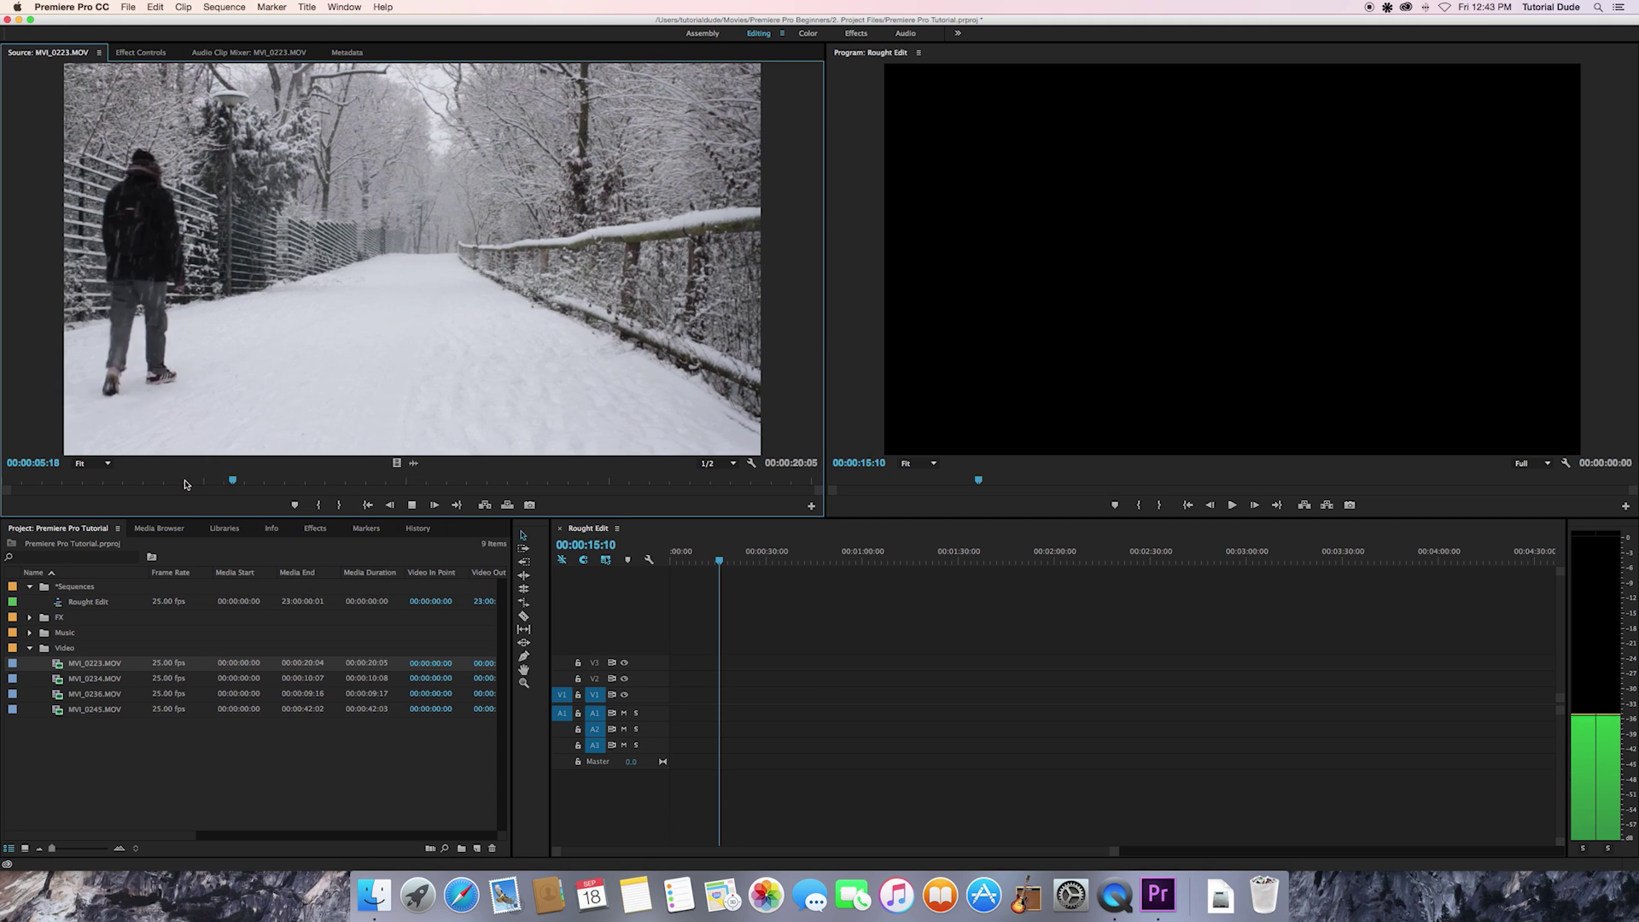
pyautogui.press('space')
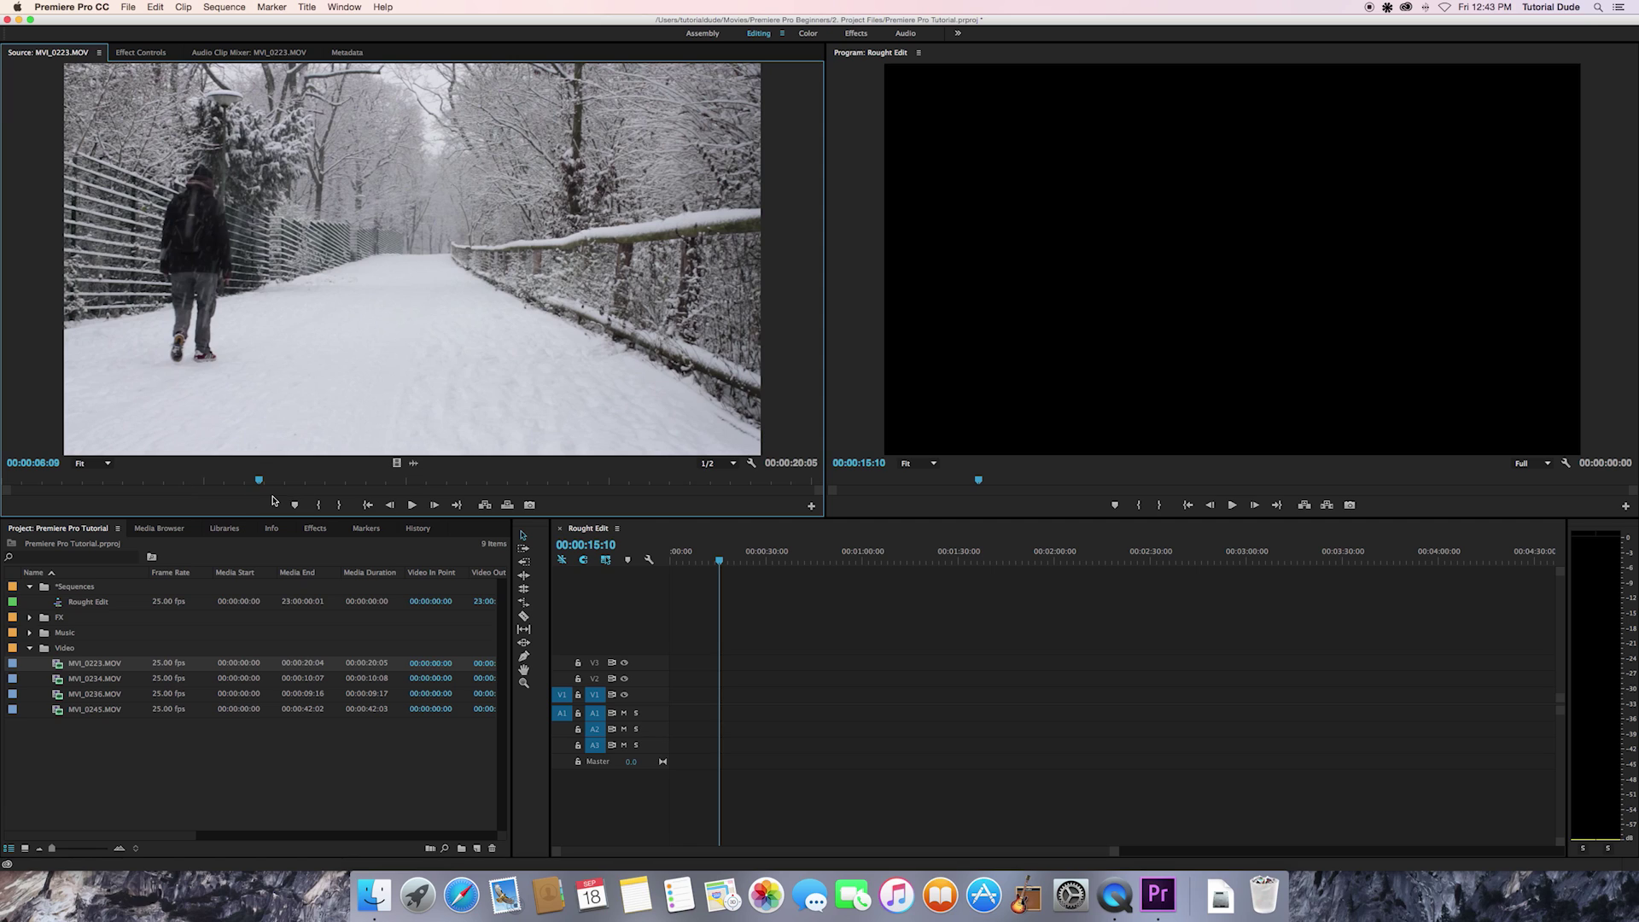
pyautogui.press('i')
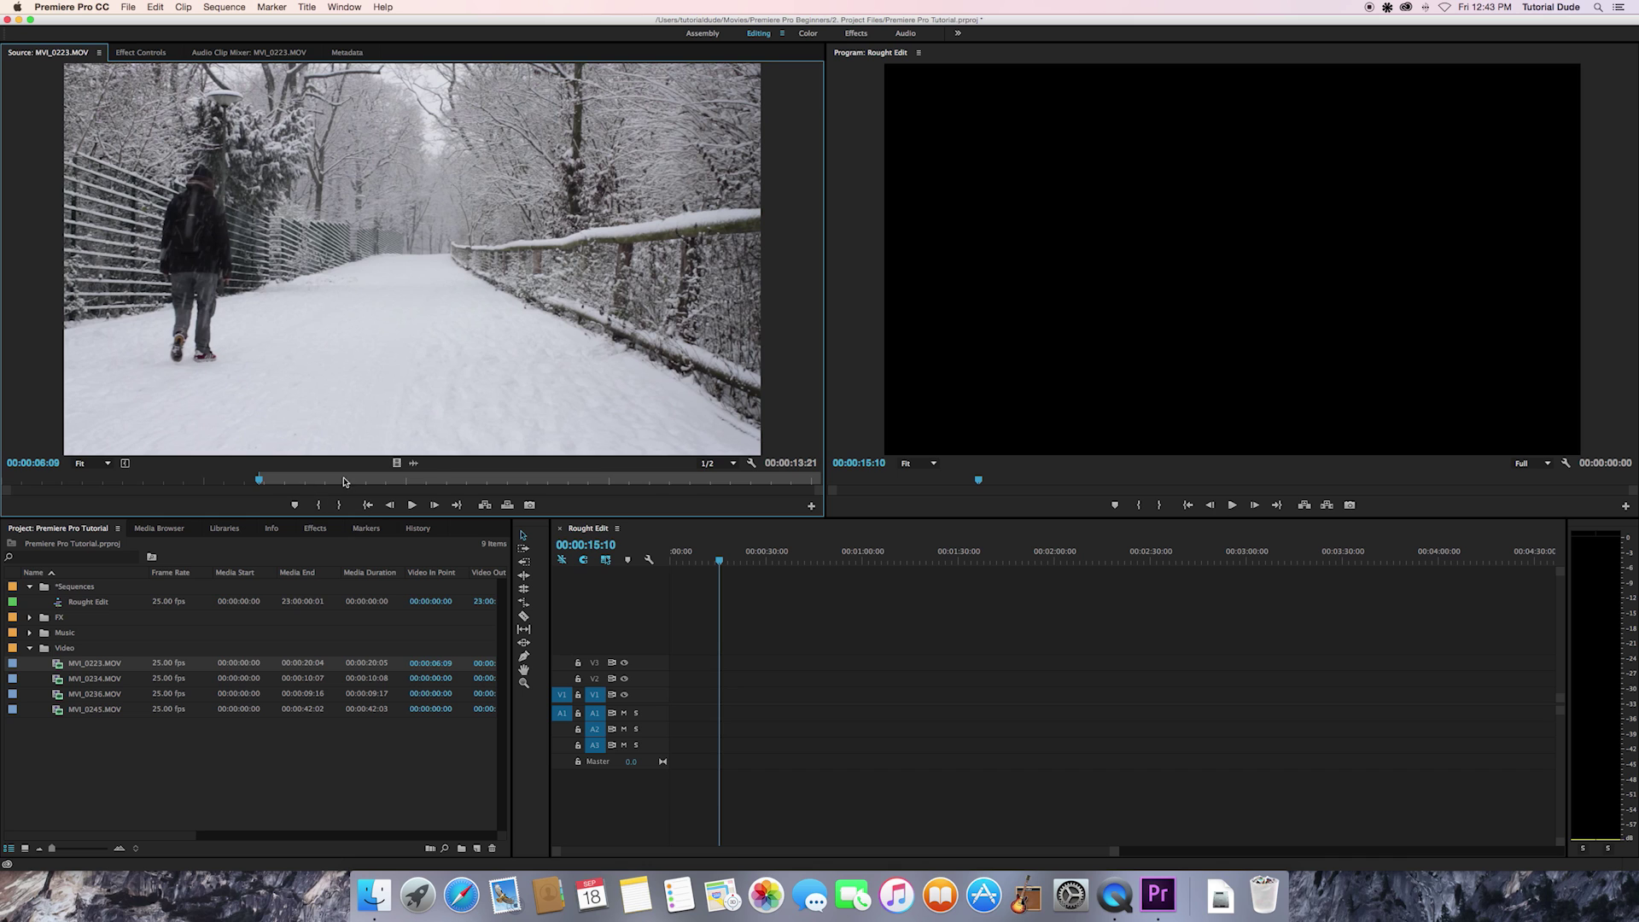
pyautogui.moveTo(427, 480); pyautogui.dragTo(541, 480)
pyautogui.click(337, 506)
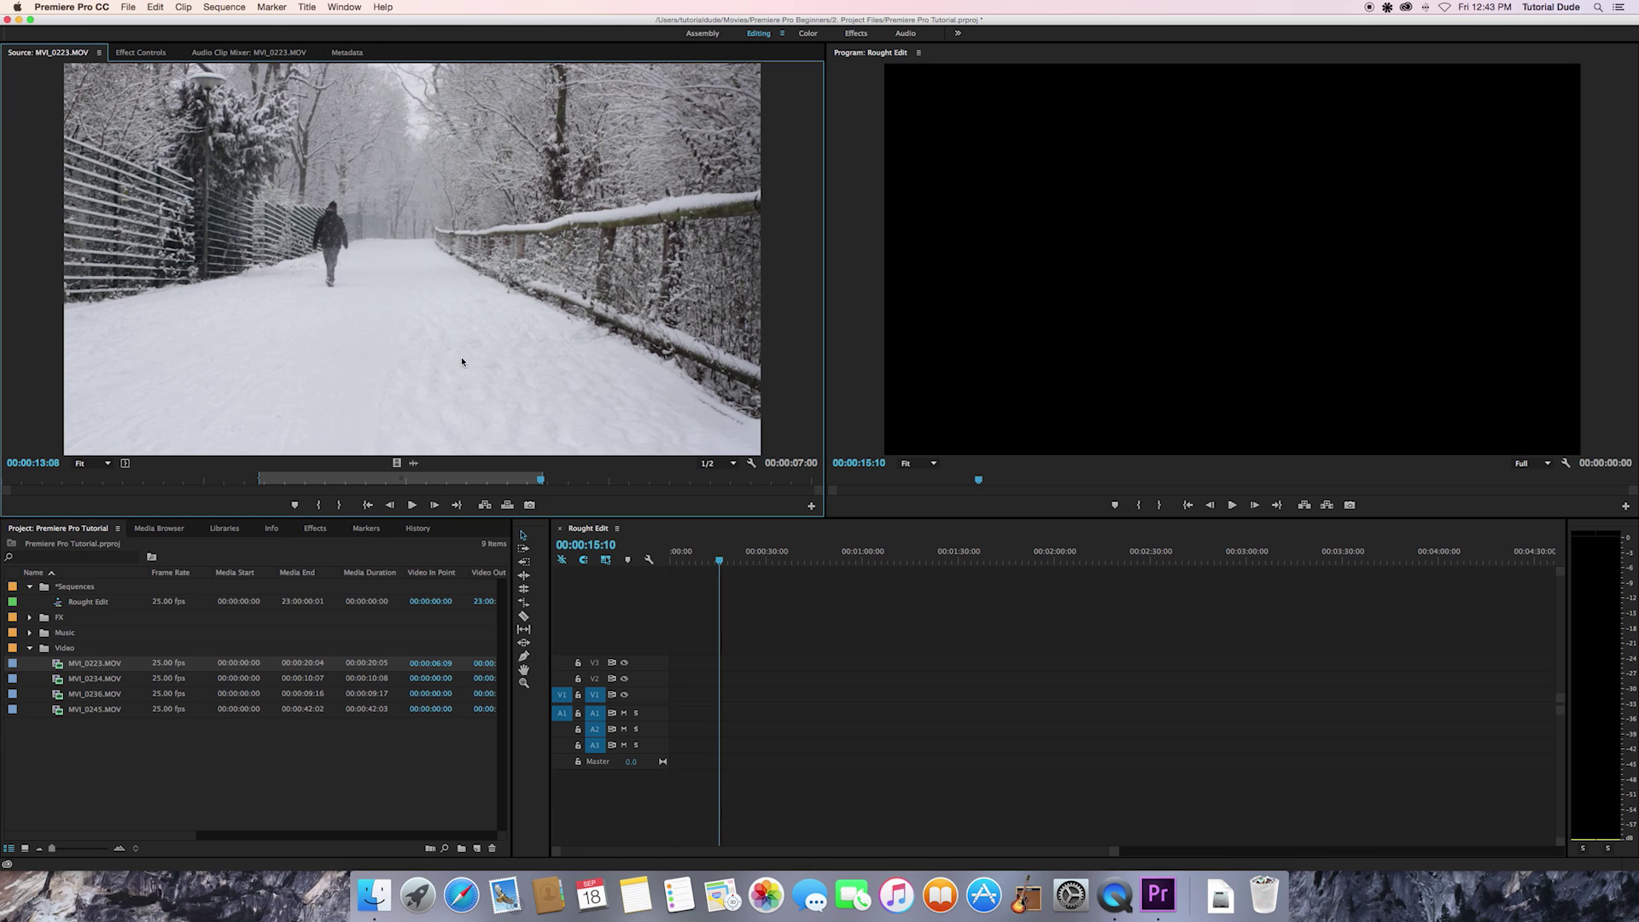
# Place the marked section of MVI_0223.MOV at the start of V1 and A1 and play the sequence
pyautogui.moveTo(358, 288); pyautogui.dragTo(667, 702)
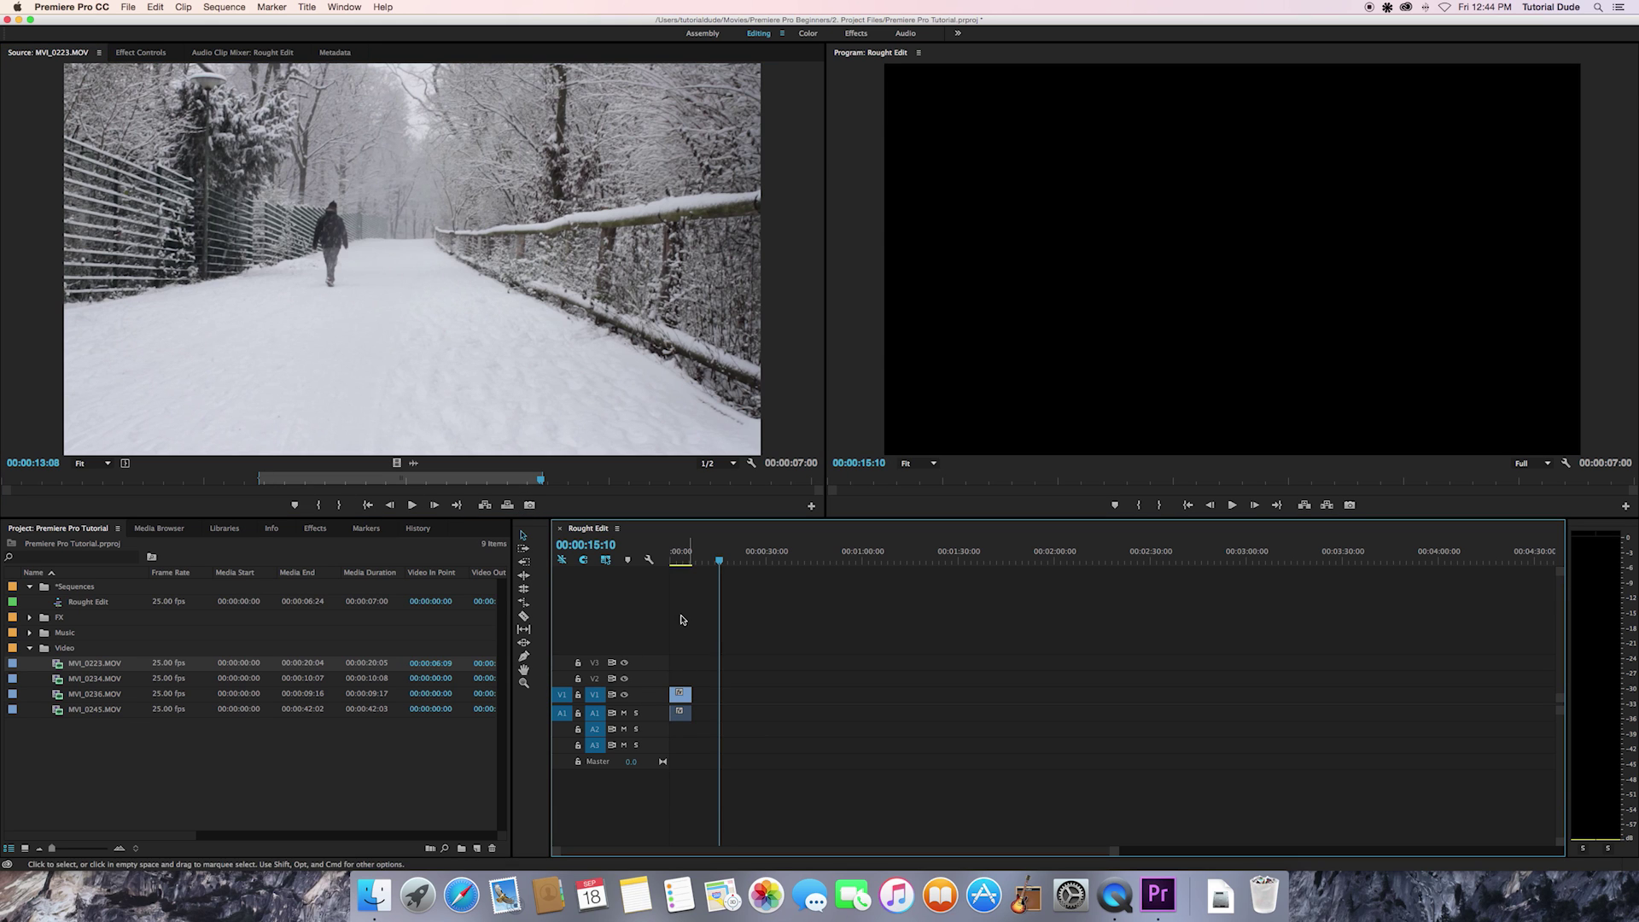
pyautogui.click(672, 555)
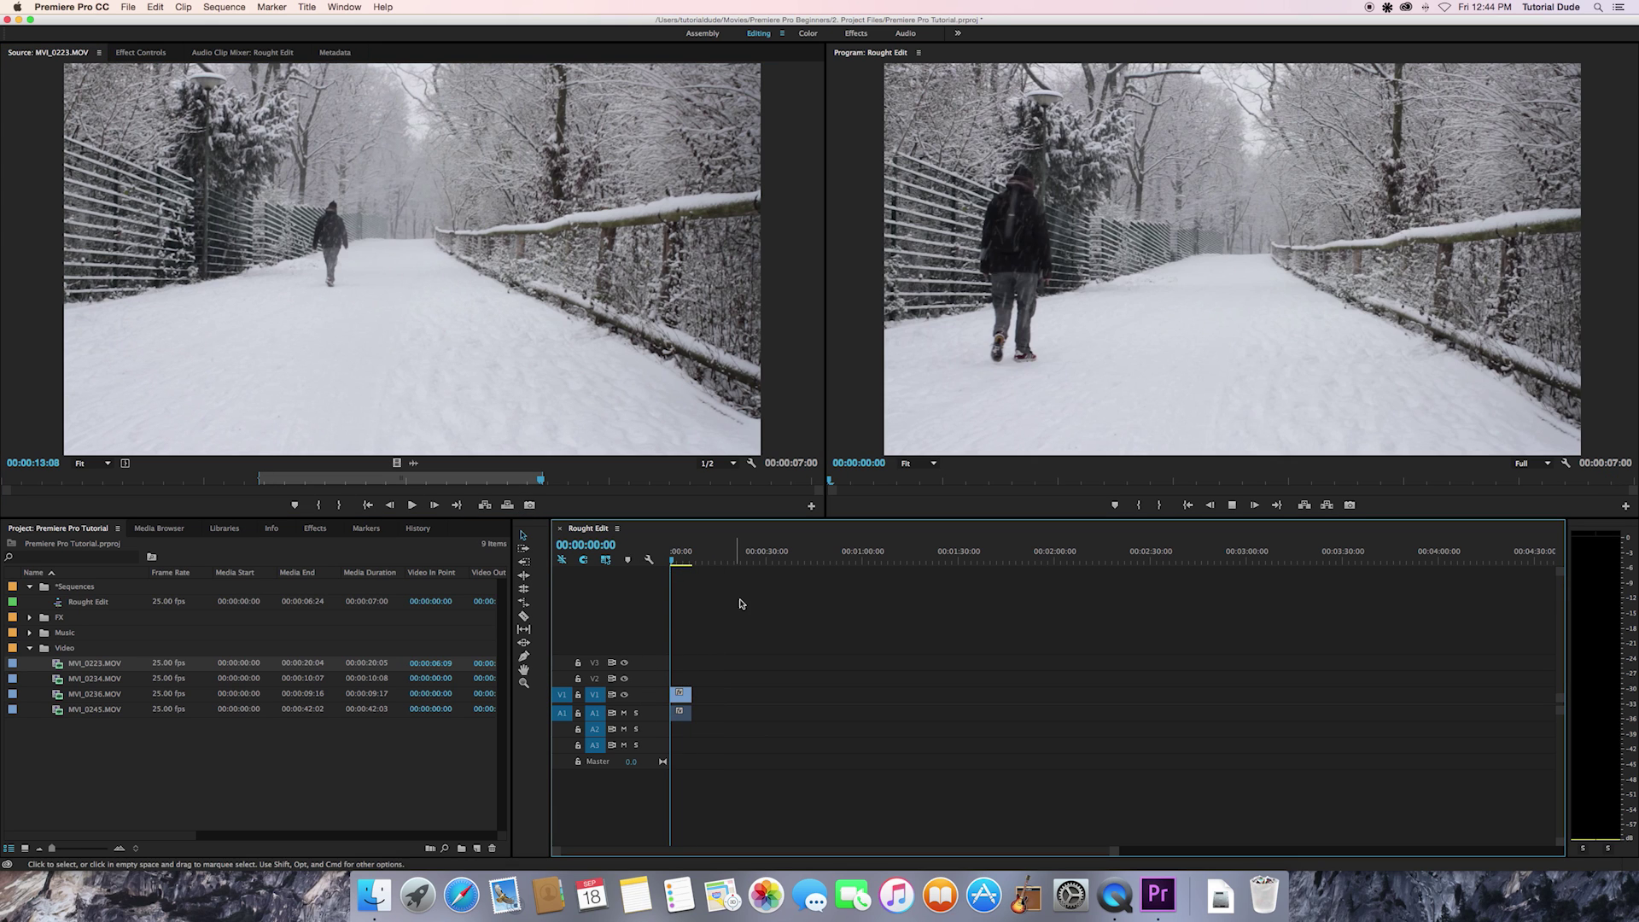
pyautogui.press('space')
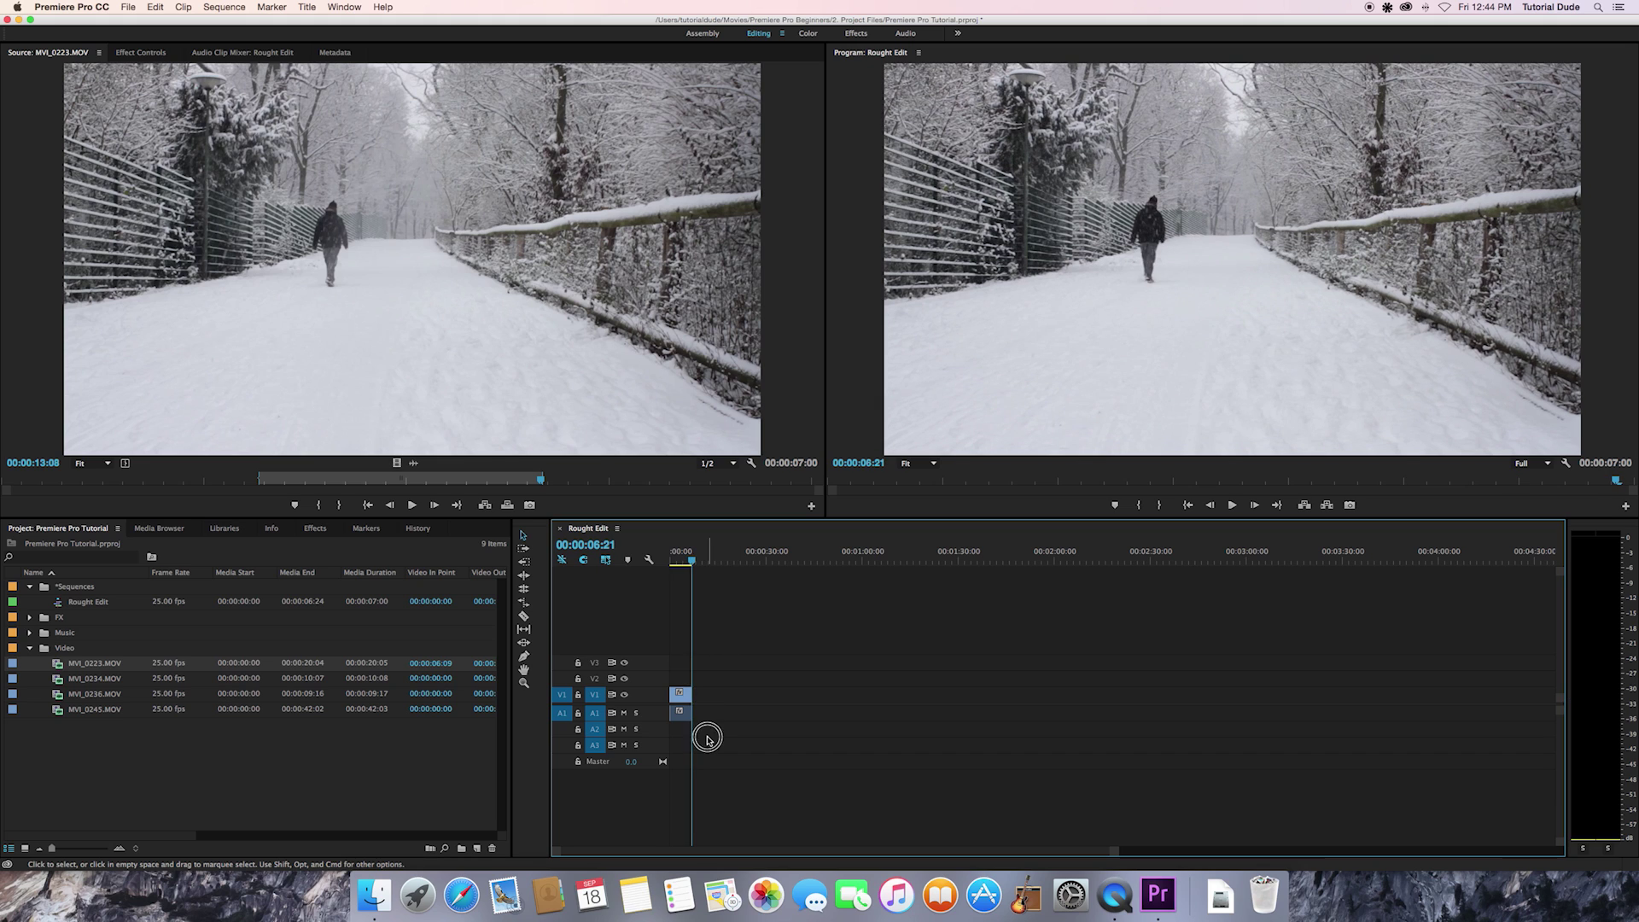
# Delete the trimmed MVI_0223.MOV clip from the timeline
pyautogui.moveTo(711, 736); pyautogui.dragTo(666, 659)
pyautogui.press('Delete')
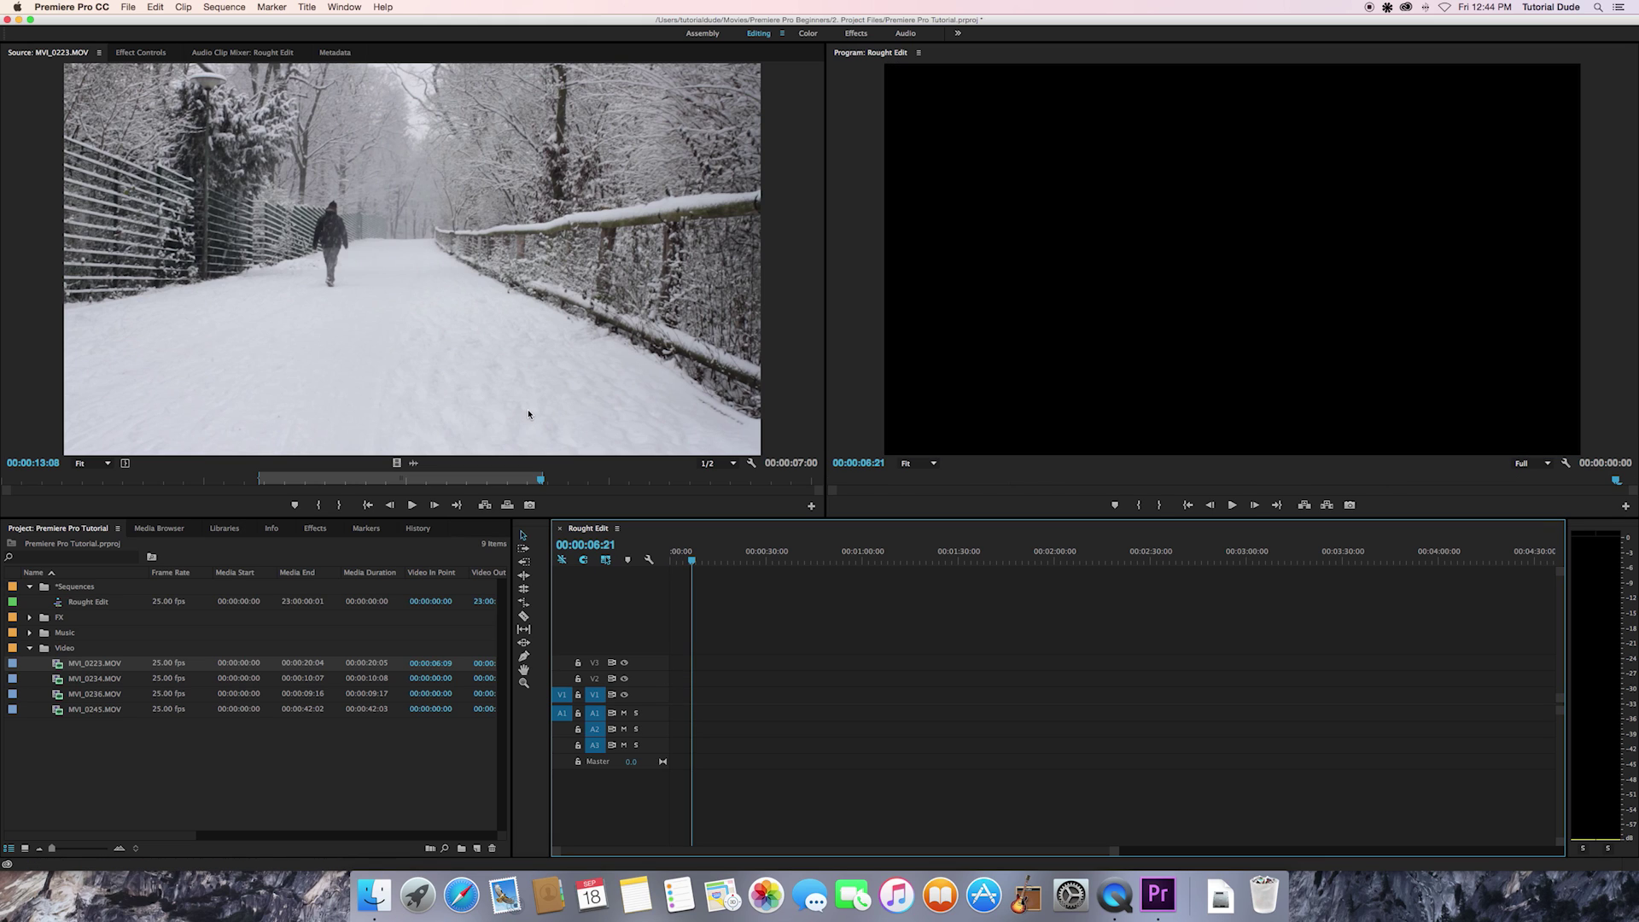
# Return the playhead to the sequence start and place the trimmed MVI_0223.MOV from the Video bin there on V1 and A1
pyautogui.moveTo(693, 561); pyautogui.dragTo(652, 560)
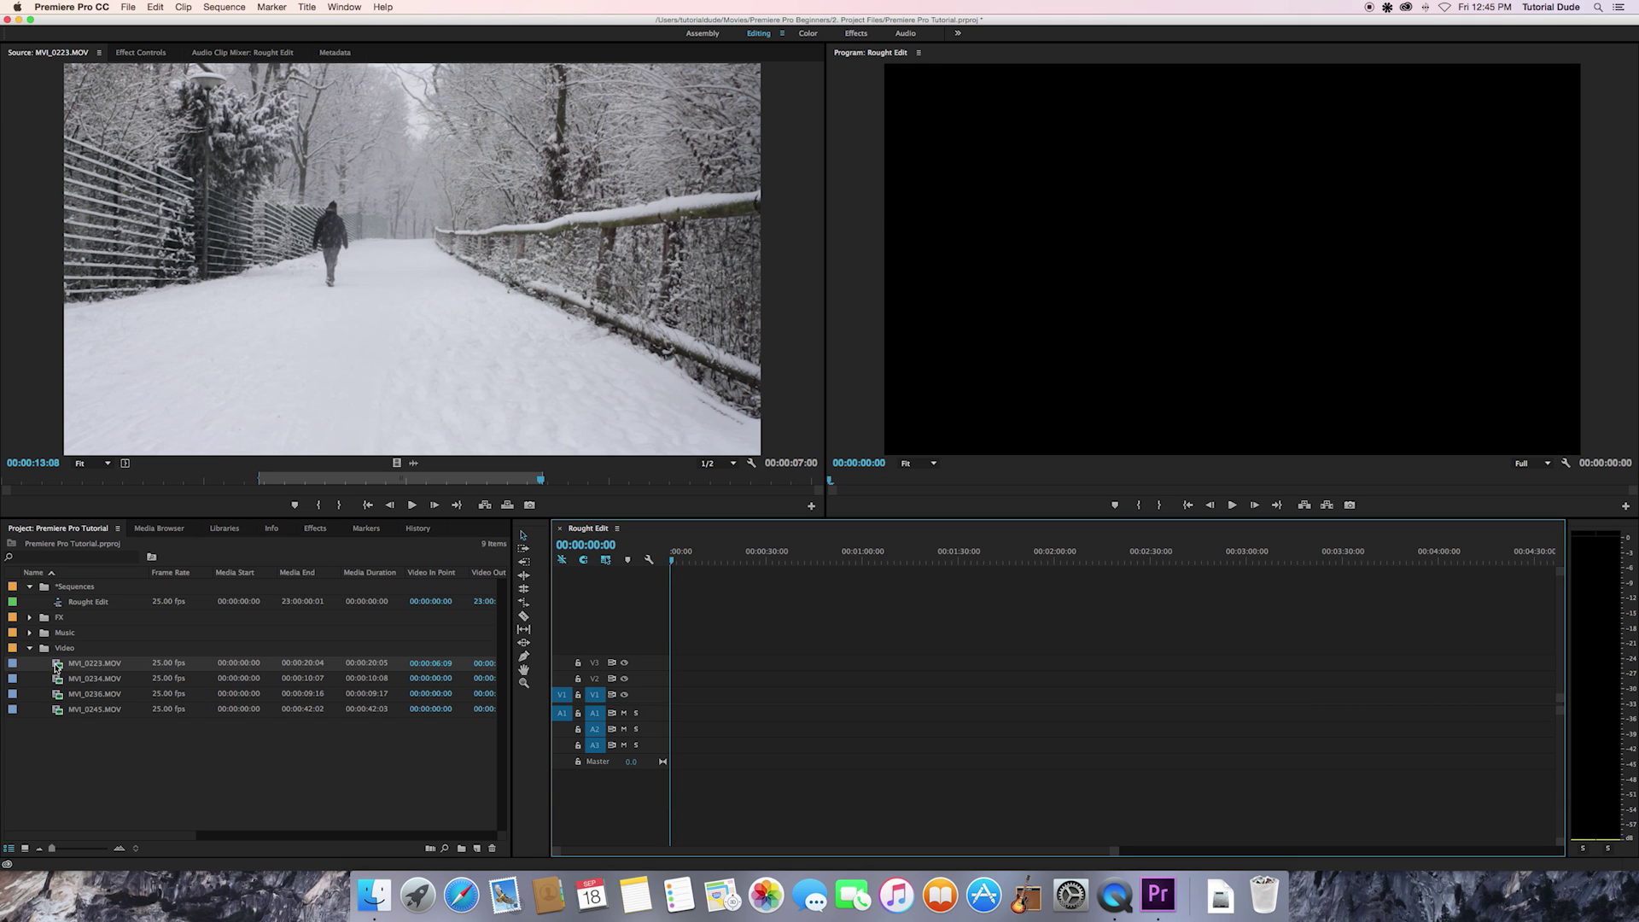
pyautogui.moveTo(57, 667); pyautogui.dragTo(676, 700)
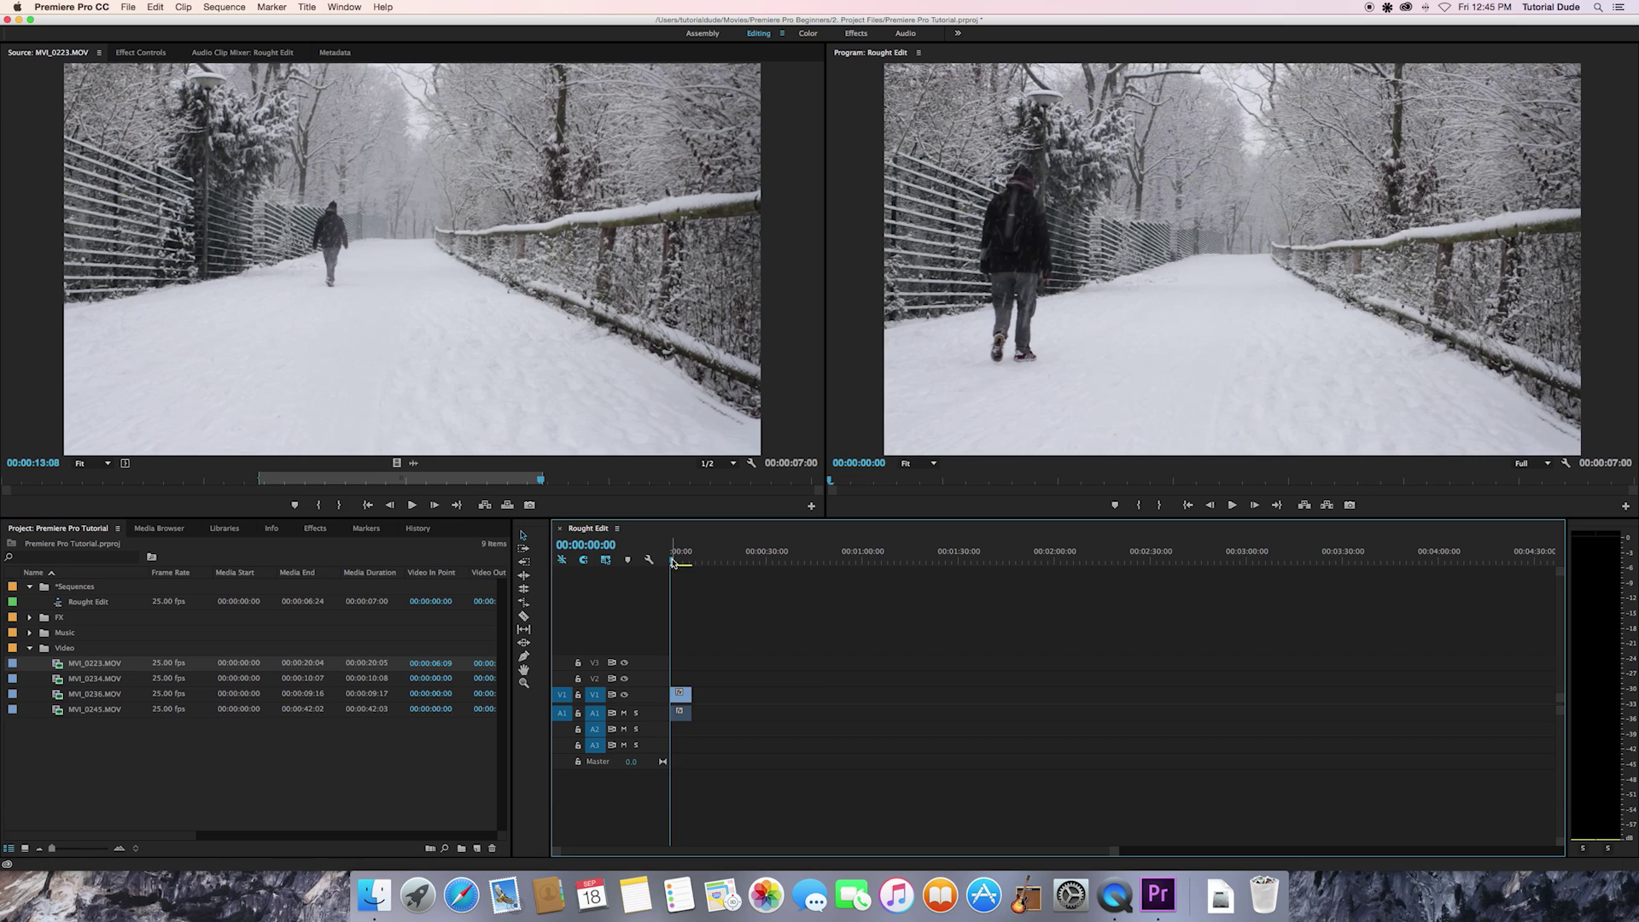
# Open MVI_0234.MOV in the Source monitor and mark an In point at 00:00:06:01
pyautogui.doubleClick(59, 679)
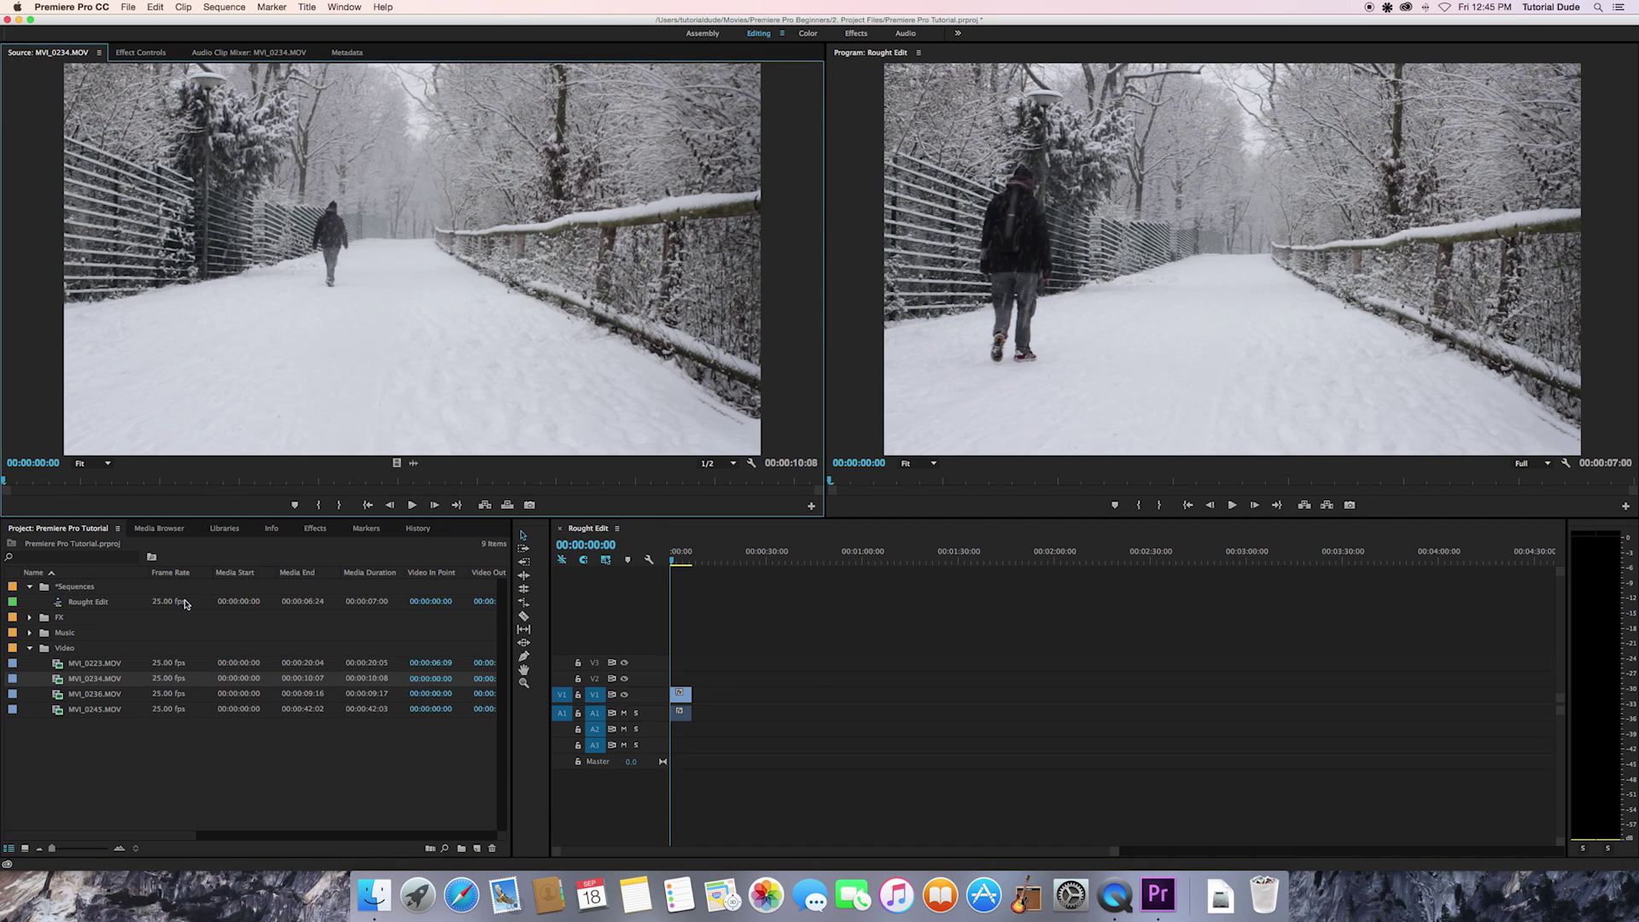
pyautogui.moveTo(260, 484); pyautogui.dragTo(100, 483)
pyautogui.press('space')
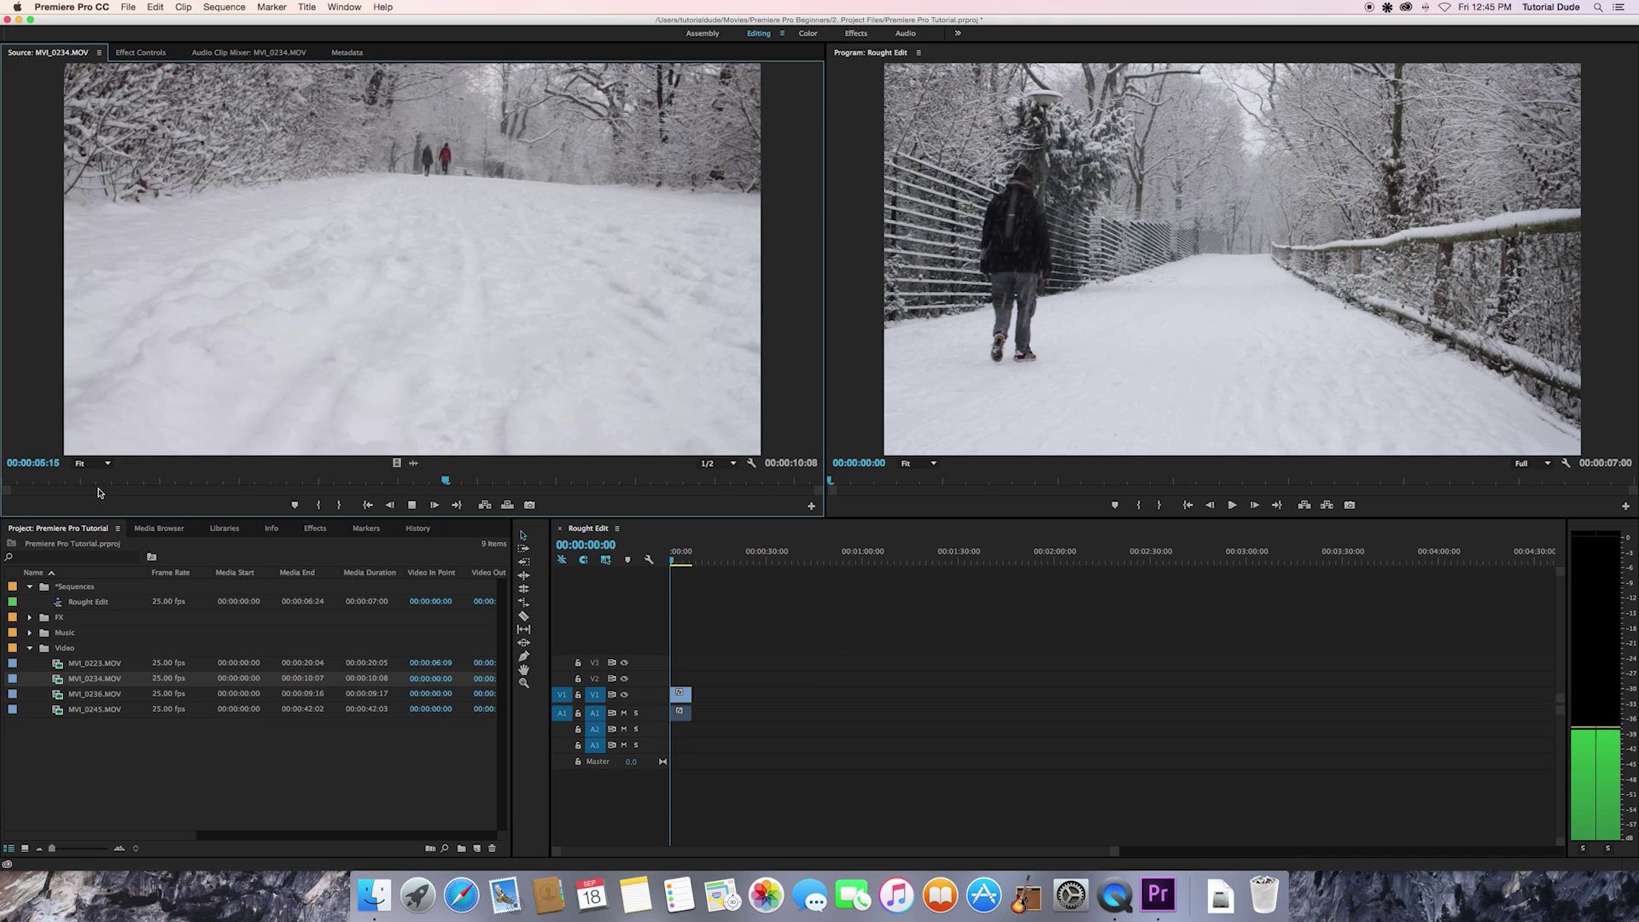
pyautogui.click(480, 481)
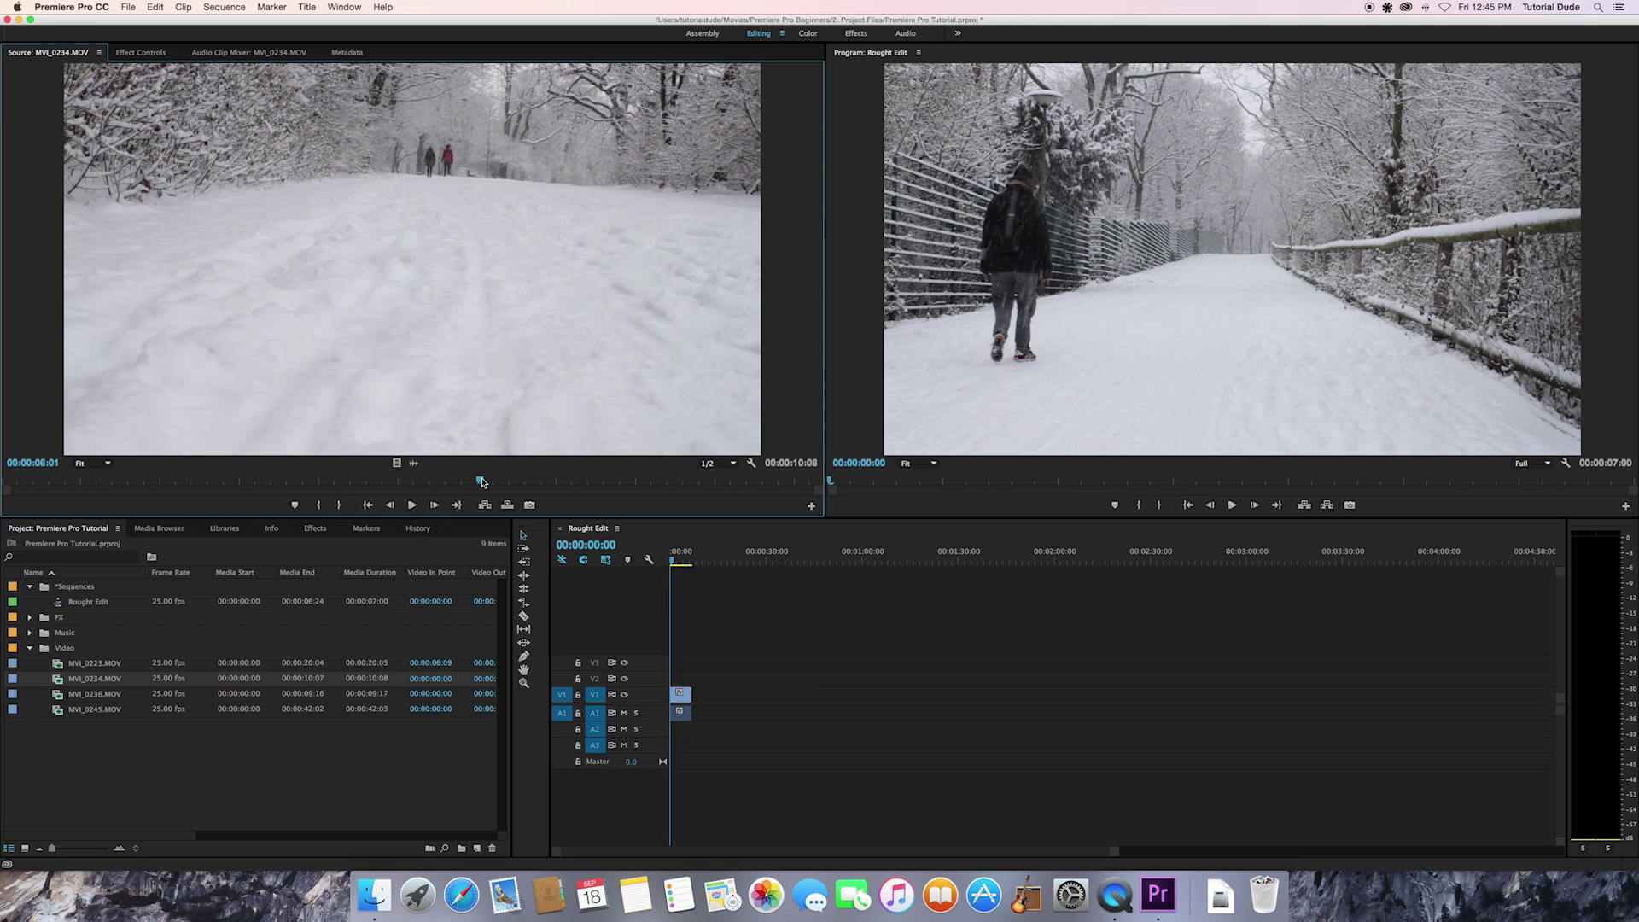
pyautogui.press('i')
# Preview MVI_0234.MOV beyond its In point and mark the Out point at 00:00:09:23
pyautogui.press('space')
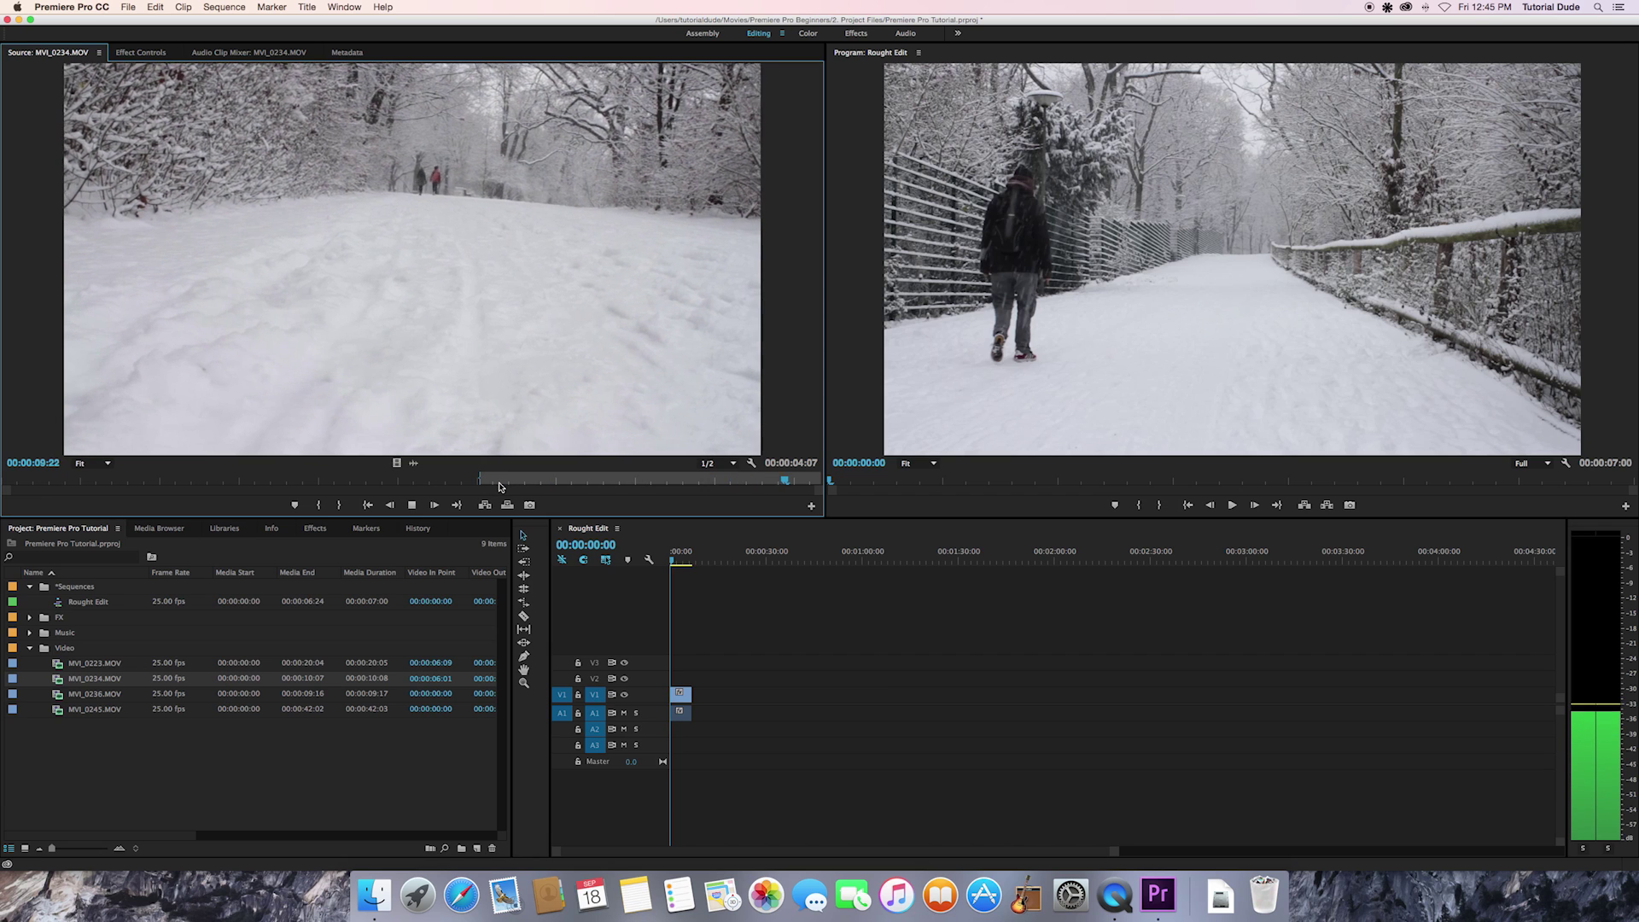
pyautogui.press('space')
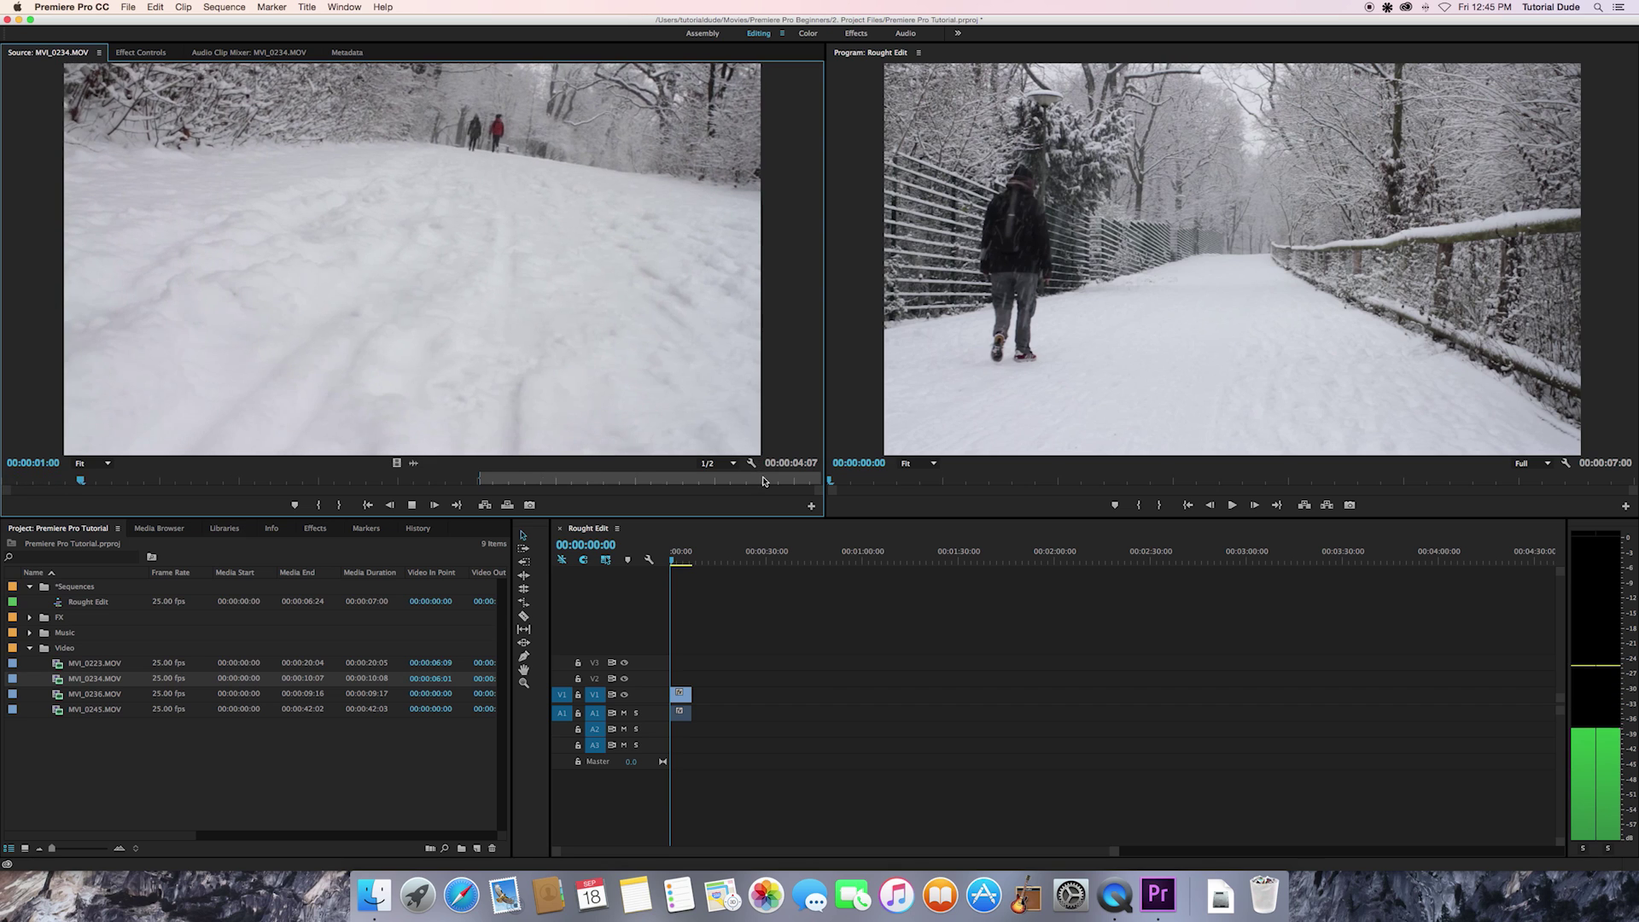
pyautogui.click(760, 480)
pyautogui.moveTo(764, 481); pyautogui.dragTo(788, 482)
pyautogui.press('o')
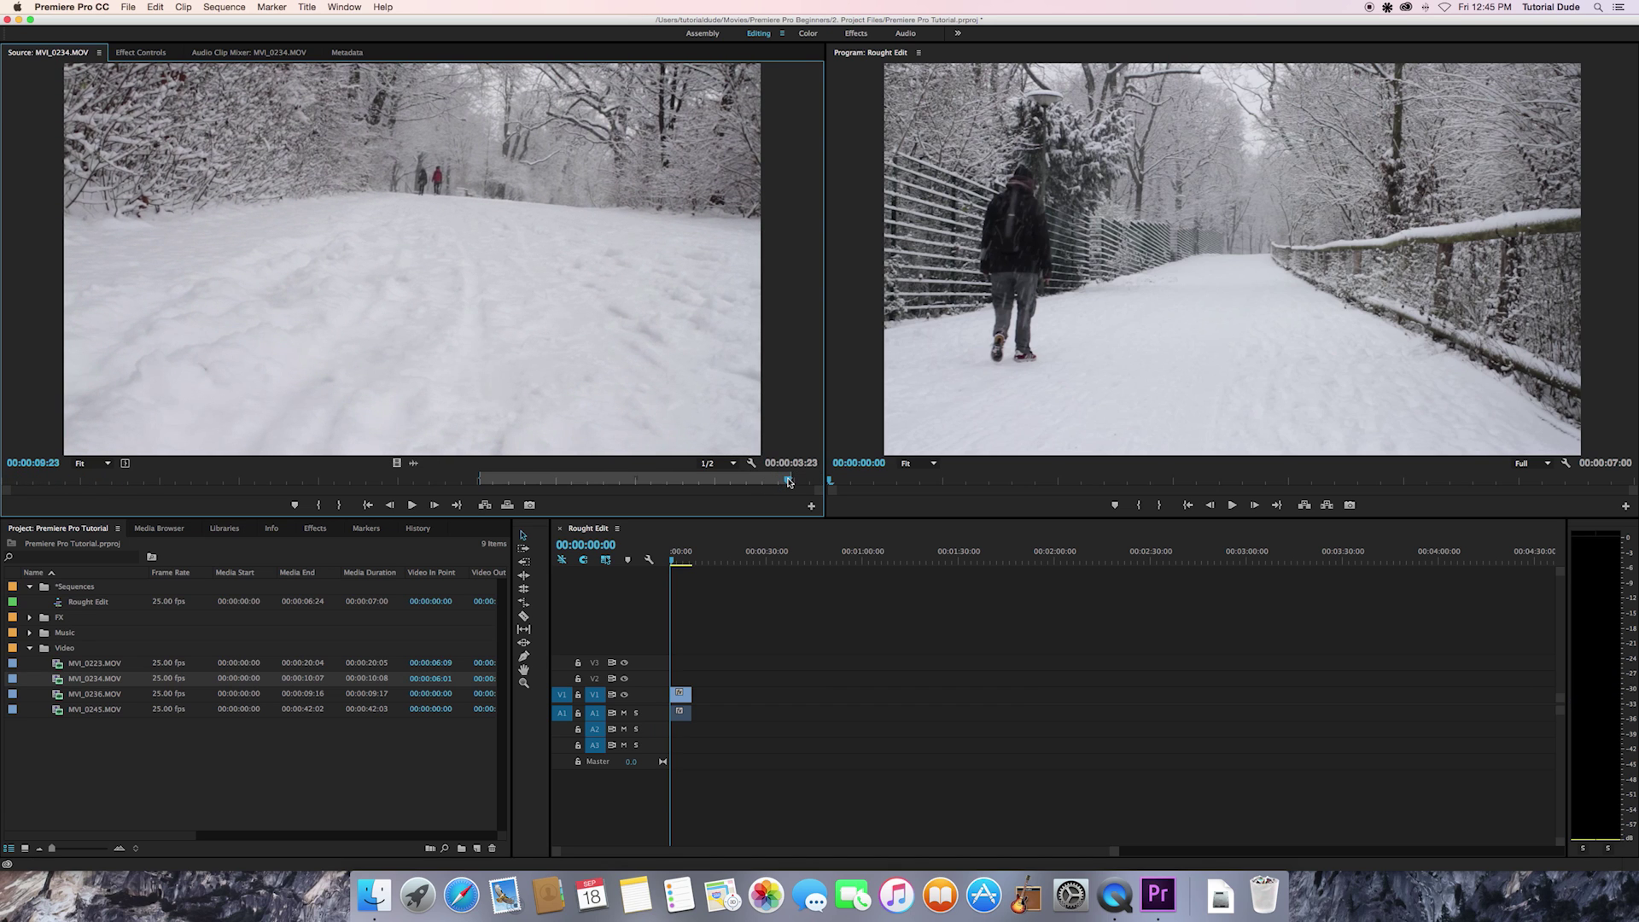
# Place the marked section of MVI_0234.MOV directly after the first clip on V1 and A1, and review the cut
pyautogui.moveTo(428, 342); pyautogui.dragTo(691, 716)
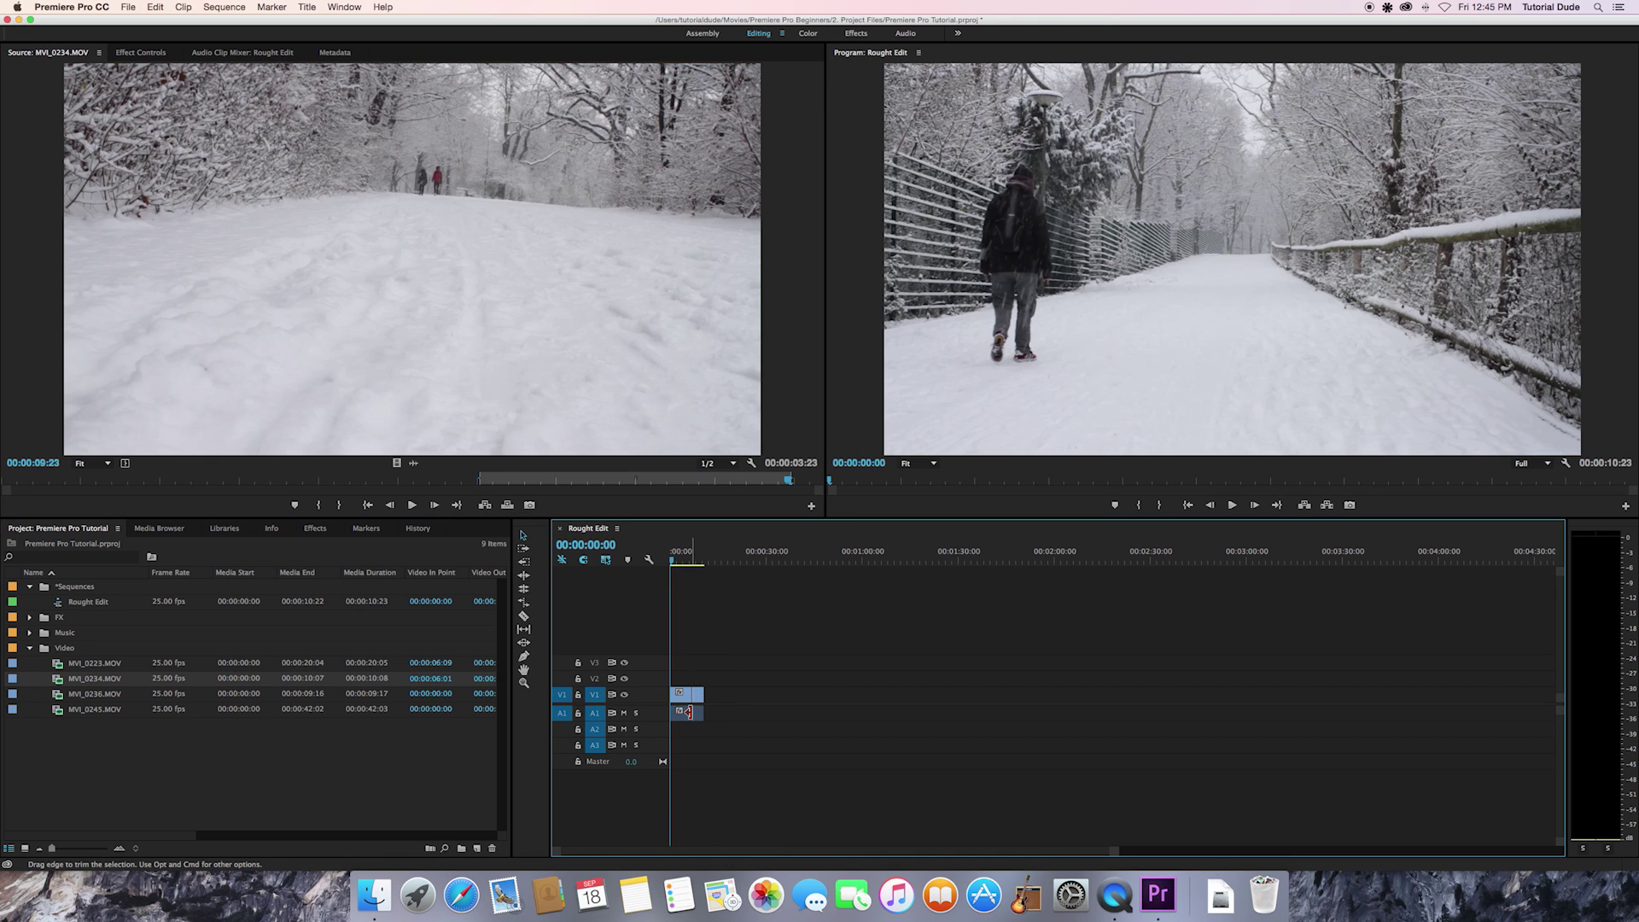
pyautogui.click(695, 560)
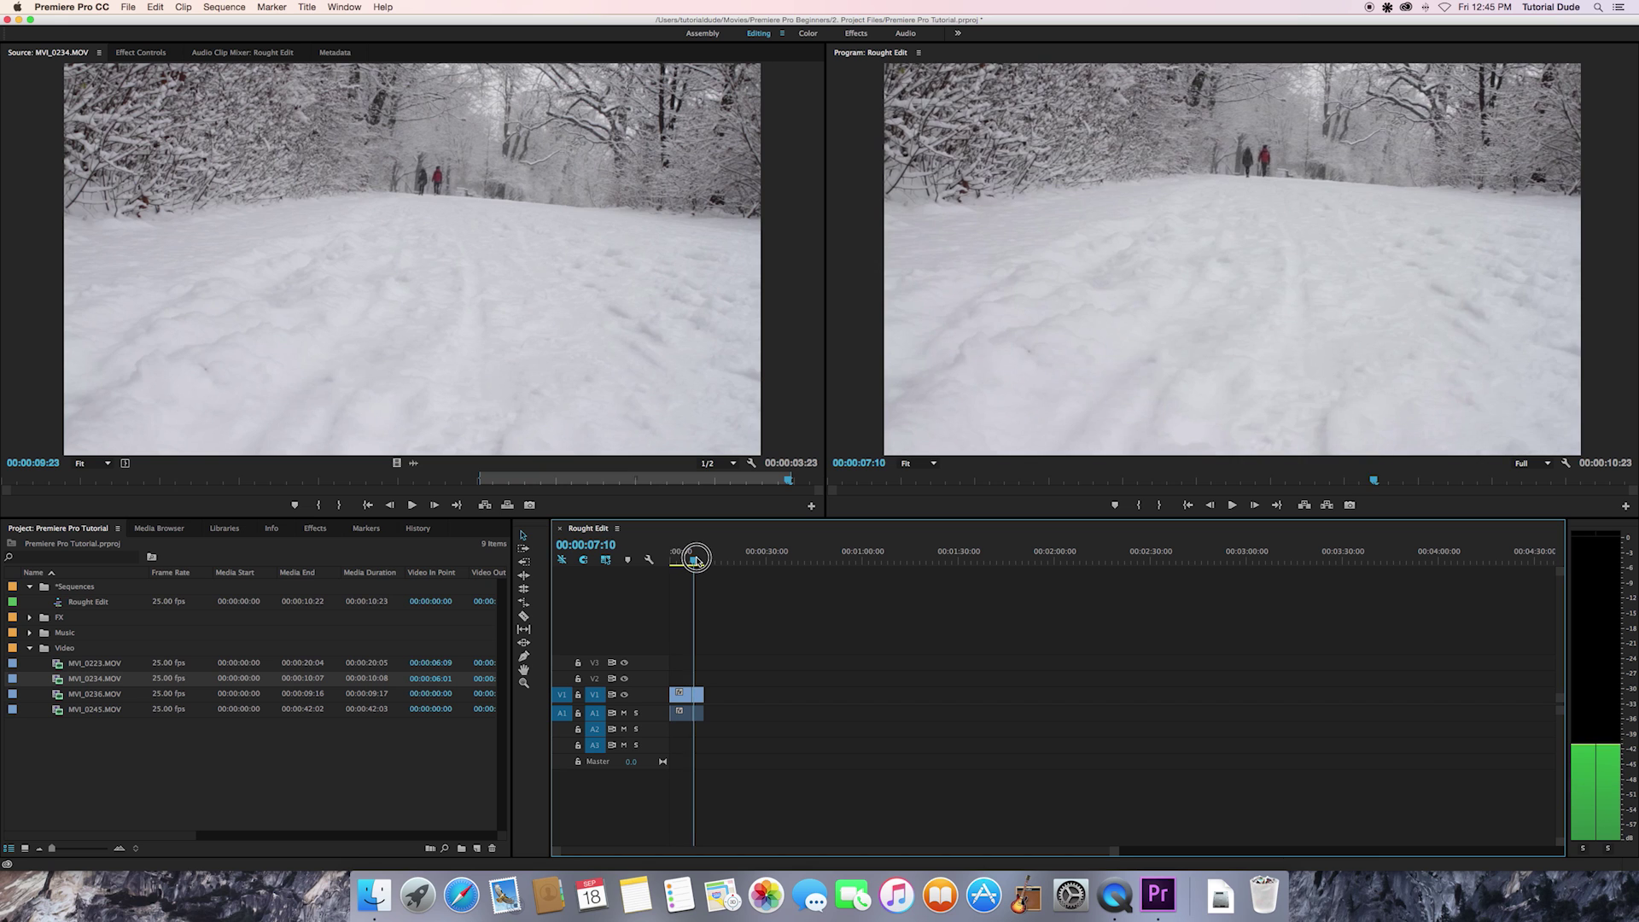
pyautogui.moveTo(695, 561); pyautogui.dragTo(685, 563)
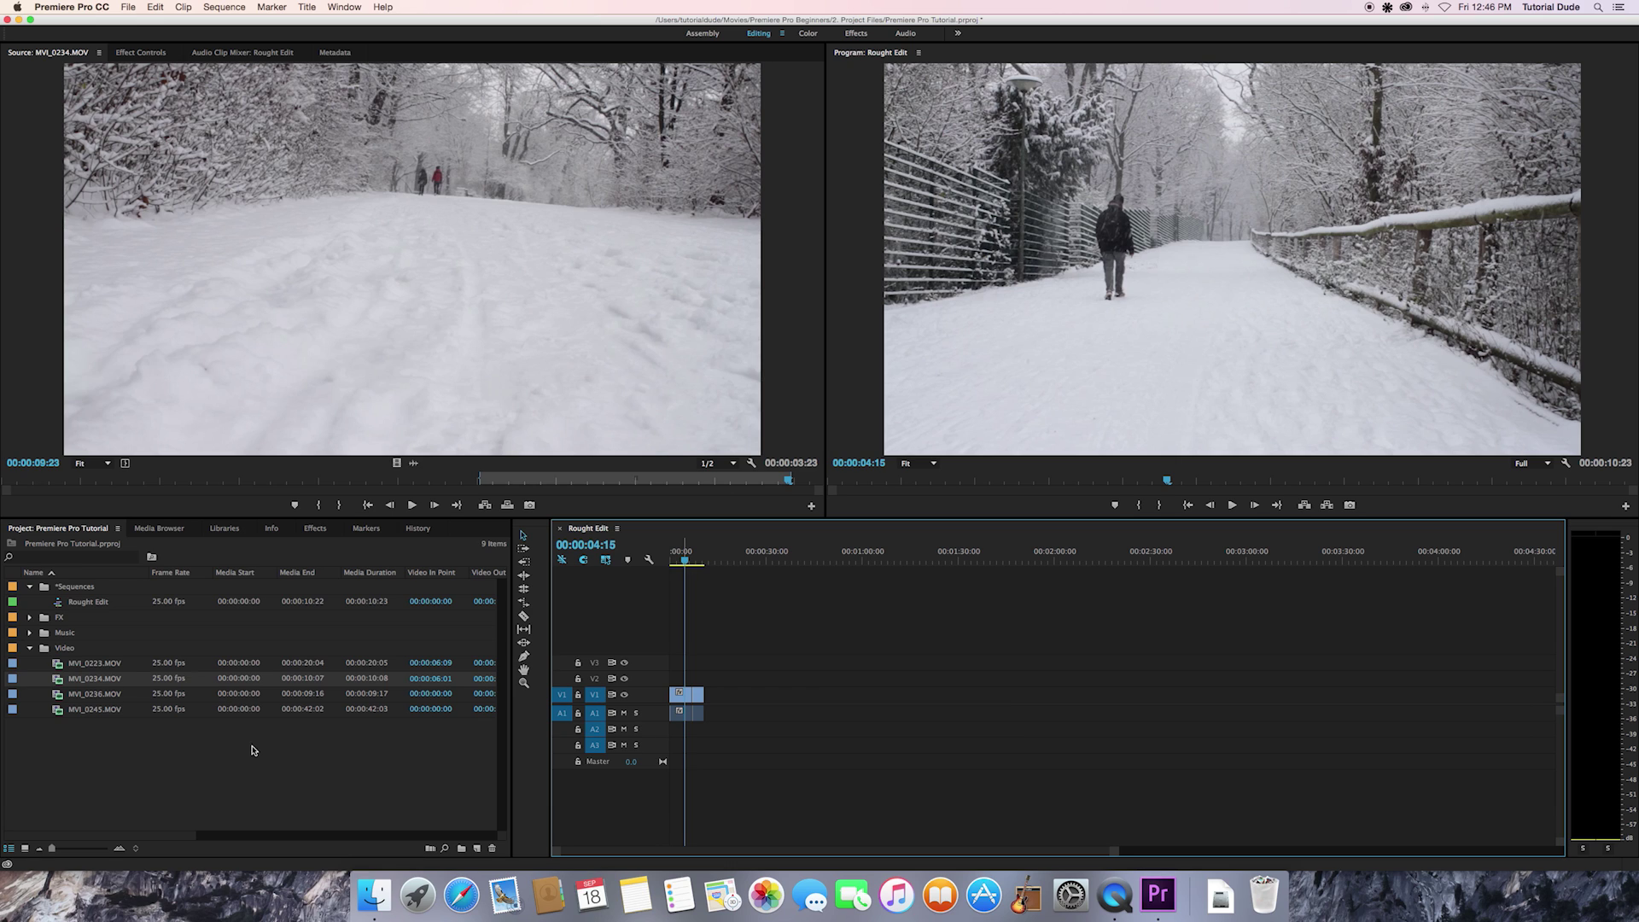
# Open MVI_0236.MOV in the Source monitor and mark an In point at 00:00:05:16
pyautogui.doubleClick(58, 696)
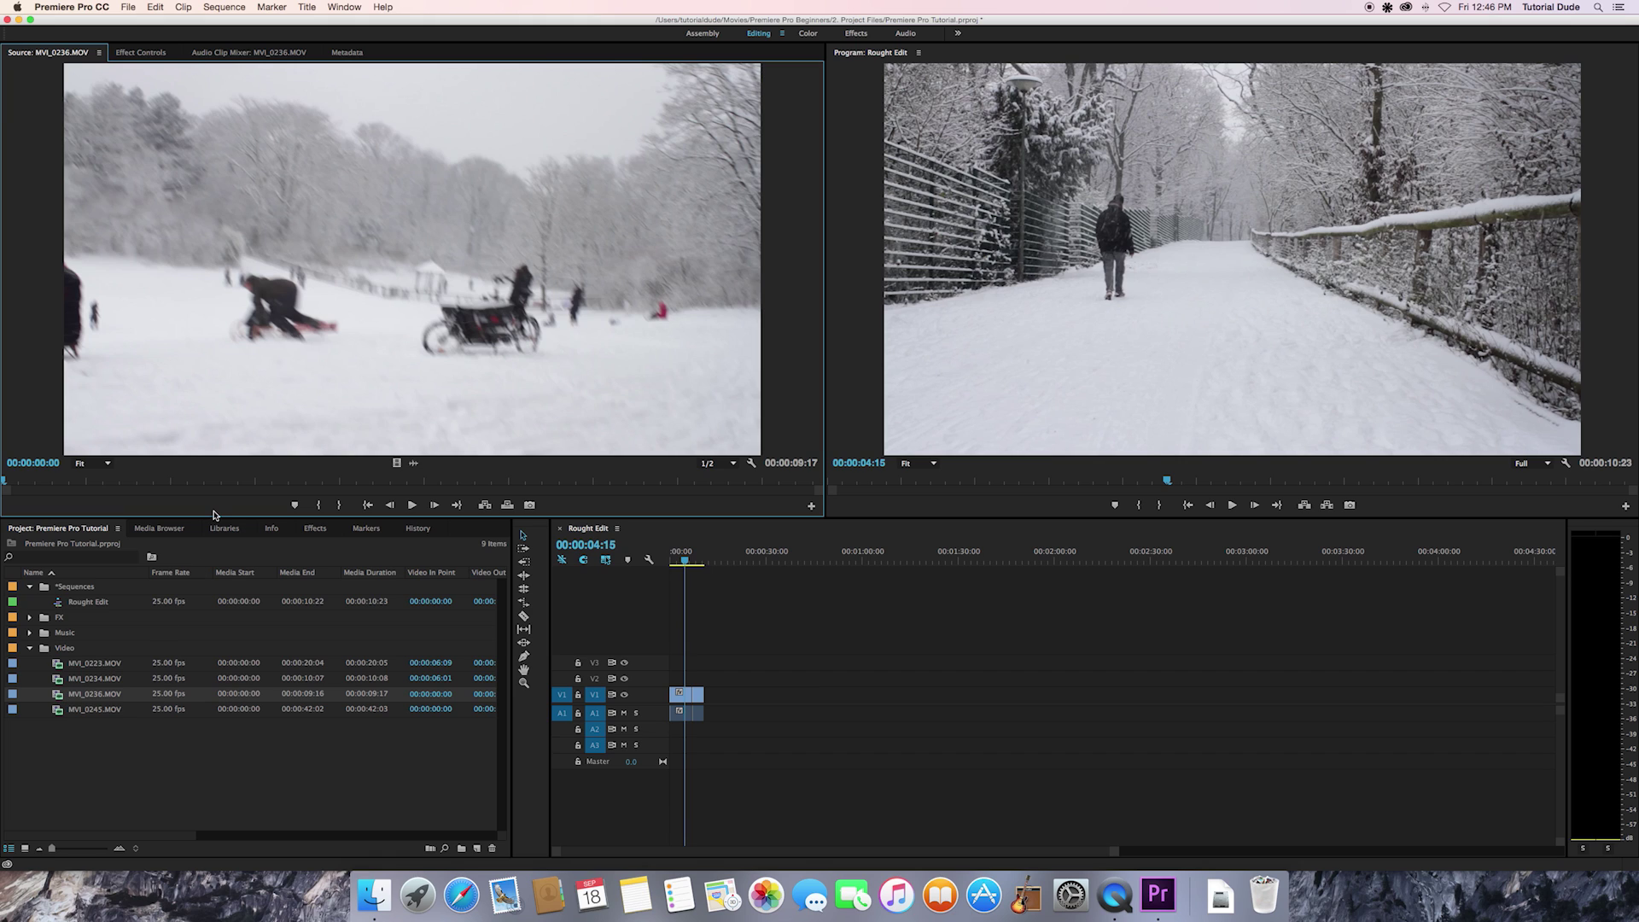
pyautogui.click(211, 483)
pyautogui.moveTo(212, 484); pyautogui.dragTo(478, 484)
pyautogui.press('space')
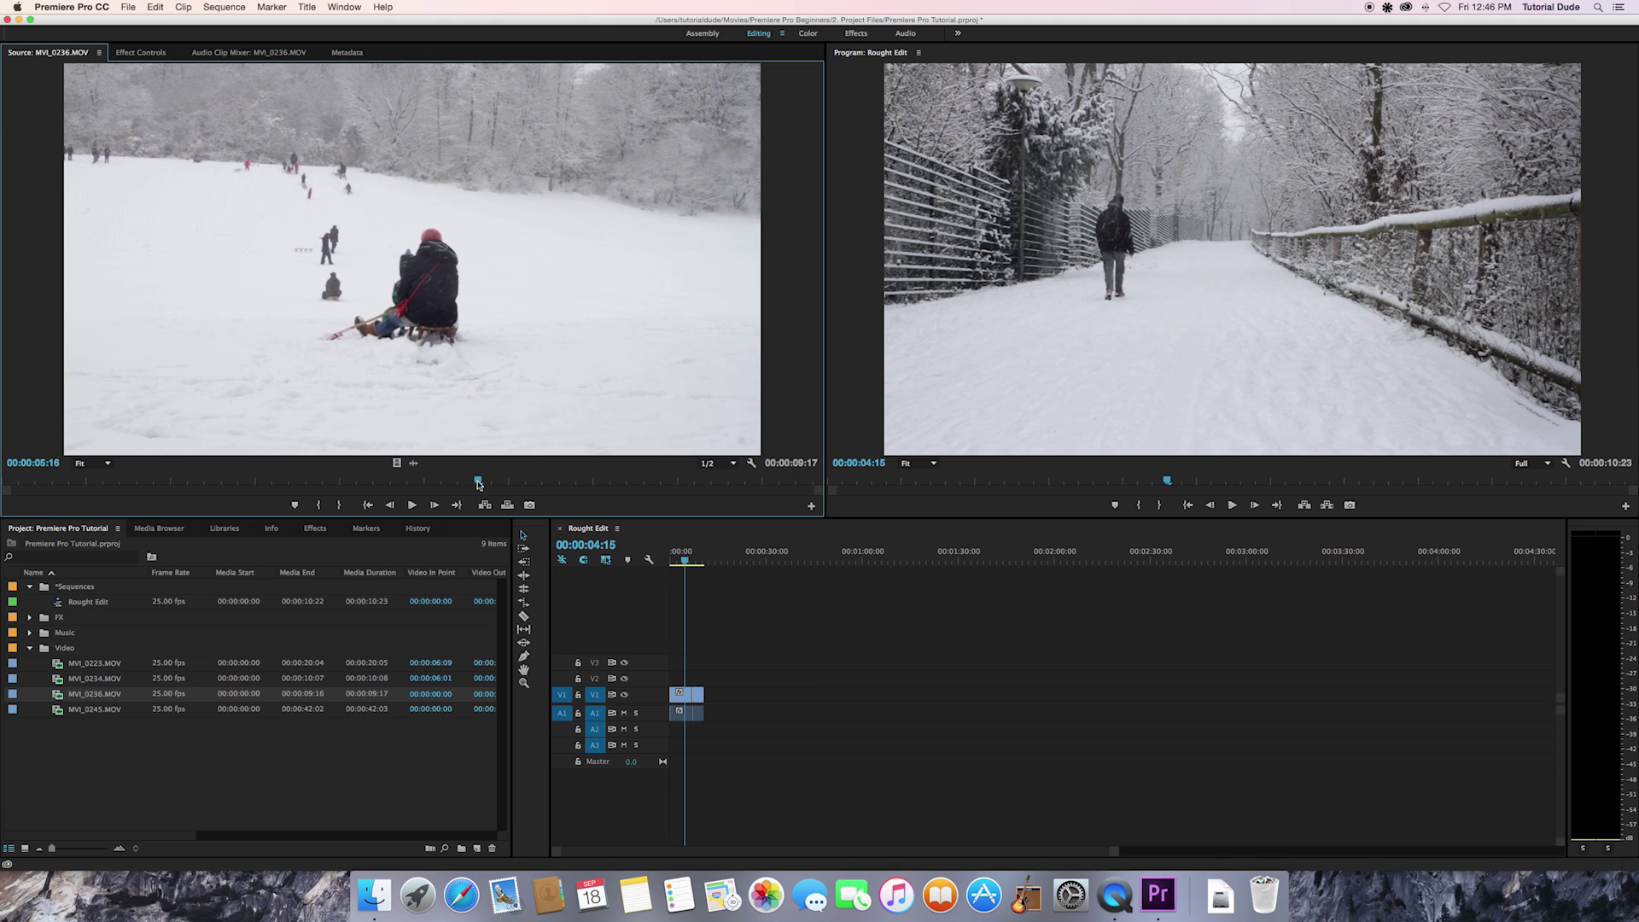
pyautogui.press('i')
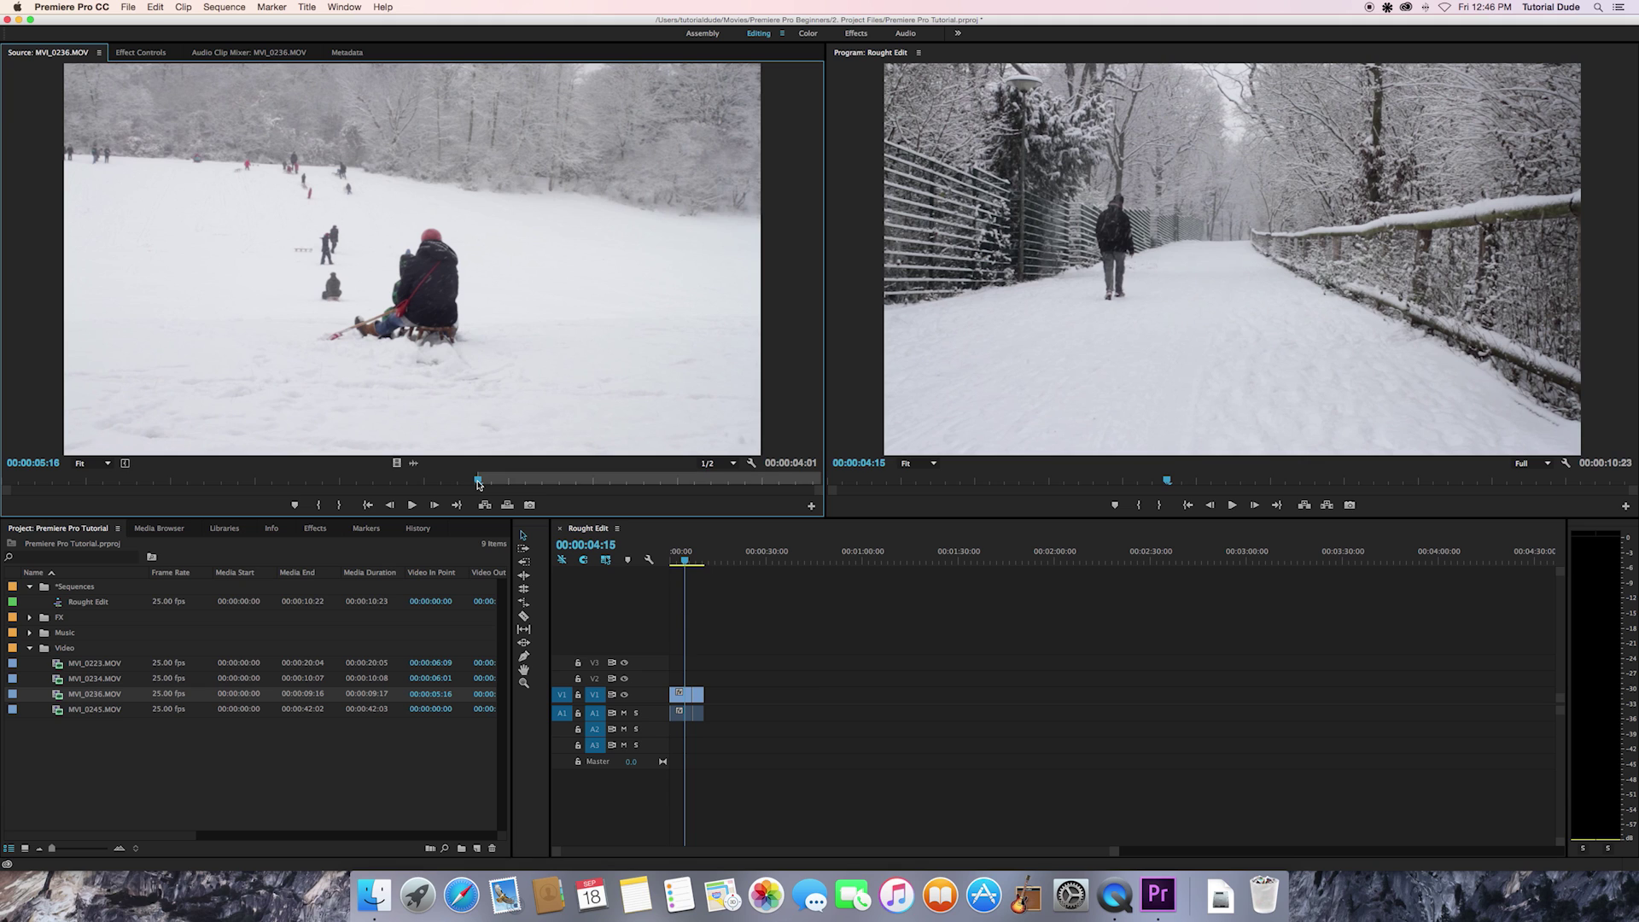
# Mark an Out point on MVI_0236.MOV at about 00:00:09:00 and place the marked section directly after MVI_0234.MOV on V1 and A1
pyautogui.press('space')
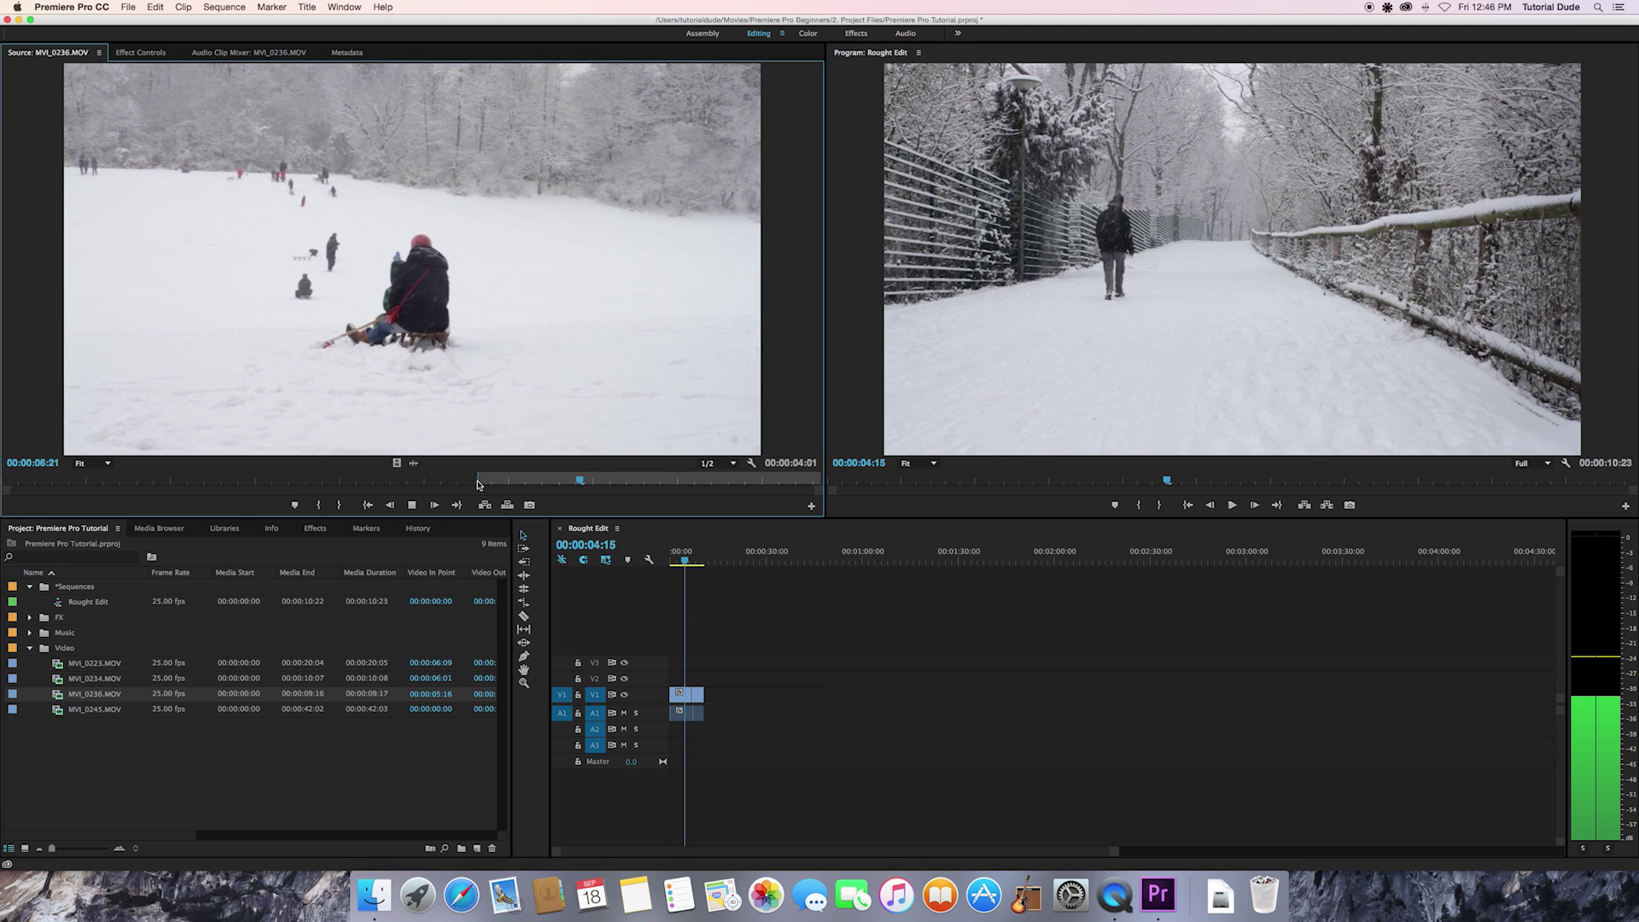
pyautogui.press('space')
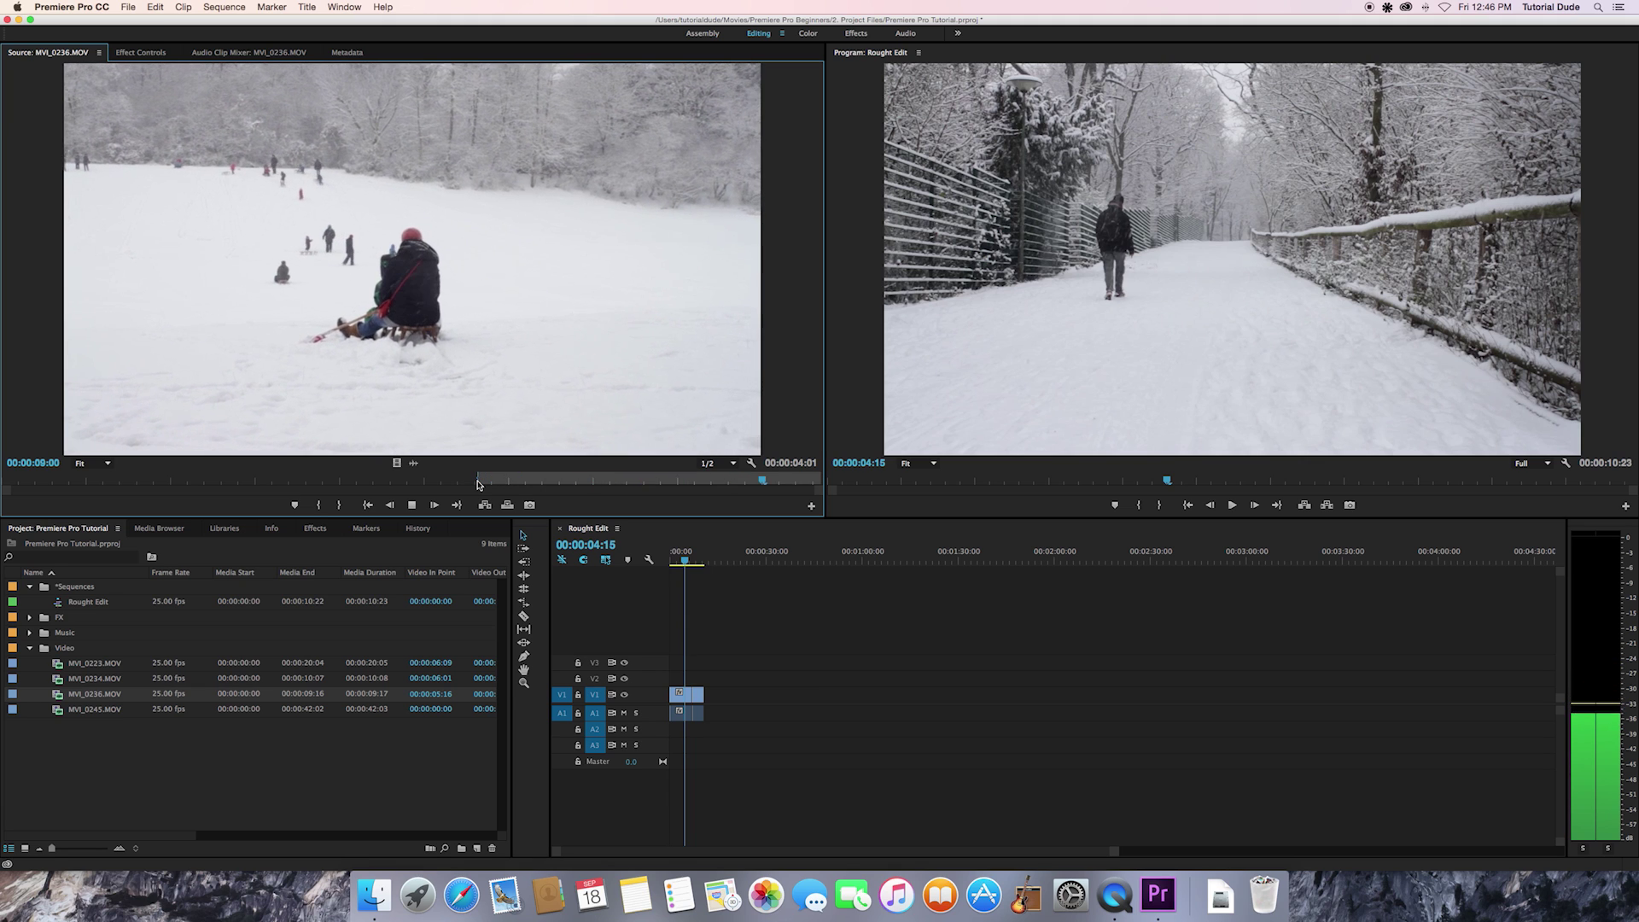
pyautogui.press('o')
pyautogui.moveTo(407, 319); pyautogui.dragTo(717, 704)
# Open MVI_0245.MOV in the Source monitor, preview its footage, and mark an In point at 00:00:20:24
pyautogui.doubleClick(72, 713)
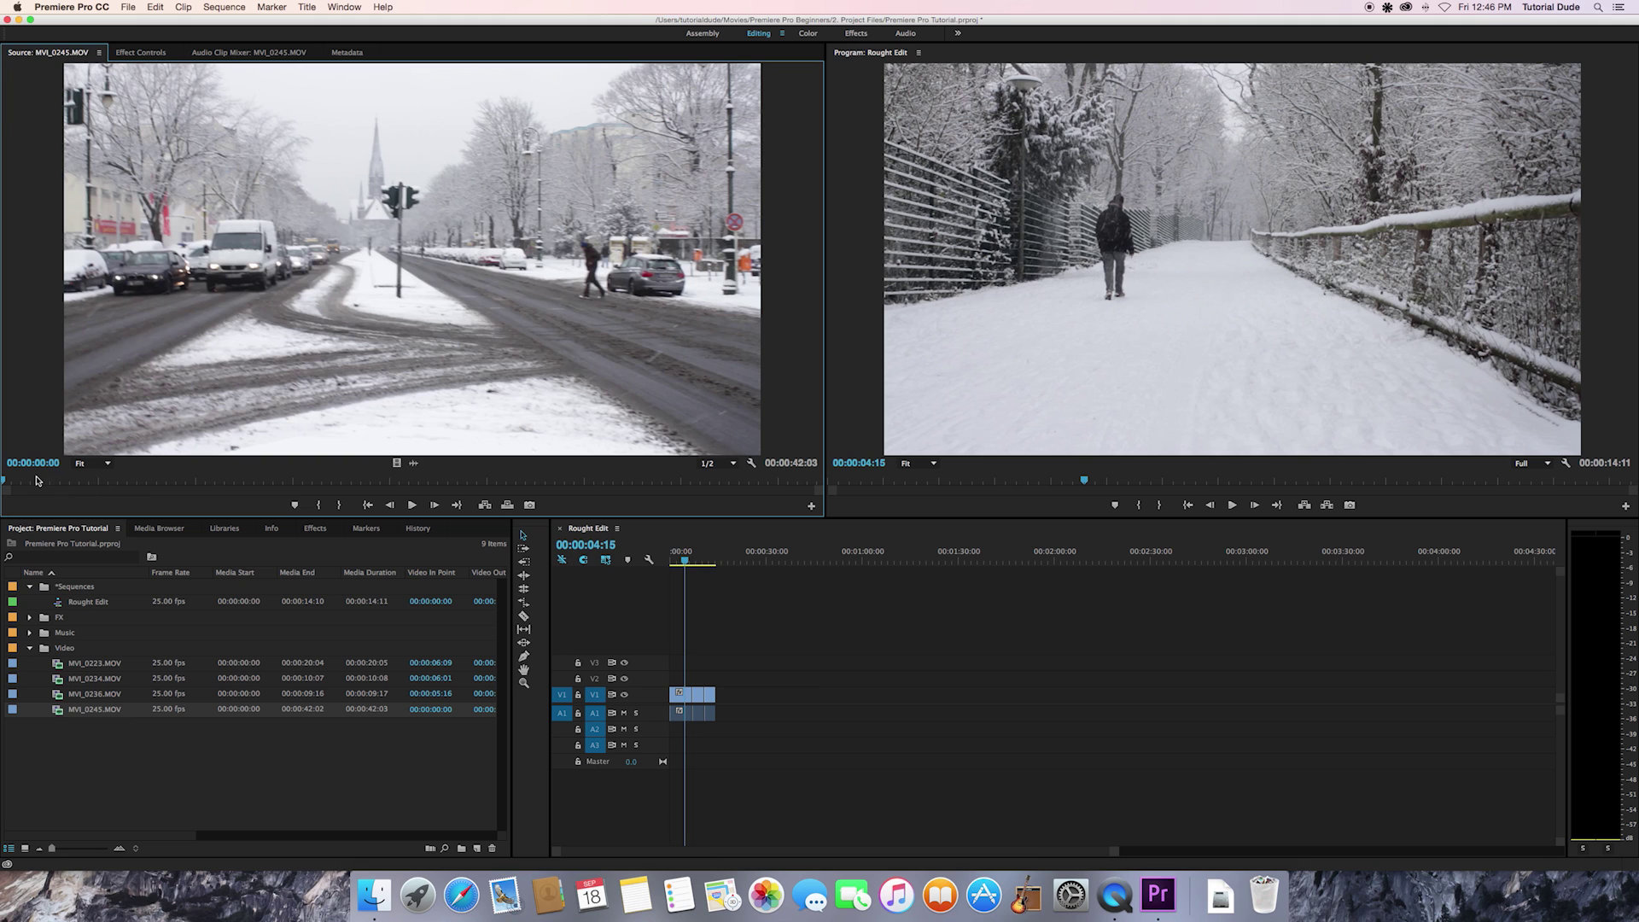
pyautogui.press('space')
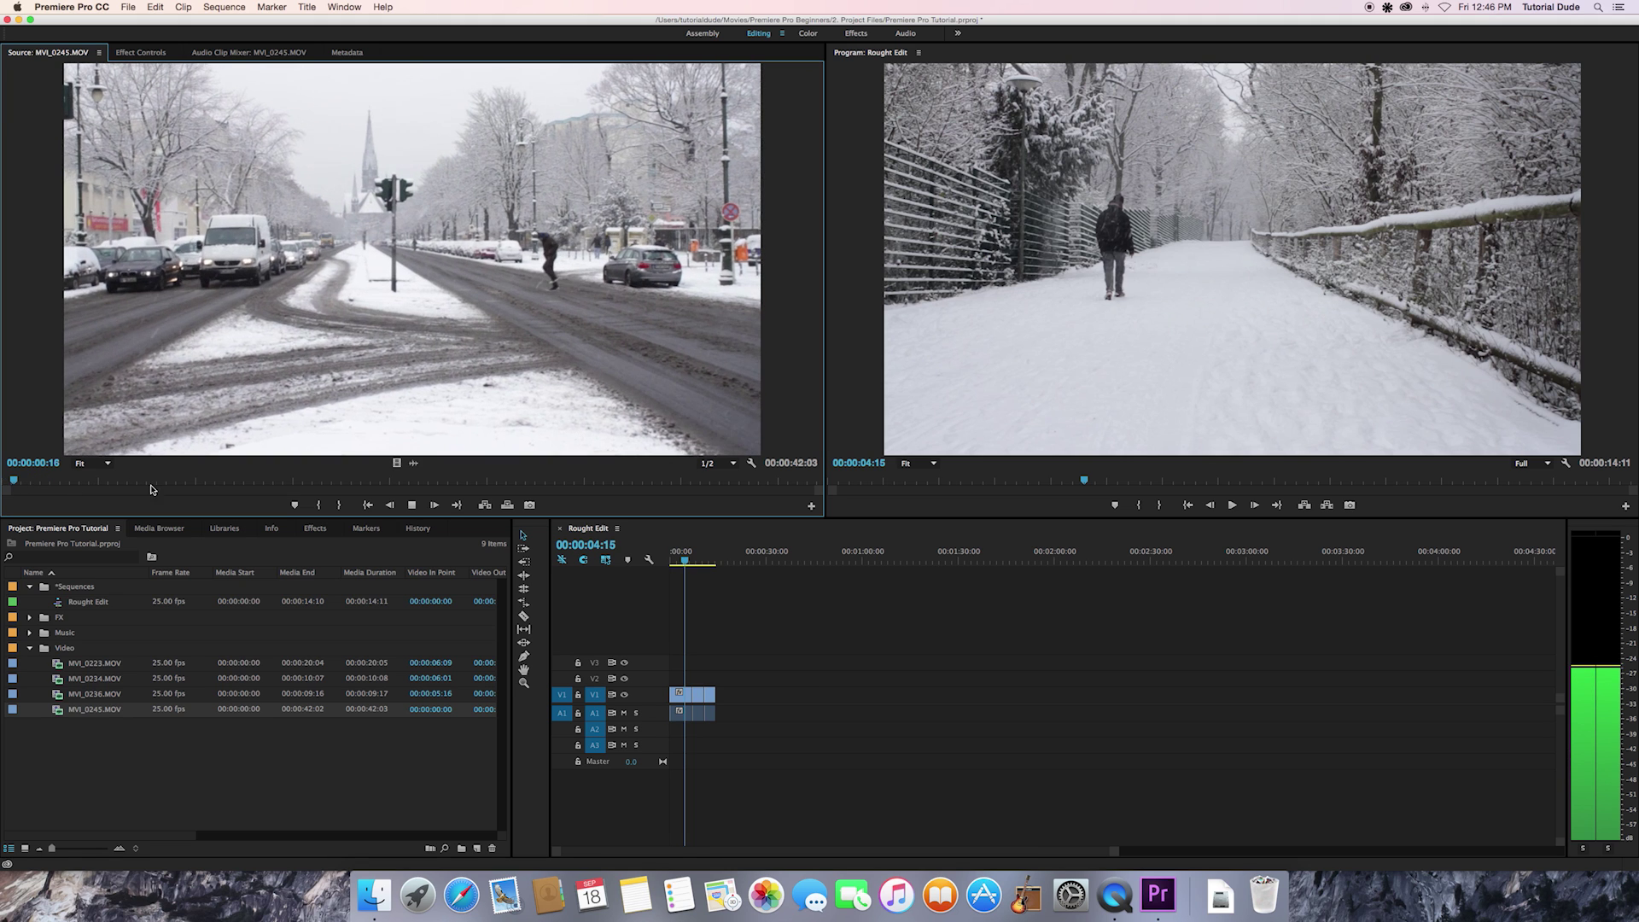
pyautogui.click(268, 483)
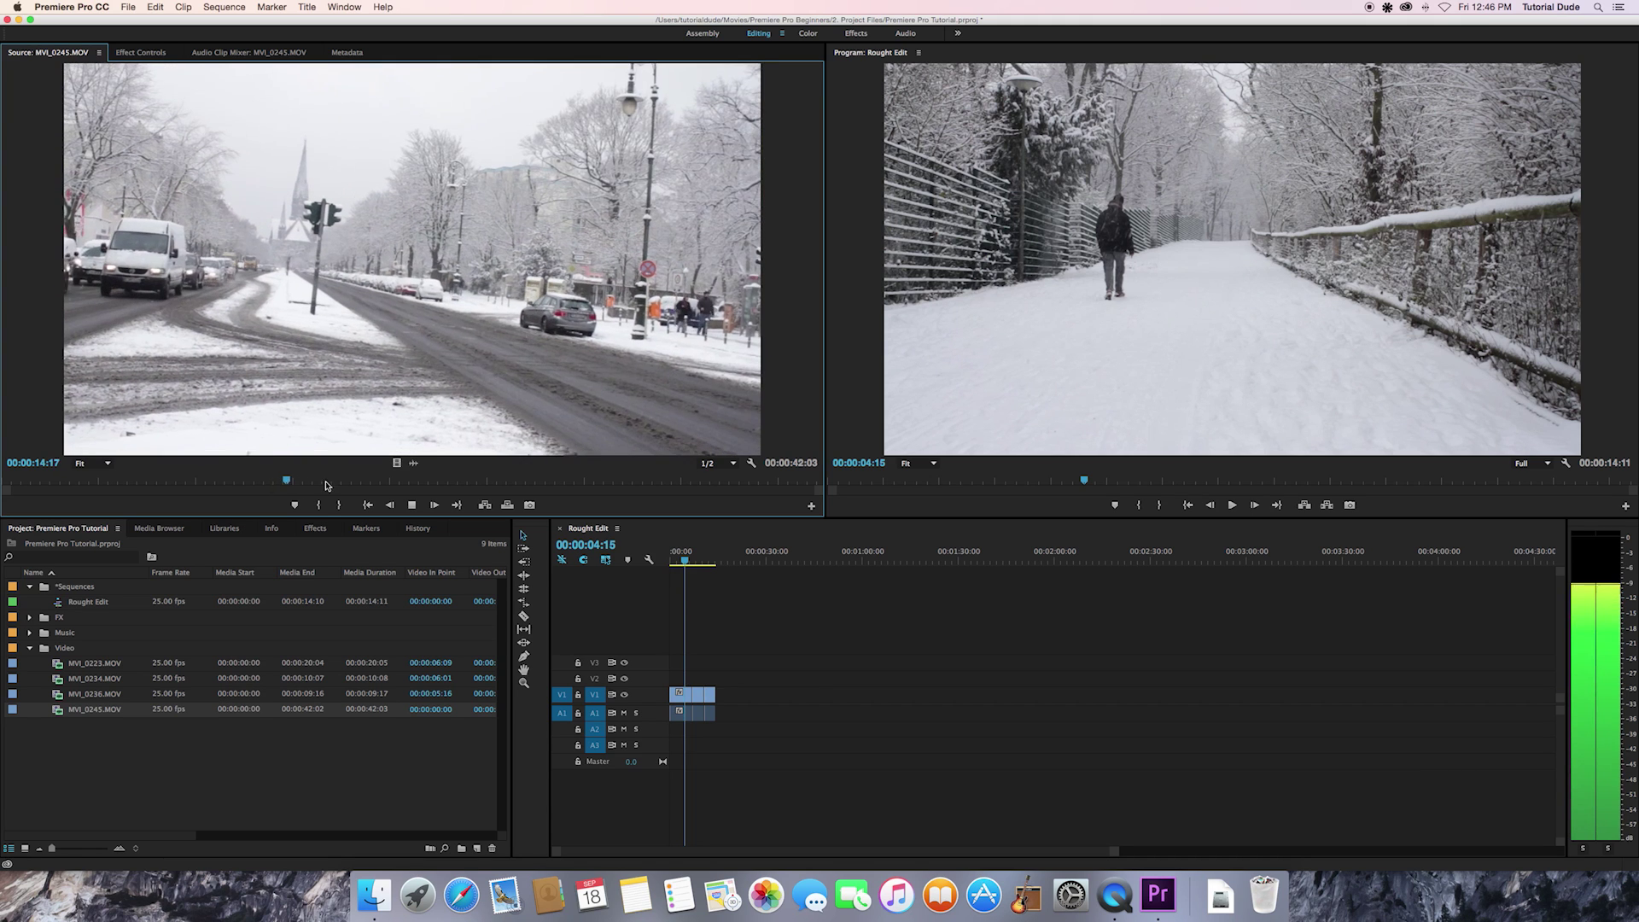
pyautogui.moveTo(268, 483); pyautogui.dragTo(368, 483)
pyautogui.press('space')
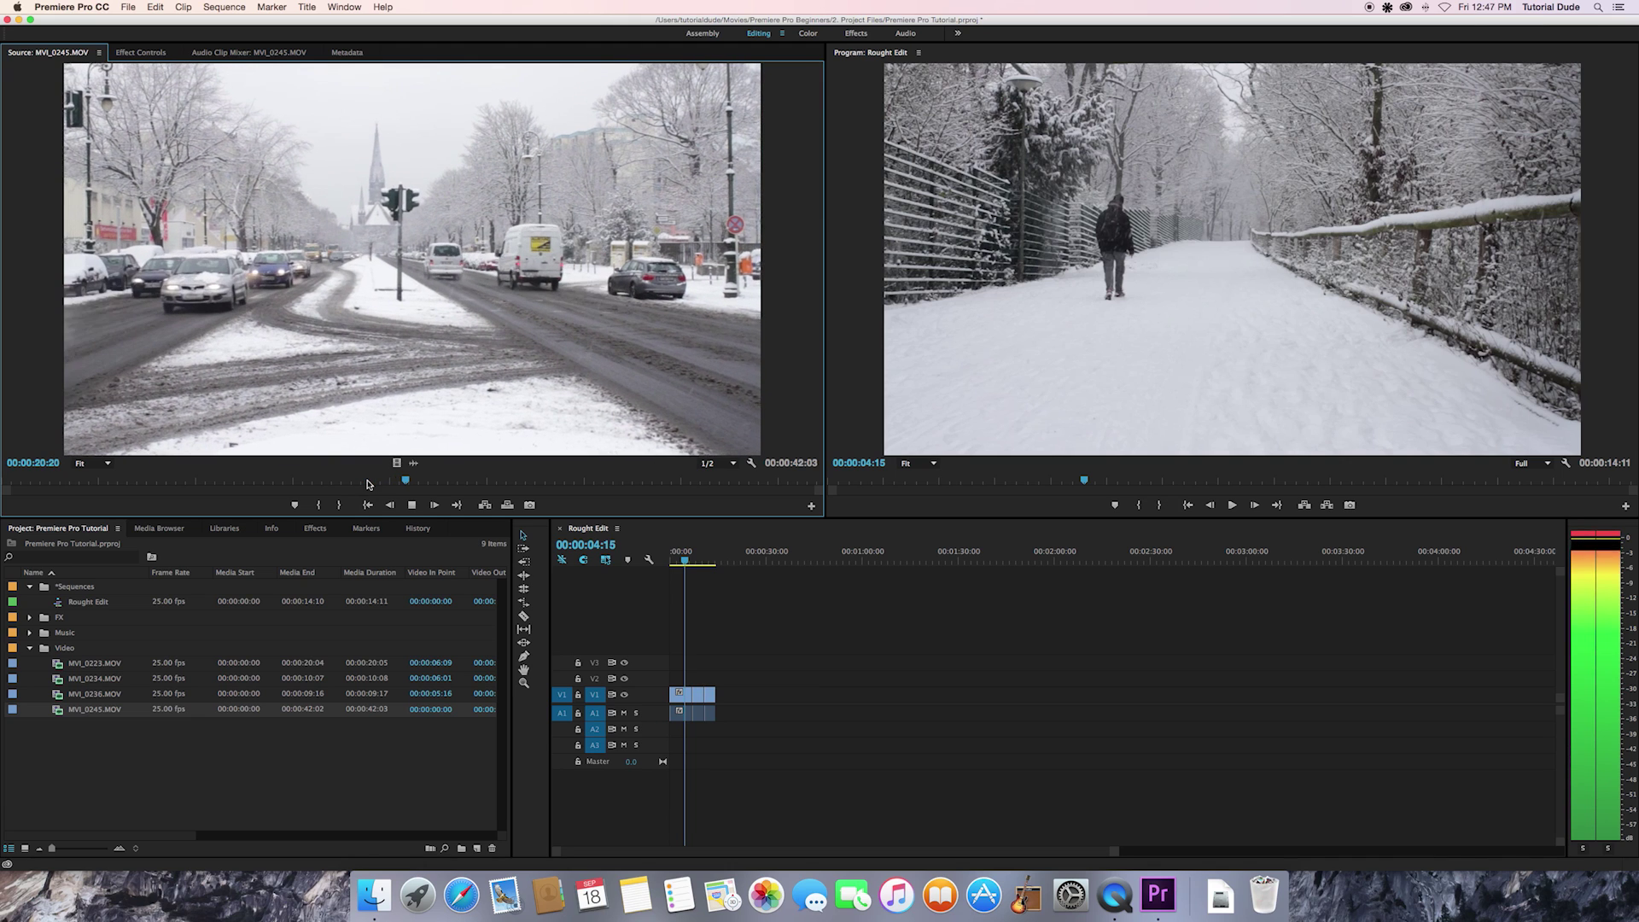
pyautogui.press('space')
pyautogui.press('i')
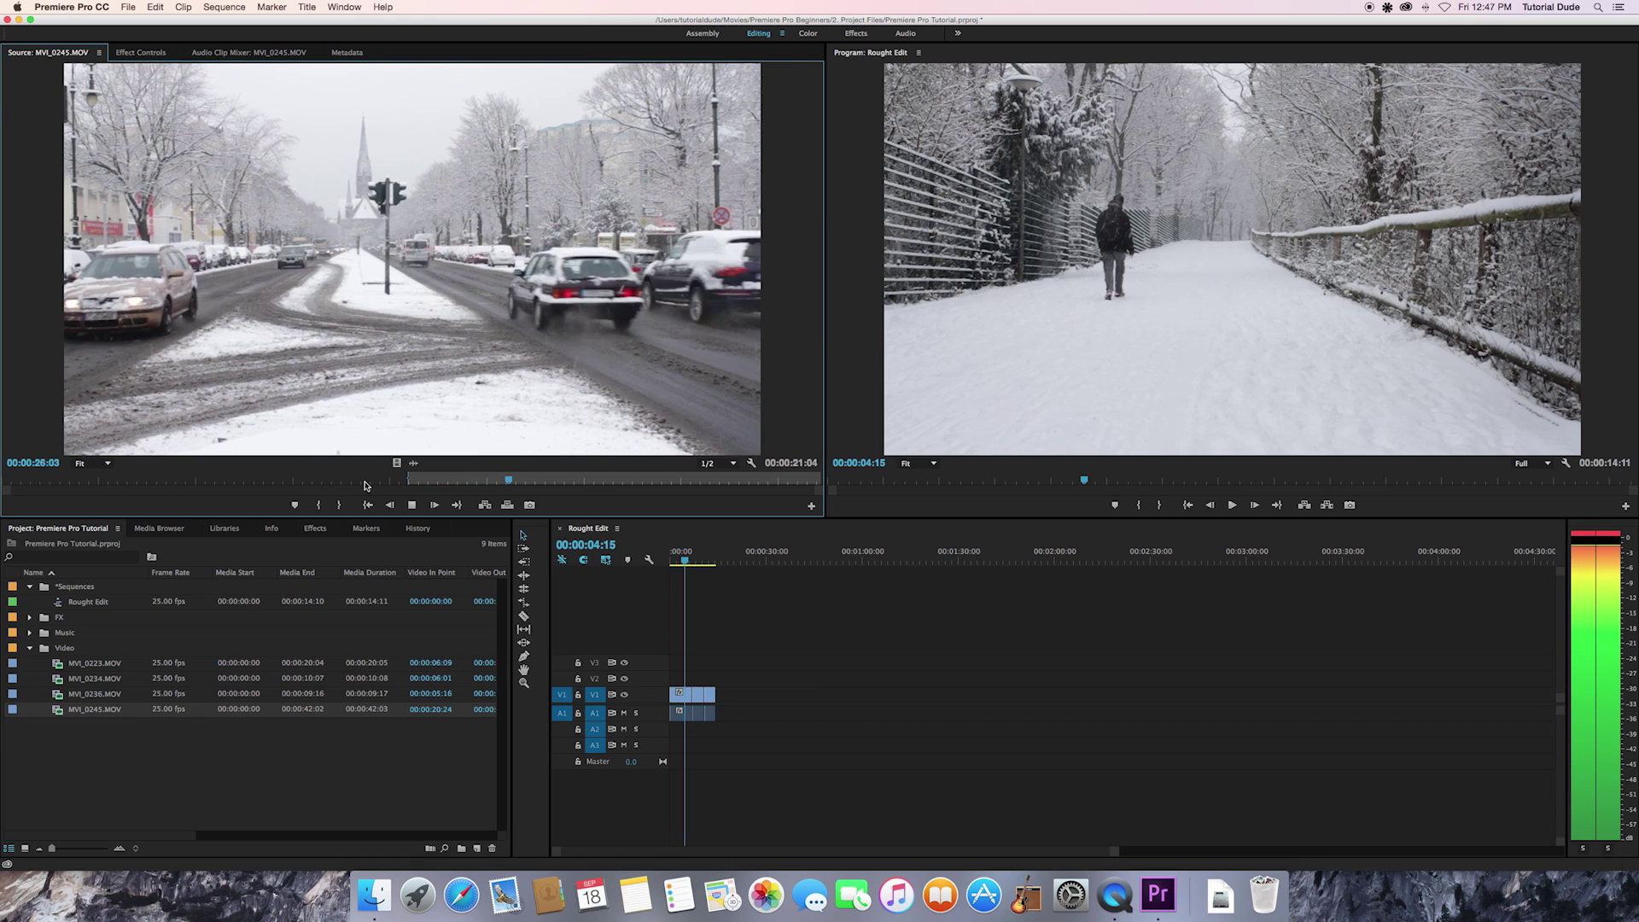
# Mark the Out point of MVI_0245.MOV at 00:00:26:21 and place the section directly after MVI_0236.MOV on V1 and A1
pyautogui.press('space')
pyautogui.press('o')
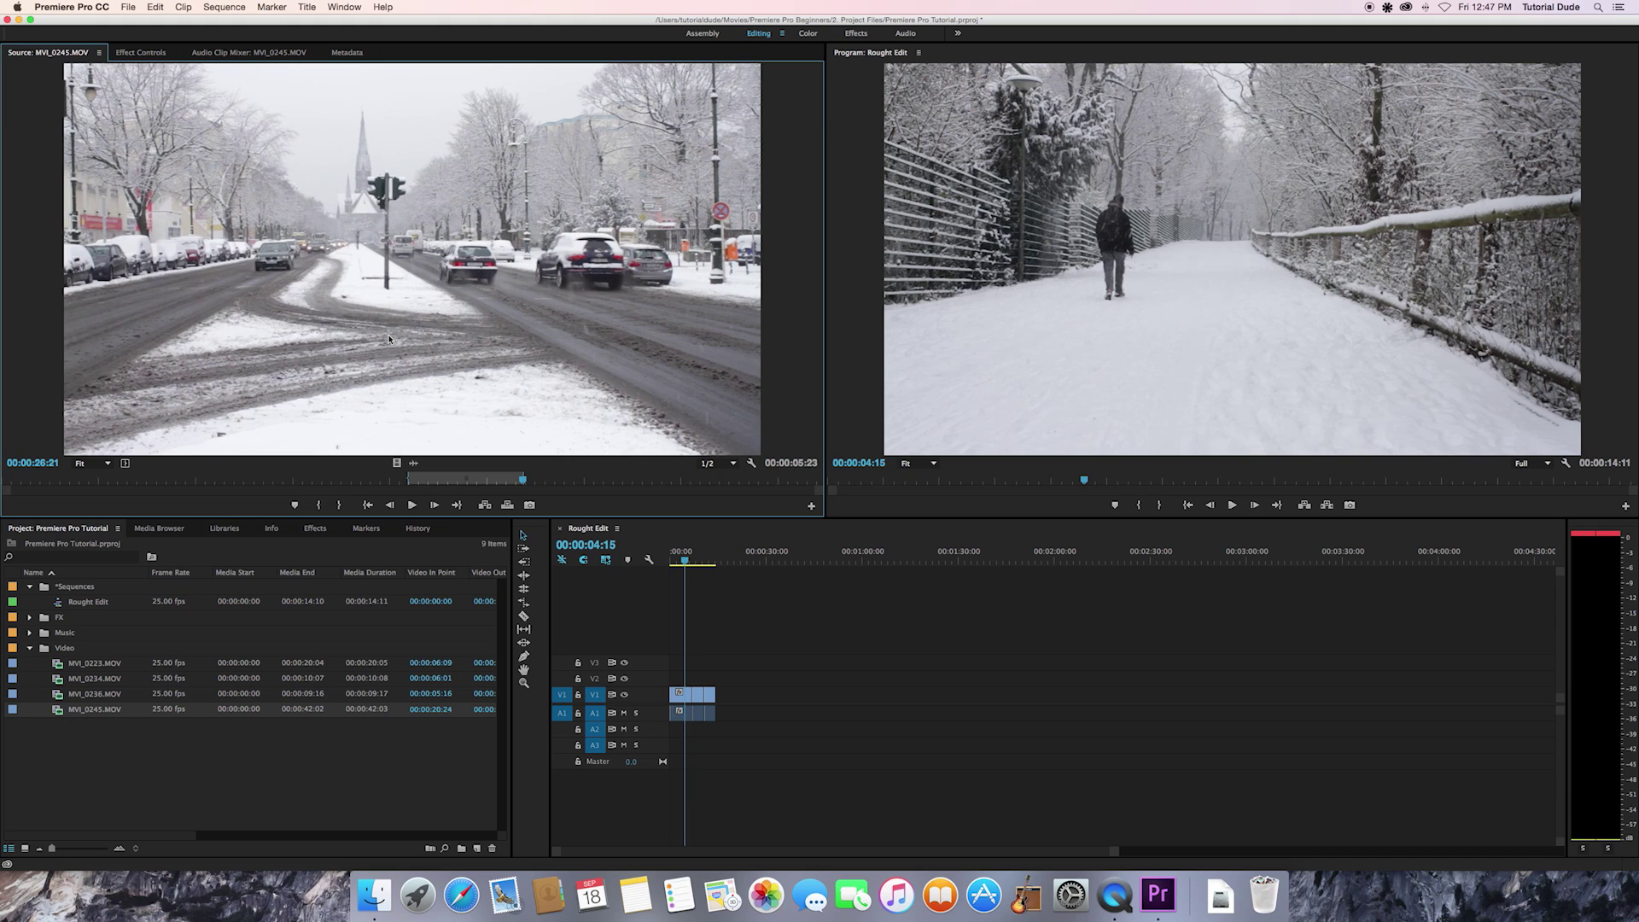
pyautogui.moveTo(389, 339); pyautogui.dragTo(722, 702)
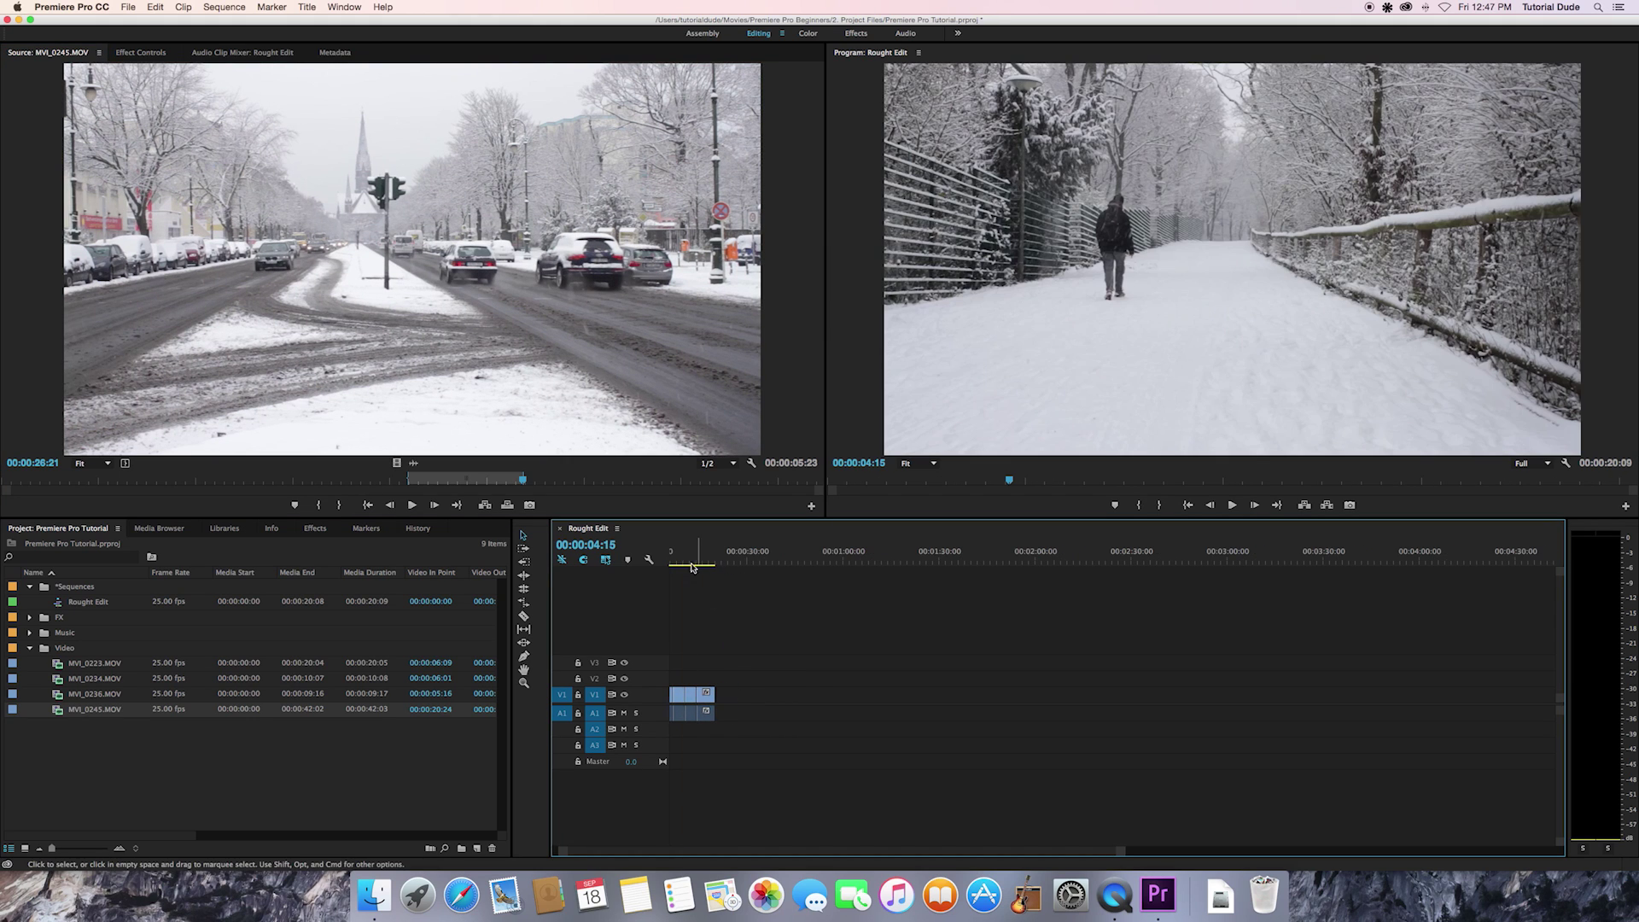
pyautogui.hscroll(-1, 732, 617)
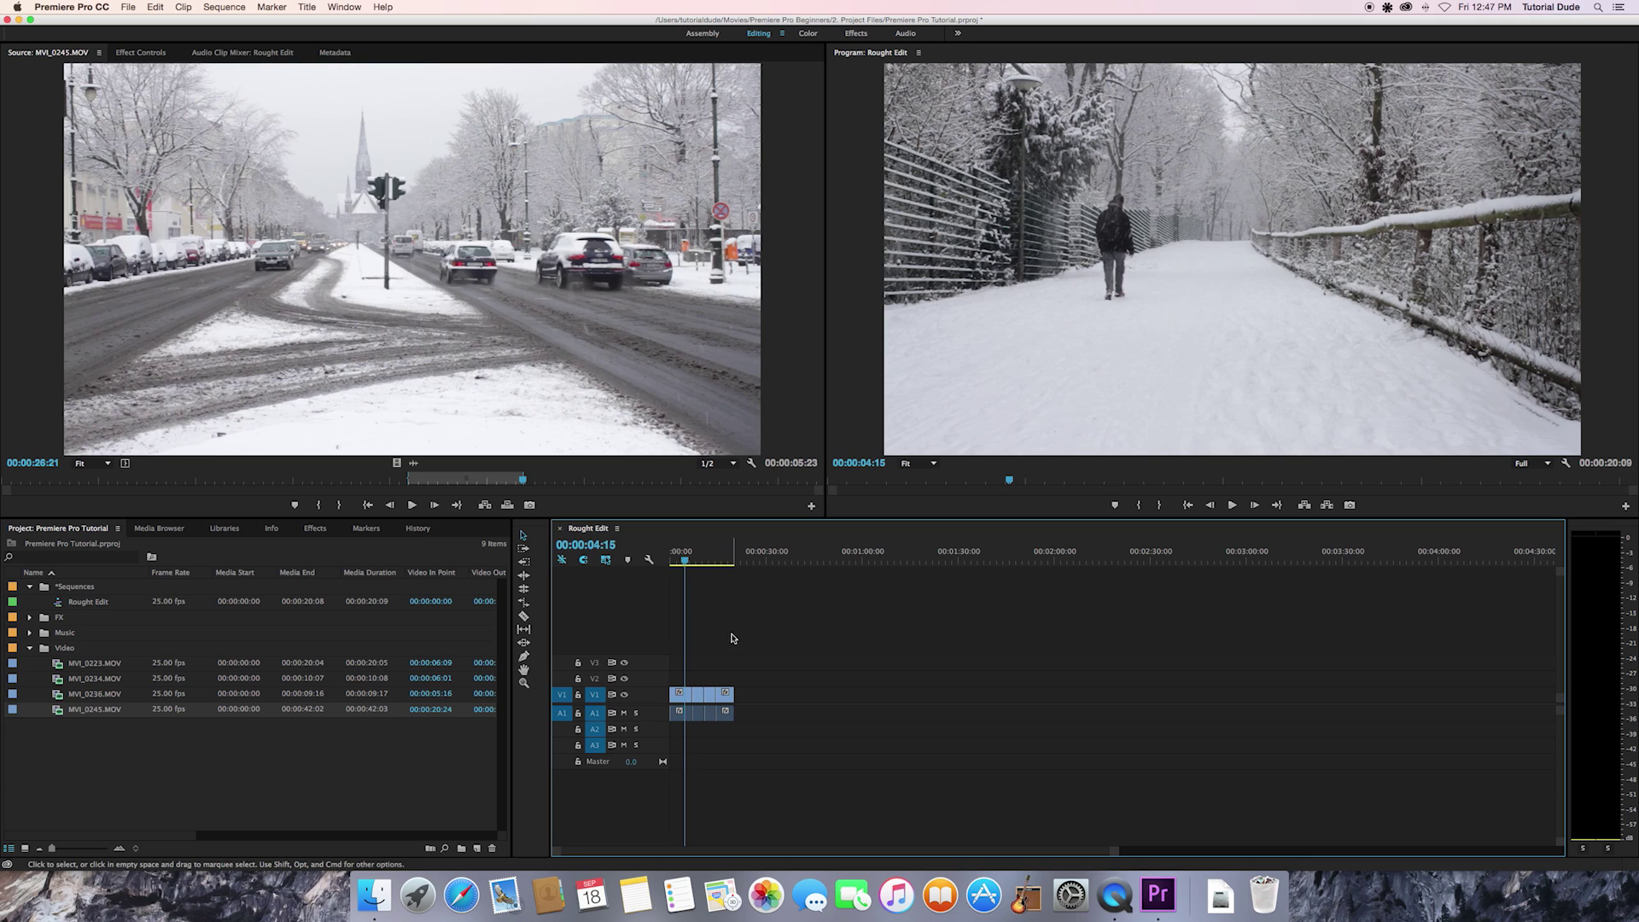
# Return the playhead to the sequence start and zoom the timeline until the four clips nearly fill its width
pyautogui.moveTo(685, 559); pyautogui.dragTo(661, 558)
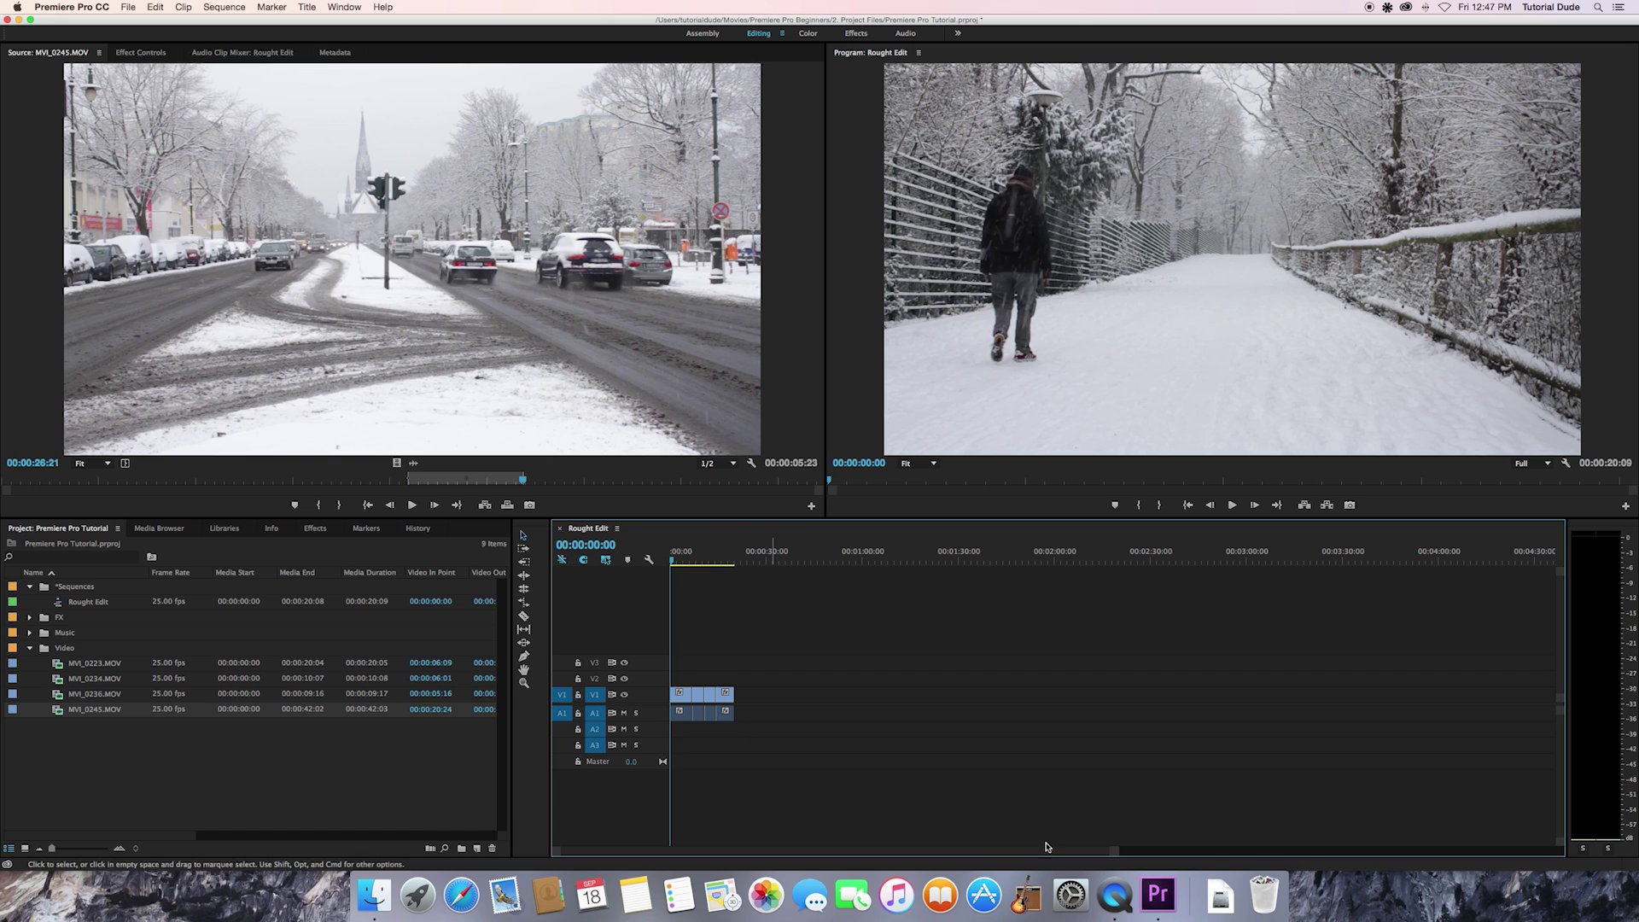
pyautogui.moveTo(1124, 850); pyautogui.dragTo(957, 856)
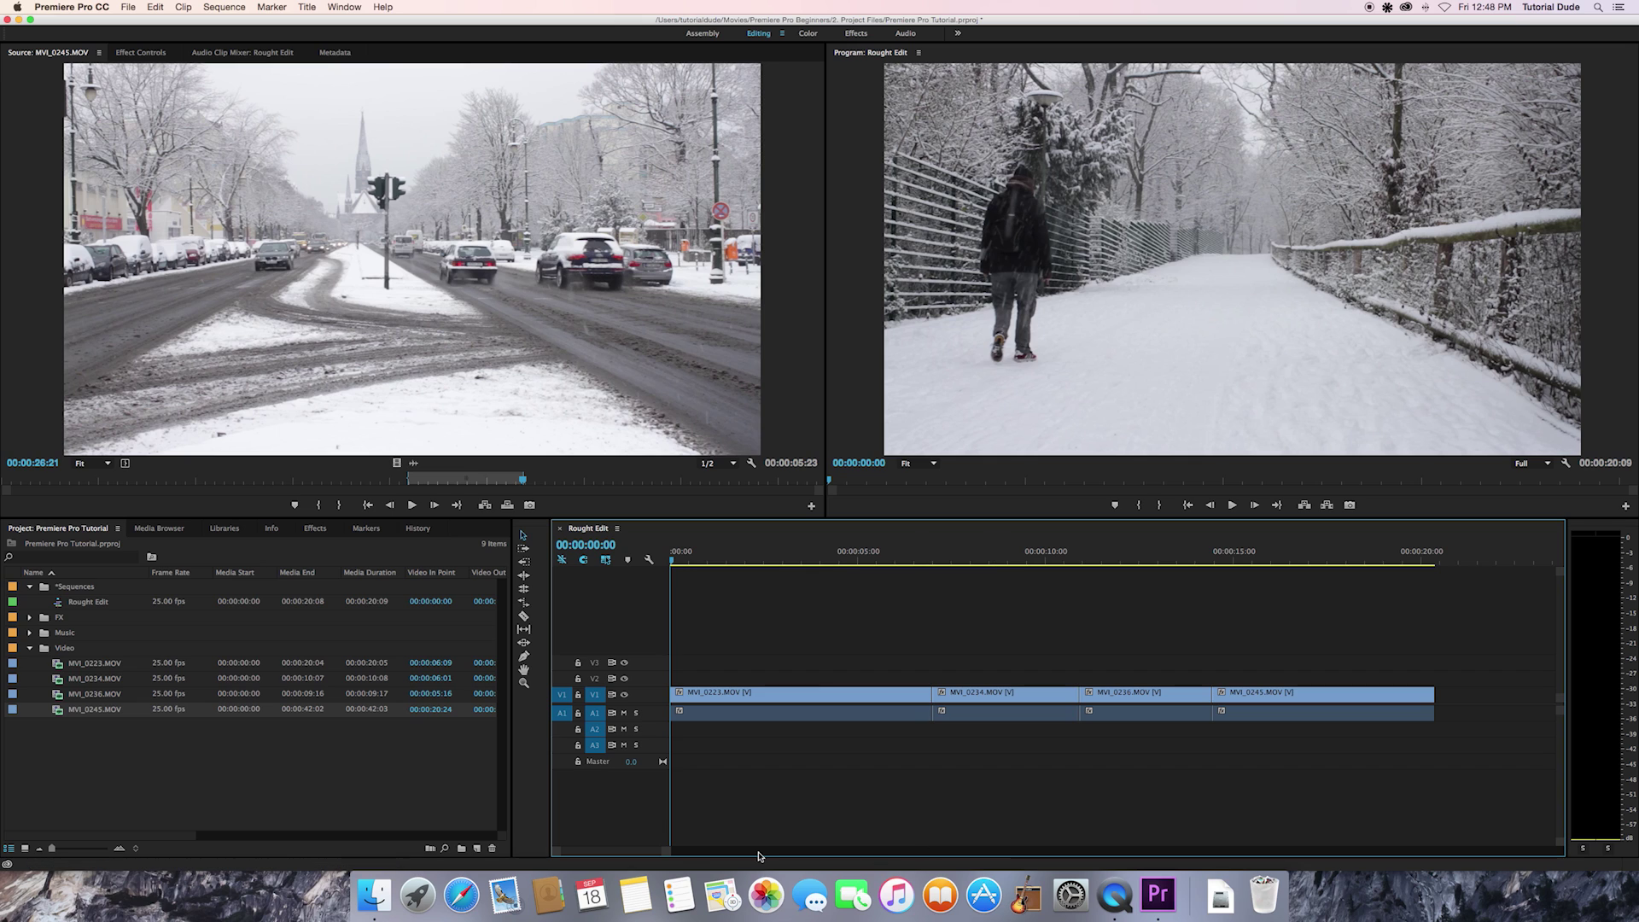
pyautogui.moveTo(699, 854); pyautogui.dragTo(744, 855)
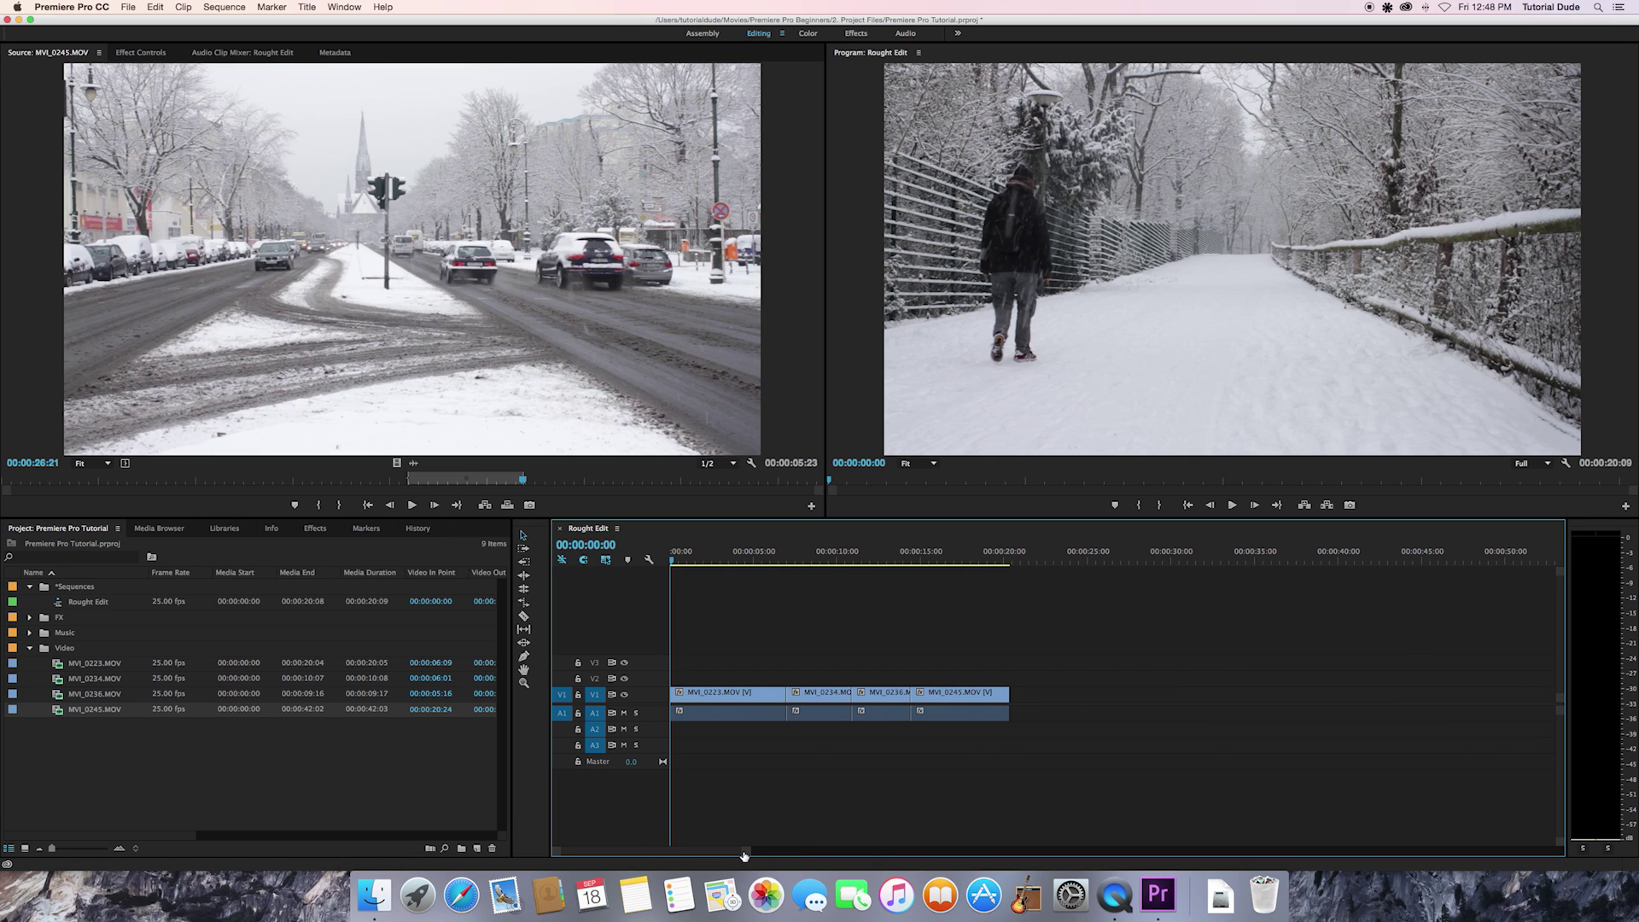
pyautogui.press('super+equal')
pyautogui.press('super+equal')
pyautogui.press('super+minus')
pyautogui.press('super+minus')
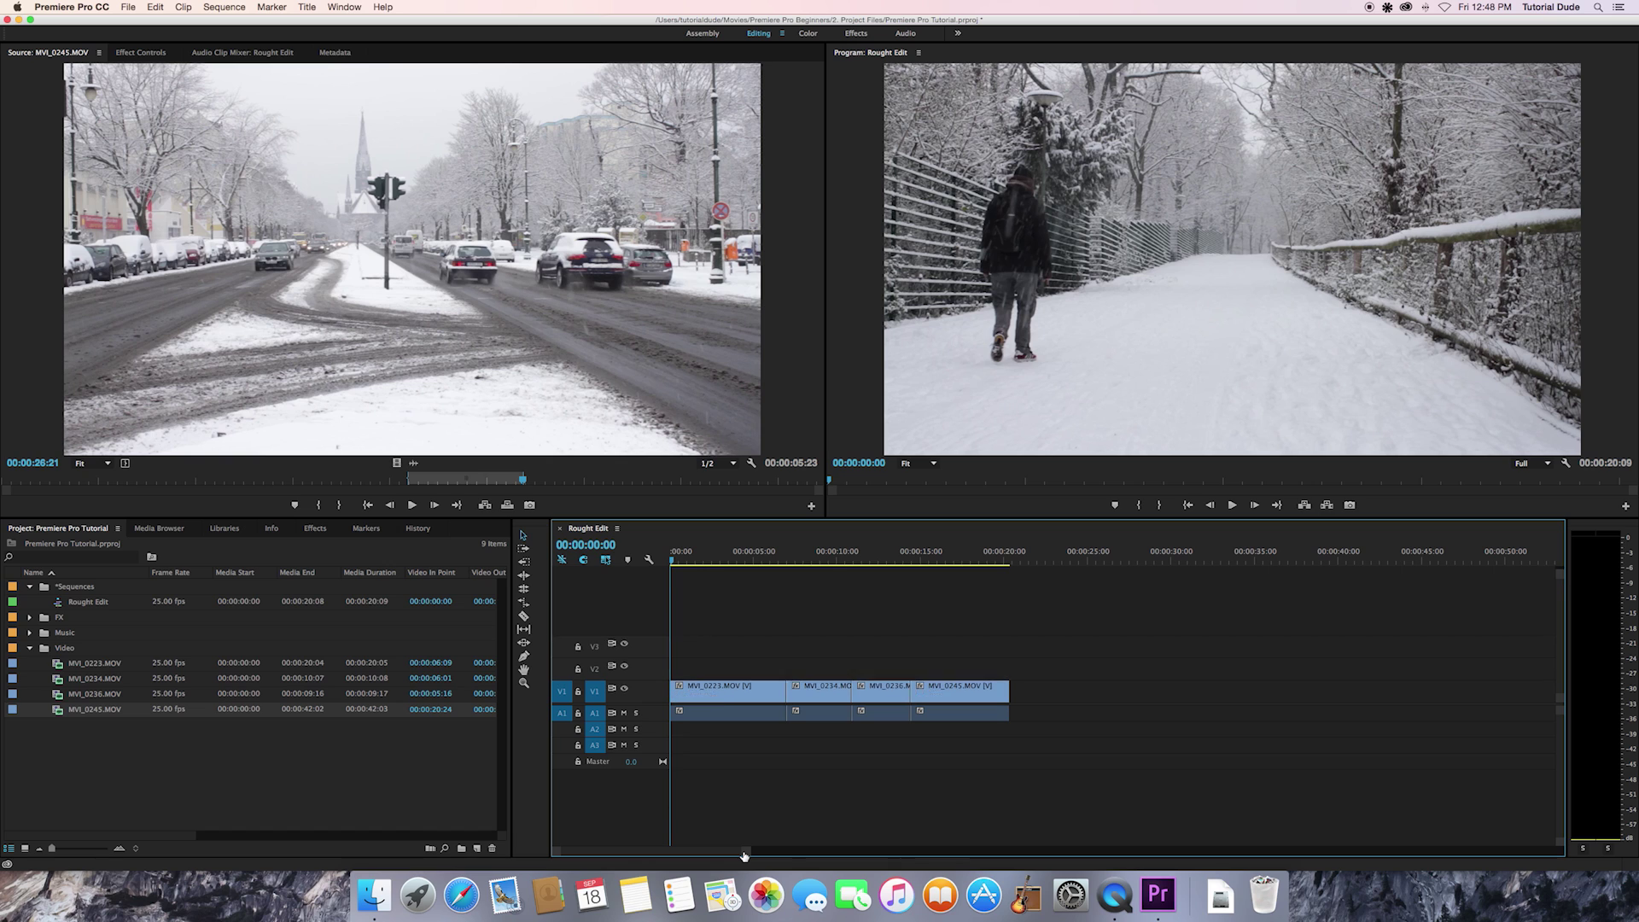
pyautogui.moveTo(751, 856); pyautogui.dragTo(715, 856)
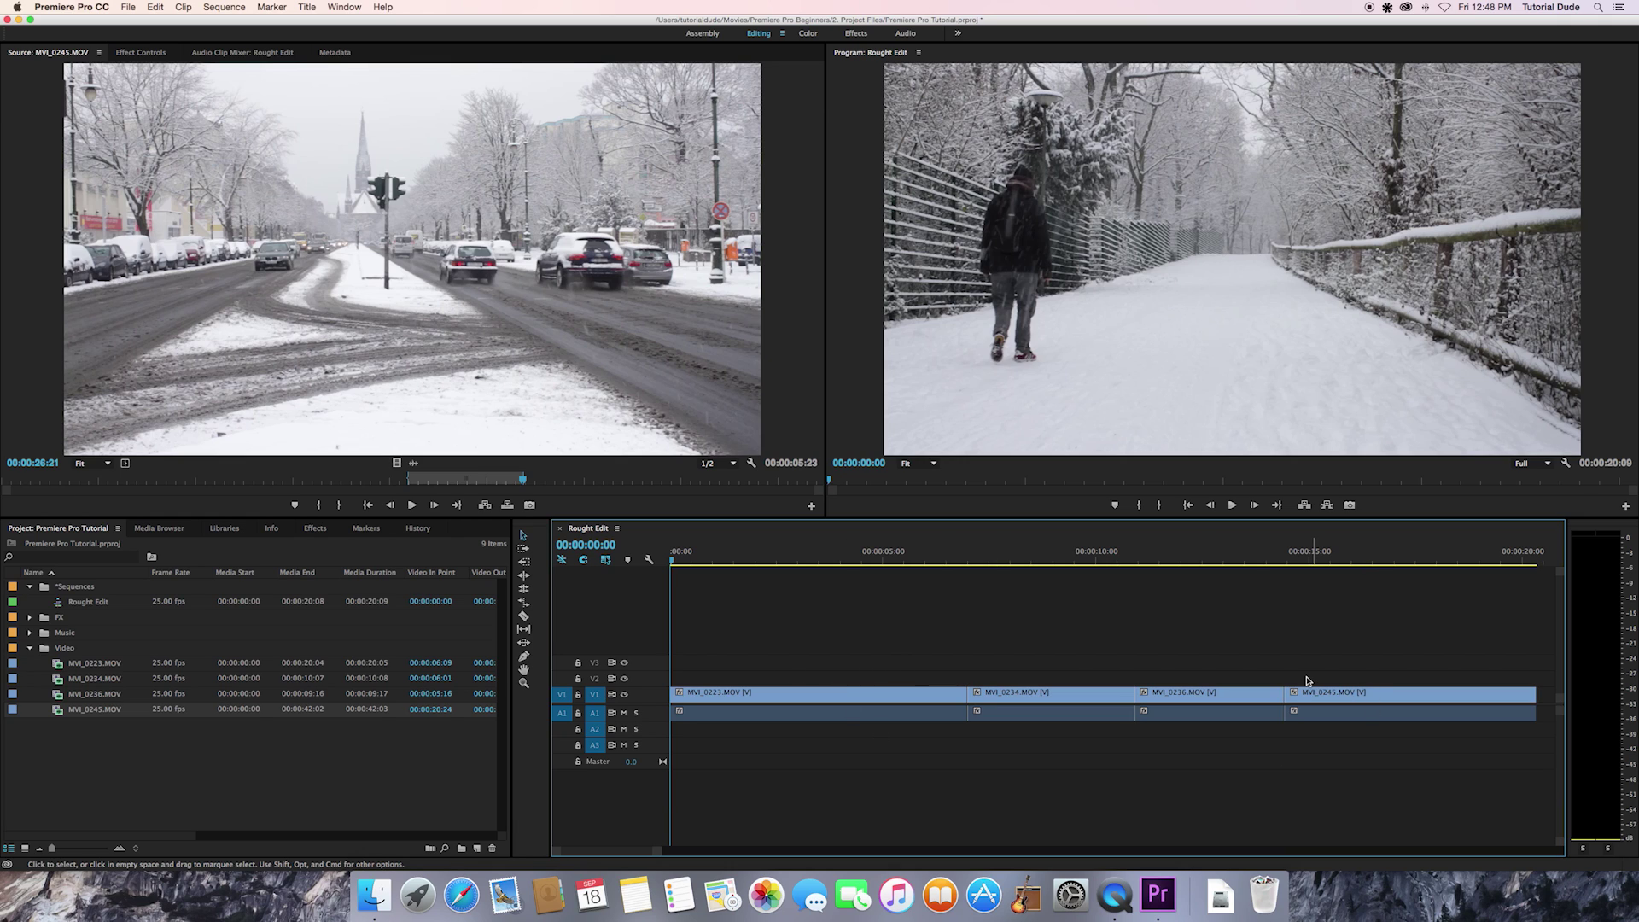
# Expand the V1 and A1 tracks to show the clips' video thumbnails and audio waveforms
pyautogui.doubleClick(650, 700)
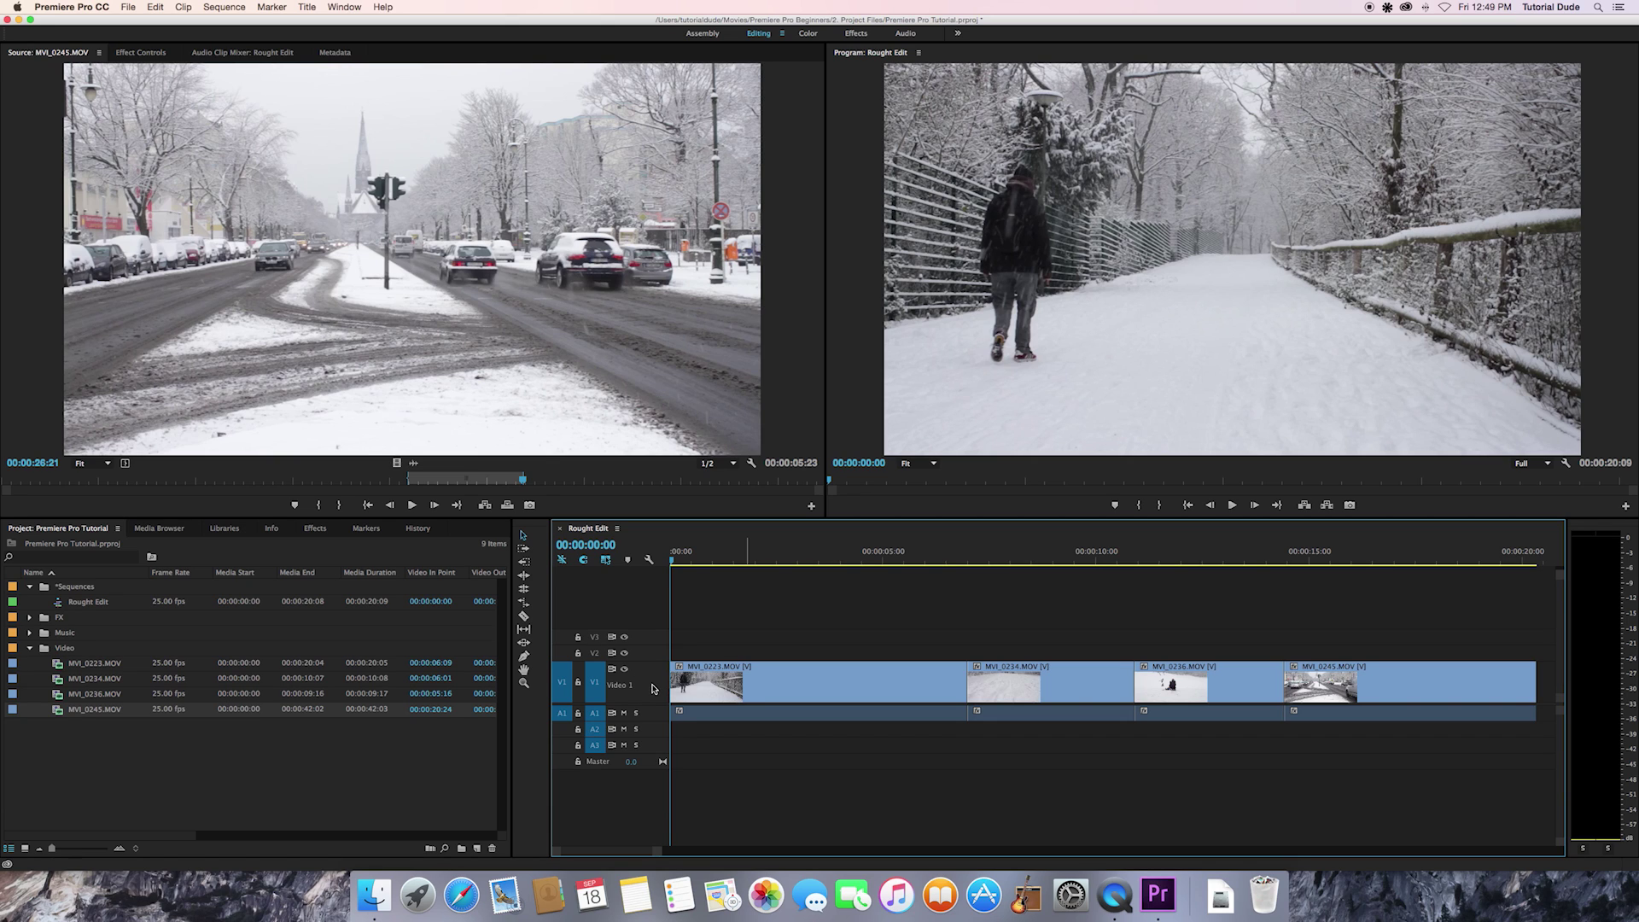
pyautogui.doubleClick(653, 688)
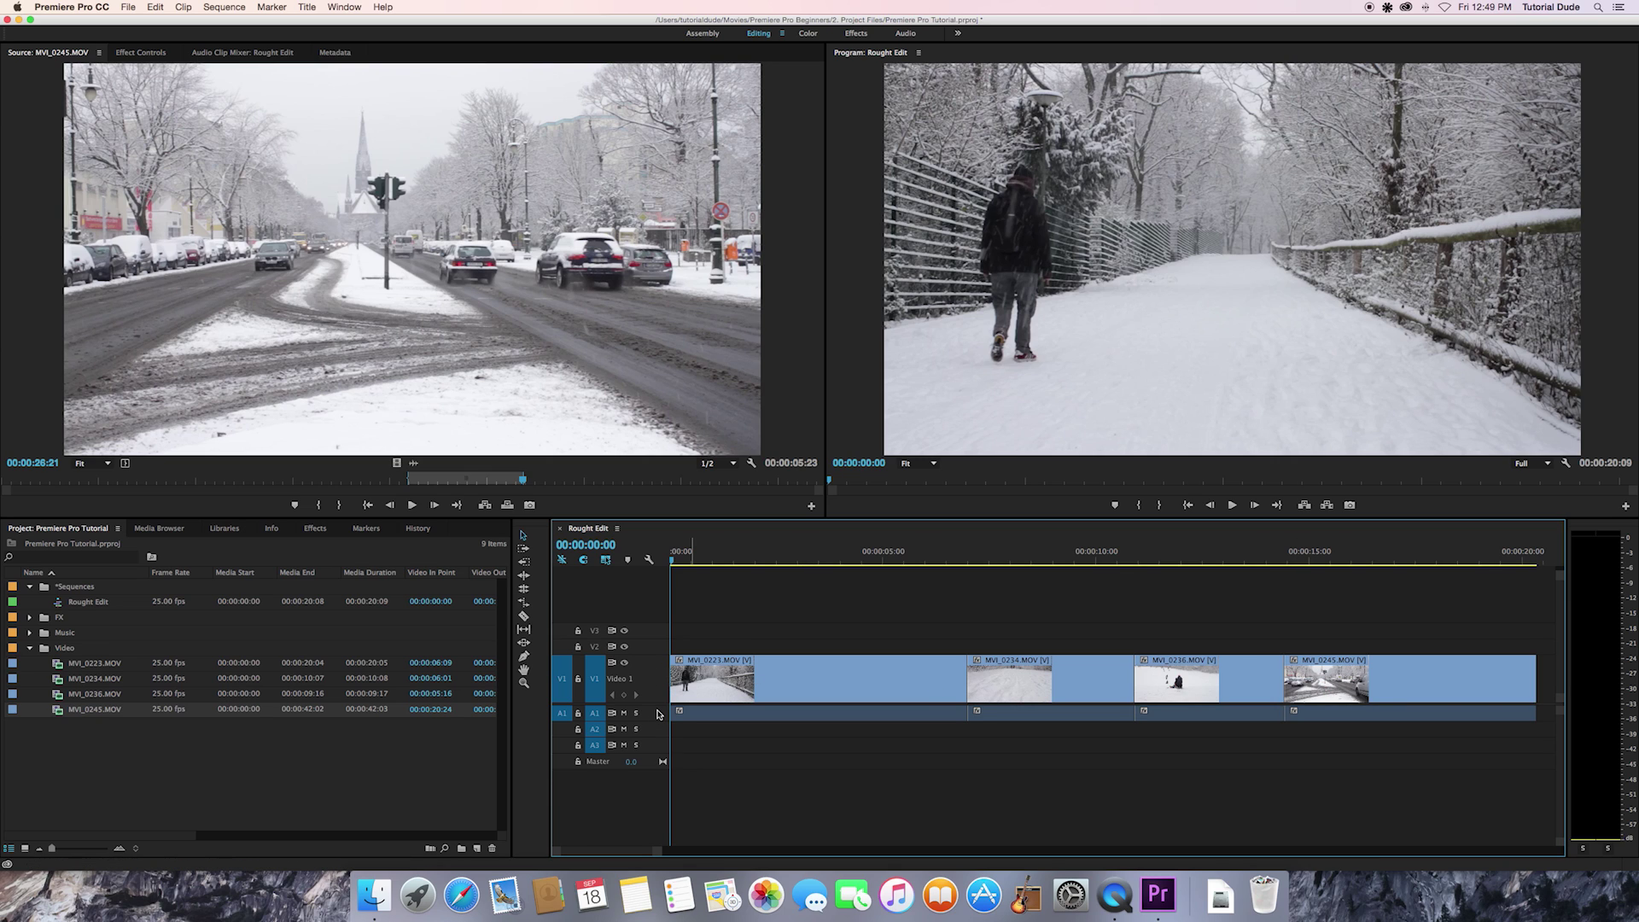
pyautogui.doubleClick(657, 714)
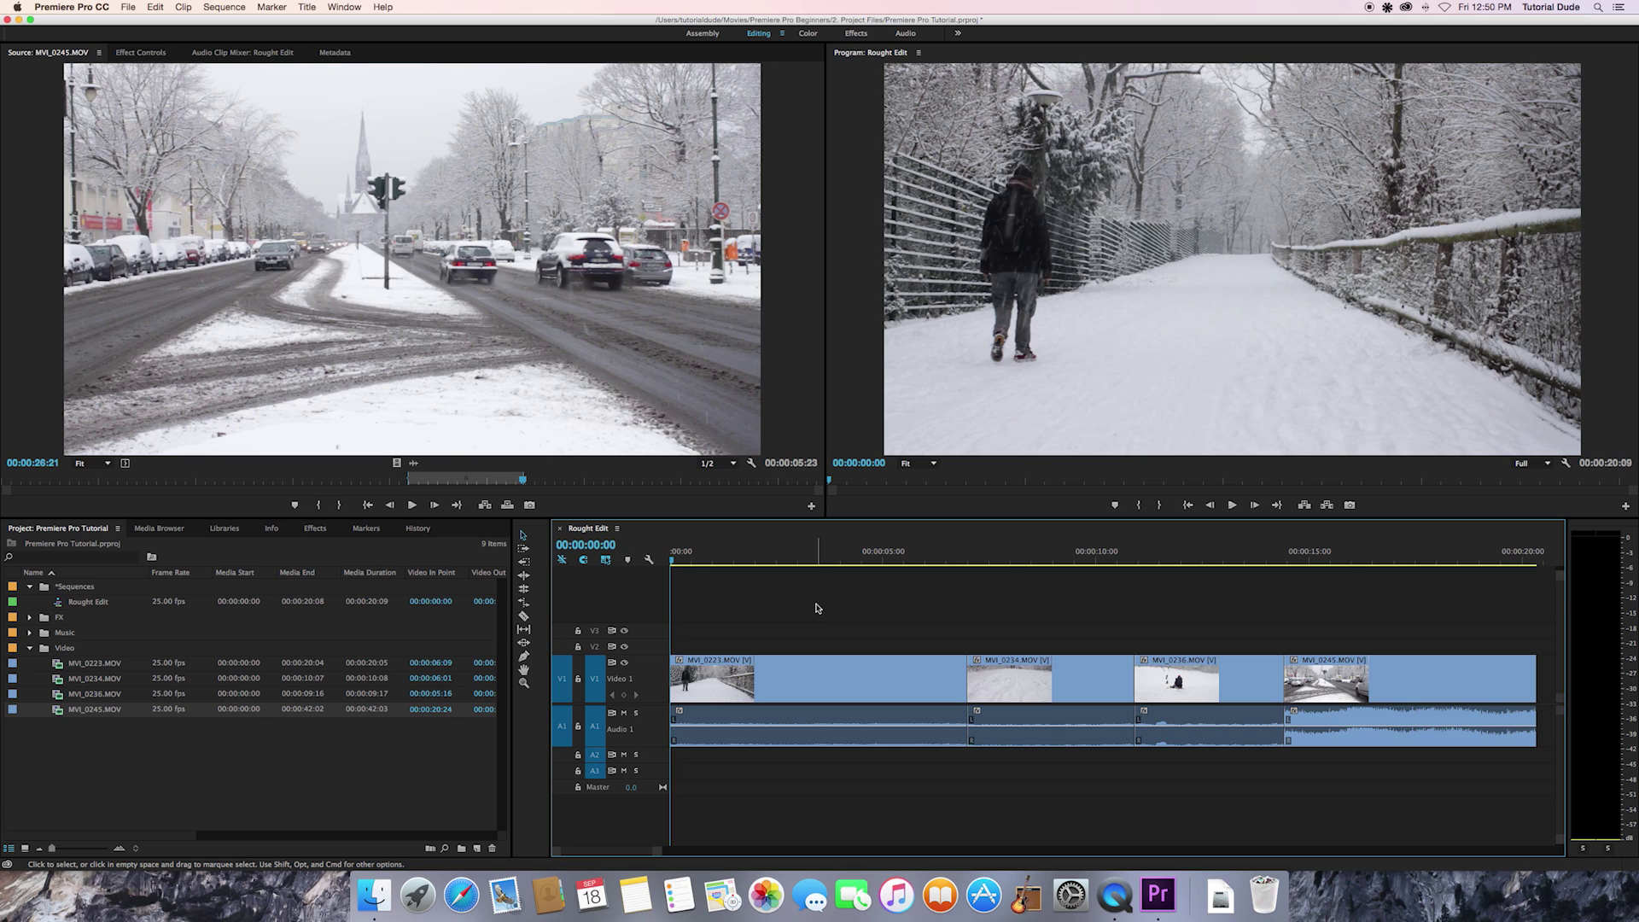
# Play across the cut from MVI_0223.MOV to MVI_0234.MOV, park the playhead at 00:00:07:11, and select the MVI_0234.MOV clip
pyautogui.click(891, 556)
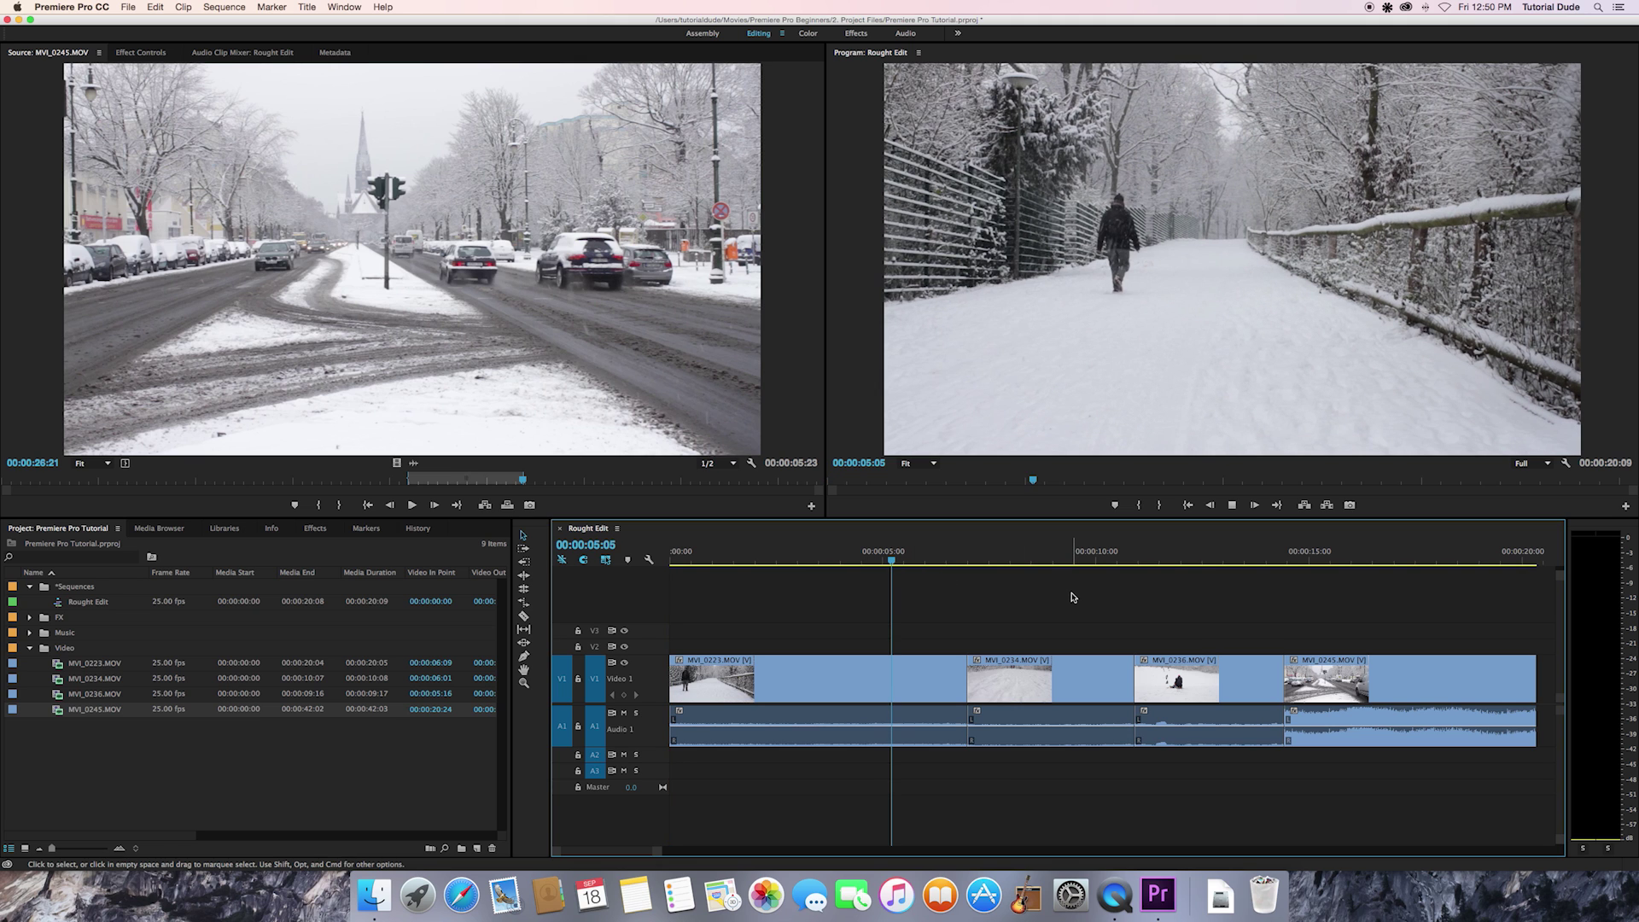
pyautogui.press('space')
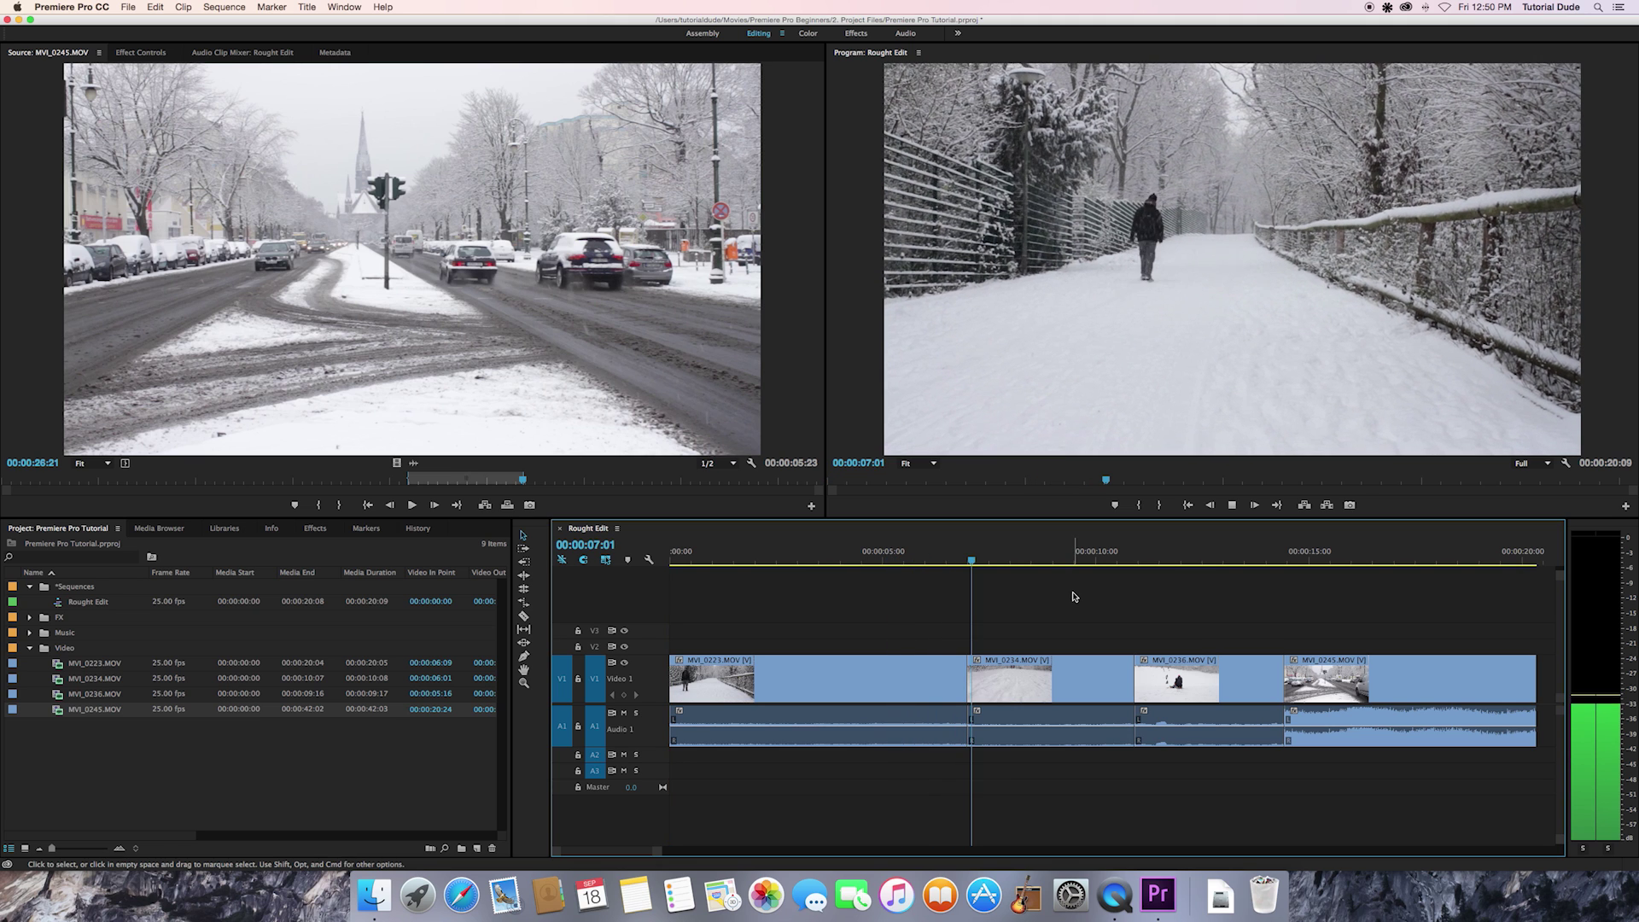
pyautogui.press('space')
pyautogui.click(957, 557)
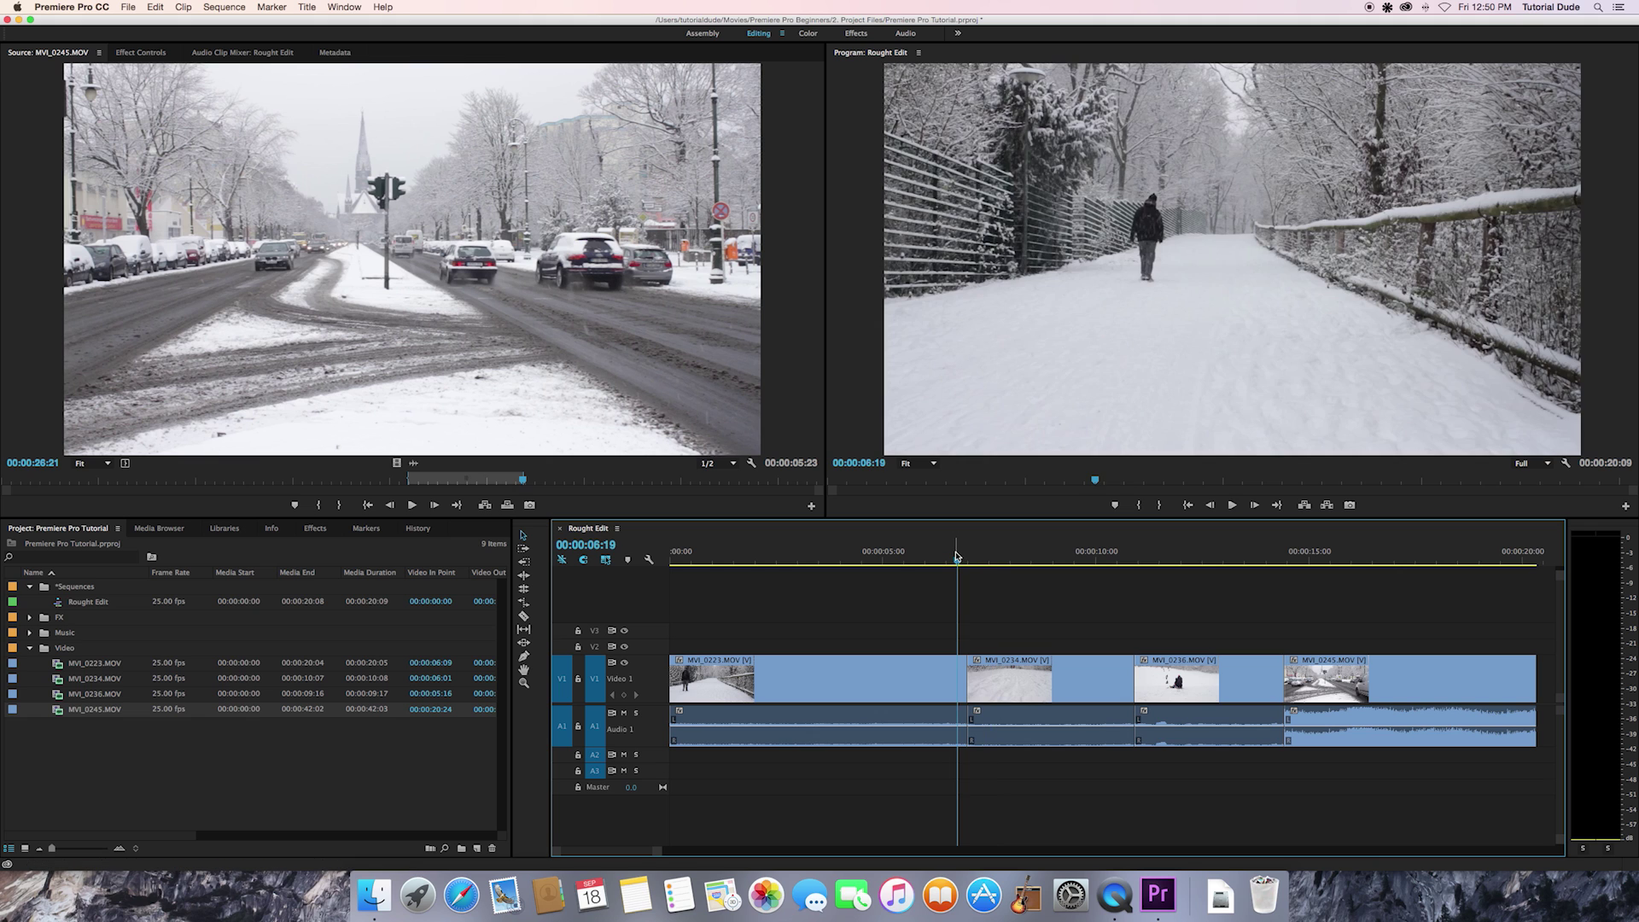
pyautogui.press('space')
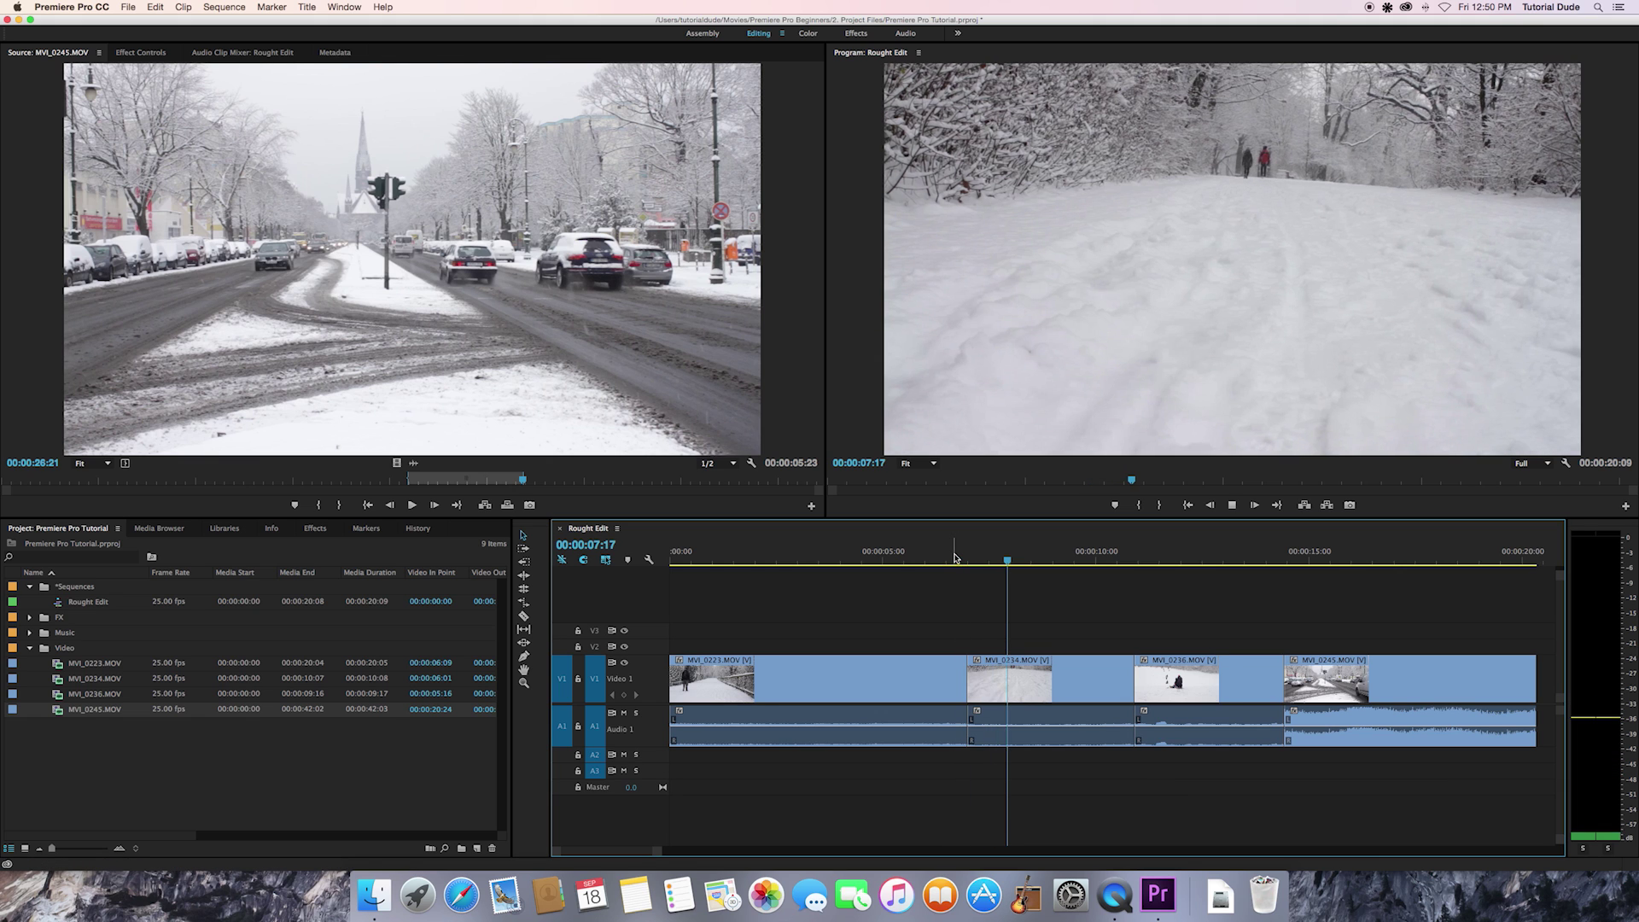
pyautogui.moveTo(1010, 561); pyautogui.dragTo(989, 565)
pyautogui.click(1025, 679)
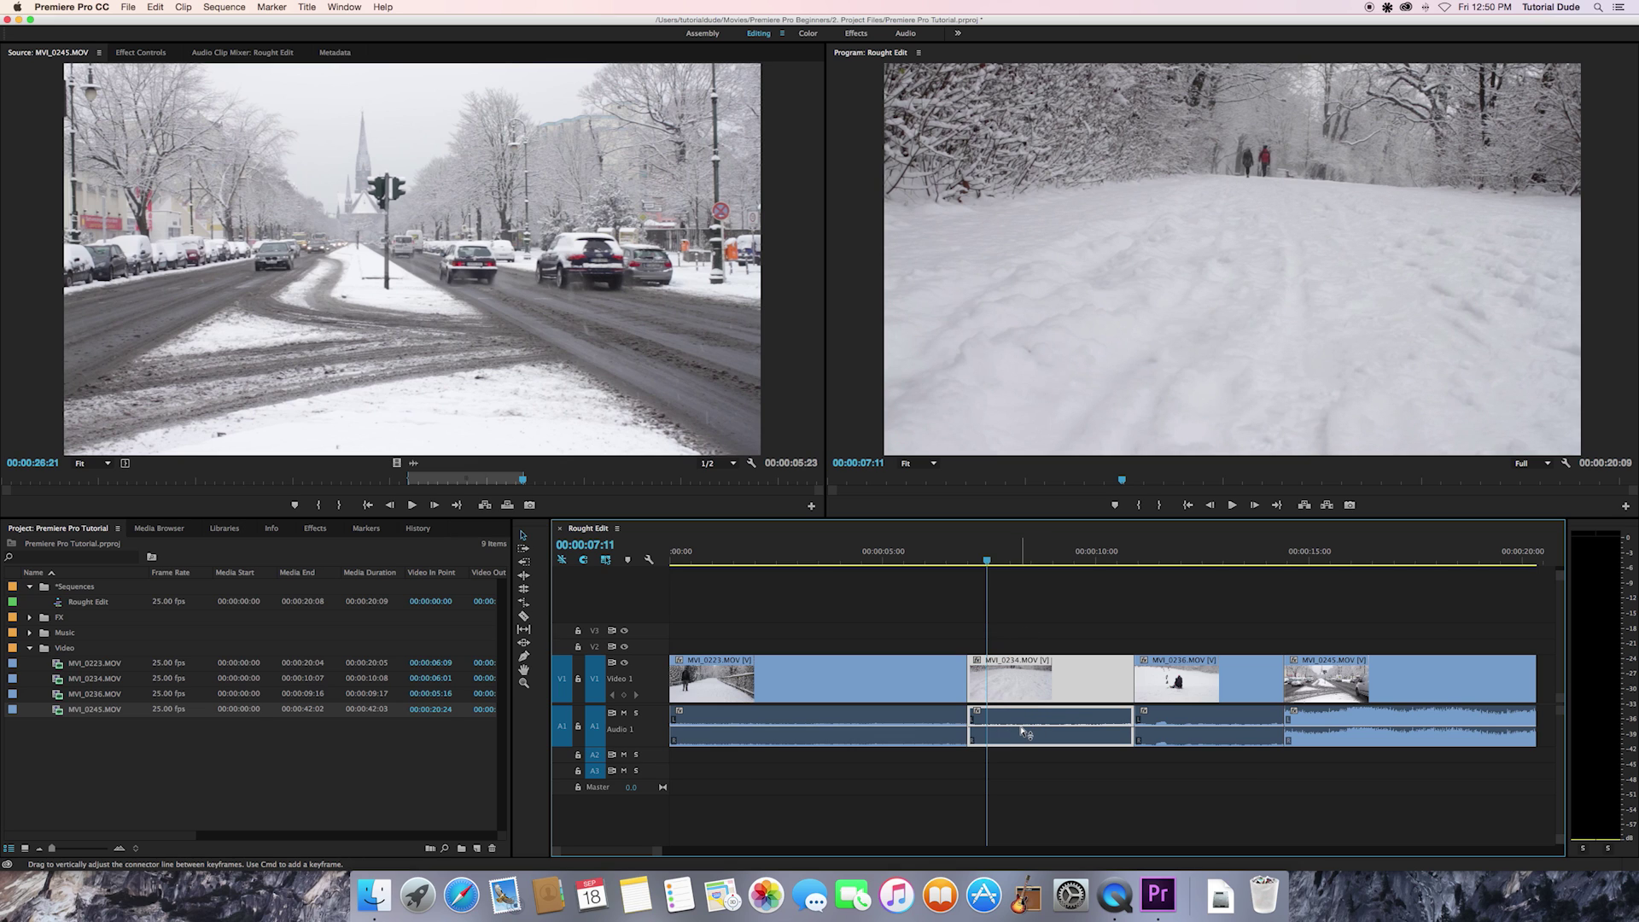
pyautogui.click(160, 6)
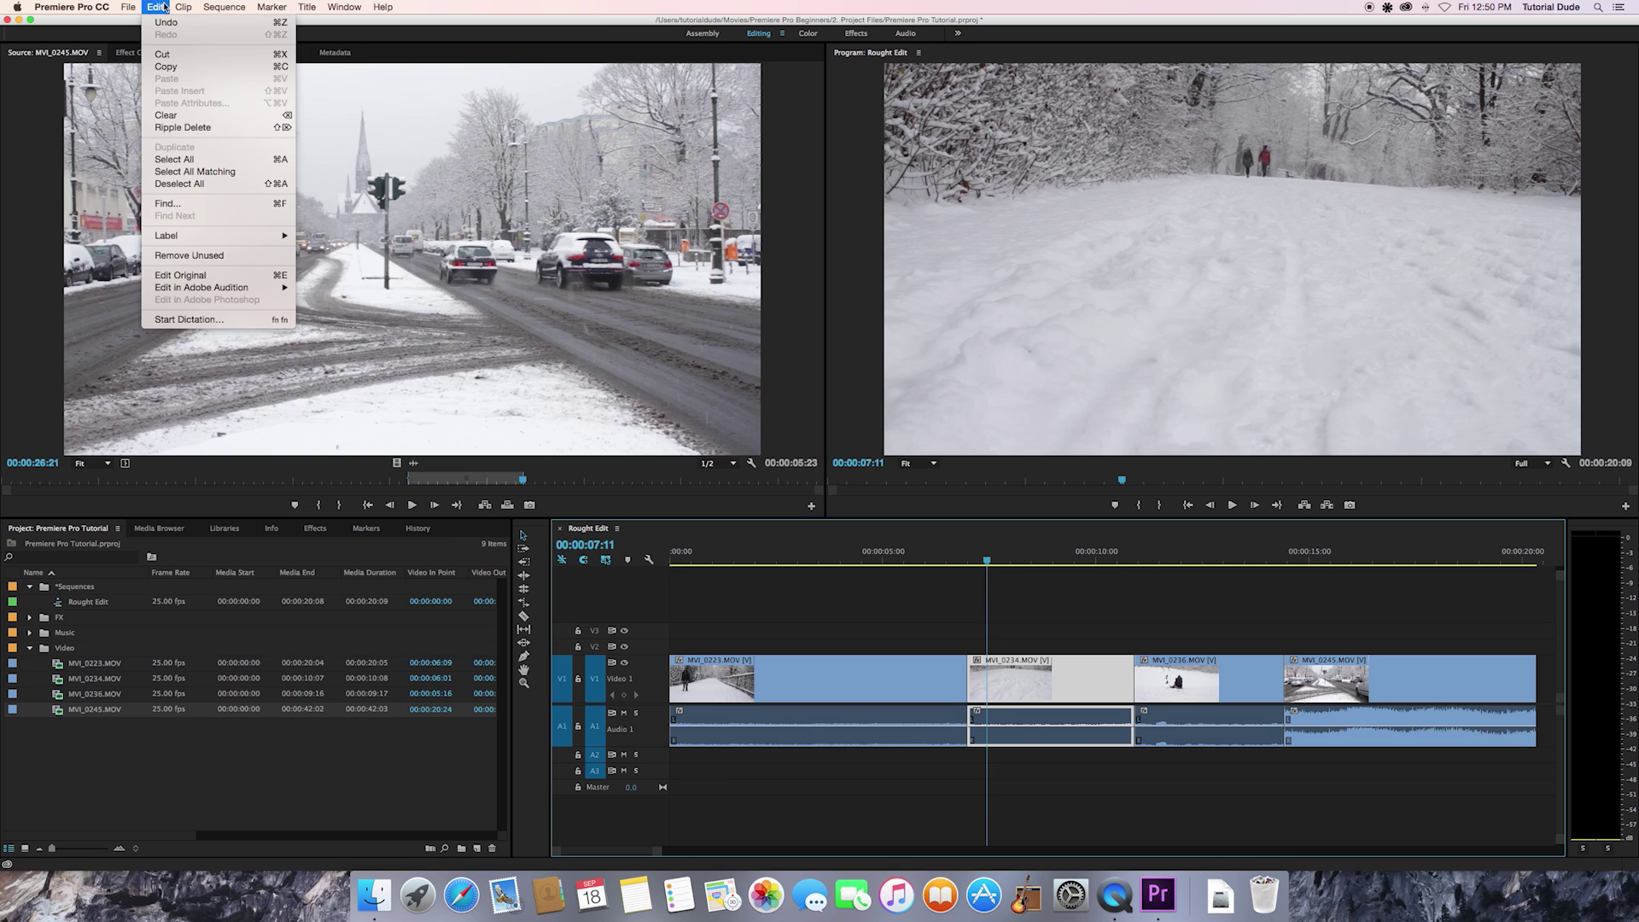
pyautogui.moveTo(182, 8)
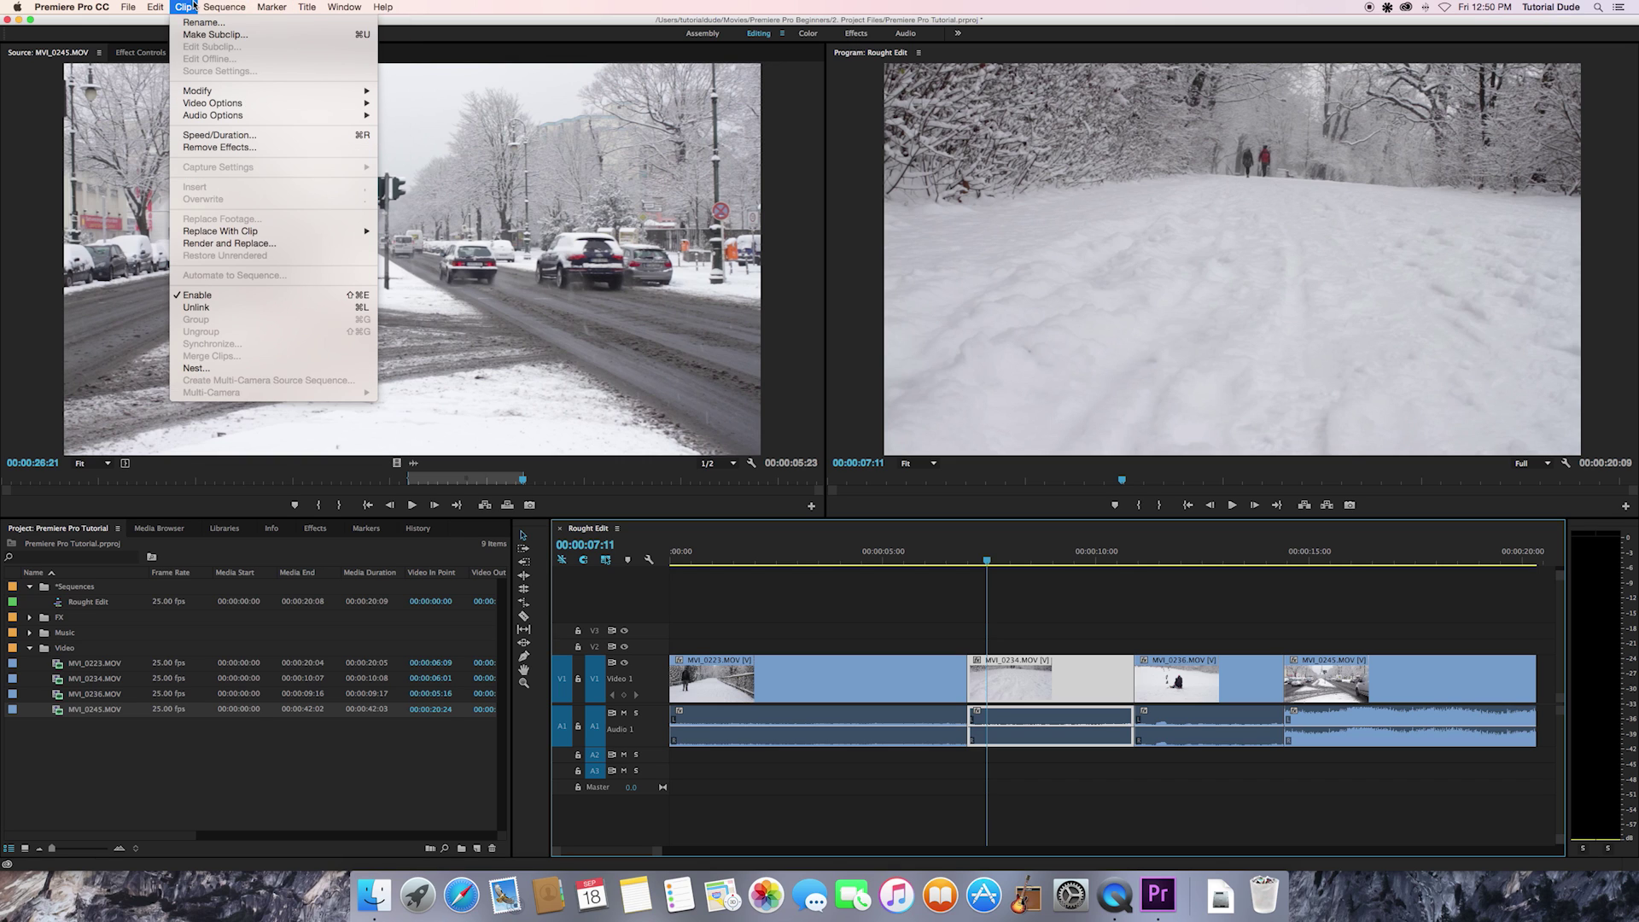
pyautogui.click(781, 525)
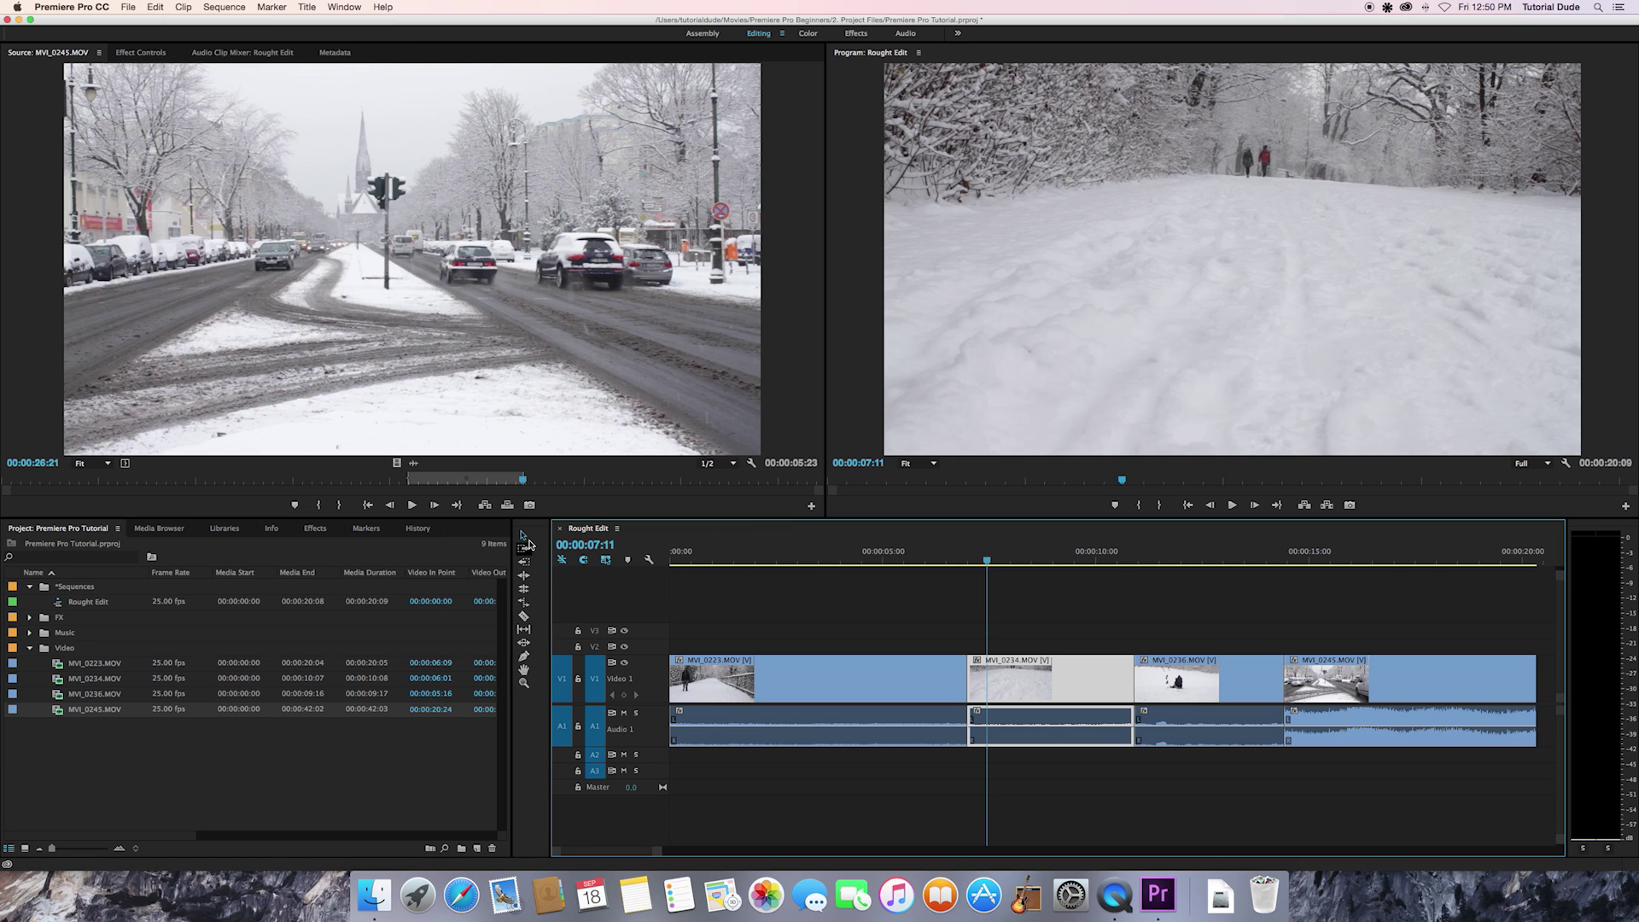
# Split the MVI_0234.MOV clip on V1 and A1 at 00:00:07:11 with the Razor tool
pyautogui.click(524, 616)
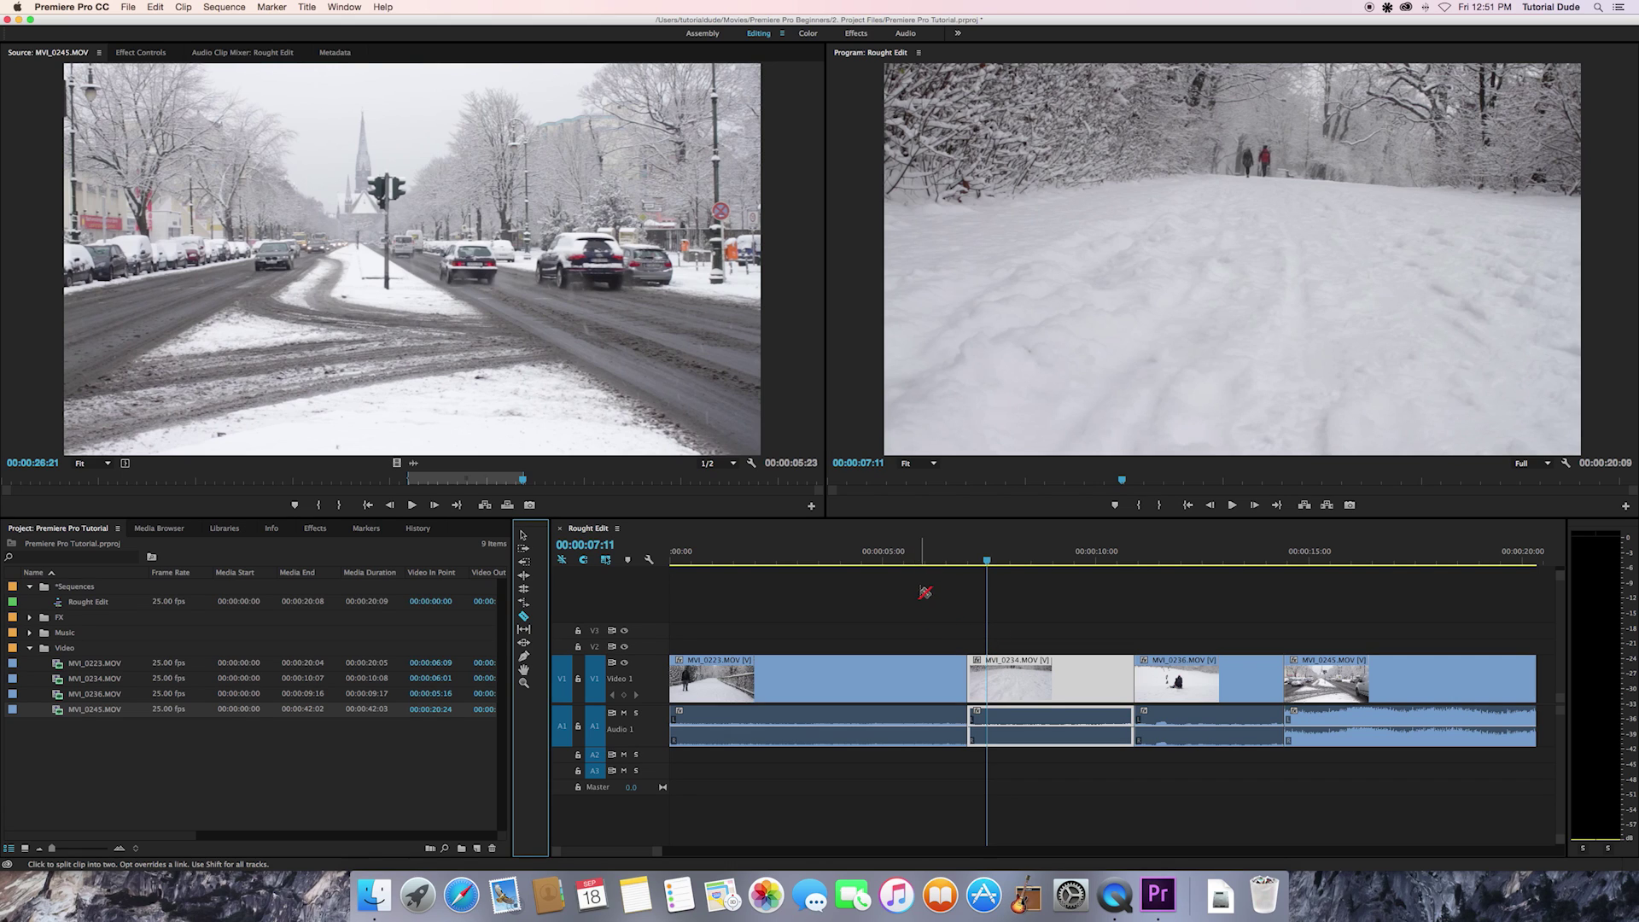
pyautogui.click(988, 680)
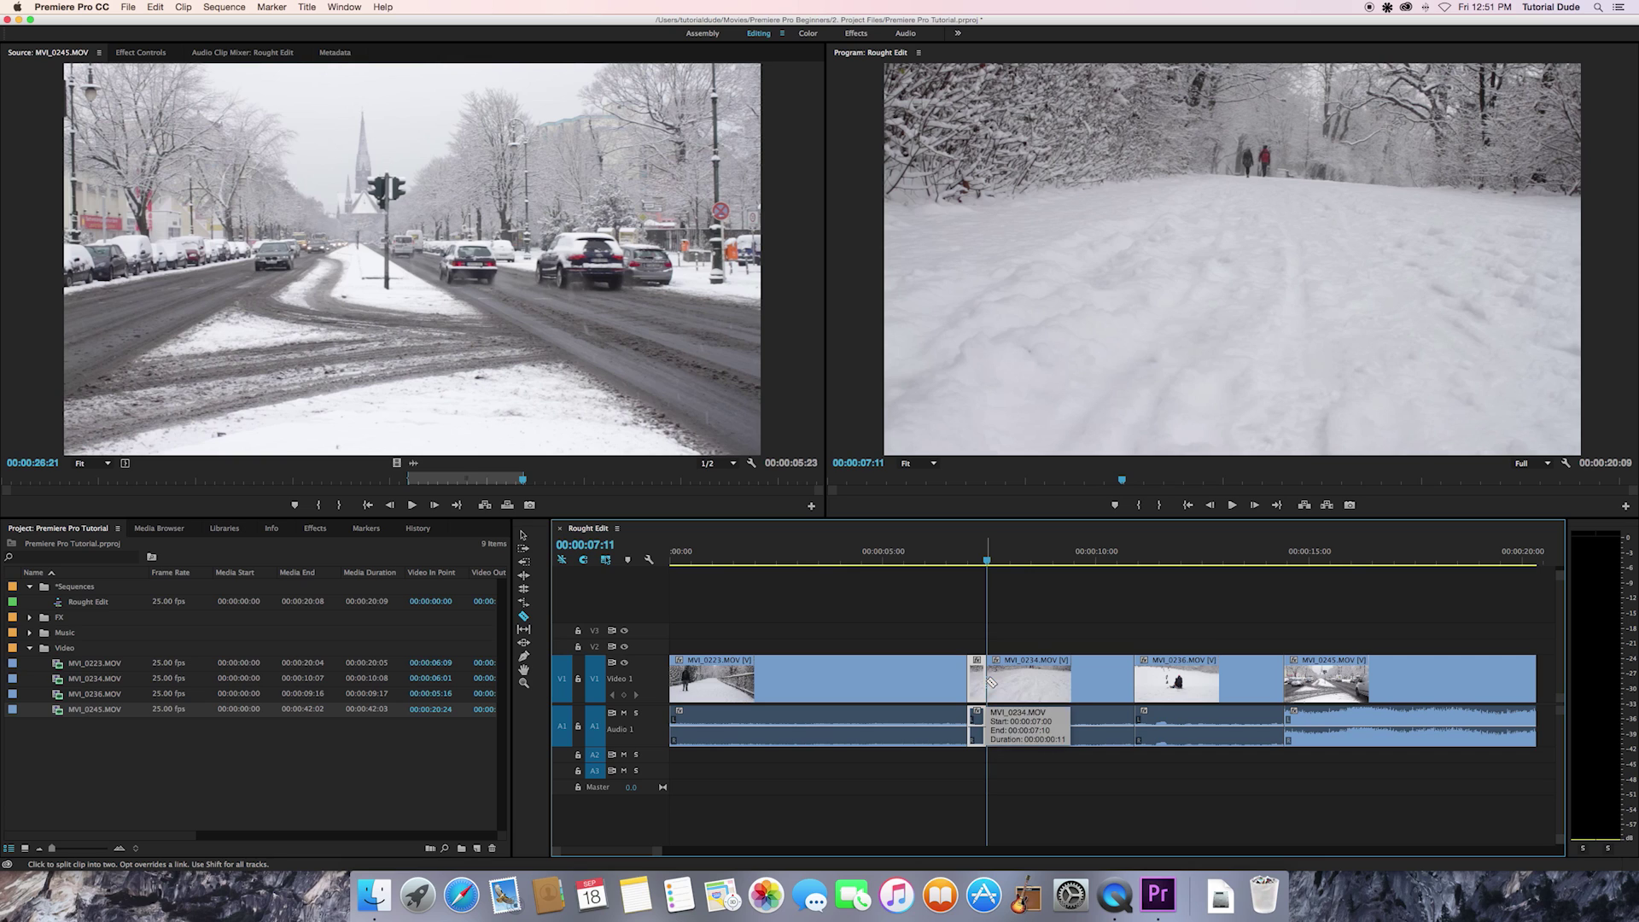
pyautogui.press('a')
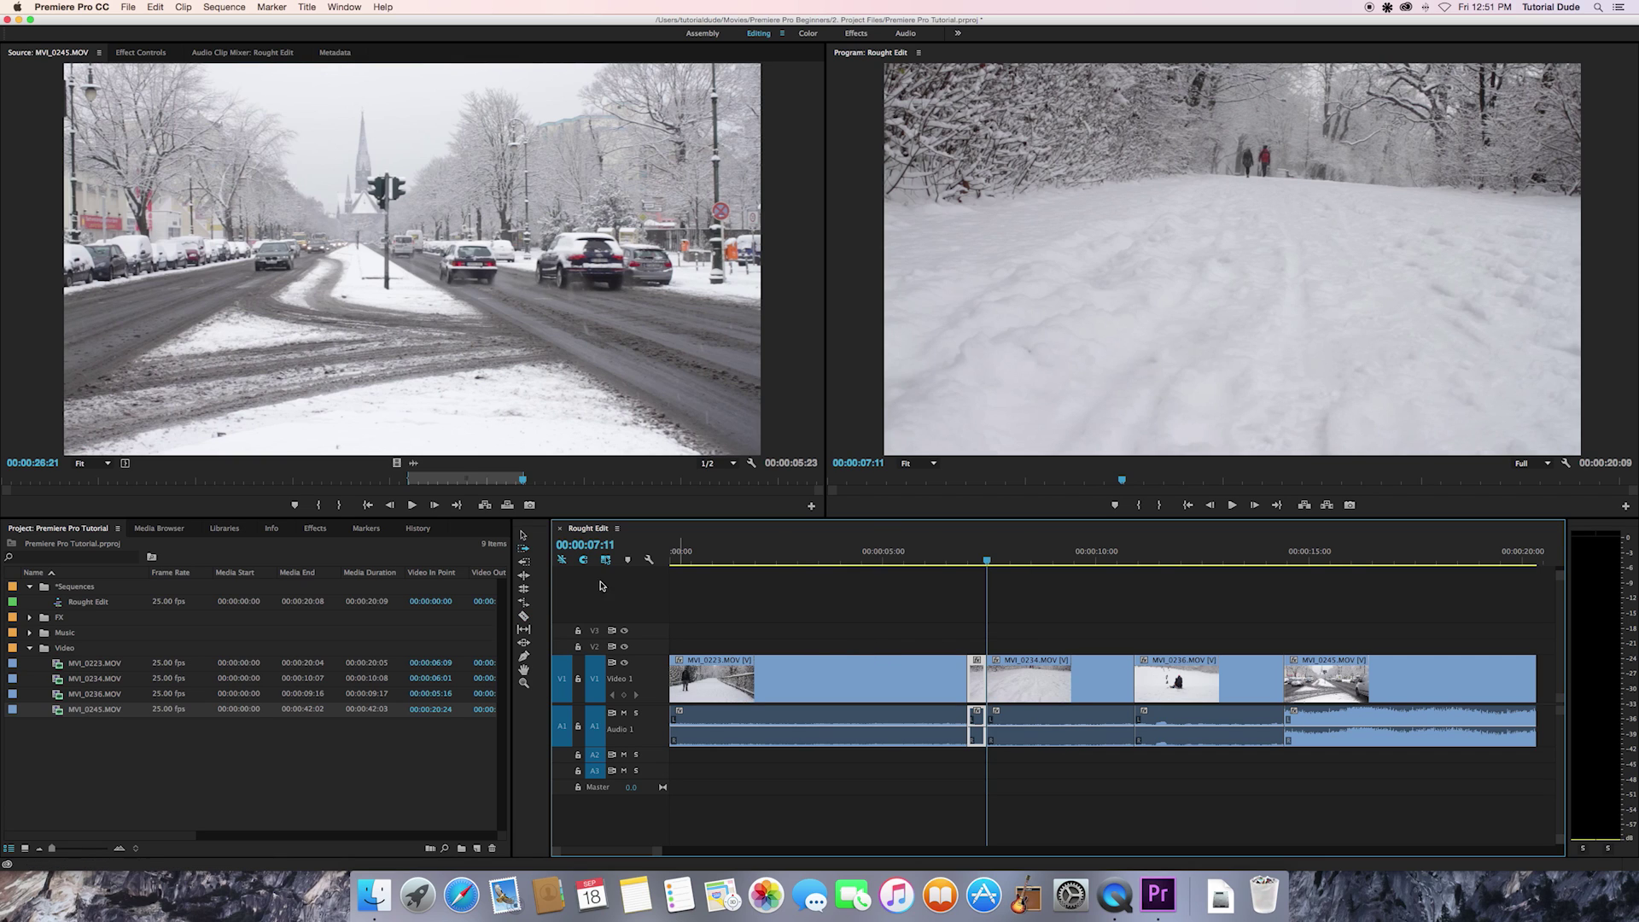
# Switch to the Selection tool and delete the short piece of MVI_0234.MOV before the split, without closing the gap
pyautogui.click(523, 535)
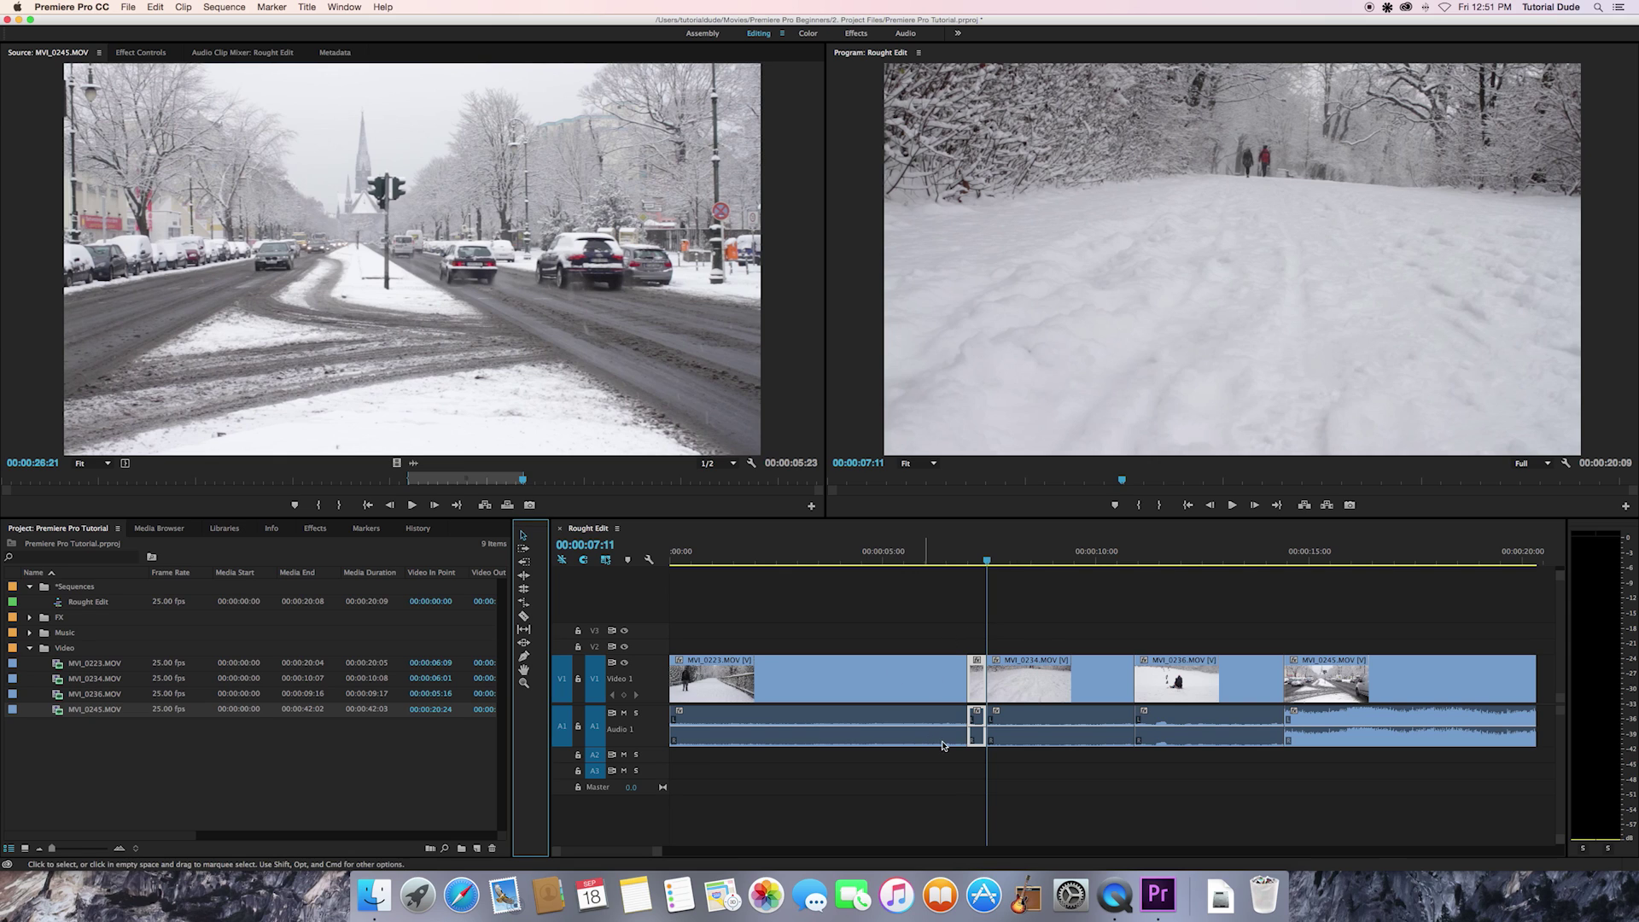
pyautogui.click(1036, 693)
pyautogui.click(976, 648)
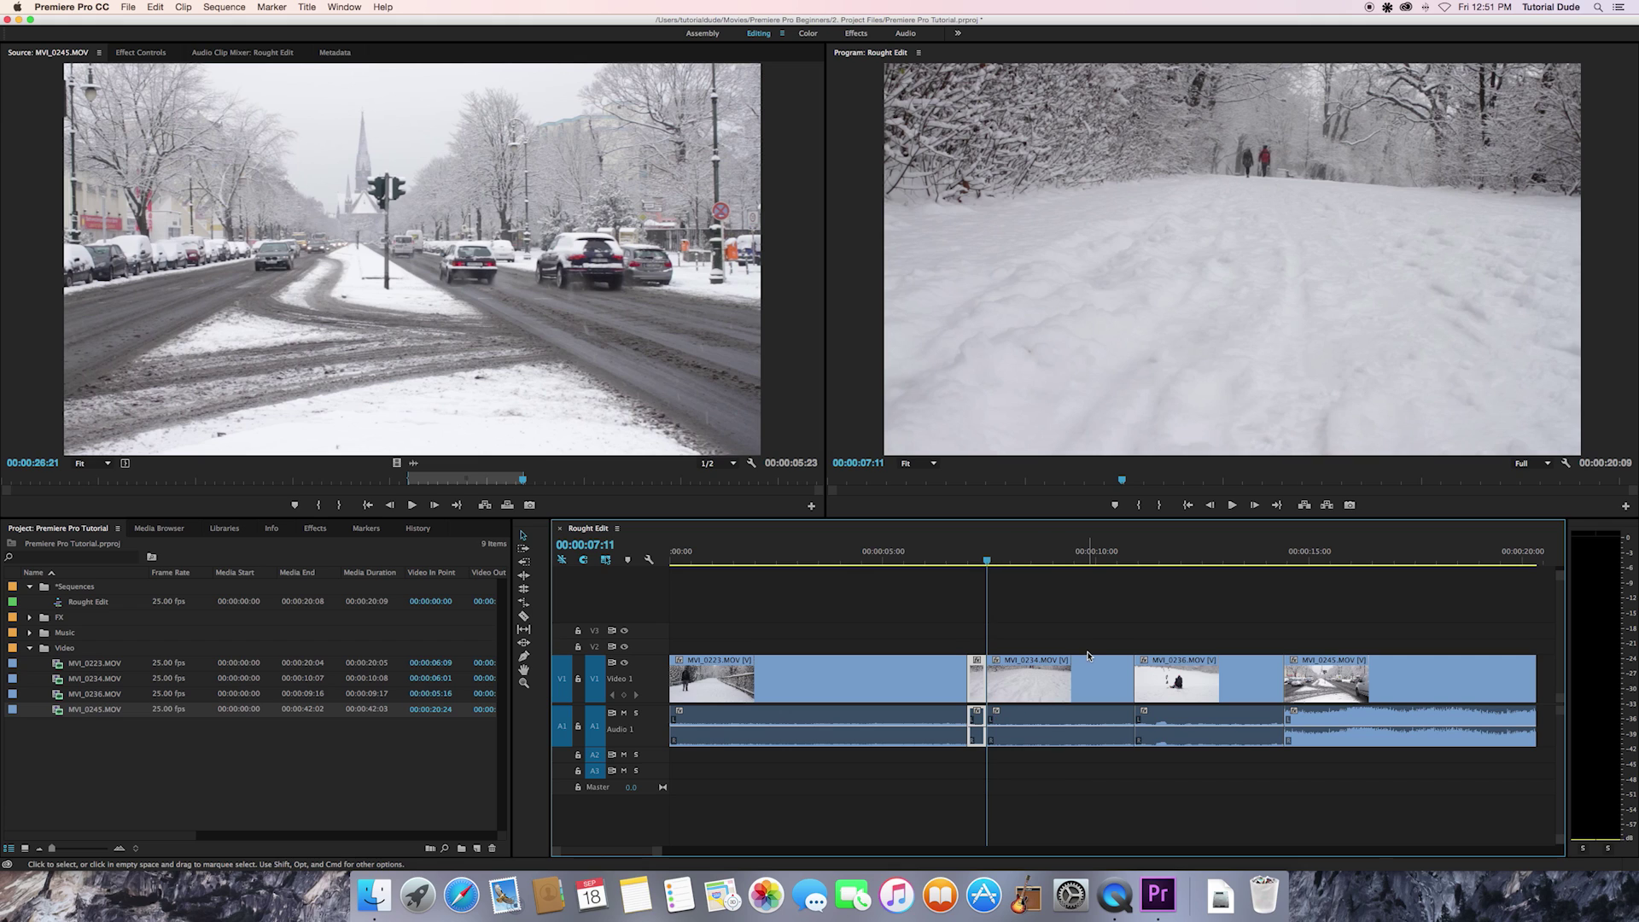
pyautogui.press('Delete')
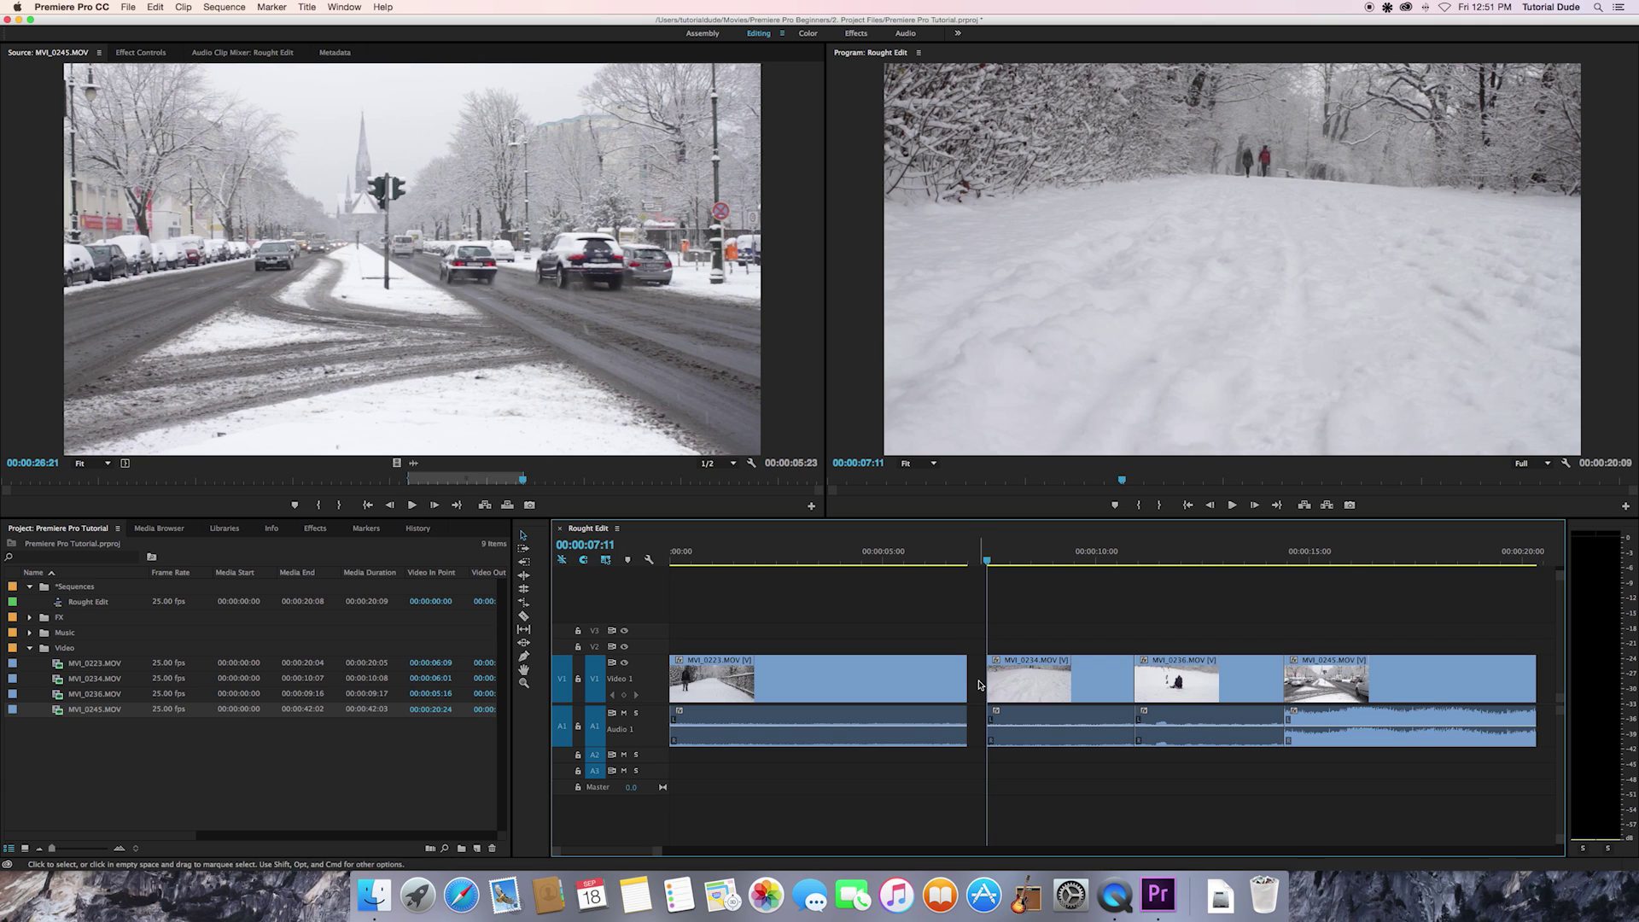
# Select the three clips after the gap together, once with a selection marquee and again with the Track Select Forward tool, and try shifting them earlier
pyautogui.moveTo(1008, 622); pyautogui.dragTo(1311, 755)
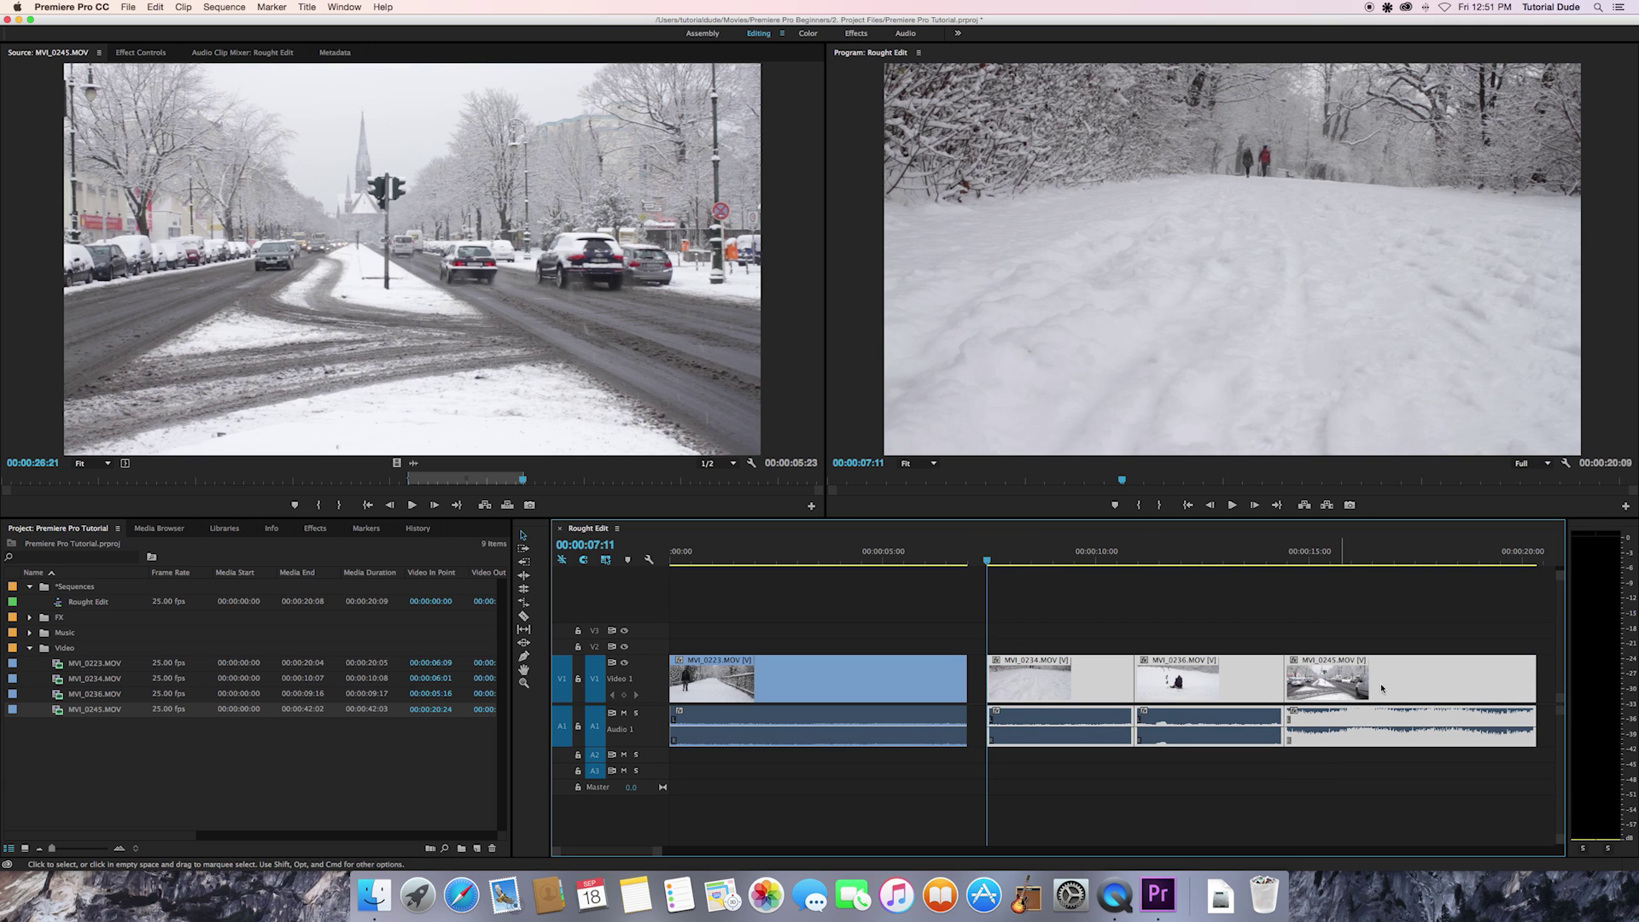
pyautogui.moveTo(1401, 683); pyautogui.dragTo(1388, 683)
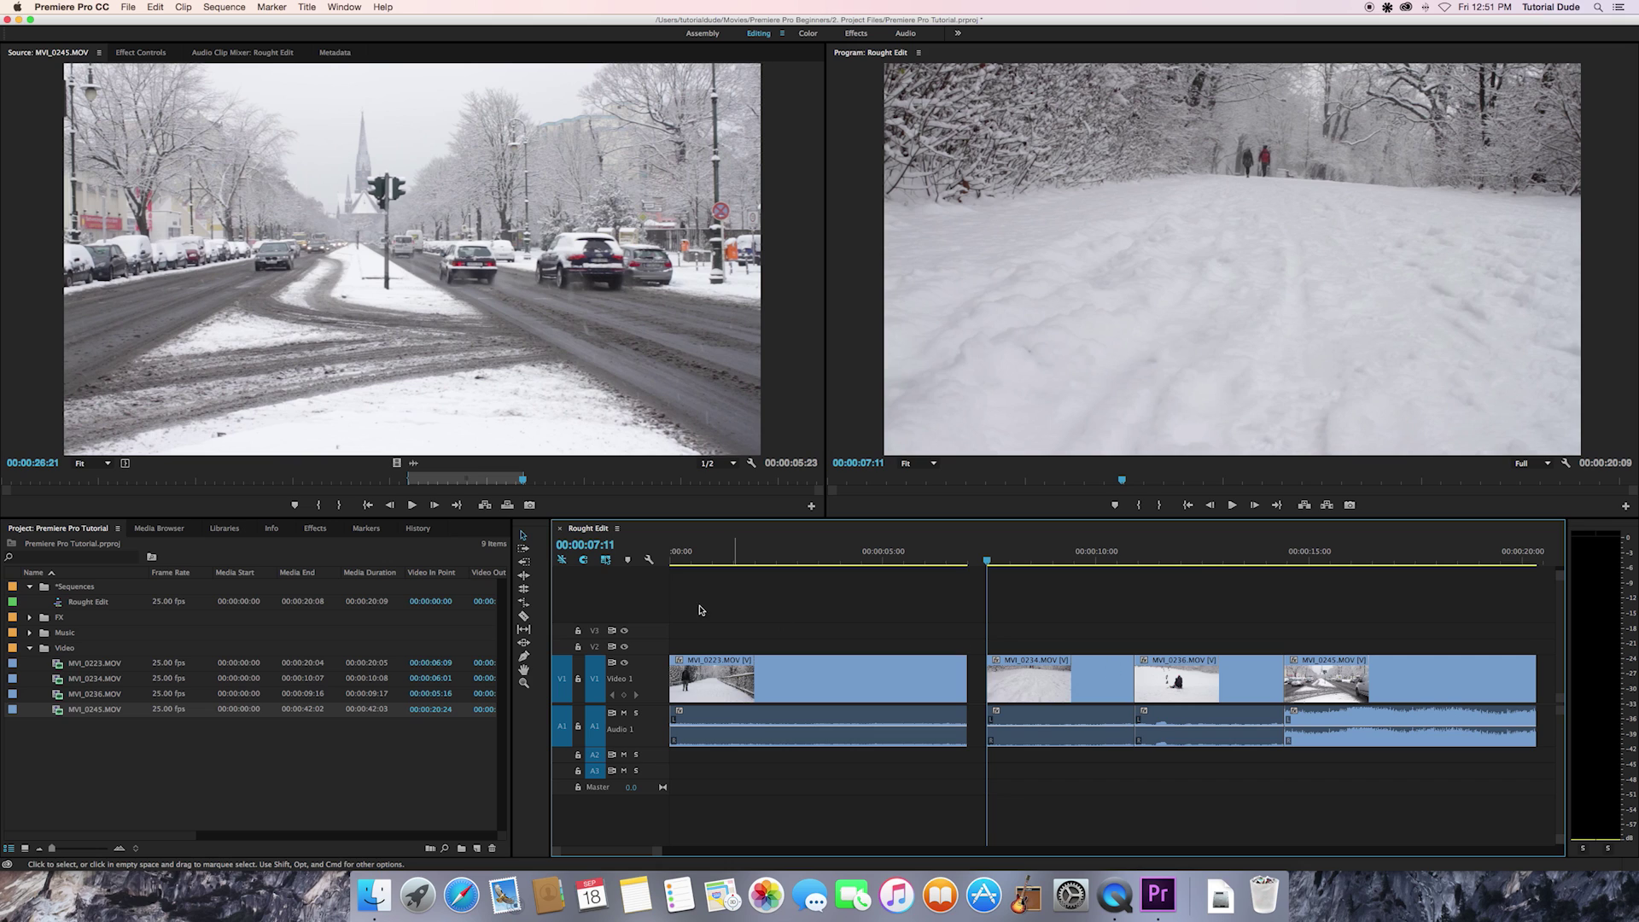
pyautogui.click(524, 551)
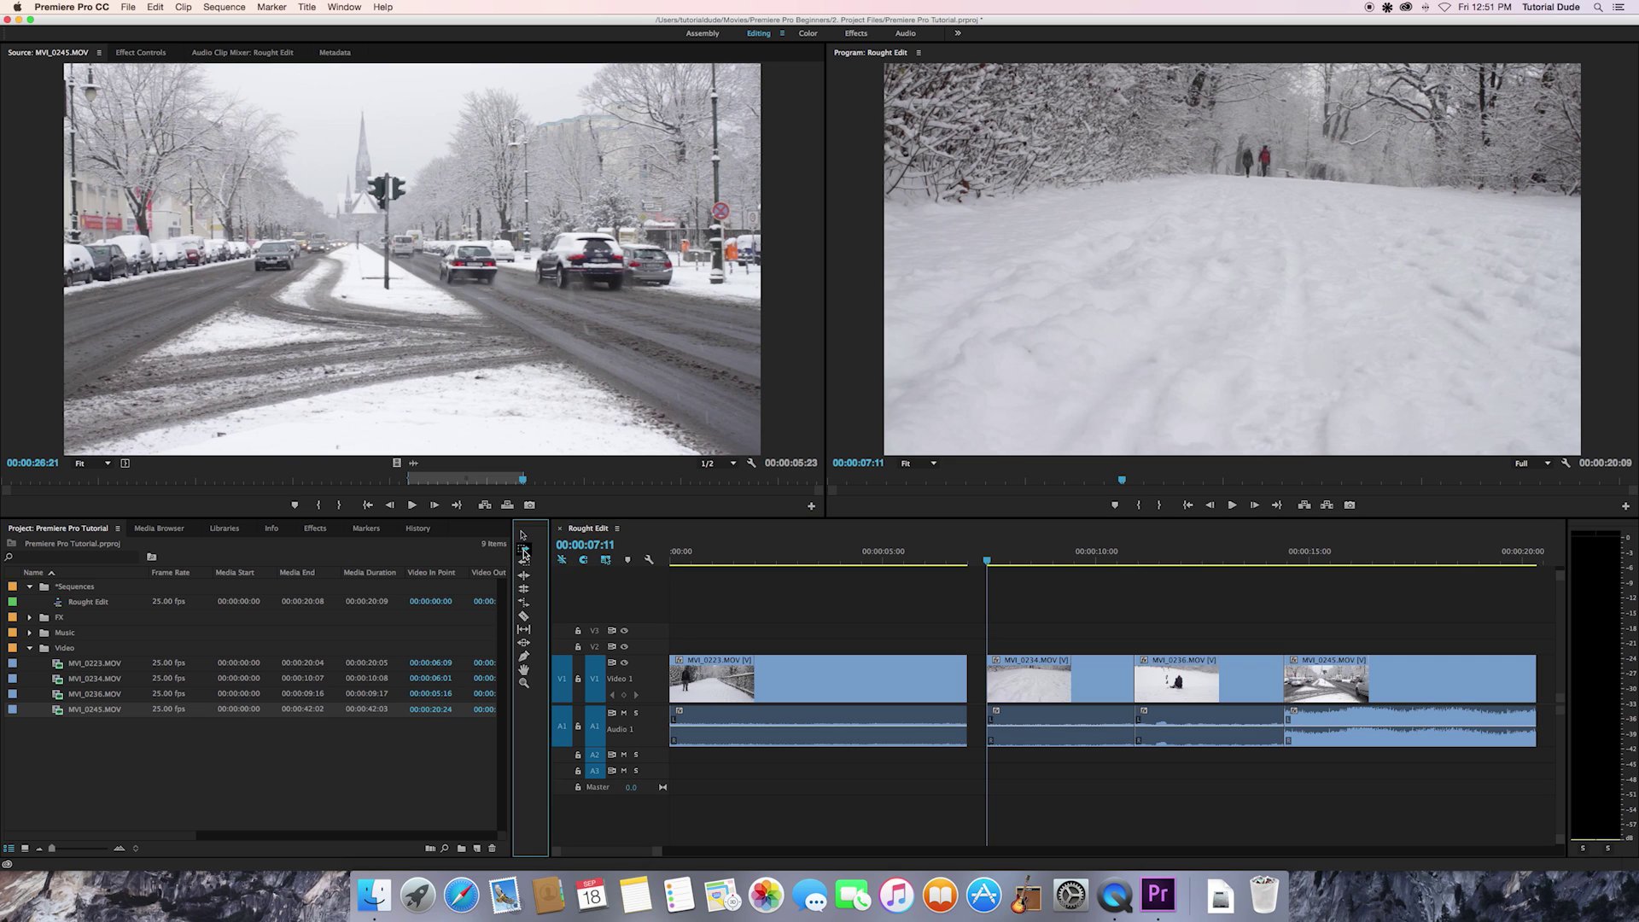
pyautogui.click(983, 676)
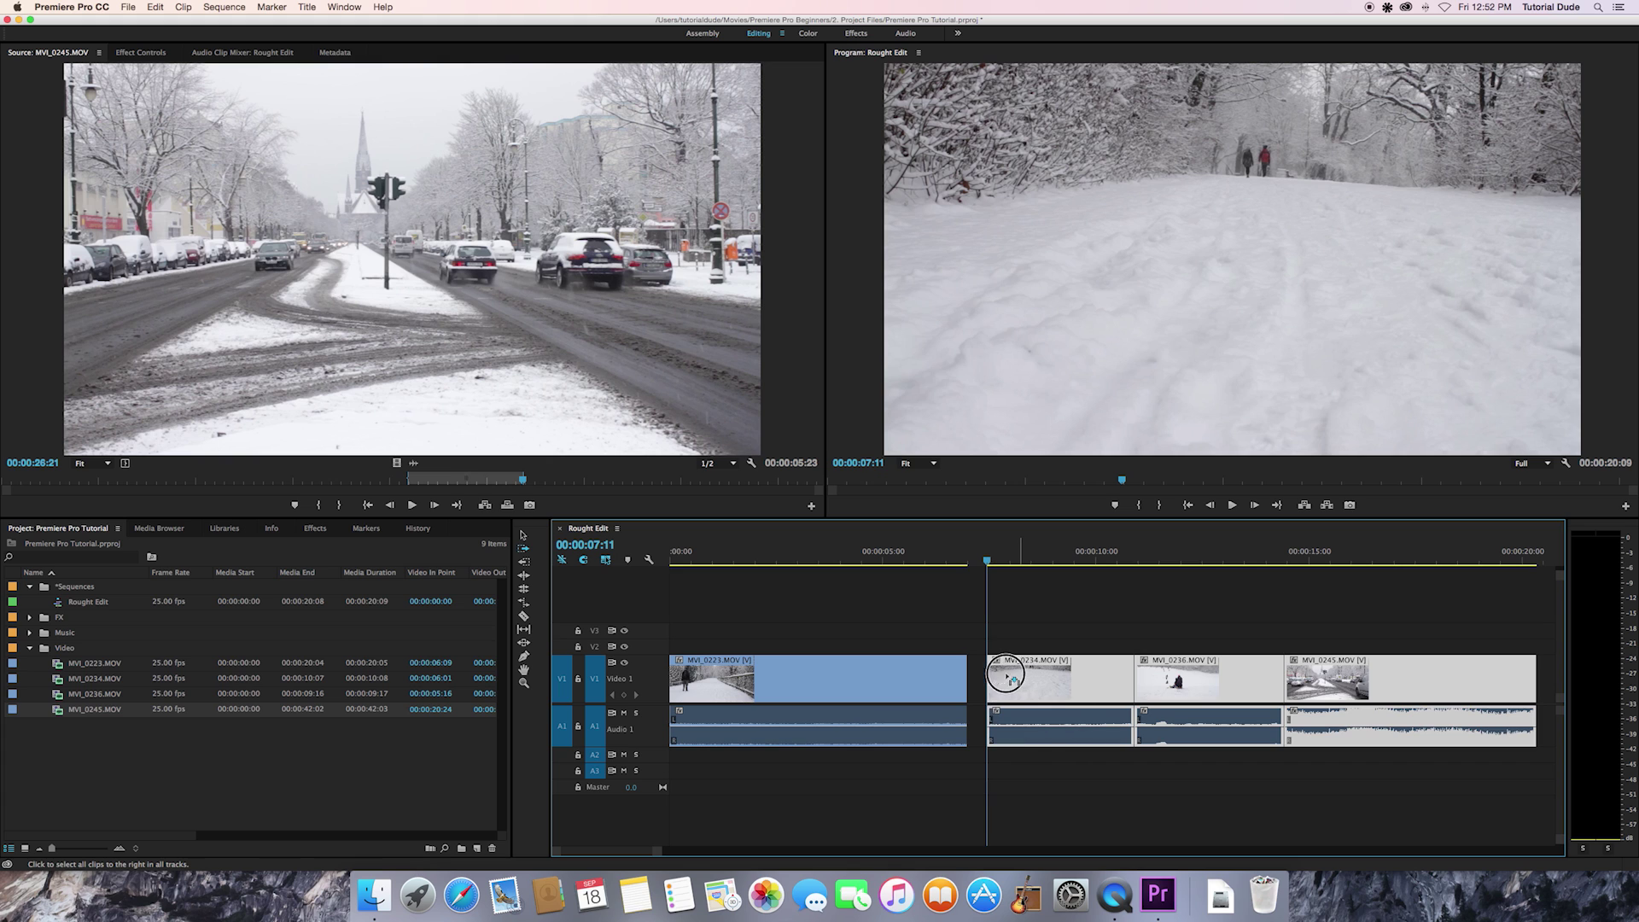
pyautogui.moveTo(1015, 676); pyautogui.dragTo(995, 677)
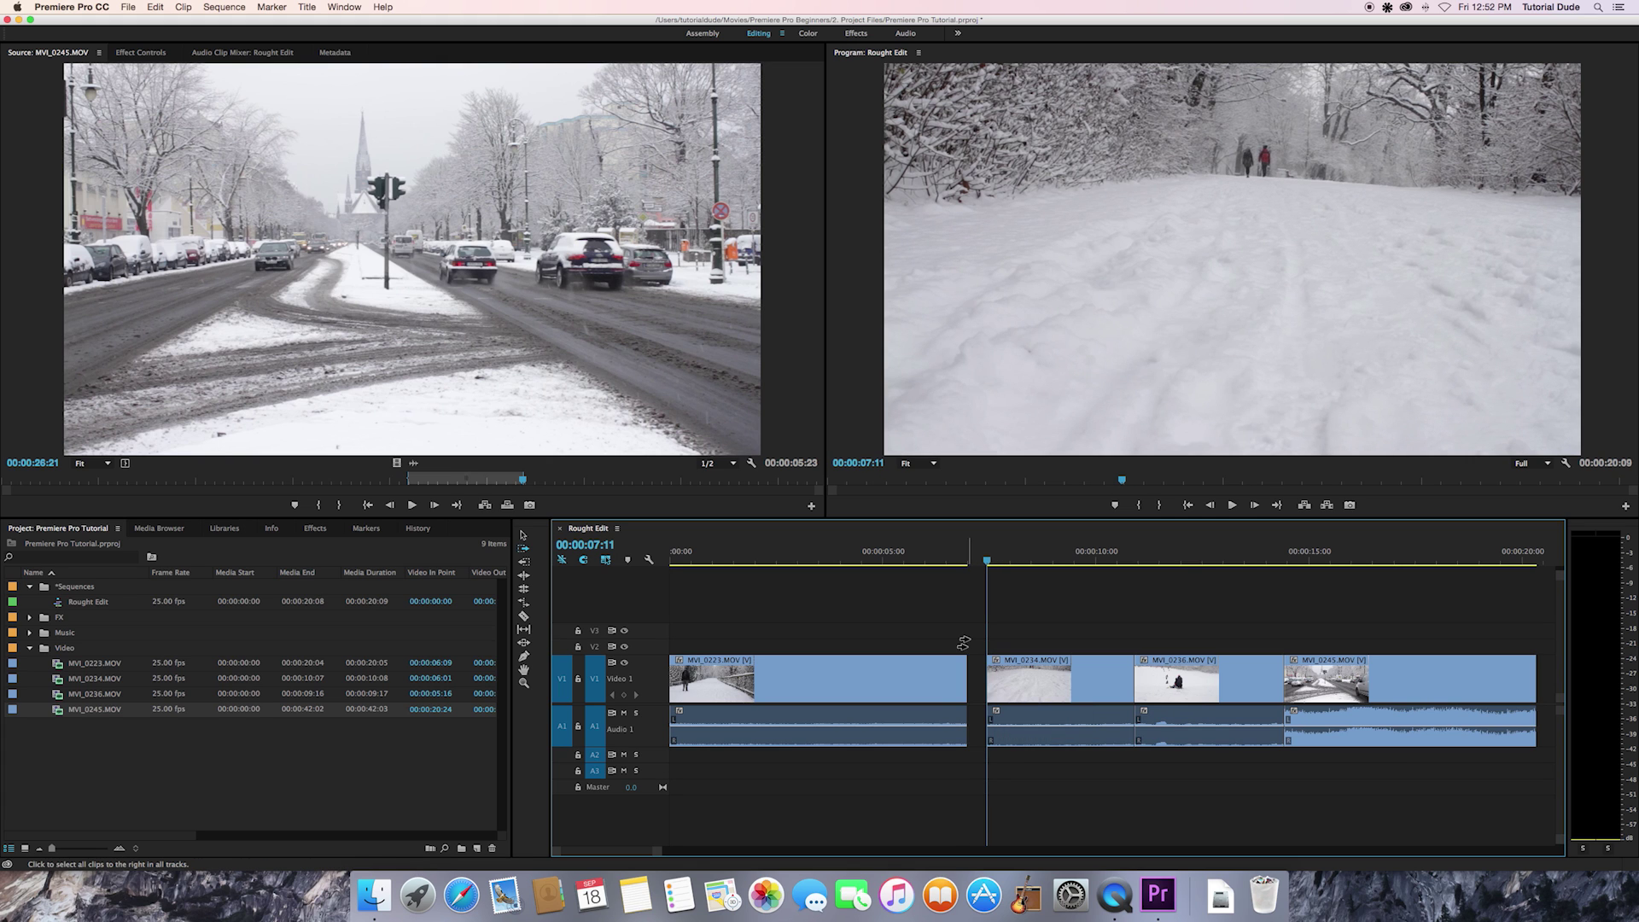
# Select MVI_0223.MOV with the Track Select Backward tool, try shifting it toward the gap, and undo the attempt
pyautogui.click(525, 560)
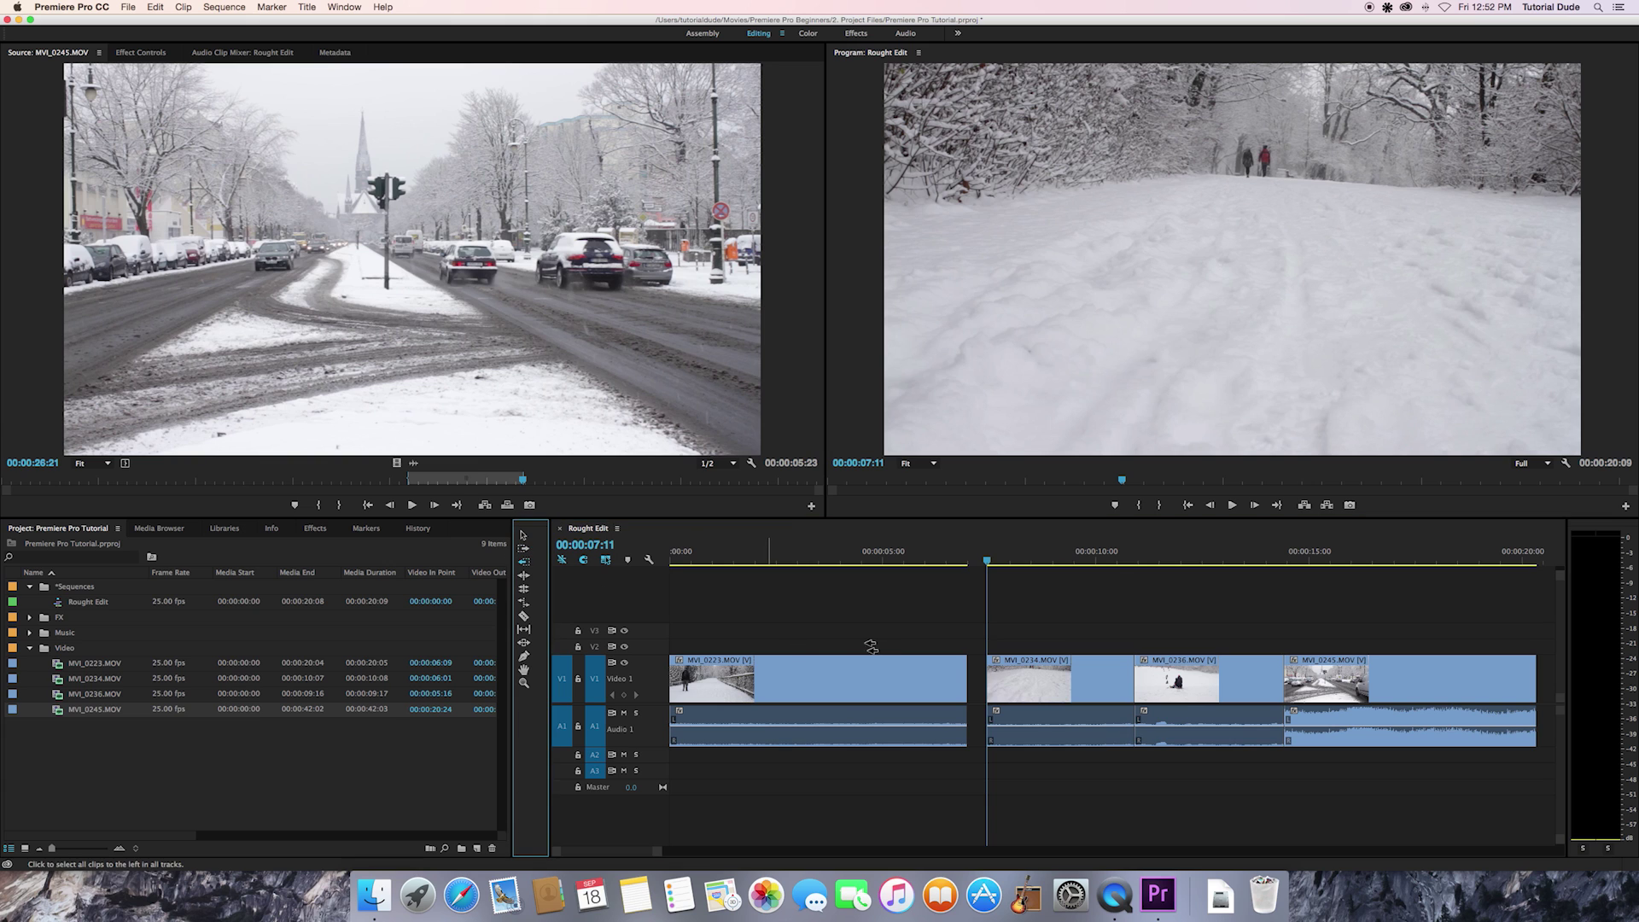
pyautogui.click(926, 681)
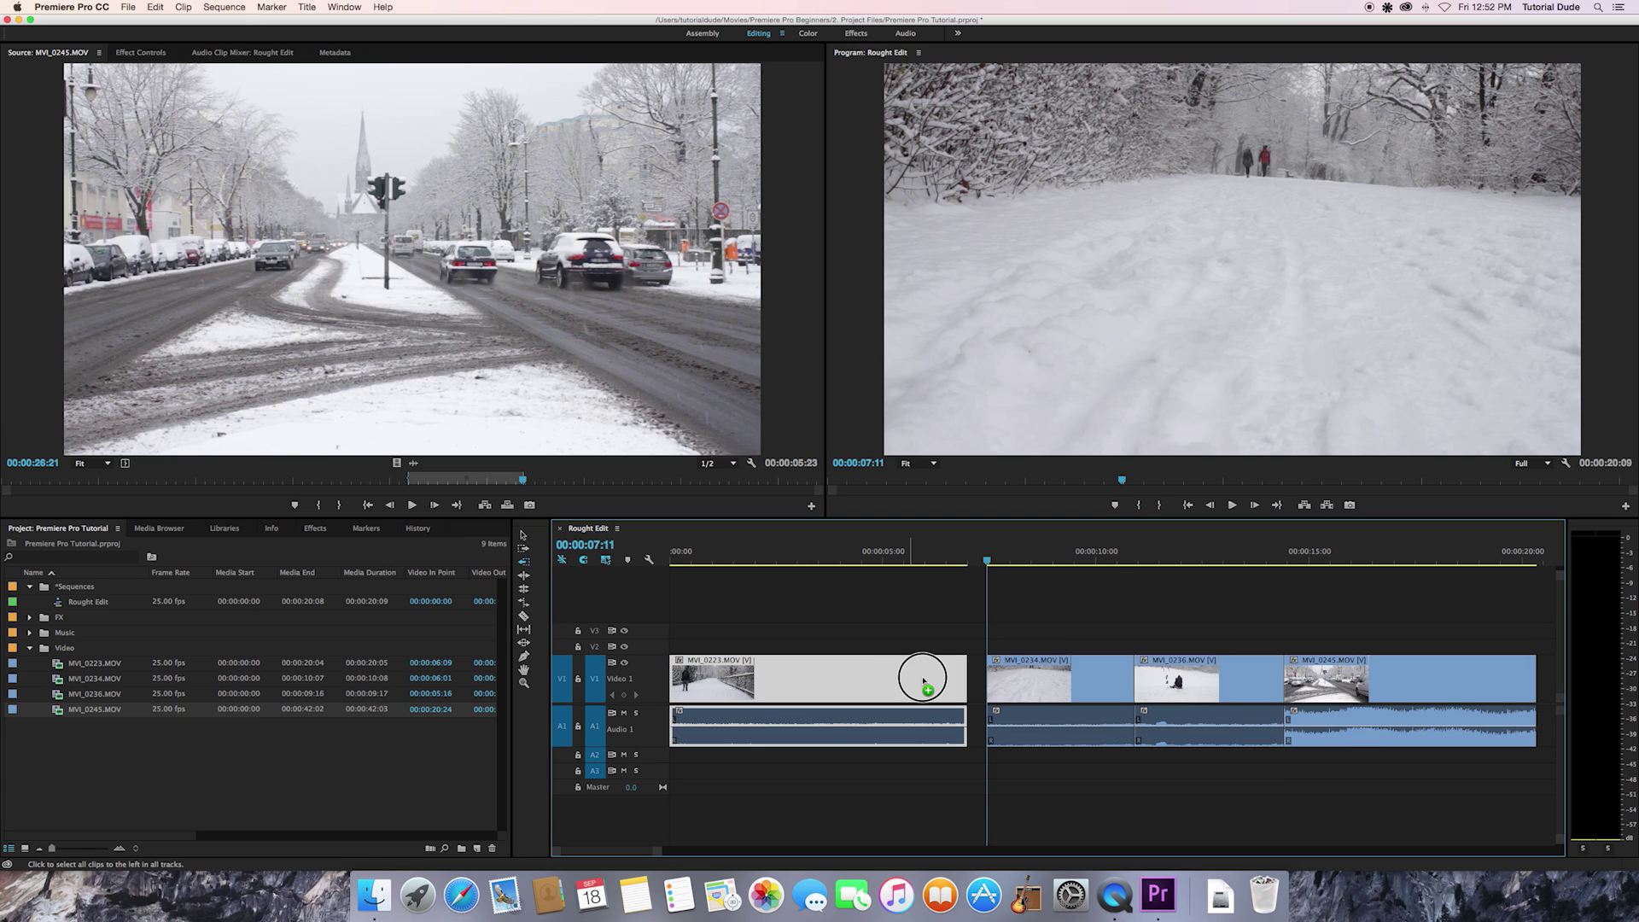
pyautogui.moveTo(926, 681); pyautogui.dragTo(934, 678)
pyautogui.press('super+z')
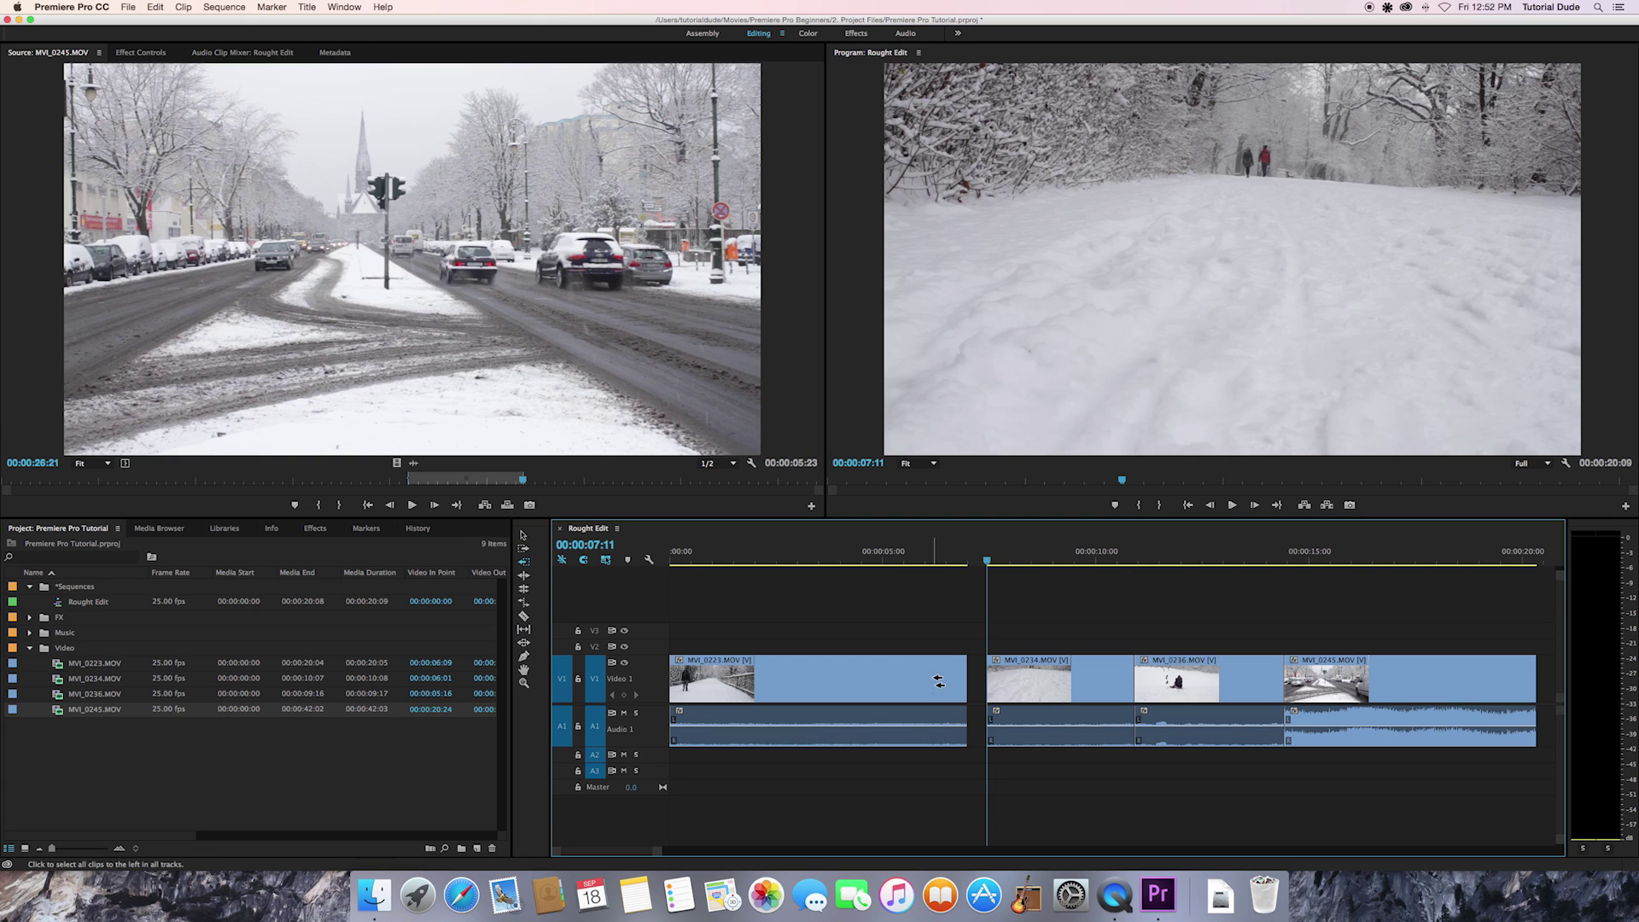
# With the Selection tool, delete the empty gap between MVI_0223.MOV and MVI_0234.MOV, and undo that deletion
pyautogui.click(525, 536)
pyautogui.click(977, 685)
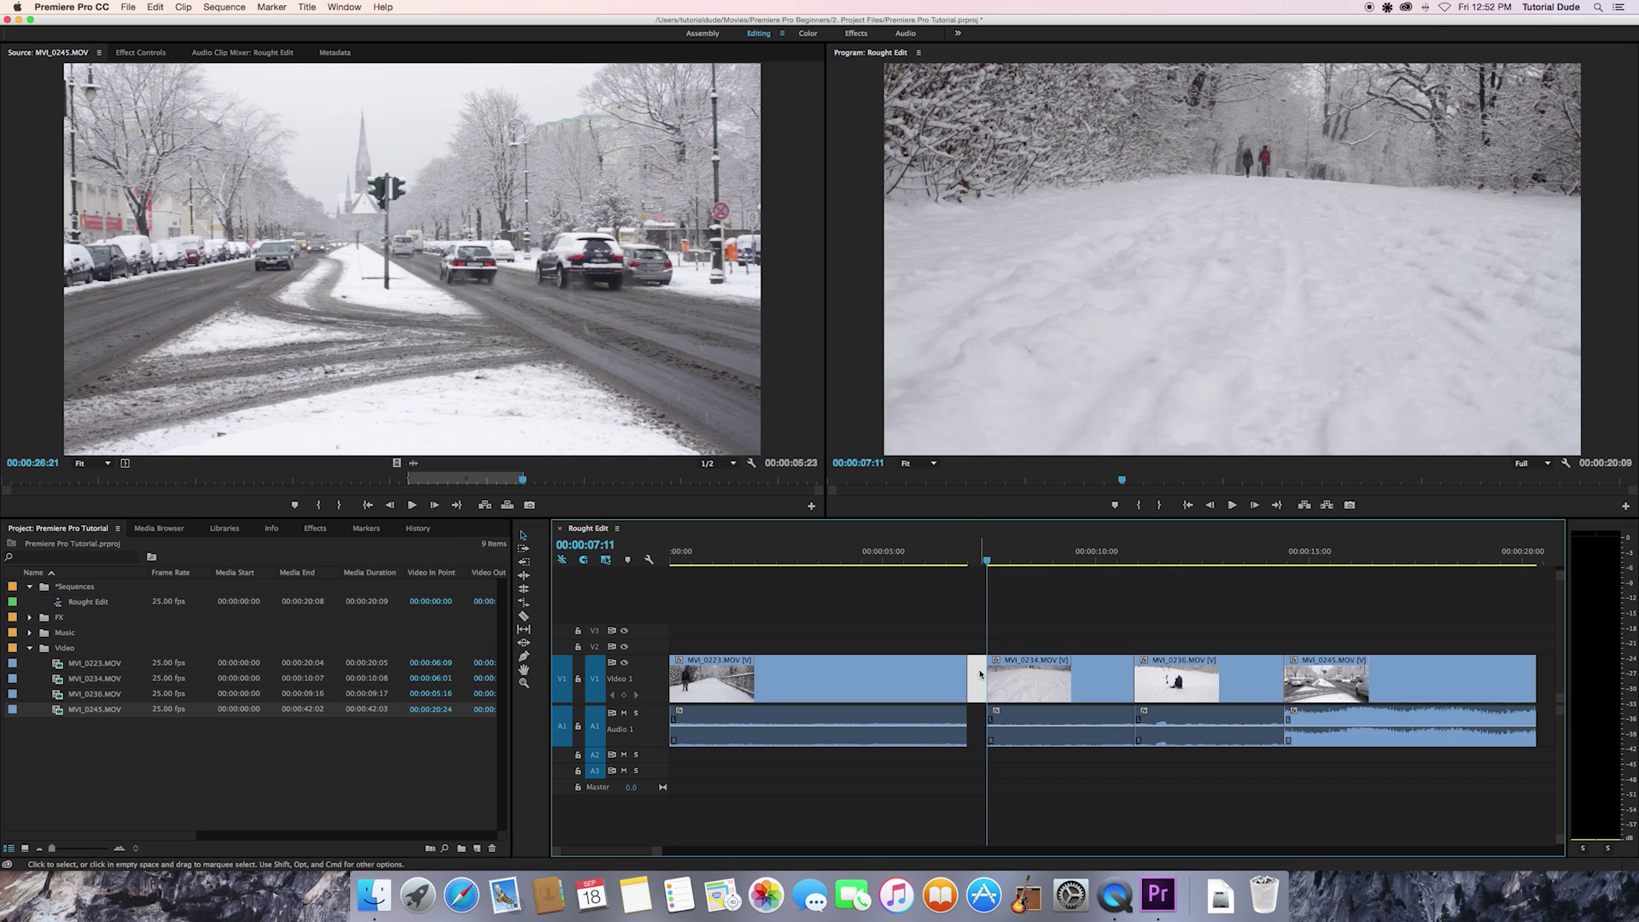
pyautogui.press('BackSpace')
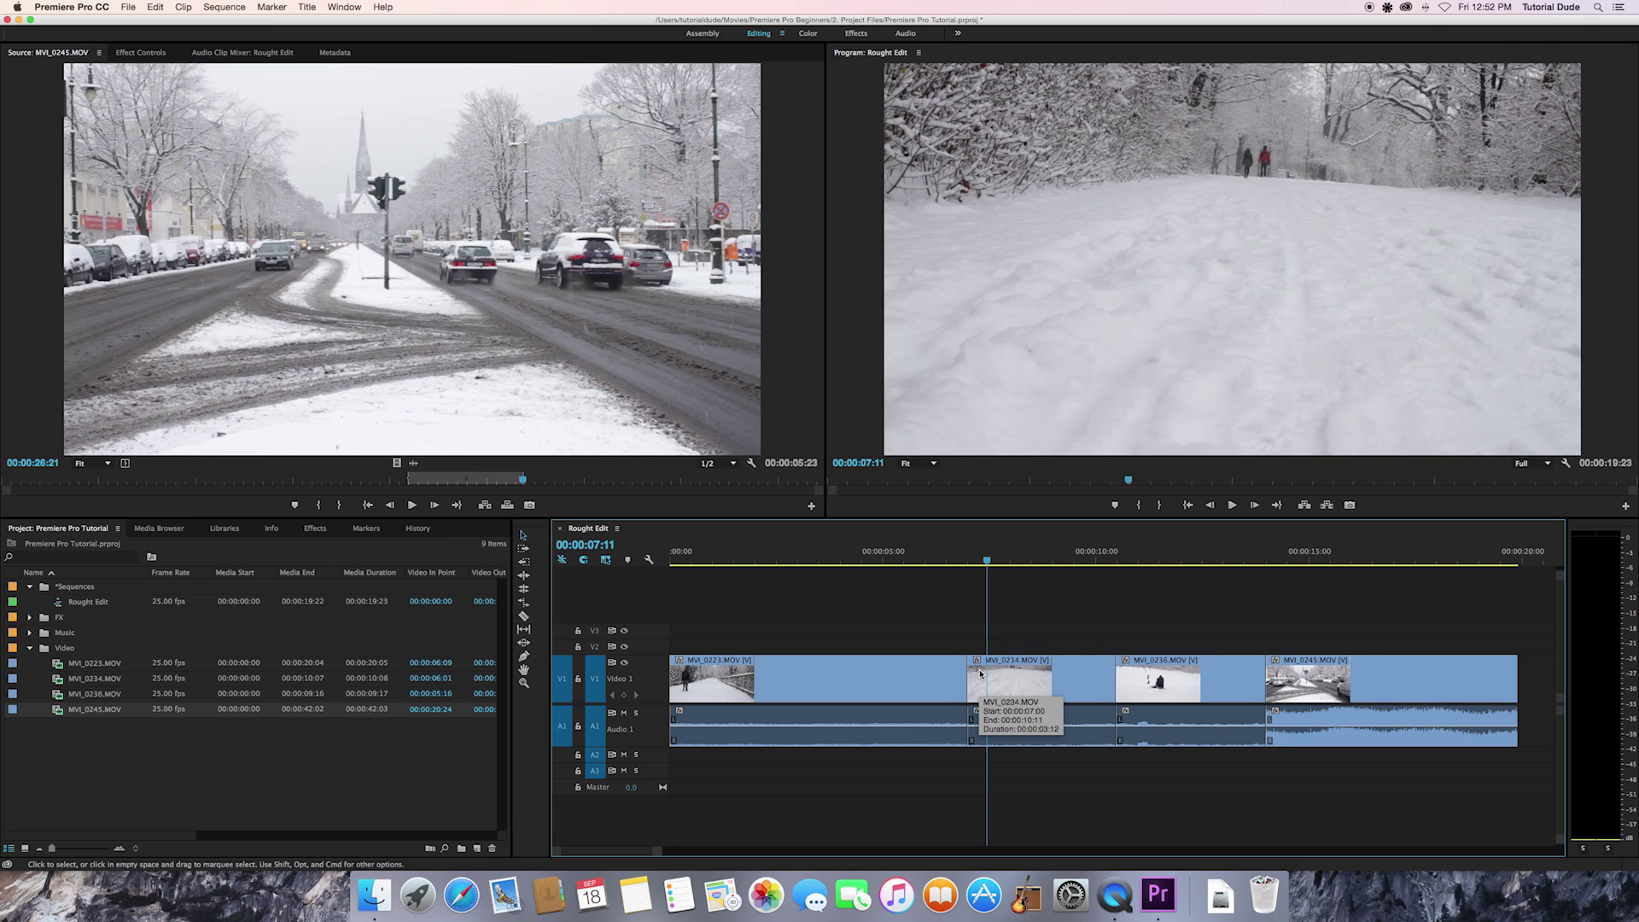
pyautogui.press('super+z')
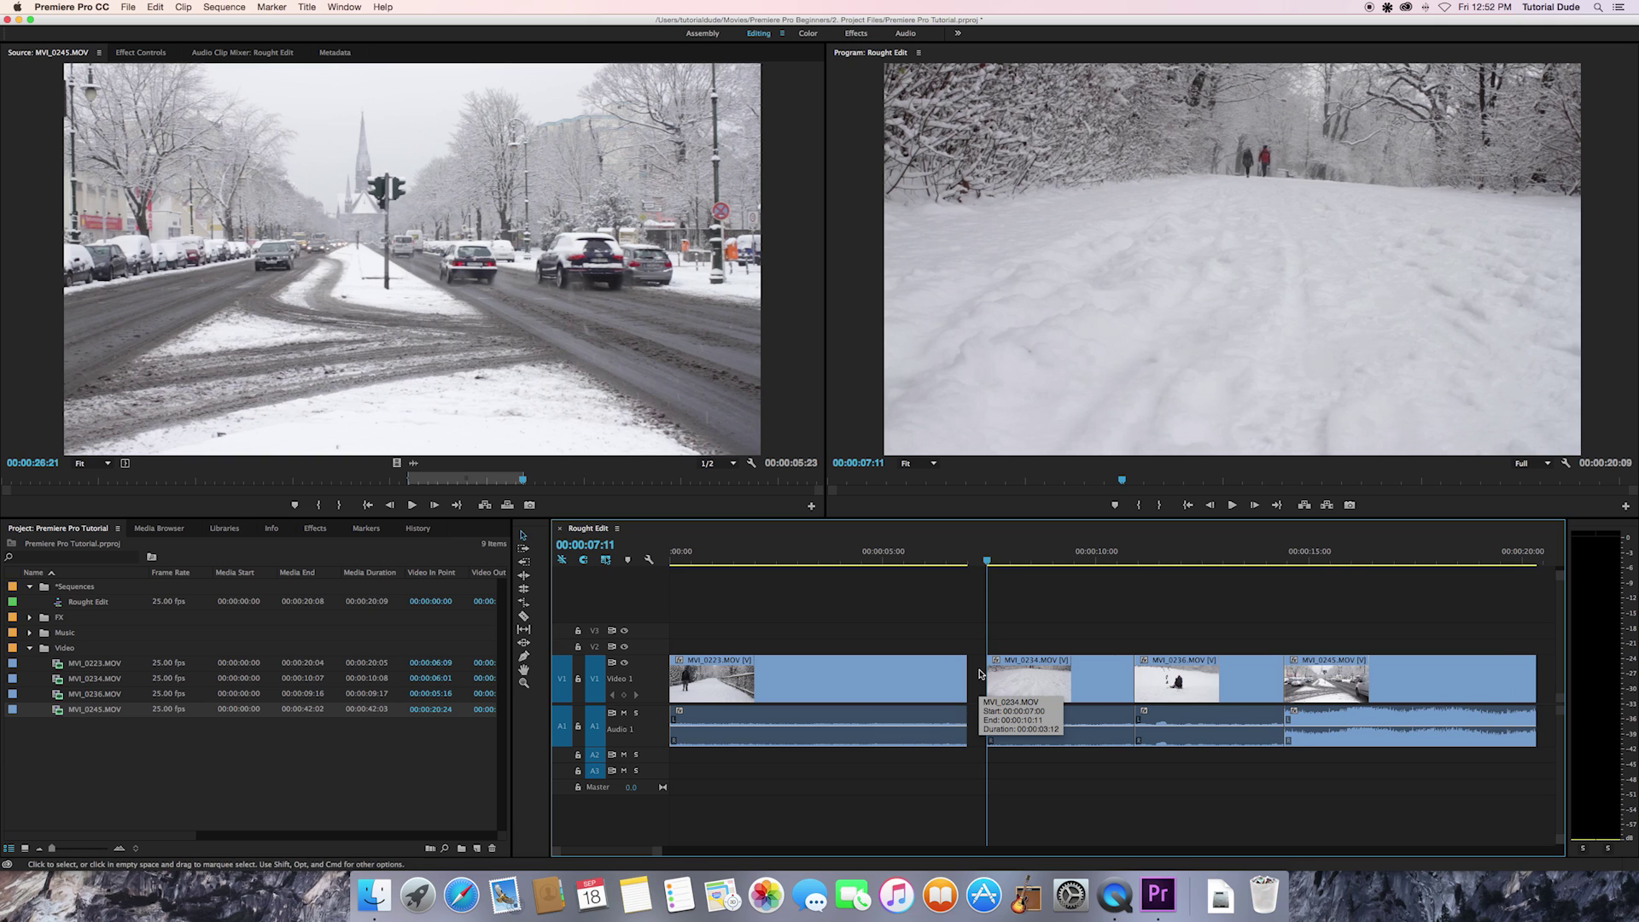
# Restore the short piece of MVI_0234.MOV before 00:00:07:11 and ripple delete its video and audio to close the gap
pyautogui.moveTo(977, 640); pyautogui.dragTo(982, 751)
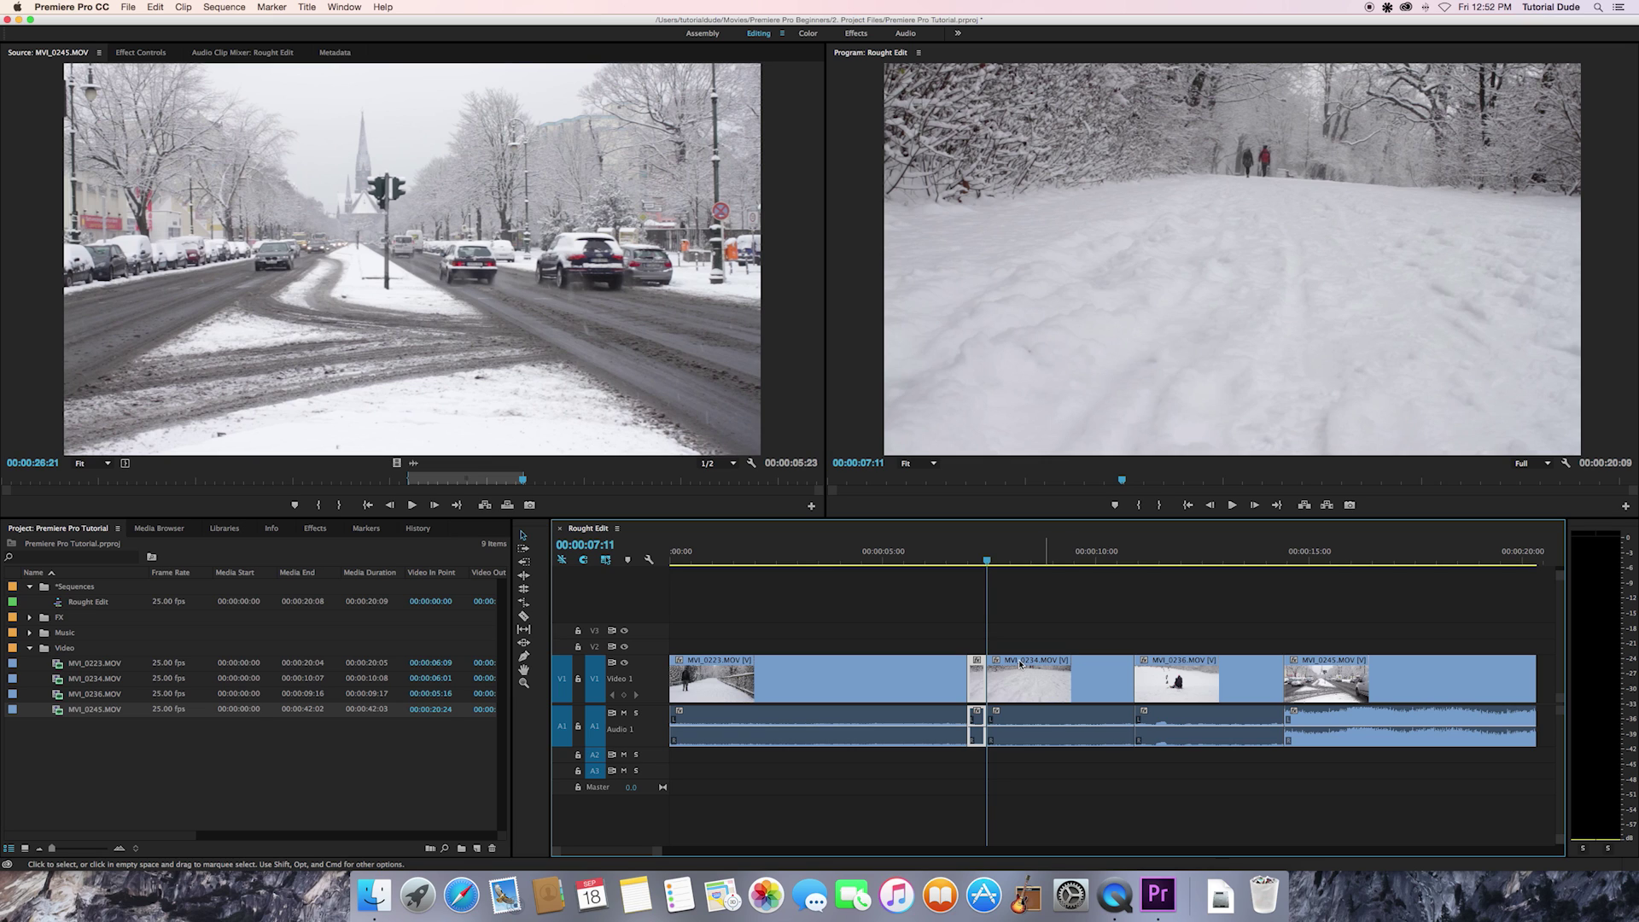
pyautogui.rightClick(976, 690)
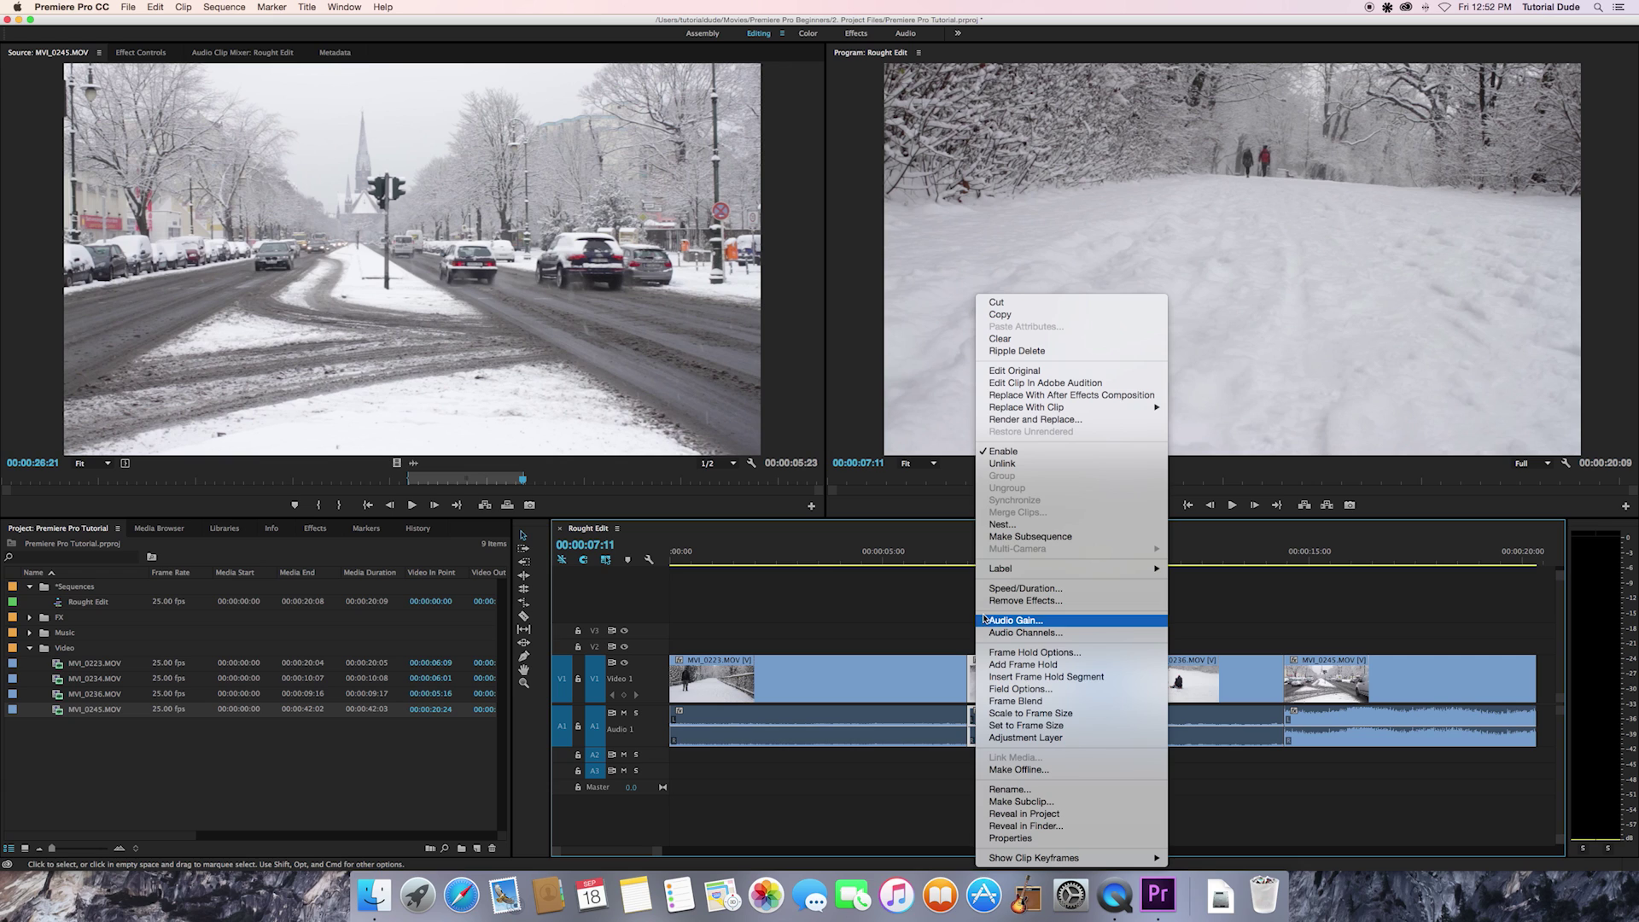
pyautogui.click(1032, 352)
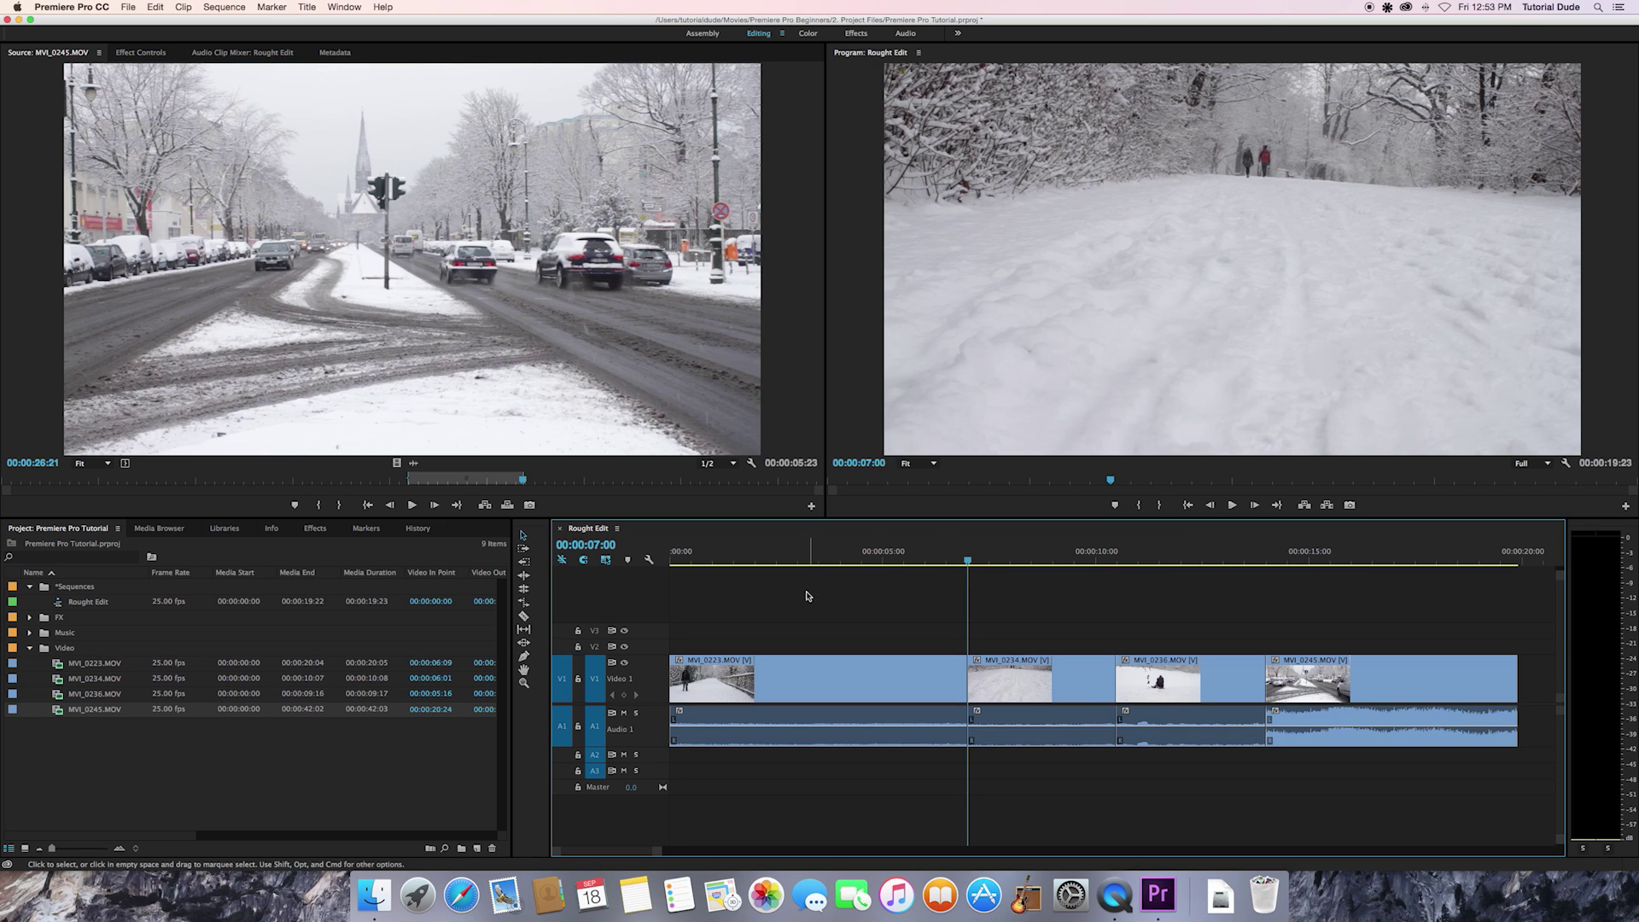
# Roll the cut between MVI_0223.MOV and MVI_0234.MOV to shortly before 00:00:07:00 with the Rolling Edit tool
pyautogui.click(524, 590)
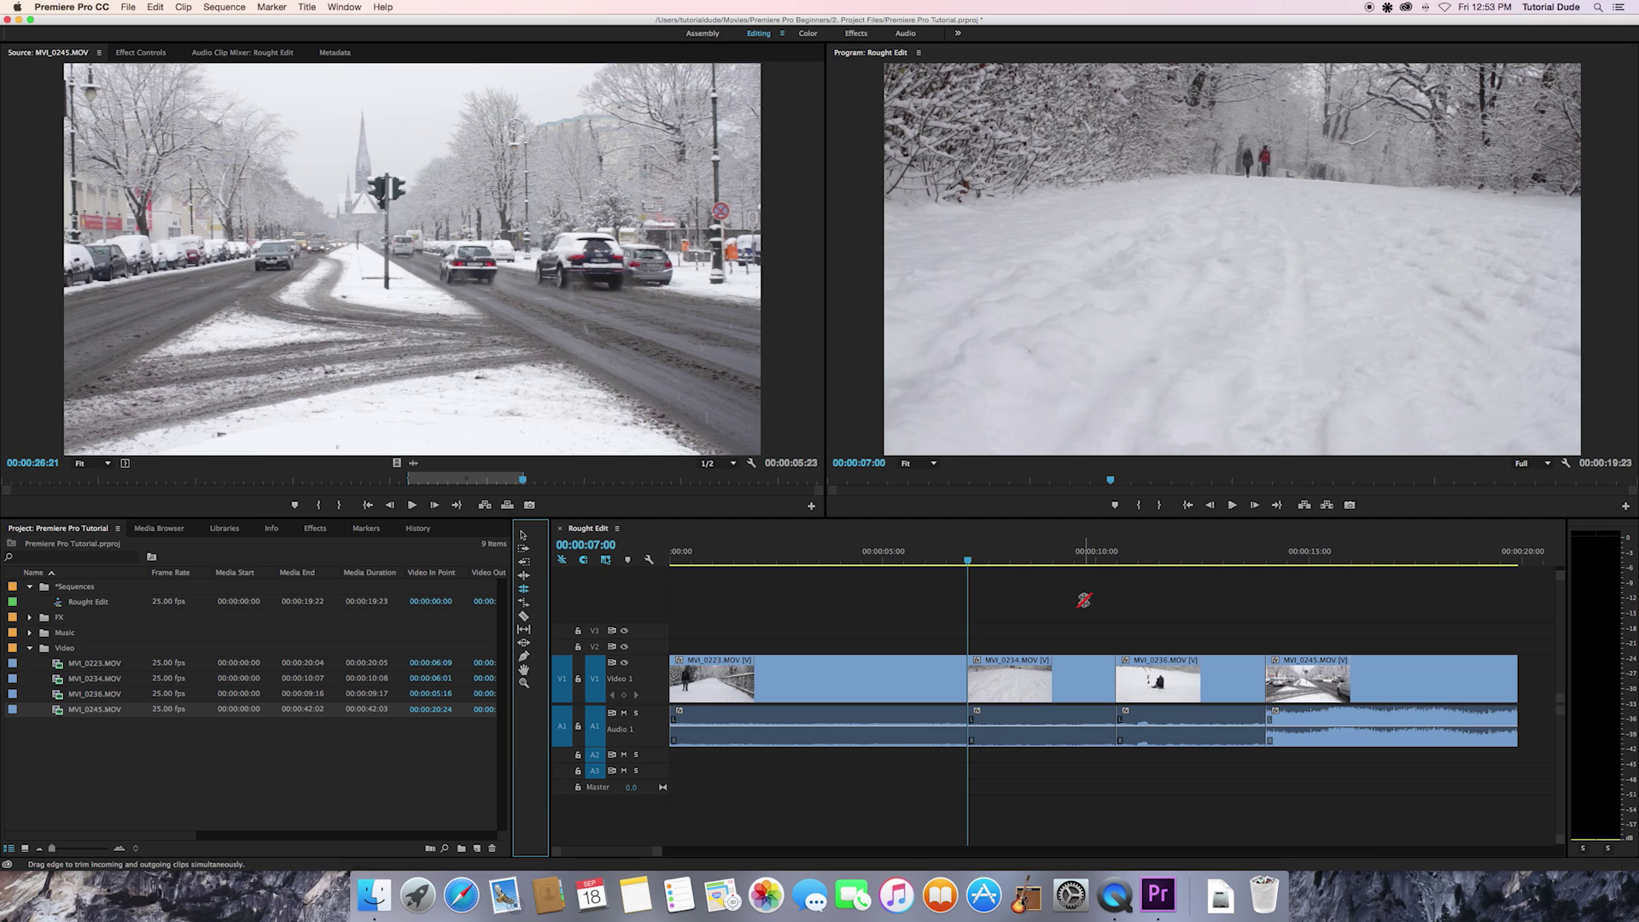
pyautogui.click(969, 676)
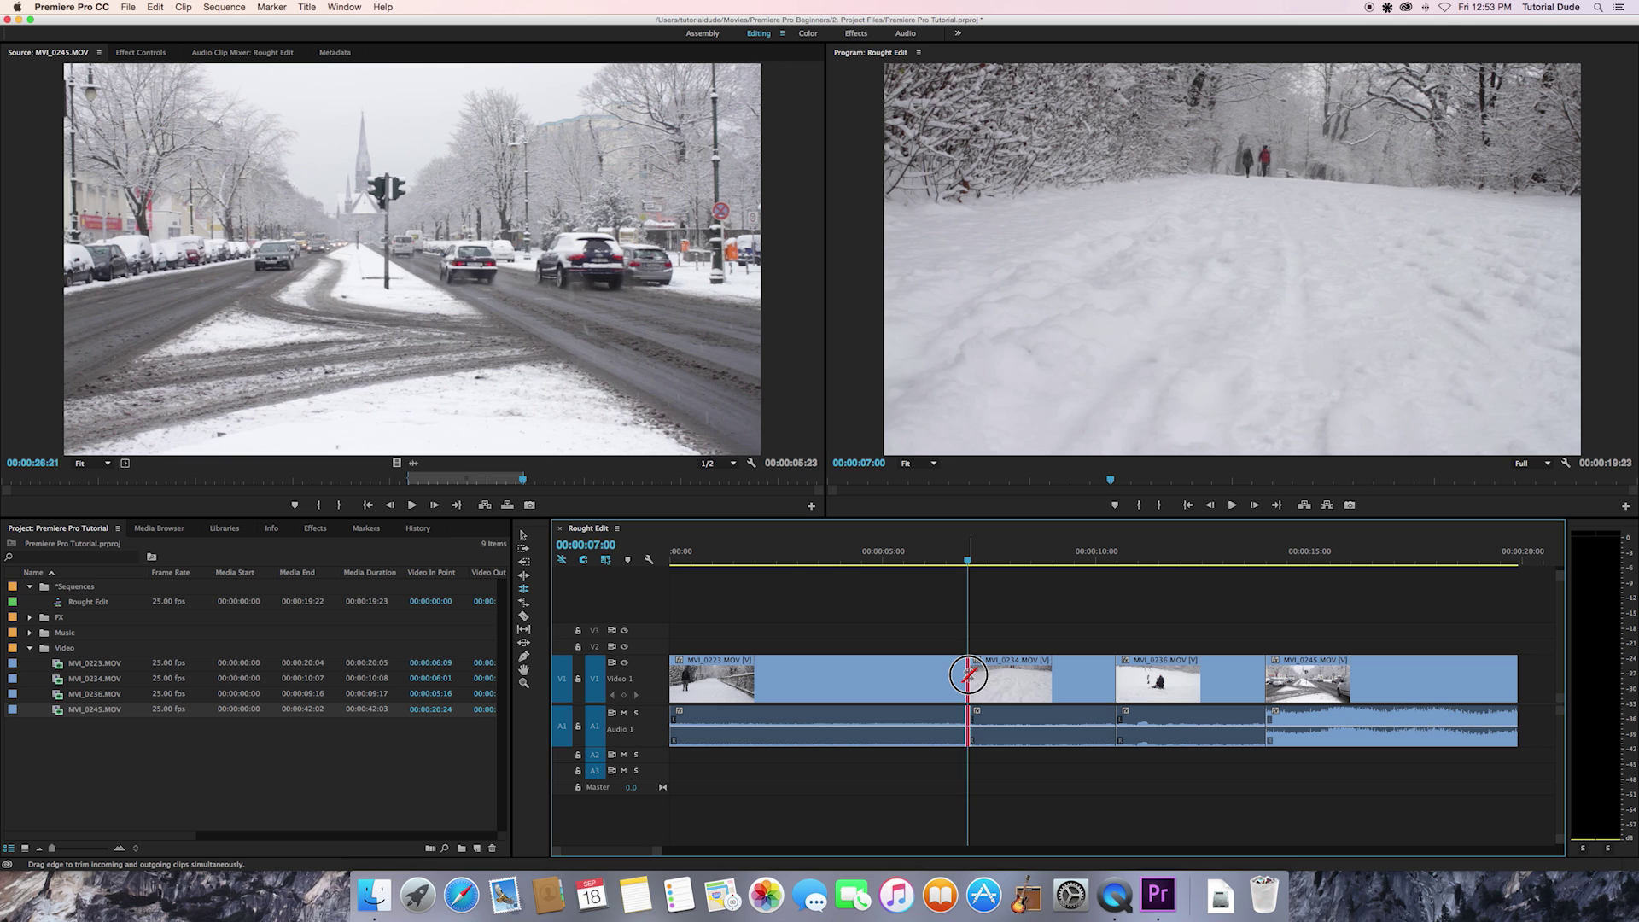
pyautogui.moveTo(968, 675); pyautogui.dragTo(987, 674)
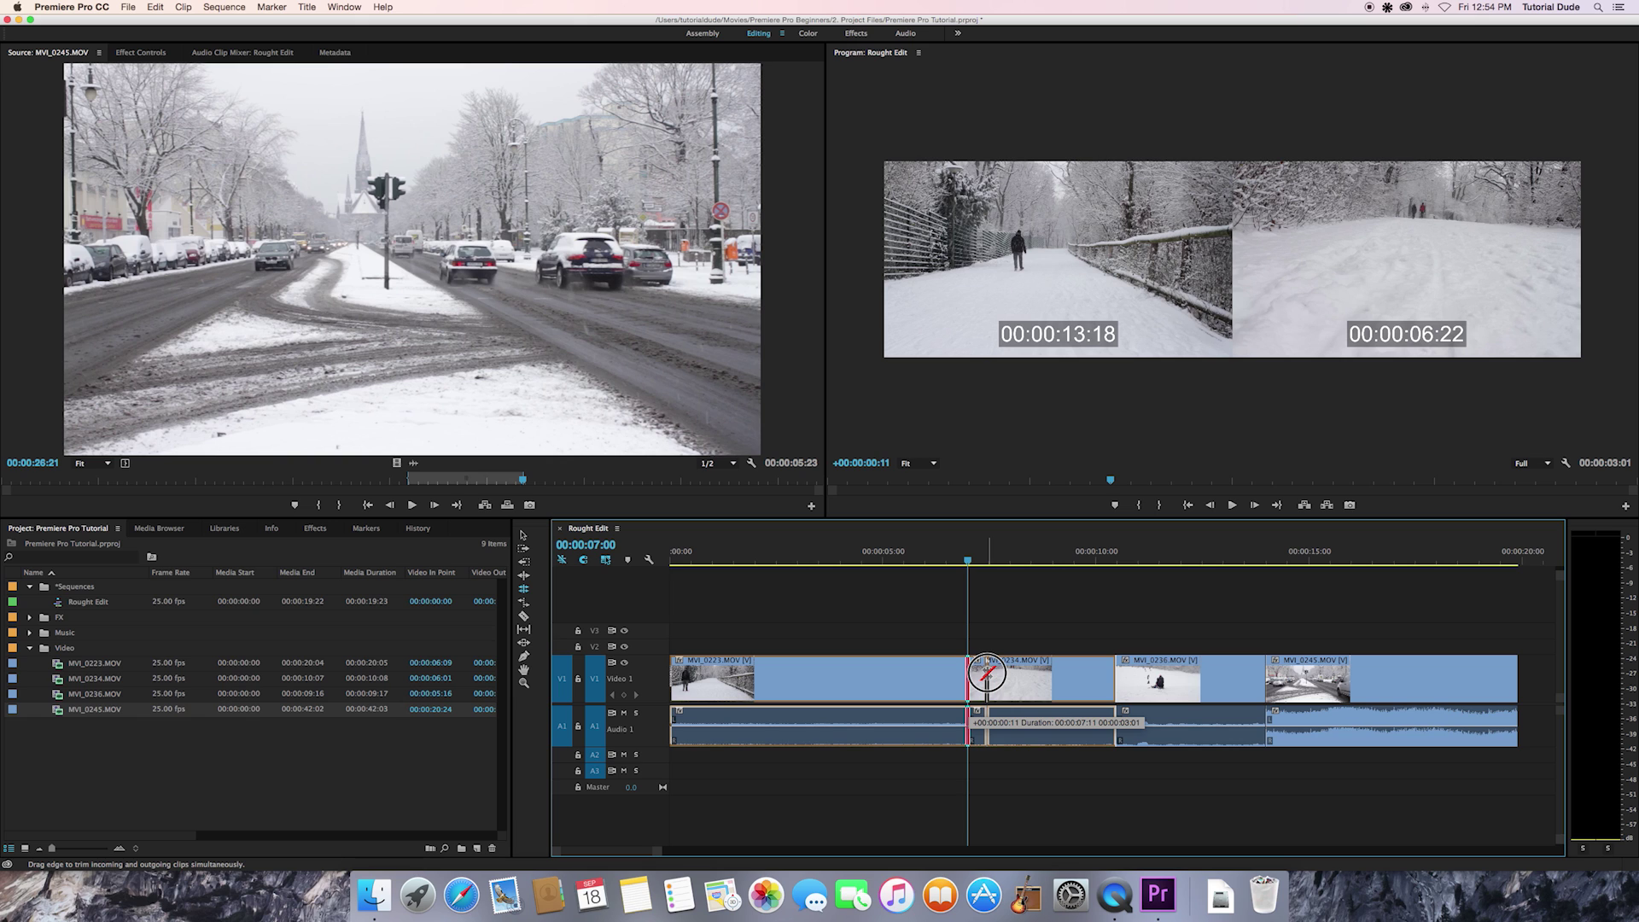
pyautogui.moveTo(987, 672); pyautogui.dragTo(949, 670)
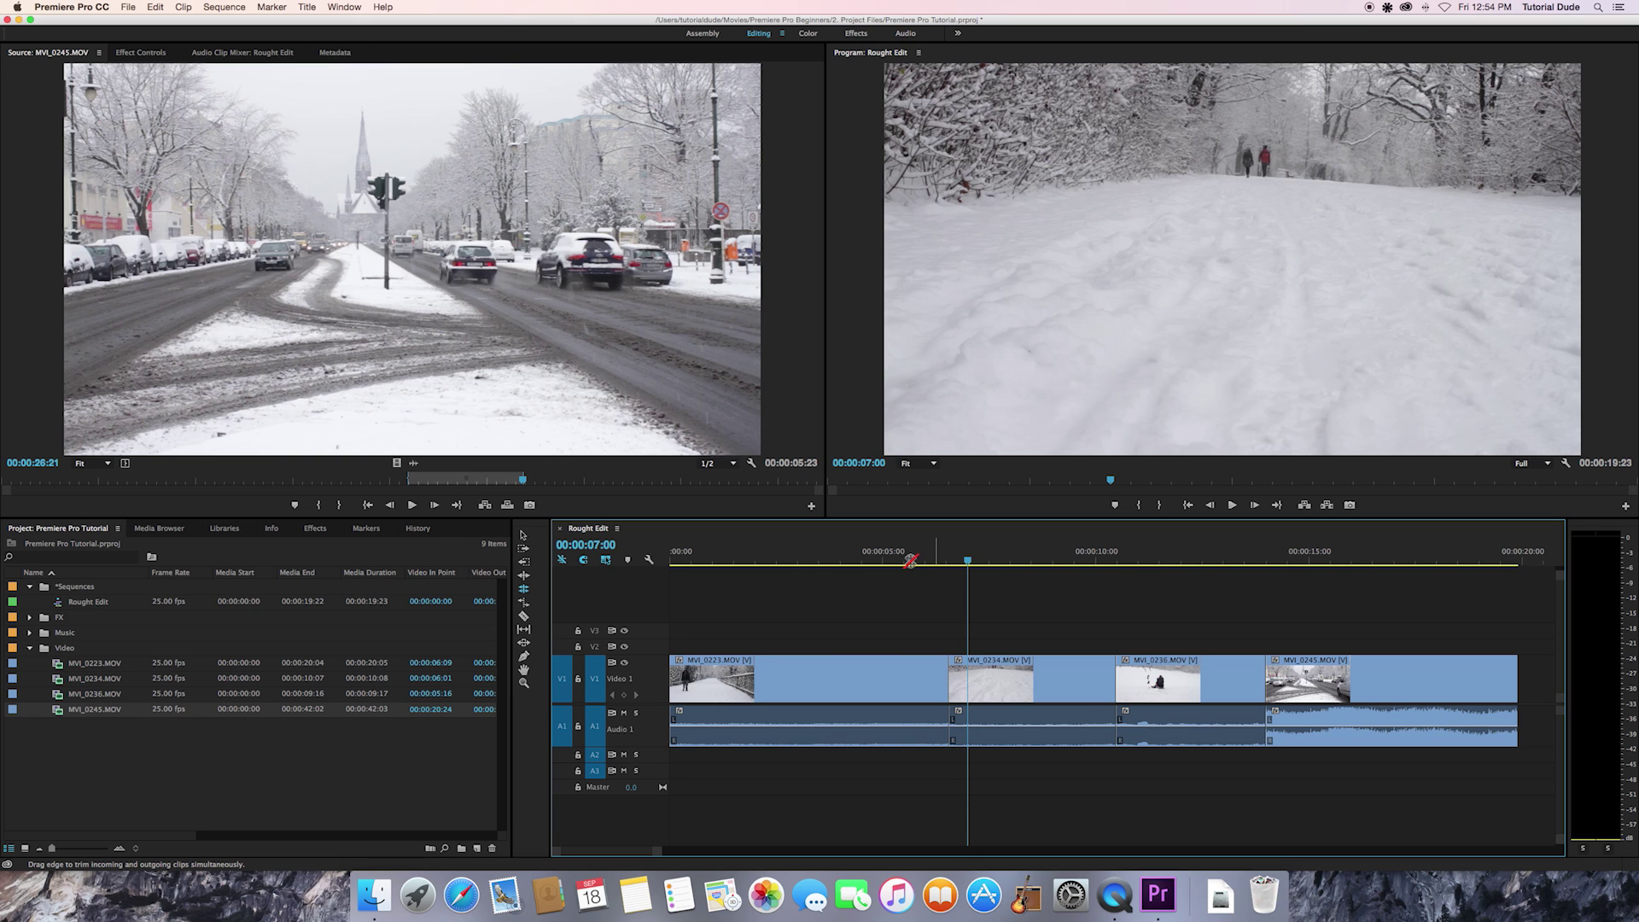
# Play across the rolled cut from MVI_0223.MOV into MVI_0234.MOV and stop playback at 00:00:09:11
pyautogui.click(892, 560)
pyautogui.press('space')
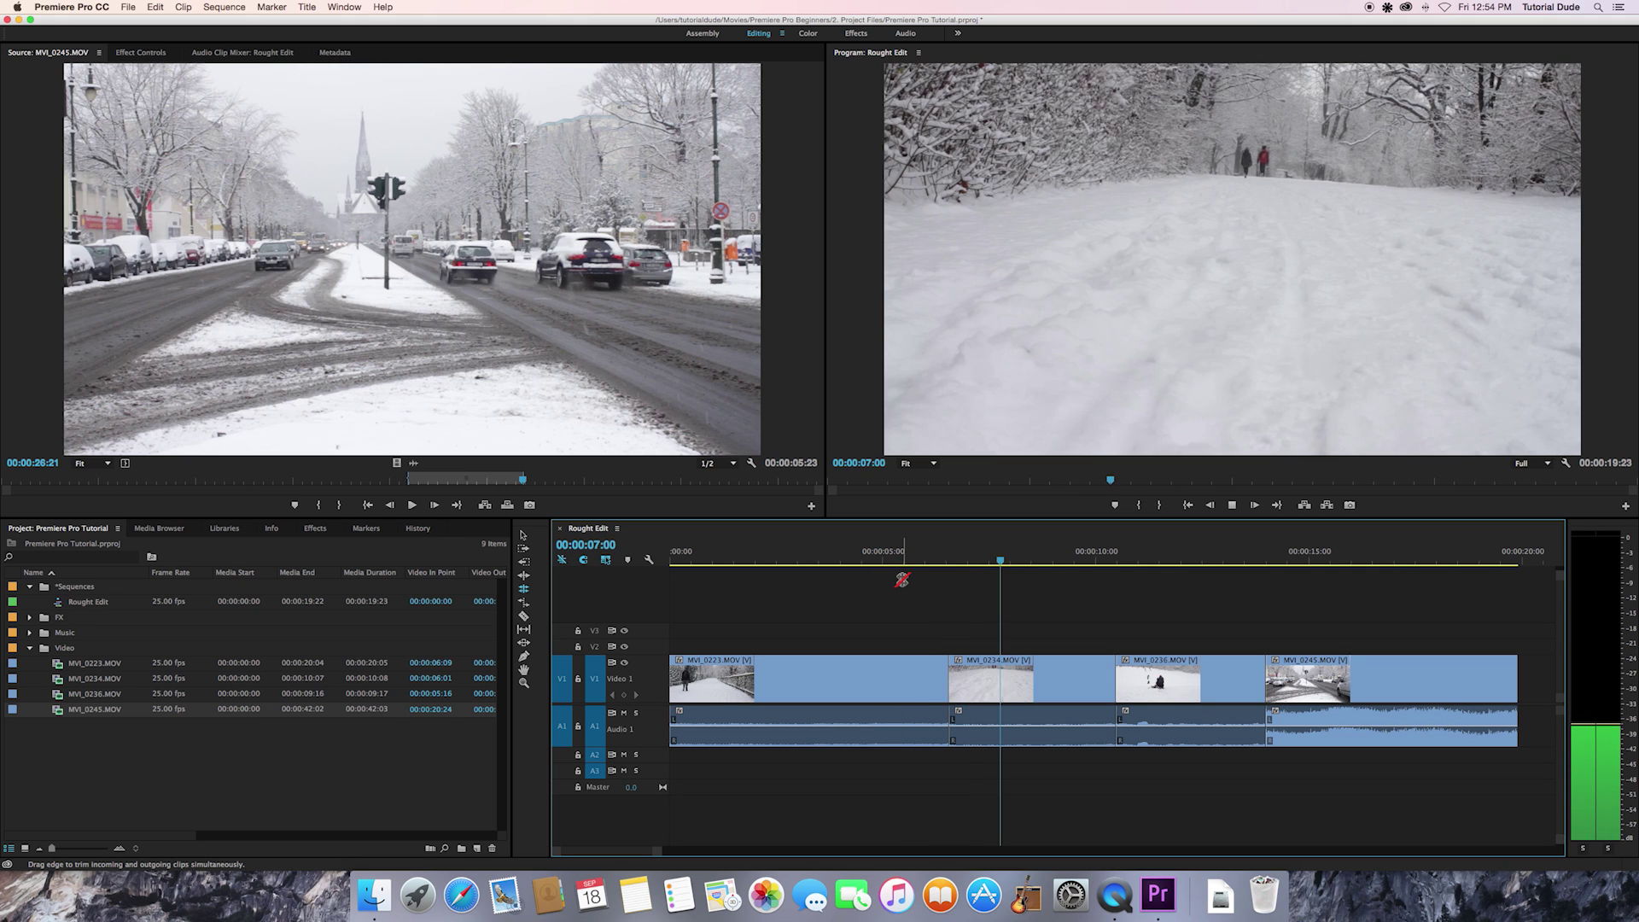
pyautogui.press('space')
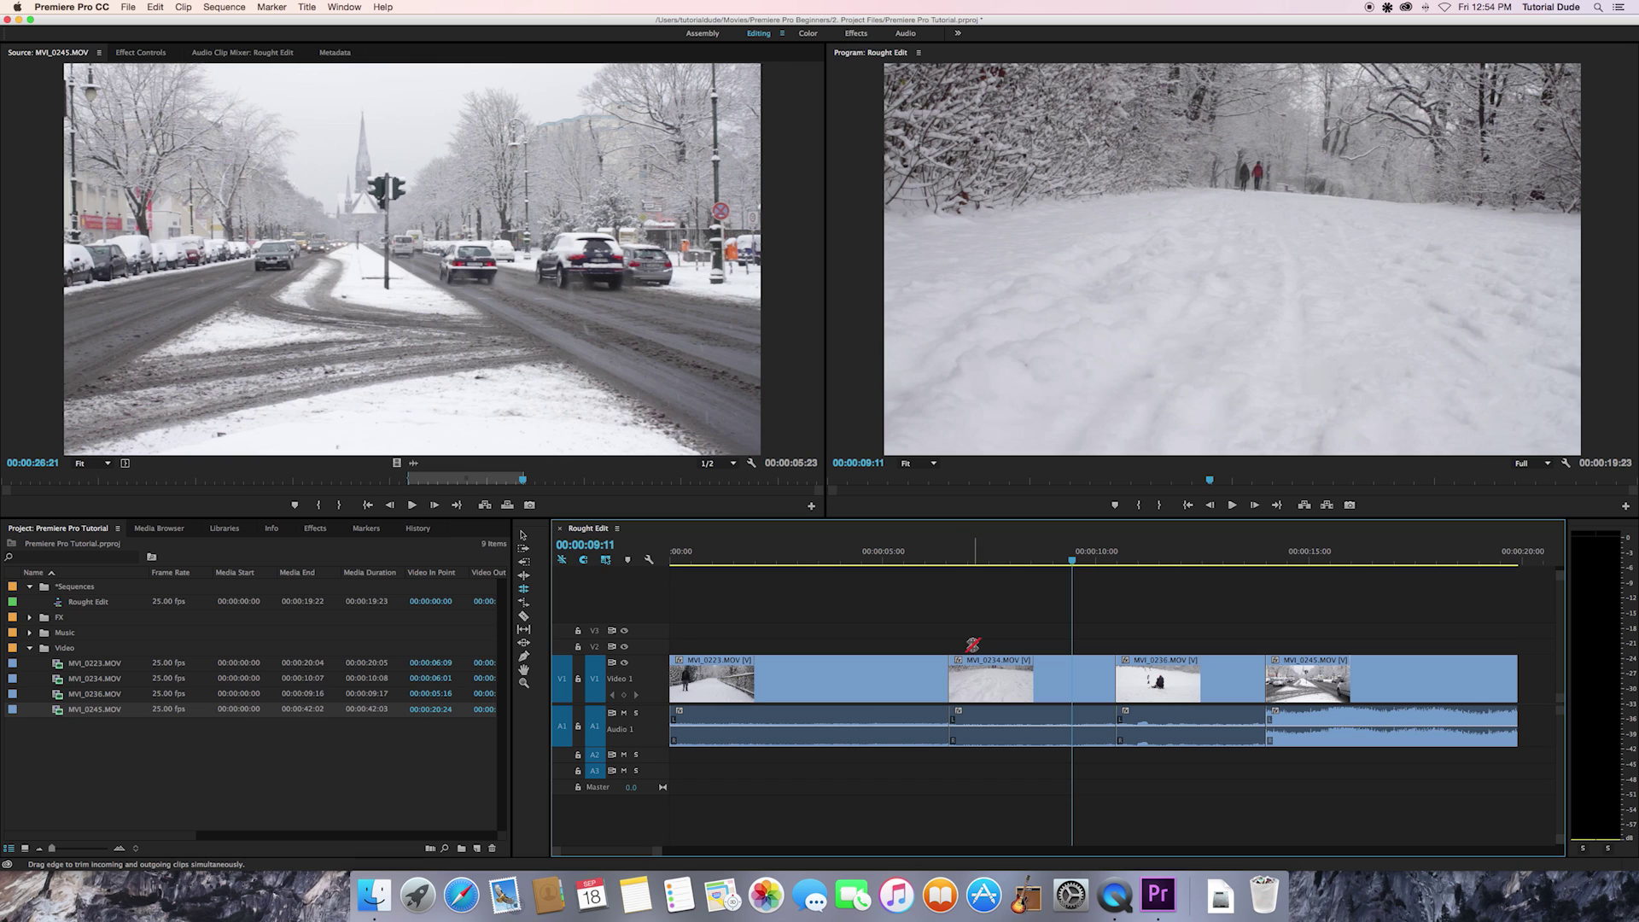
# Return to the Selection tool and toggle timeline snapping off and back on
pyautogui.click(523, 535)
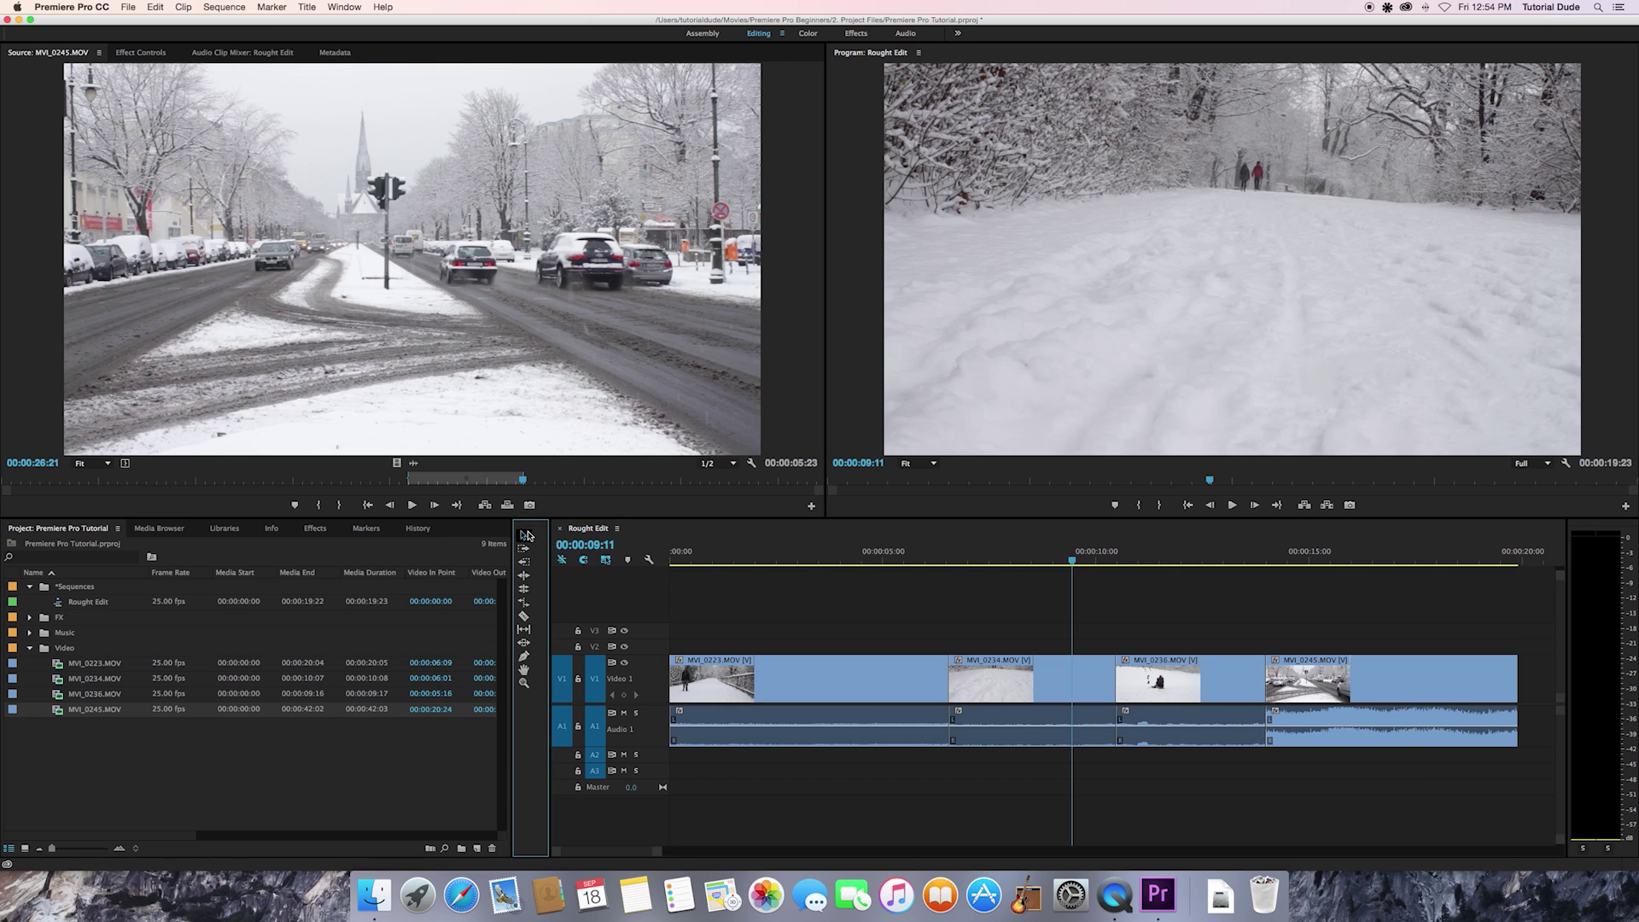
pyautogui.click(585, 561)
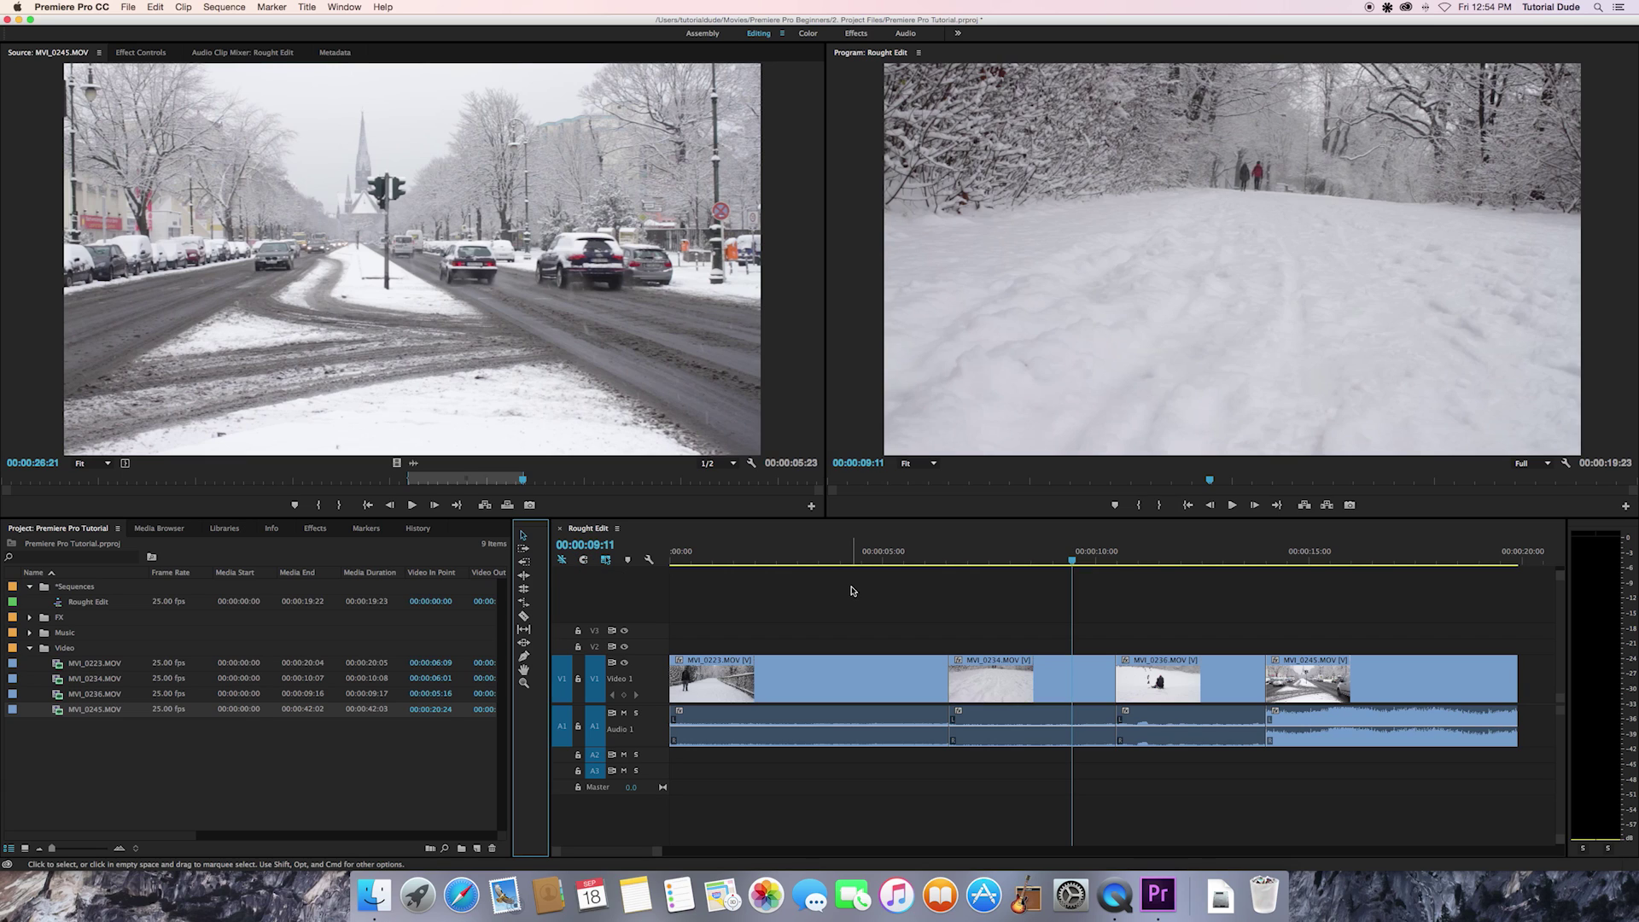
pyautogui.click(584, 566)
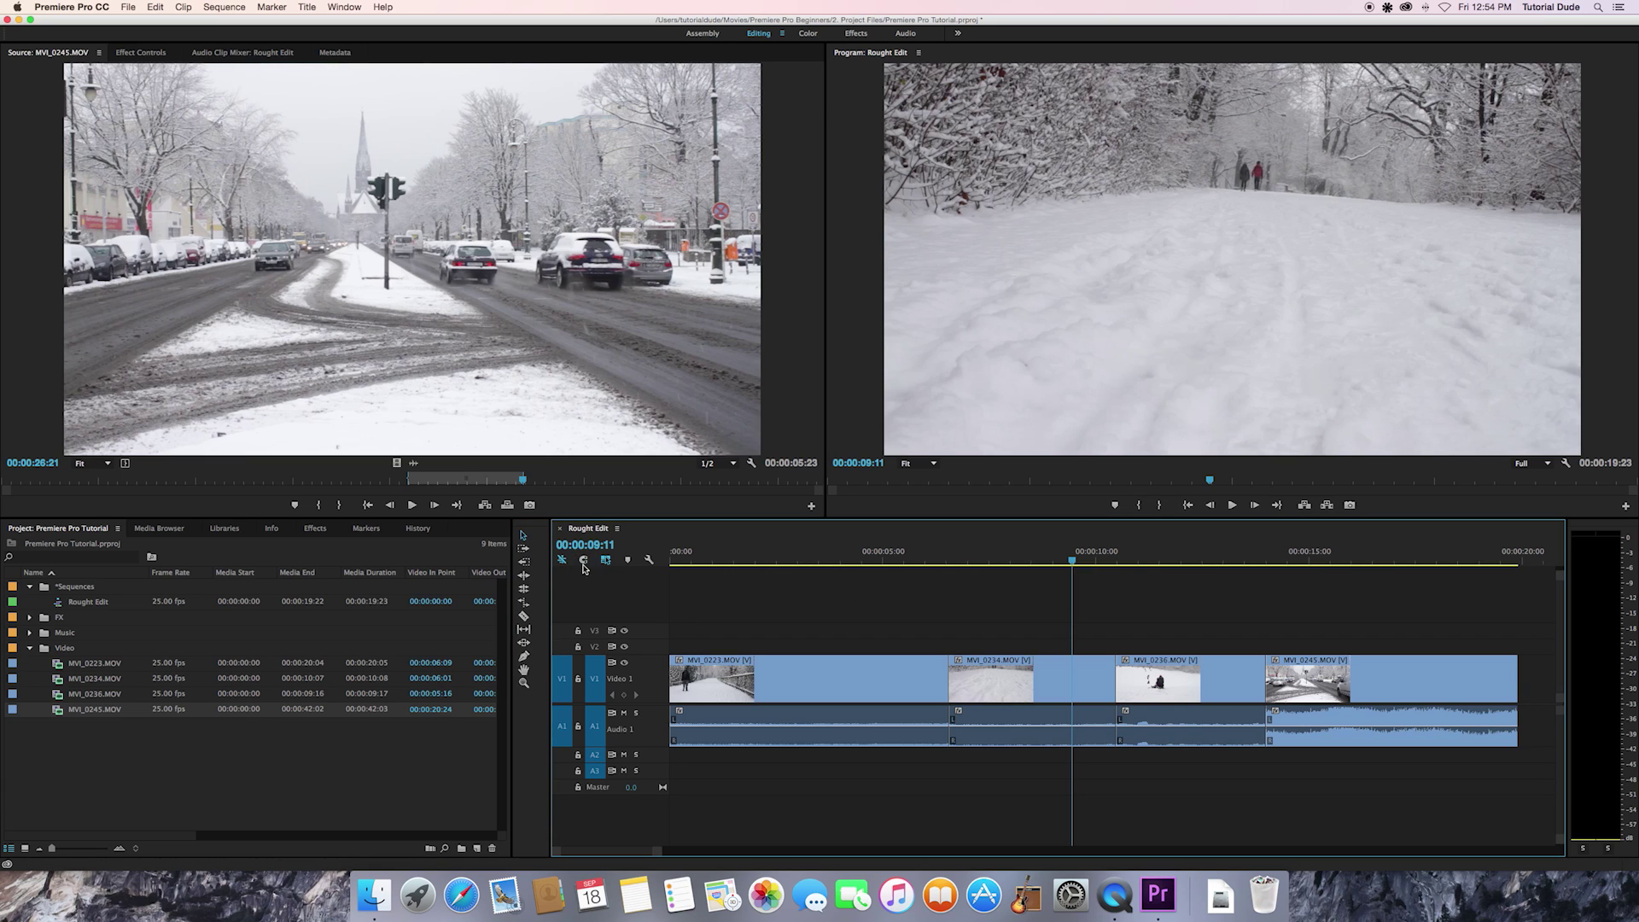
pyautogui.click(584, 562)
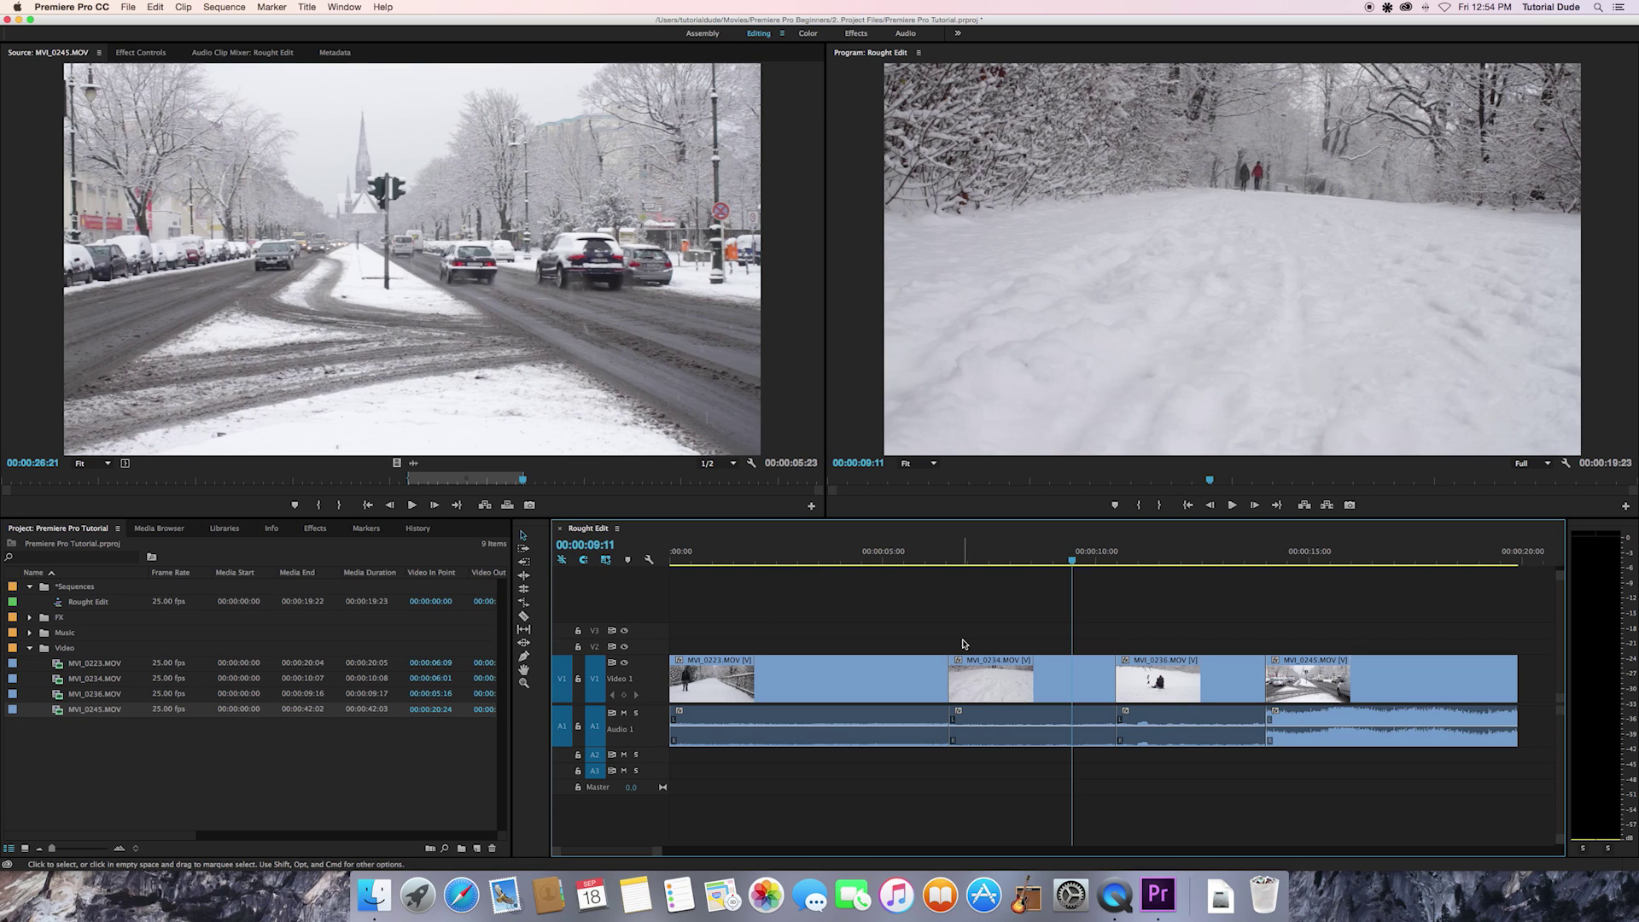
# Trim the end of MVI_0234.MOV back to the playhead at 00:00:09:11, and readjust it to slightly past the playhead
pyautogui.click(1111, 682)
pyautogui.moveTo(1111, 682)
pyautogui.mouseDown()
pyautogui.moveTo(1084, 682)
pyautogui.moveTo(1115, 681)
pyautogui.mouseUp()
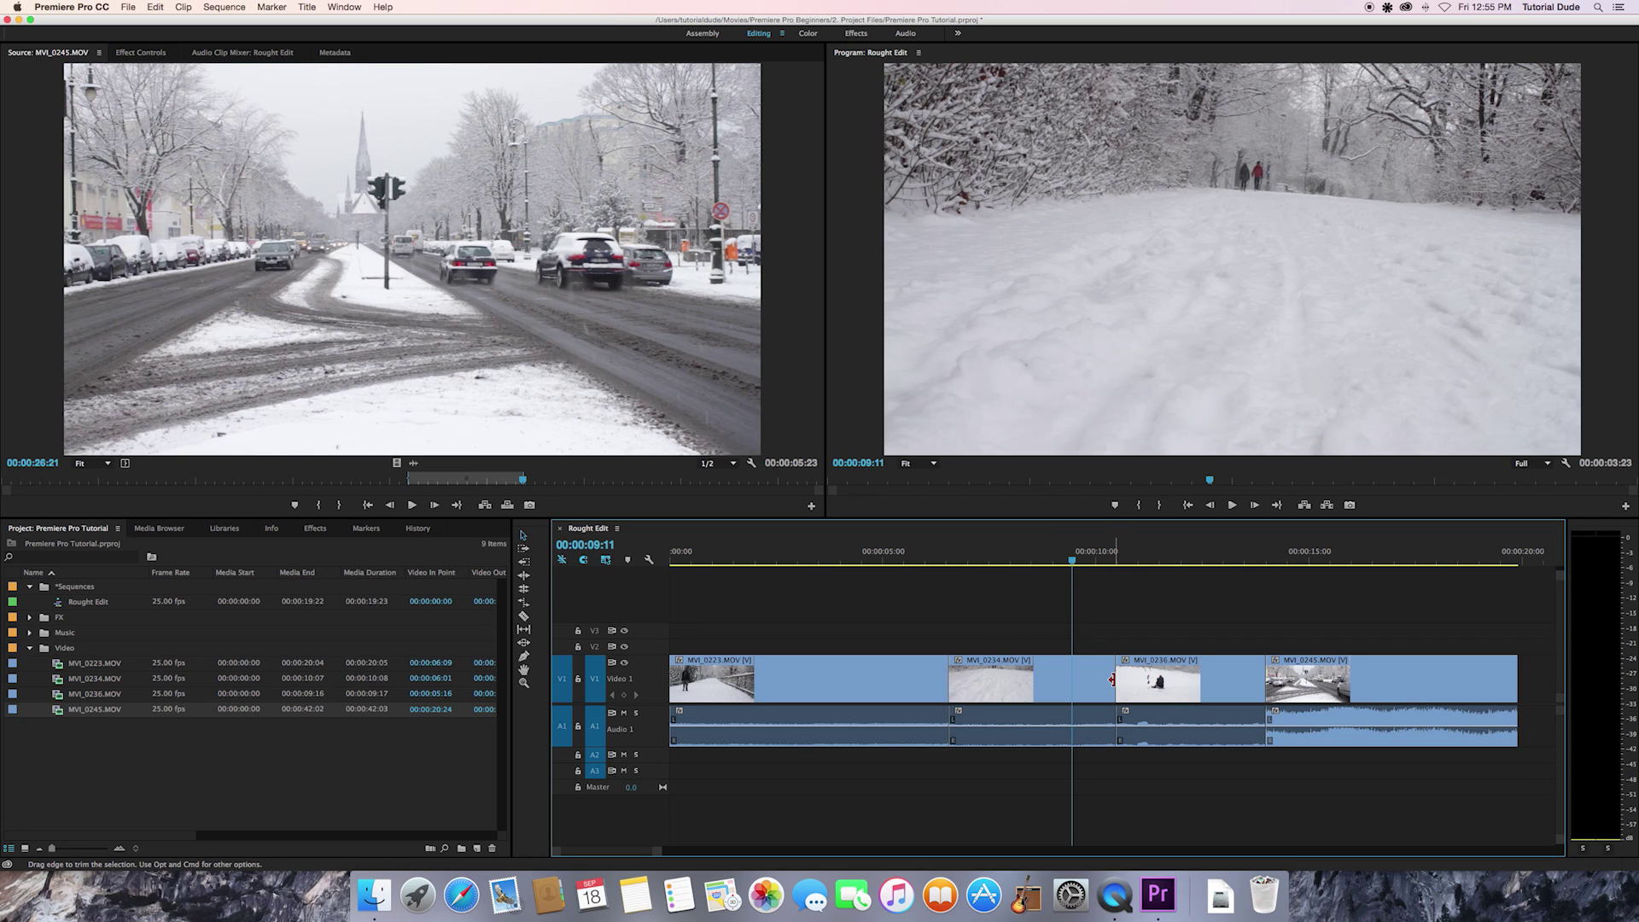
pyautogui.moveTo(1111, 678); pyautogui.dragTo(1074, 683)
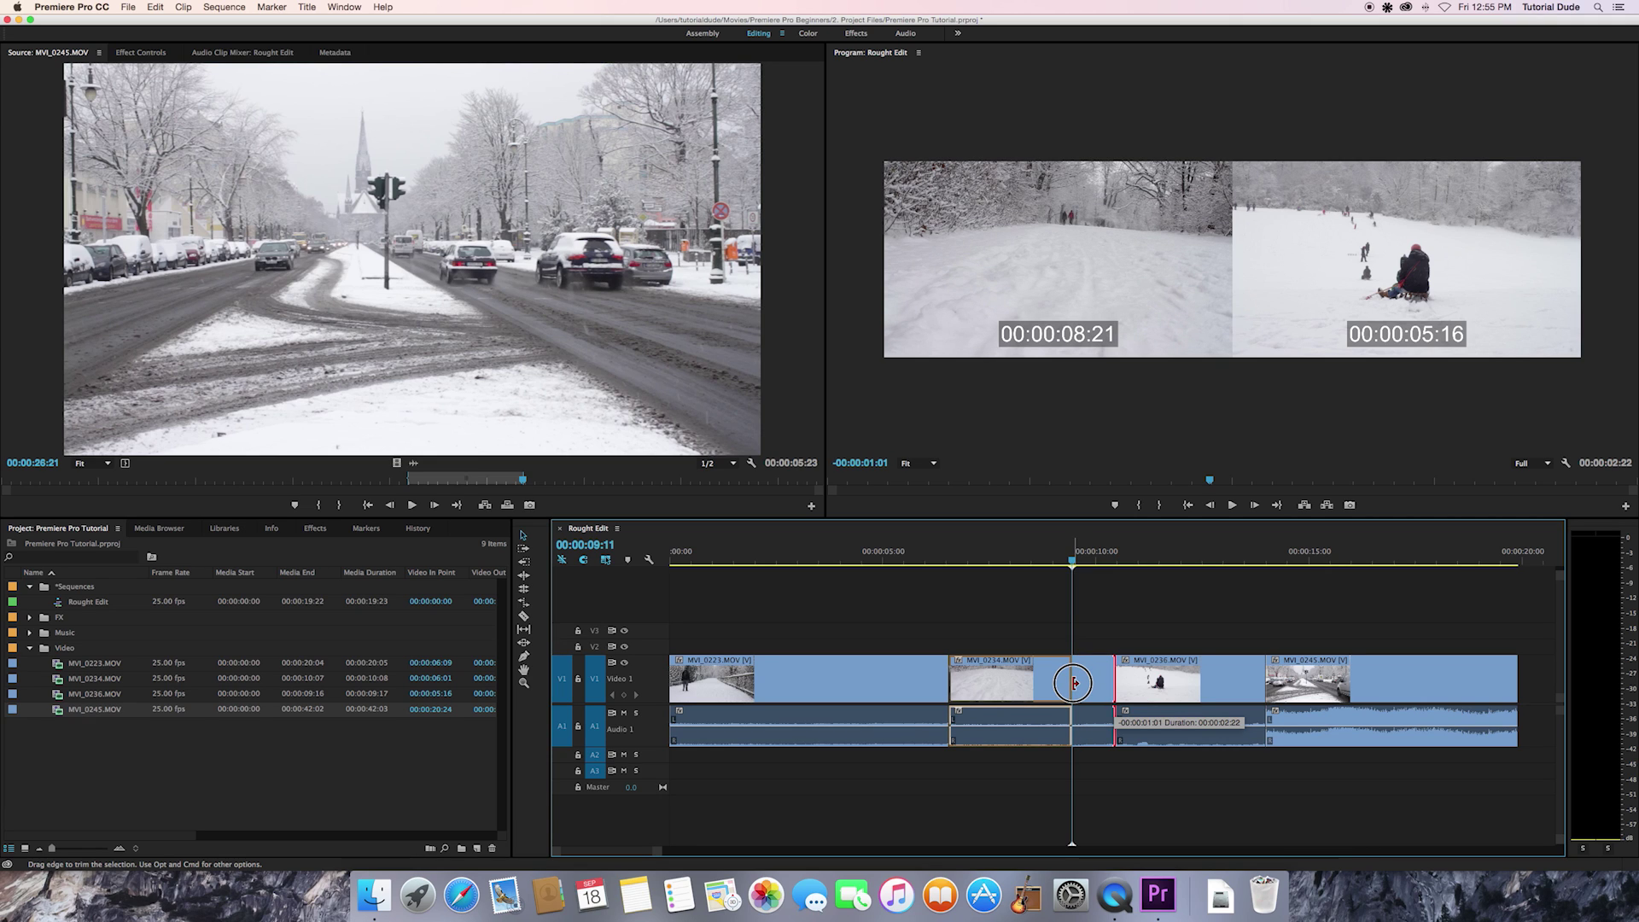
pyautogui.moveTo(1074, 683); pyautogui.dragTo(1076, 684)
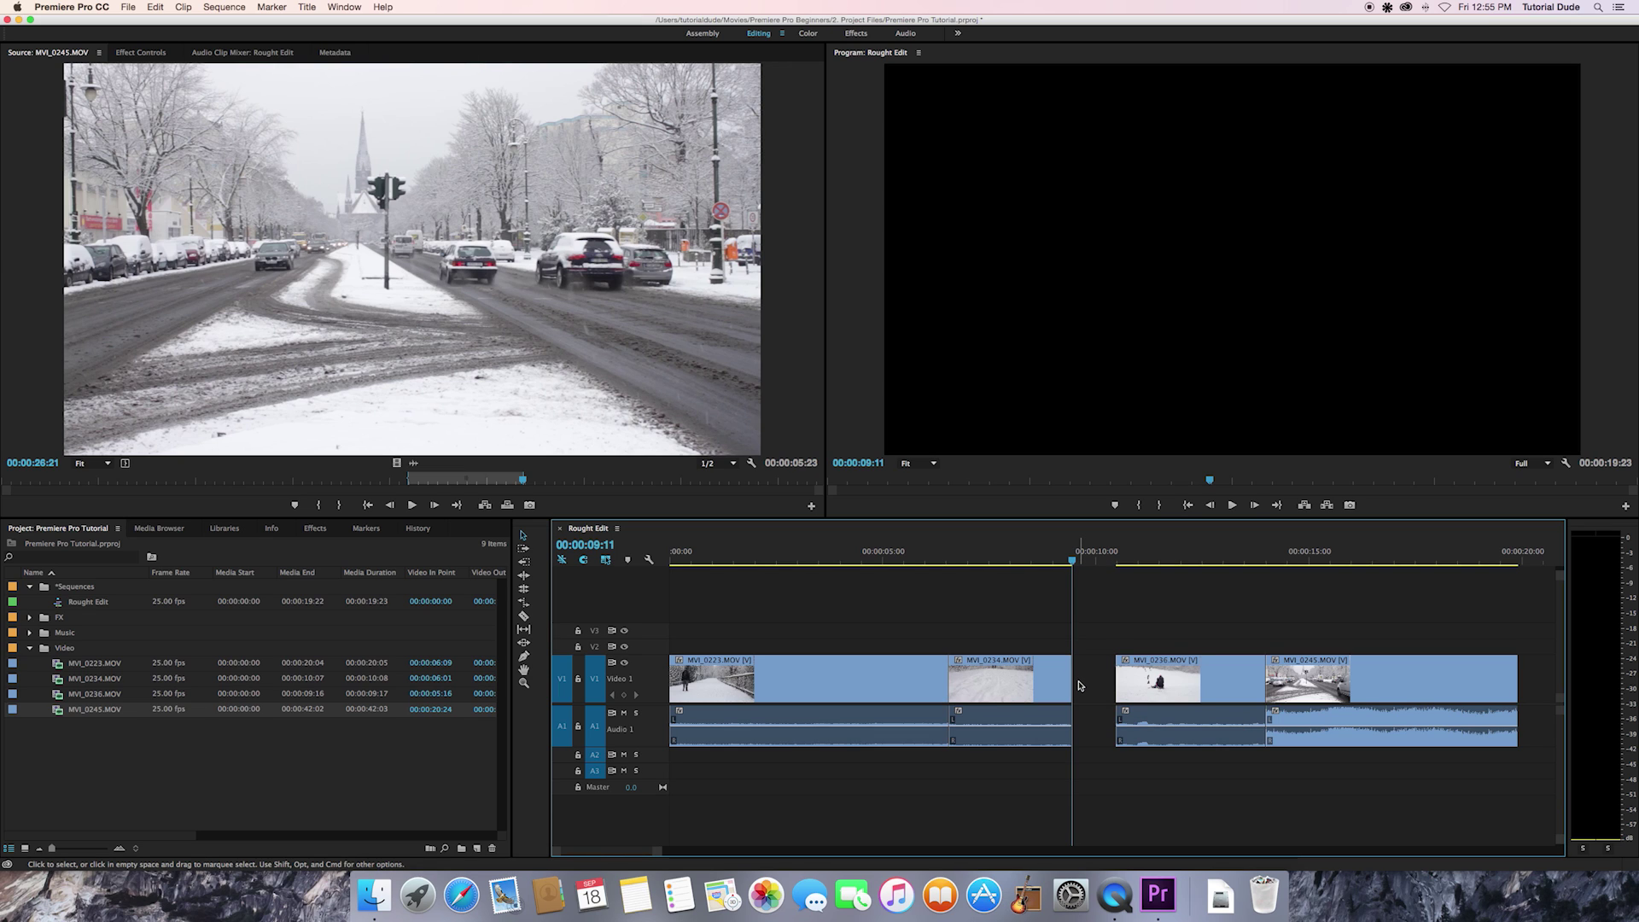
pyautogui.moveTo(1077, 682); pyautogui.dragTo(1081, 681)
# Toggle timeline snapping and extend the end of MVI_0234.MOV to meet the start of MVI_0236.MOV again
pyautogui.click(584, 561)
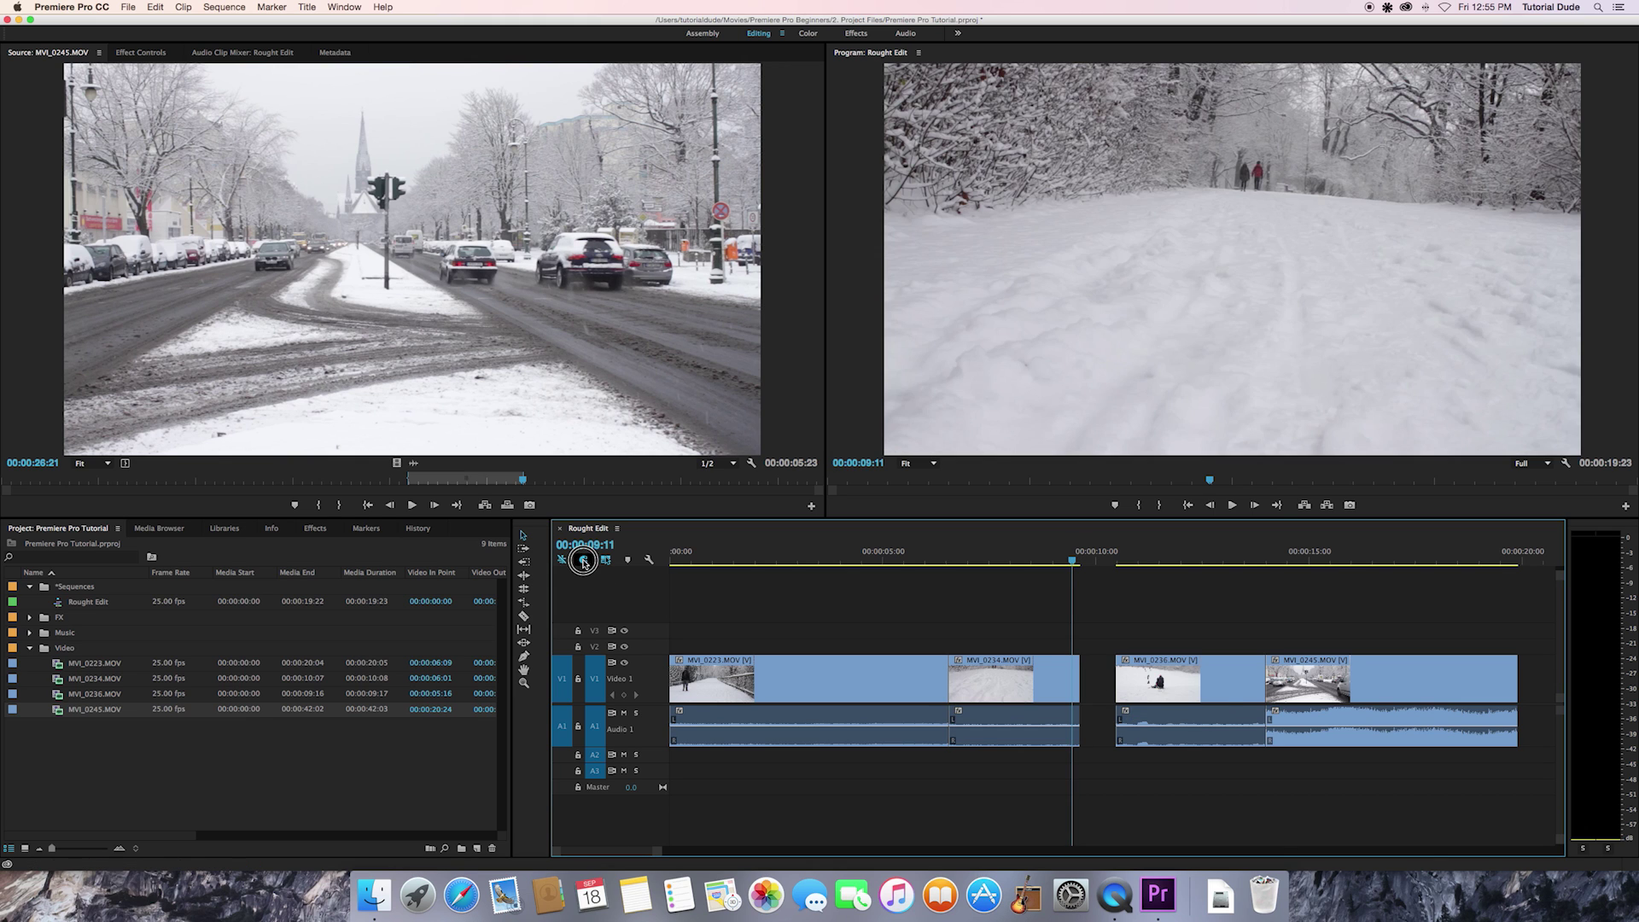
pyautogui.click(1080, 671)
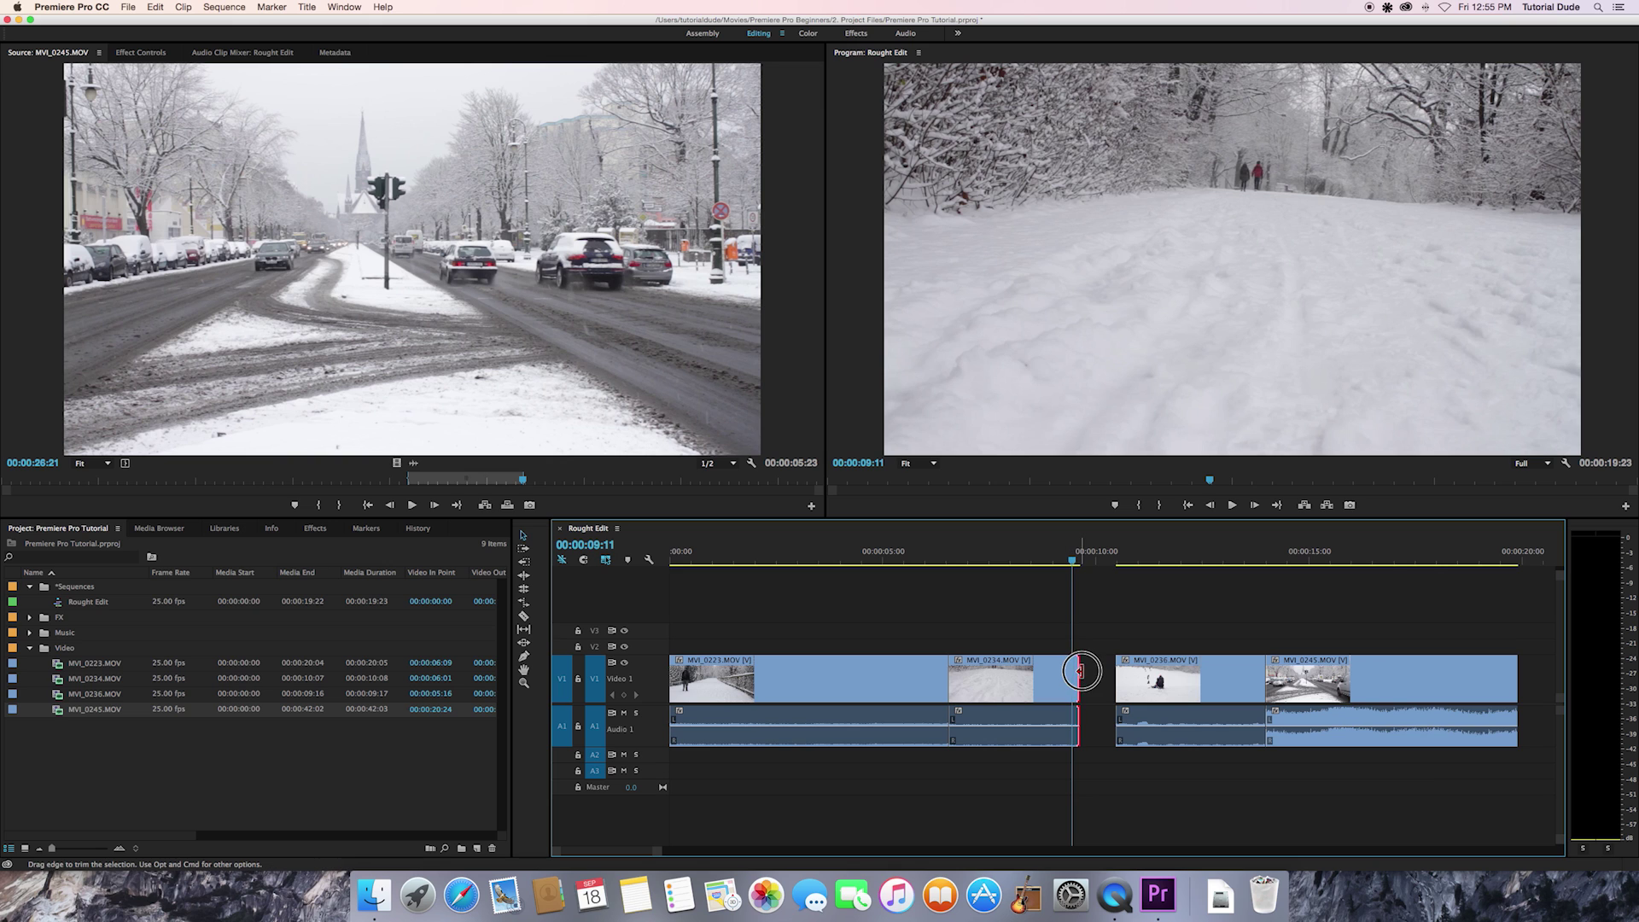
pyautogui.moveTo(1081, 672); pyautogui.dragTo(1125, 671)
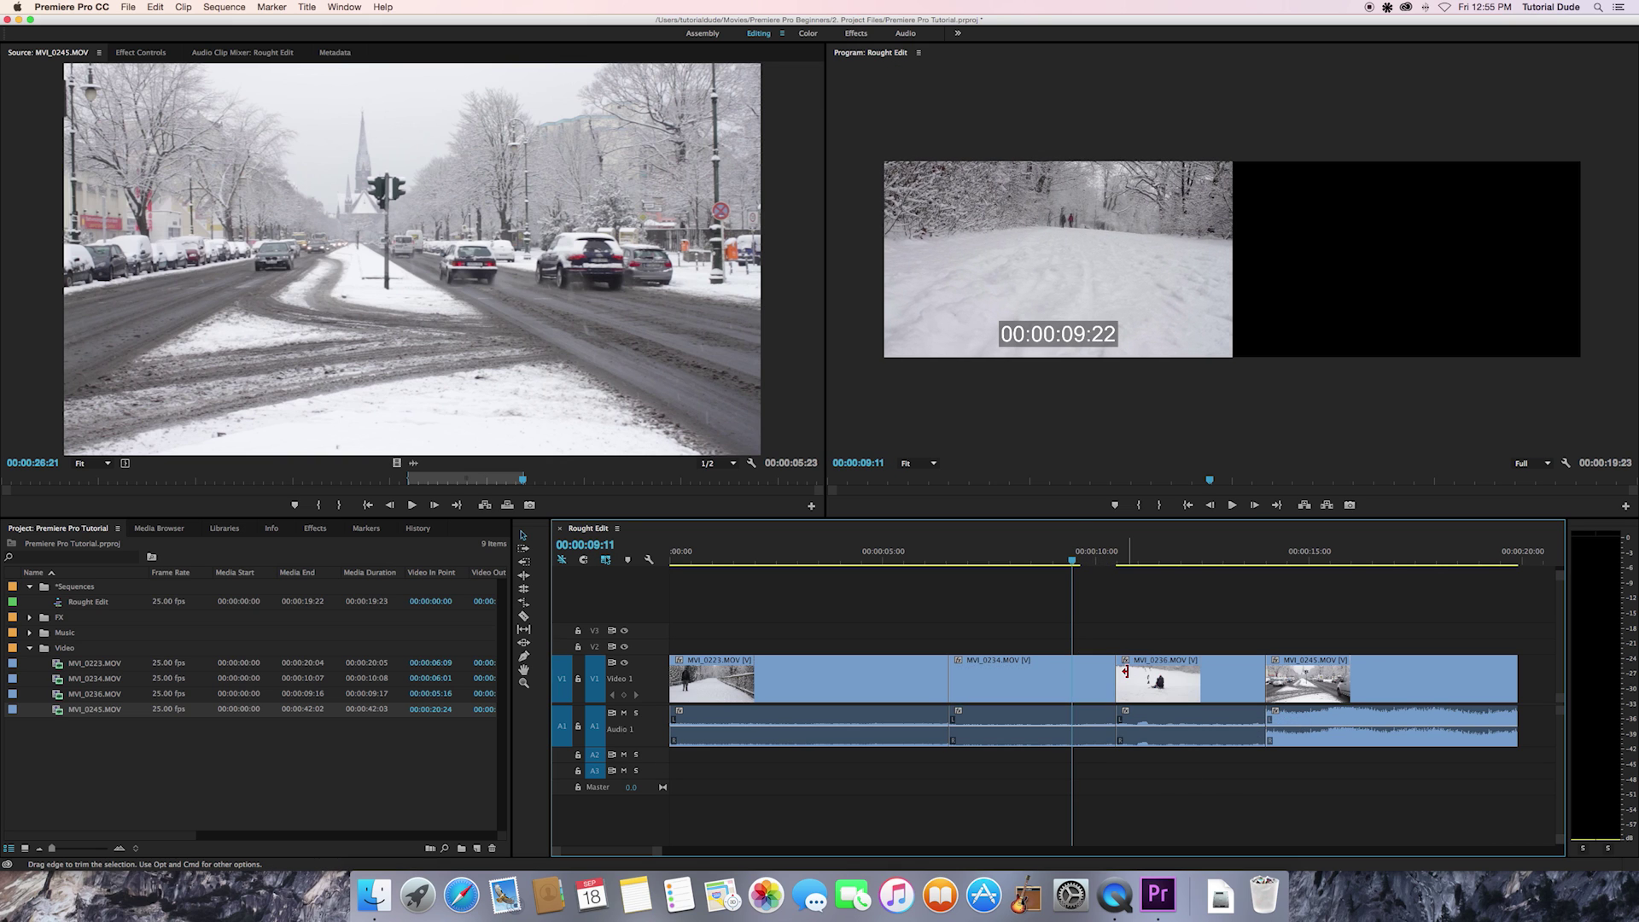
pyautogui.click(585, 560)
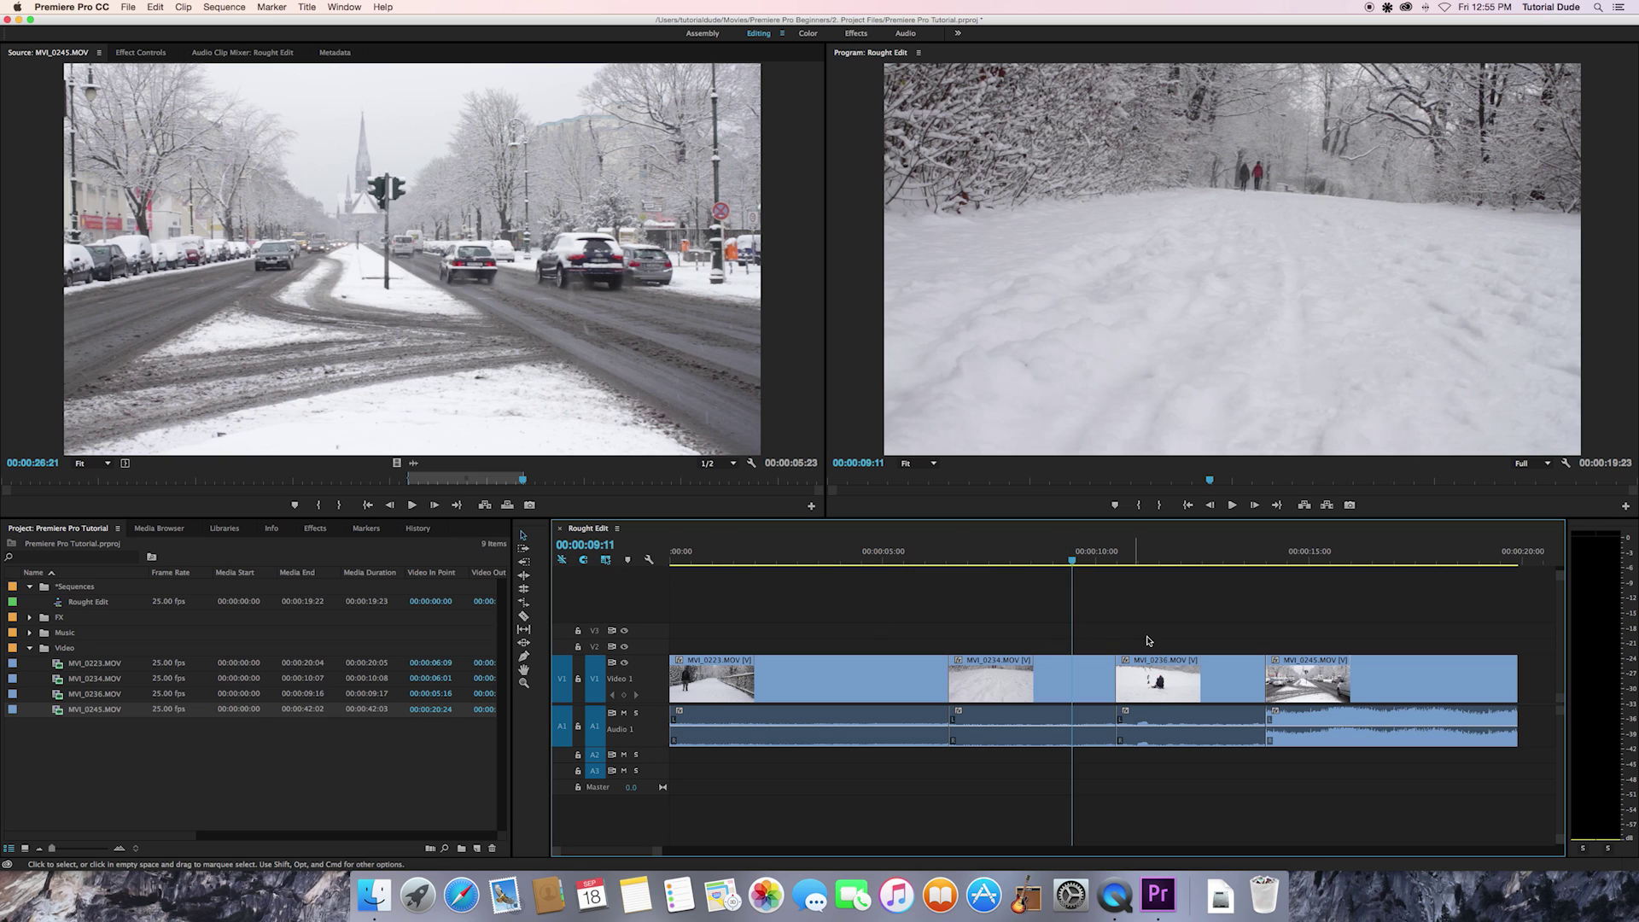
# Play the sequence from 00:00:06:08 to 00:00:16:08 to review the cuts, and move the playhead to 00:00:11:09
pyautogui.click(940, 557)
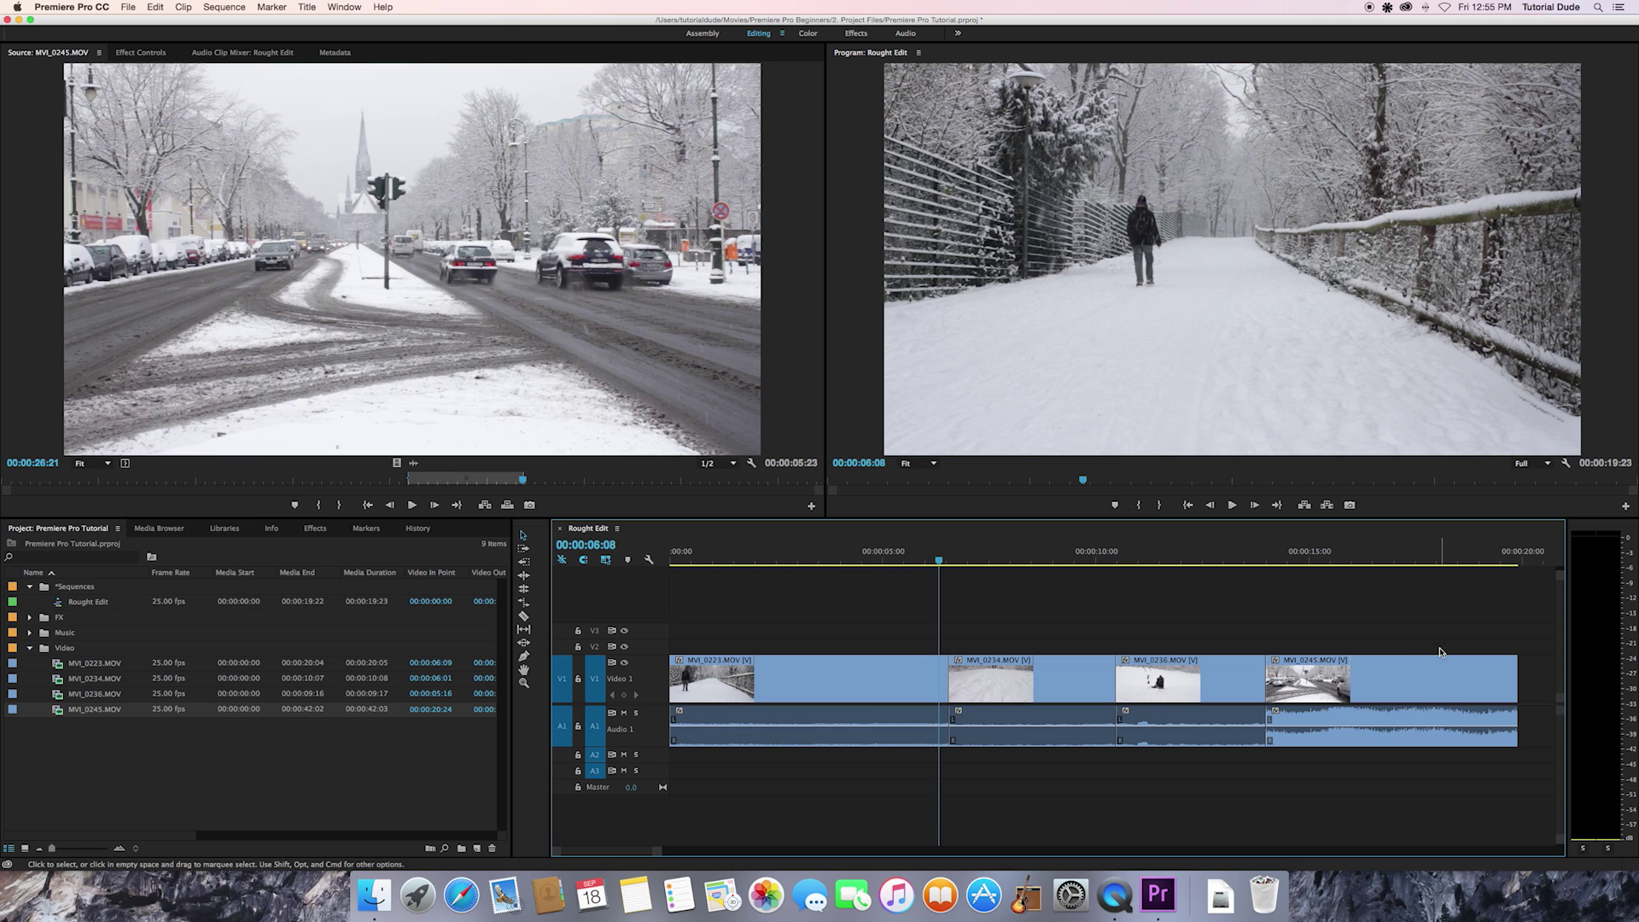
pyautogui.press('space')
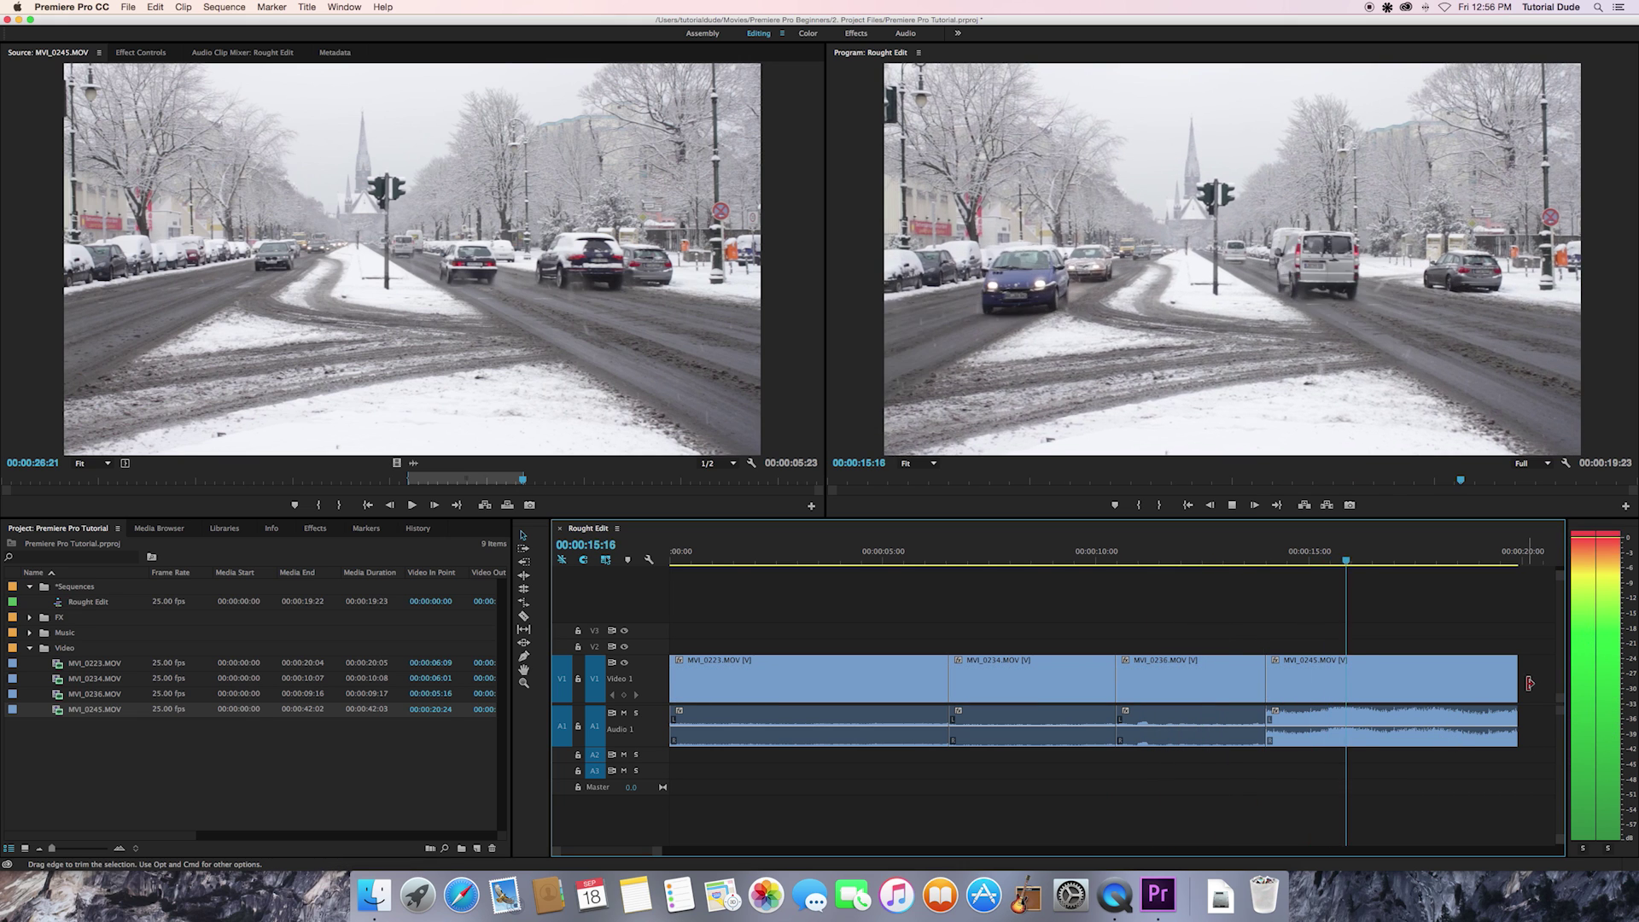
pyautogui.press('space')
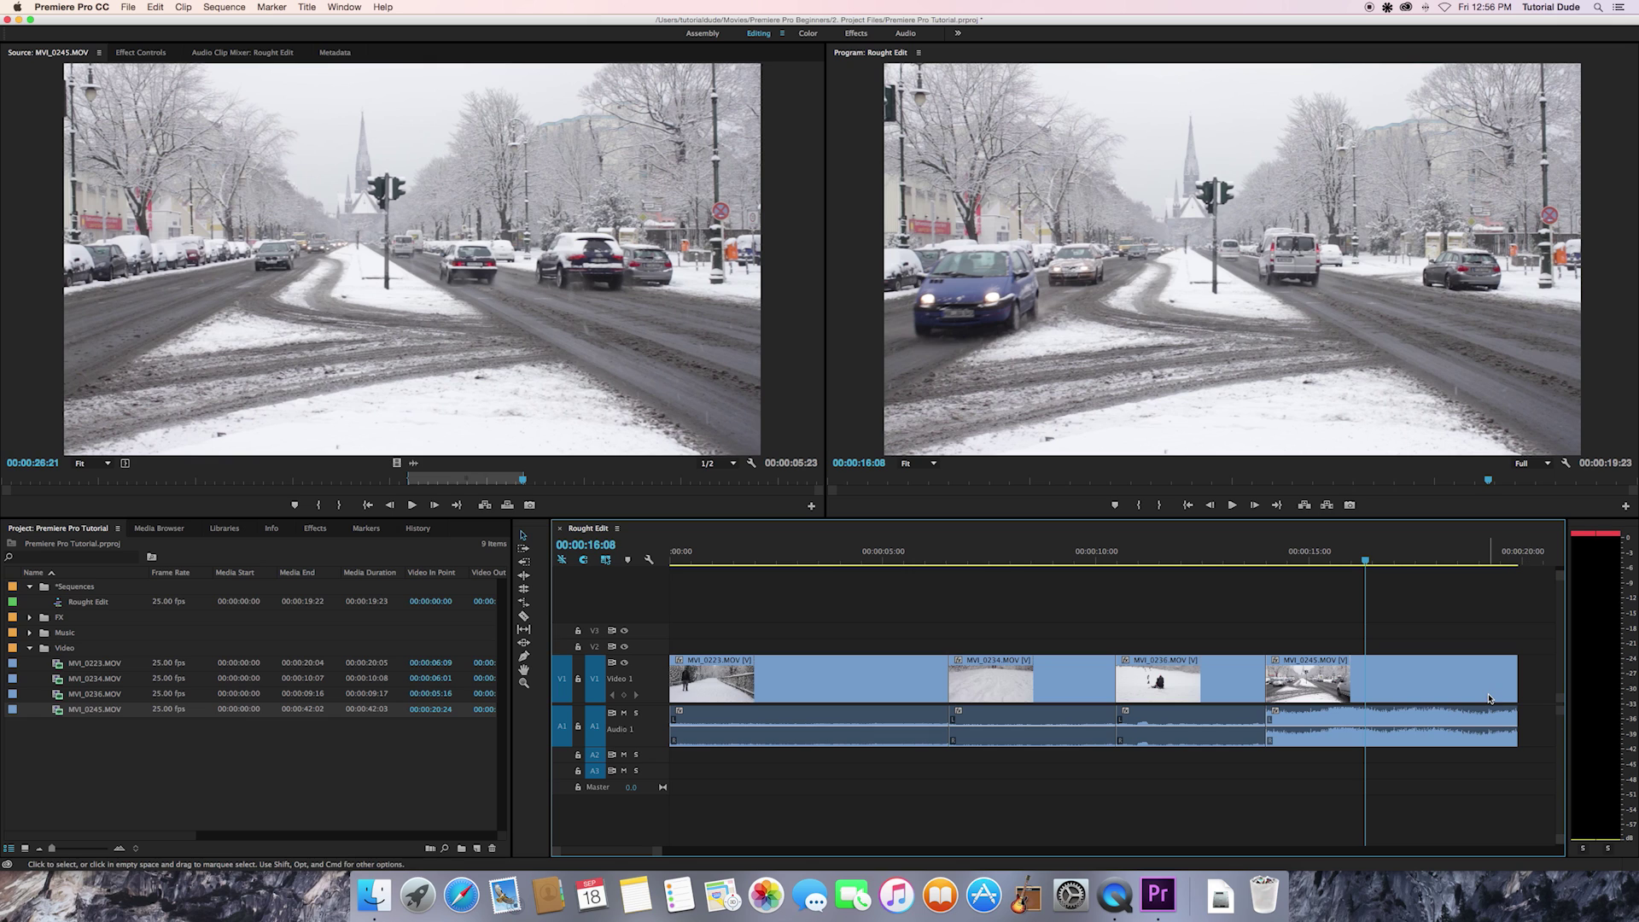
pyautogui.click(1155, 561)
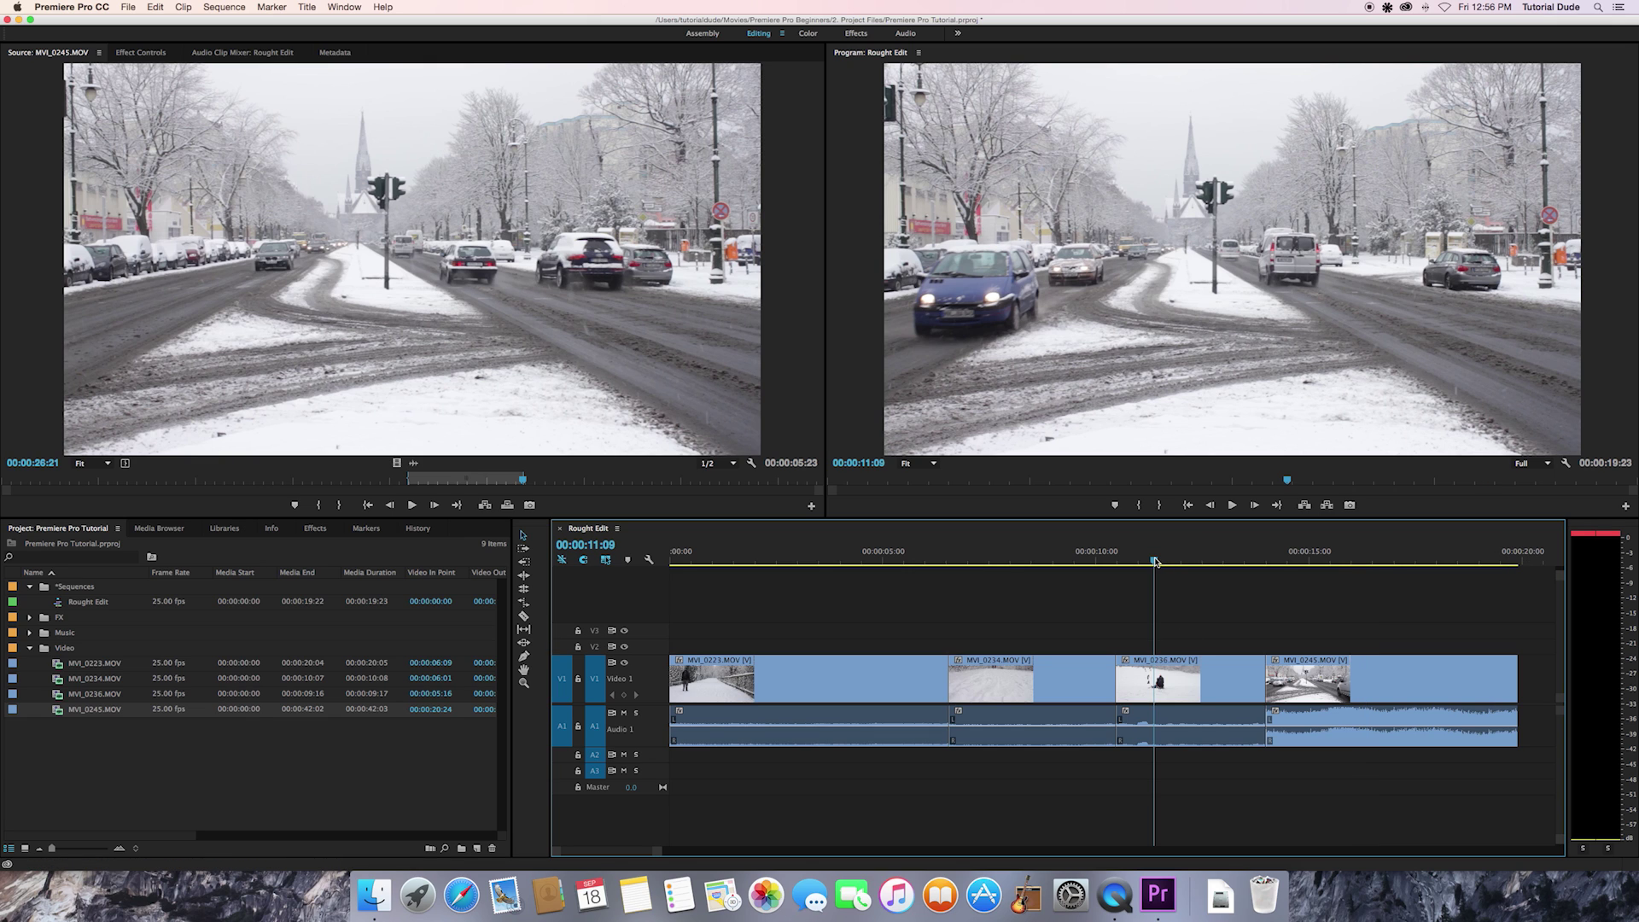
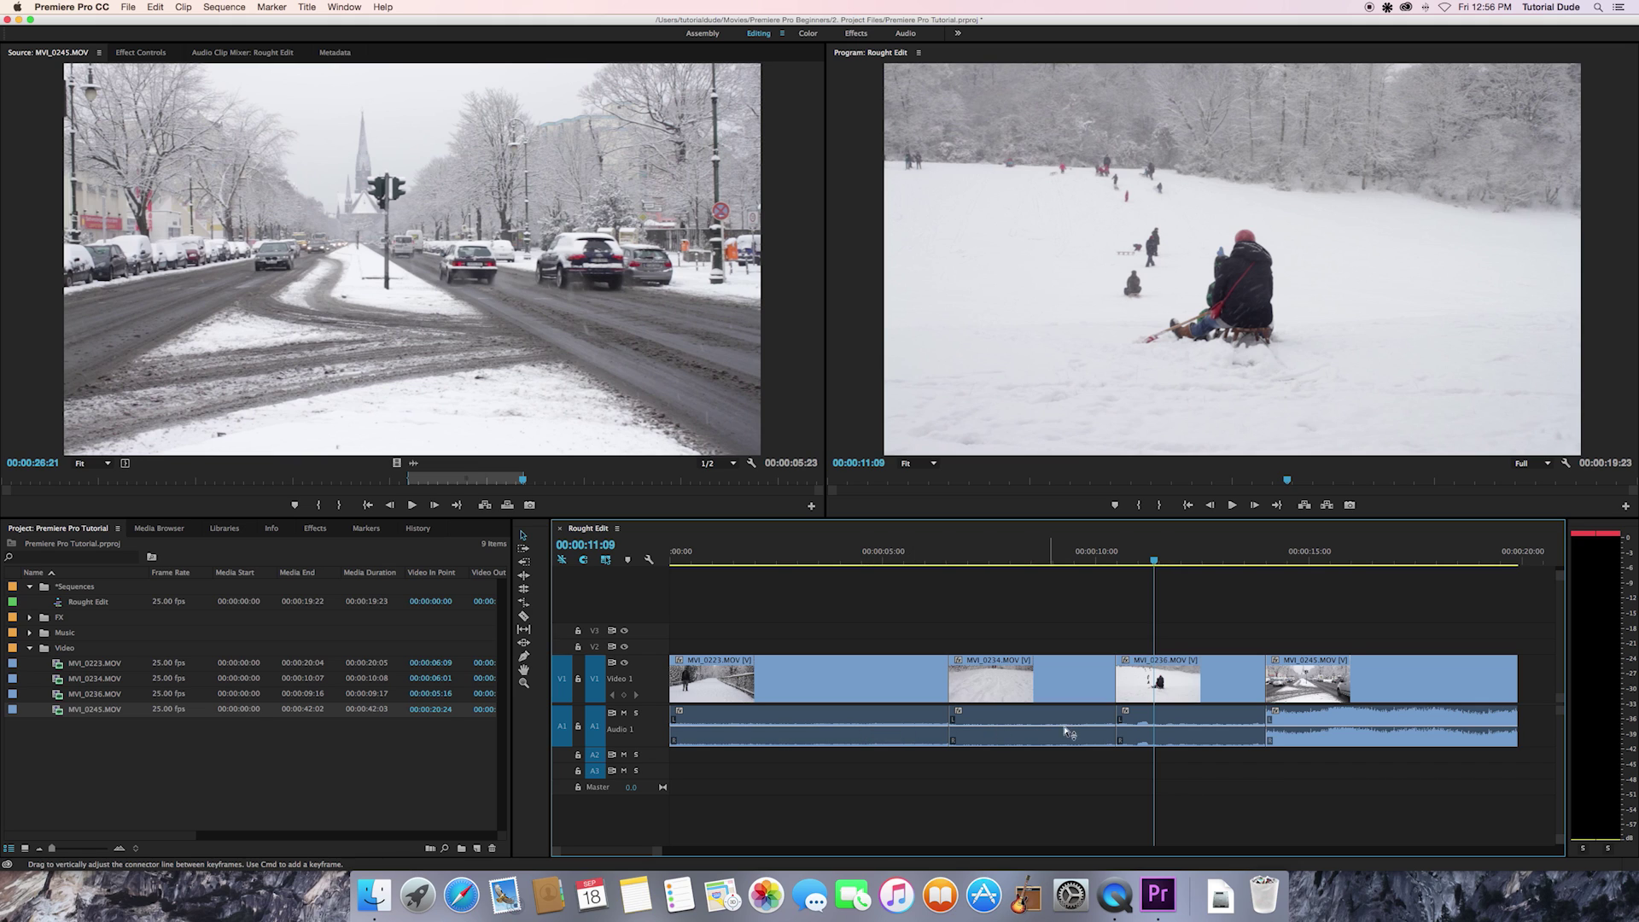
# Lower the audio level of MVI_0245.MOV on the Audio 1 track with its volume line
pyautogui.click(1320, 731)
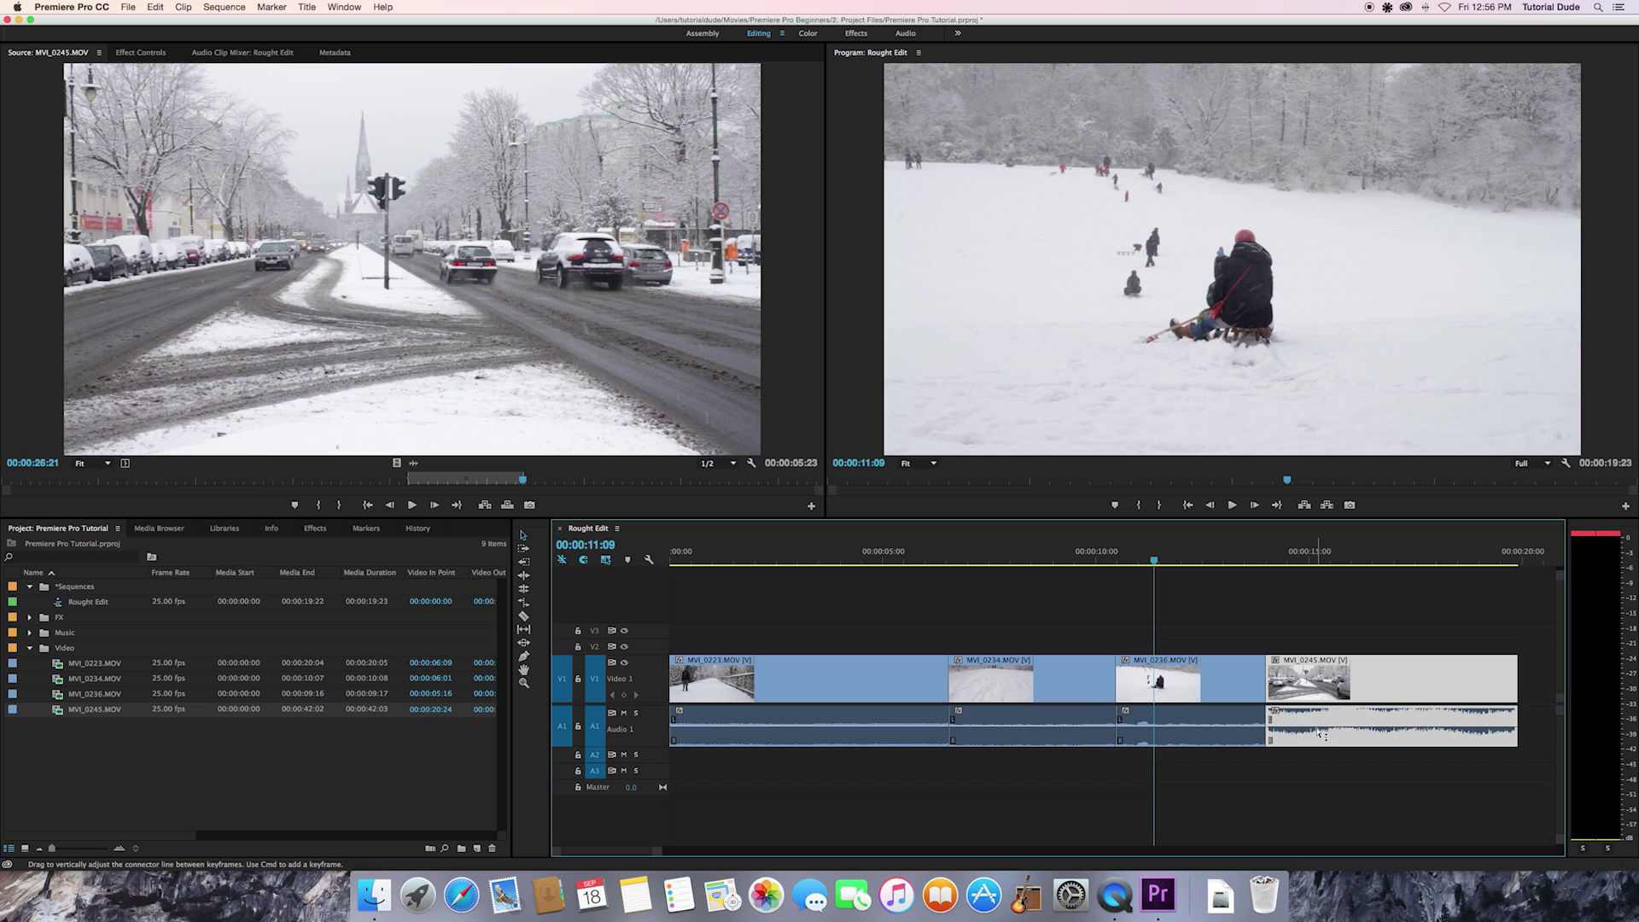
pyautogui.moveTo(1319, 731); pyautogui.dragTo(1319, 735)
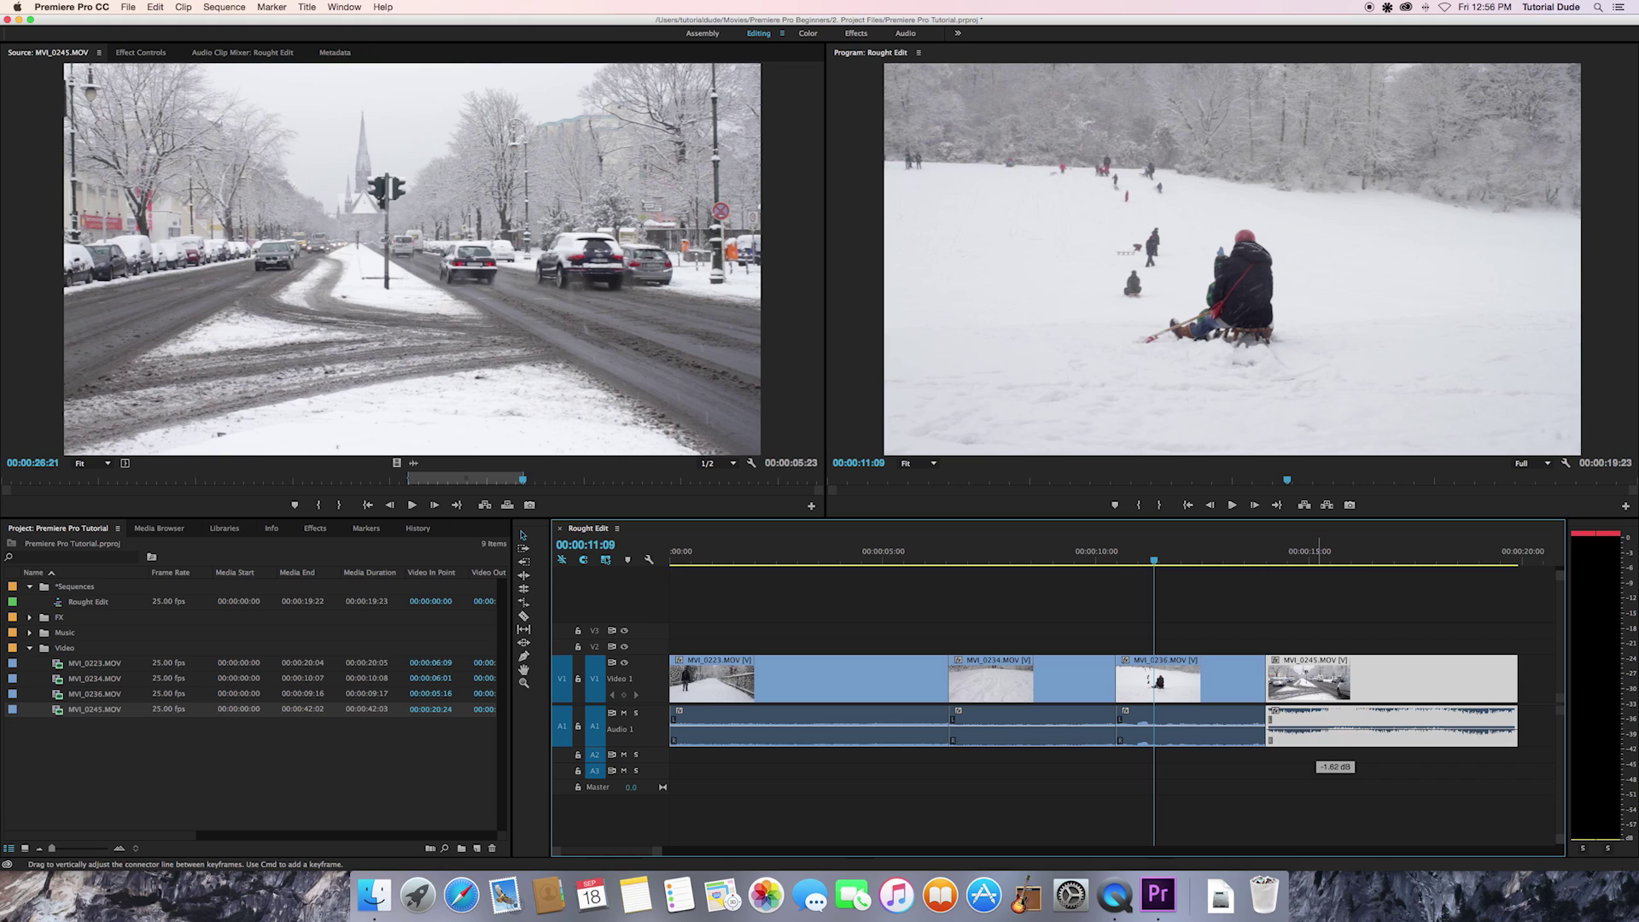
pyautogui.moveTo(1320, 735); pyautogui.dragTo(1320, 742)
pyautogui.moveTo(1320, 742); pyautogui.dragTo(1320, 742)
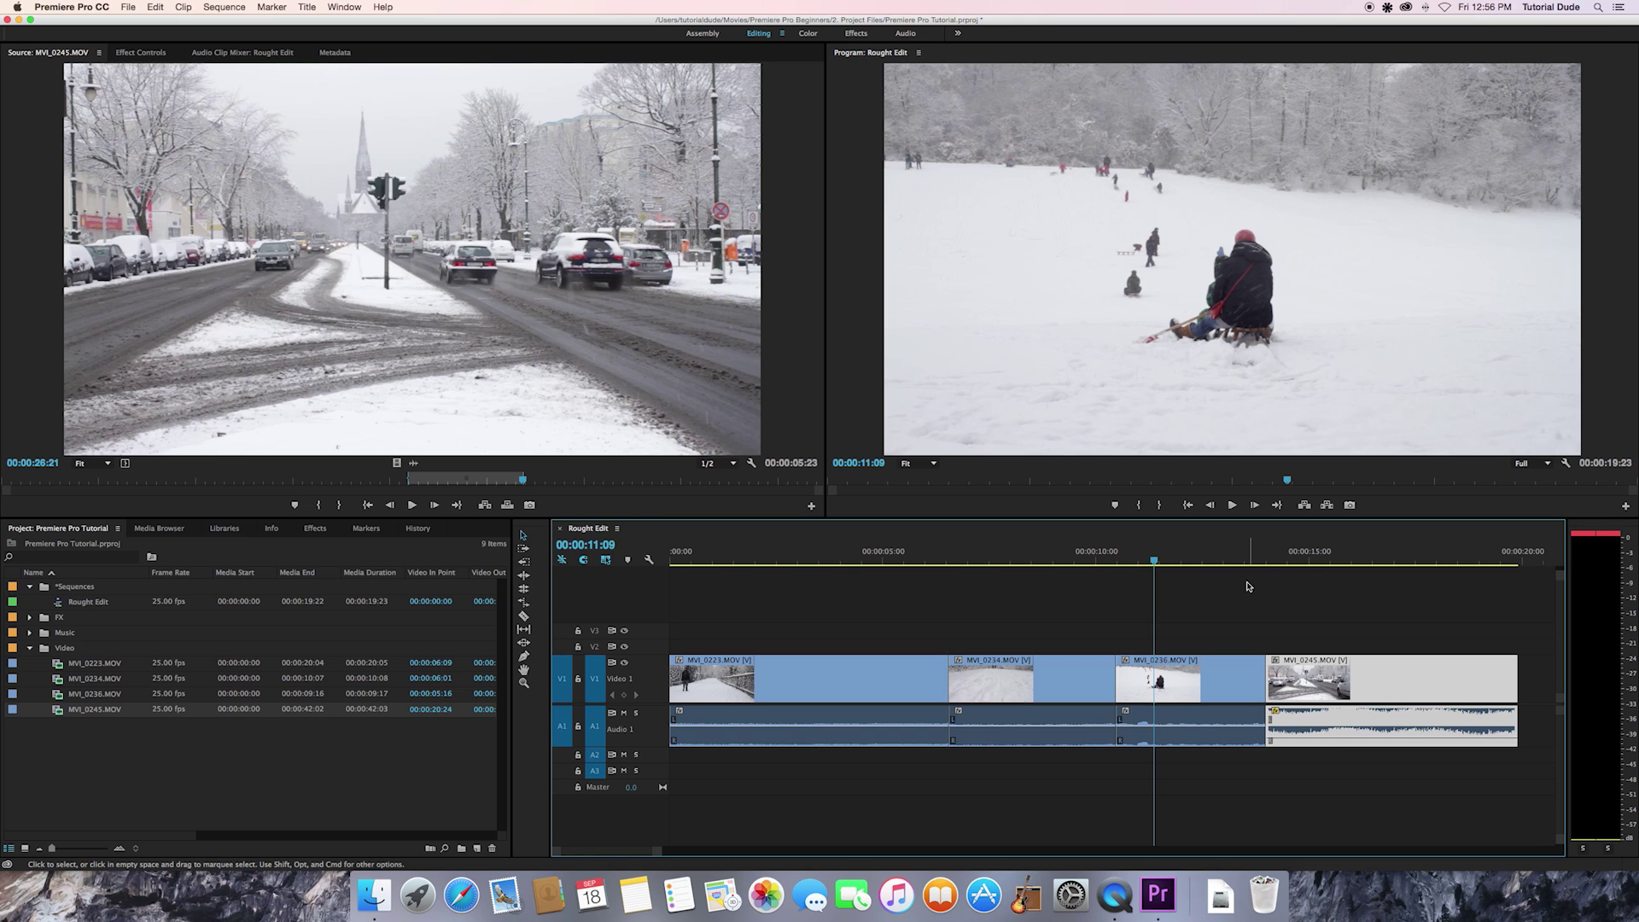
# Play the sequence from 00:00:11:09 to 00:00:17:19 to check the audio level, and leave MVI_0245.MOV deselected
pyautogui.press('space')
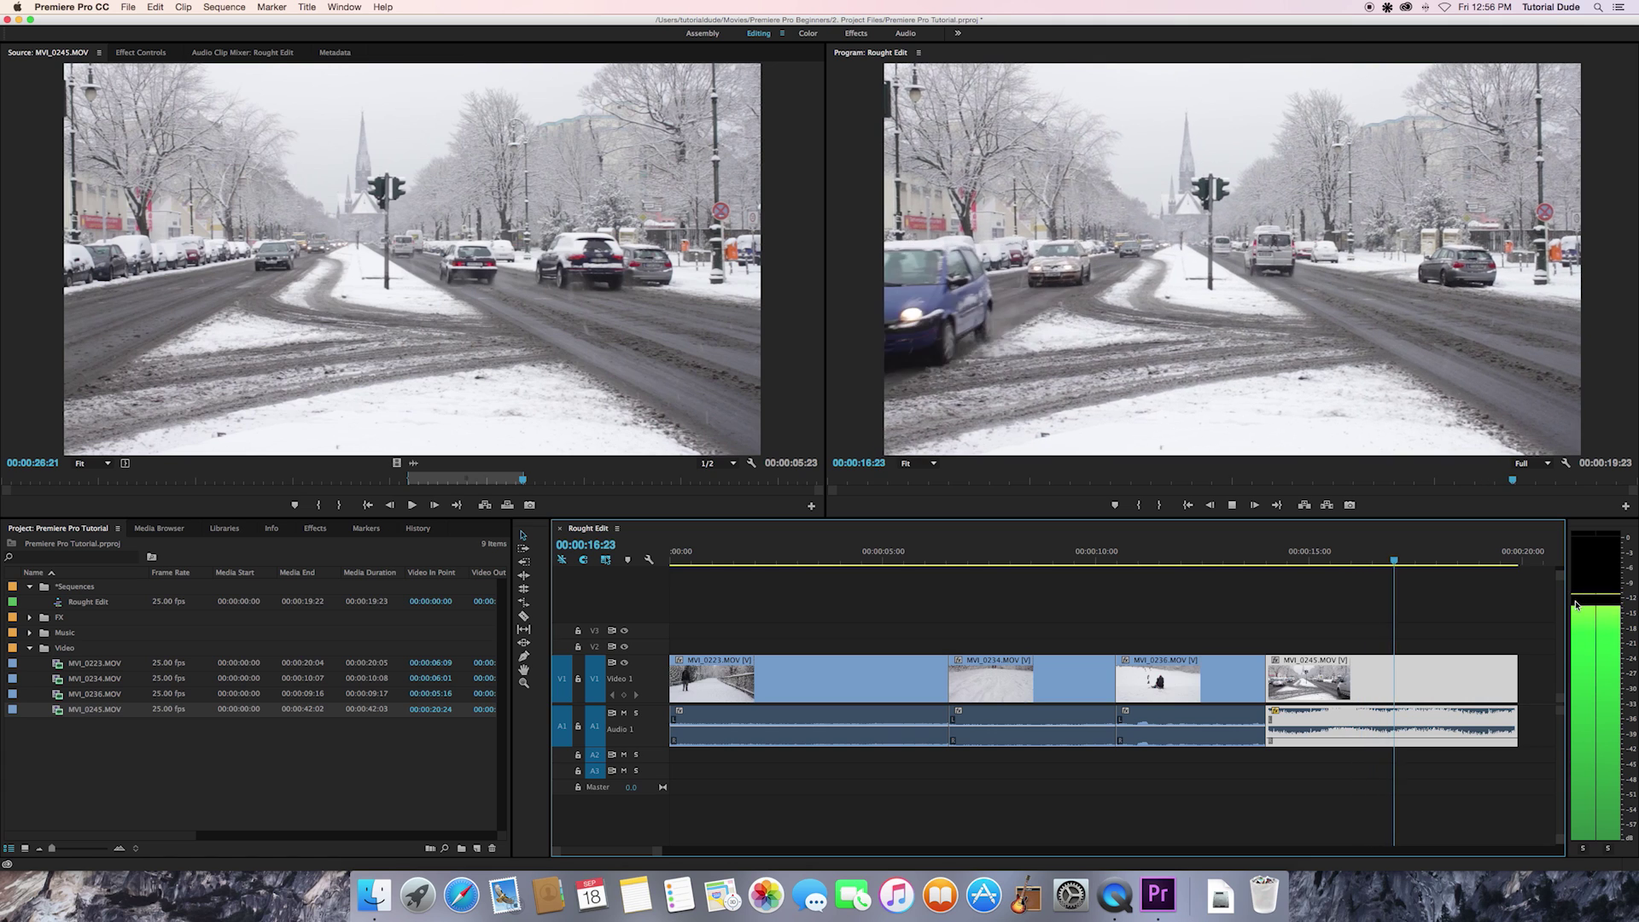
pyautogui.press('space')
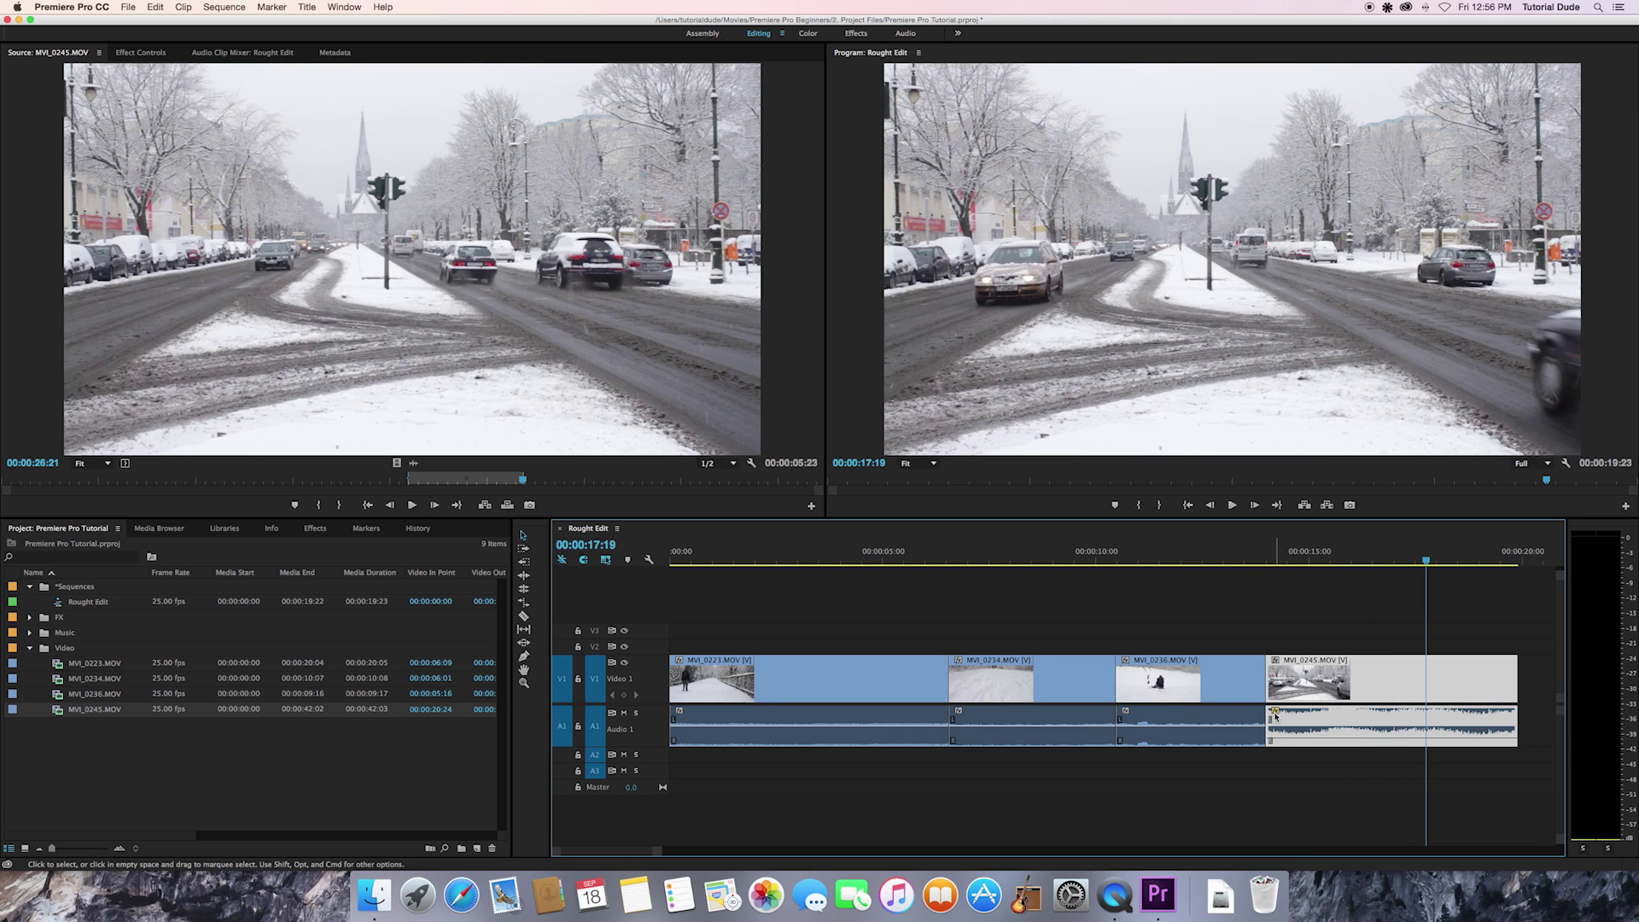
pyautogui.click(1286, 771)
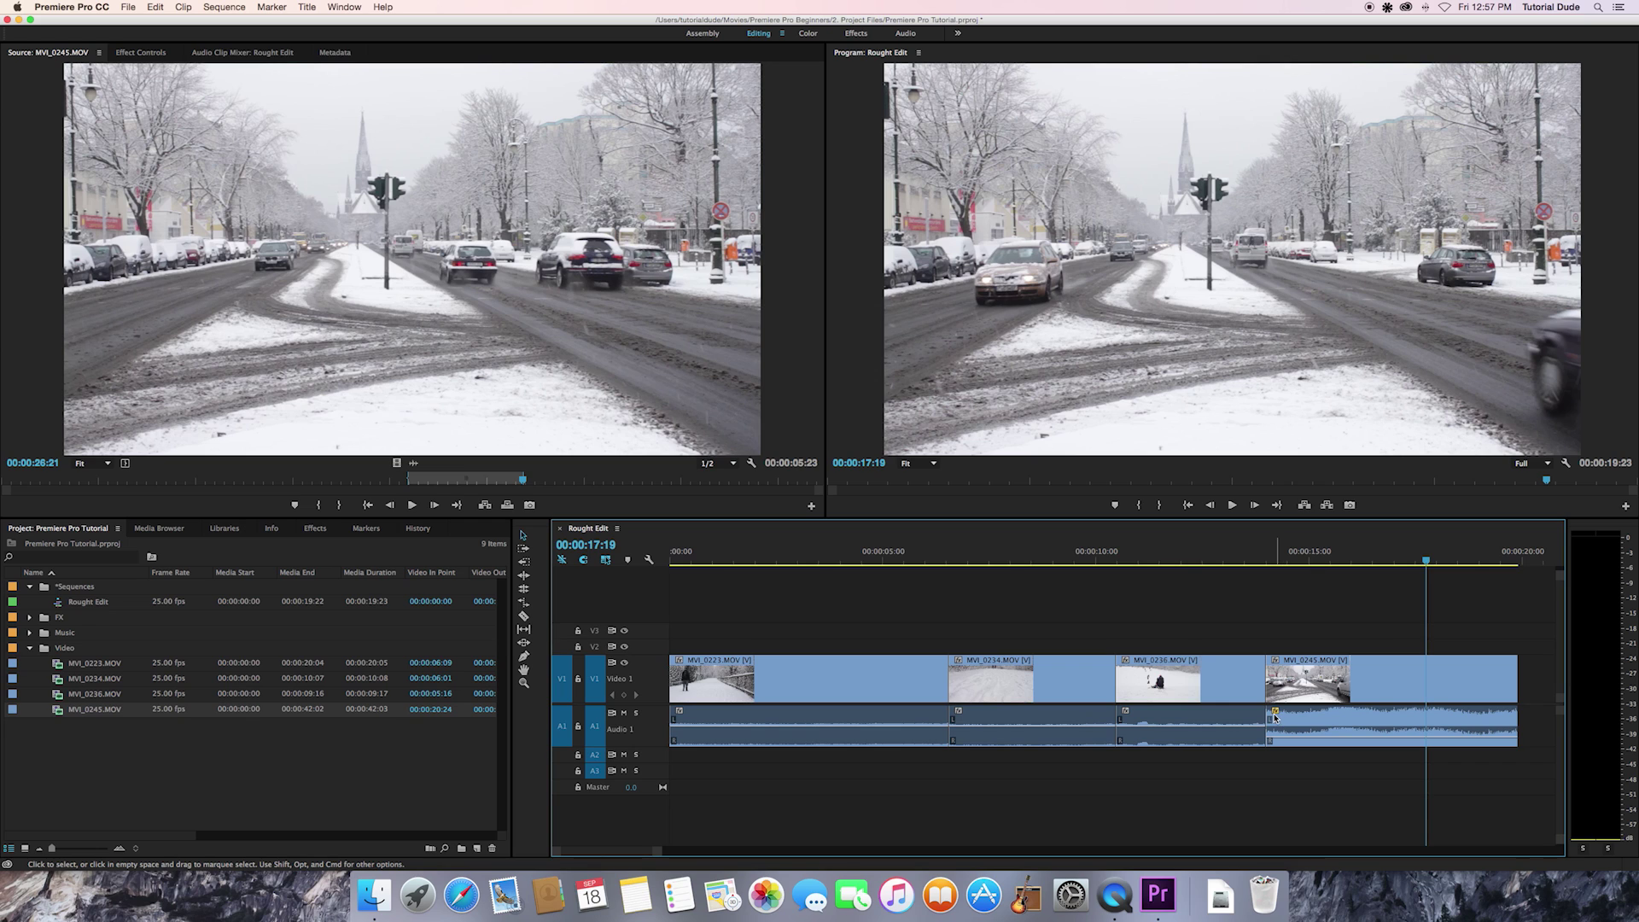
pyautogui.click(1338, 726)
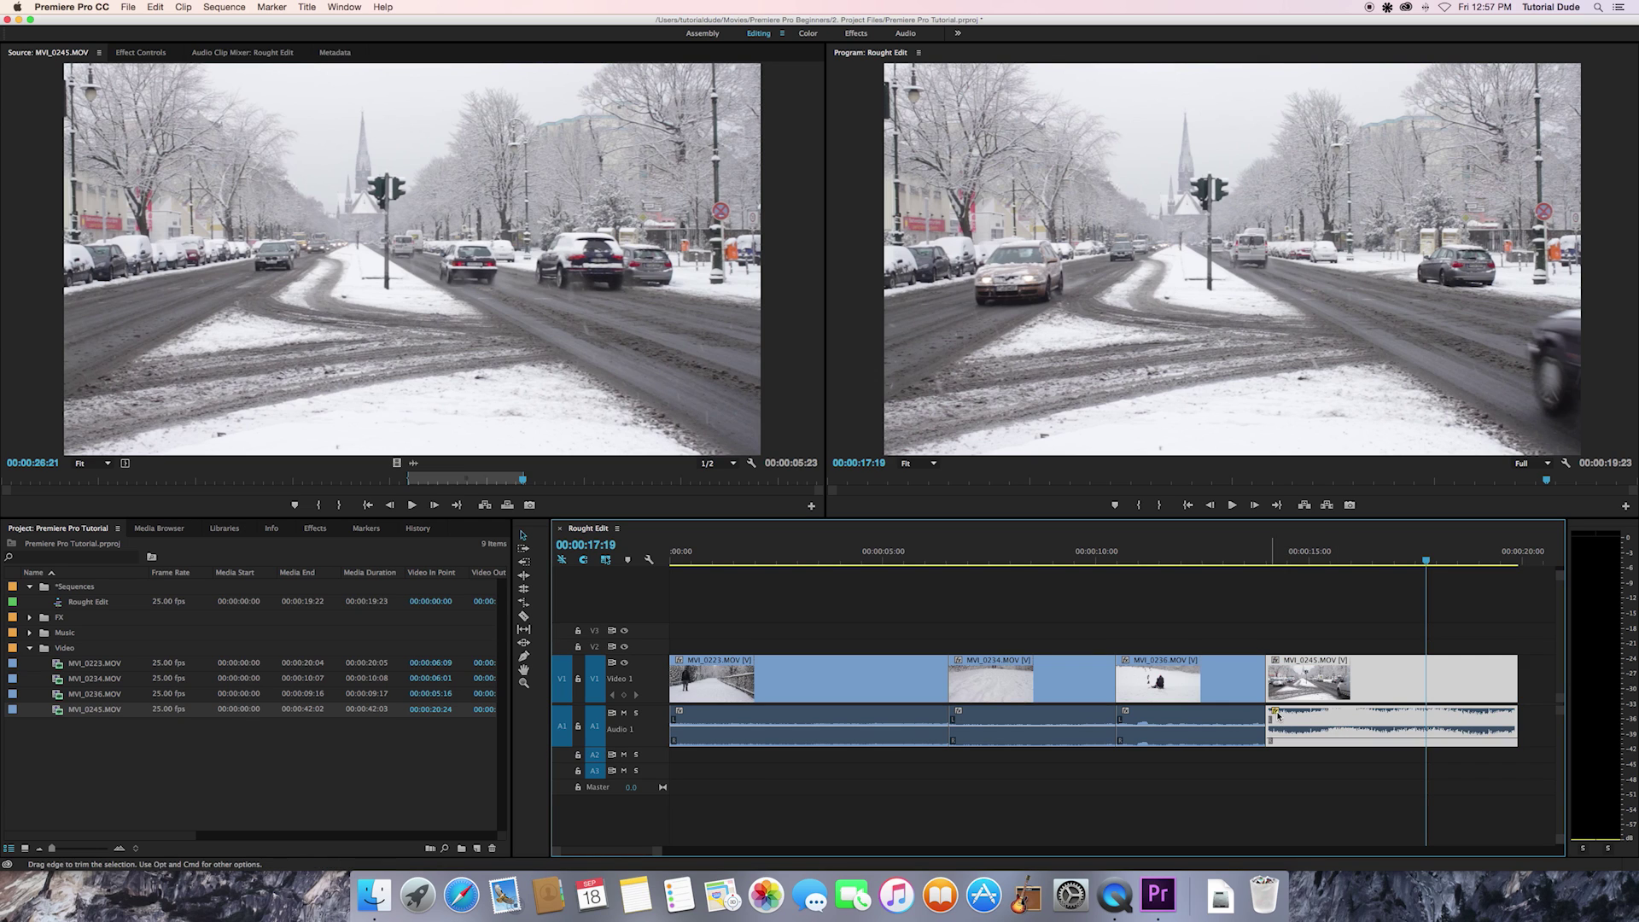
pyautogui.click(1242, 603)
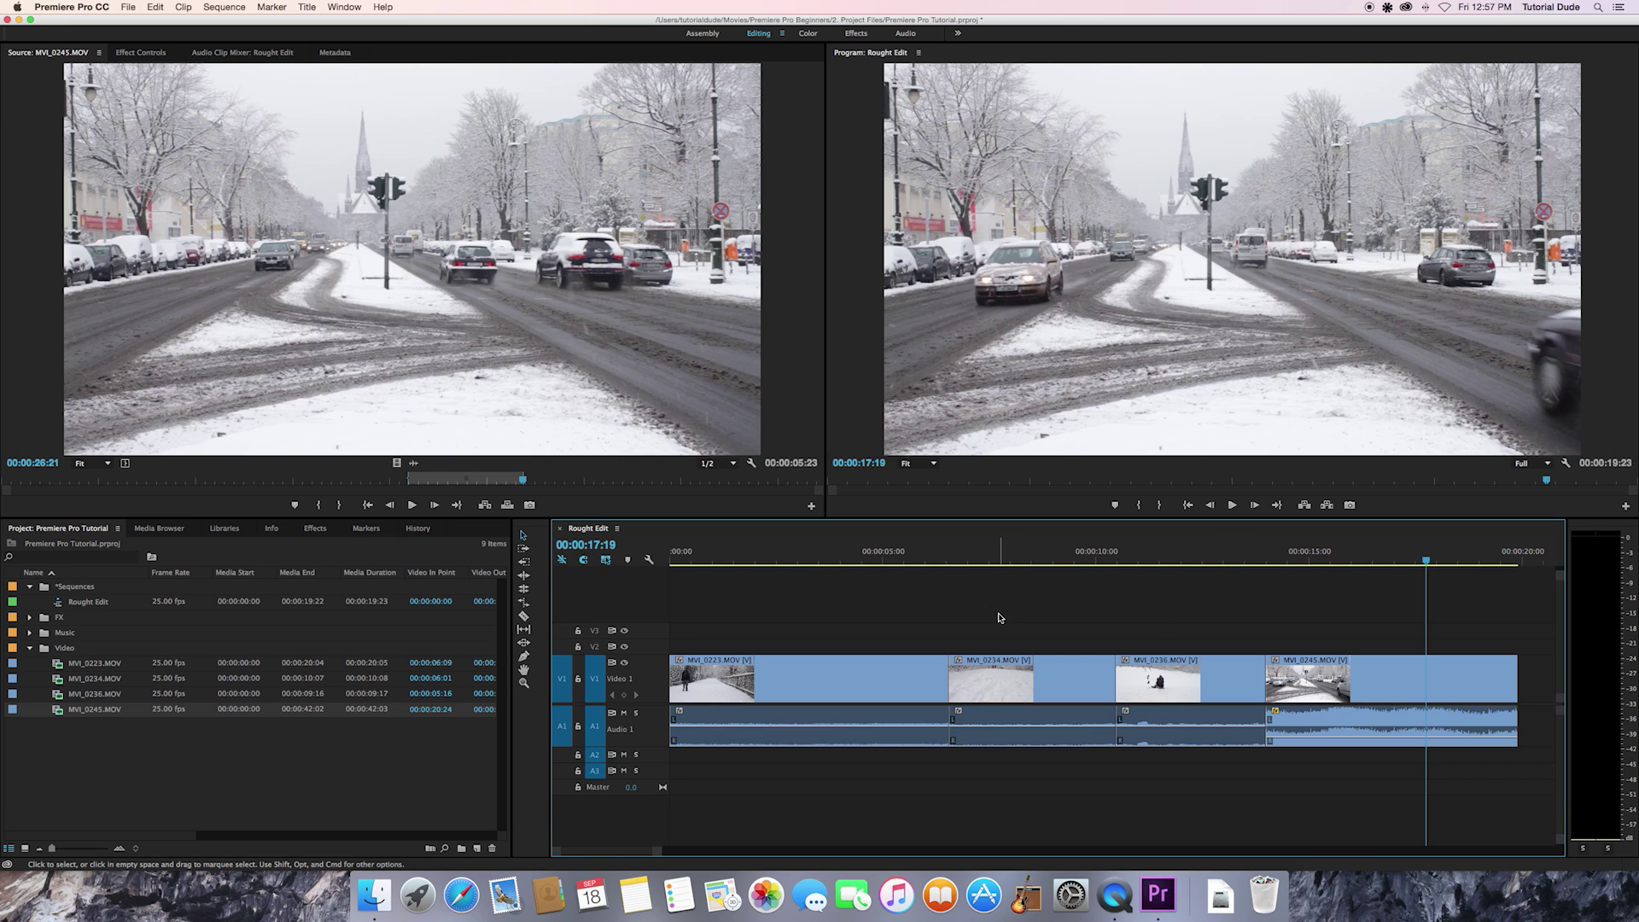
# Move the playhead back before the end of MVI_0223.MOV and play through the cuts to review picture and sound
pyautogui.click(937, 553)
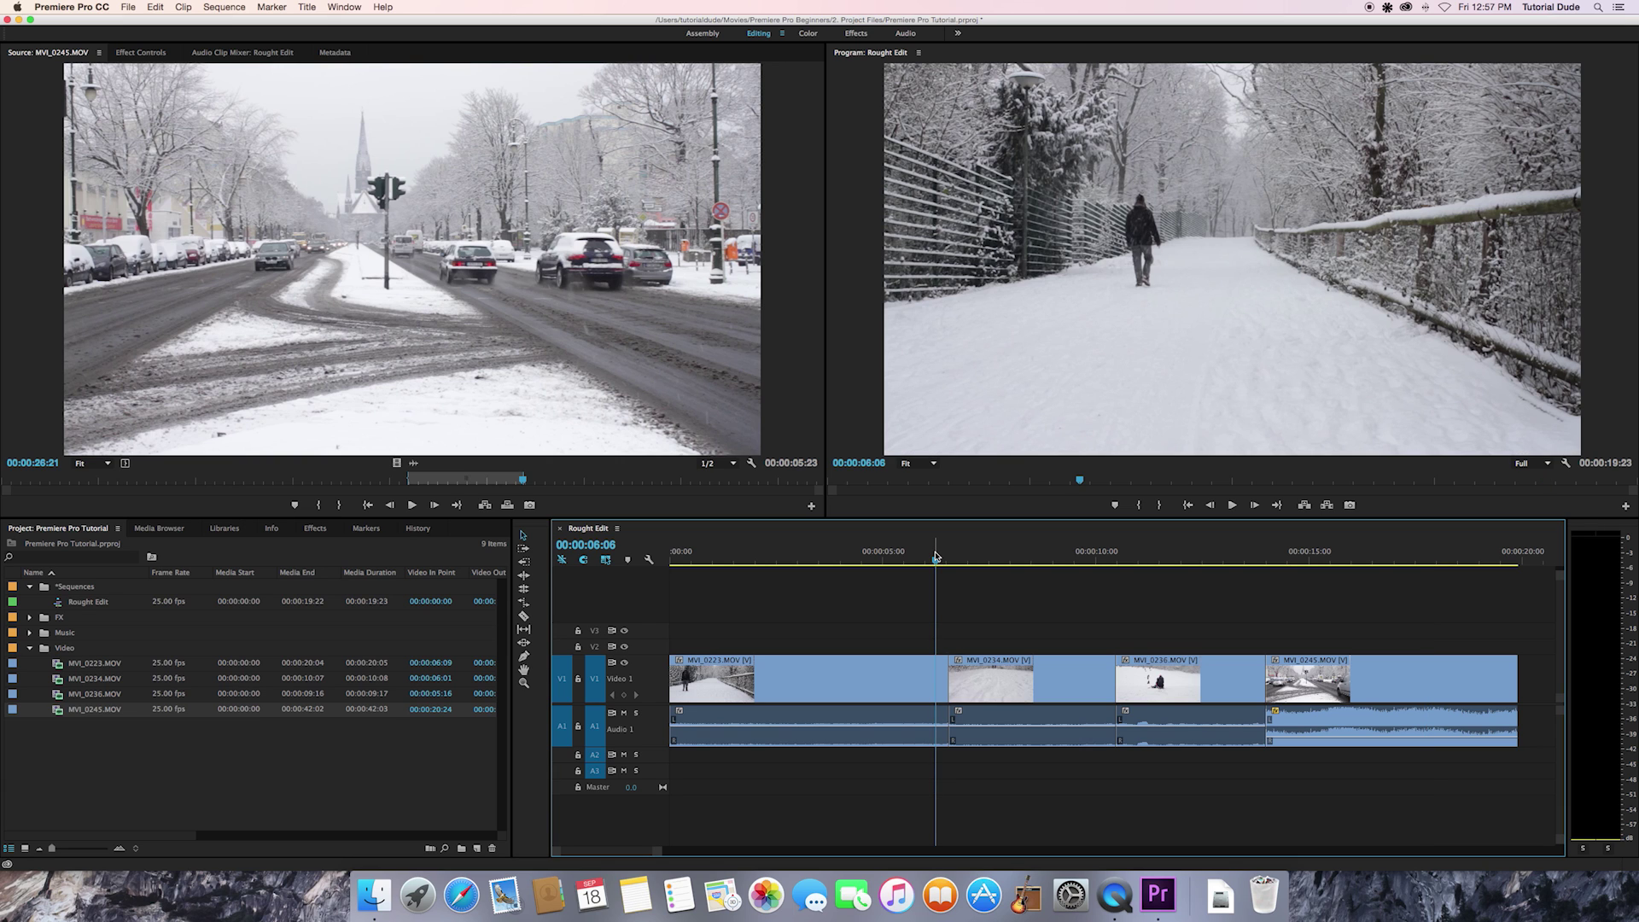
pyautogui.moveTo(936, 556); pyautogui.dragTo(910, 561)
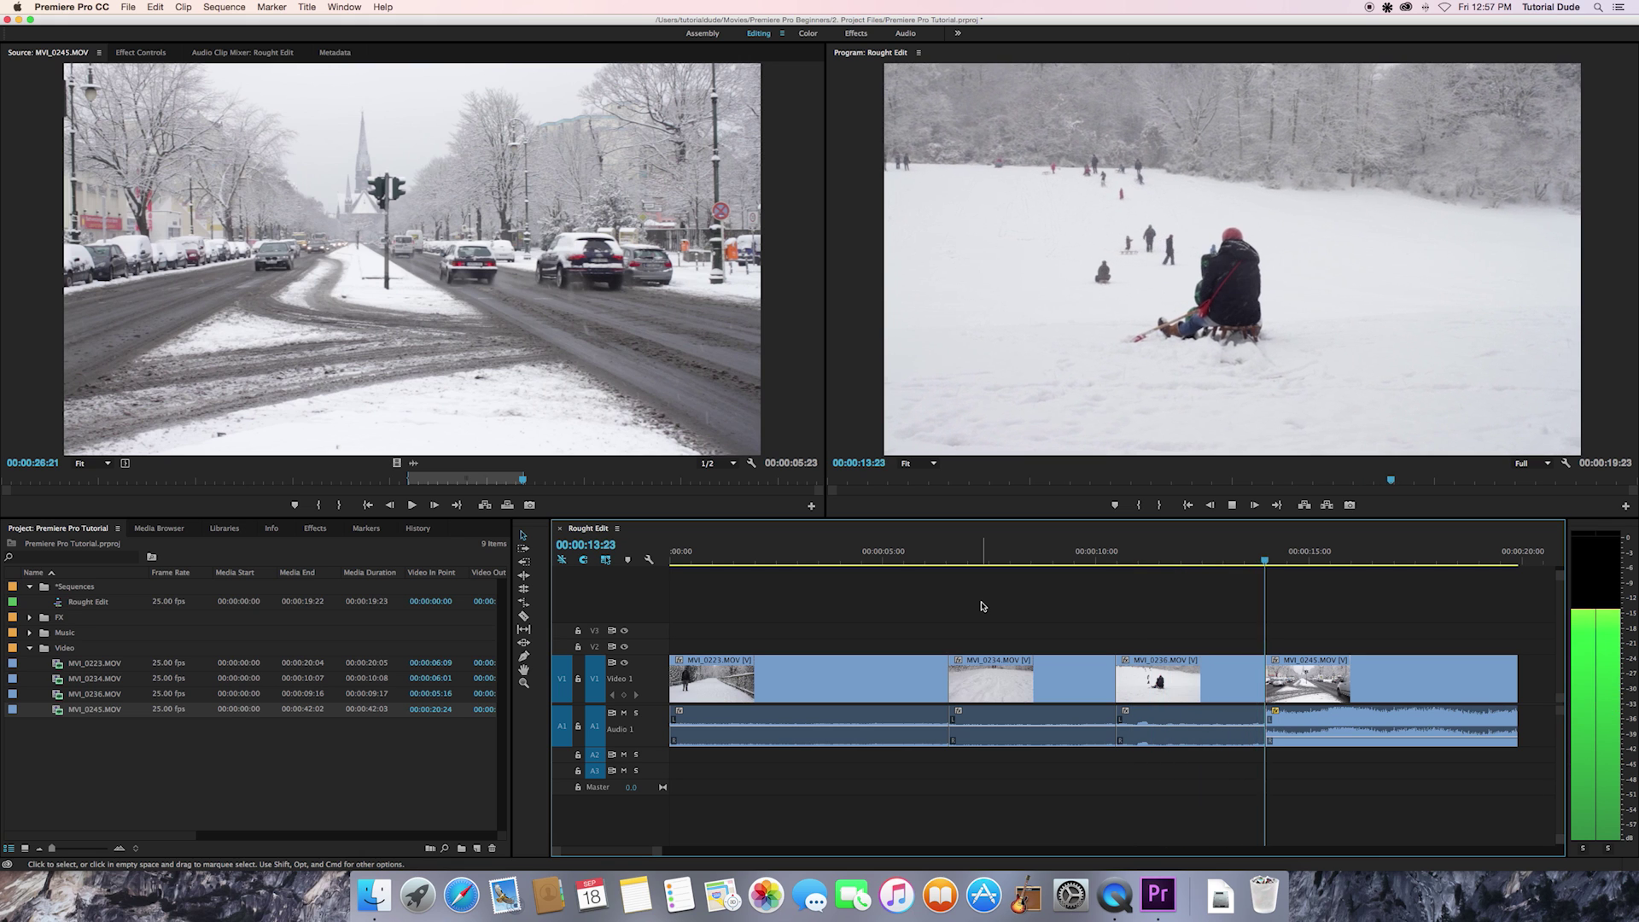
pyautogui.press('space')
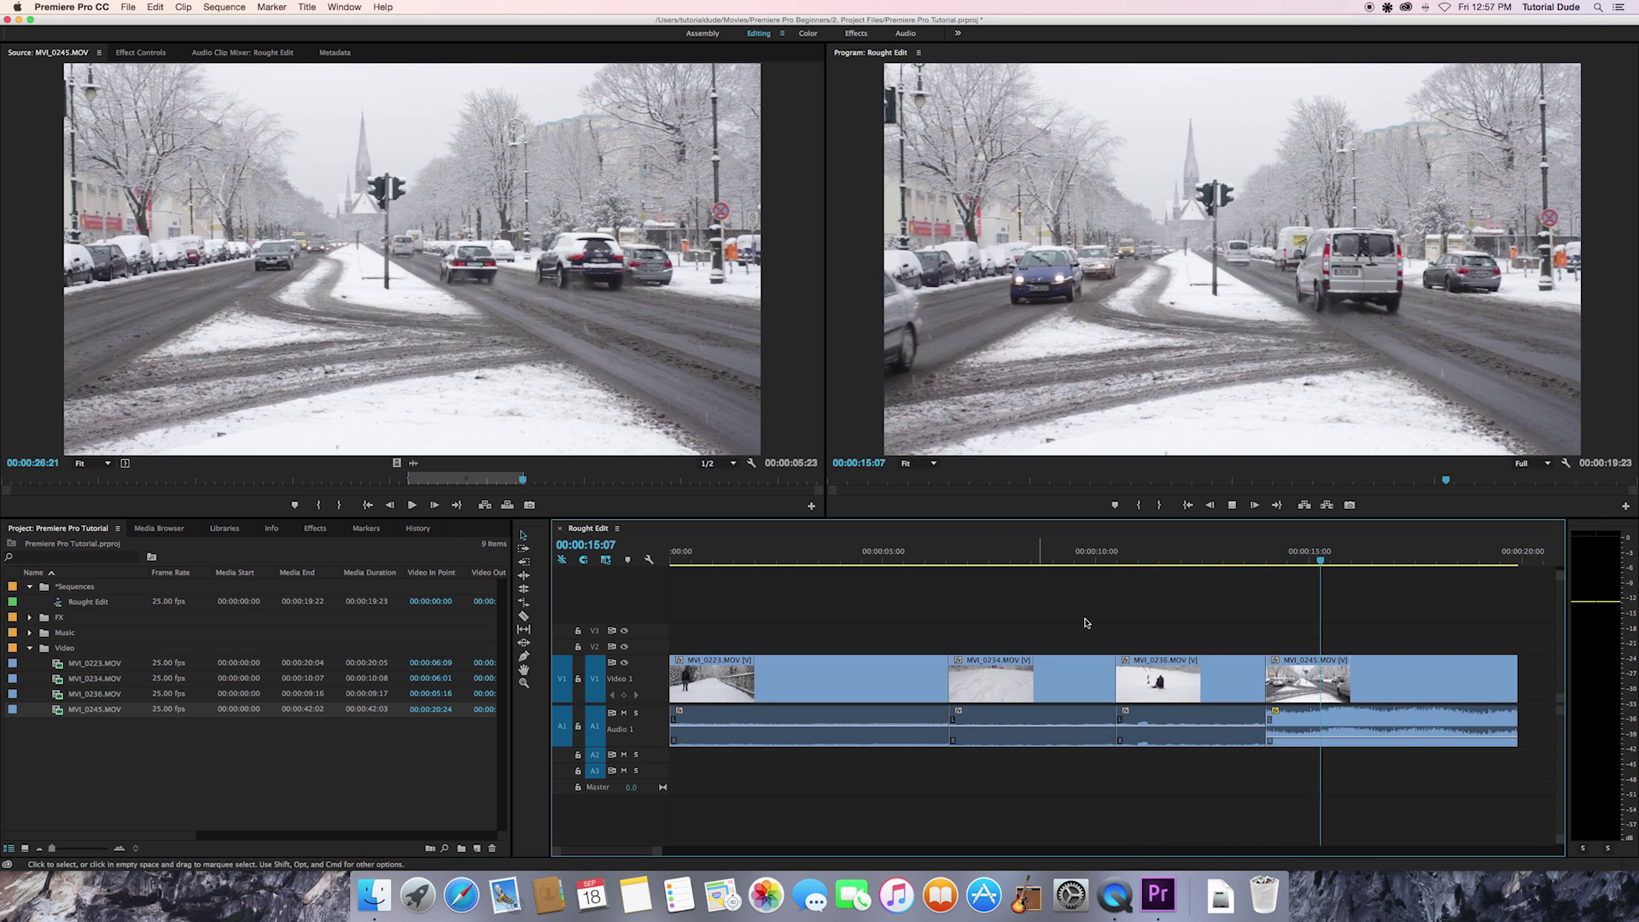
# Apply the default Cross Dissolve video transition at the cut between MVI_0236.MOV and MVI_0245.MOV
pyautogui.click(1242, 551)
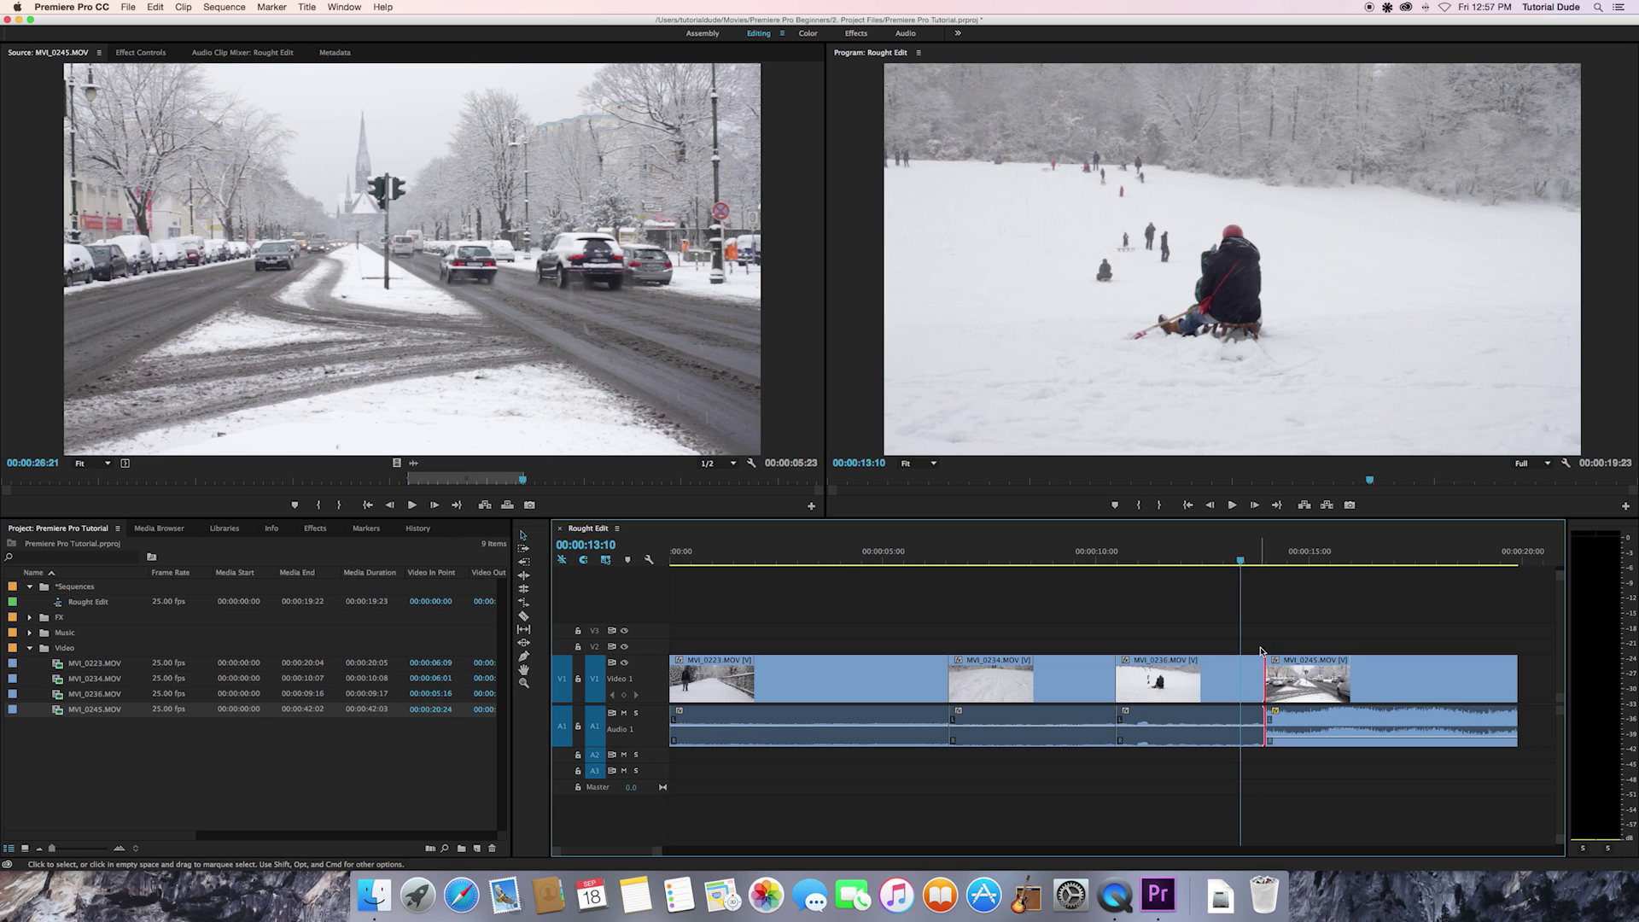
pyautogui.moveTo(1262, 557); pyautogui.dragTo(1257, 556)
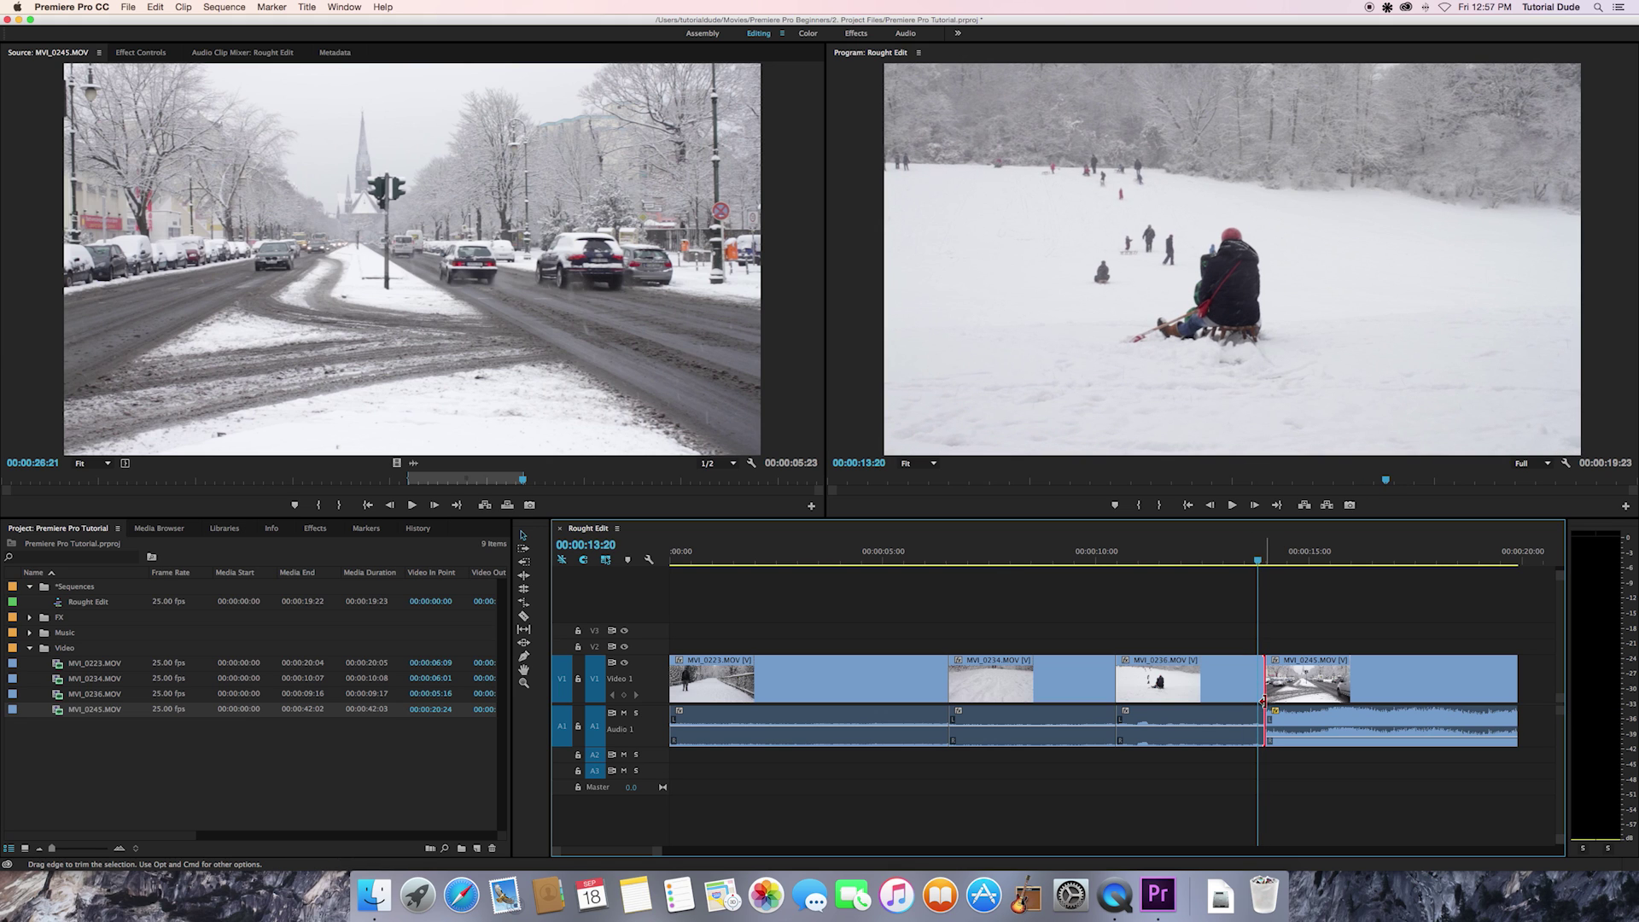
pyautogui.click(222, 6)
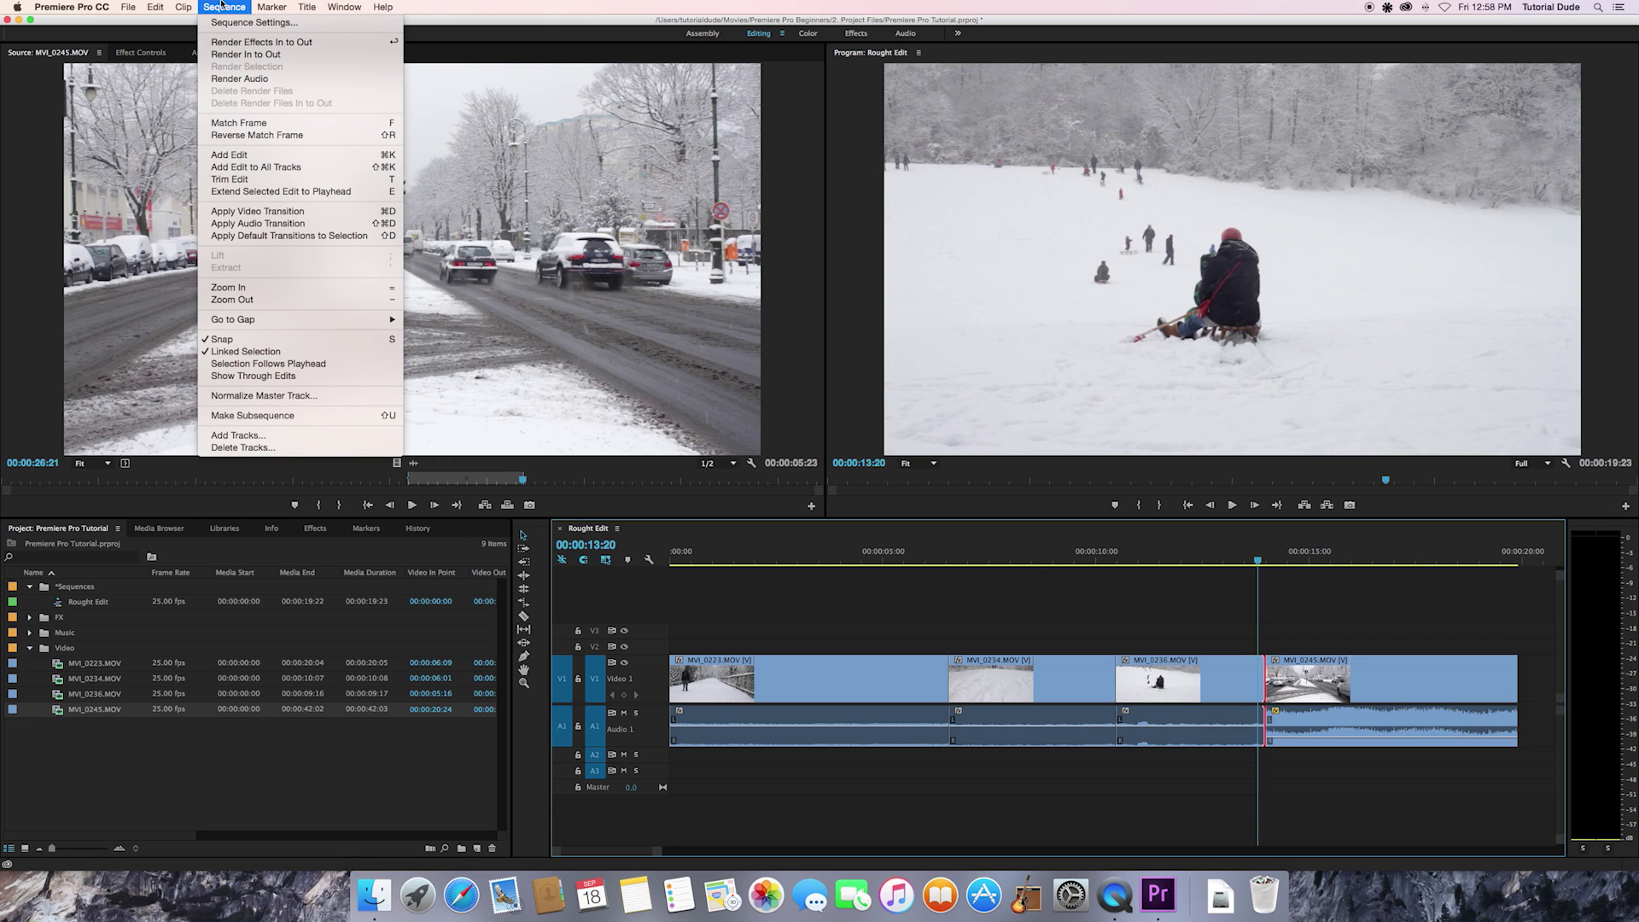
pyautogui.click(305, 213)
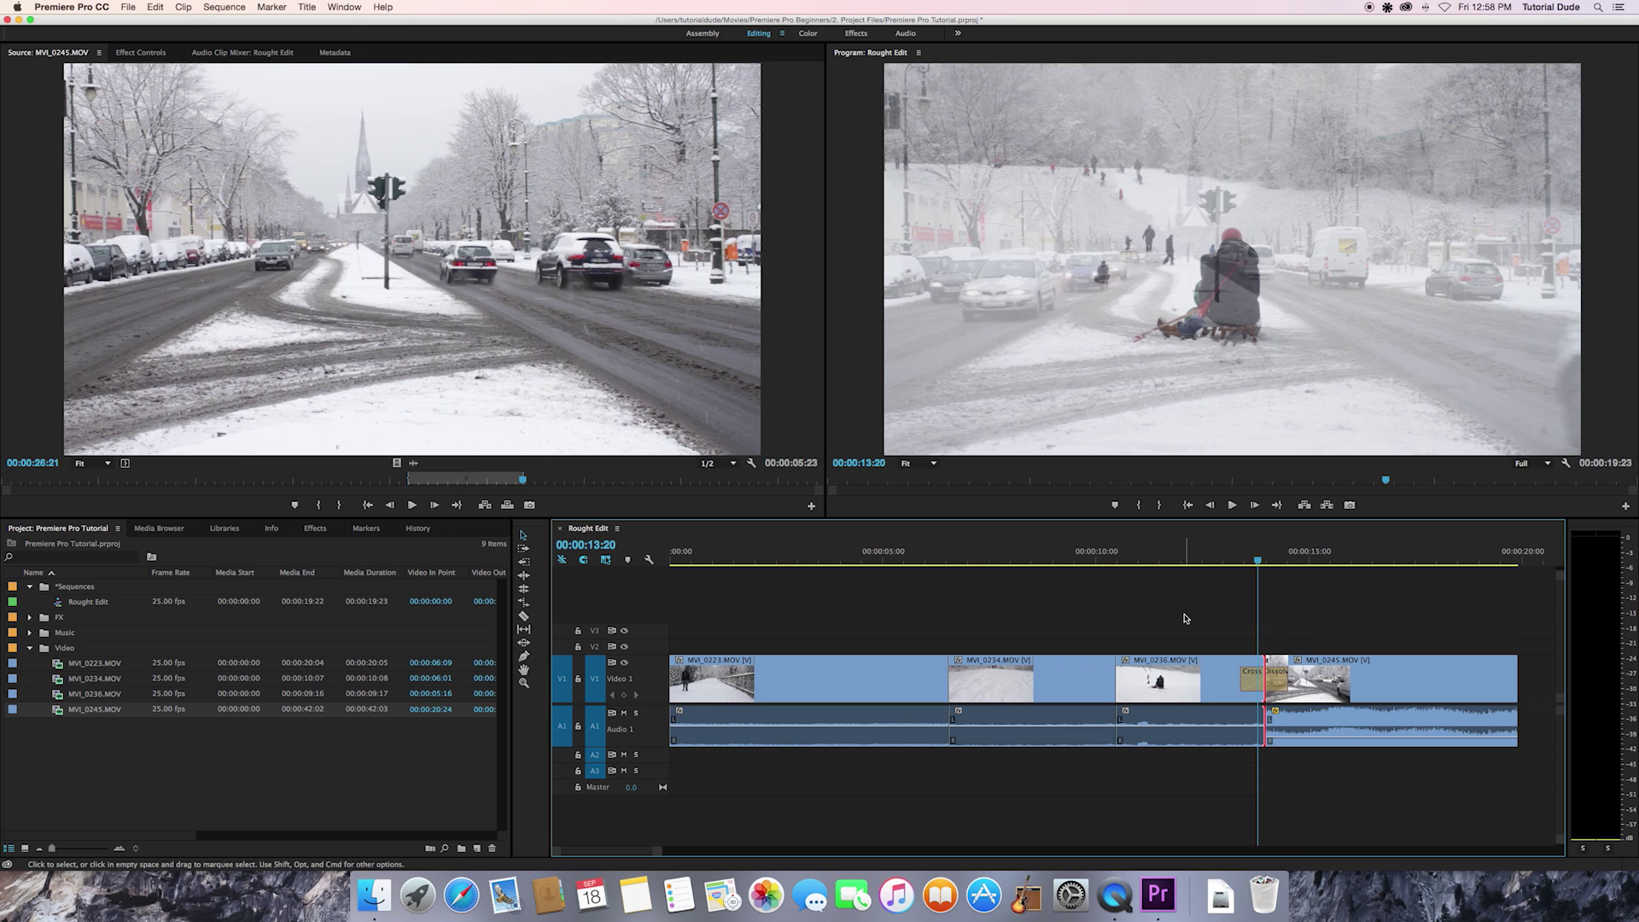
# Select the Cross Dissolve and scrub through it from 00:00:13:10 to 00:00:14:08 to preview the blend
pyautogui.click(1255, 675)
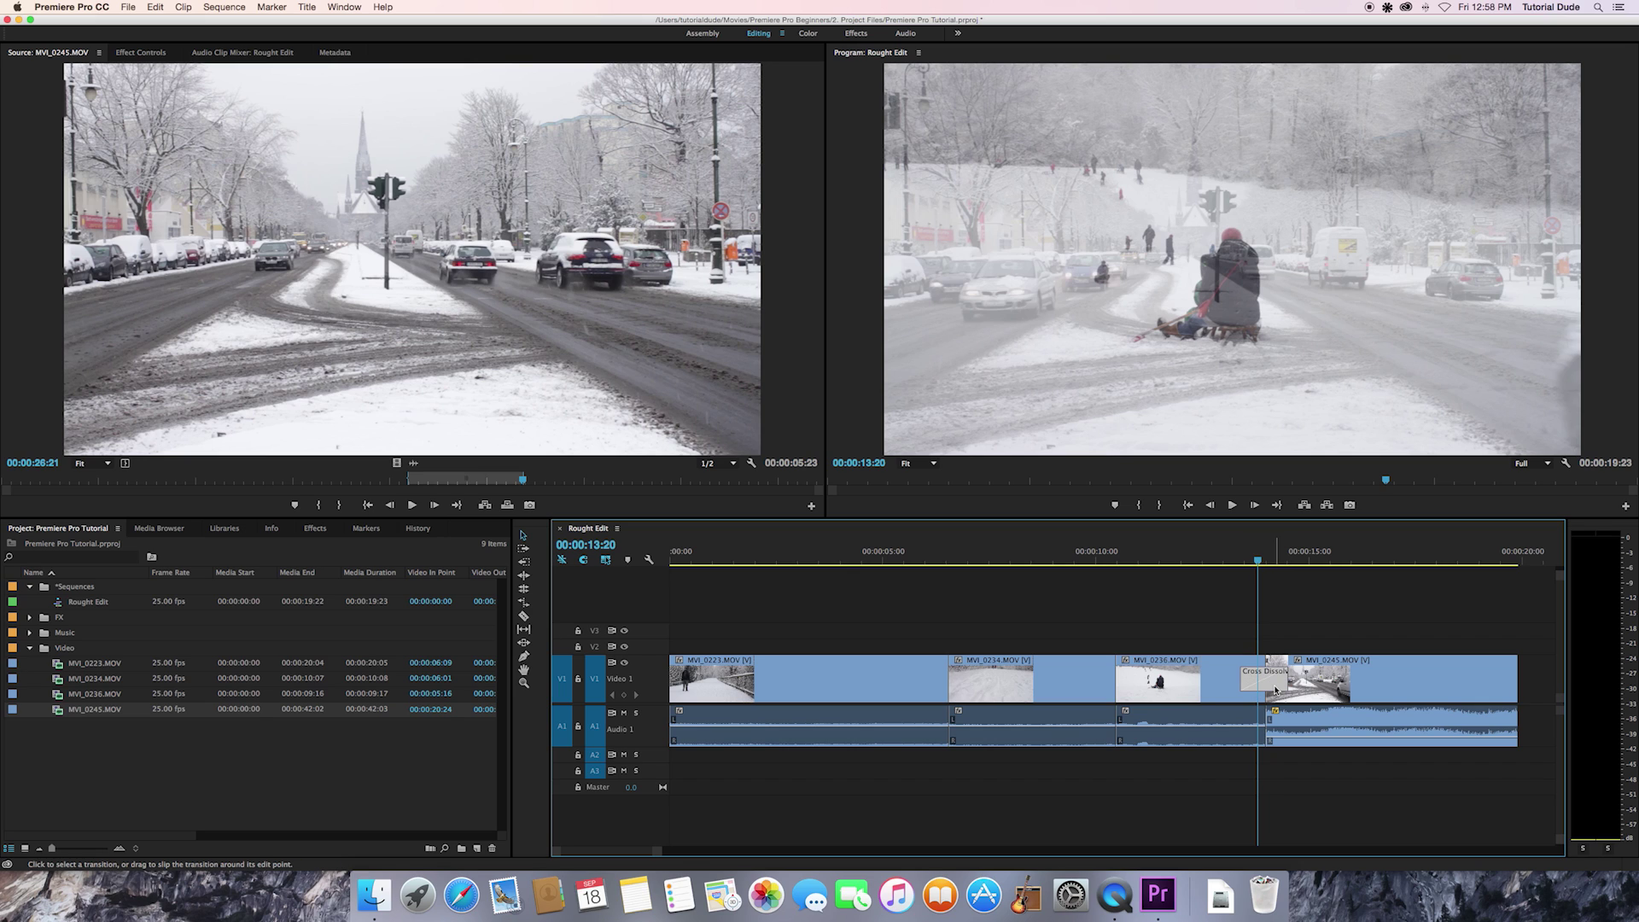
pyautogui.click(1242, 559)
pyautogui.press('Left')
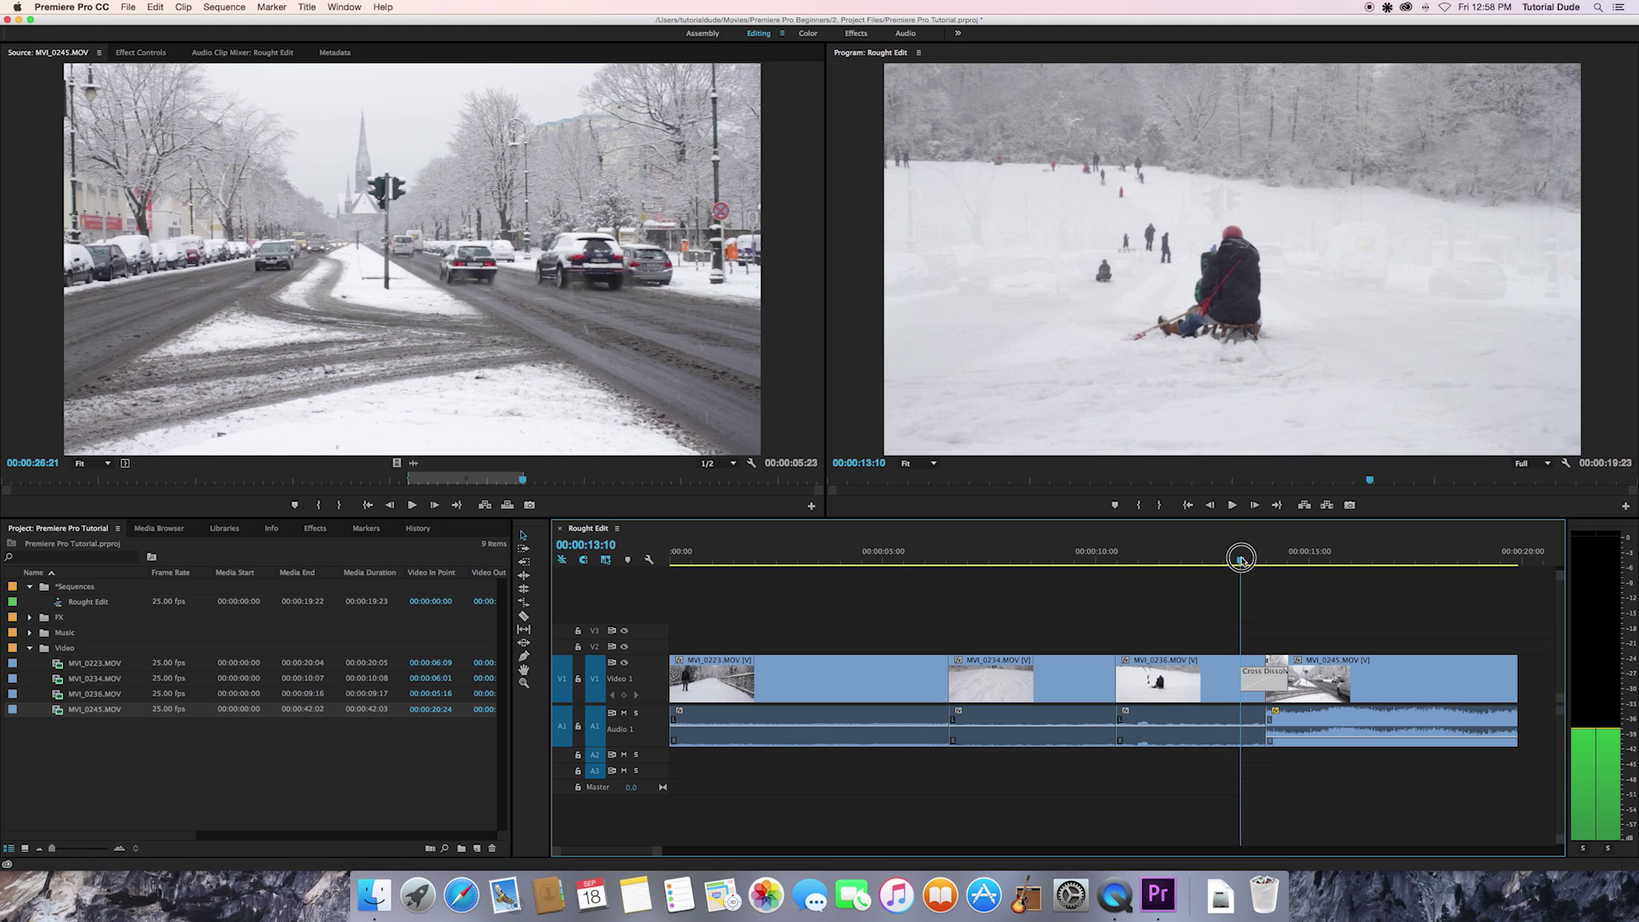
pyautogui.moveTo(1284, 557); pyautogui.dragTo(1257, 561)
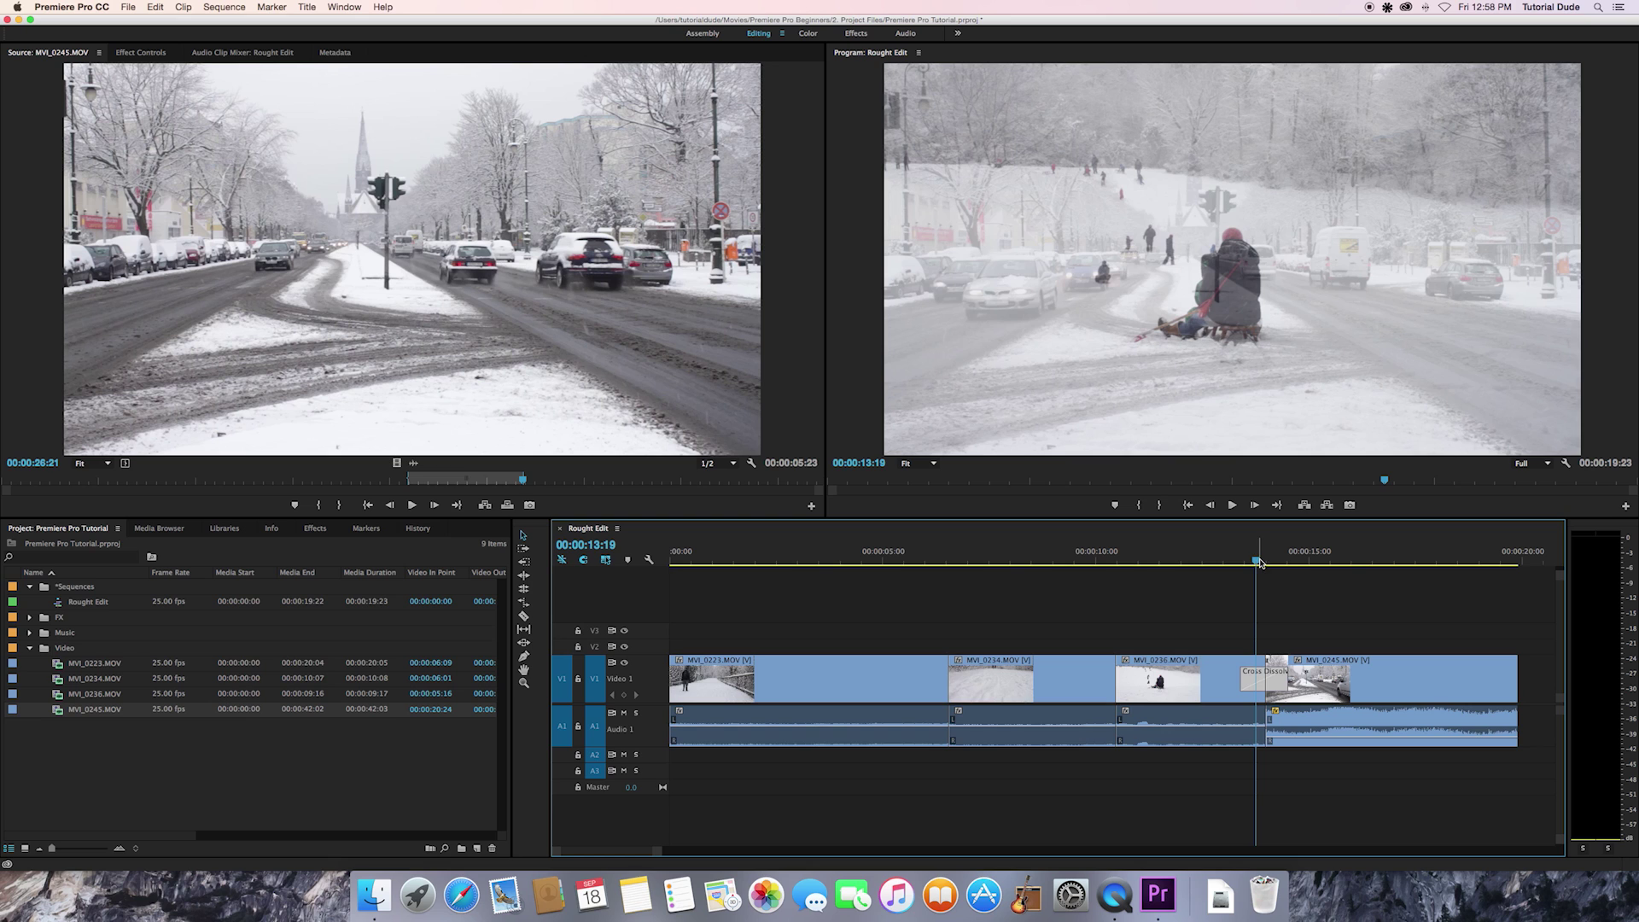
pyautogui.moveTo(1259, 562); pyautogui.dragTo(1282, 565)
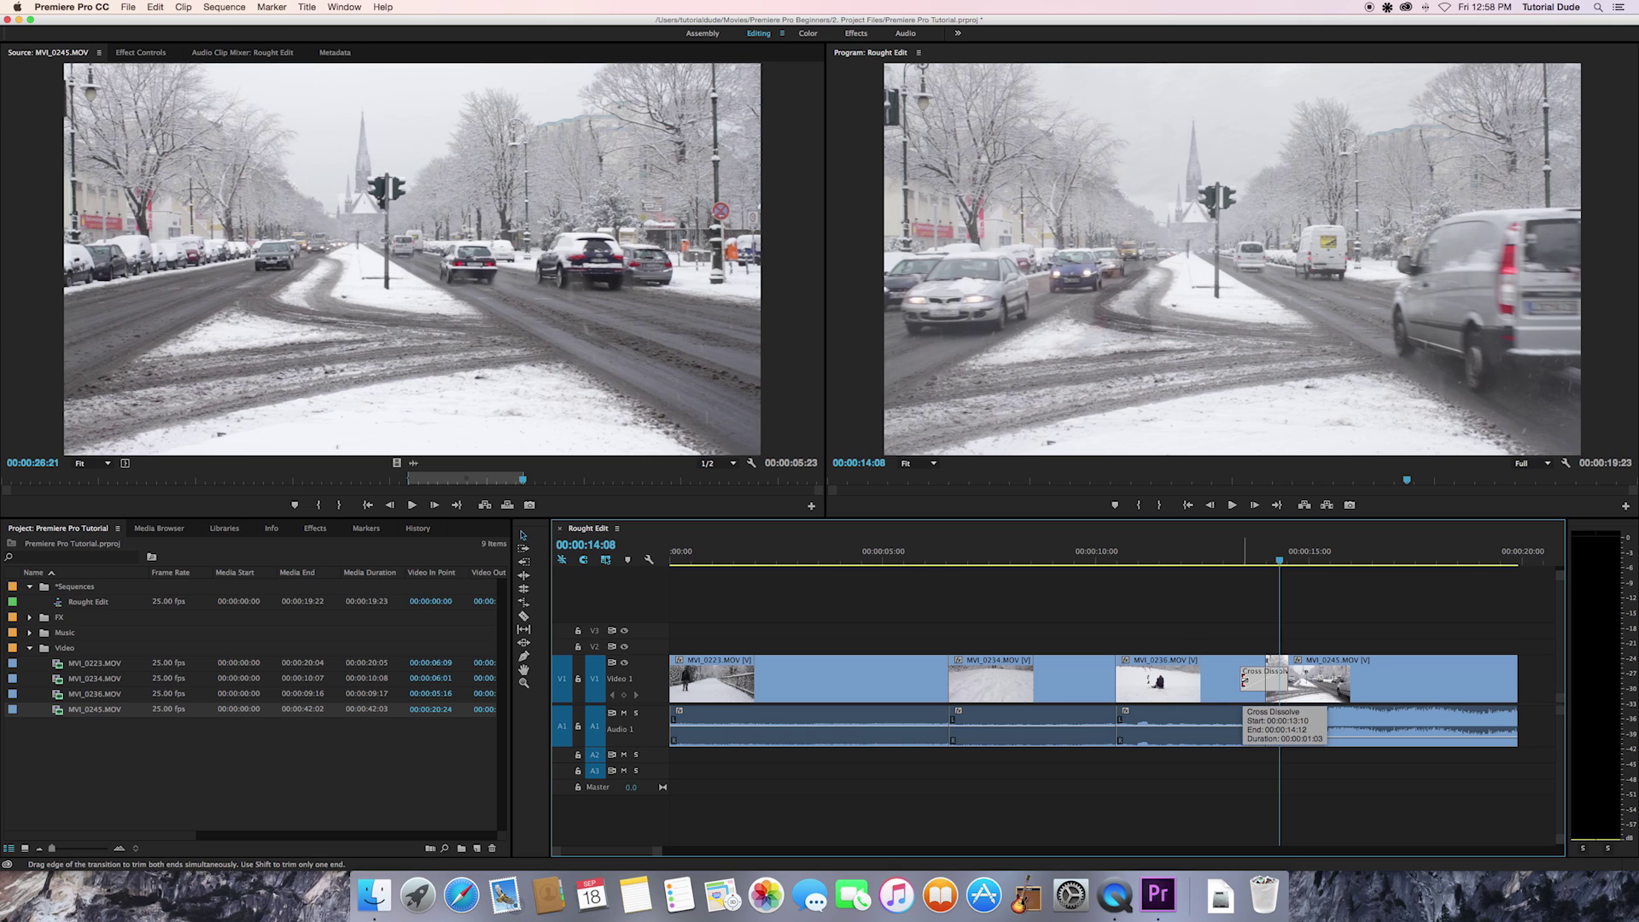
# Try lengthening the Cross Dissolve from its start edge, and open its duration setting and cancel without changes
pyautogui.moveTo(1244, 678); pyautogui.dragTo(1183, 674)
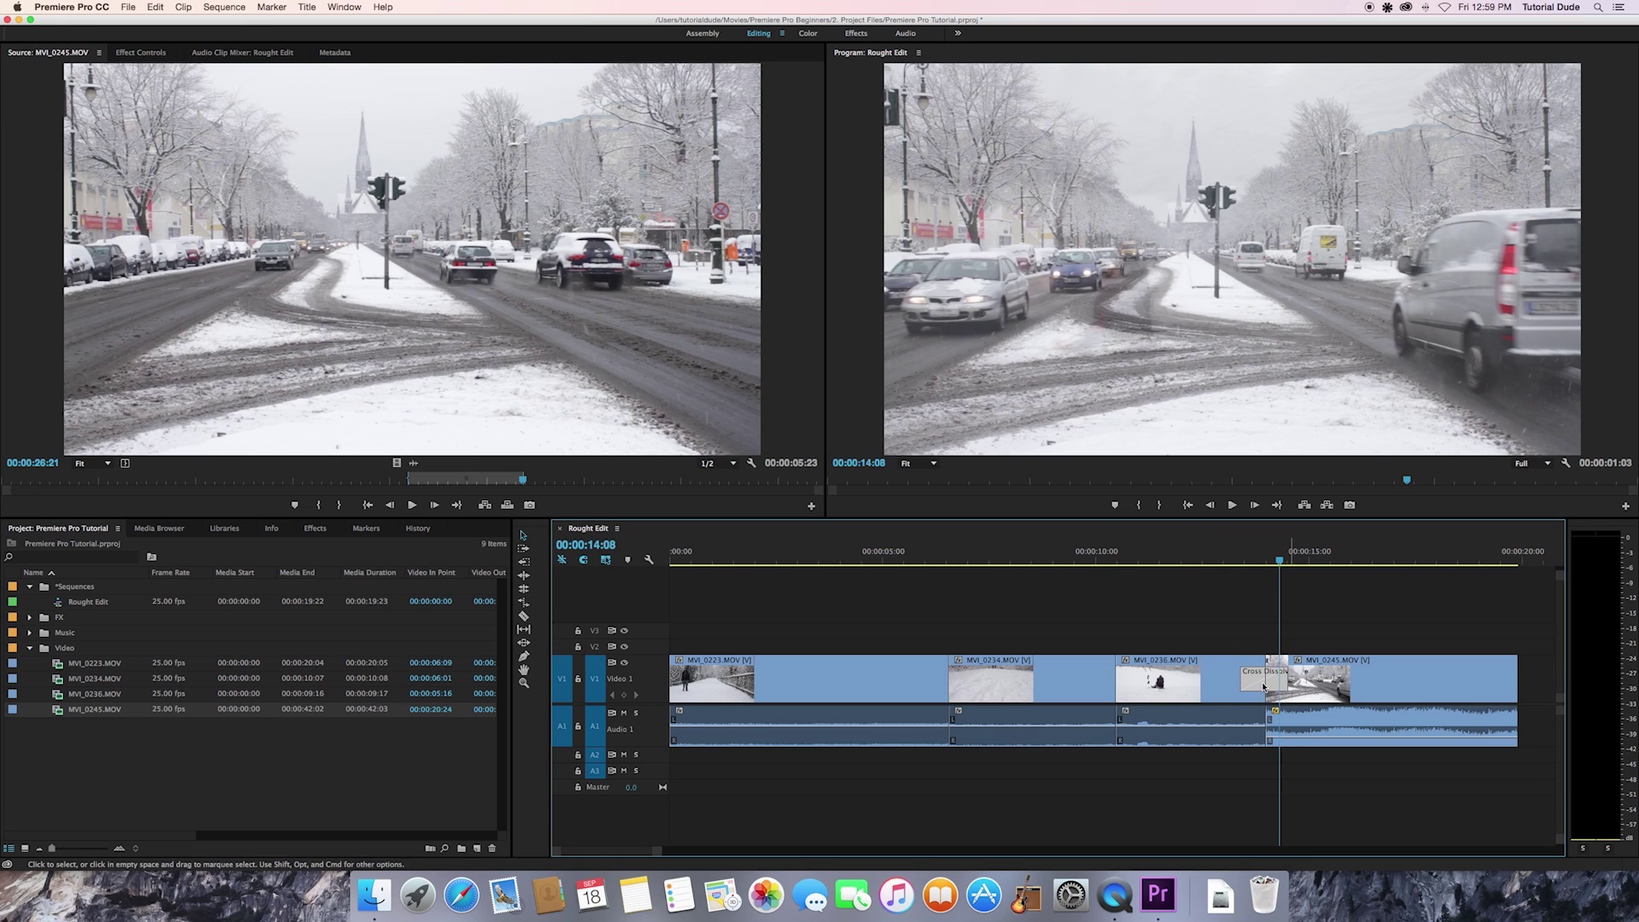
pyautogui.moveTo(1245, 680)
pyautogui.mouseDown()
pyautogui.moveTo(1263, 680)
pyautogui.moveTo(1219, 681)
pyautogui.moveTo(1240, 683)
pyautogui.mouseUp()
pyautogui.doubleClick(1263, 688)
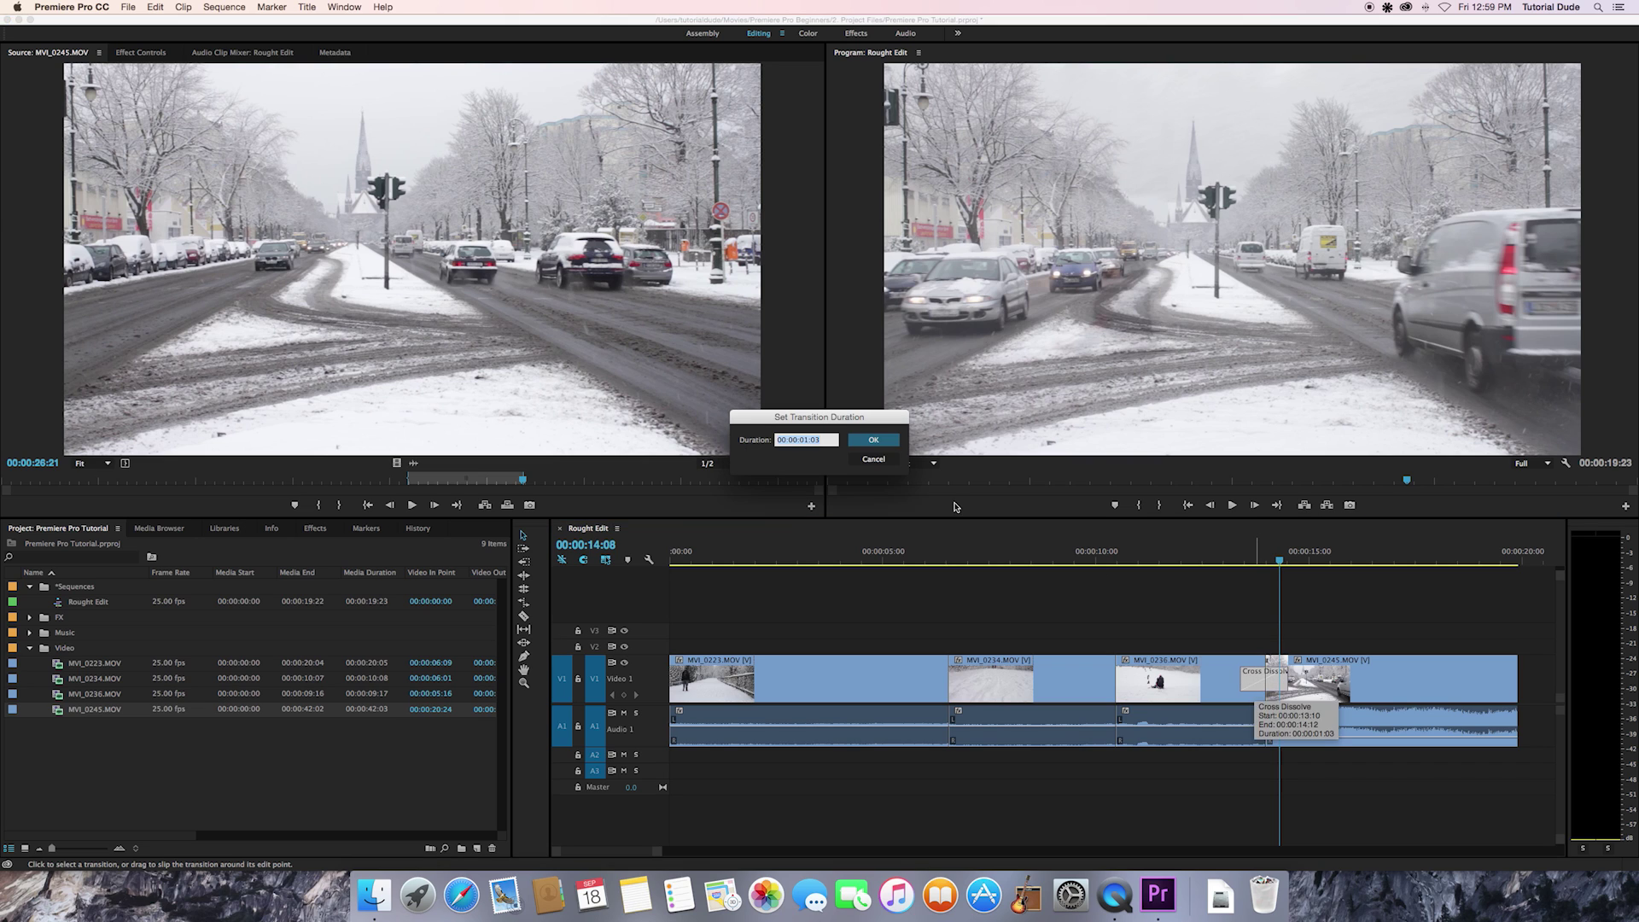
pyautogui.click(872, 459)
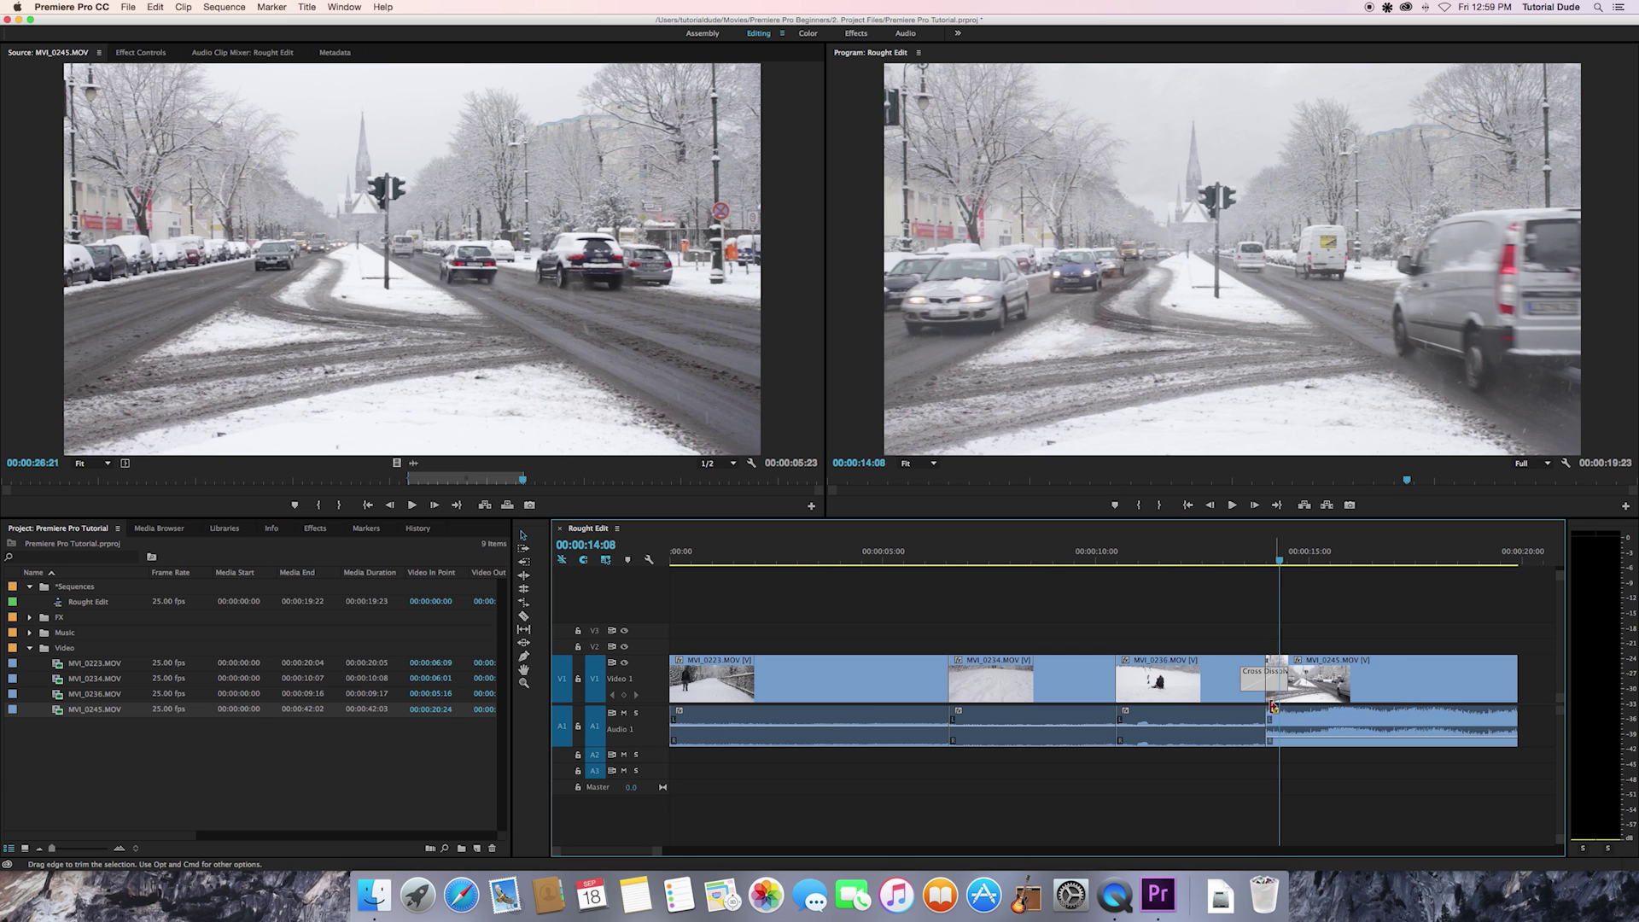
pyautogui.click(1262, 560)
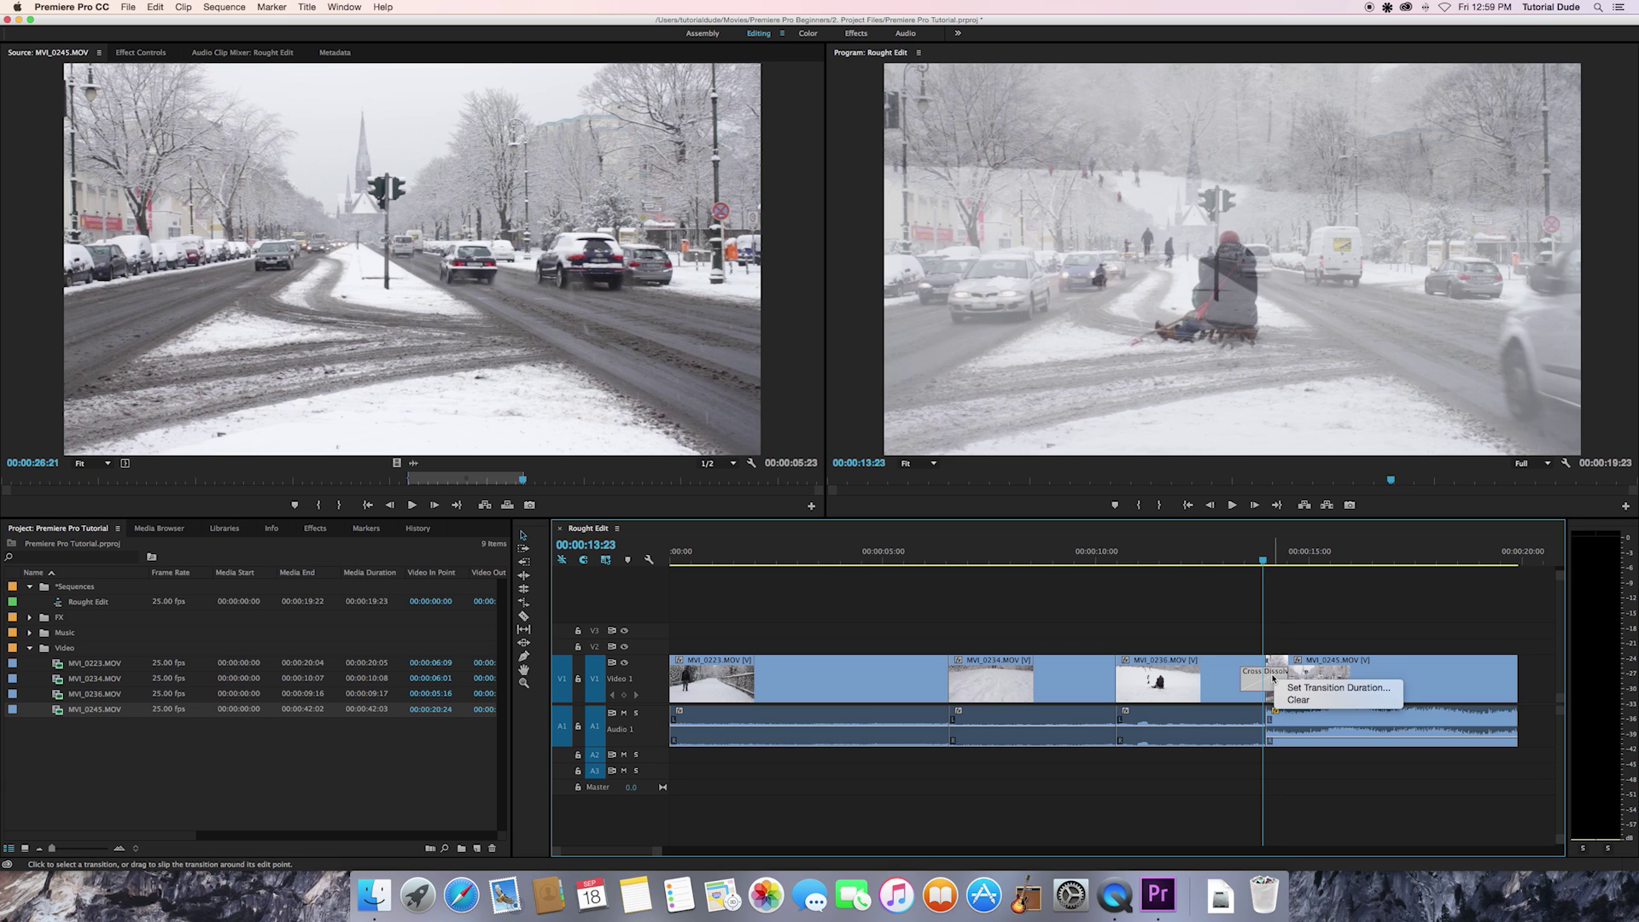
pyautogui.click(260, 5)
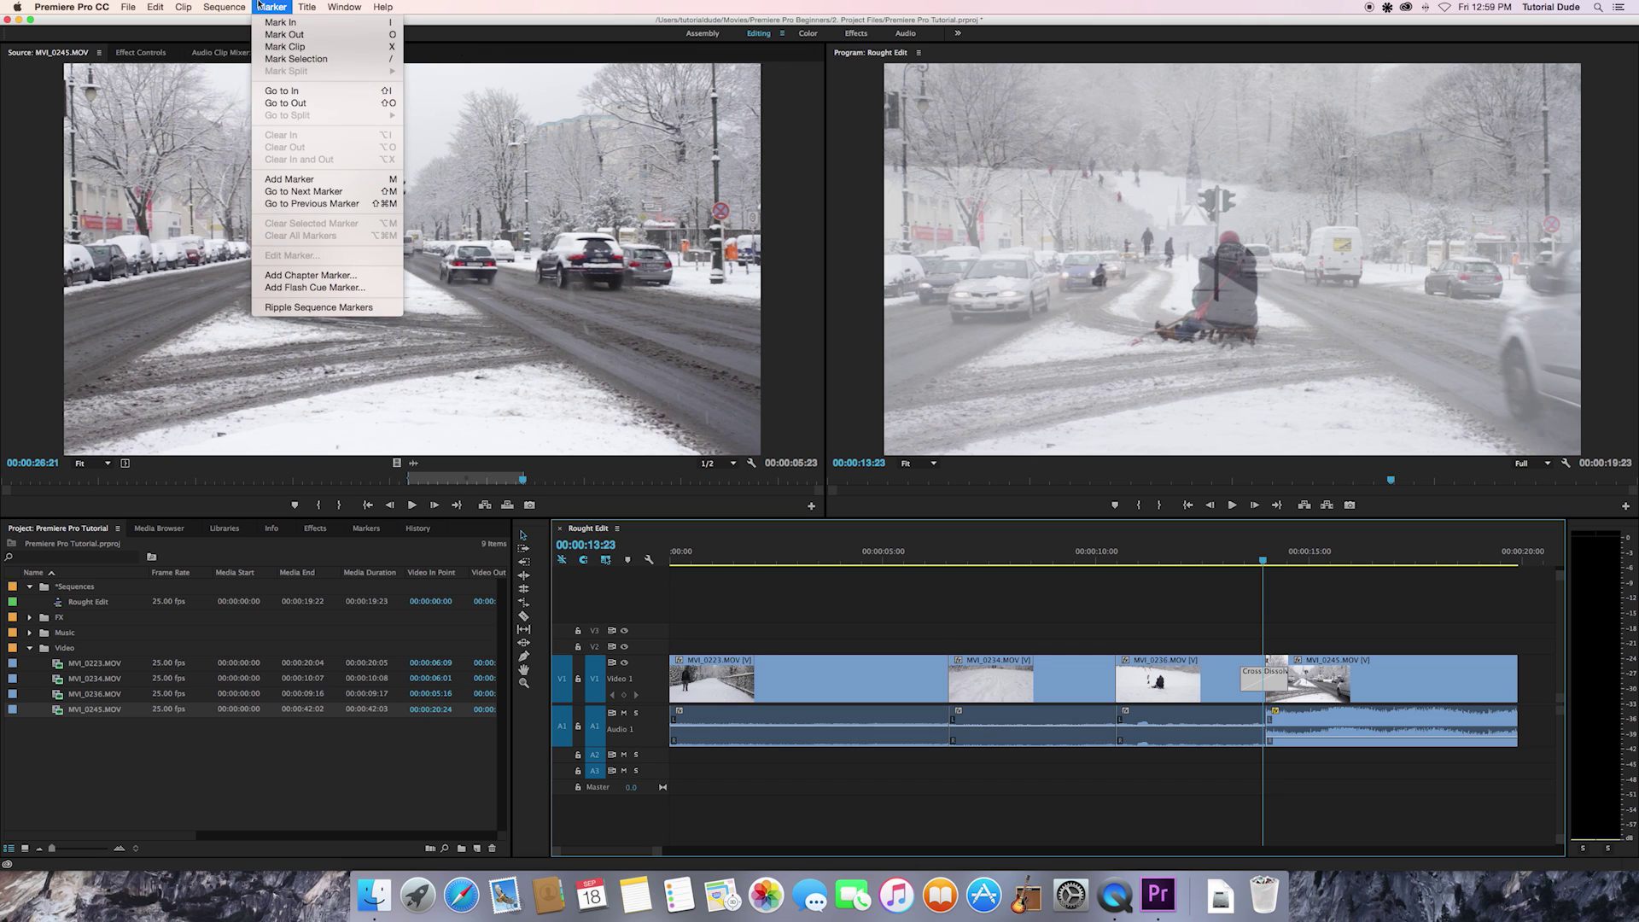
pyautogui.moveTo(244, 5)
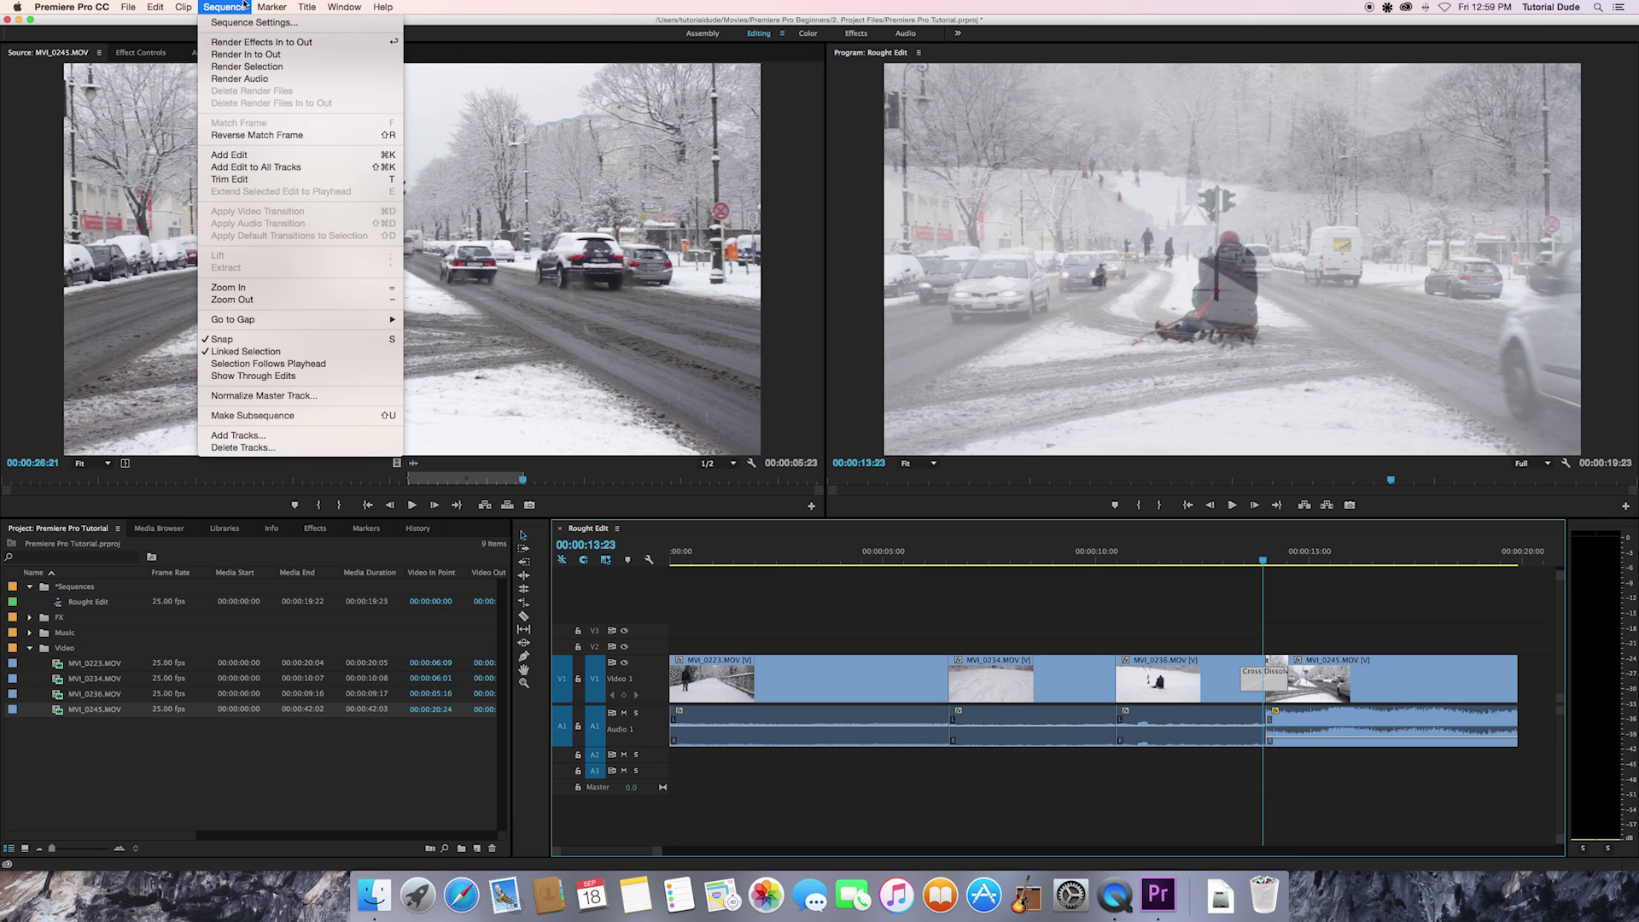
# Try sliding the Cross Dissolve to end at the cut, restore it across the cut, and dismiss its duration setting
pyautogui.click(1257, 683)
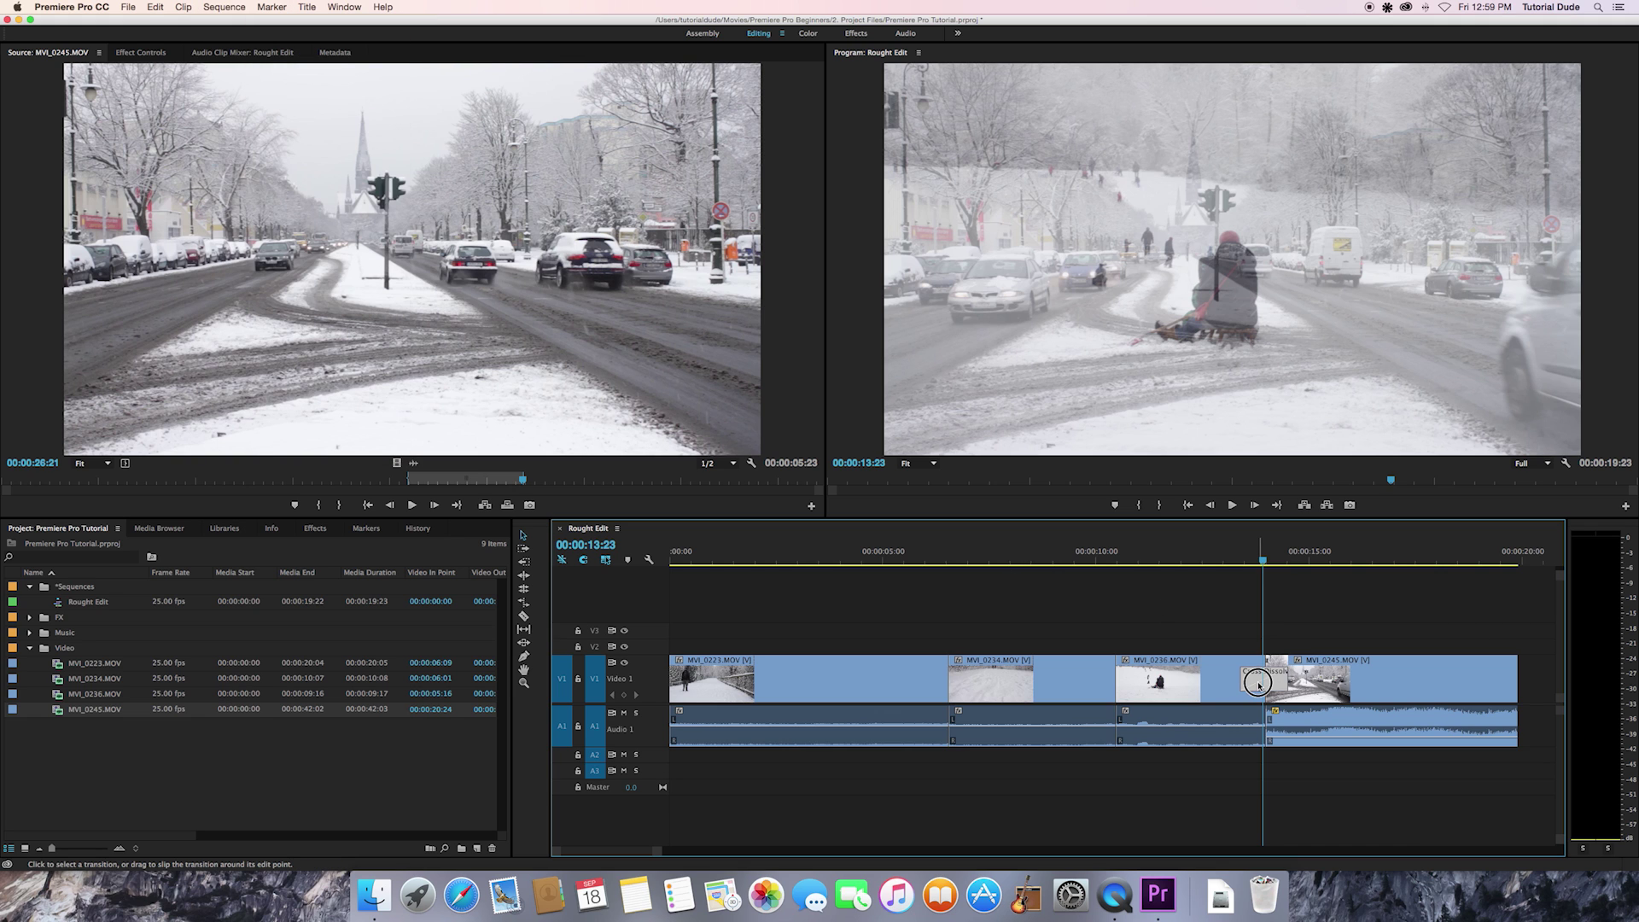
pyautogui.moveTo(1257, 683); pyautogui.dragTo(1234, 683)
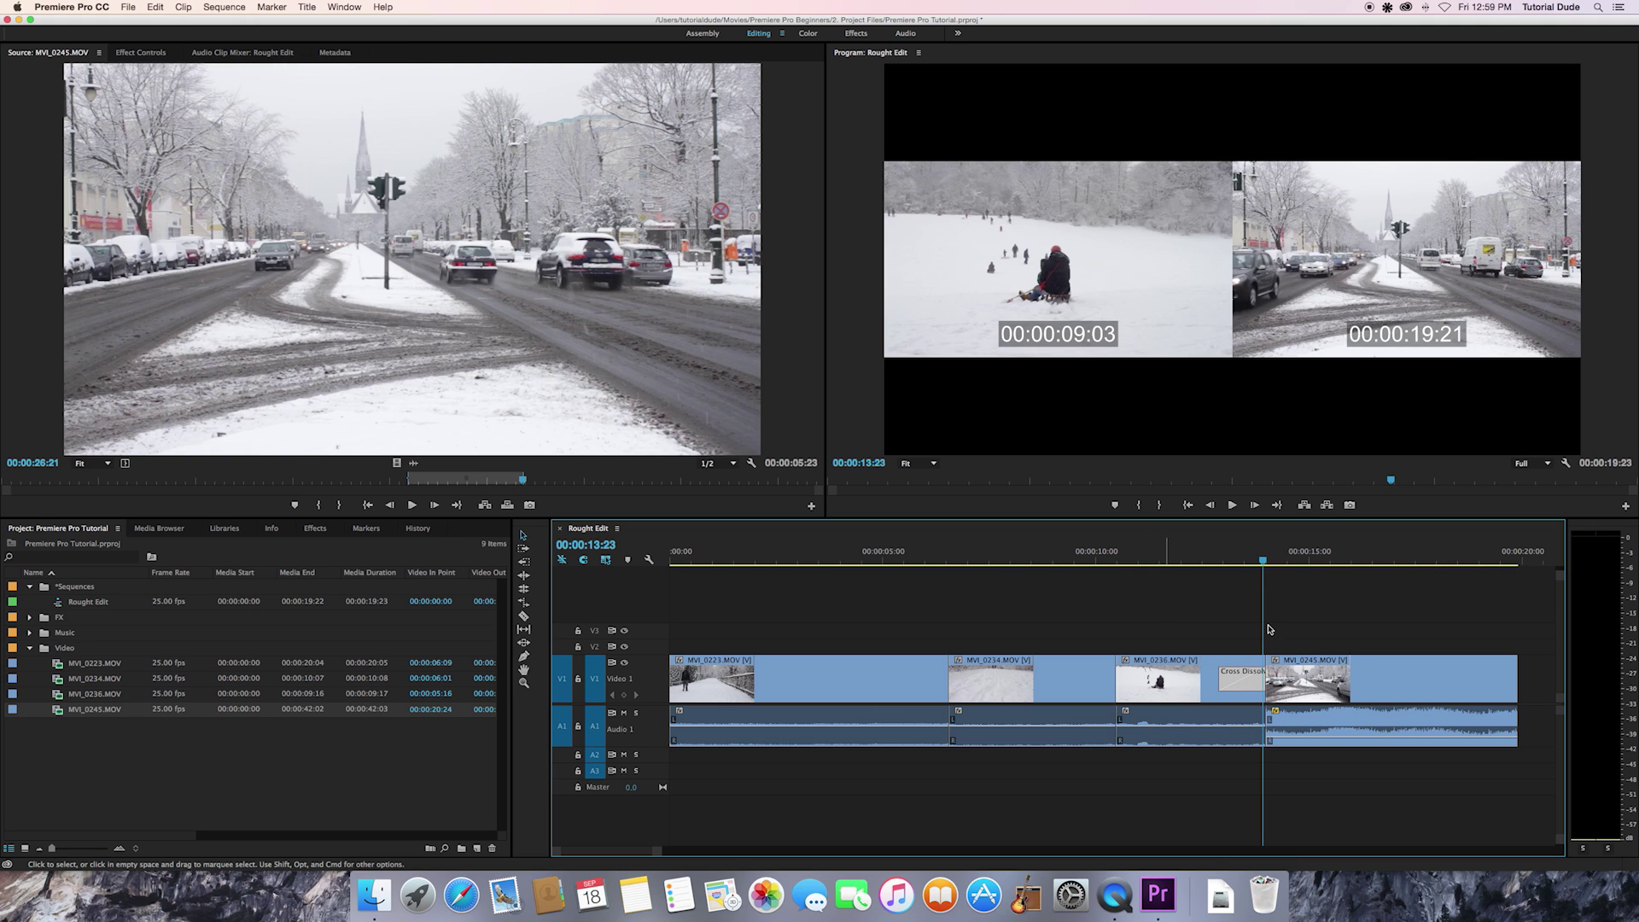
pyautogui.moveTo(1268, 629); pyautogui.dragTo(1268, 636)
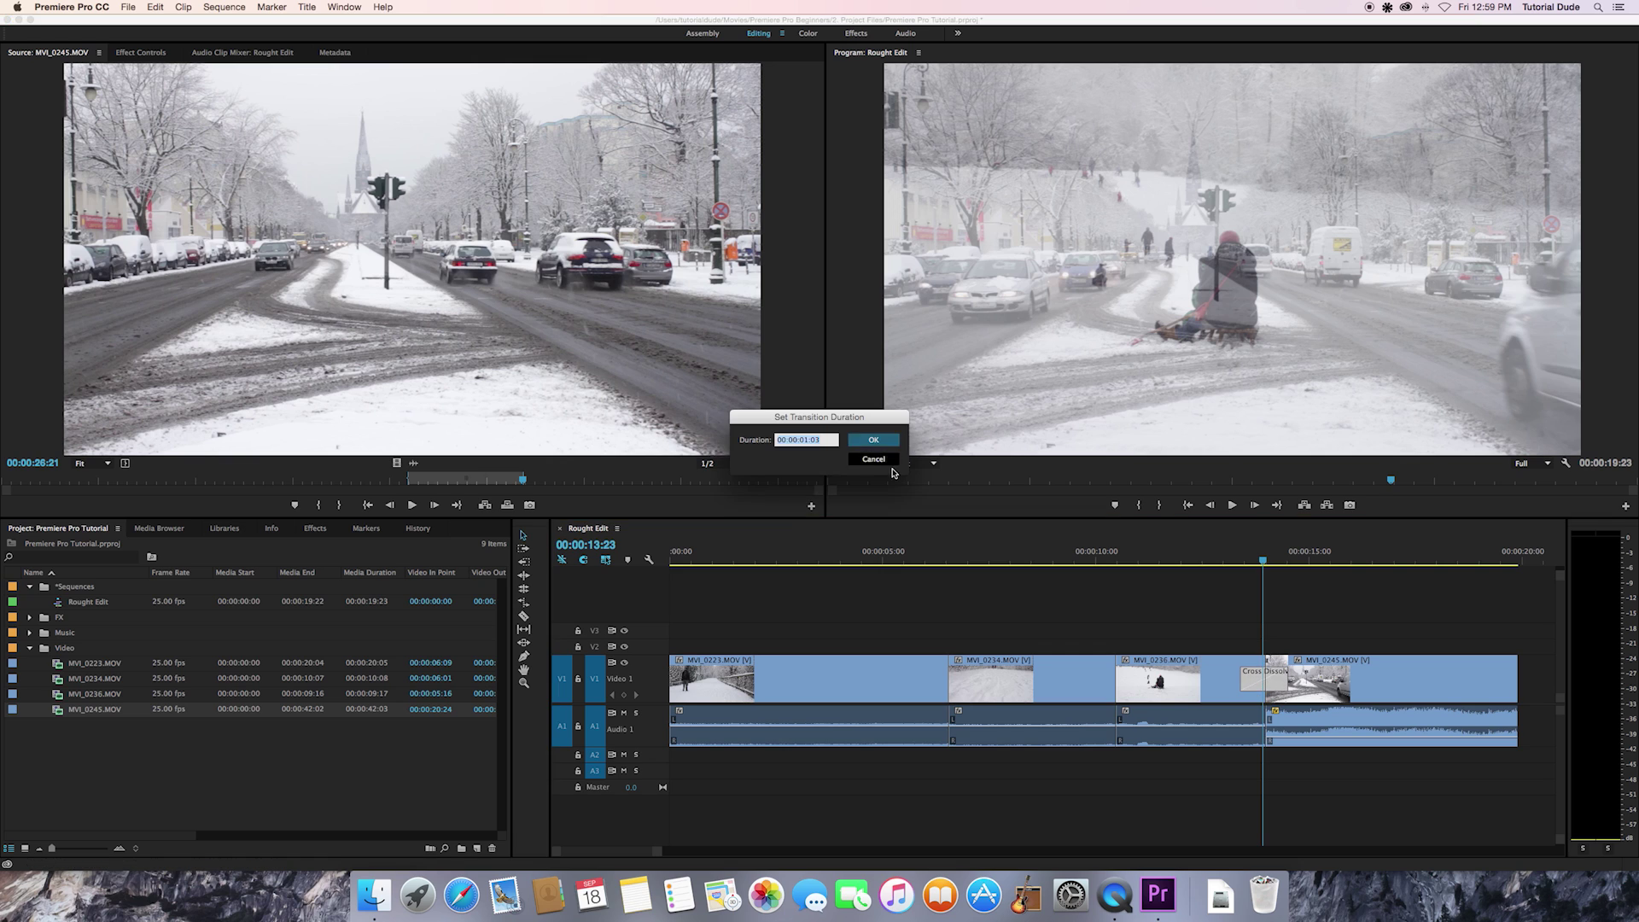
pyautogui.press('Return')
pyautogui.doubleClick(1263, 683)
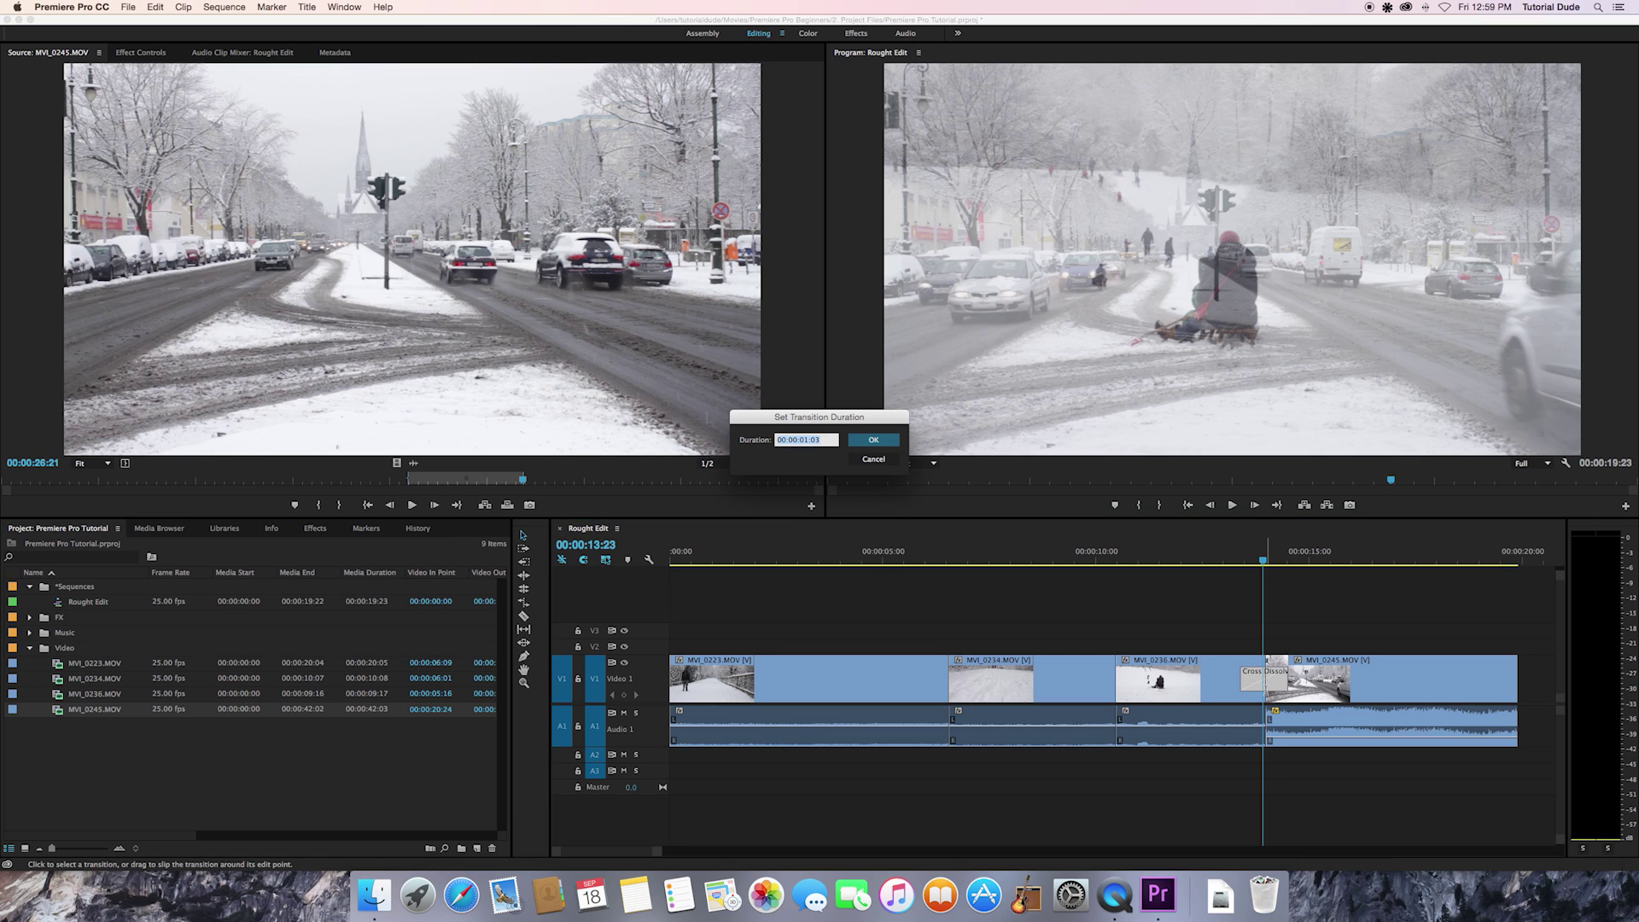
pyautogui.click(868, 461)
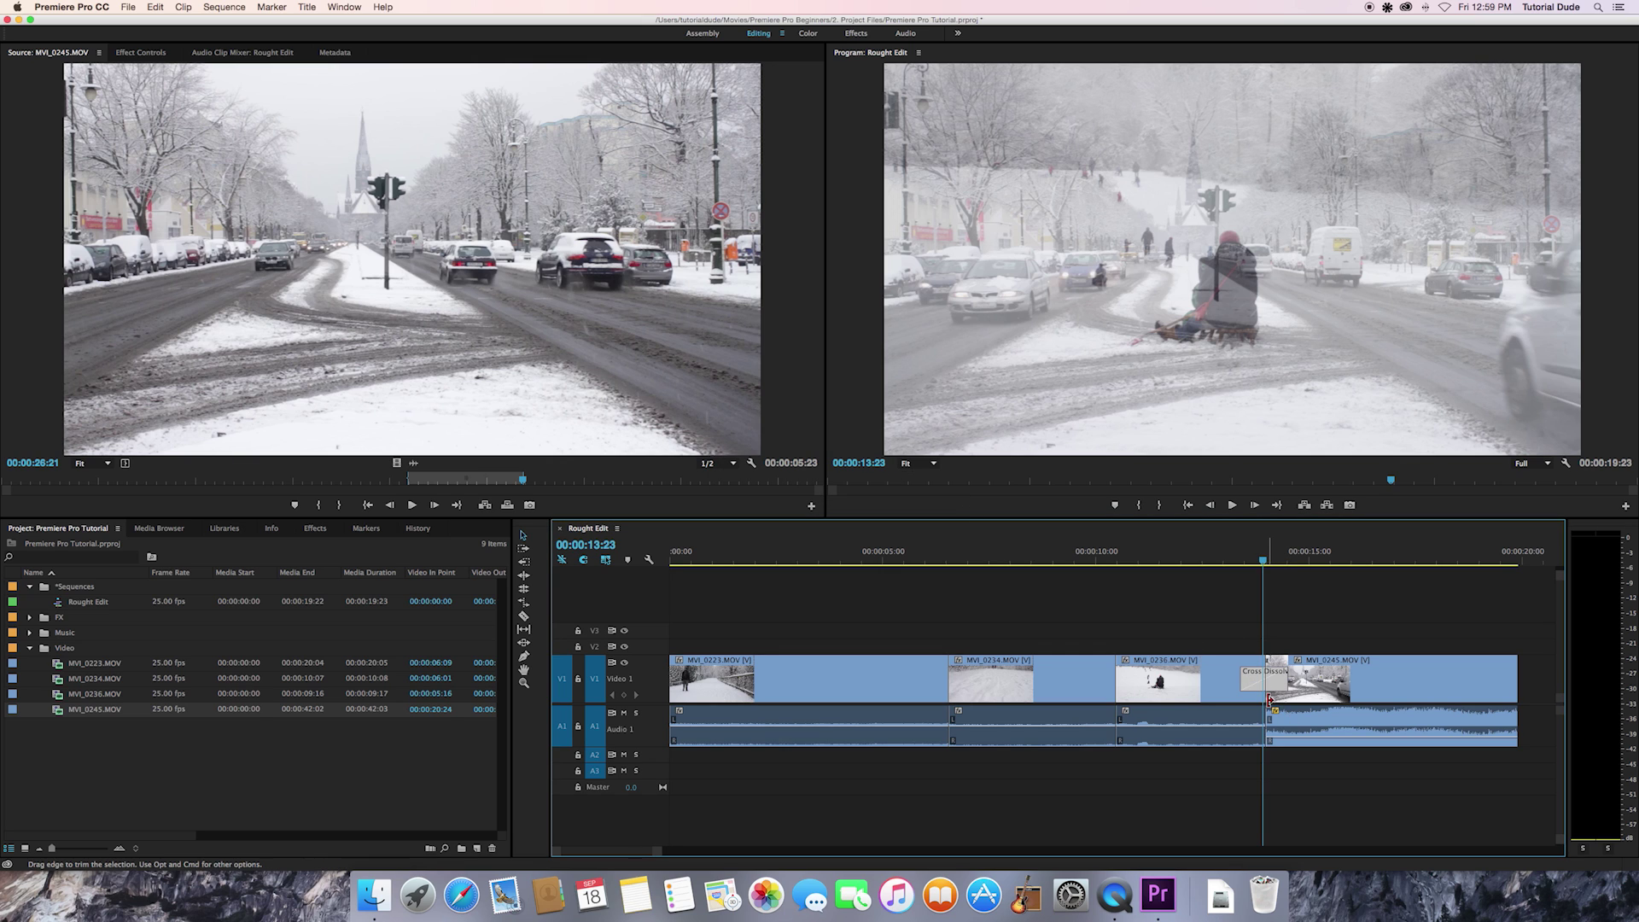
# Open the cut between MVI_0236.MOV and MVI_0245.MOV in trim mode, and leave it by moving the playhead to 00:00:13:24
pyautogui.doubleClick(1269, 698)
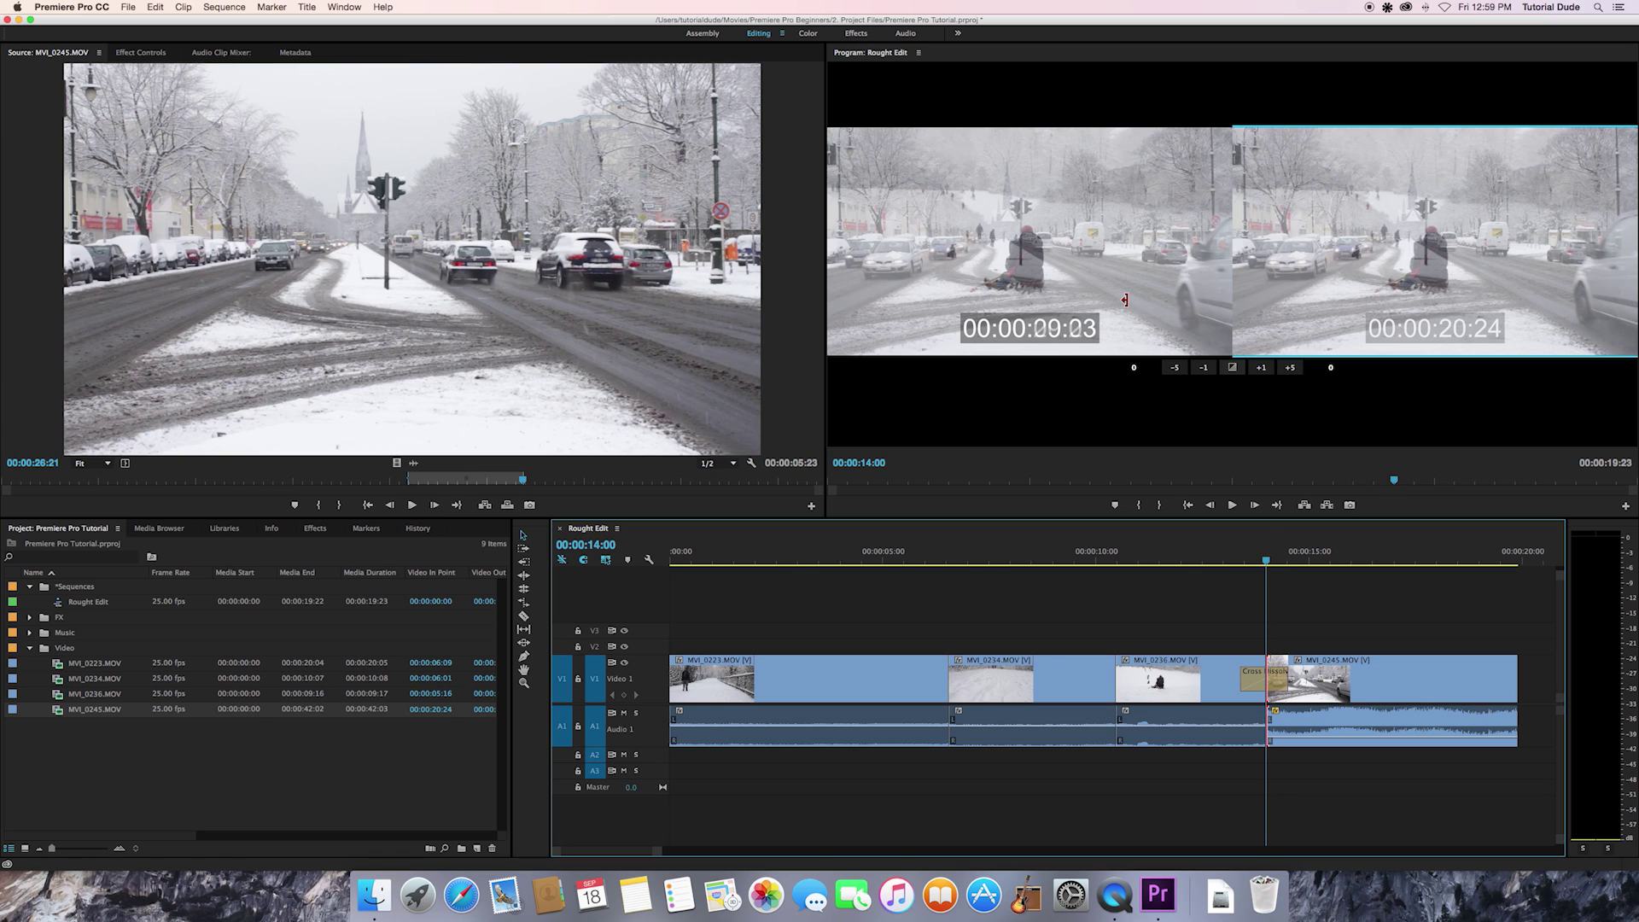
pyautogui.click(1259, 556)
pyautogui.click(1266, 557)
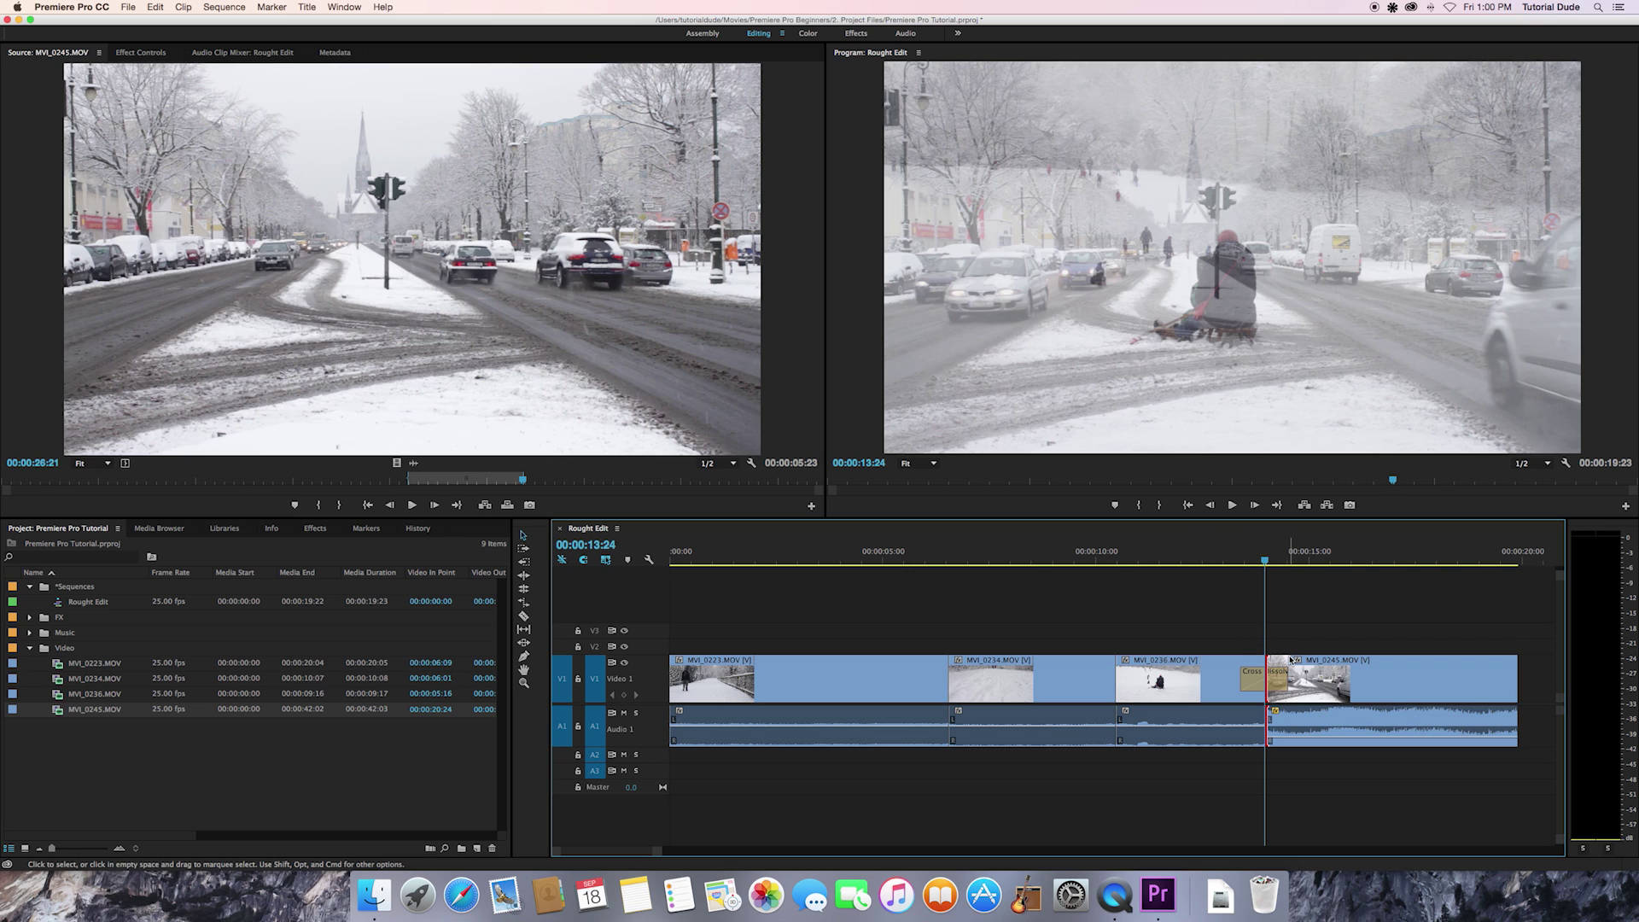
# Shorten the Cross Dissolve between MVI_0236.MOV and MVI_0245.MOV slightly by setting its transition duration
pyautogui.doubleClick(1270, 675)
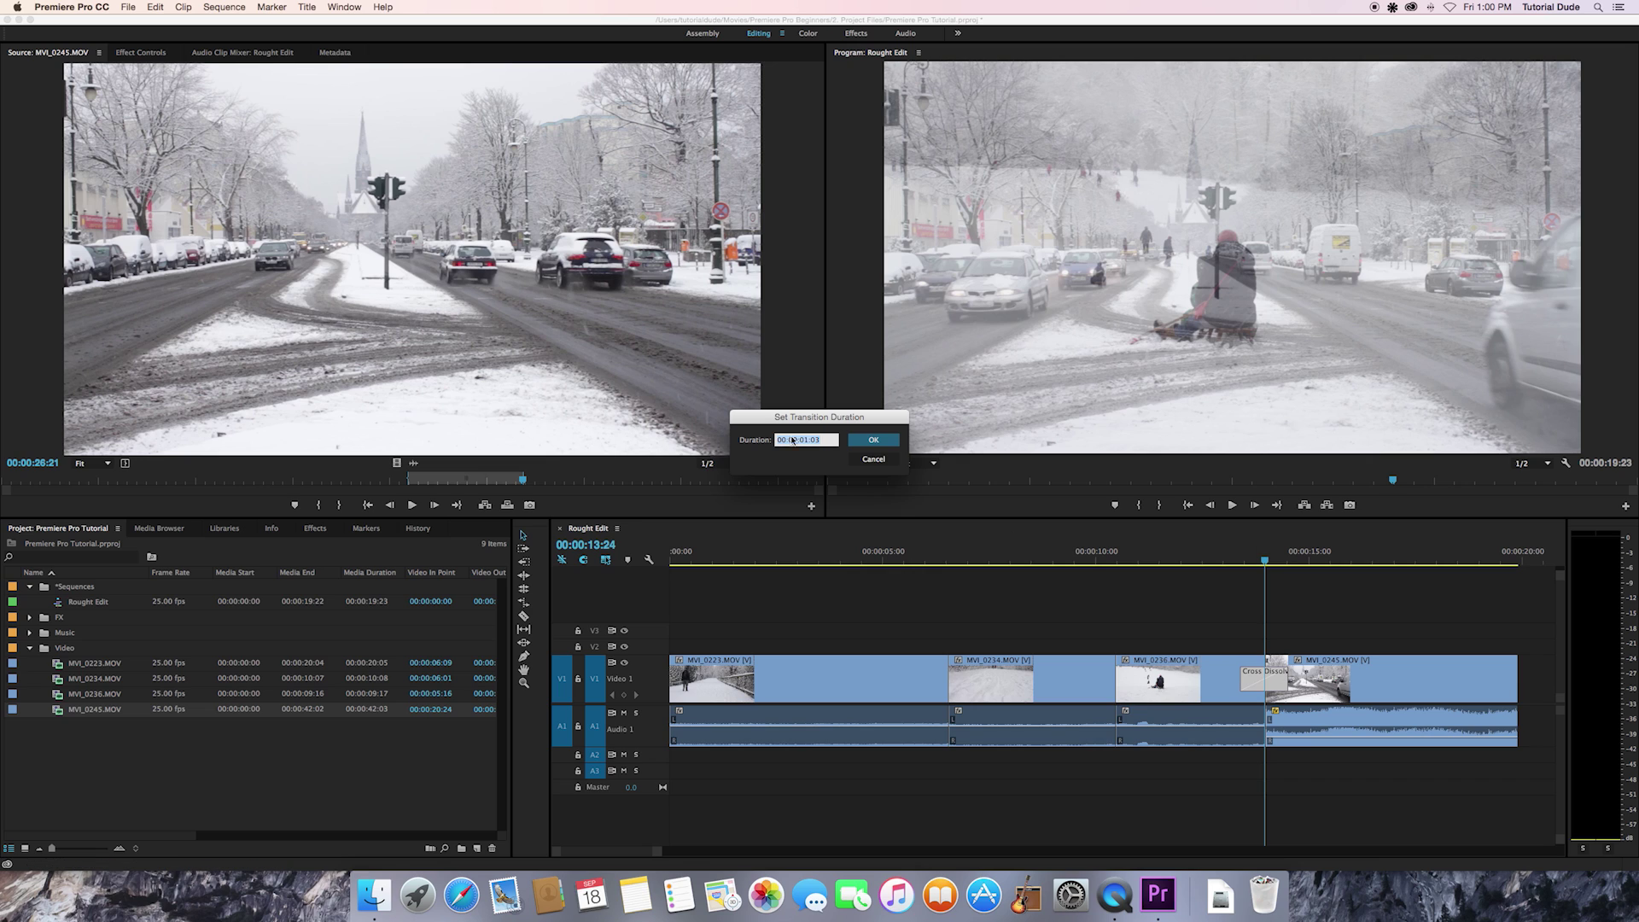
pyautogui.click(831, 440)
pyautogui.click(872, 440)
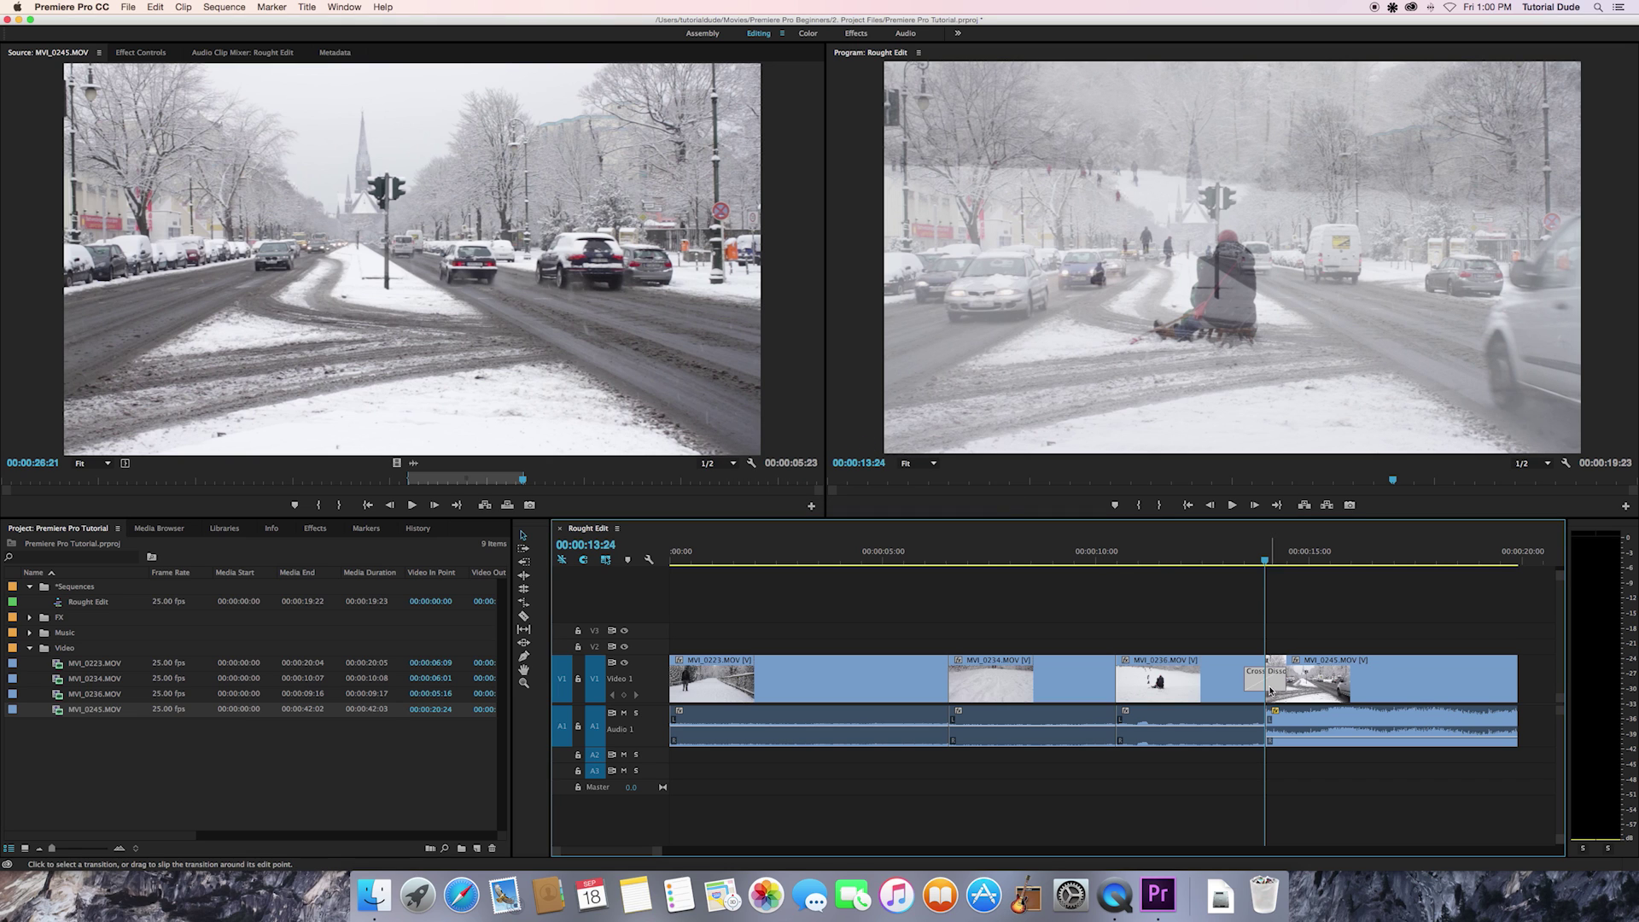
# Play through the Cross Dissolve between MVI_0236.MOV and MVI_0245.MOV, and return the playhead to 00:00:13:11
pyautogui.click(1251, 561)
pyautogui.press('space')
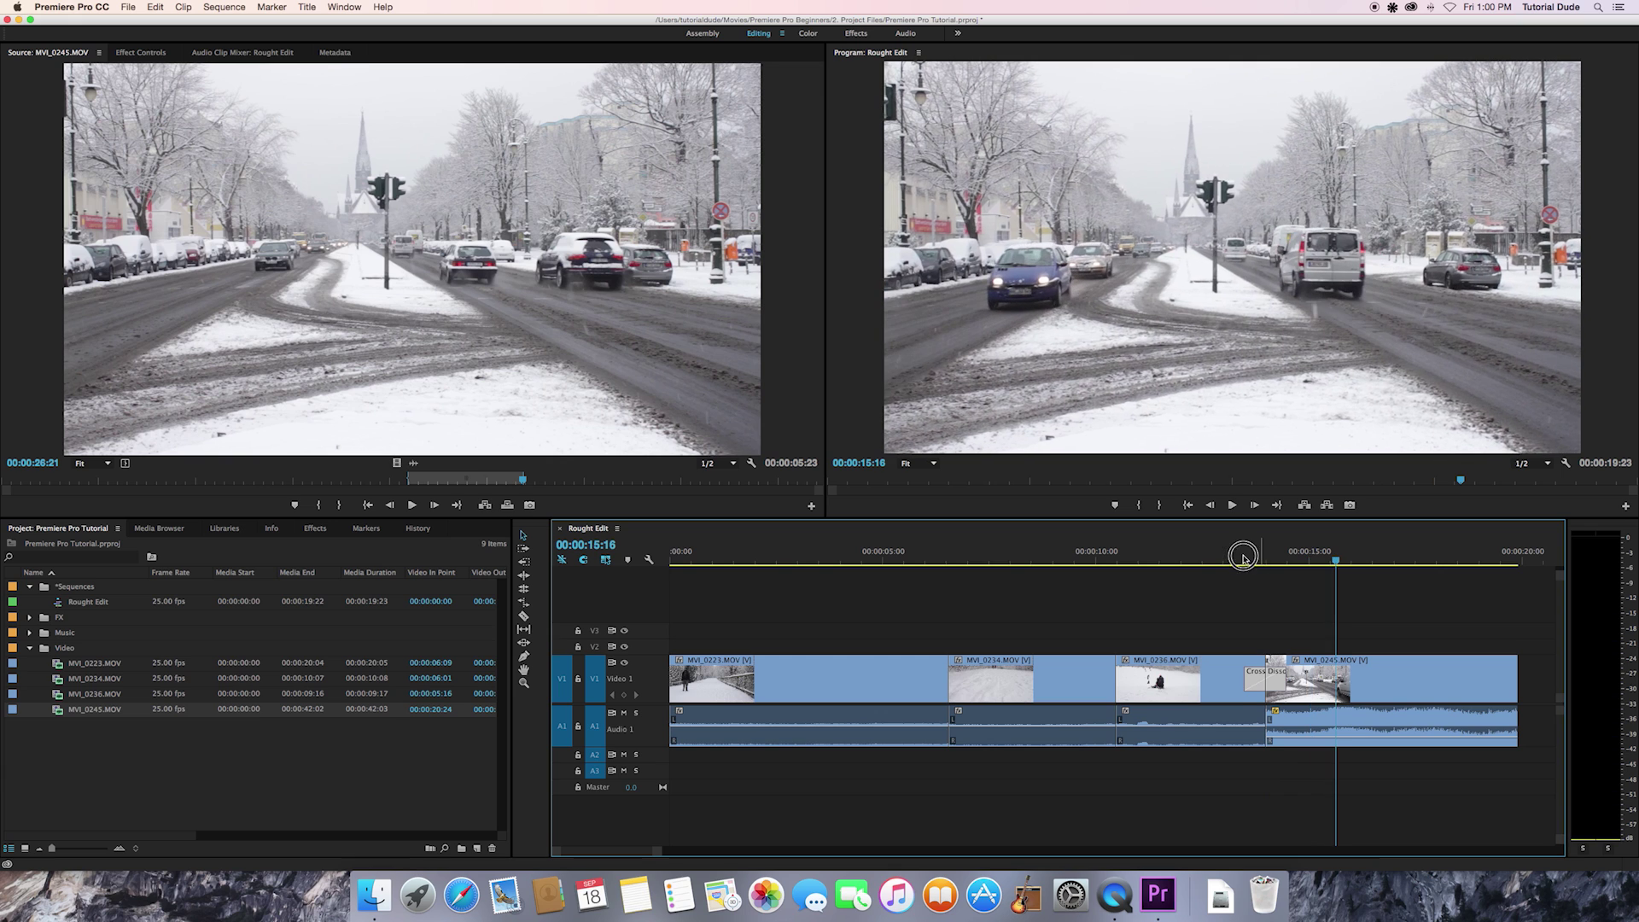
pyautogui.click(1244, 561)
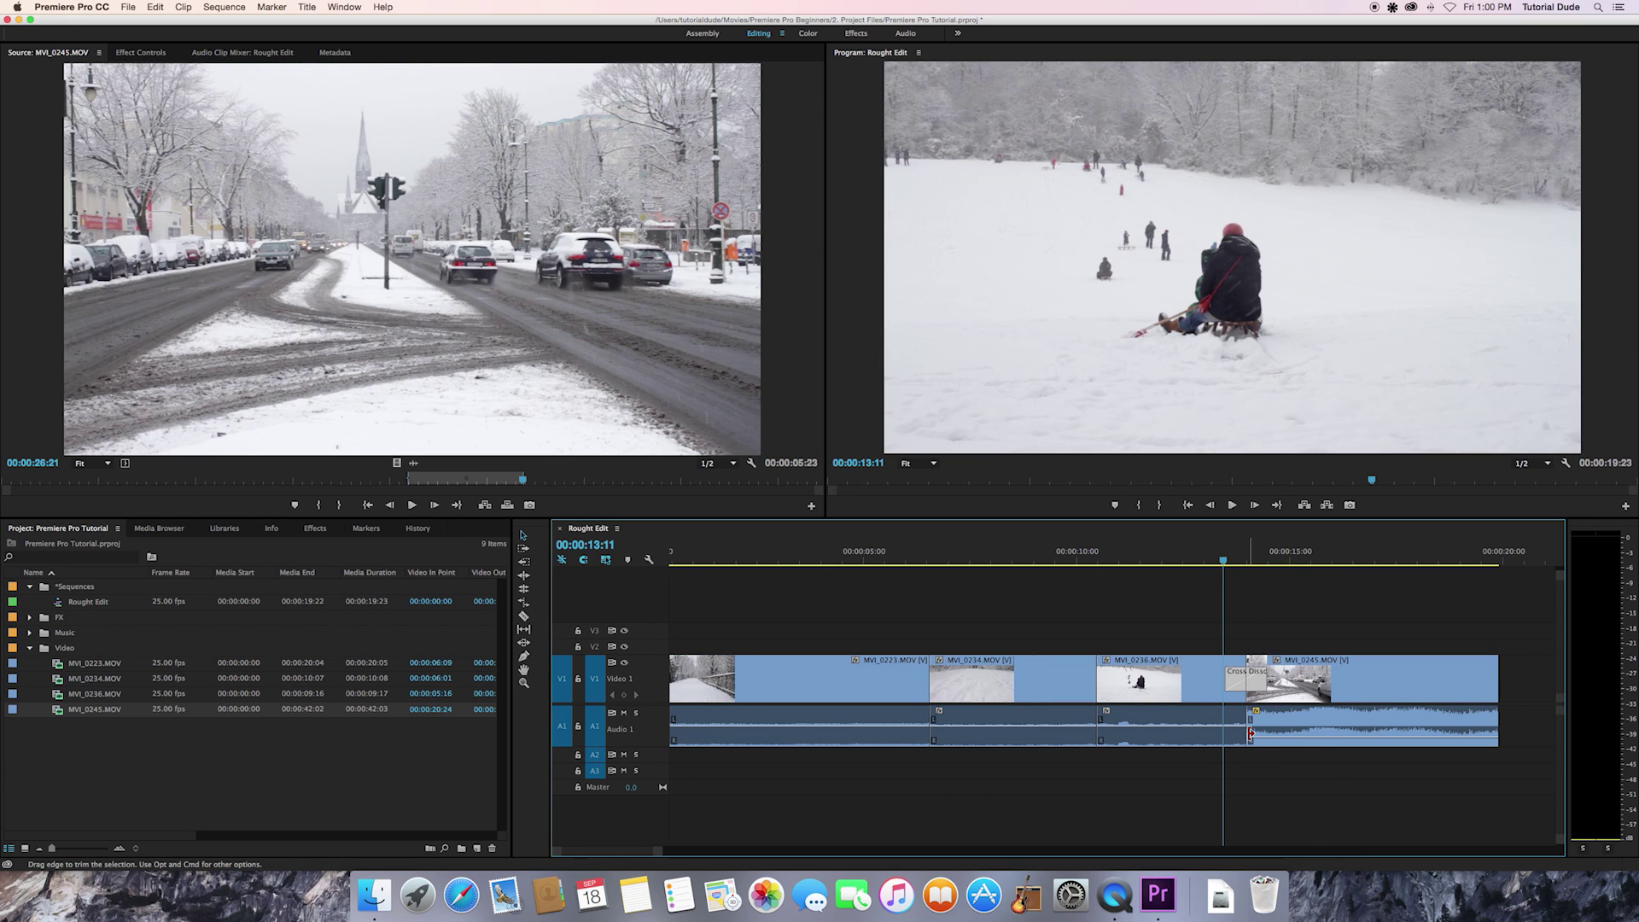
# Add a Constant Power crossfade at the audio cut between MVI_0236.MOV and MVI_0245.MOV
pyautogui.click(1252, 733)
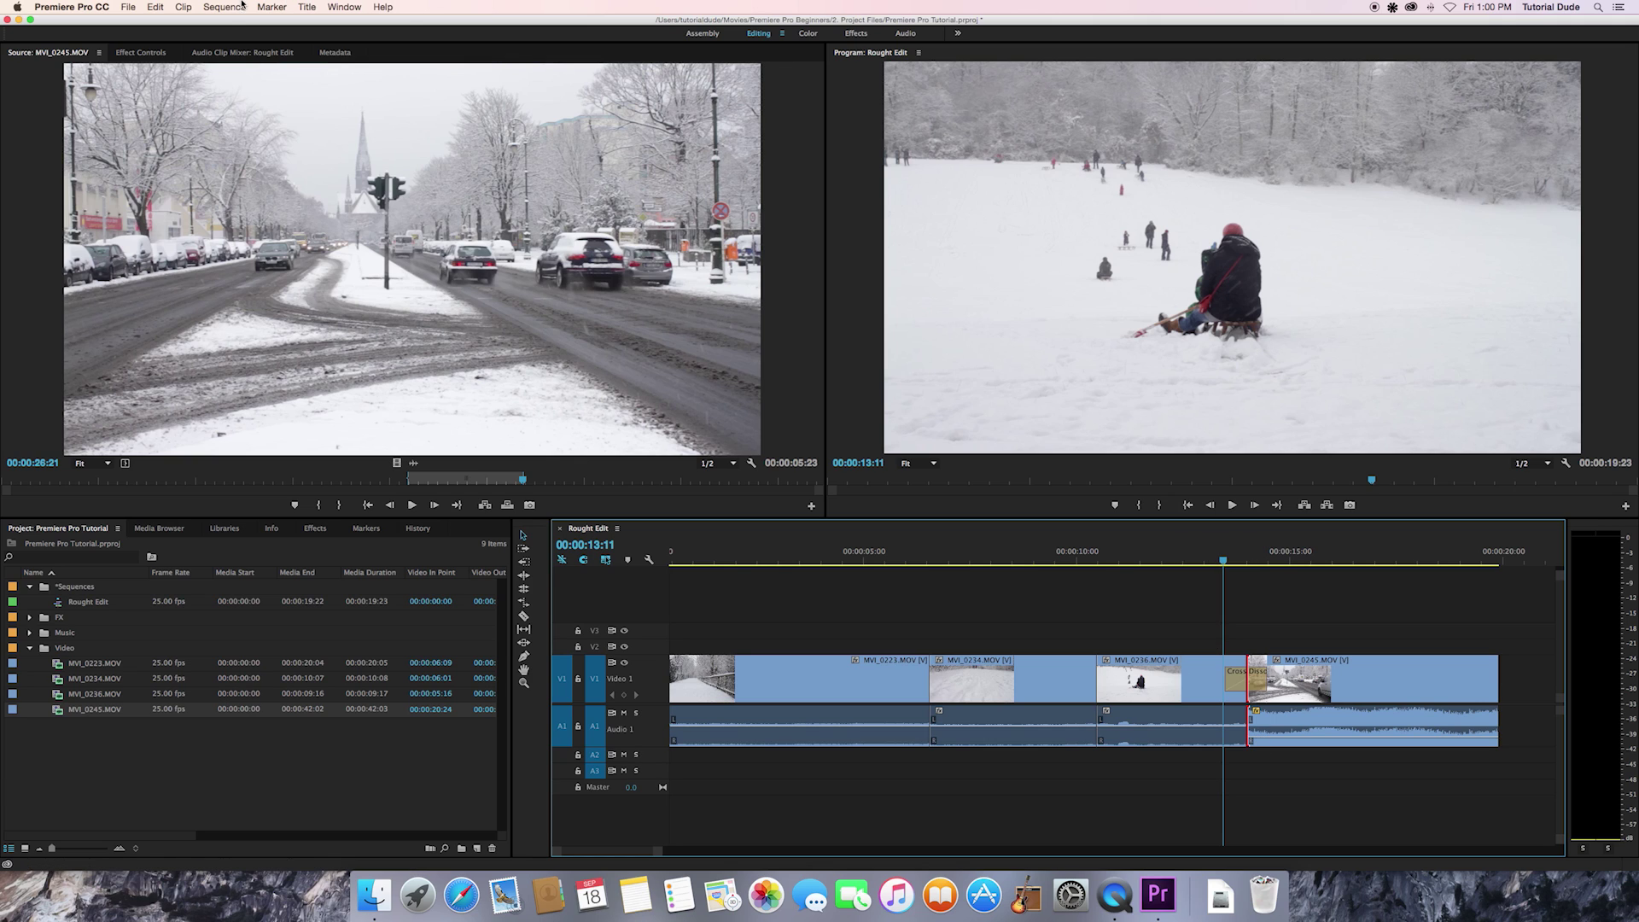
pyautogui.click(242, 6)
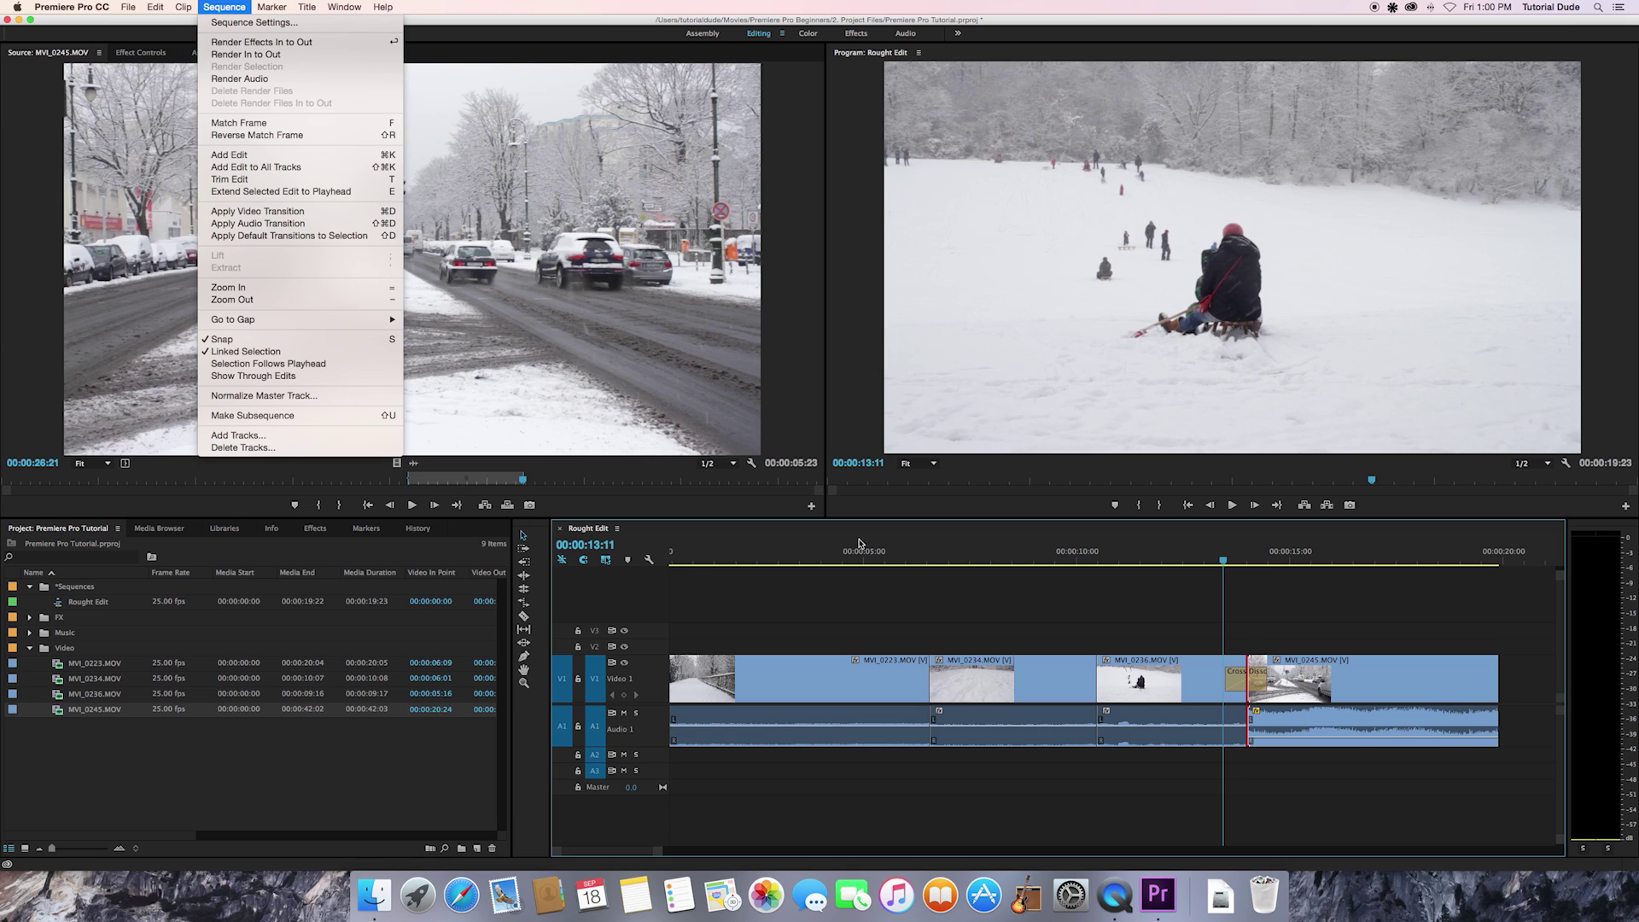
pyautogui.click(841, 586)
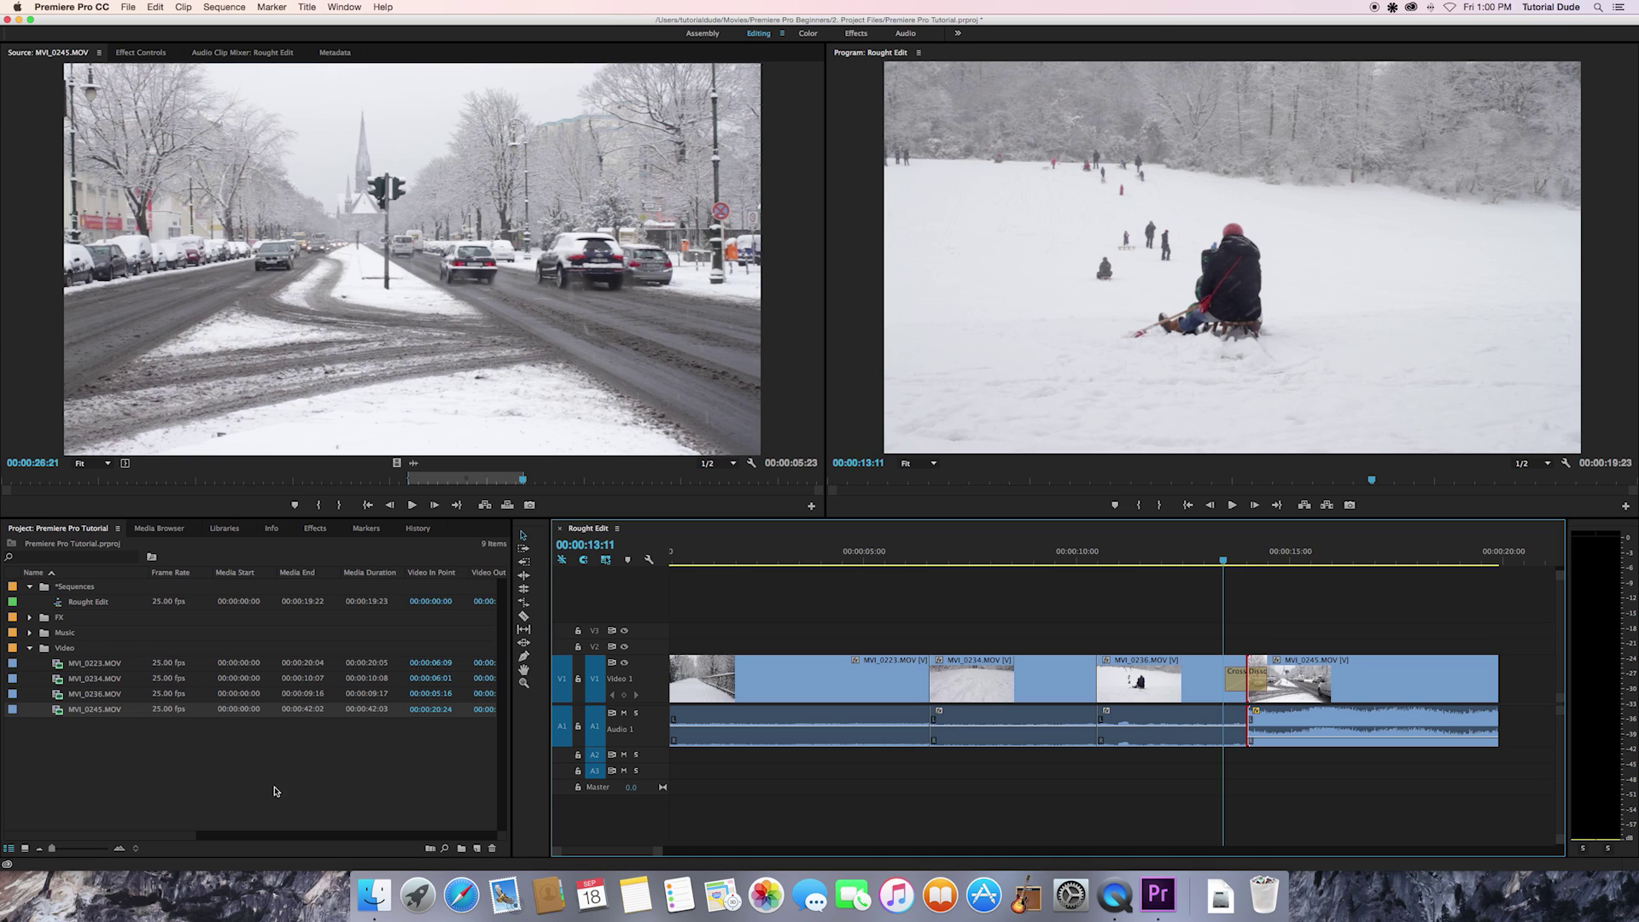
pyautogui.click(274, 791)
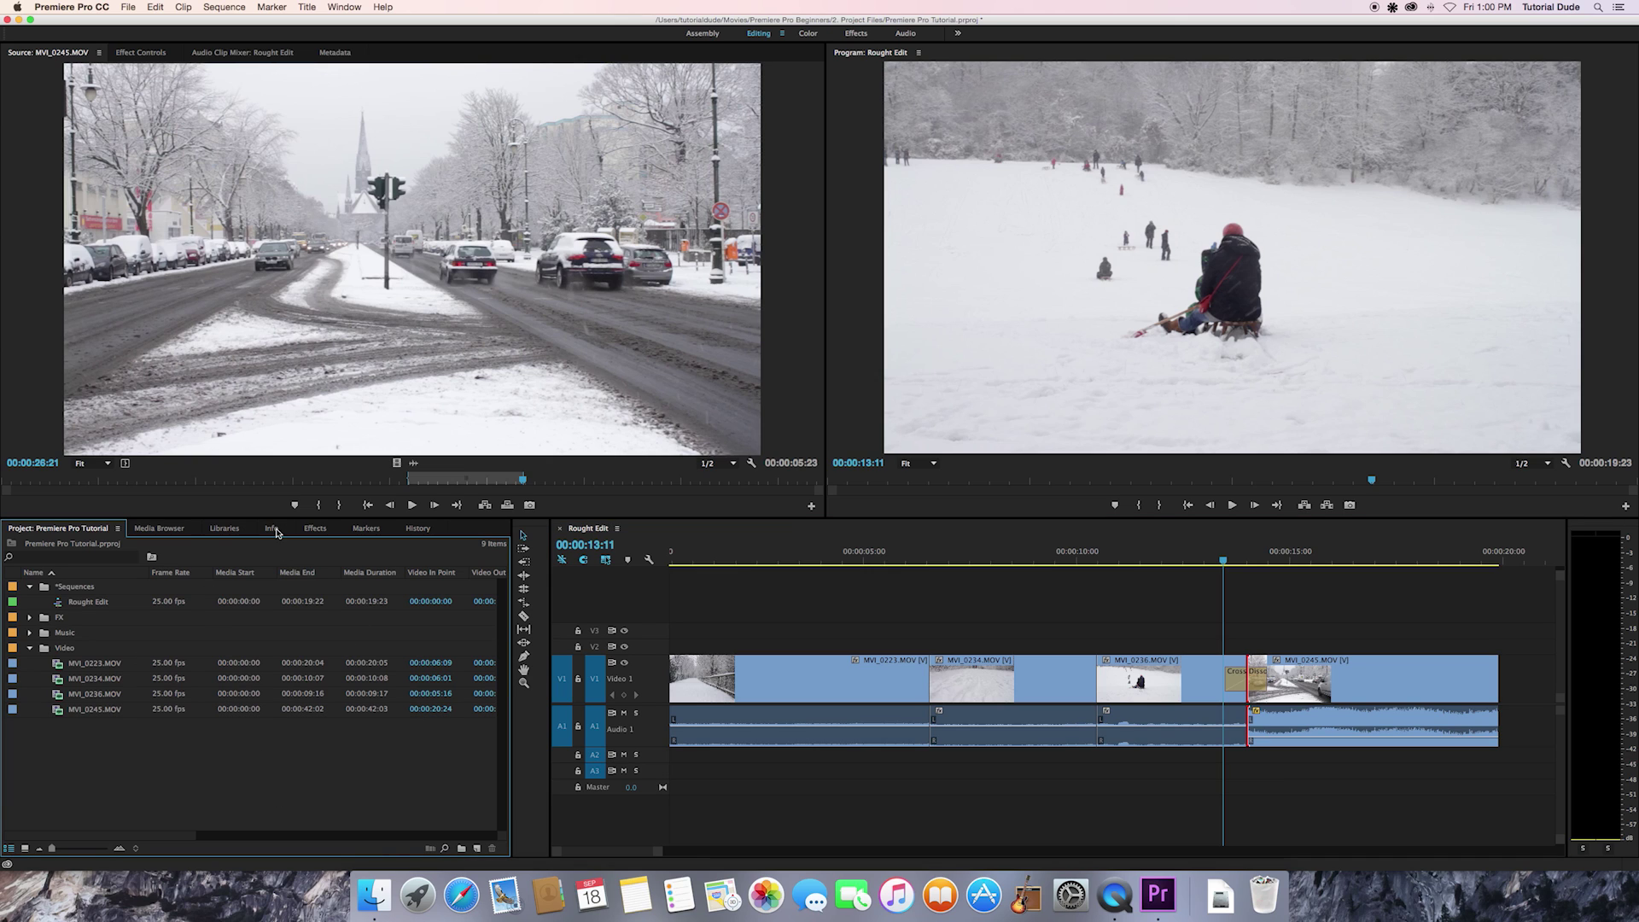
pyautogui.click(318, 530)
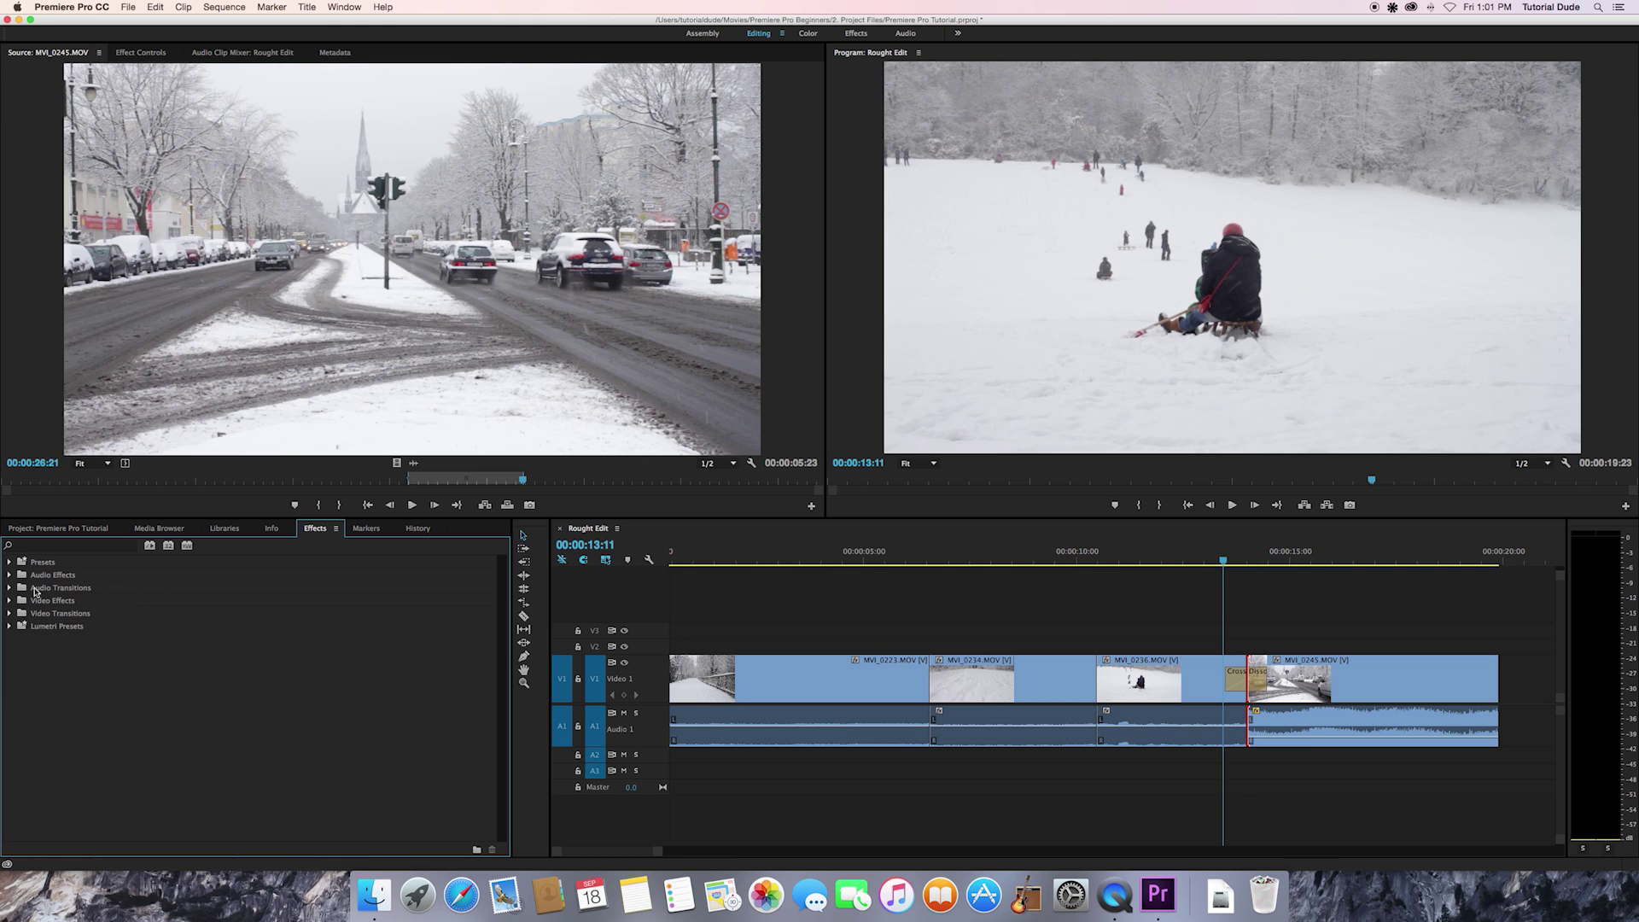
pyautogui.click(11, 588)
pyautogui.click(17, 601)
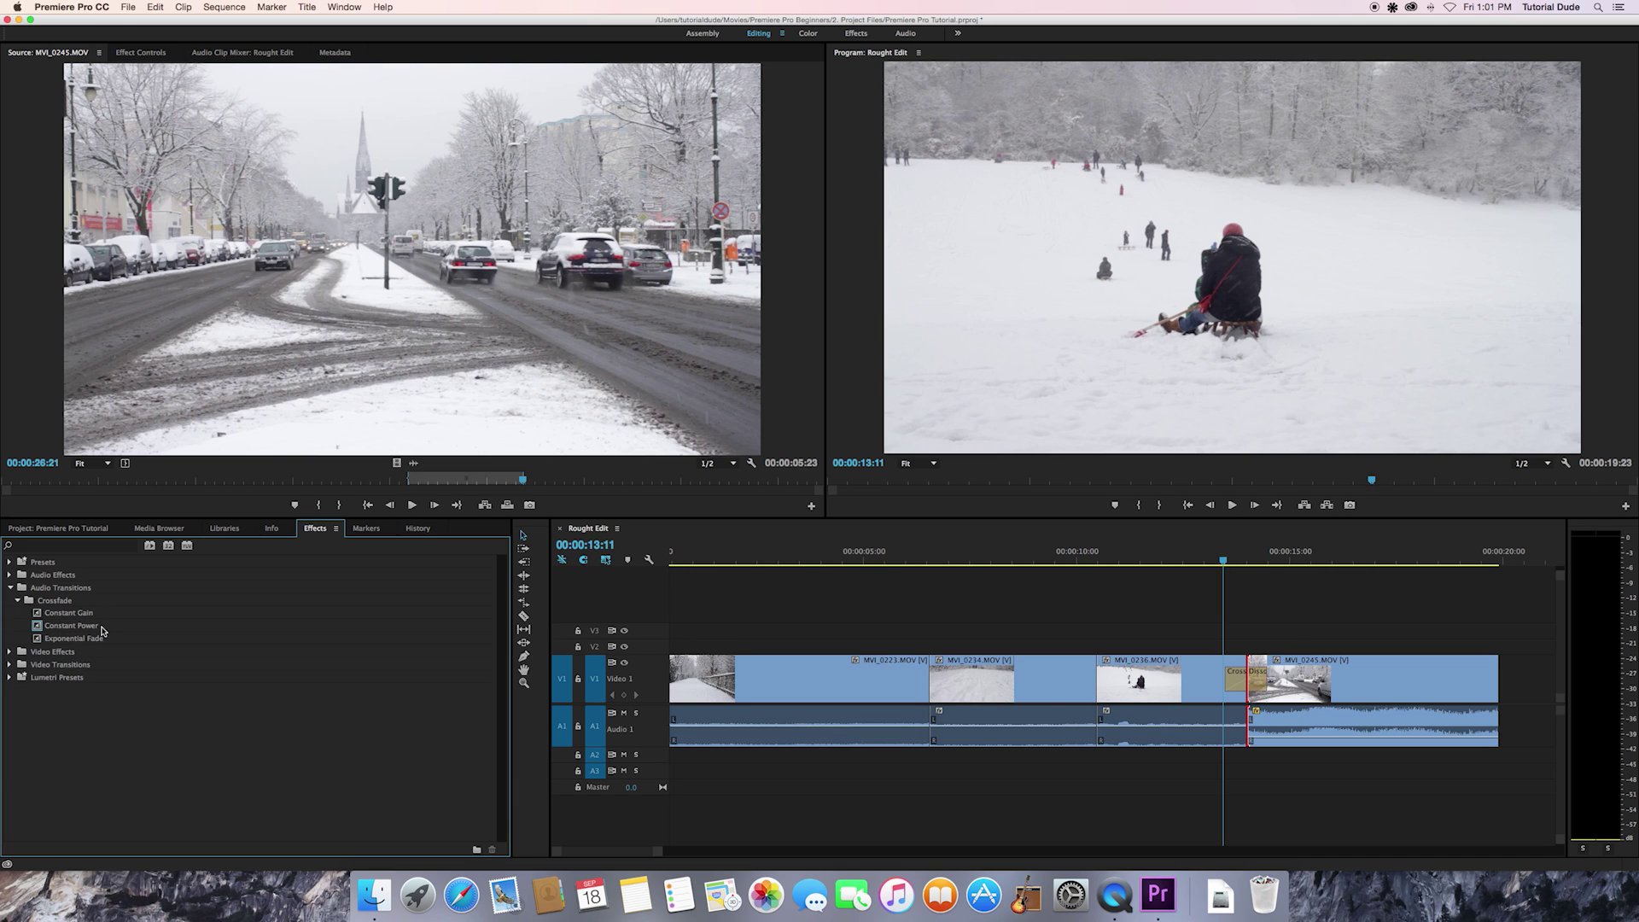
pyautogui.click(77, 630)
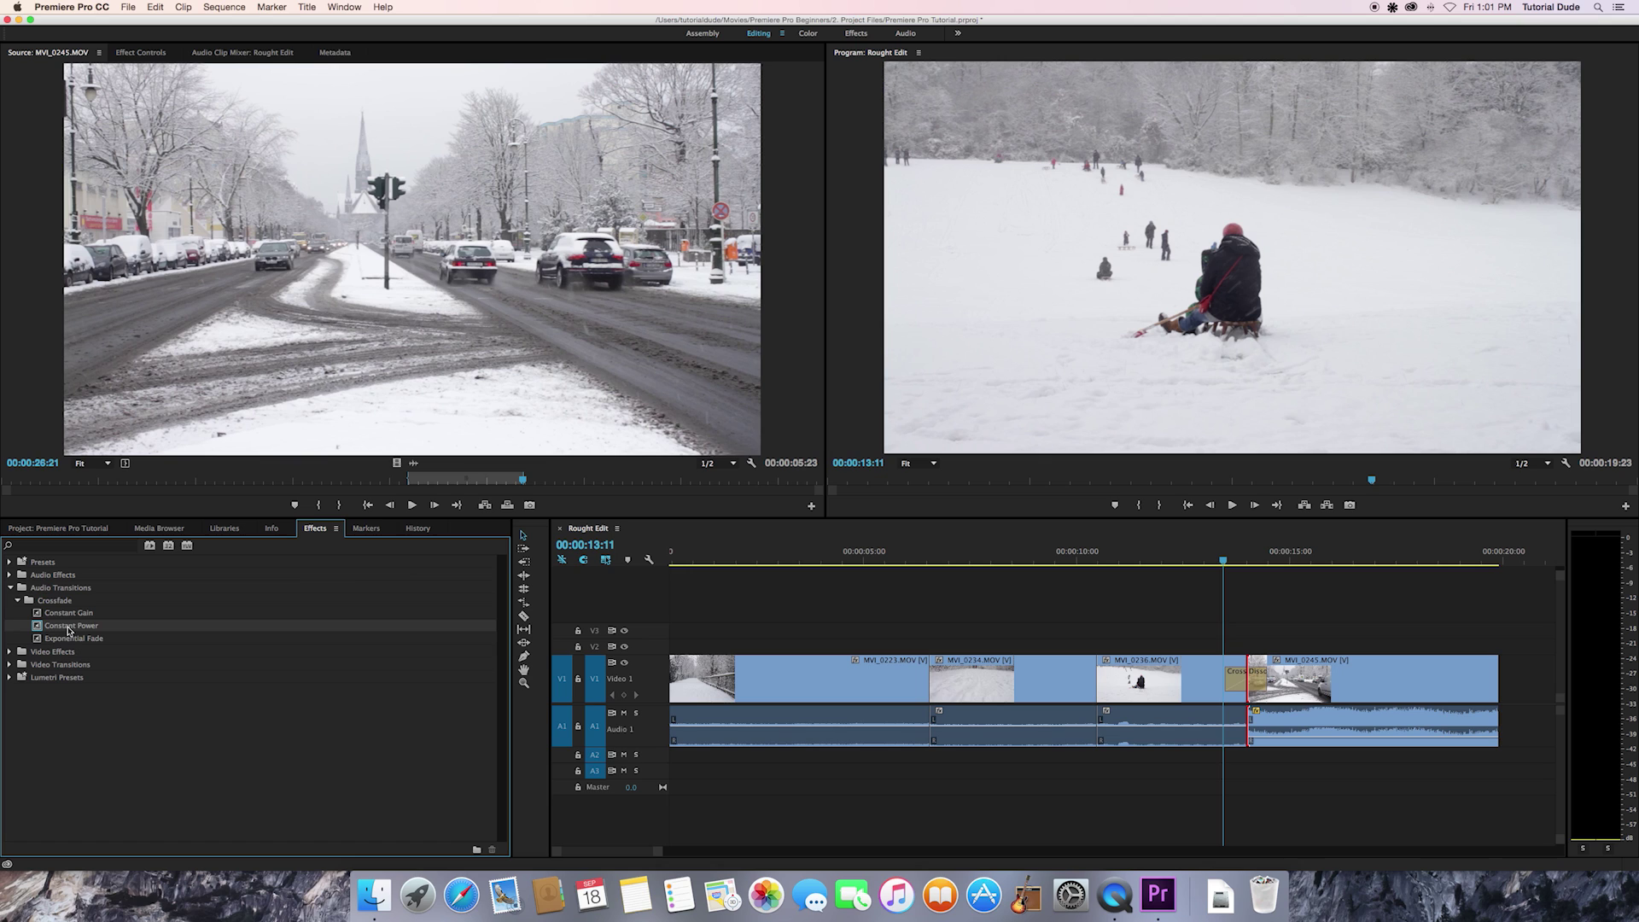
pyautogui.moveTo(38, 630); pyautogui.dragTo(1250, 724)
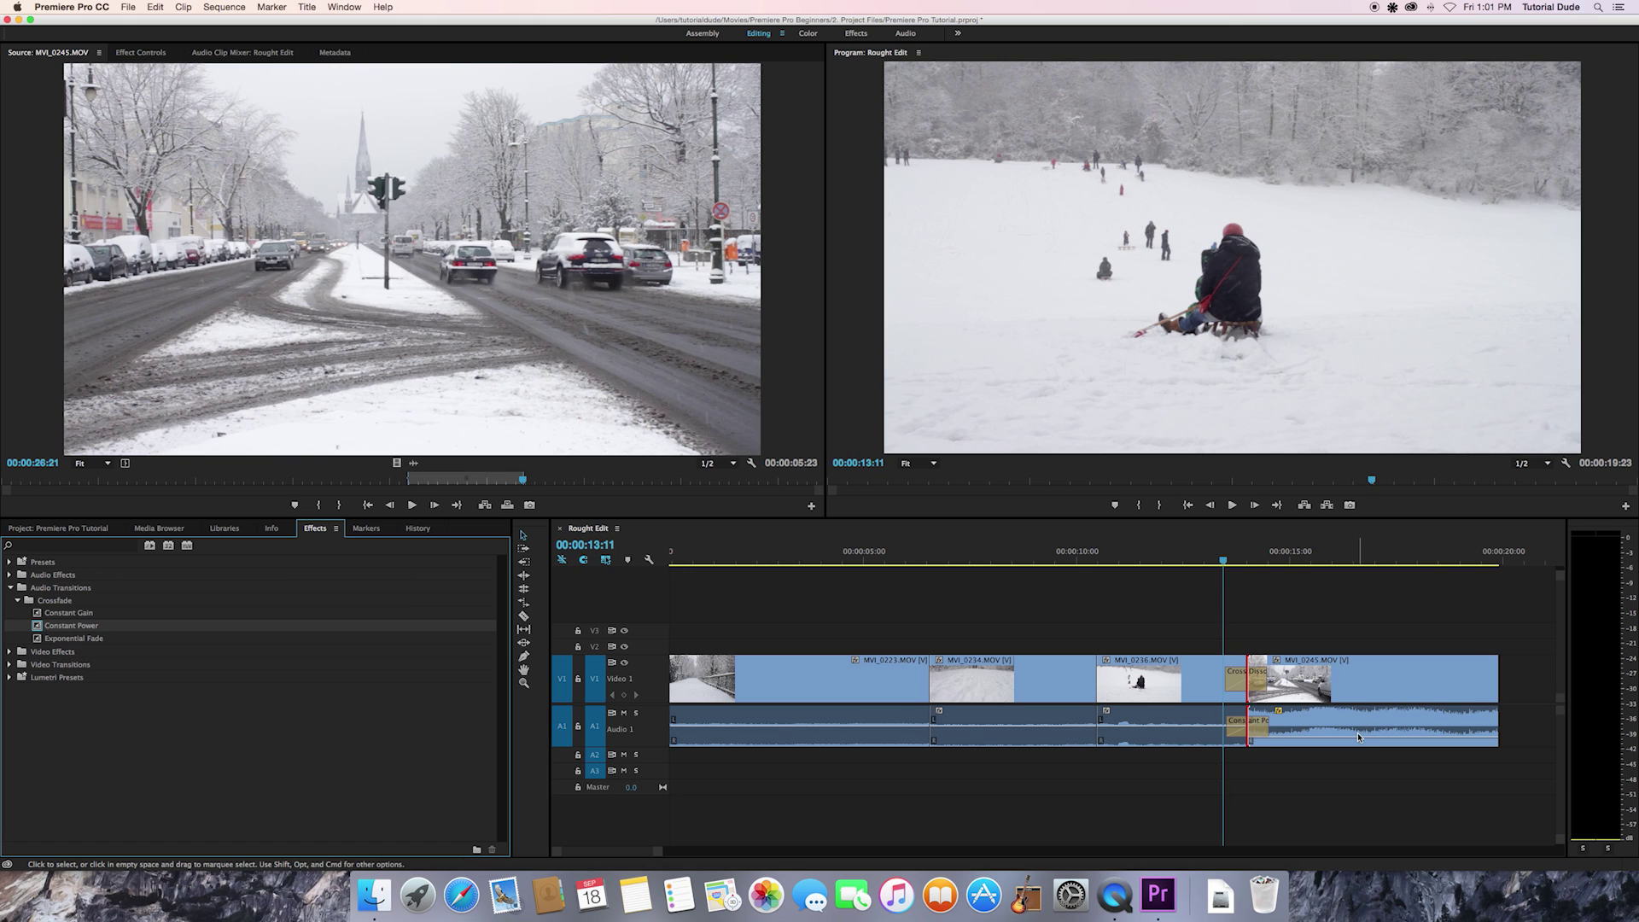
# Play the sequence from 00:00:12:24 through the Constant Power crossfade to check the audio transition
pyautogui.click(1204, 556)
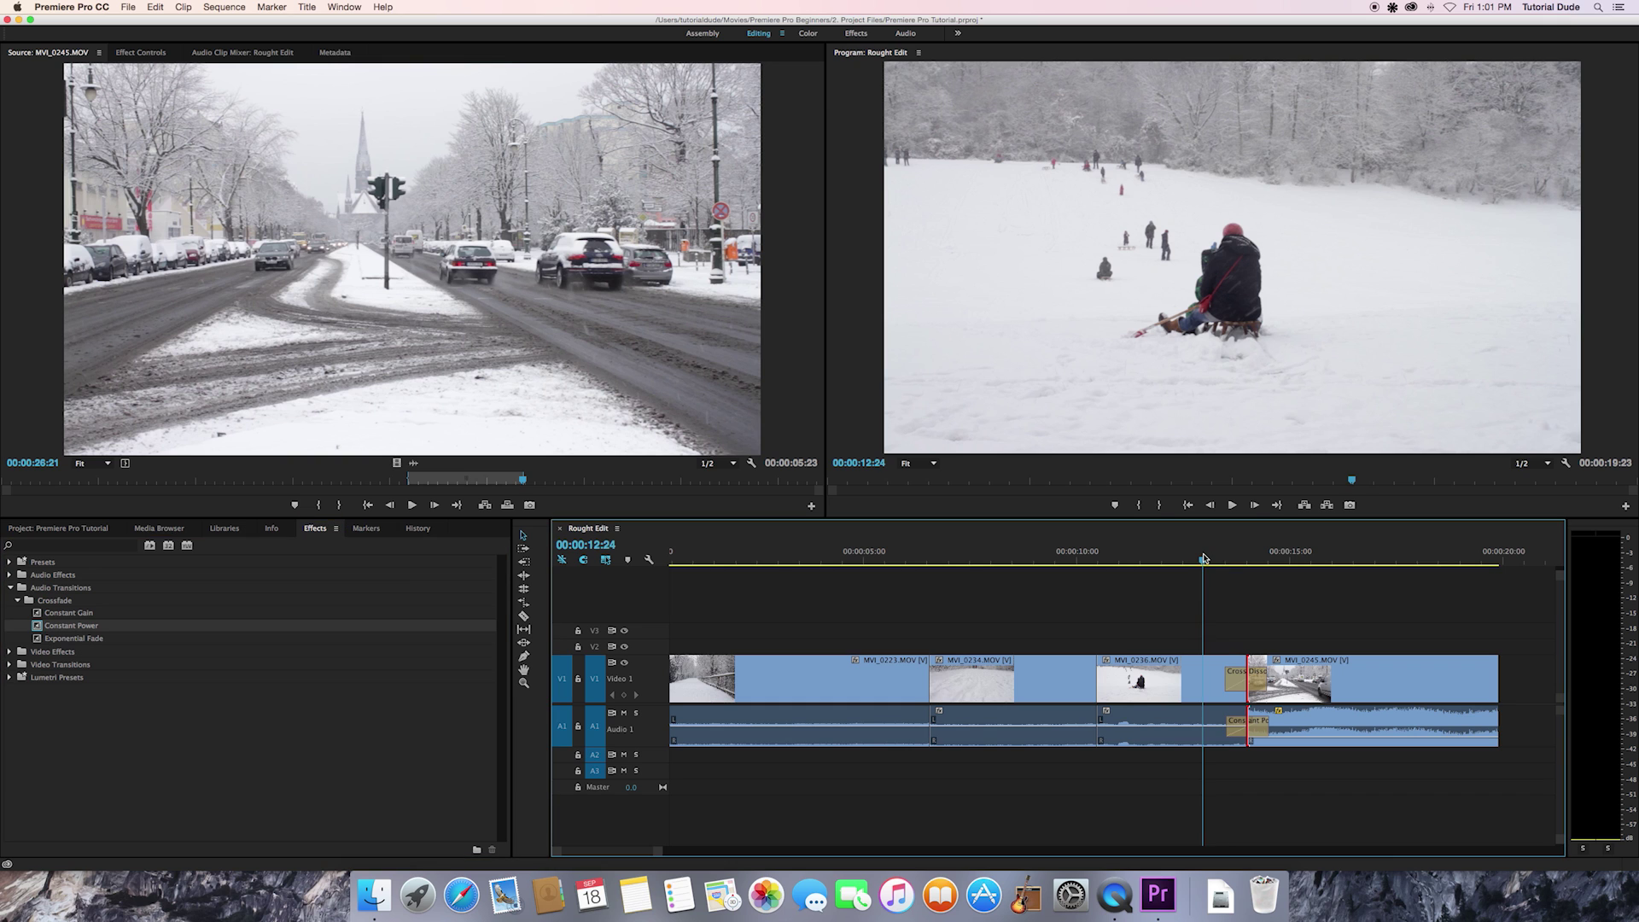
pyautogui.press('space')
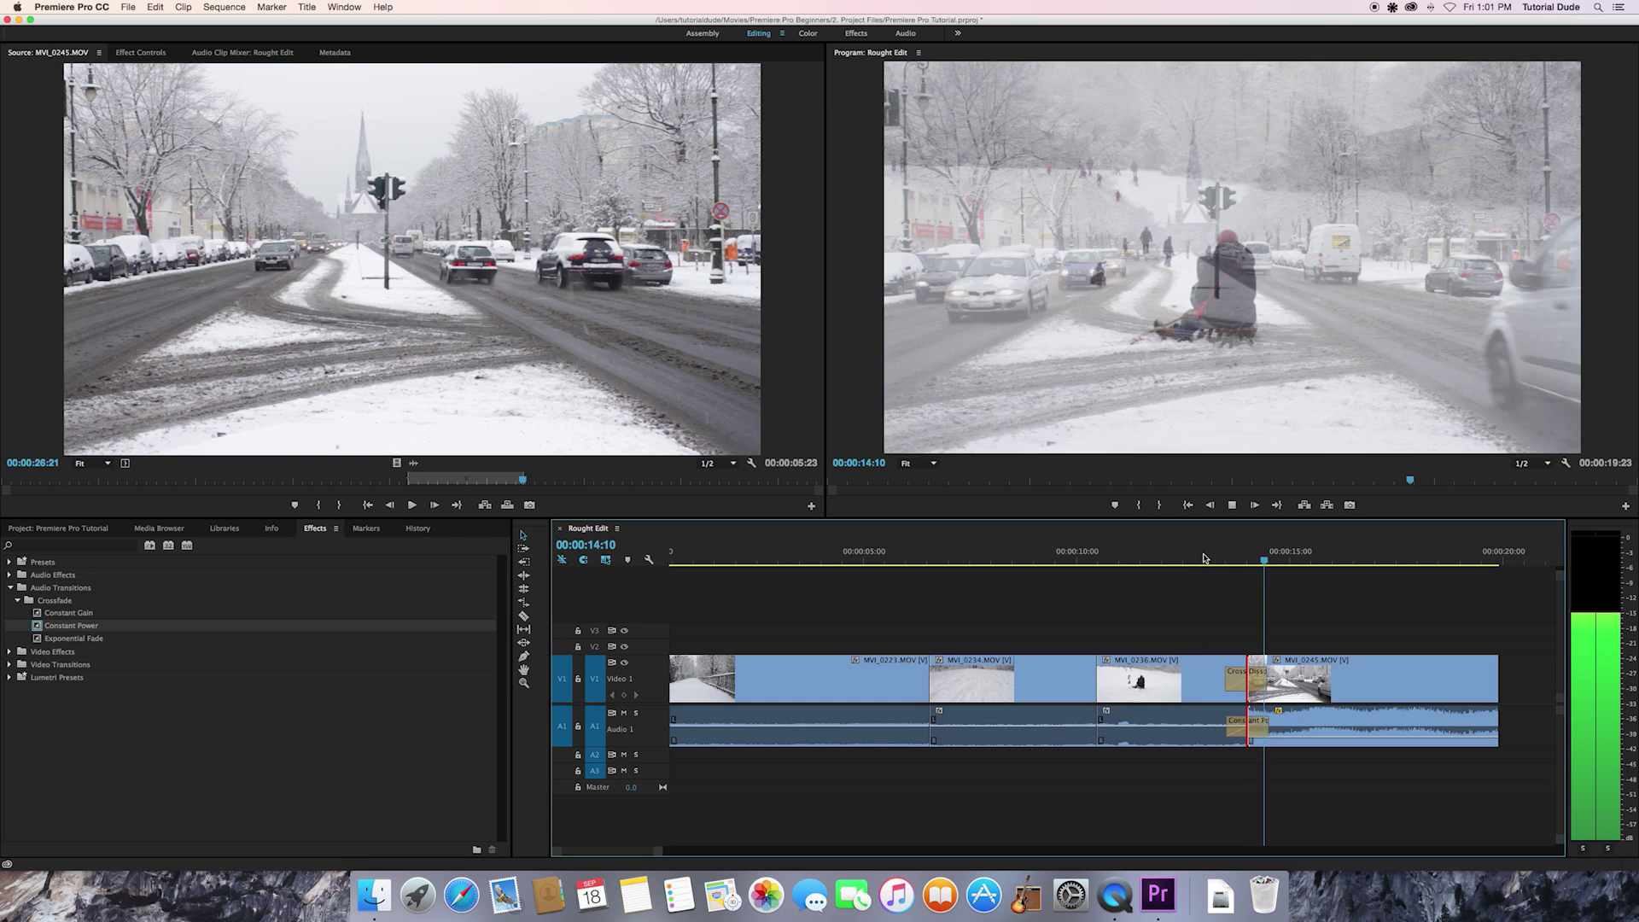
pyautogui.press('space')
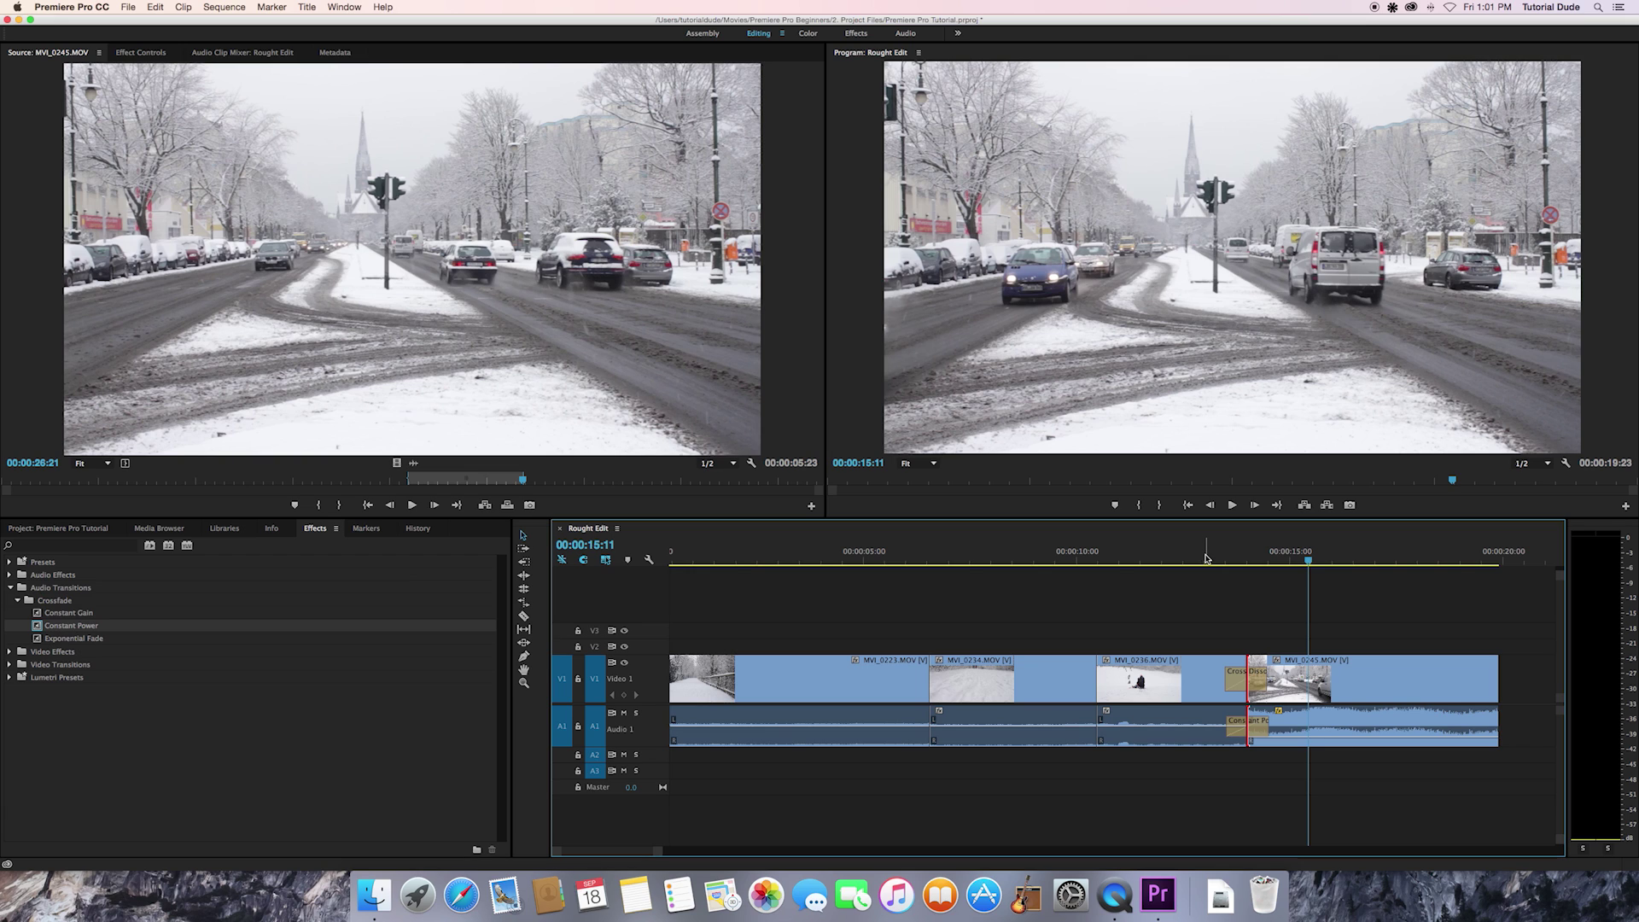
# Add a Constant Power crossfade at the audio cut between MVI_0223.MOV and MVI_0234.MOV, and slightly shorten its transition duration
pyautogui.click(920, 555)
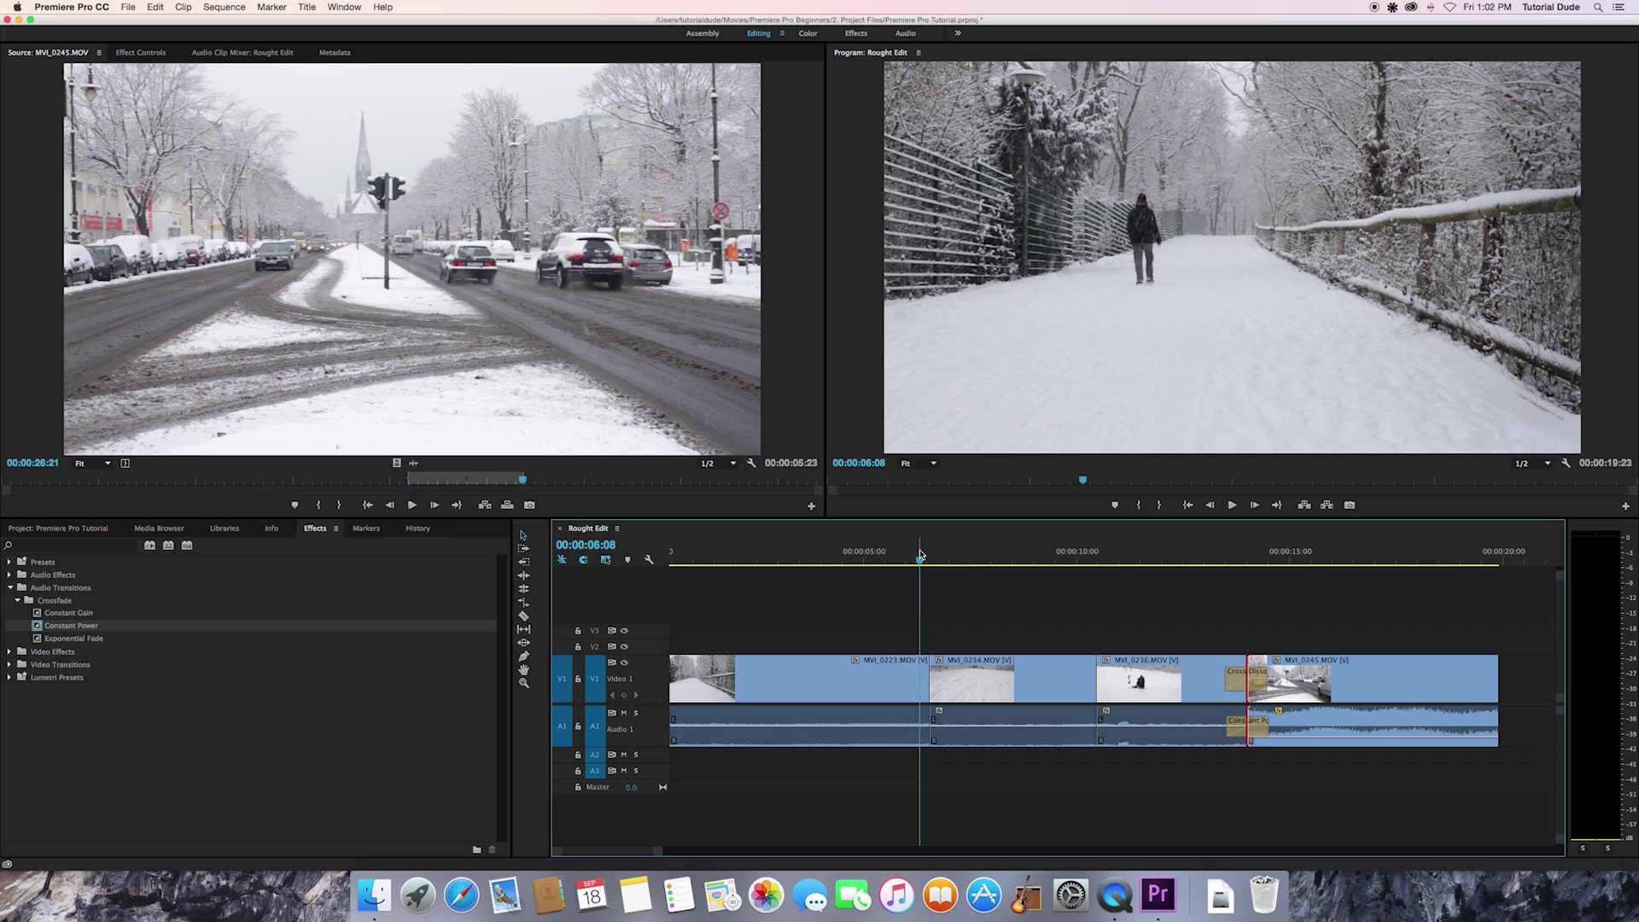
pyautogui.click(932, 719)
pyautogui.moveTo(41, 626); pyautogui.dragTo(930, 731)
pyautogui.doubleClick(931, 730)
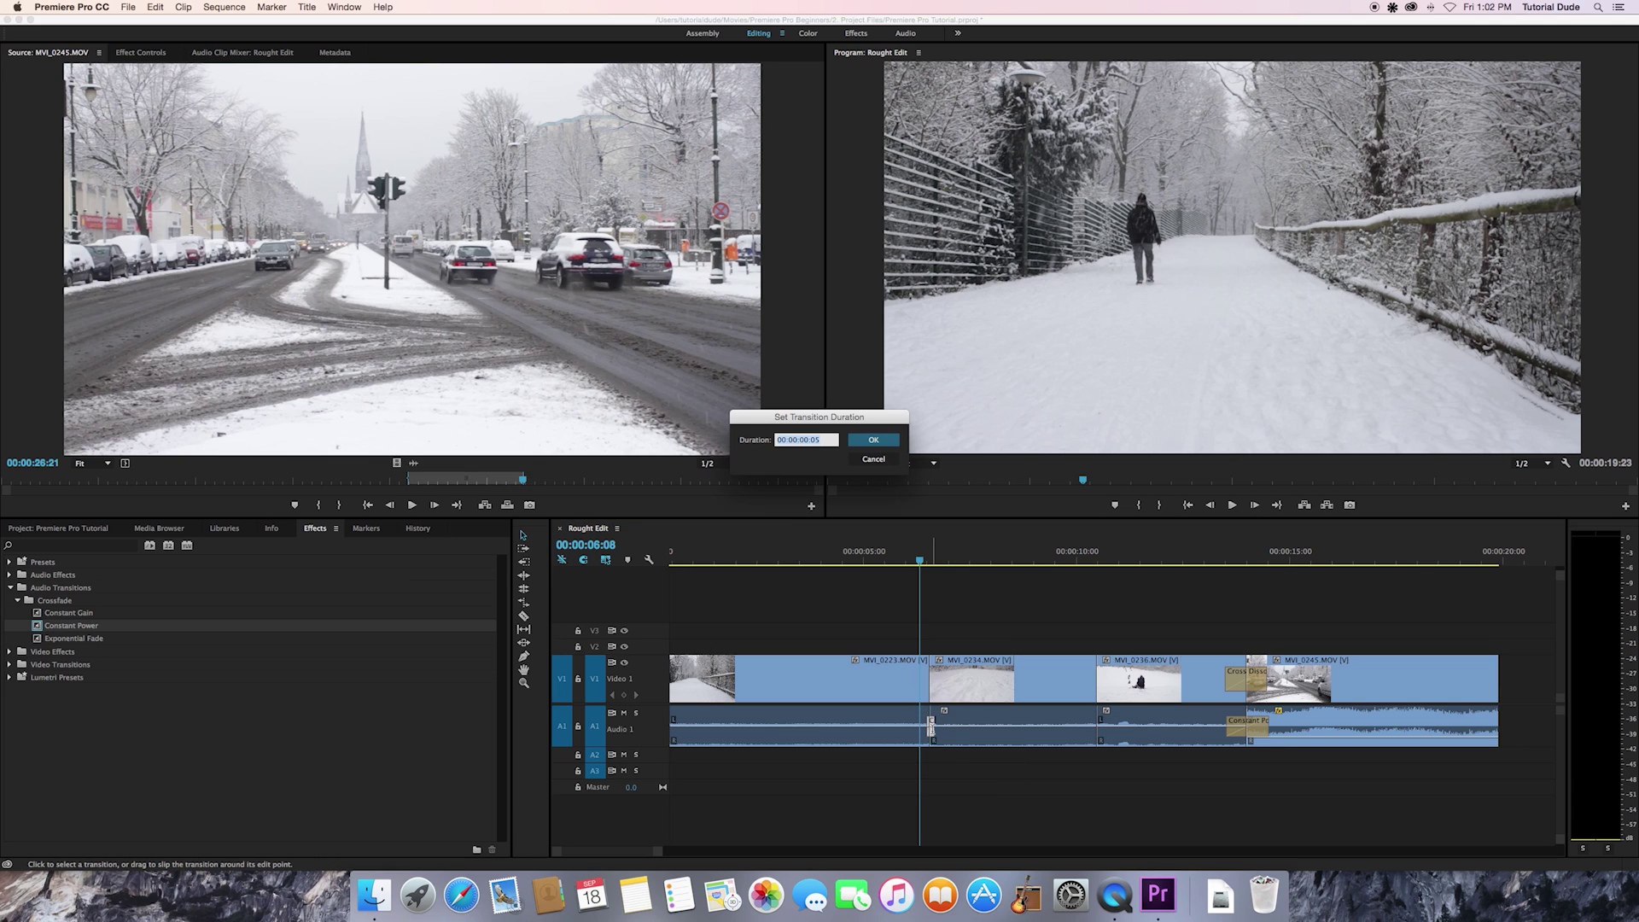
pyautogui.click(829, 440)
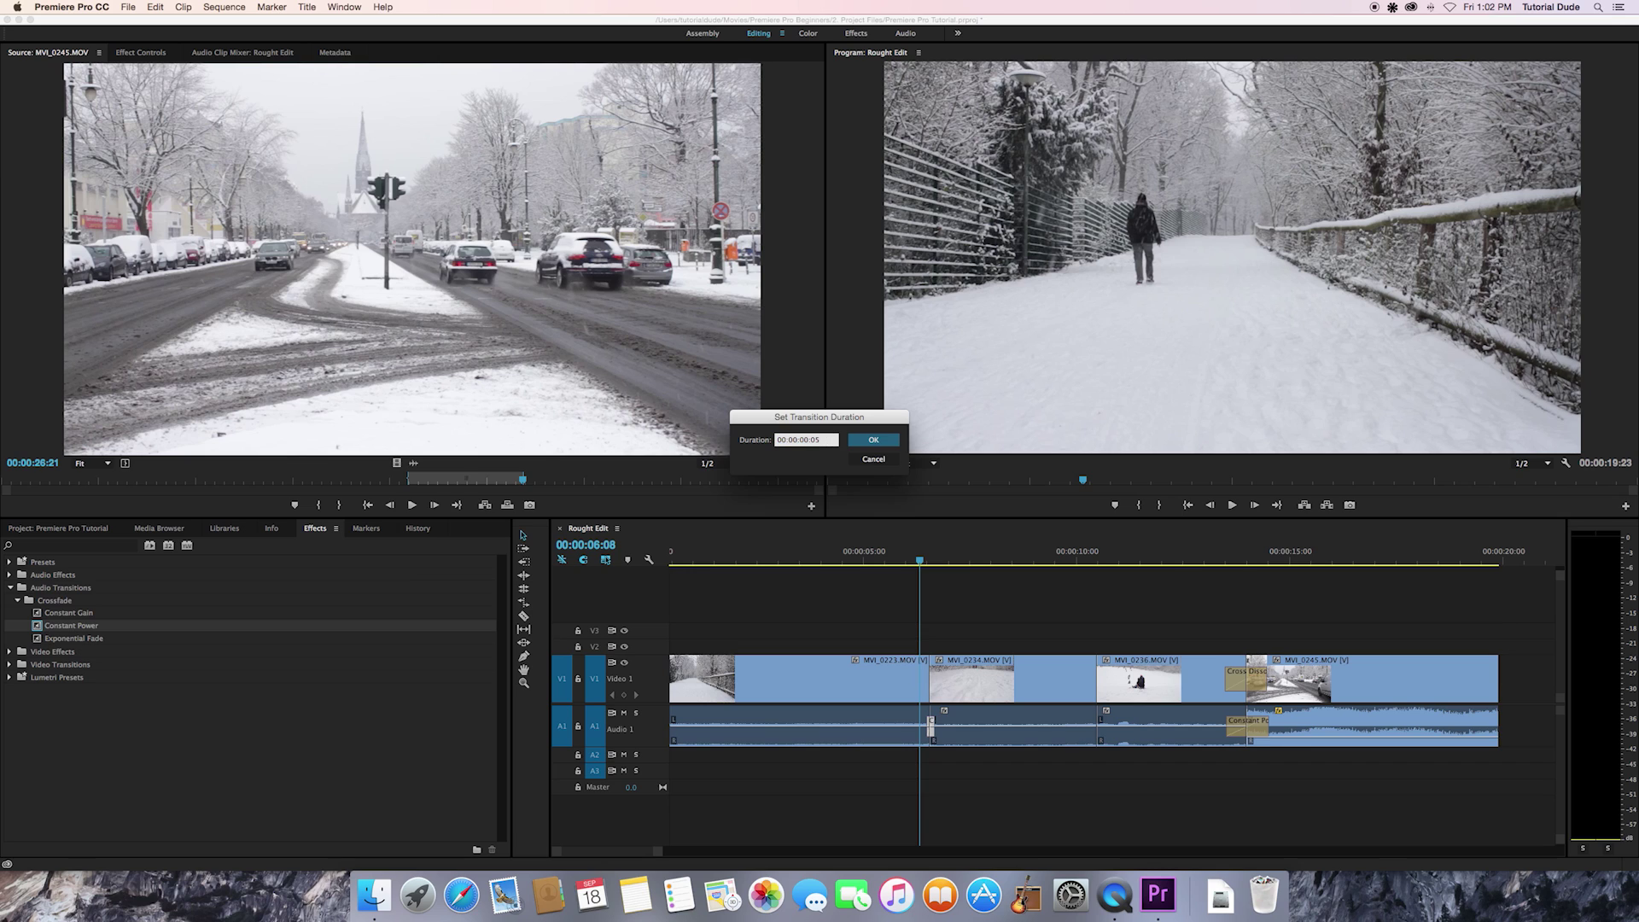
pyautogui.click(874, 440)
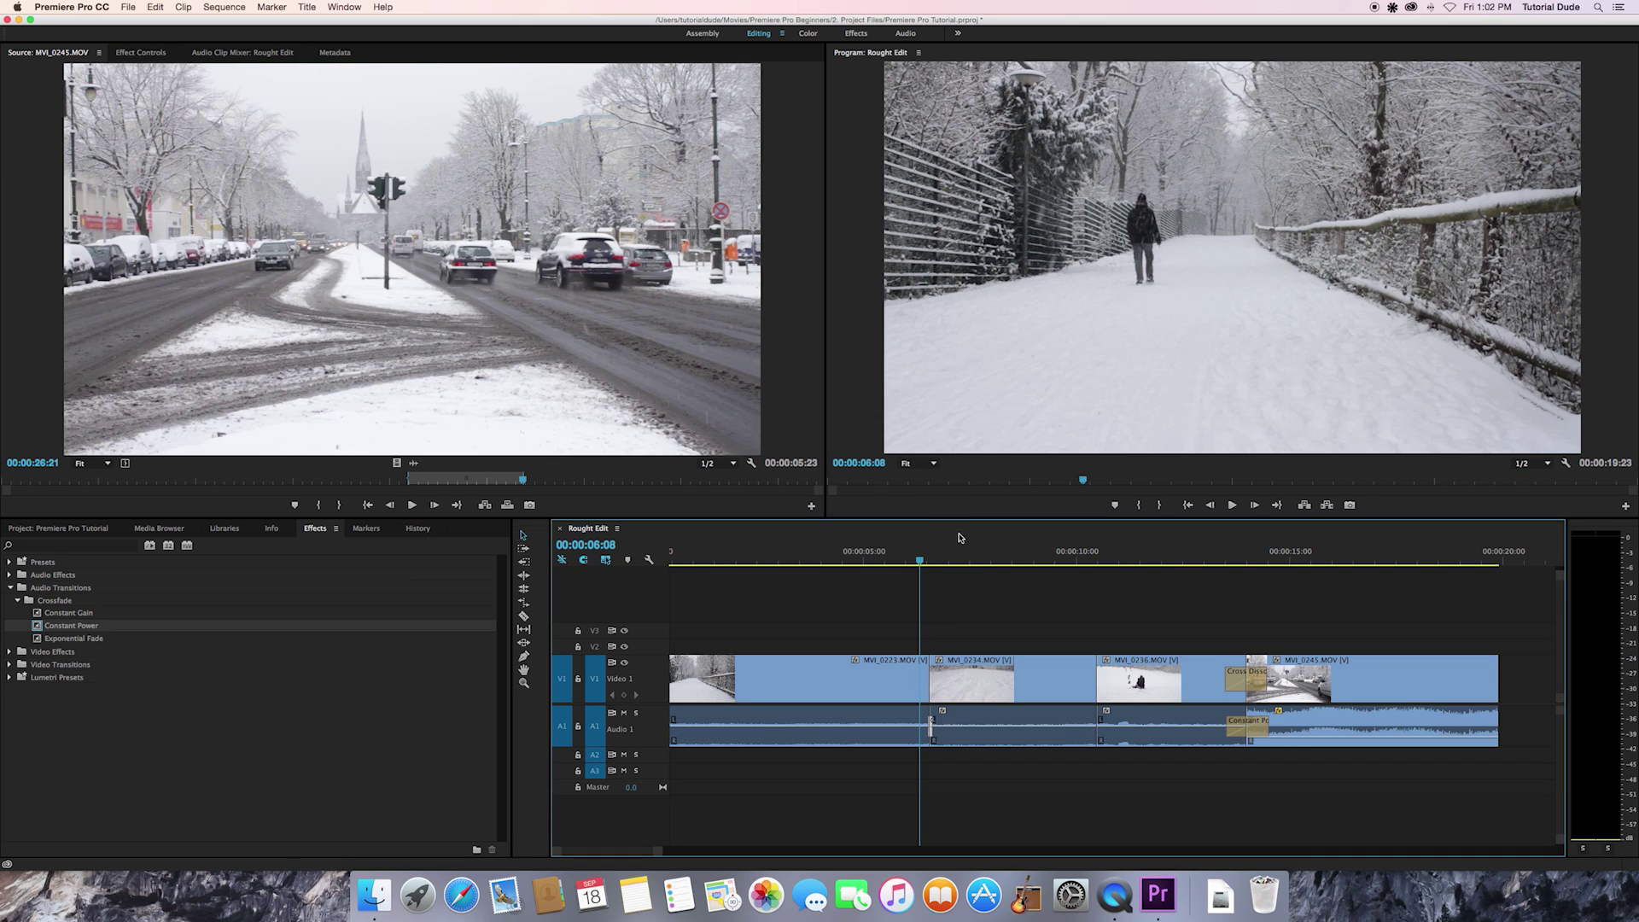
# Play the sequence across the short audio crossfade between MVI_0223.MOV and MVI_0234.MOV
pyautogui.click(894, 560)
pyautogui.press('space')
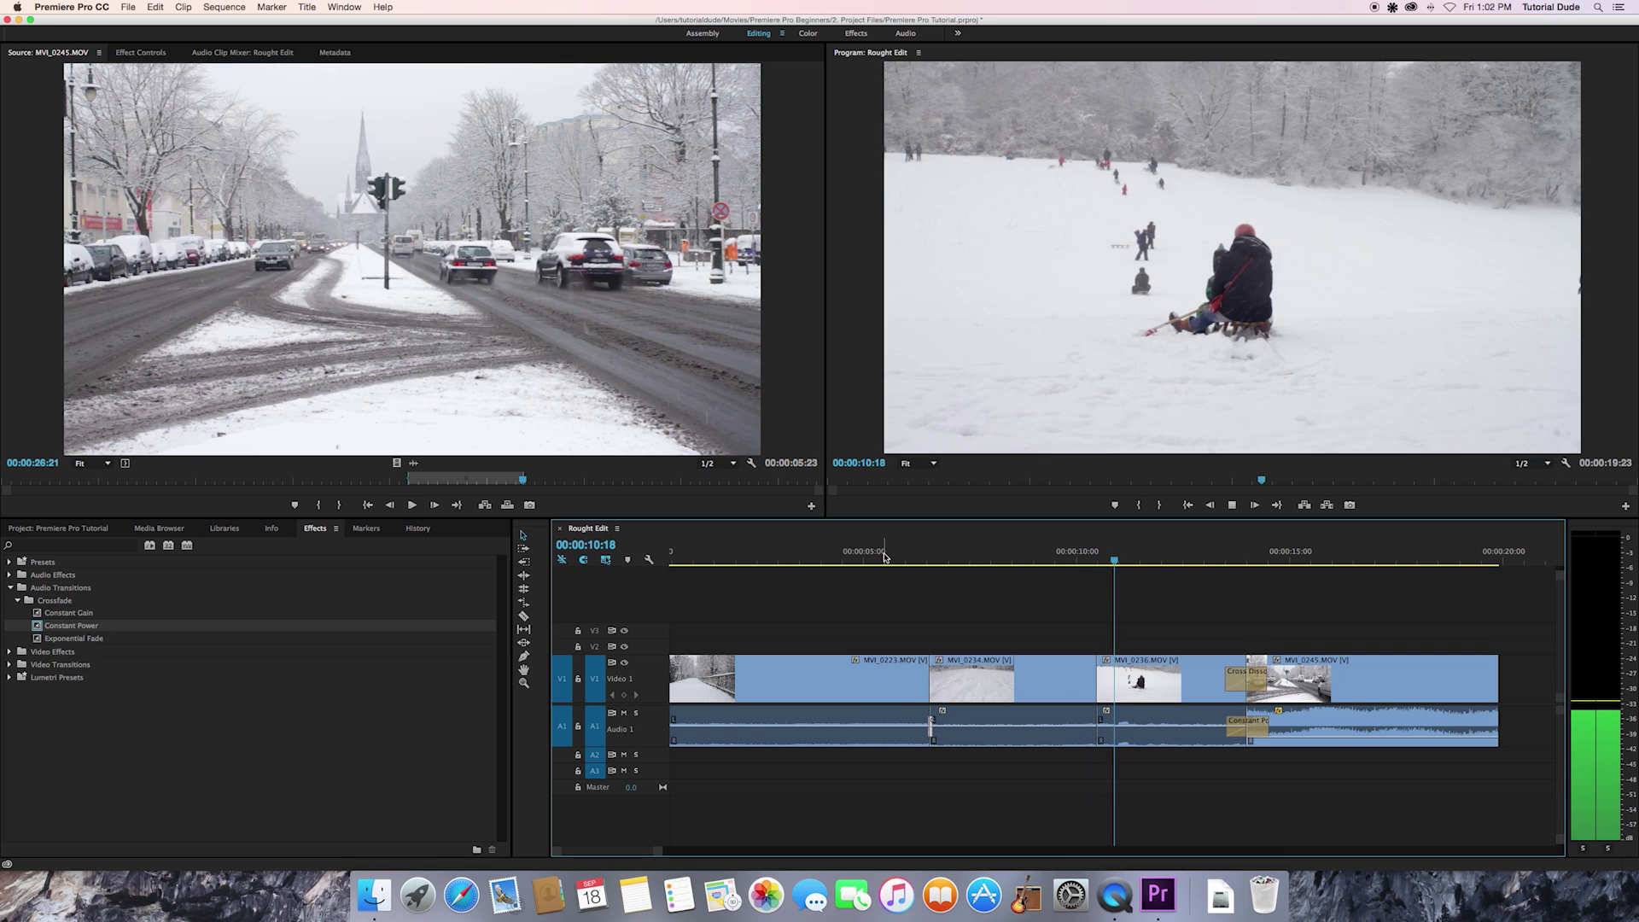
pyautogui.press('space')
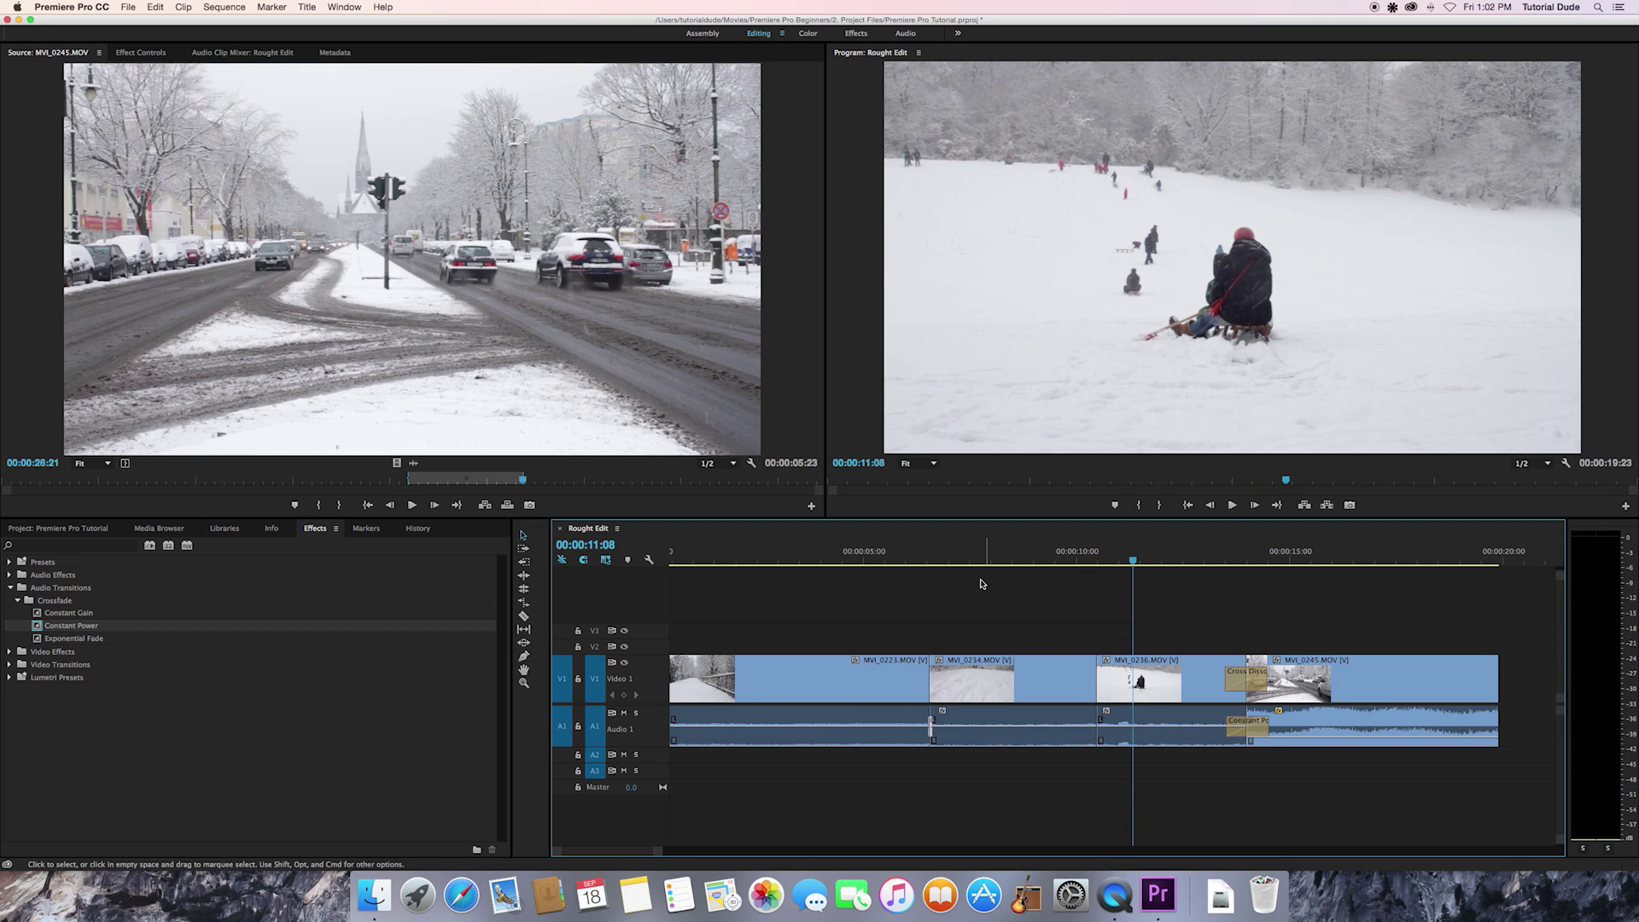
# Apply the Page Turn video transition from the Page Peel group at the cut between MVI_0223.MOV and MVI_0234.MOV
pyautogui.hscroll(-1, 980, 584)
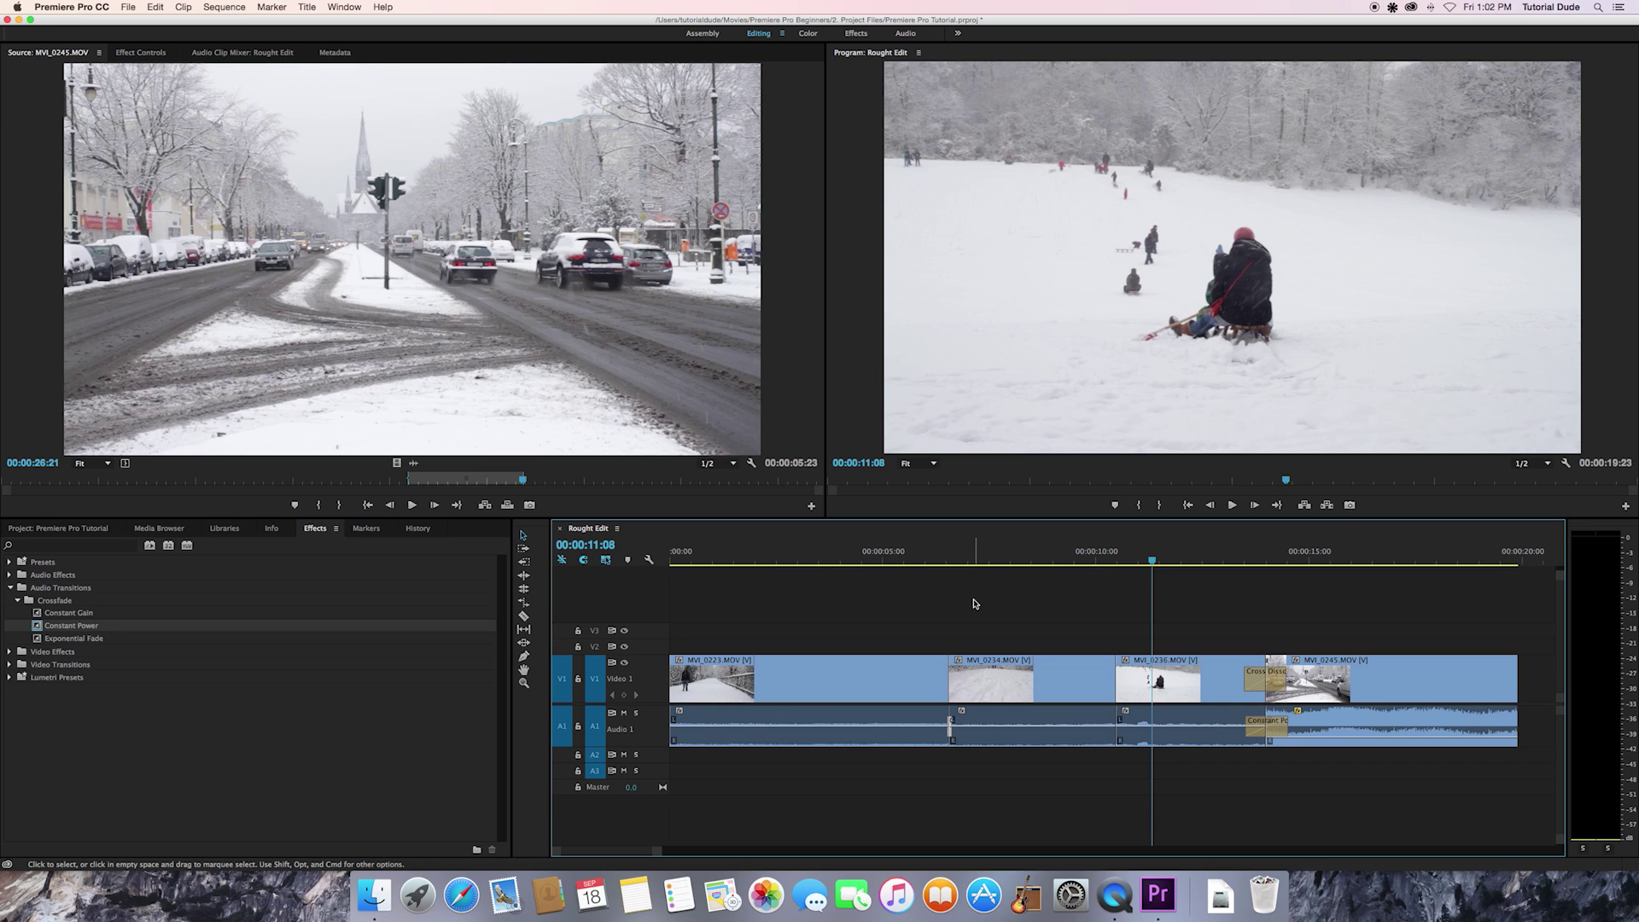
pyautogui.click(10, 652)
pyautogui.click(9, 652)
pyautogui.click(10, 665)
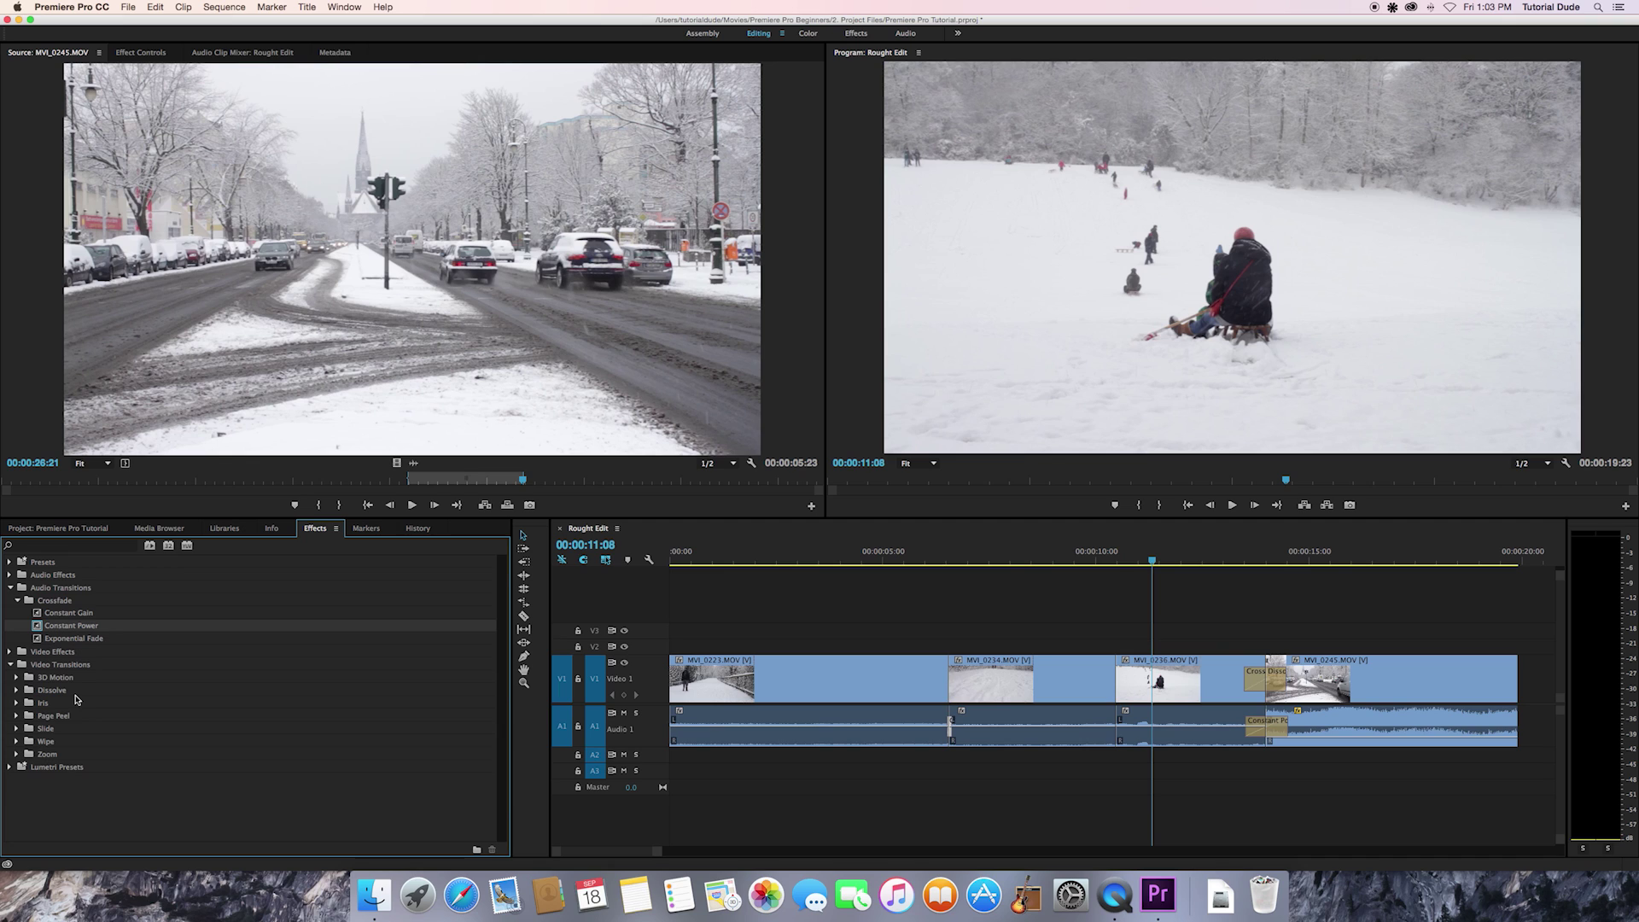
pyautogui.click(15, 716)
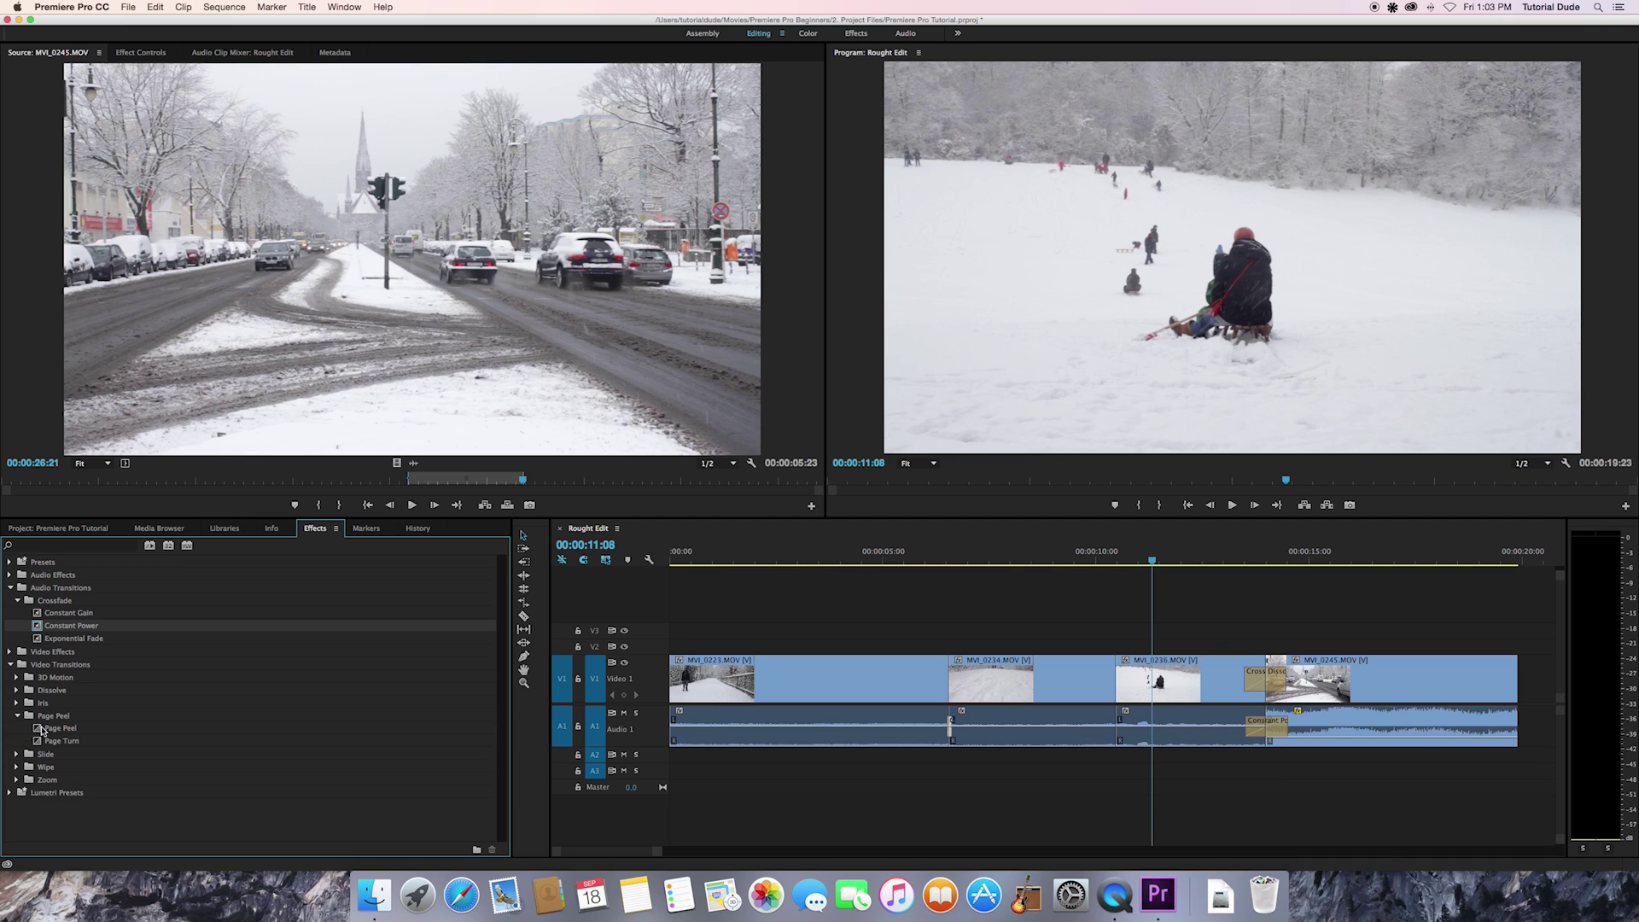
pyautogui.click(42, 728)
pyautogui.click(39, 741)
pyautogui.moveTo(39, 741); pyautogui.dragTo(951, 674)
pyautogui.moveTo(39, 742); pyautogui.dragTo(948, 686)
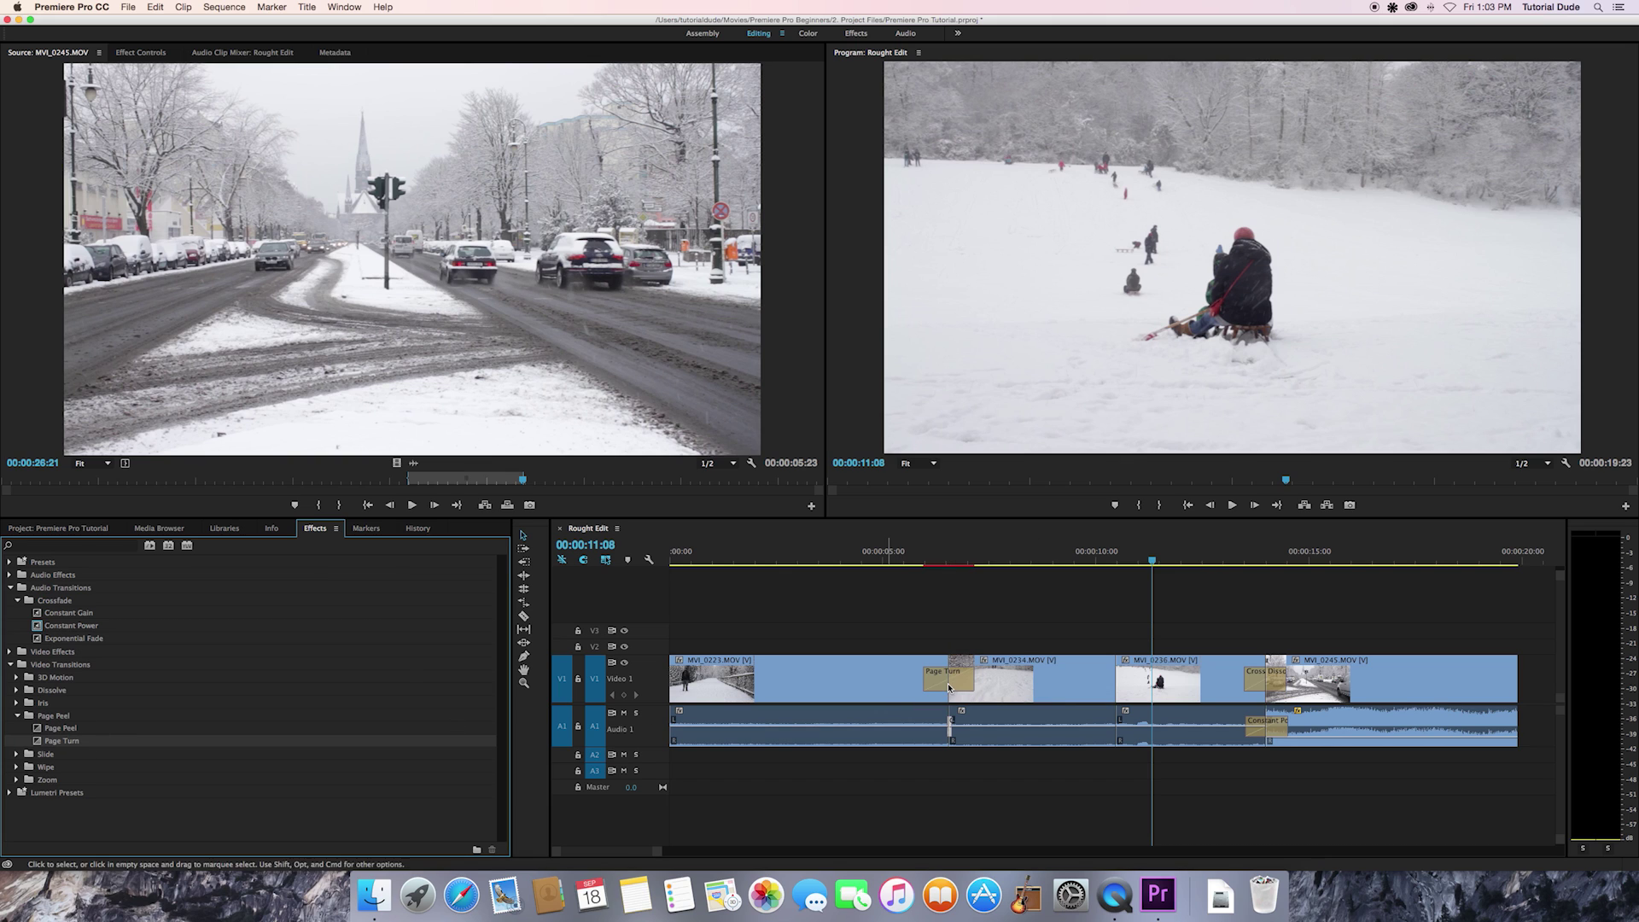
# Scrub across the Page Turn transition to 00:00:06:18, and view the available sequence rendering commands without running one
pyautogui.click(940, 556)
pyautogui.moveTo(942, 558)
pyautogui.mouseDown()
pyautogui.moveTo(927, 557)
pyautogui.moveTo(973, 557)
pyautogui.moveTo(920, 563)
pyautogui.moveTo(958, 562)
pyautogui.mouseUp()
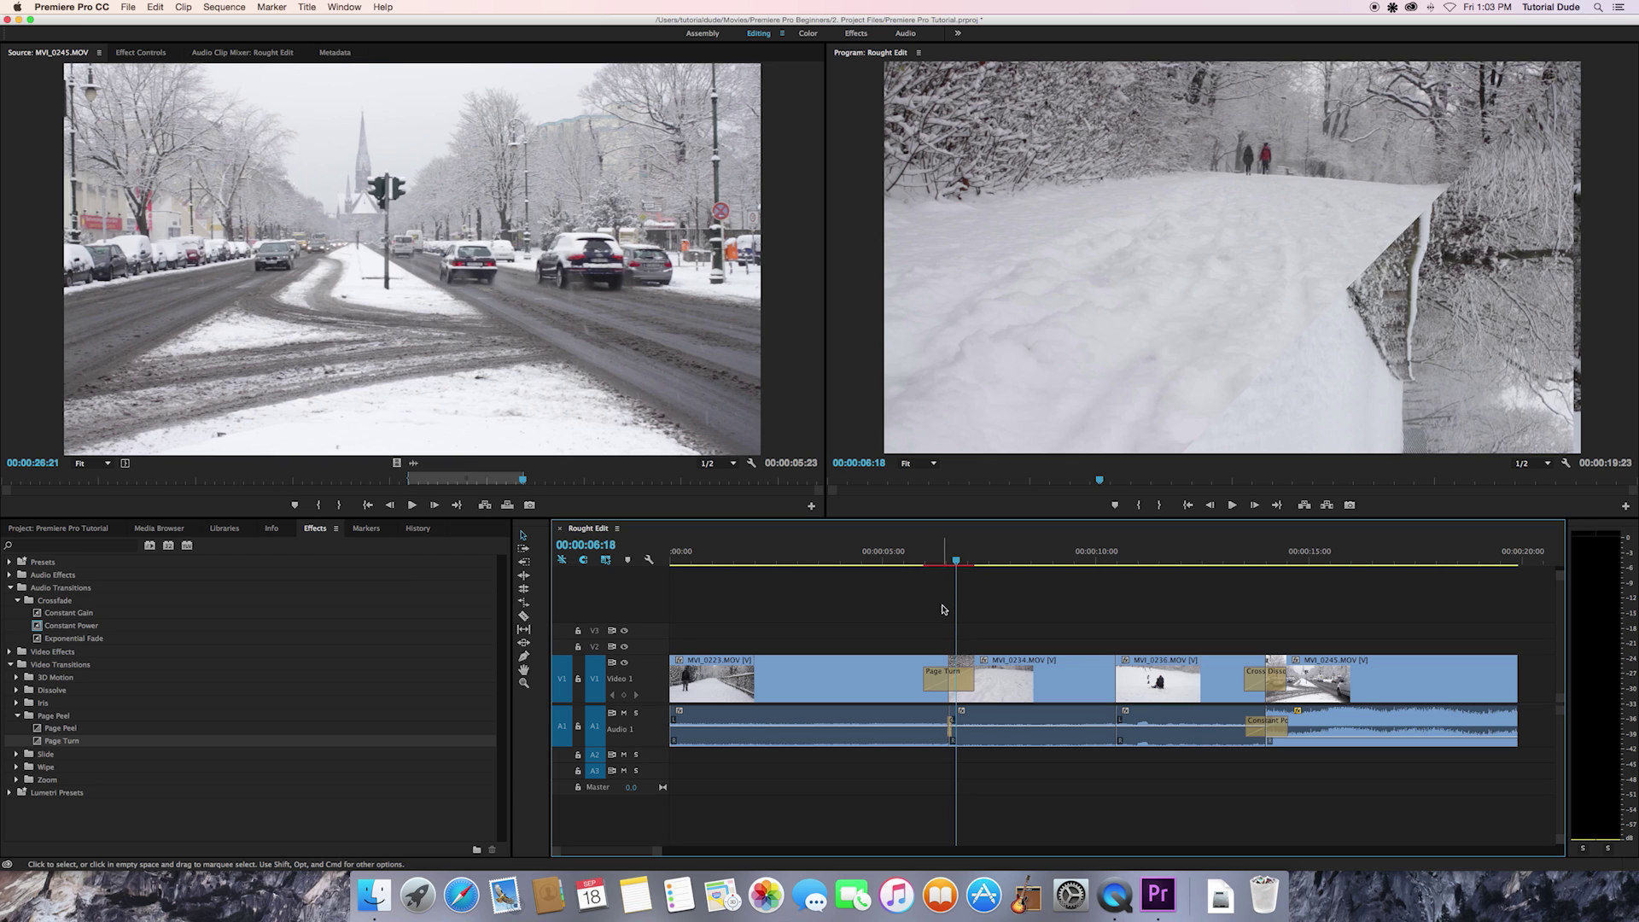
pyautogui.click(225, 7)
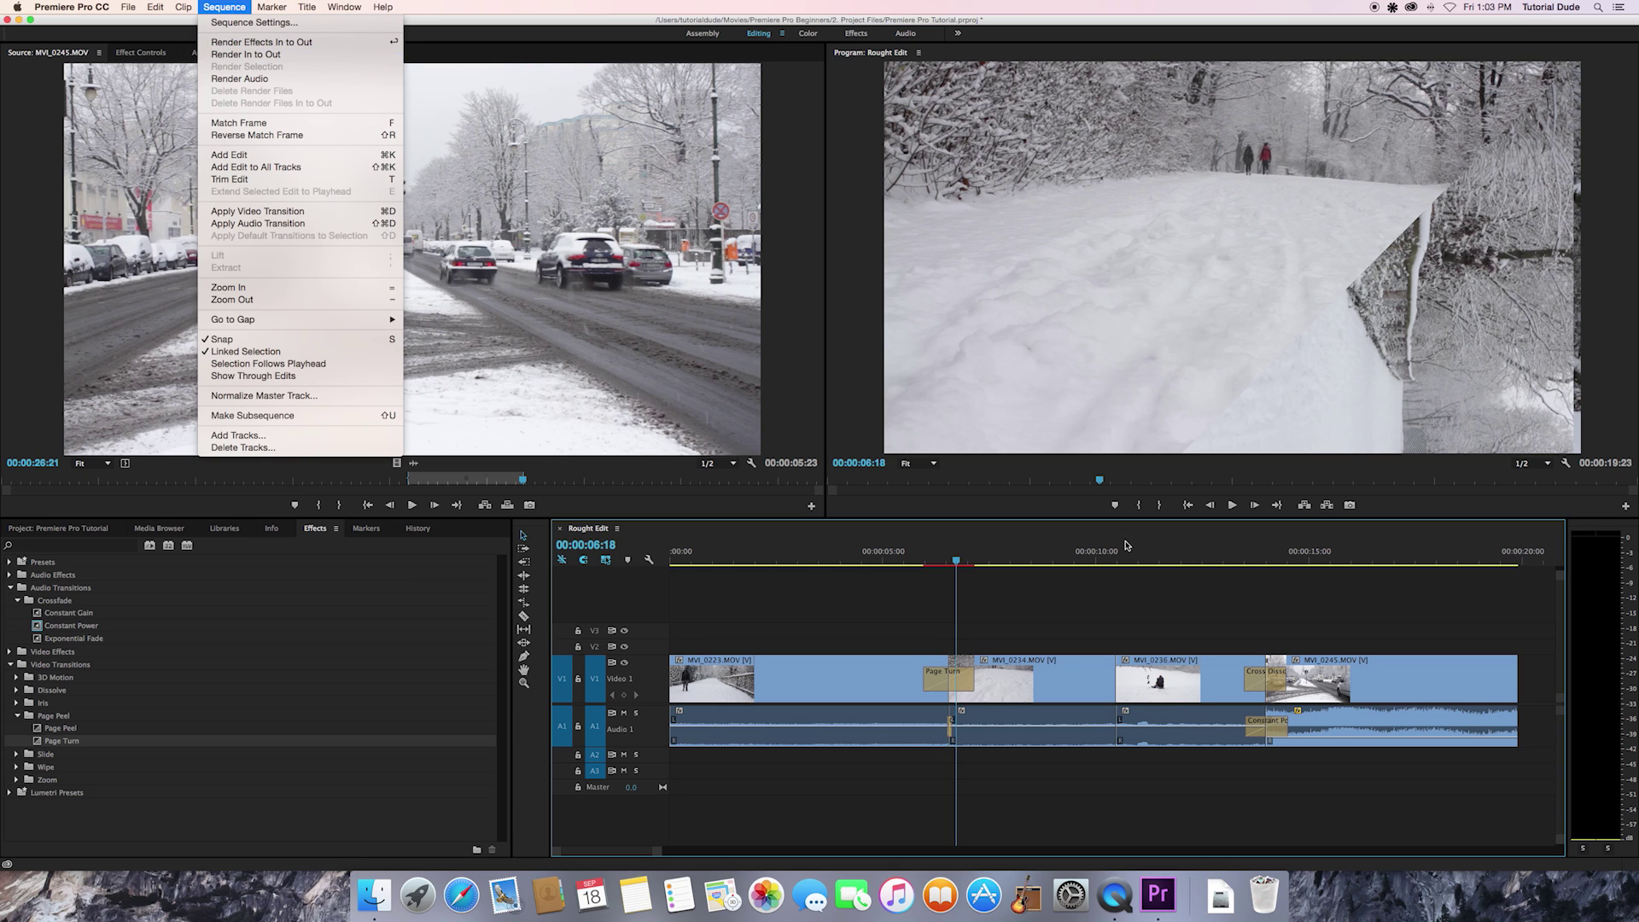
pyautogui.click(1039, 629)
# Play the Page Turn transition from its start and stop inside MVI_0234.MOV at 00:00:07:21
pyautogui.click(929, 560)
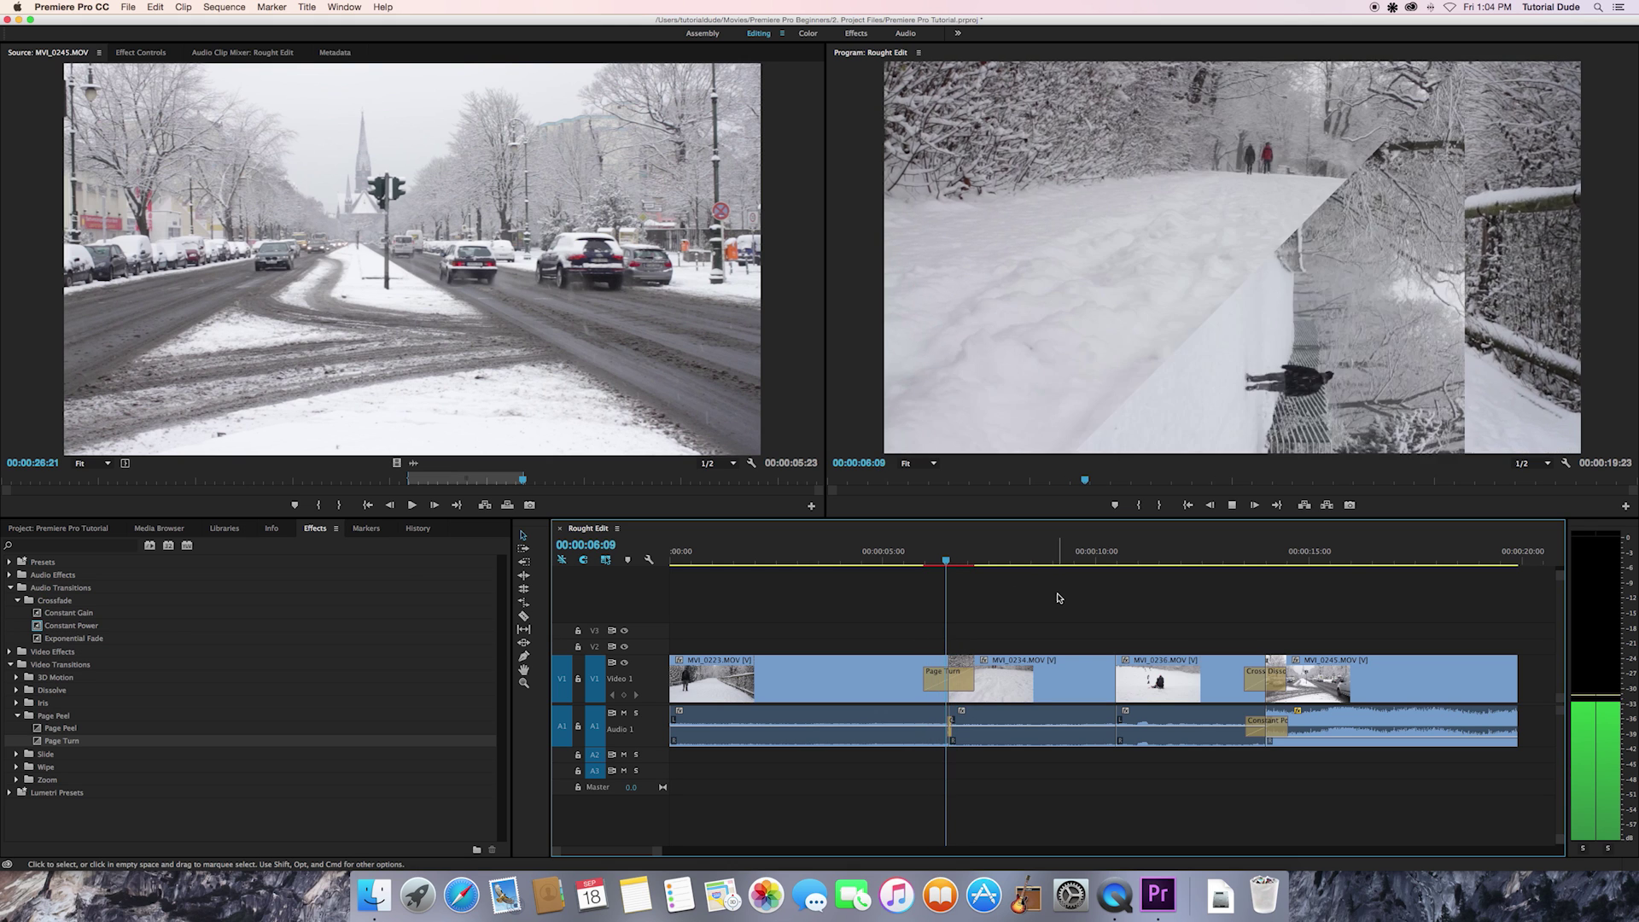
pyautogui.press('space')
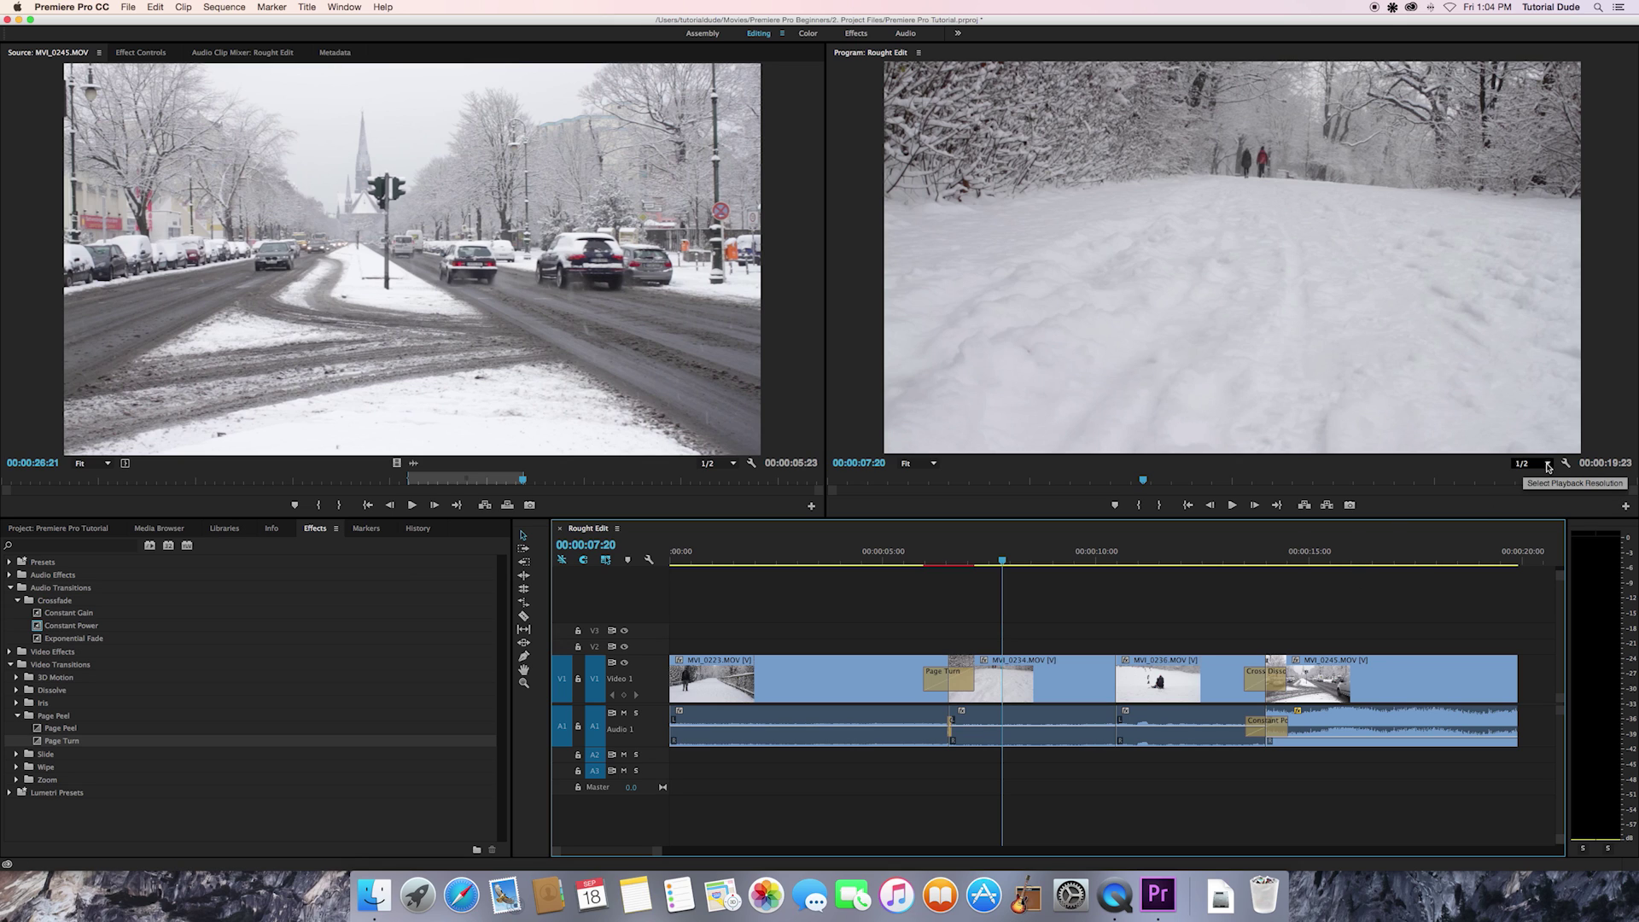
pyautogui.press('Right')
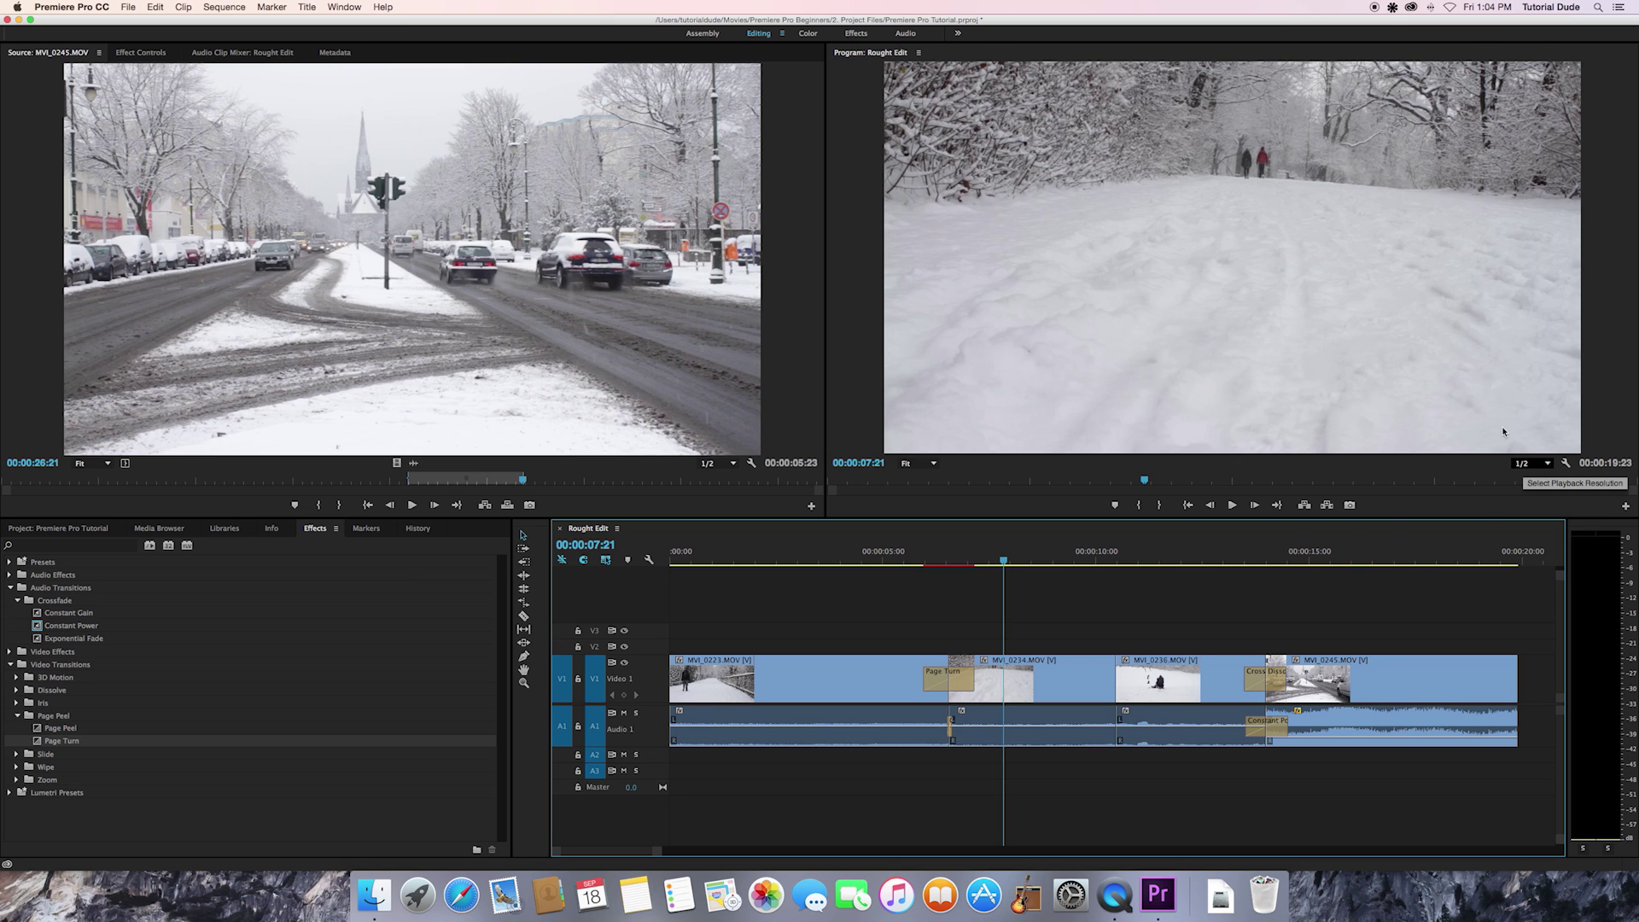
# Set the Program monitor's playback resolution to 1/4, and play the sequence from 00:00:04:03 through the Page Turn
pyautogui.click(1547, 464)
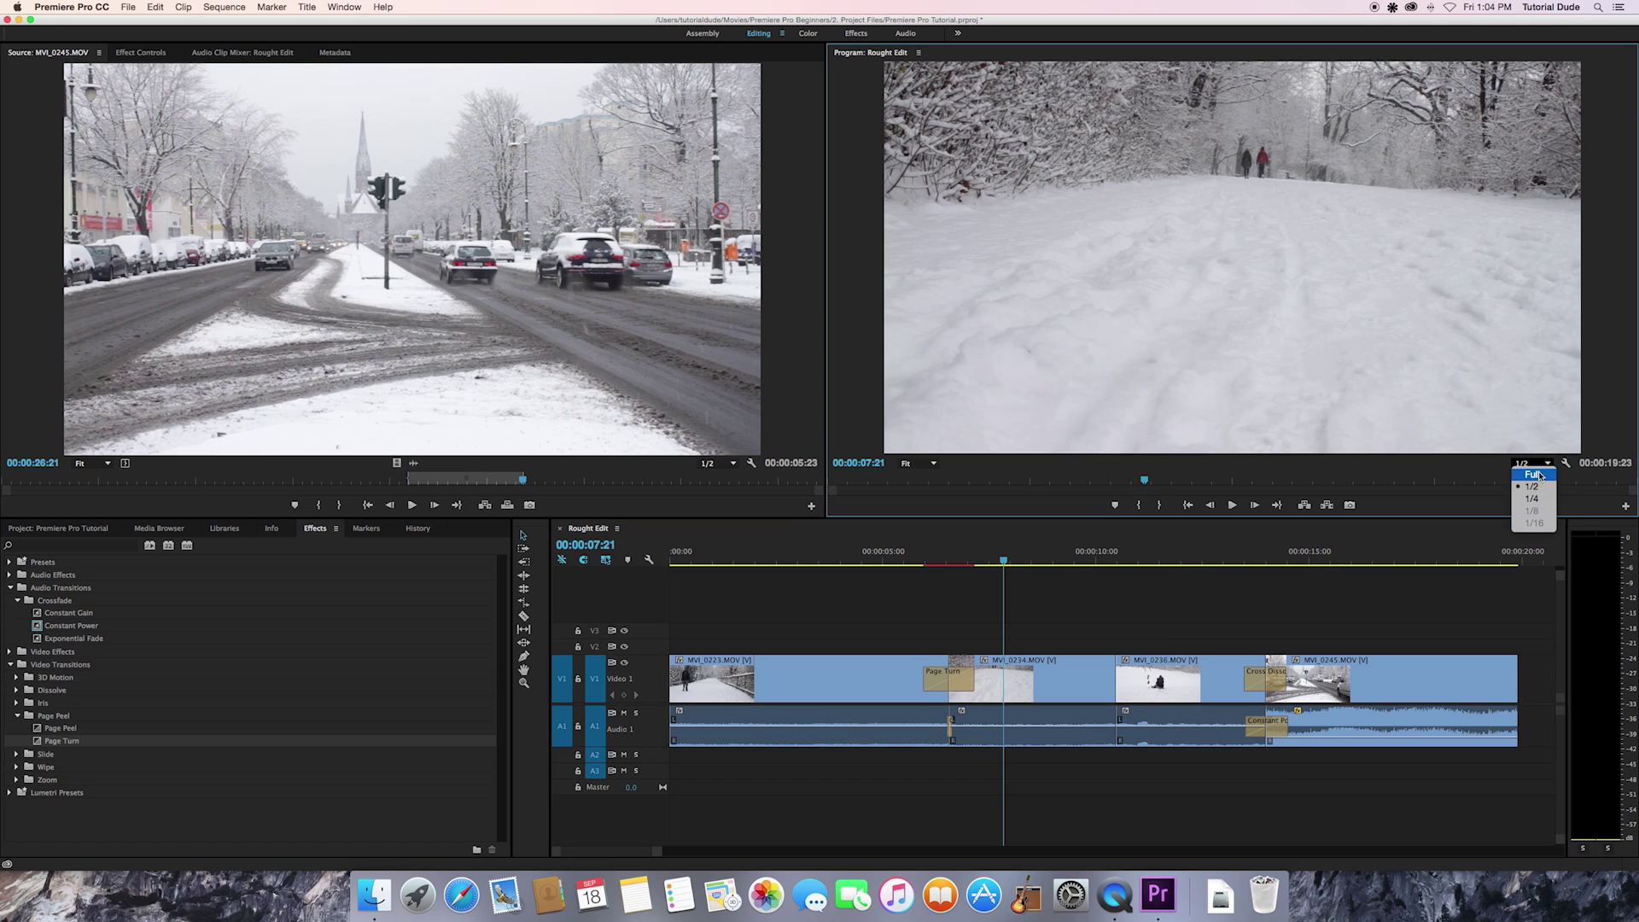
pyautogui.click(1465, 469)
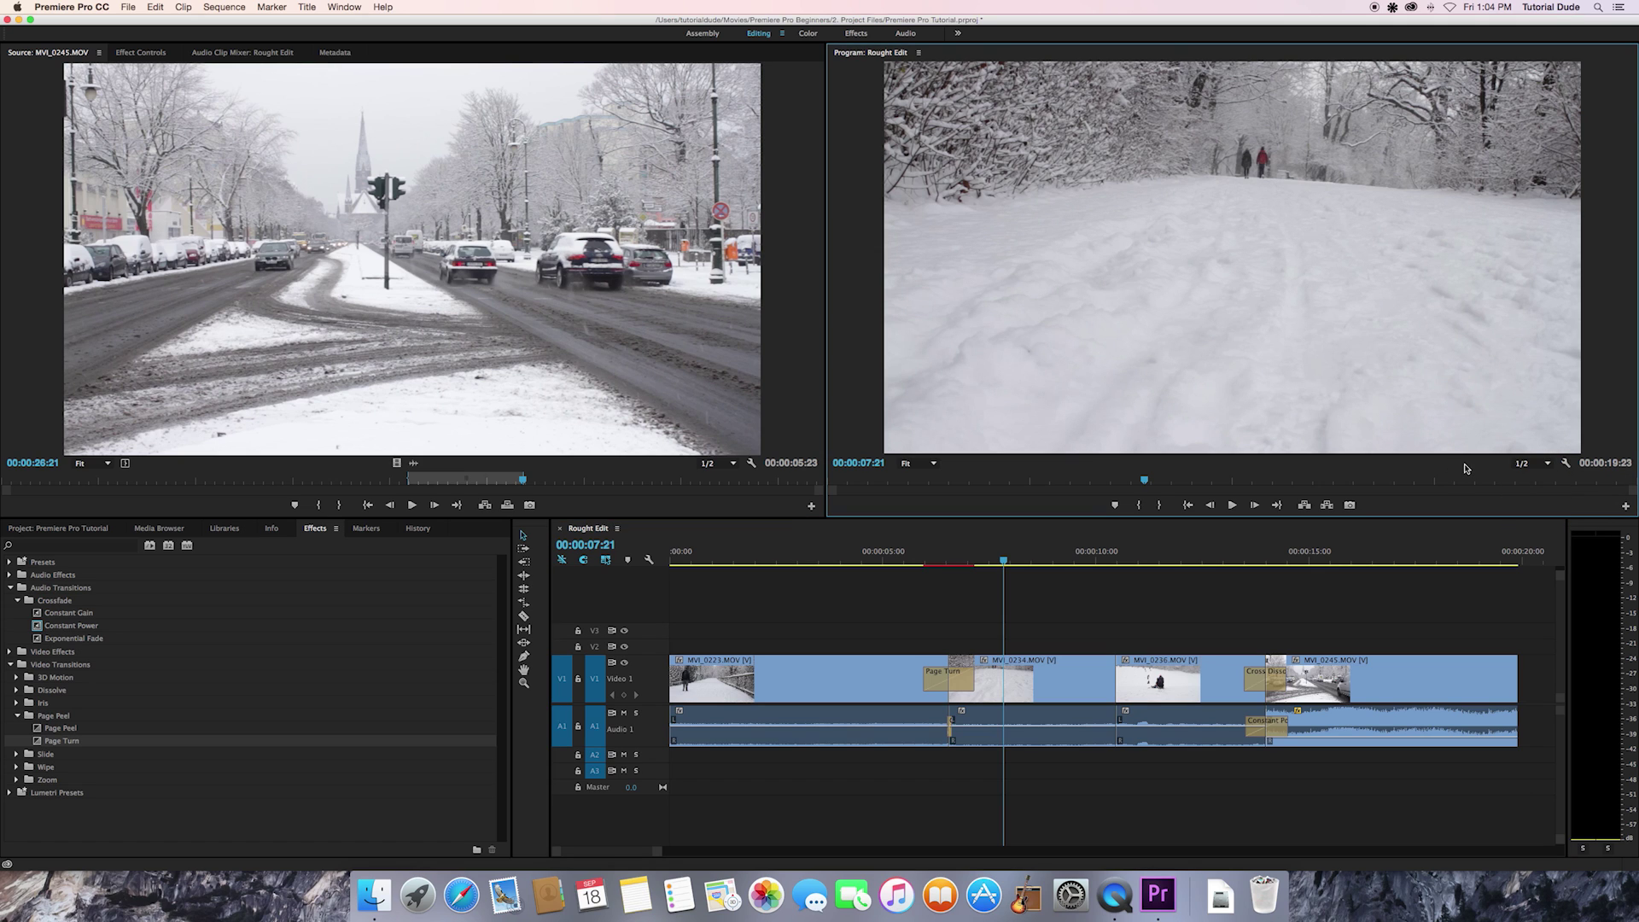
pyautogui.press('space')
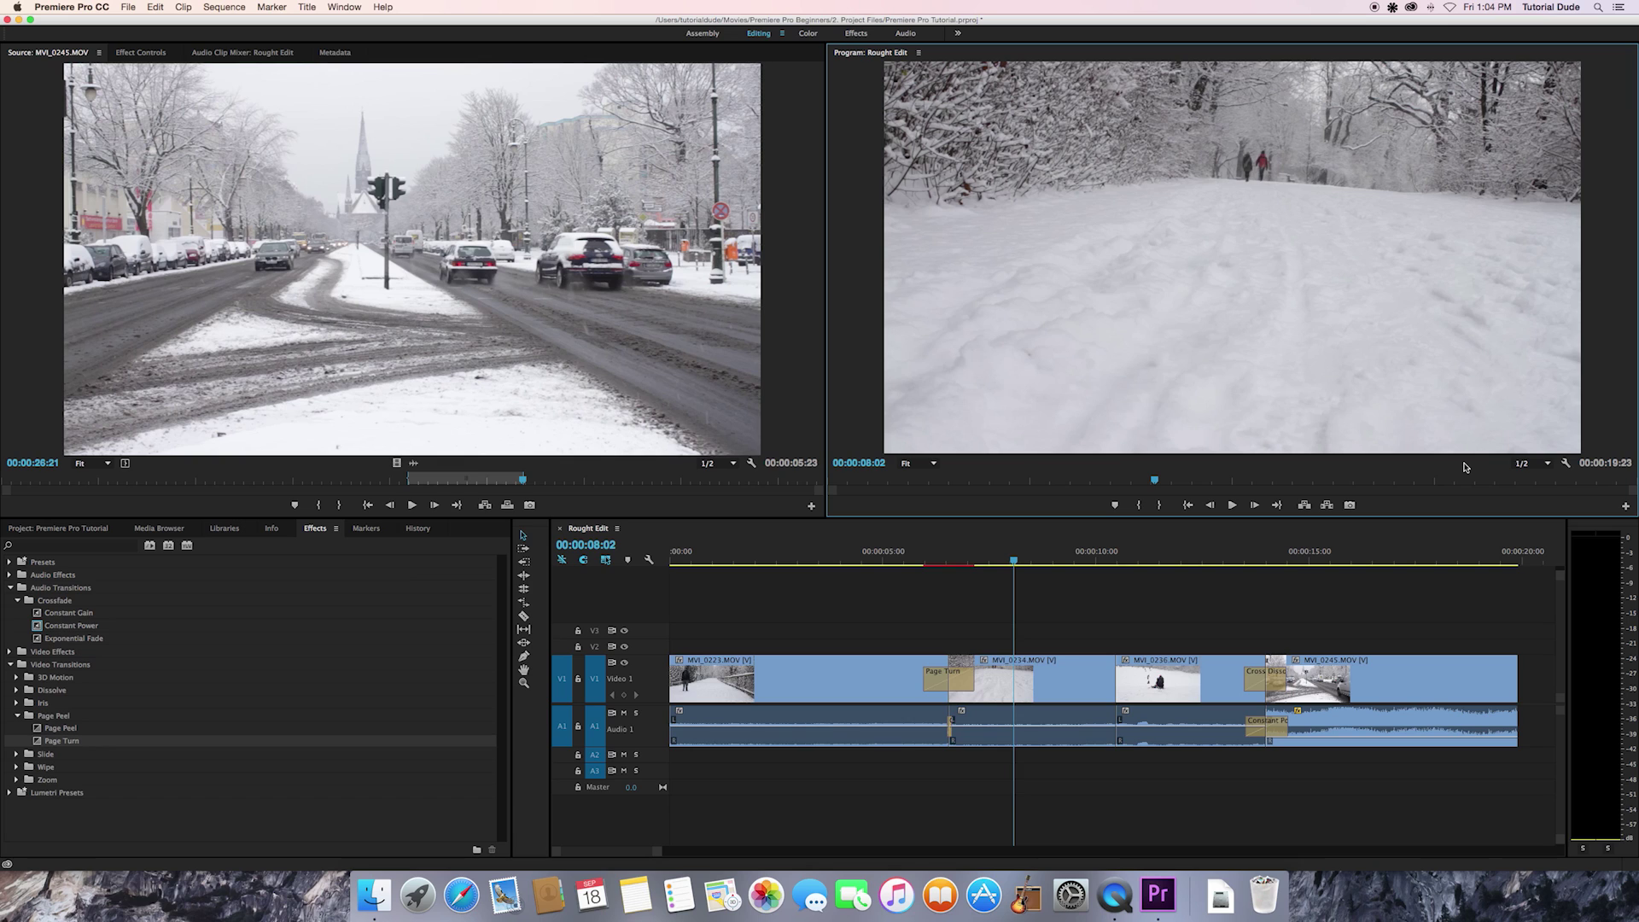
pyautogui.click(1537, 464)
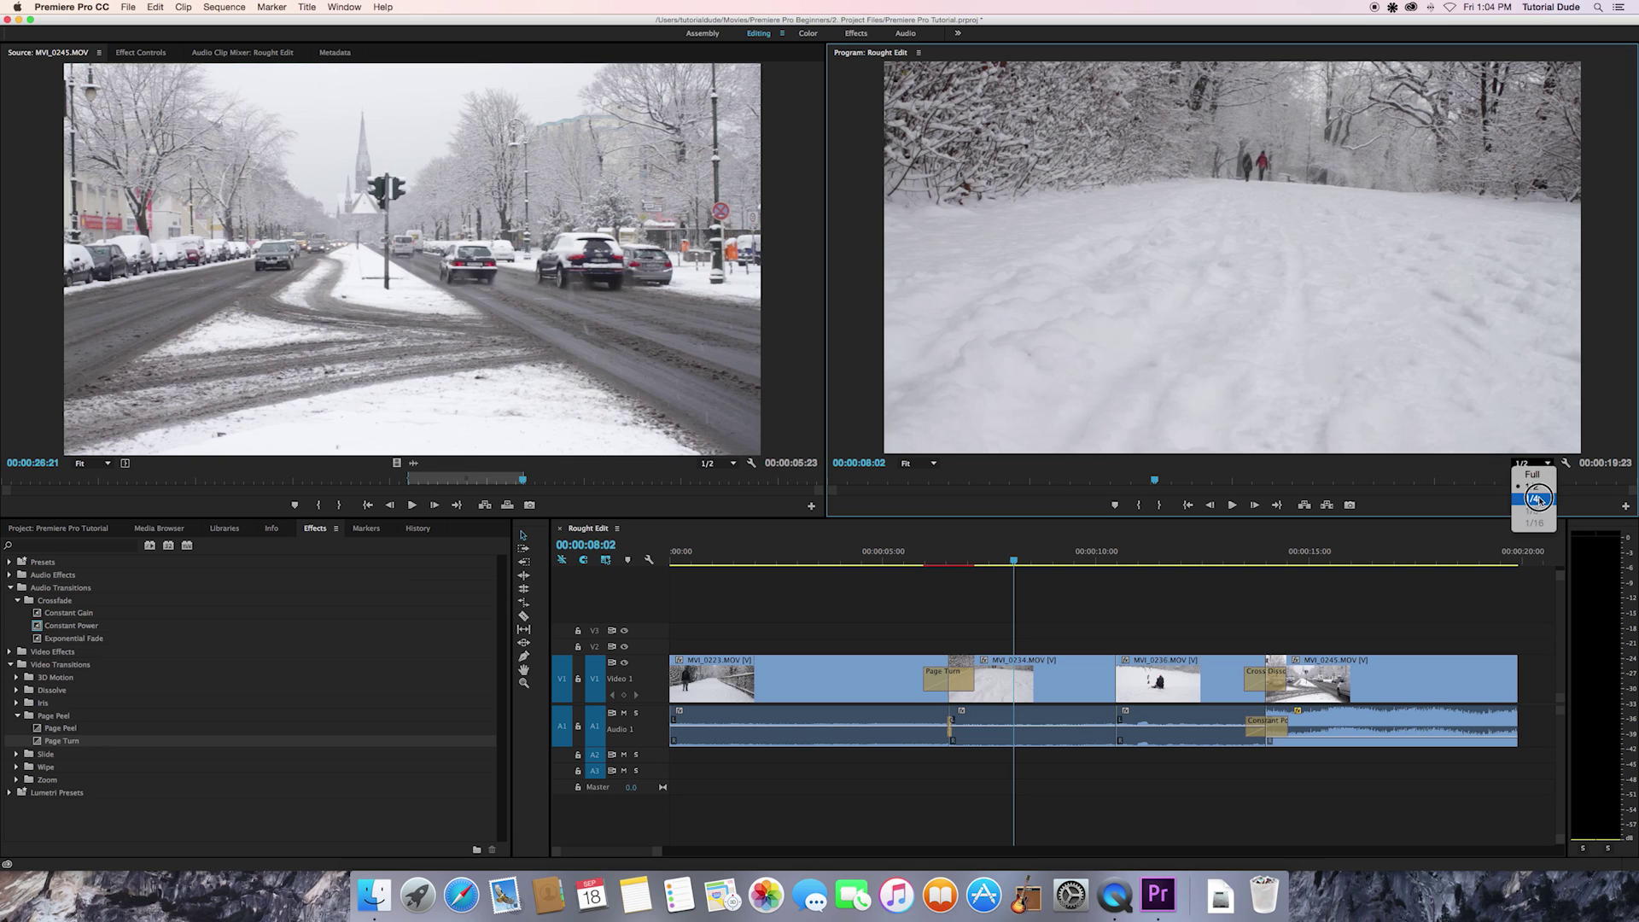
pyautogui.click(1537, 499)
pyautogui.click(845, 553)
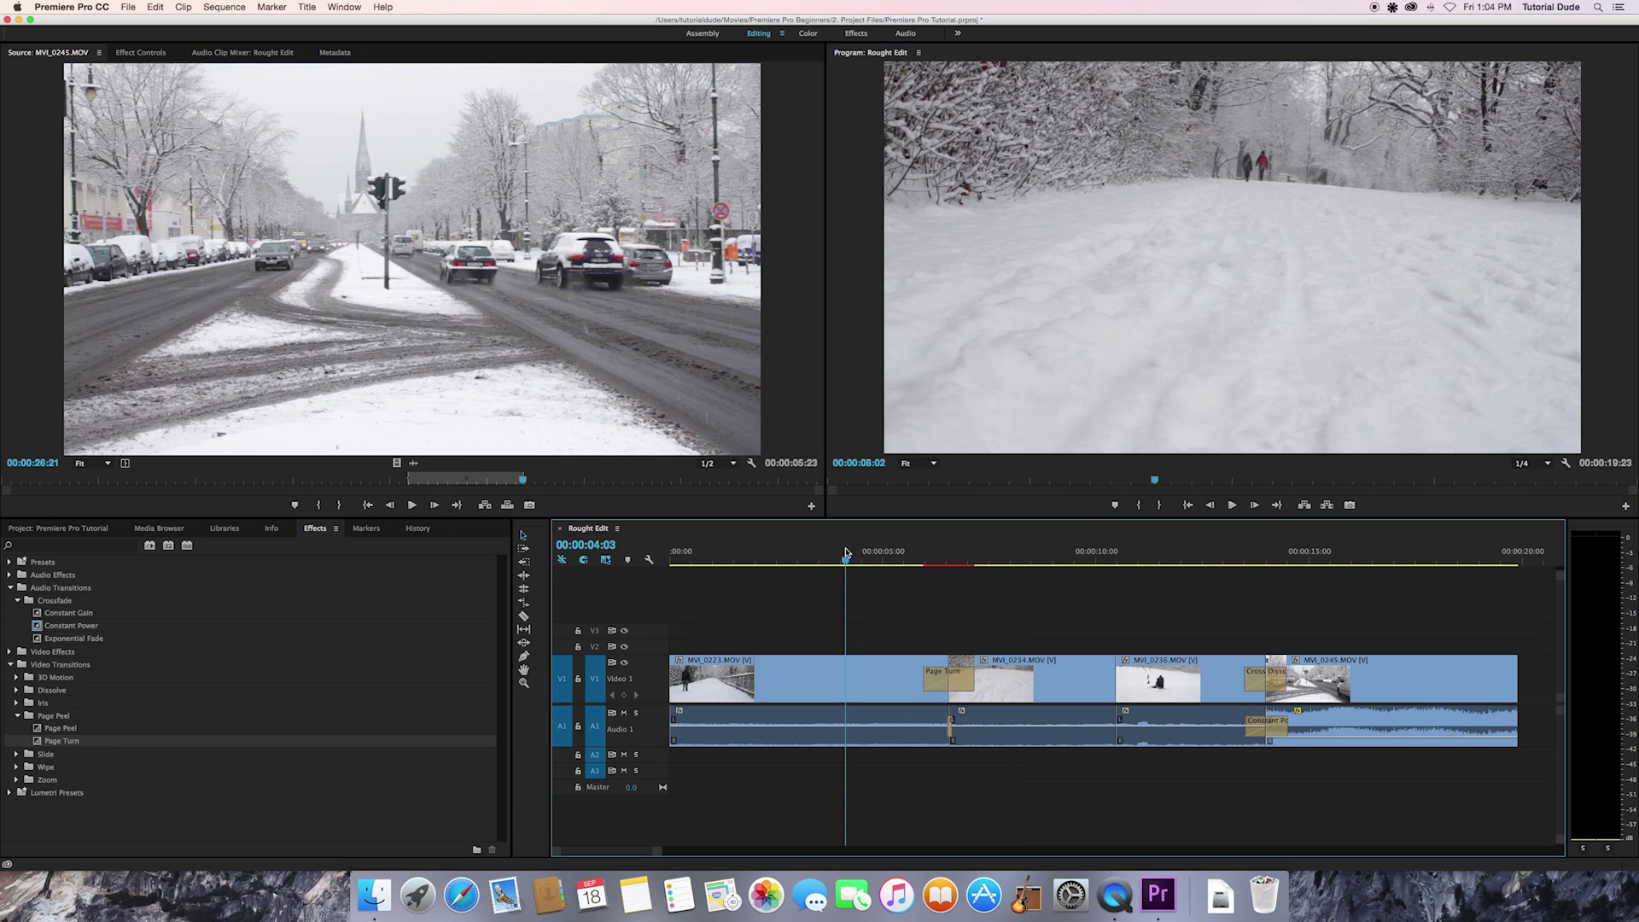
pyautogui.press('space')
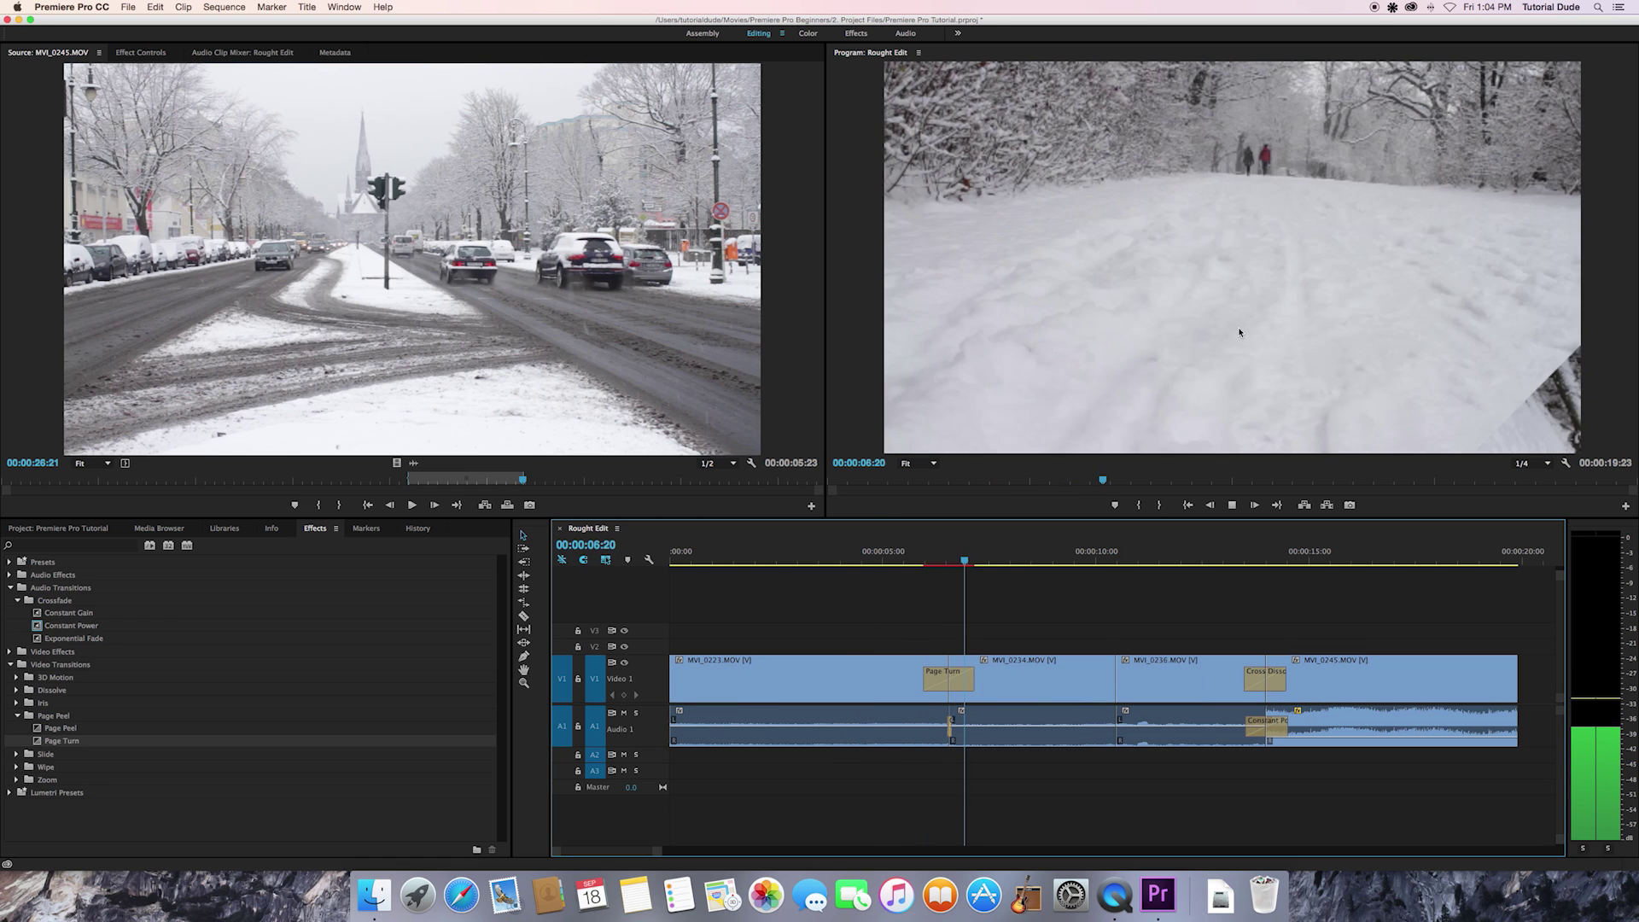
# Play the sequence from 00:00:07:08 through the Cross Dissolve before the last clip, then return to the first clip
pyautogui.press('space')
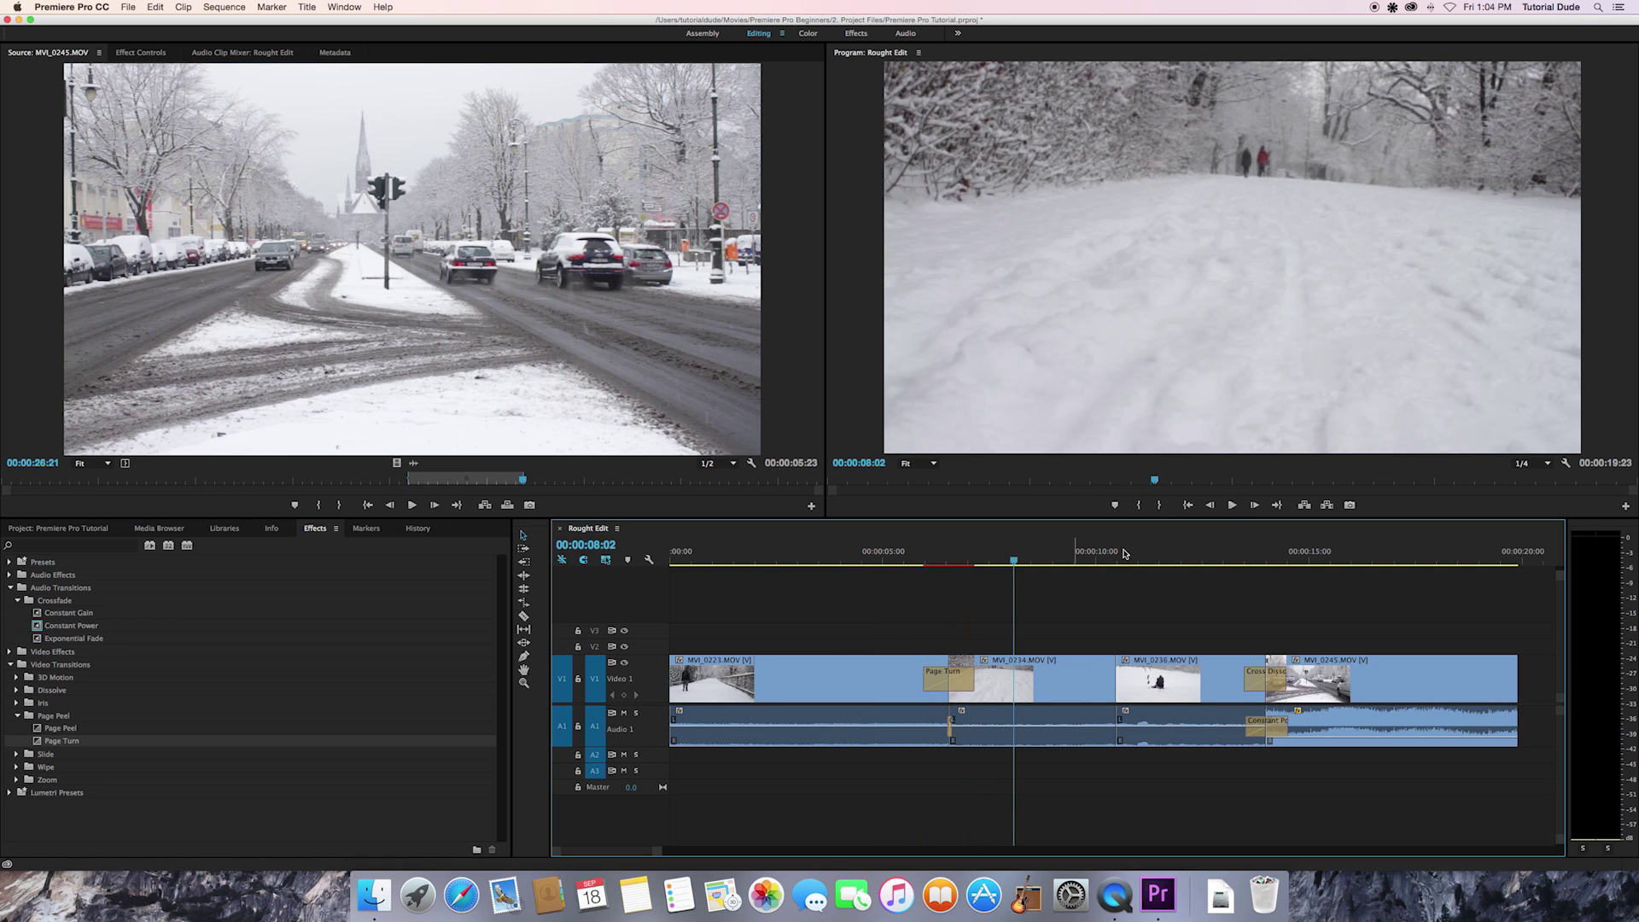
pyautogui.moveTo(1009, 563); pyautogui.dragTo(981, 557)
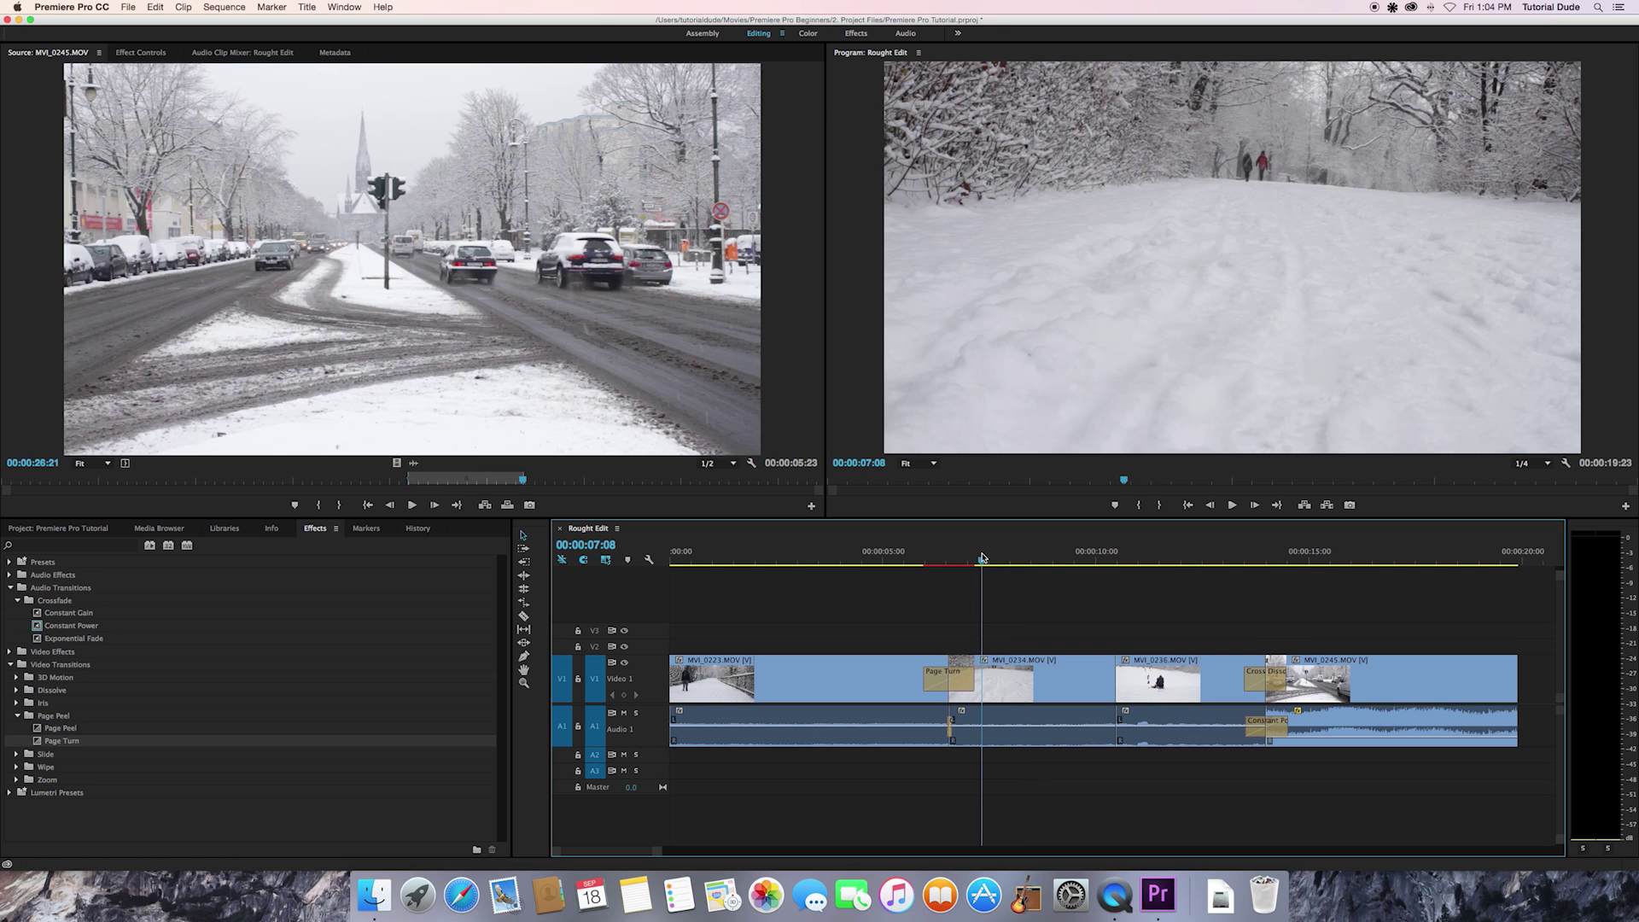
pyautogui.press('space')
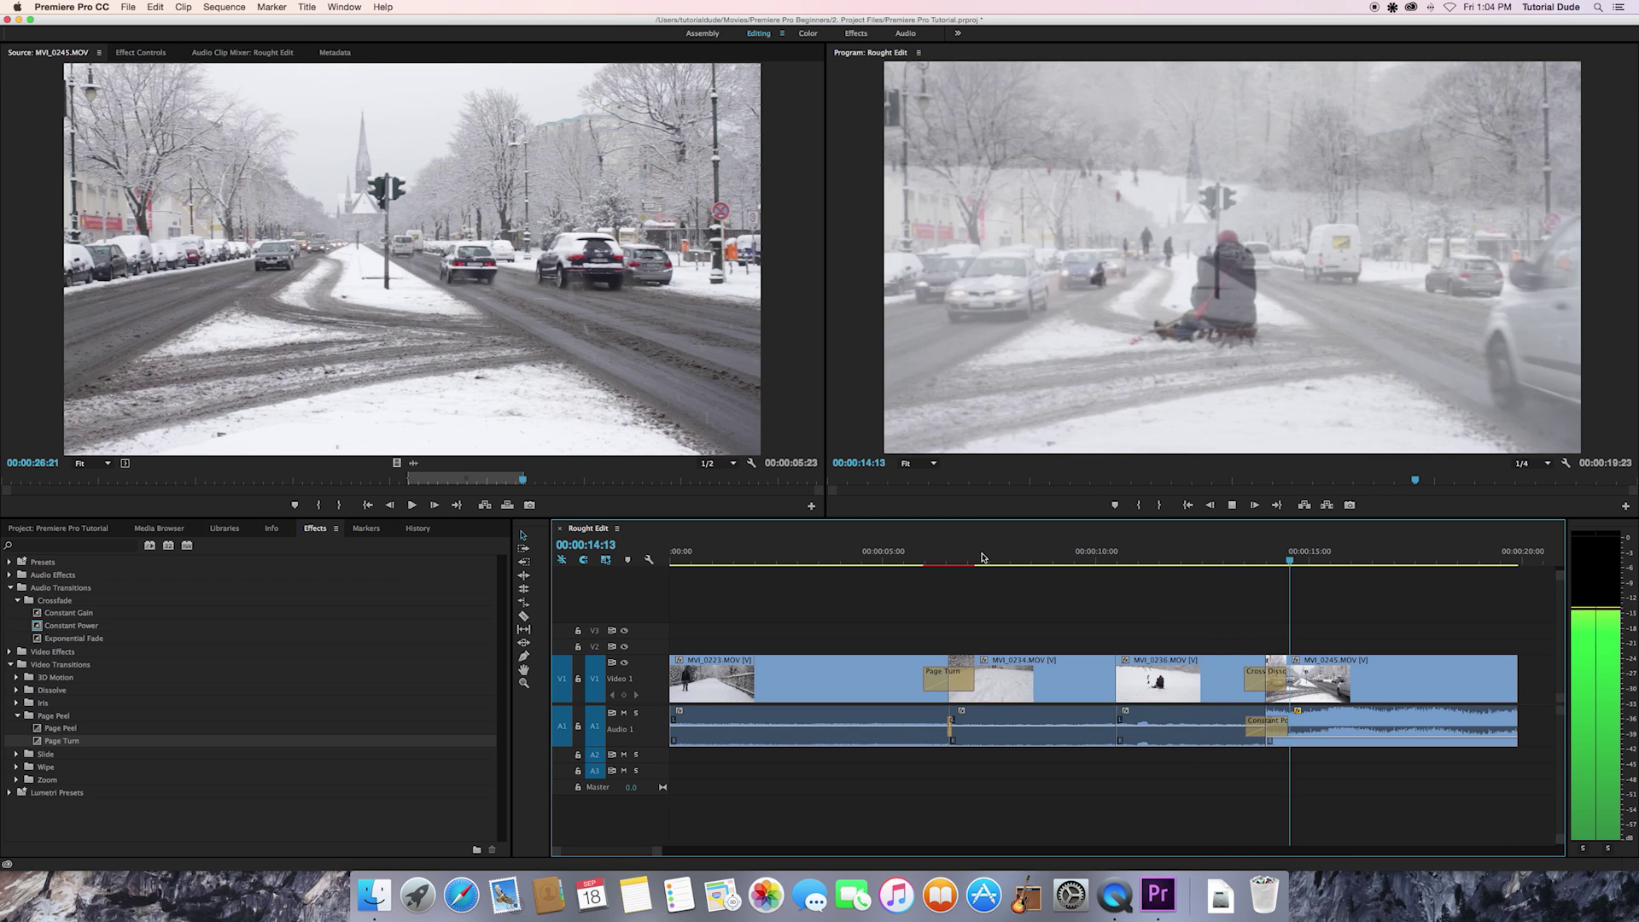
pyautogui.press('space')
pyautogui.click(818, 559)
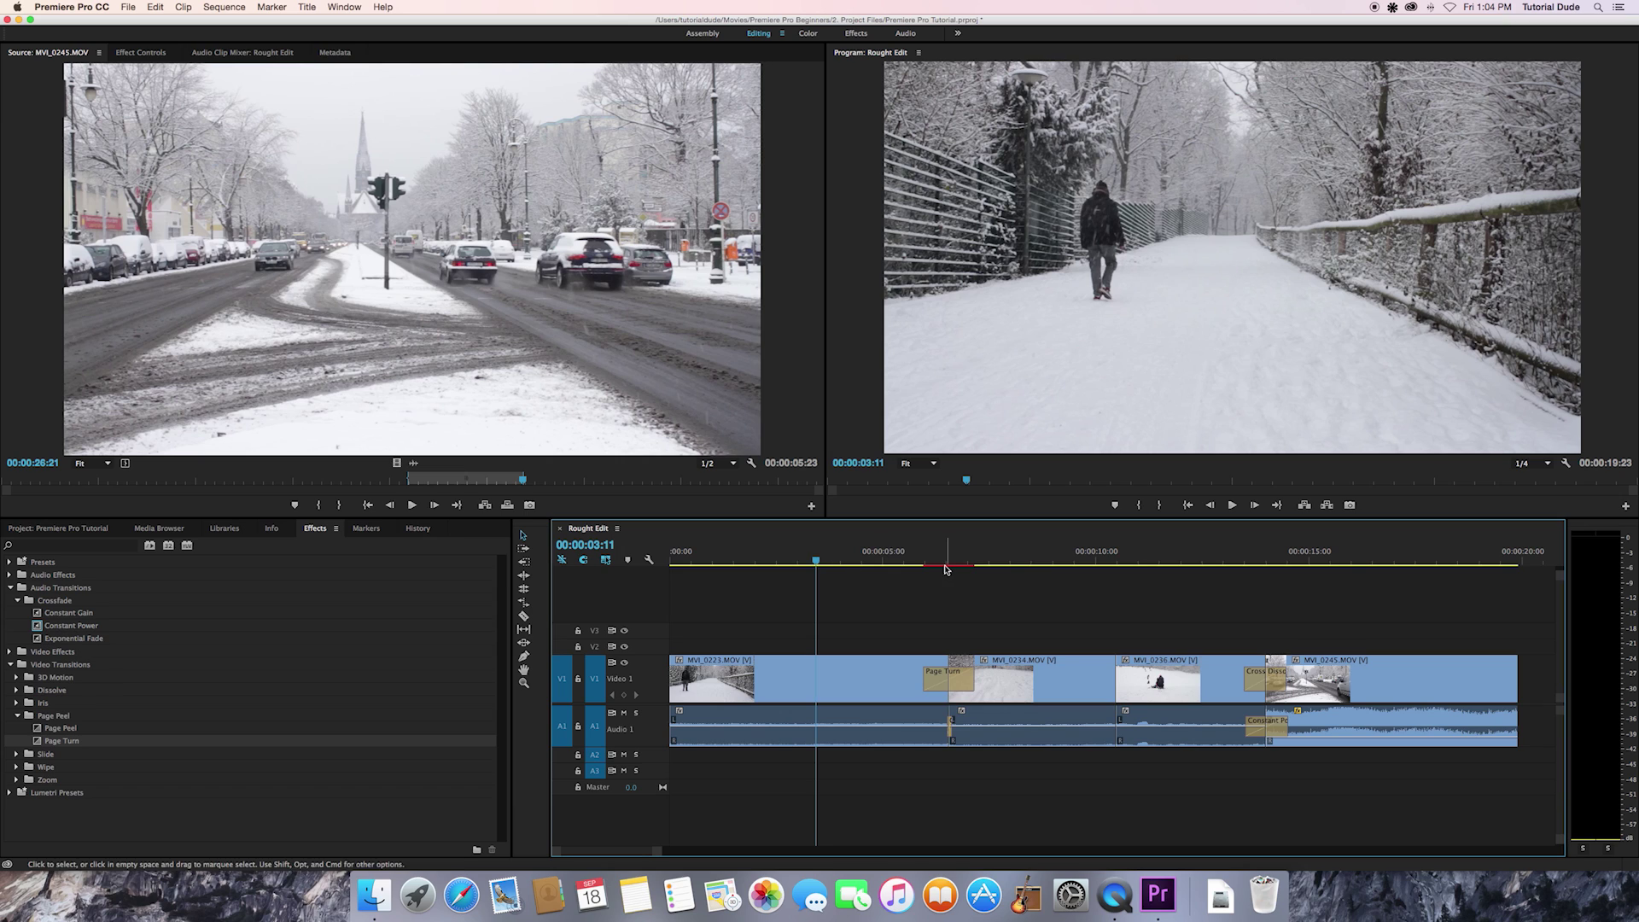
# Switch the program monitor's playback resolution to Full and back to 1/4
pyautogui.click(1541, 467)
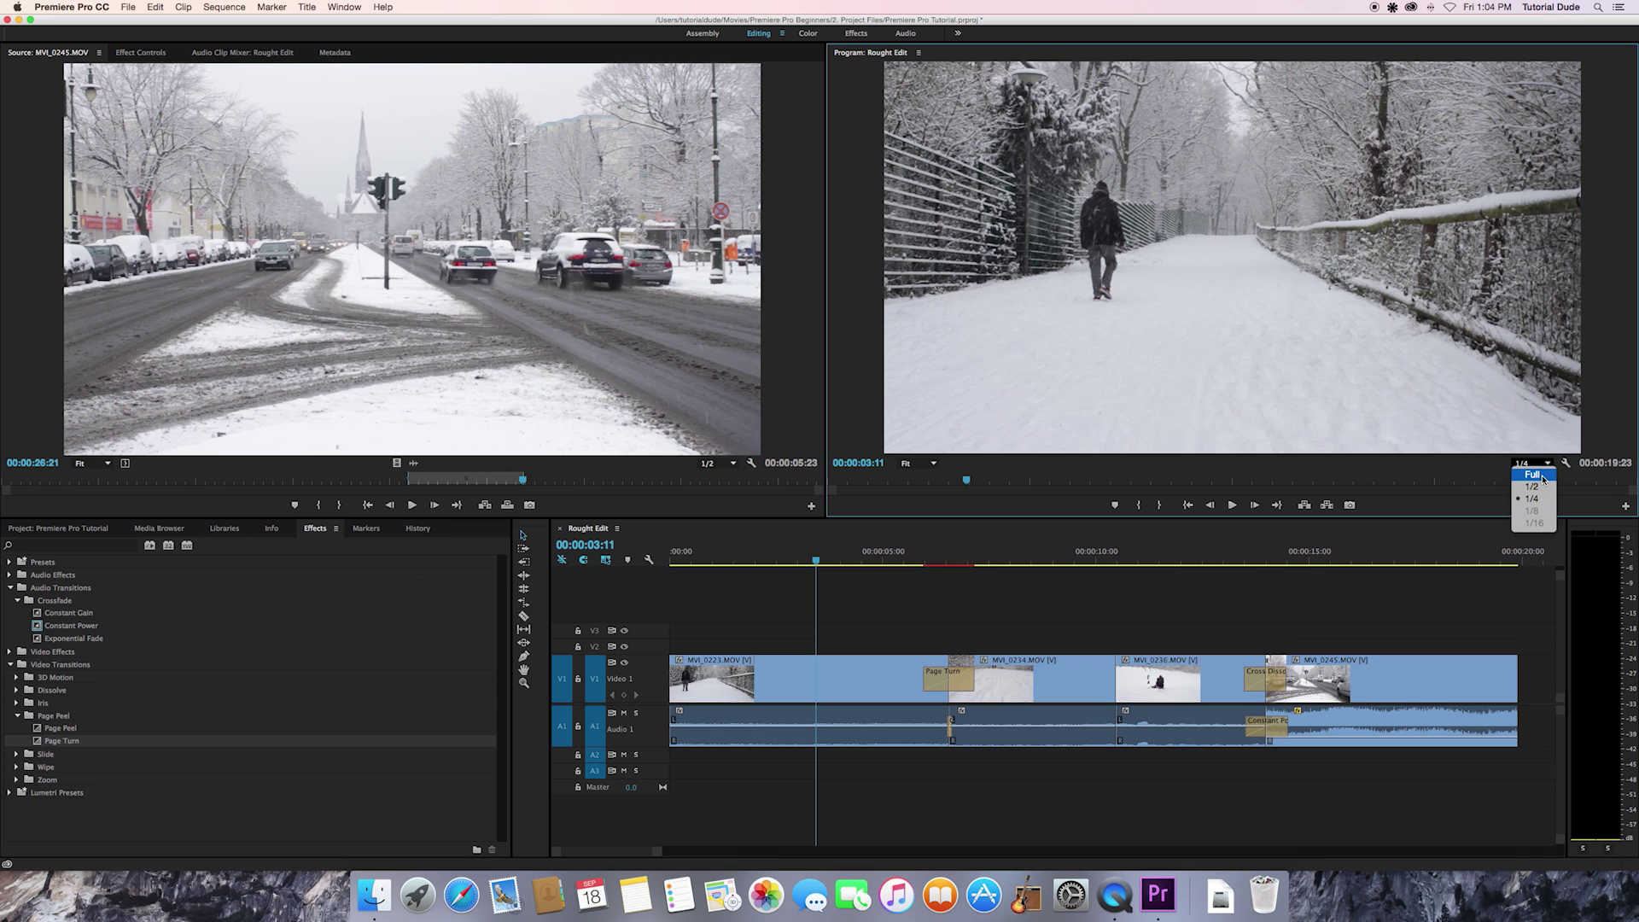
pyautogui.click(1533, 475)
pyautogui.click(1528, 464)
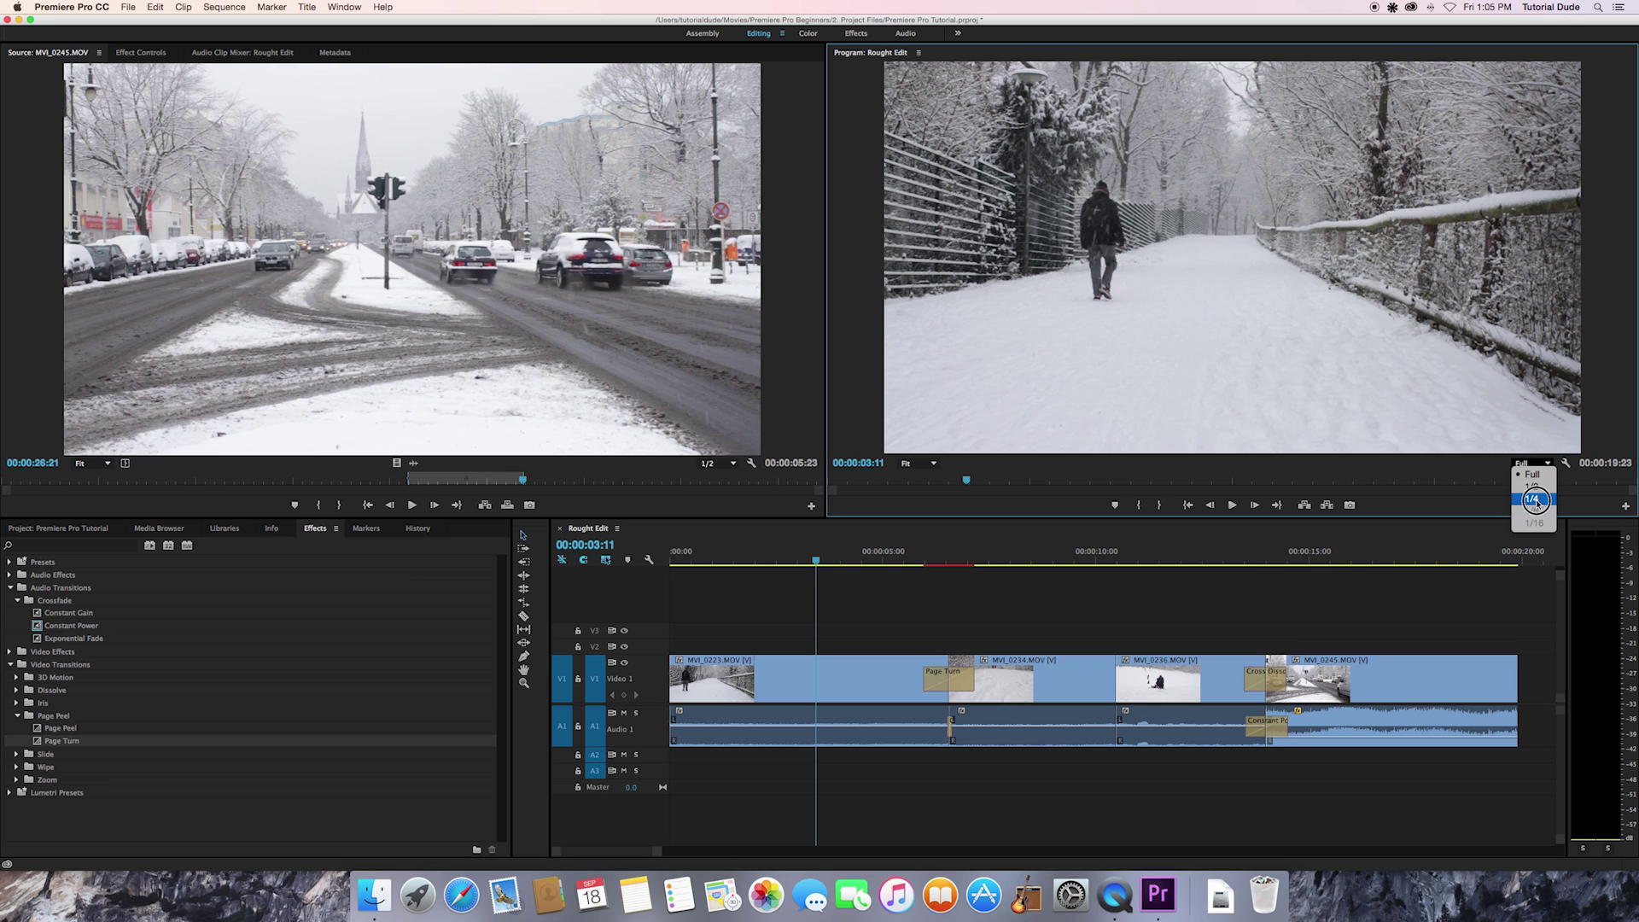
pyautogui.click(1535, 500)
# Return the playhead to the sequence start and delete the Page Turn transition between the first two clips
pyautogui.click(800, 562)
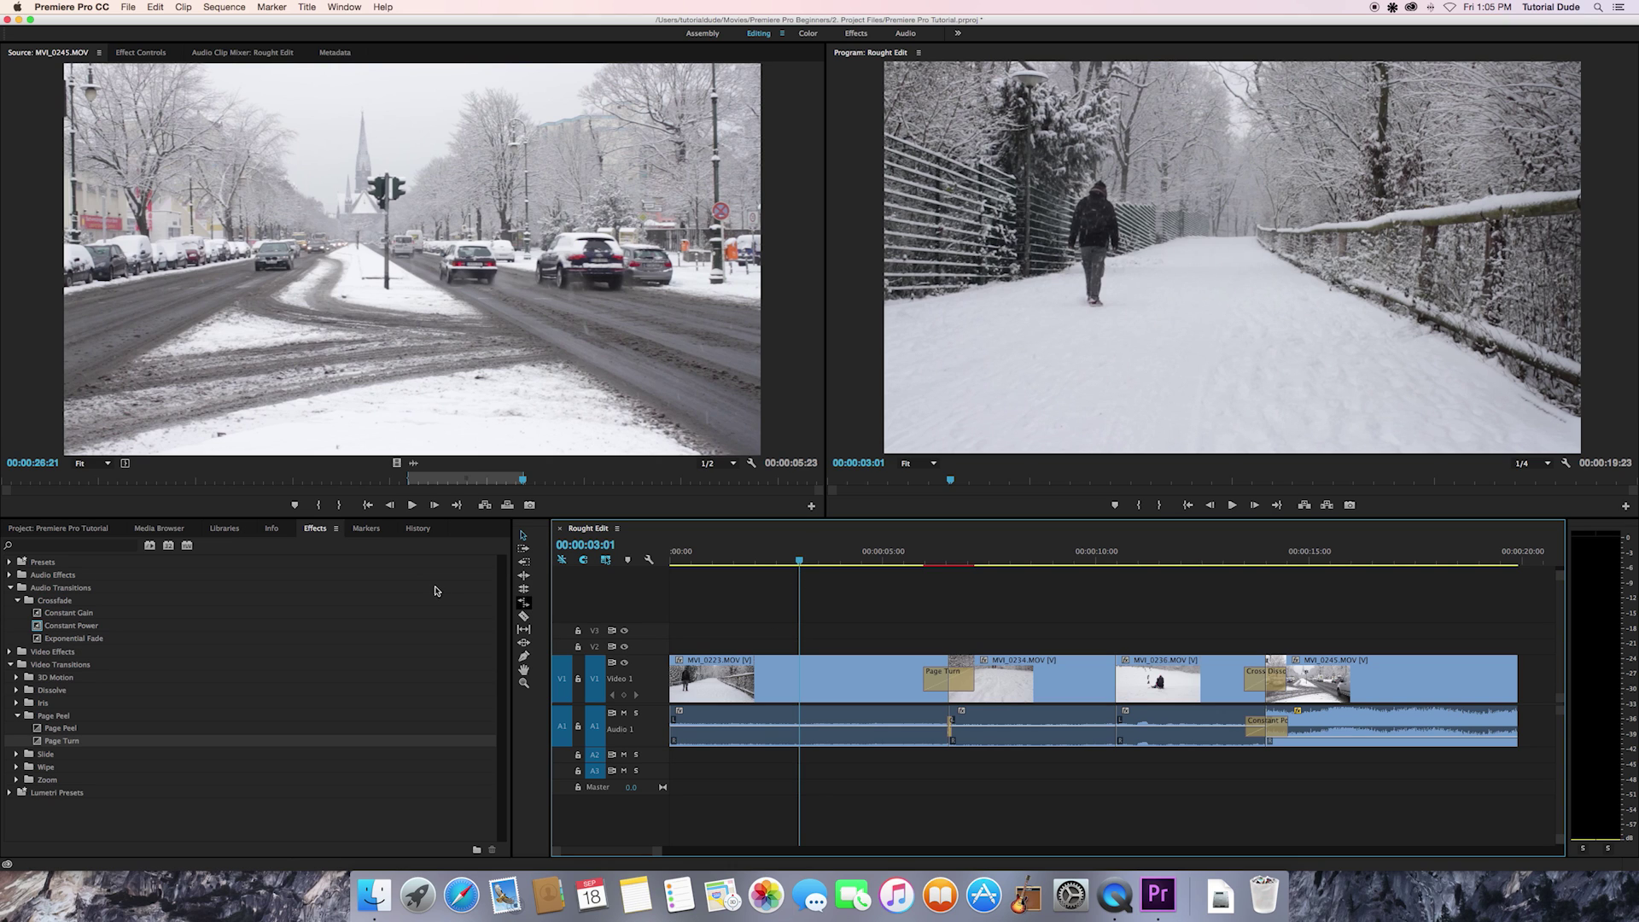
pyautogui.click(772, 555)
pyautogui.moveTo(772, 555); pyautogui.dragTo(642, 556)
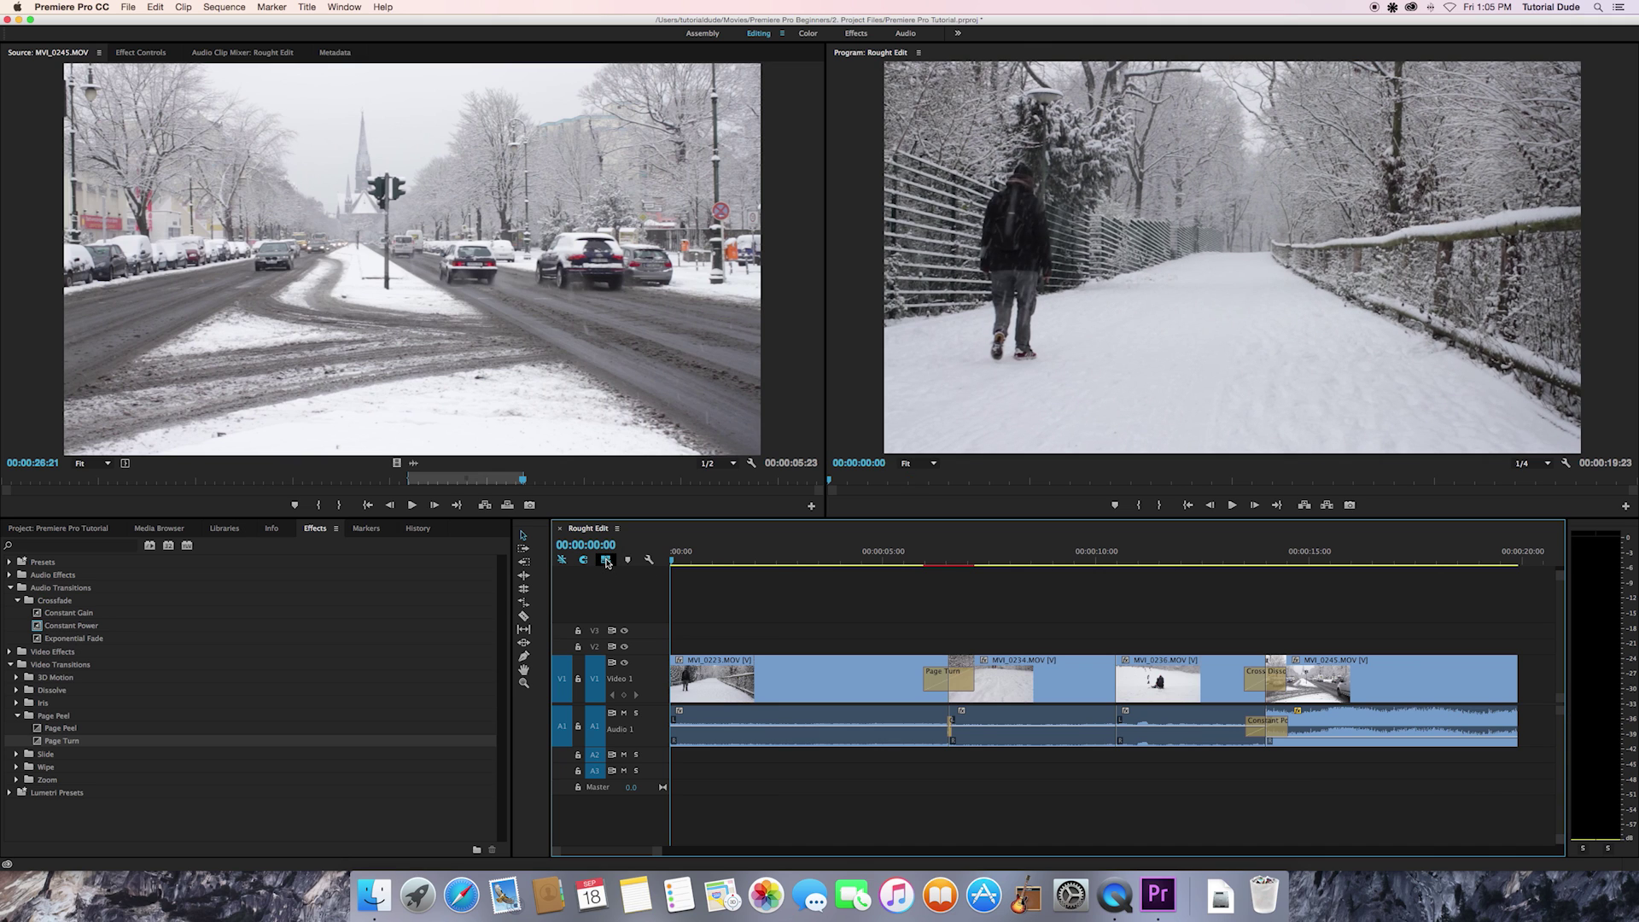
pyautogui.click(960, 684)
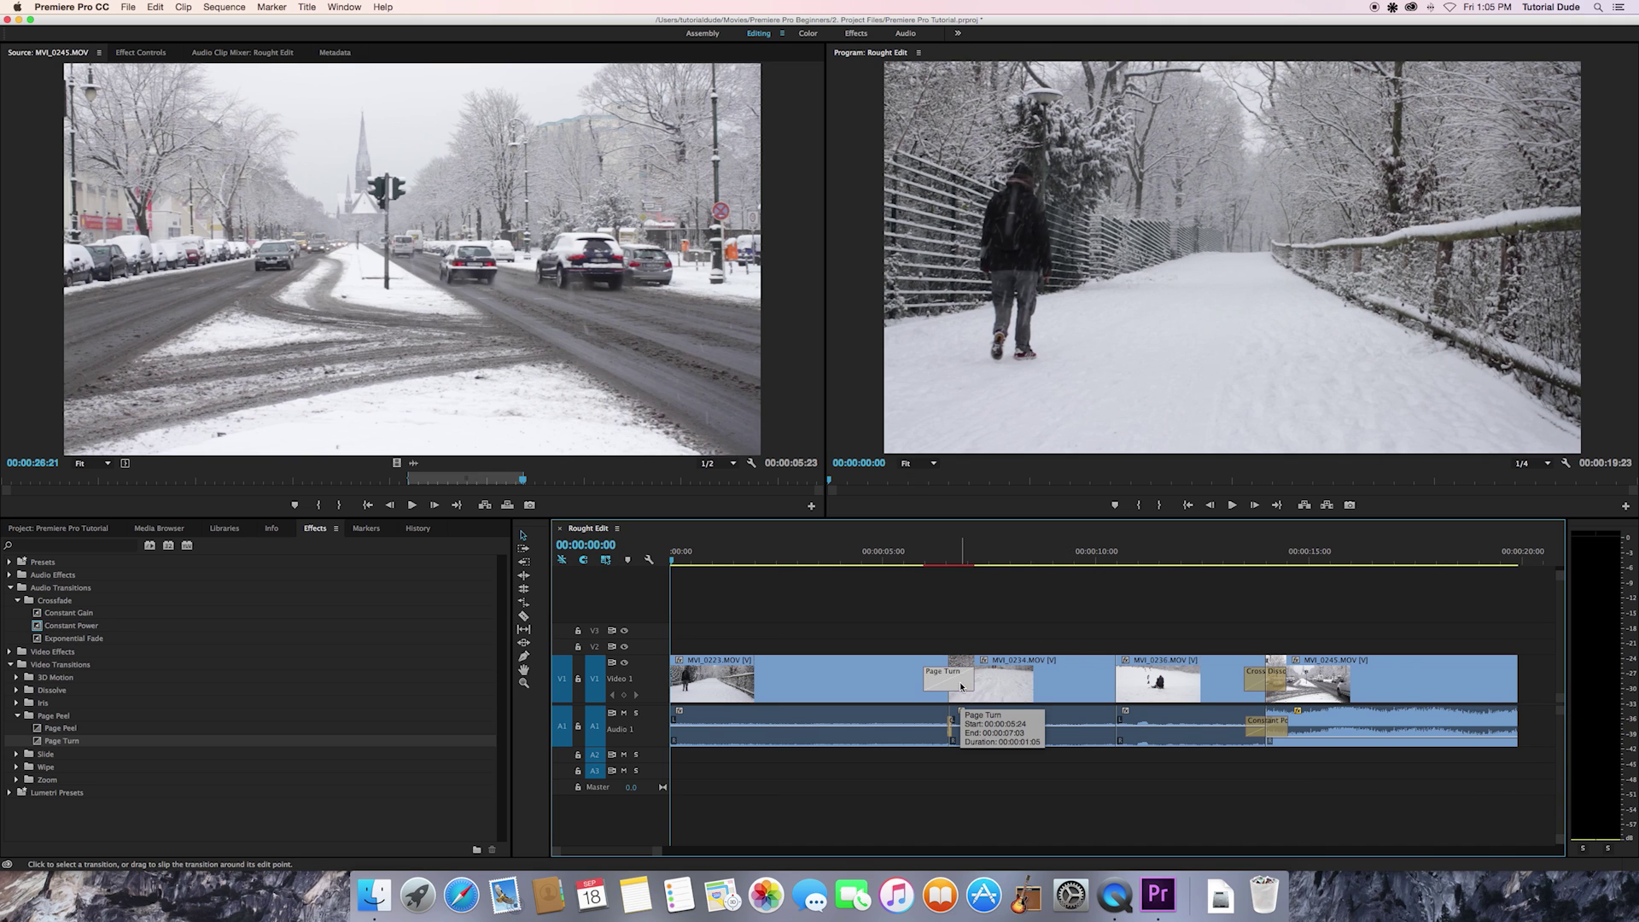
pyautogui.press('Delete')
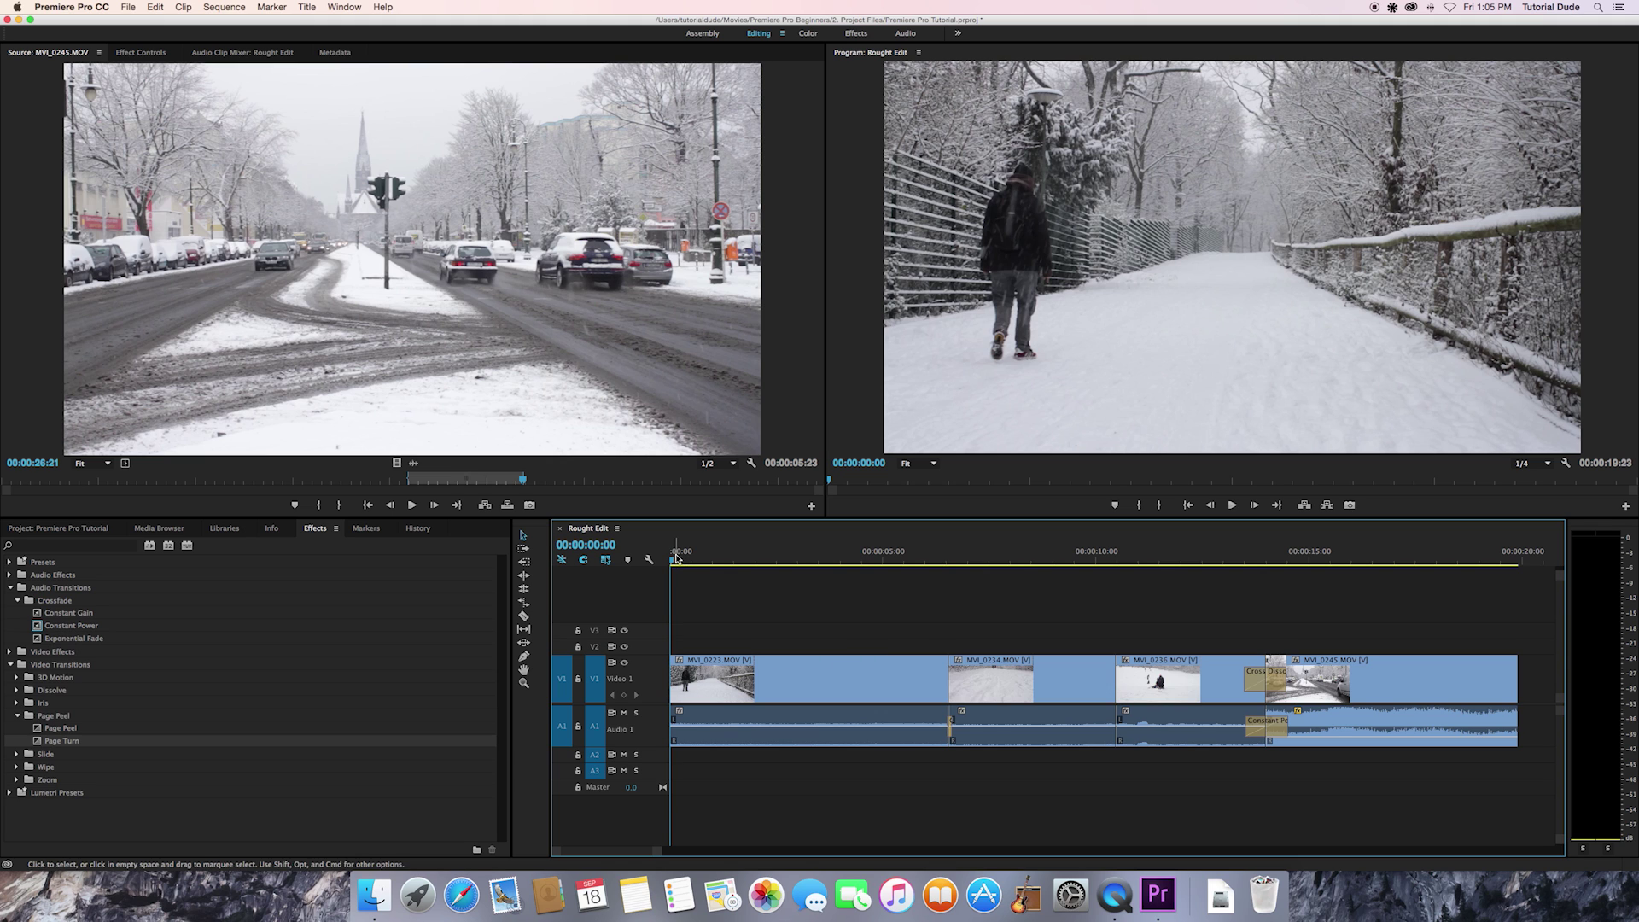
# Apply the default Cross Dissolve to the beginning of the first video clip, MVI_0223.MOV
pyautogui.press('space')
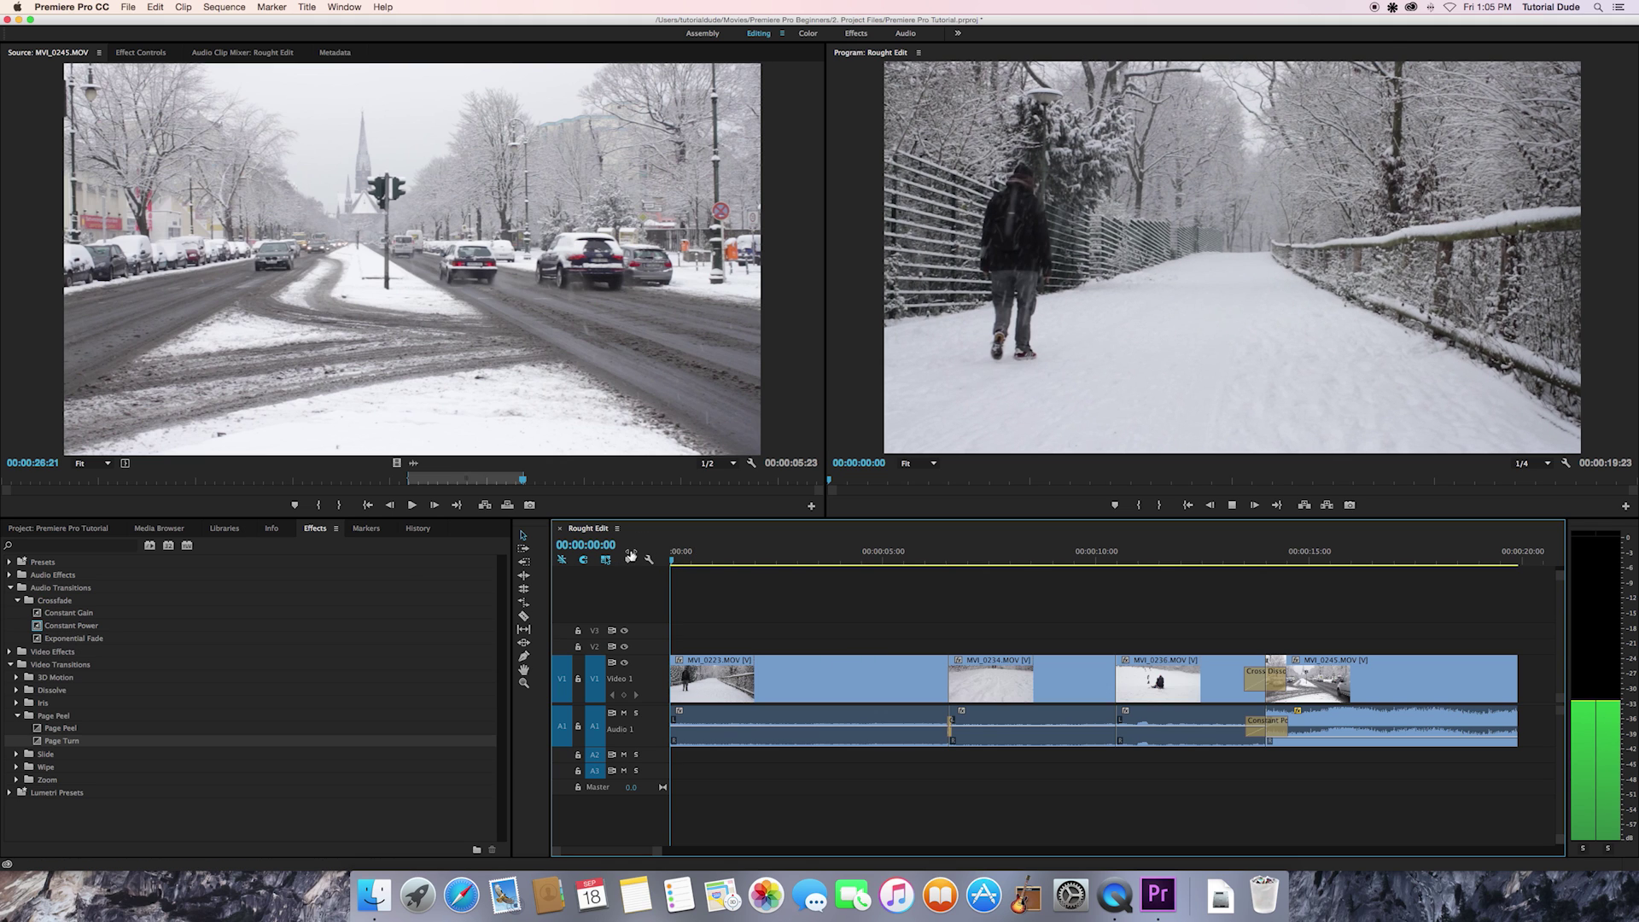
pyautogui.click(671, 682)
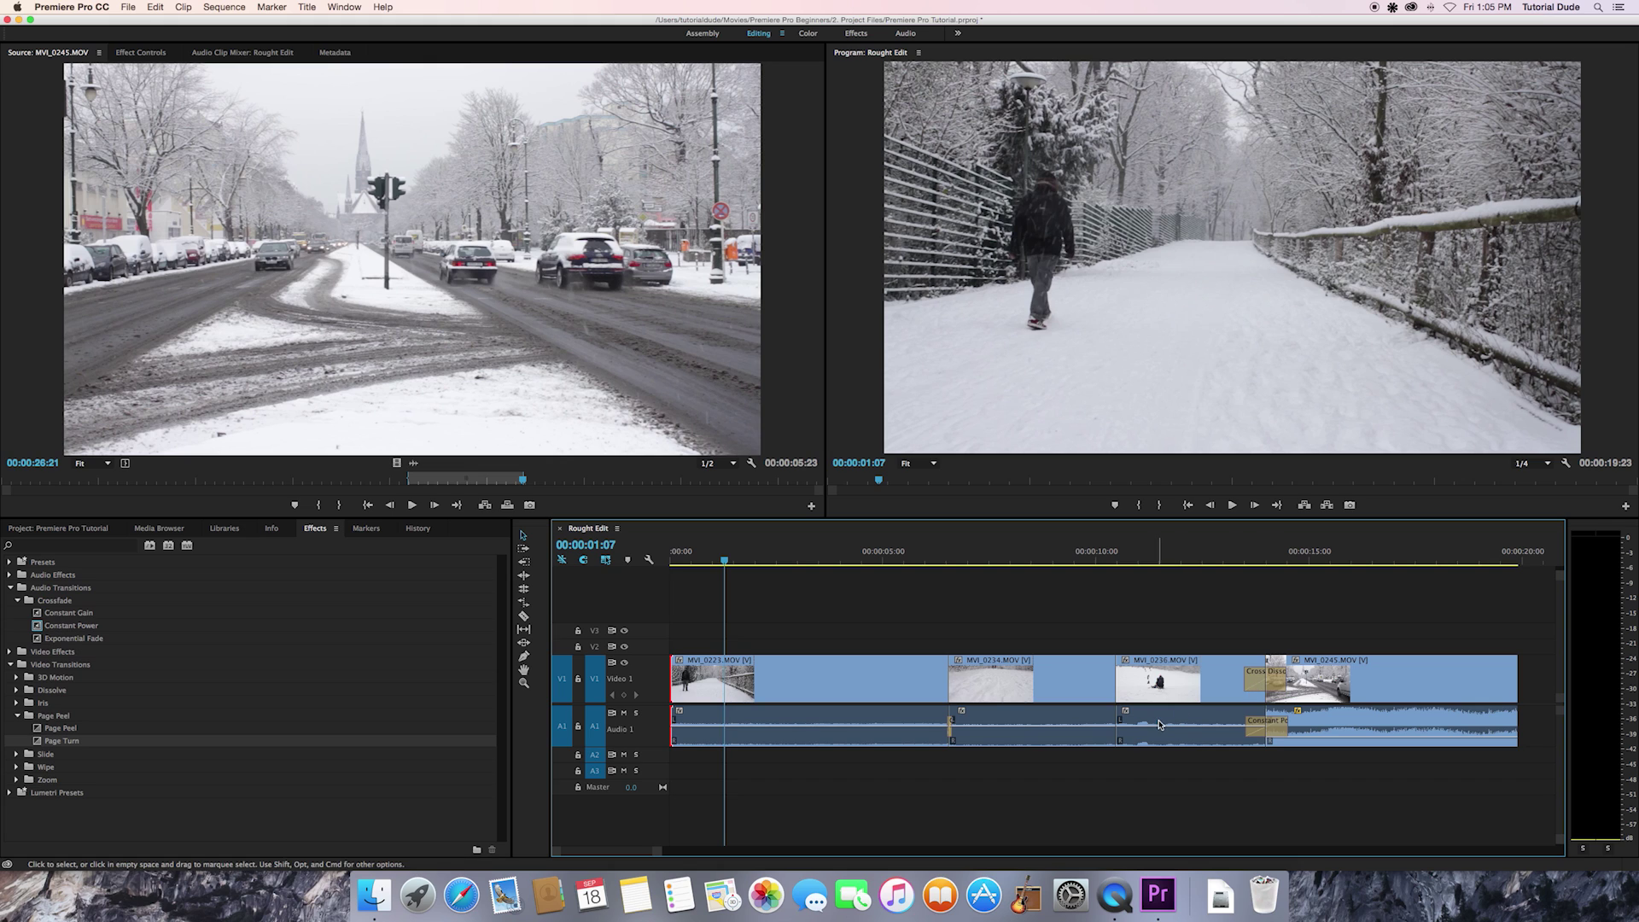
pyautogui.moveTo(1159, 724); pyautogui.dragTo(1162, 725)
pyautogui.press('super+t')
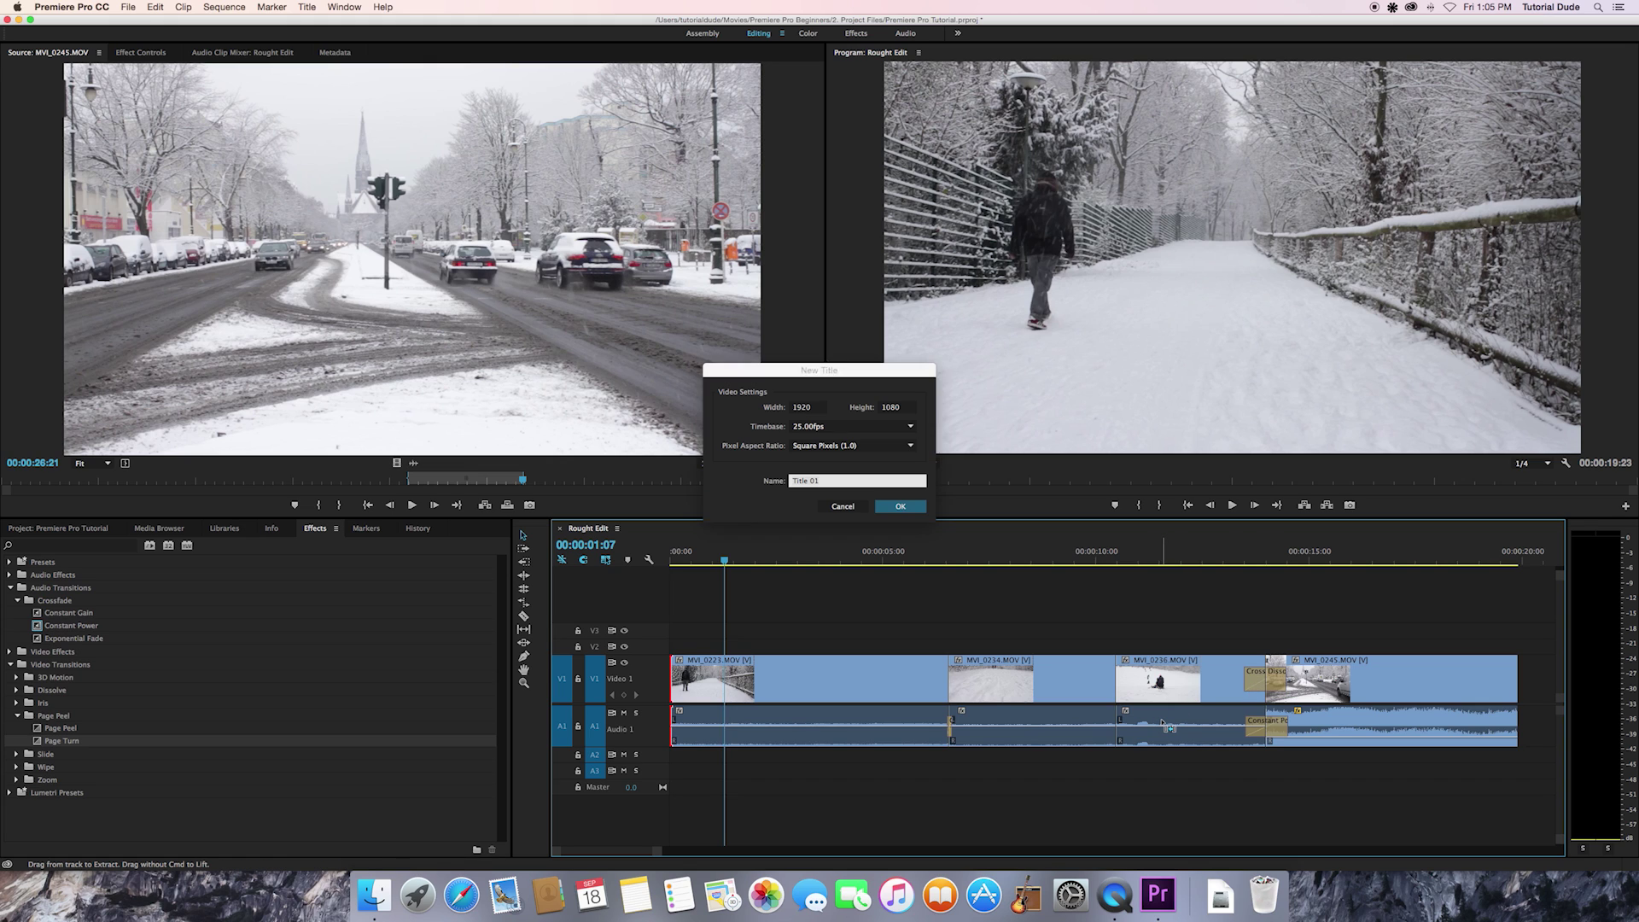
pyautogui.click(840, 506)
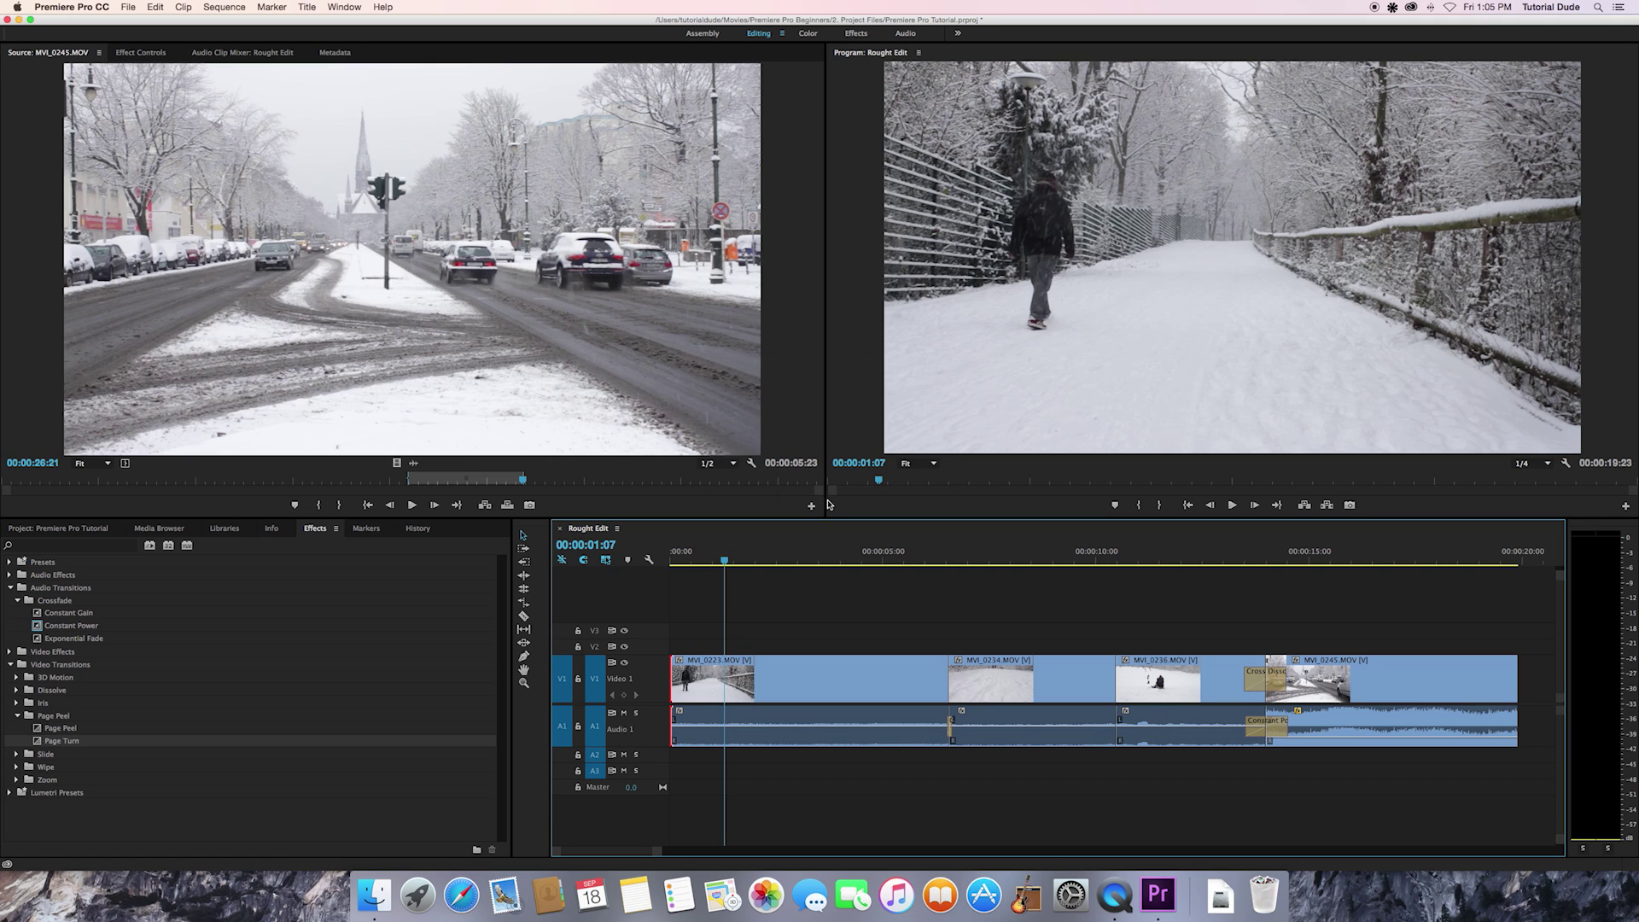
pyautogui.press('super+d')
# Play the sequence from its start to review the opening video fade-in
pyautogui.click(724, 561)
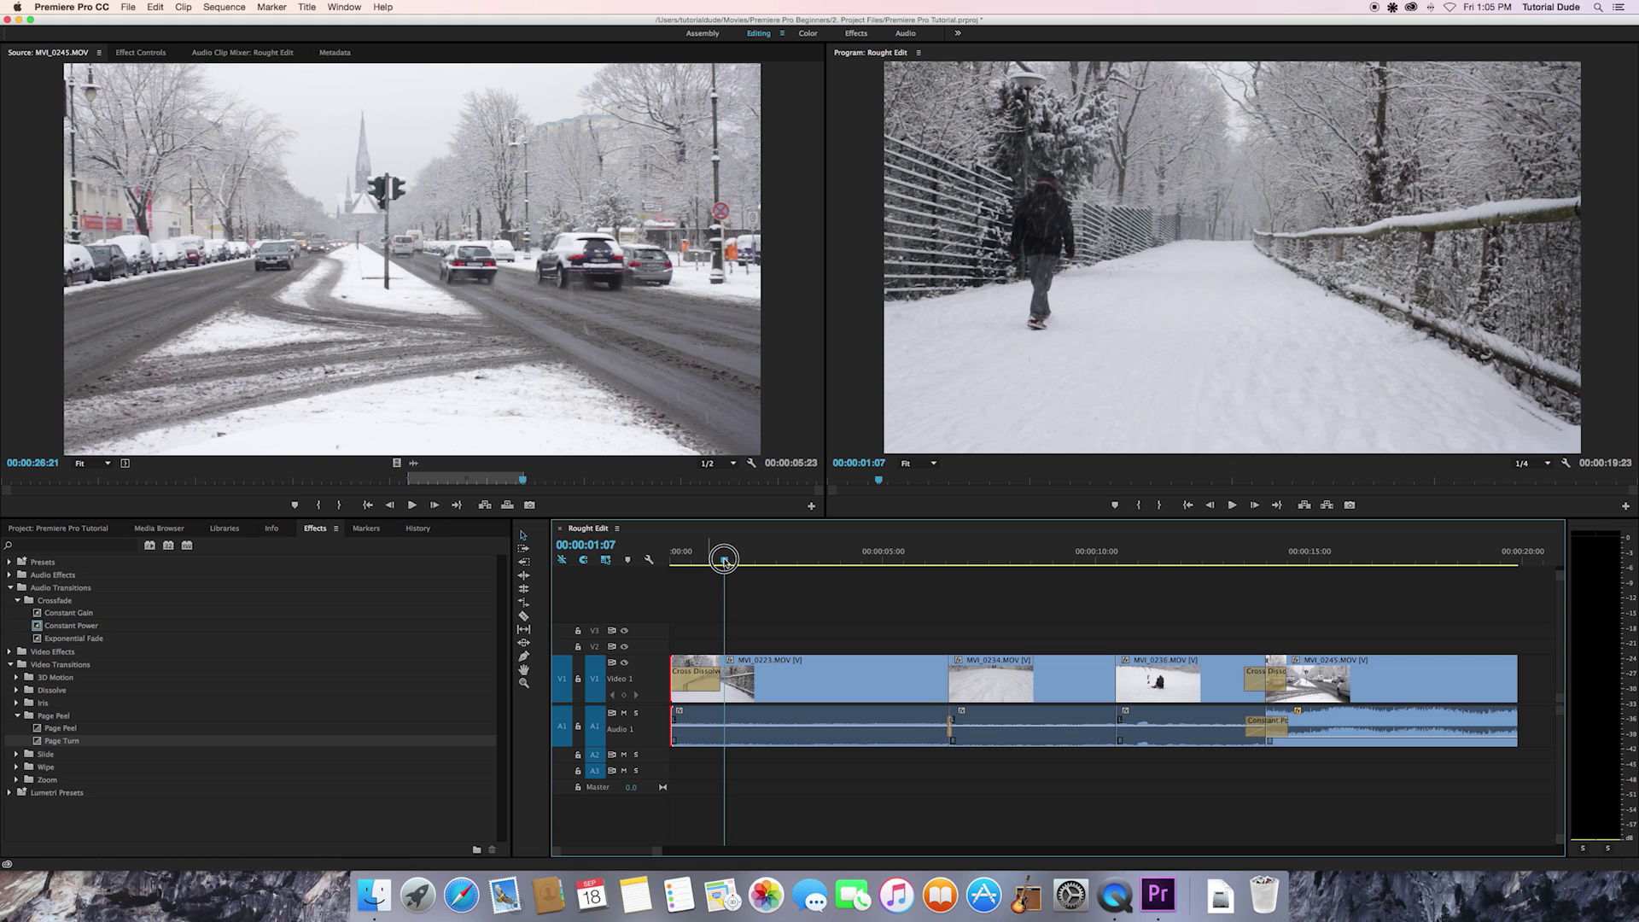
pyautogui.moveTo(725, 560); pyautogui.dragTo(621, 563)
pyautogui.press('space')
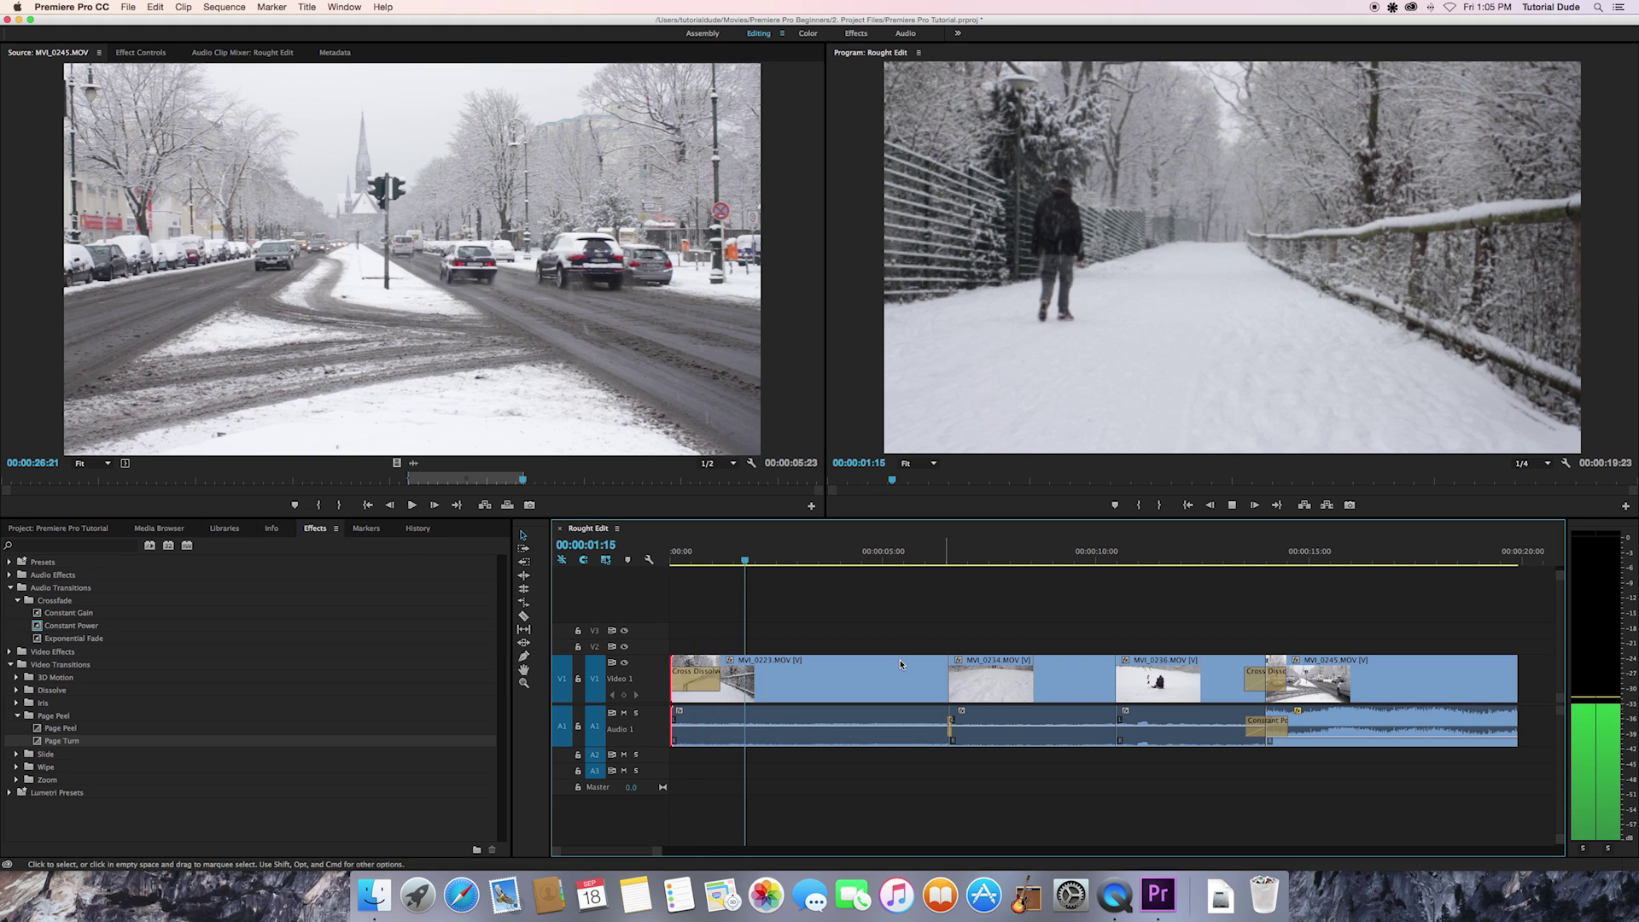
pyautogui.press('space')
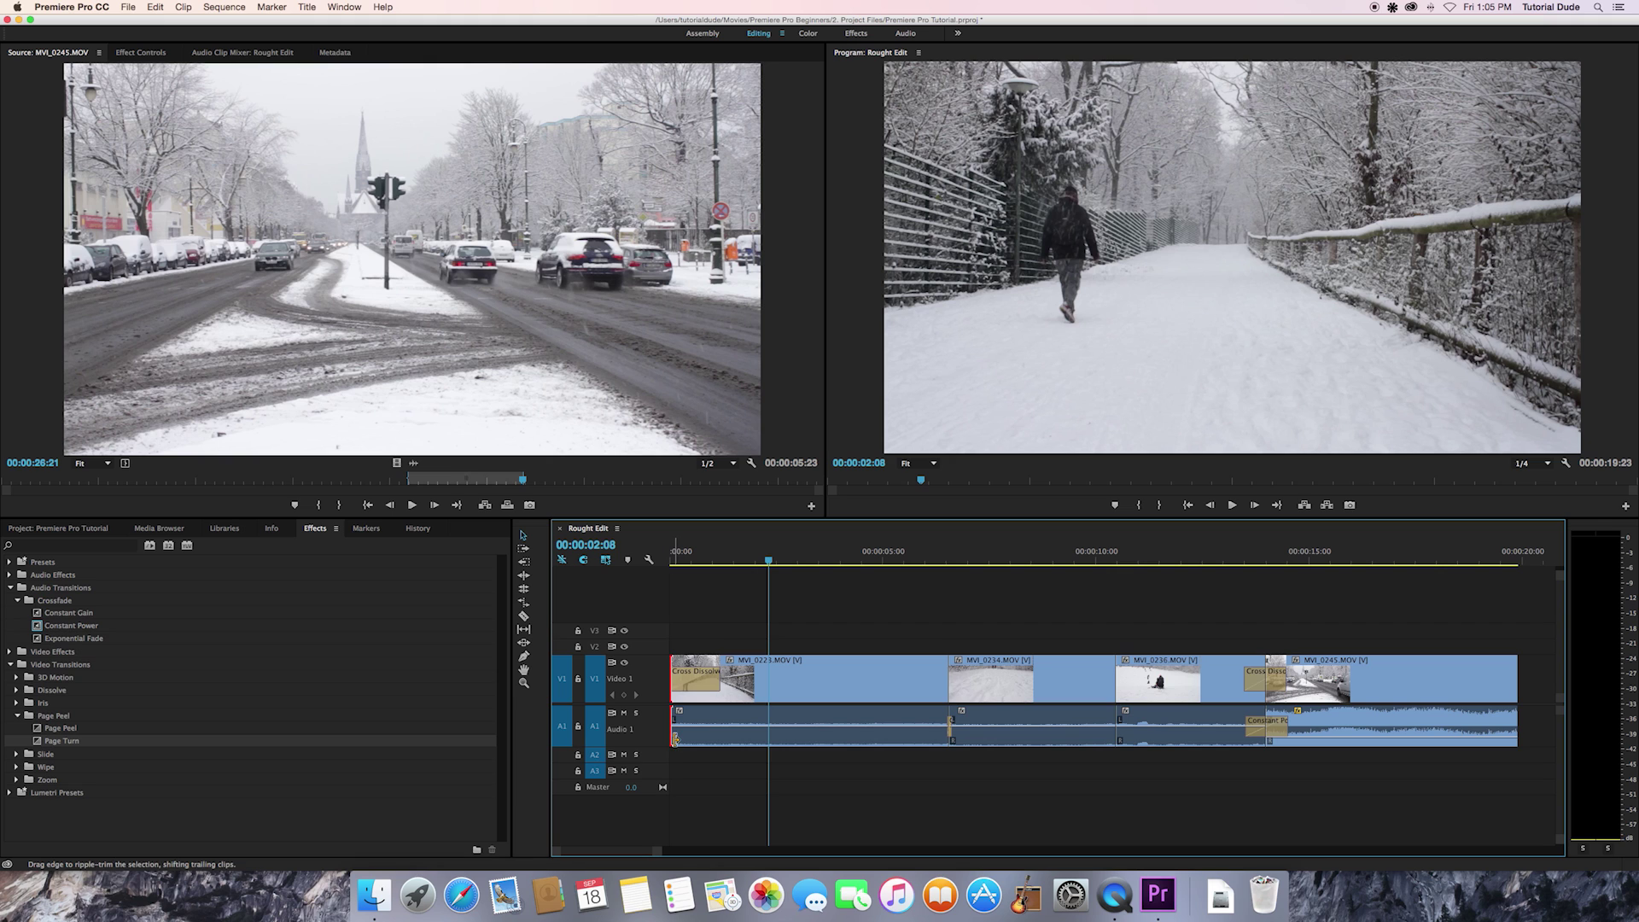
# Apply the default Constant Power audio transition to the beginning of the first clip and preview it from the start
pyautogui.press('super')
pyautogui.press('super+shift+d')
pyautogui.moveTo(717, 555); pyautogui.dragTo(643, 556)
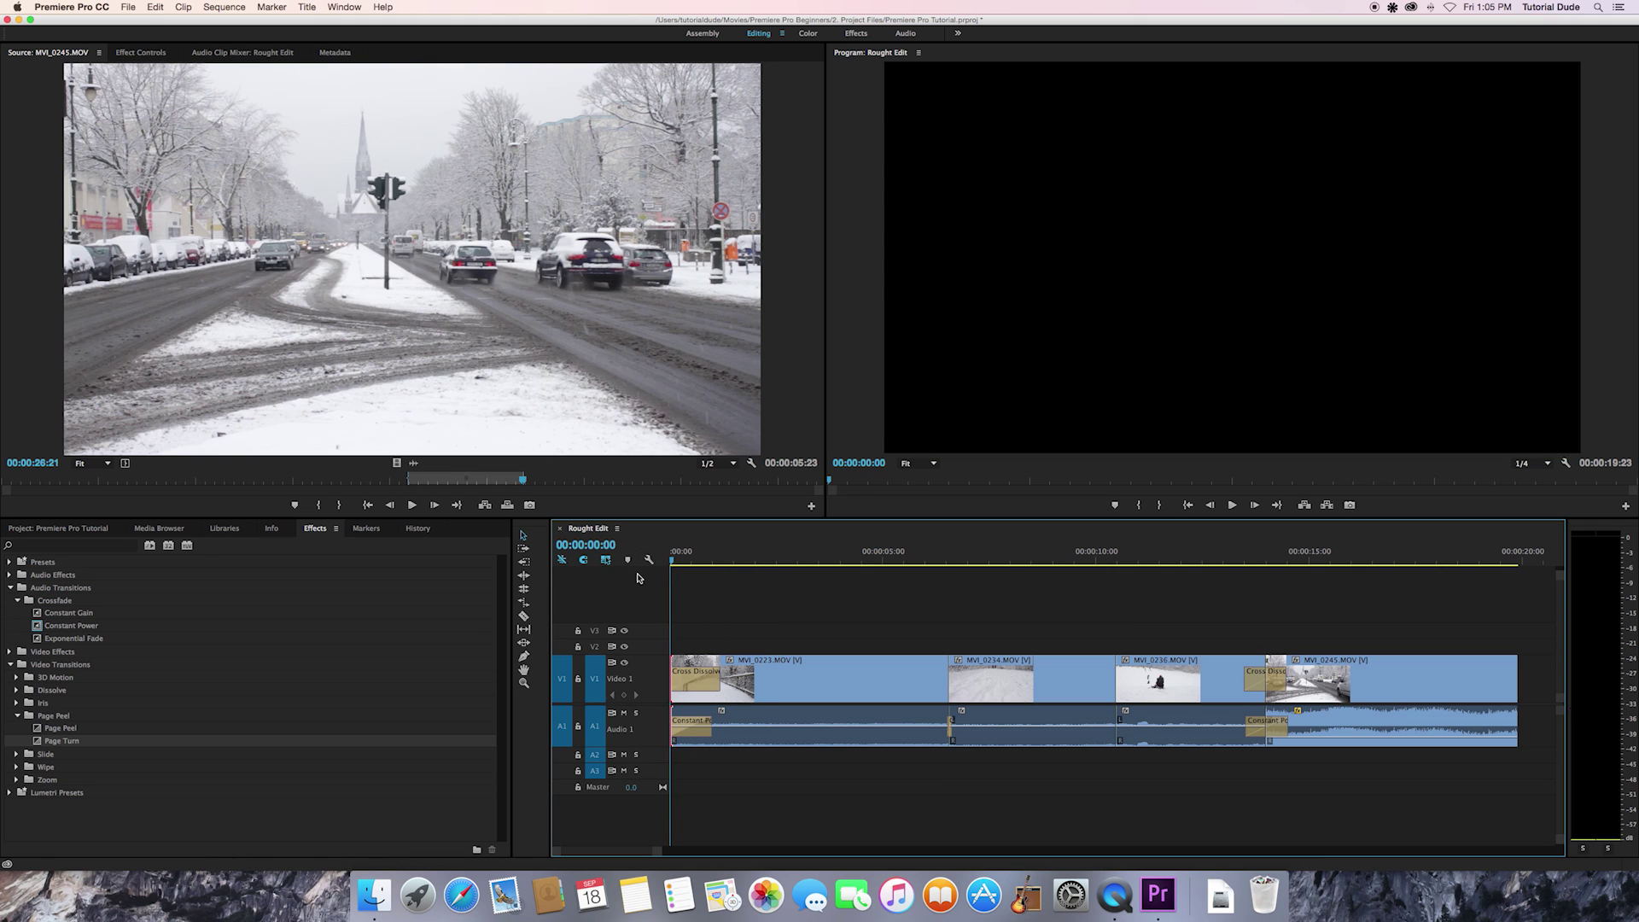
pyautogui.press('space')
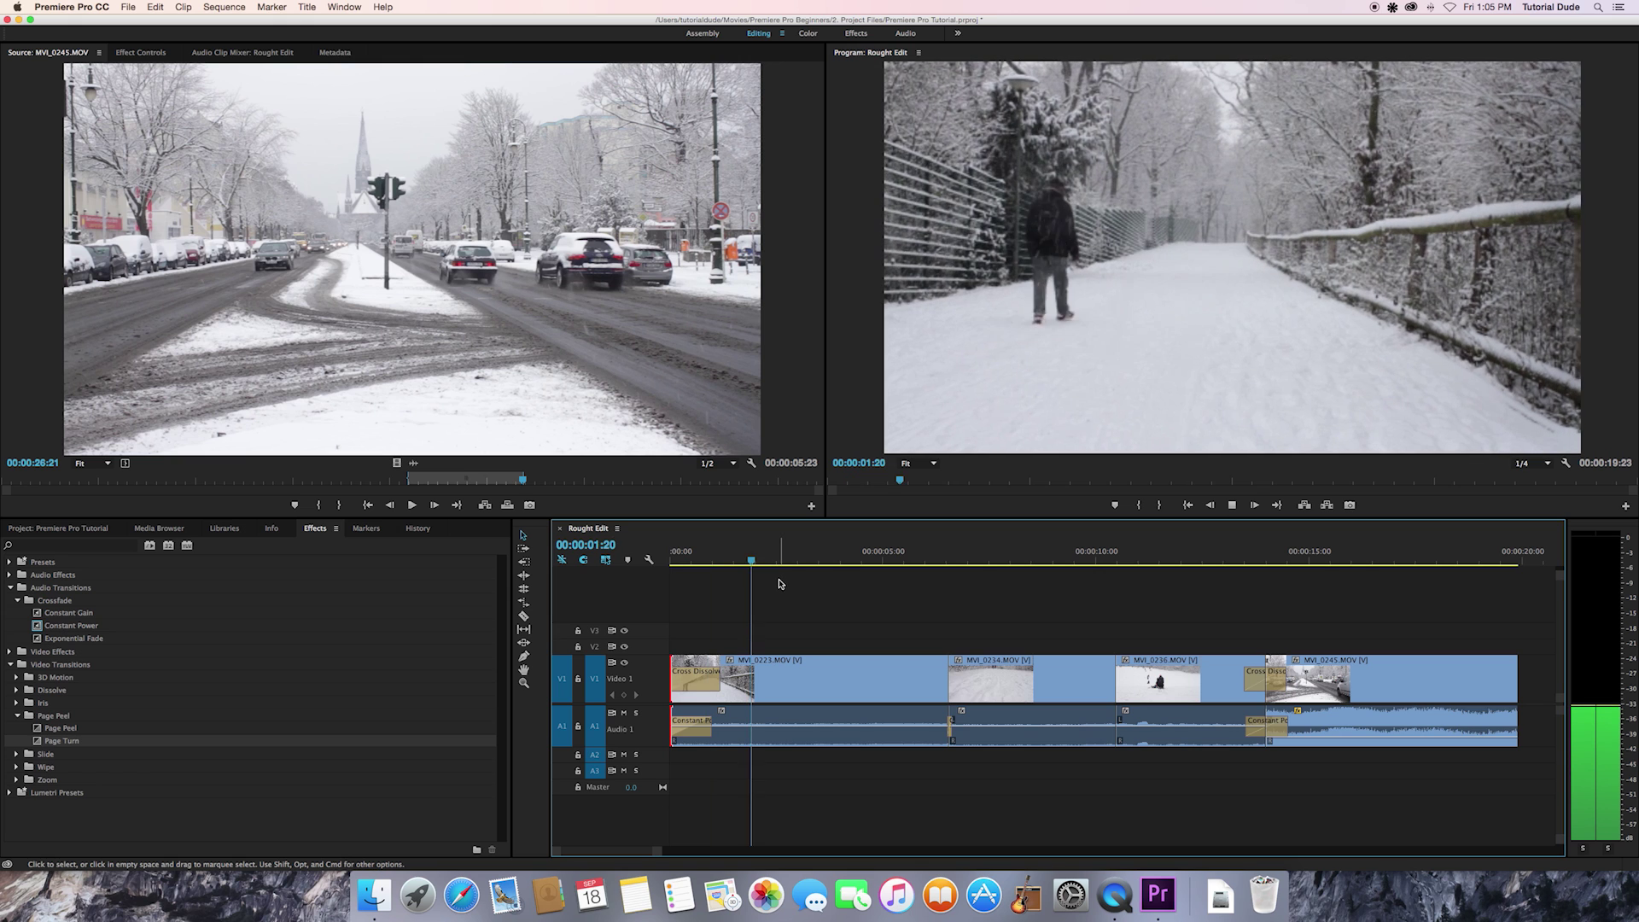
pyautogui.press('space')
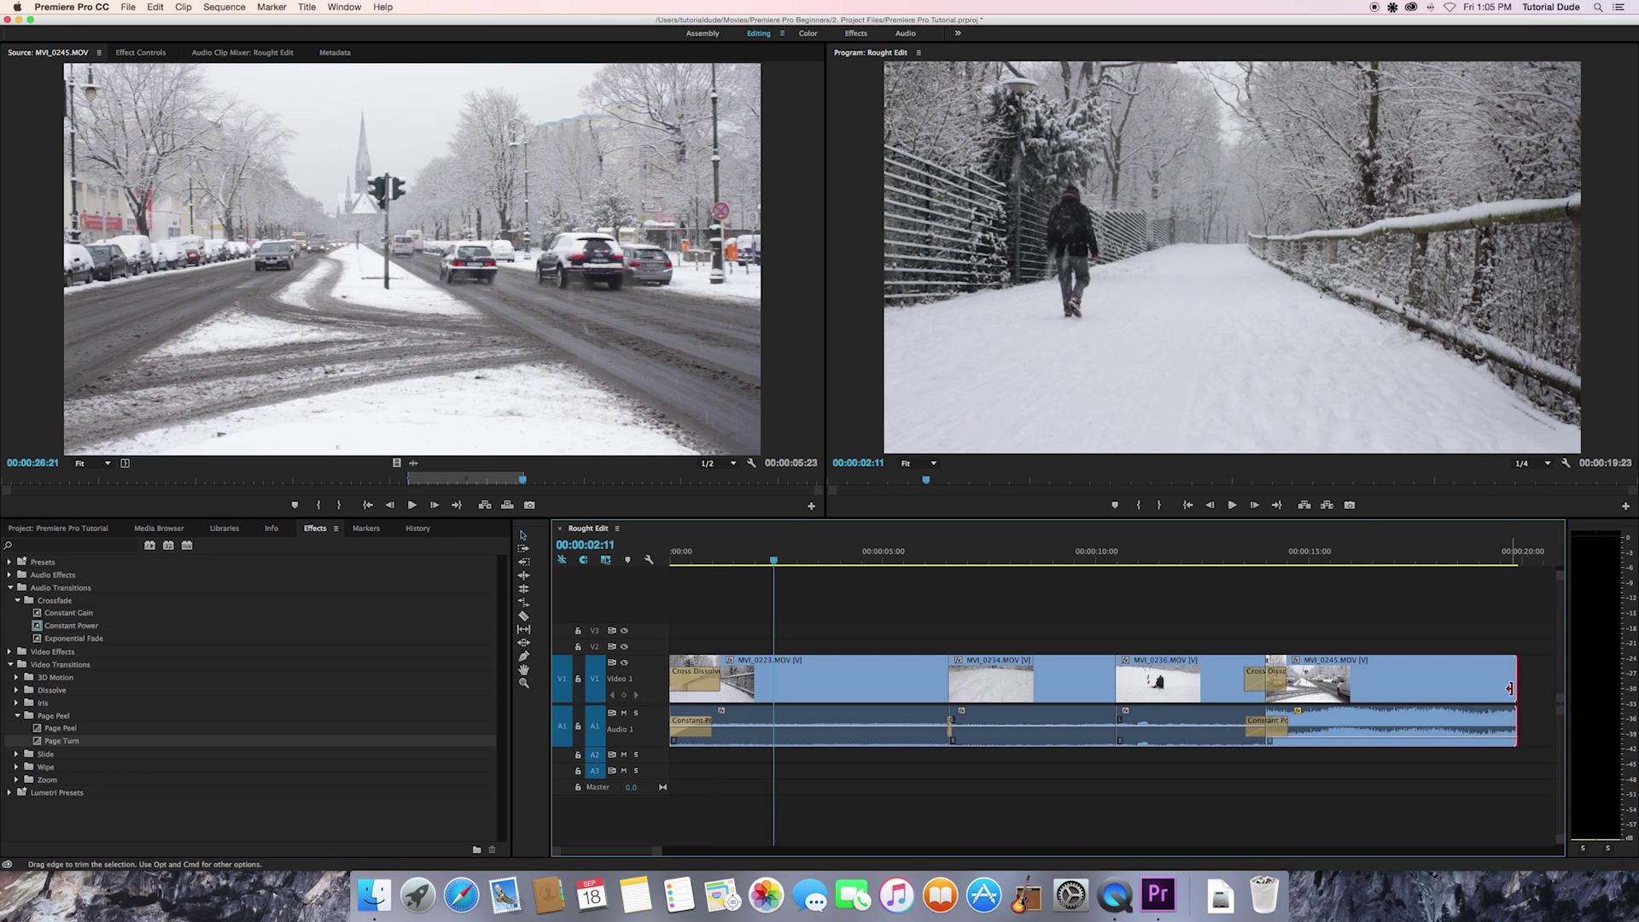
# Apply the default Constant Power and Cross Dissolve transitions to the end of the last clip and preview the fade-out
pyautogui.press('super+shift+d')
pyautogui.press('super+d')
pyautogui.click(1464, 560)
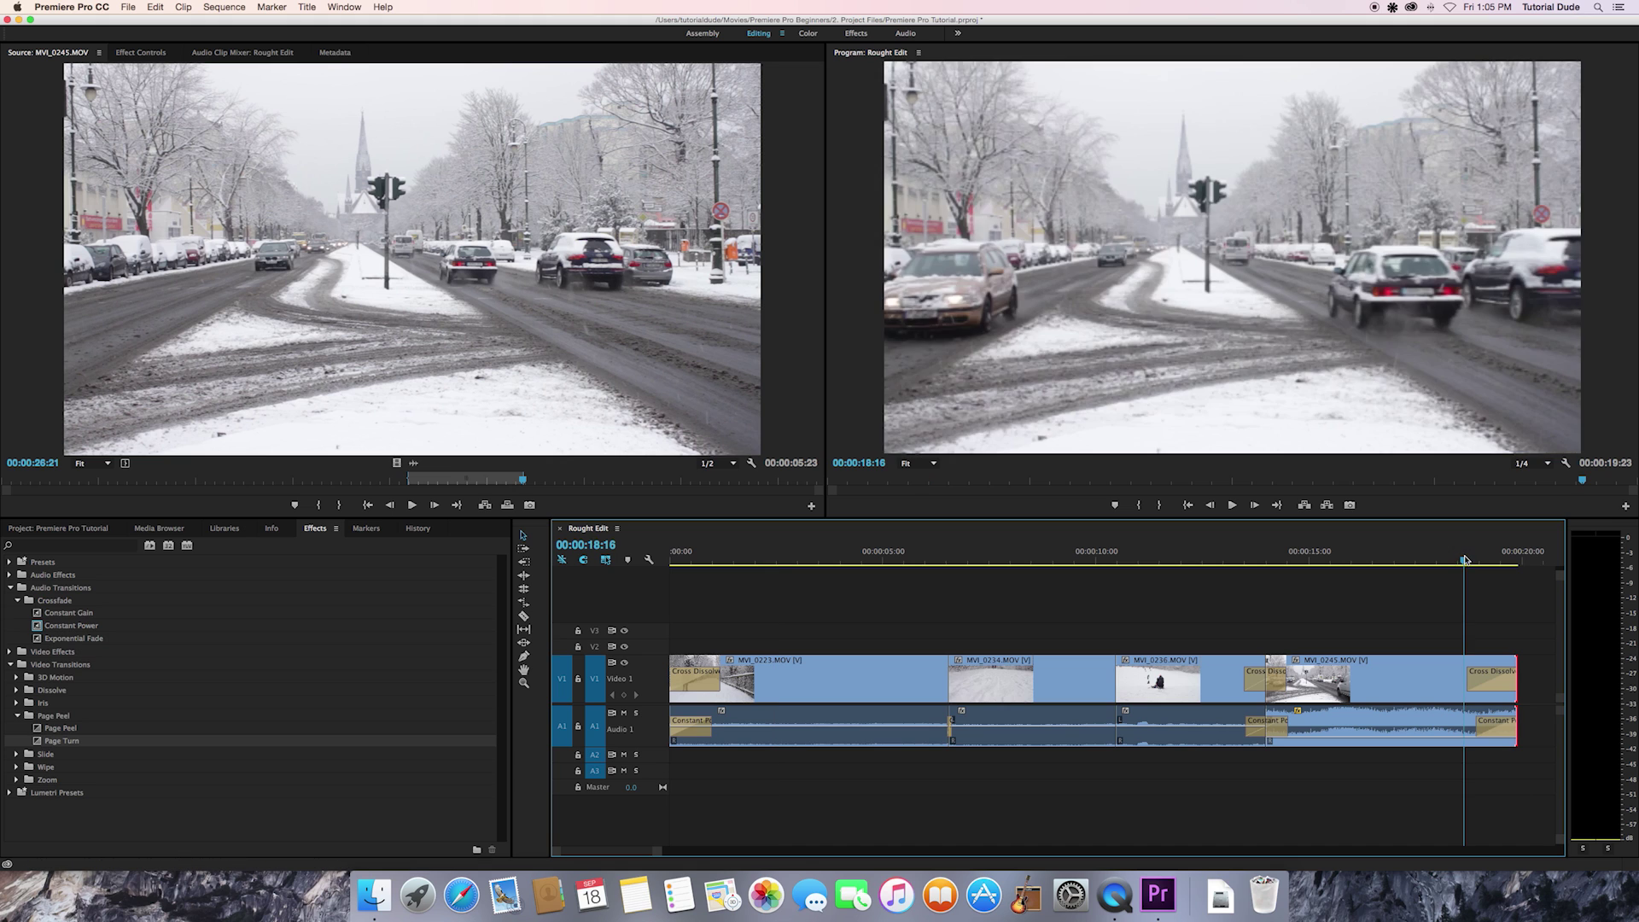
pyautogui.press('space')
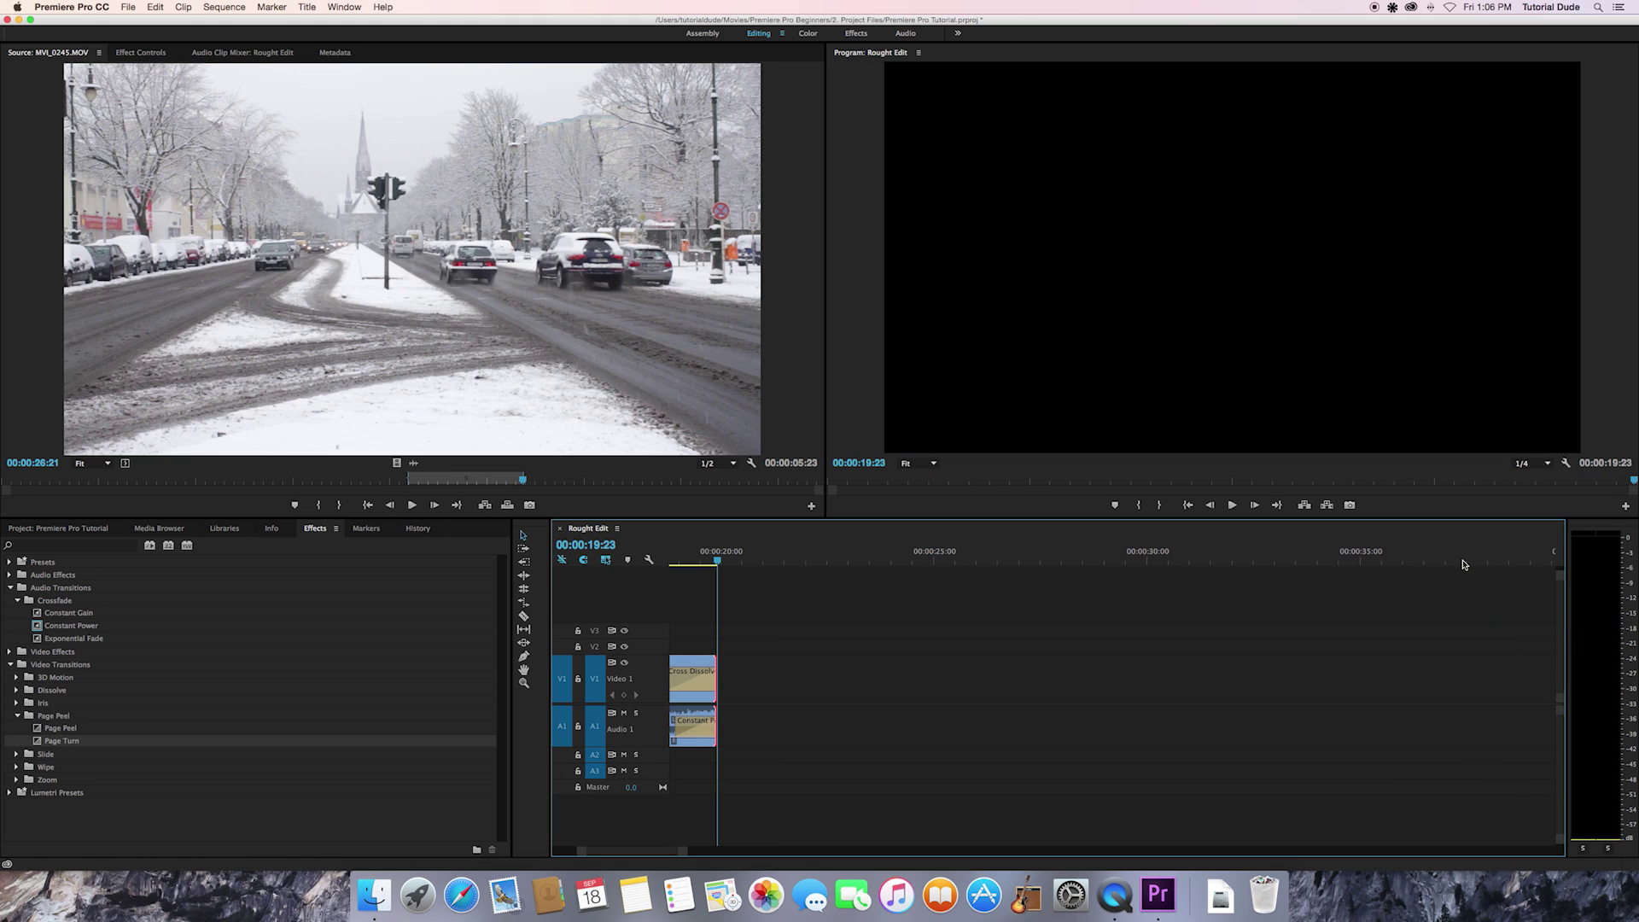
# Play the sequence from its start and stop just after the opening fade-in, at 00:00:01:03
pyautogui.press('\\')
pyautogui.click(769, 556)
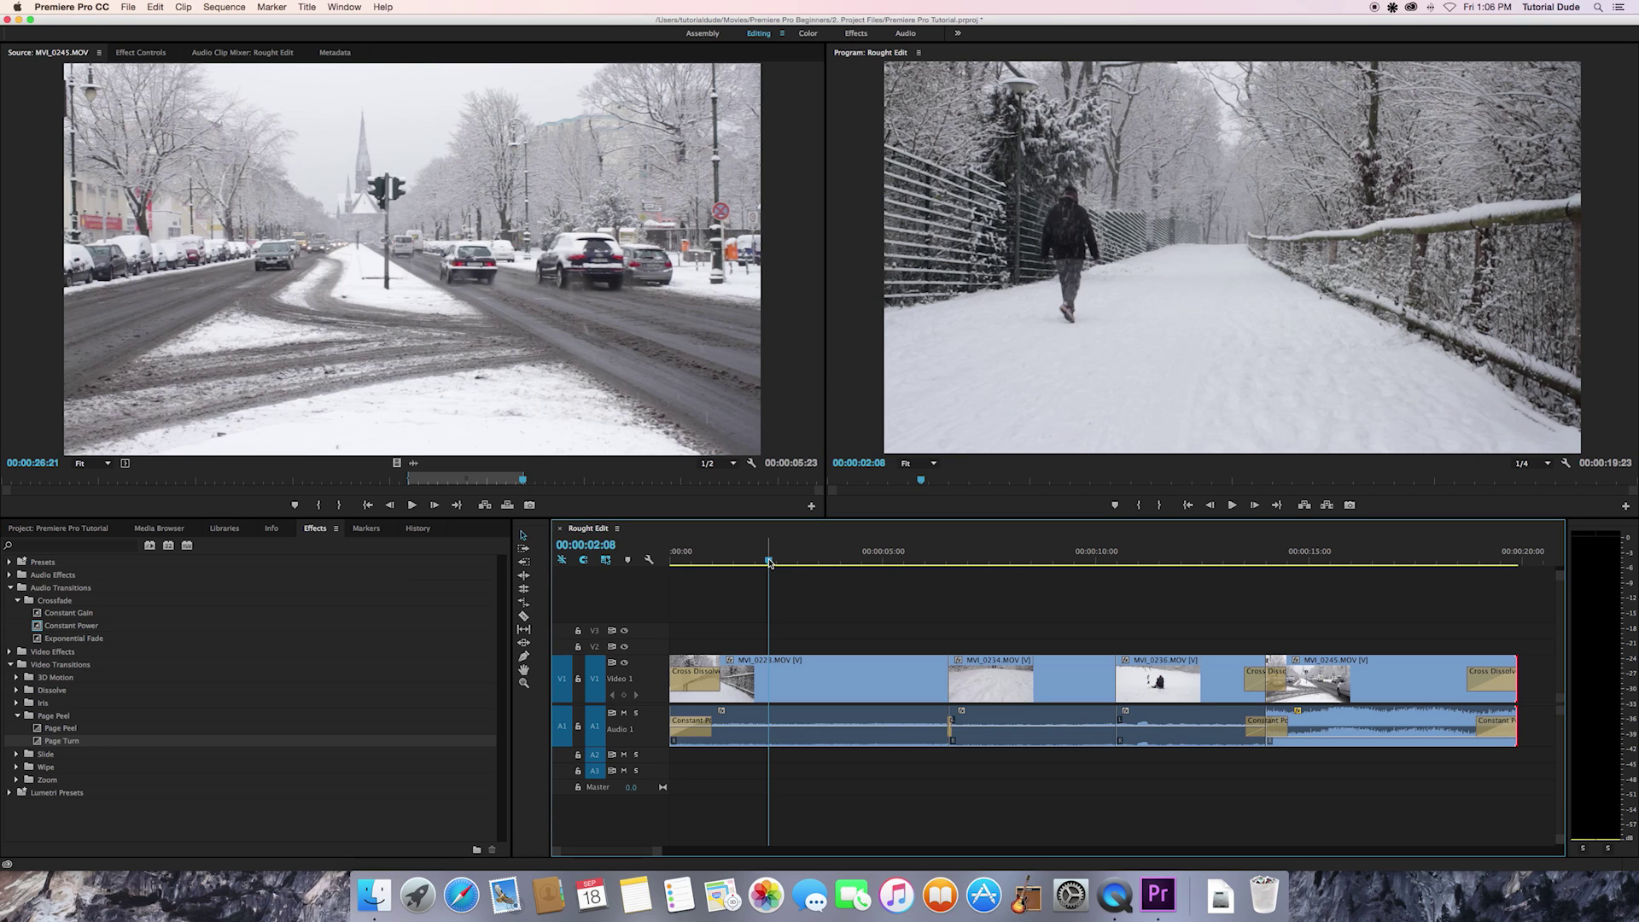
pyautogui.moveTo(769, 562); pyautogui.dragTo(648, 559)
pyautogui.press('space')
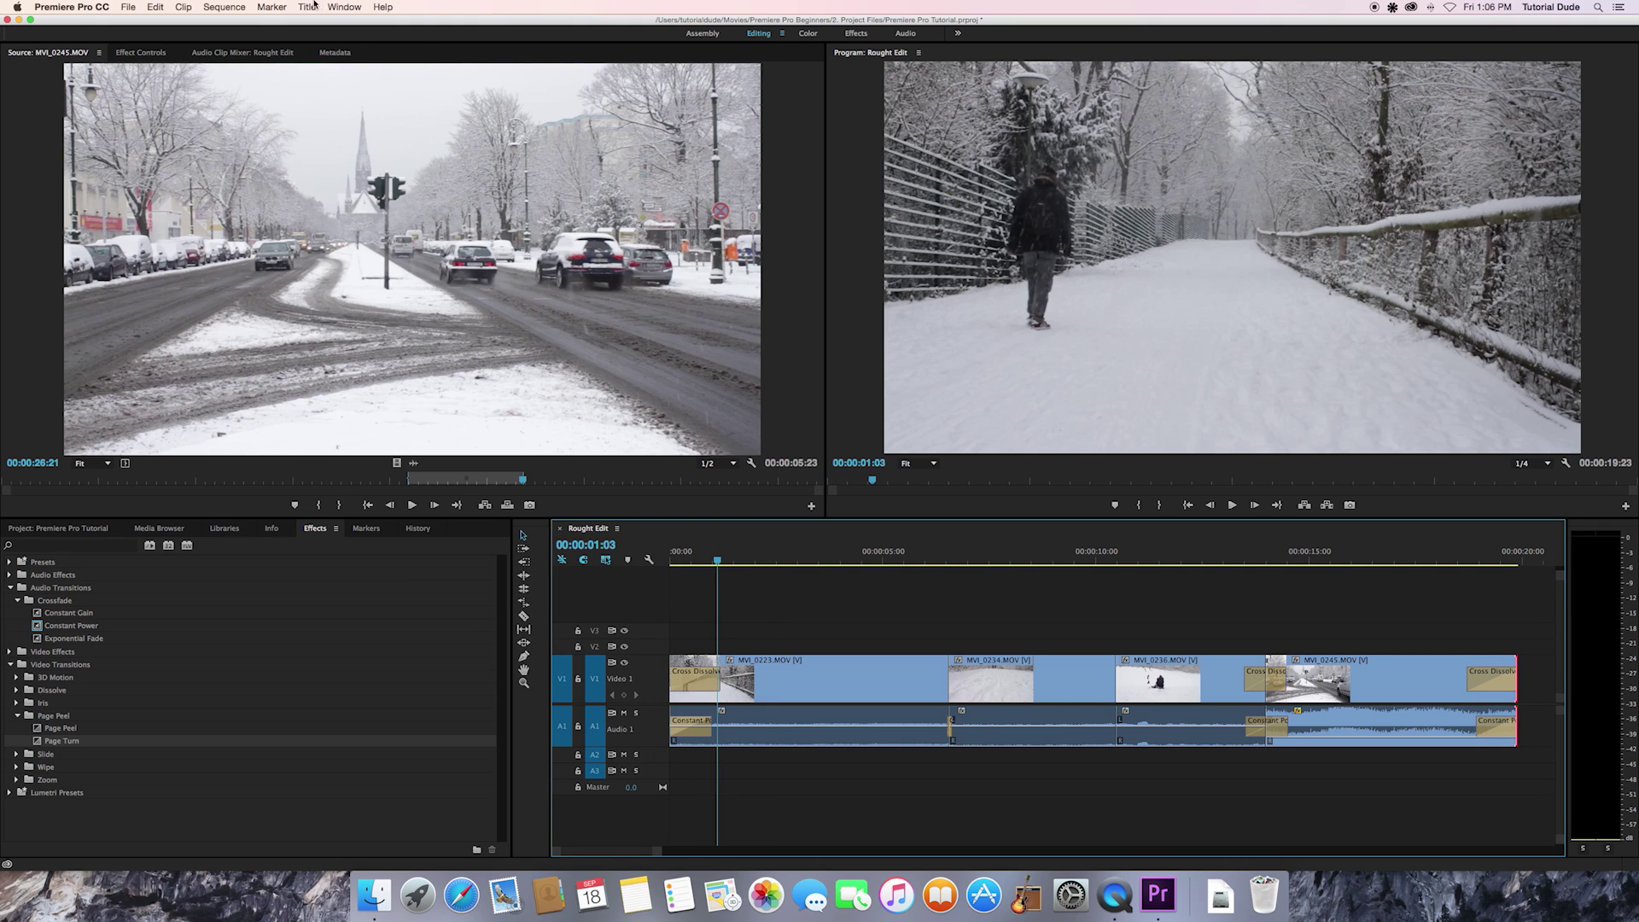
# Create a new default still title named "Title For the Project", keeping the proposed video settings
pyautogui.click(309, 7)
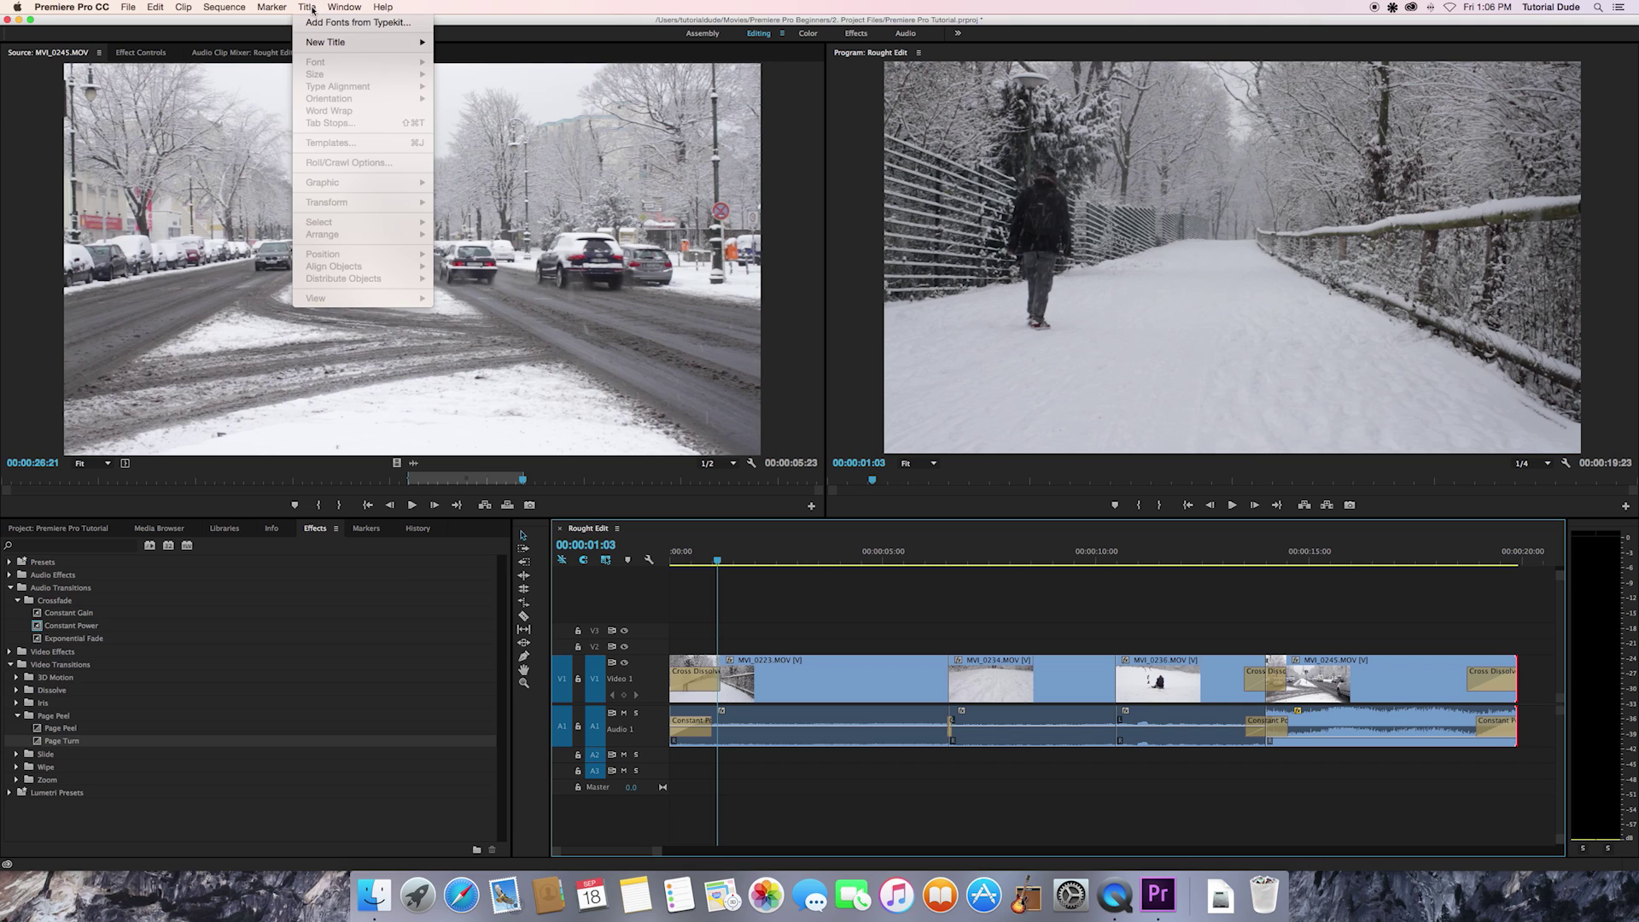
pyautogui.moveTo(359, 41)
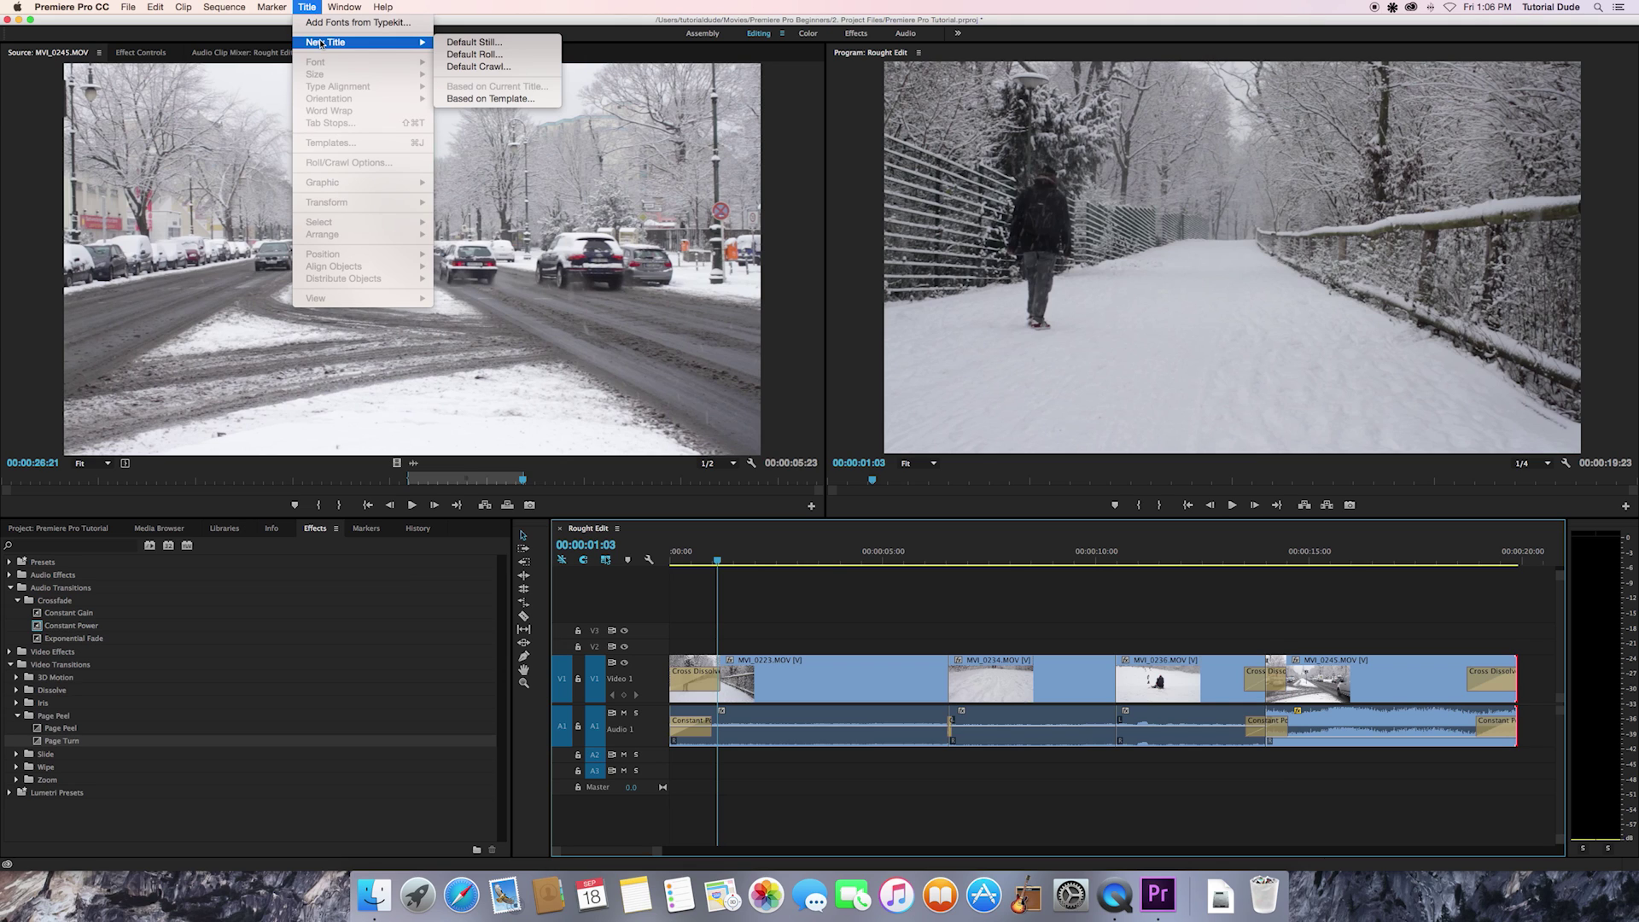
pyautogui.click(496, 43)
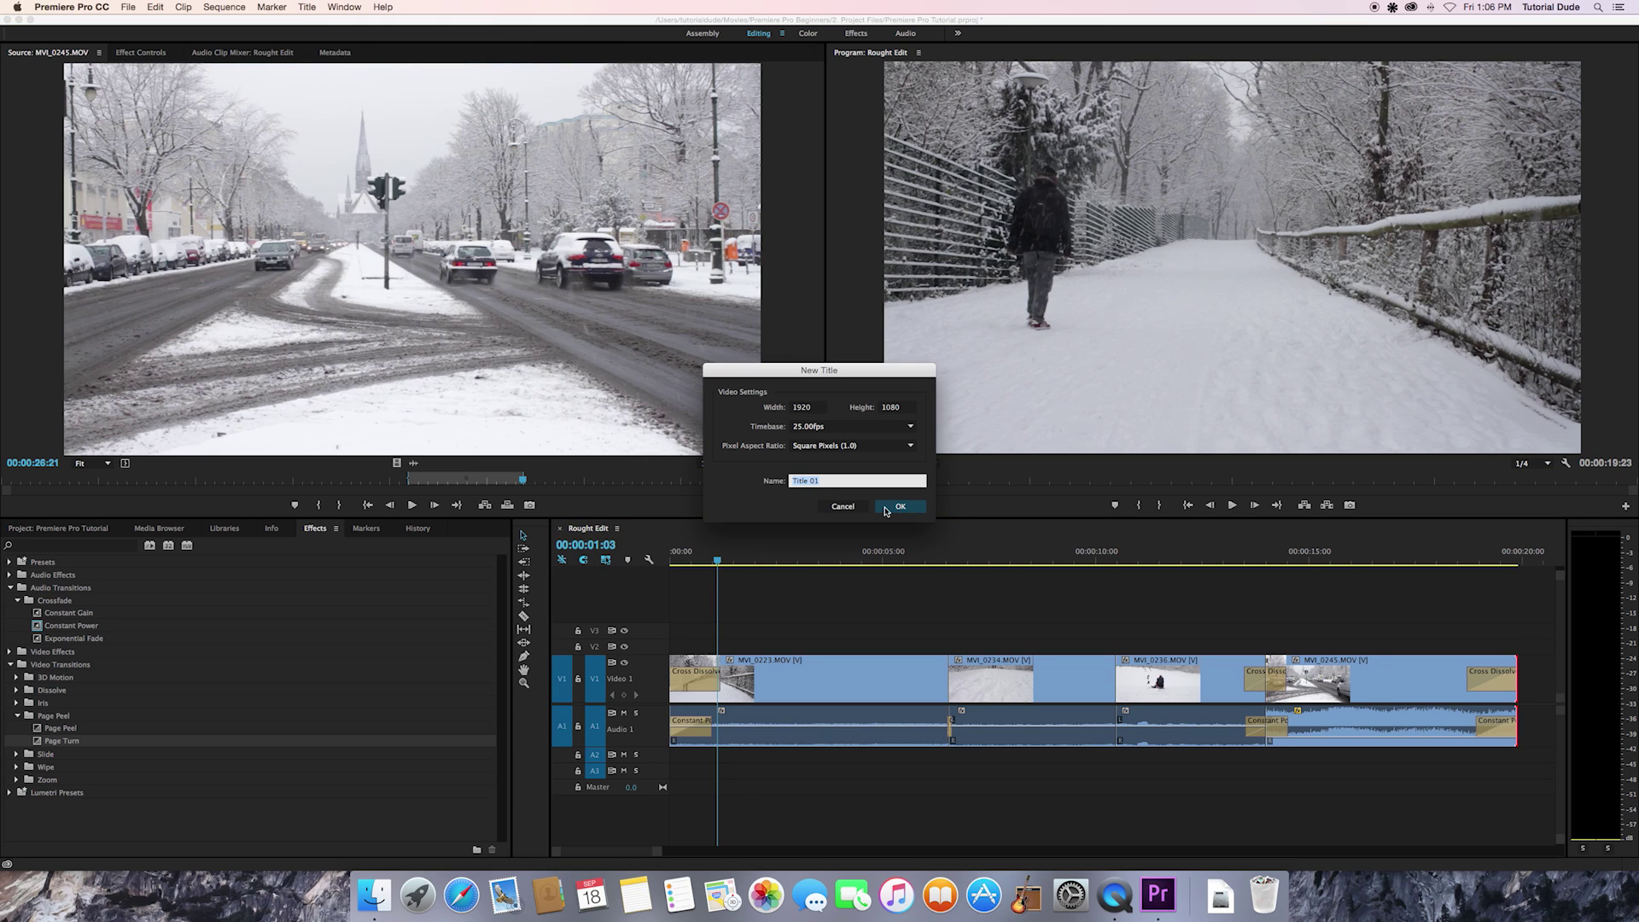
pyautogui.write('Title For the Project')
pyautogui.click(899, 506)
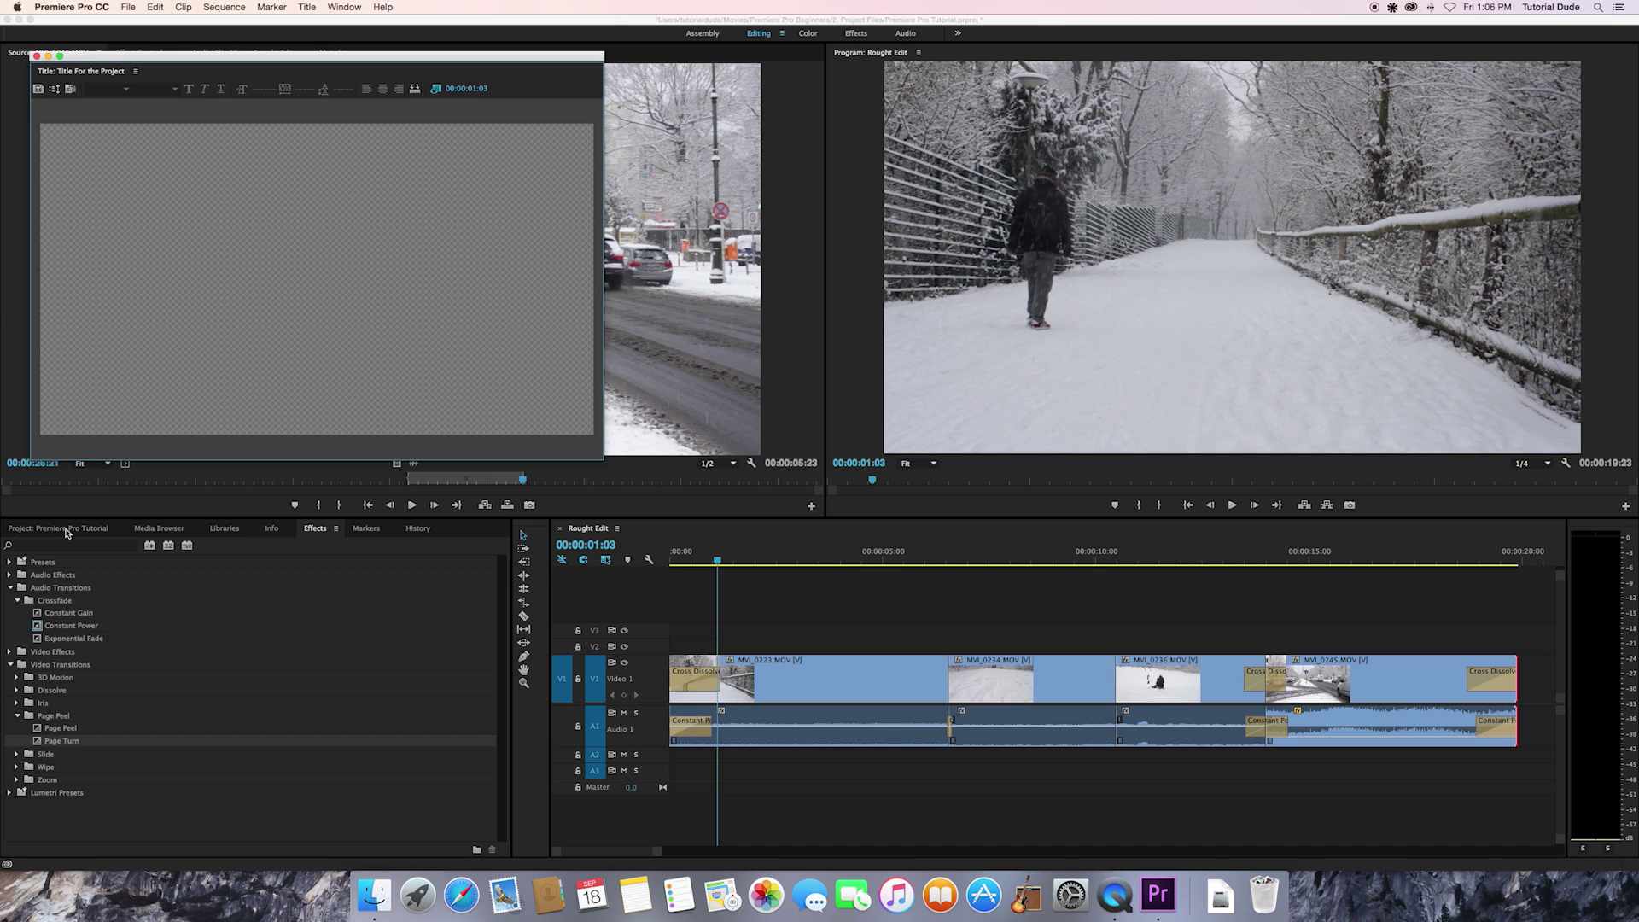
# Create a project bin named "Graphics" and move the "Title For the Project" item into it
pyautogui.click(66, 531)
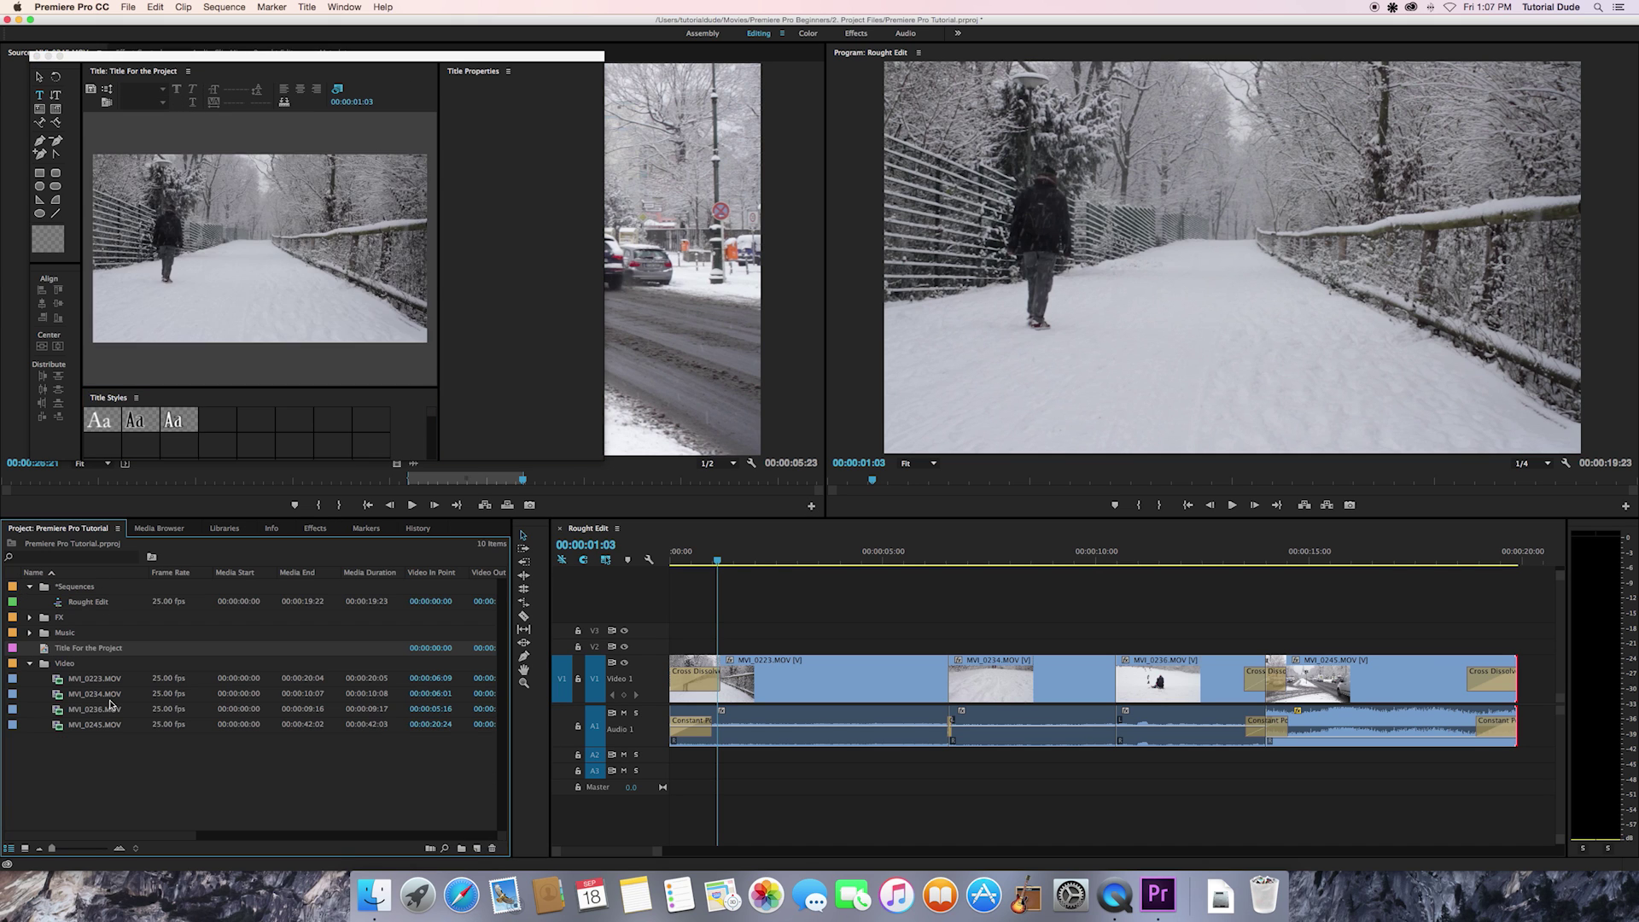
pyautogui.click(460, 848)
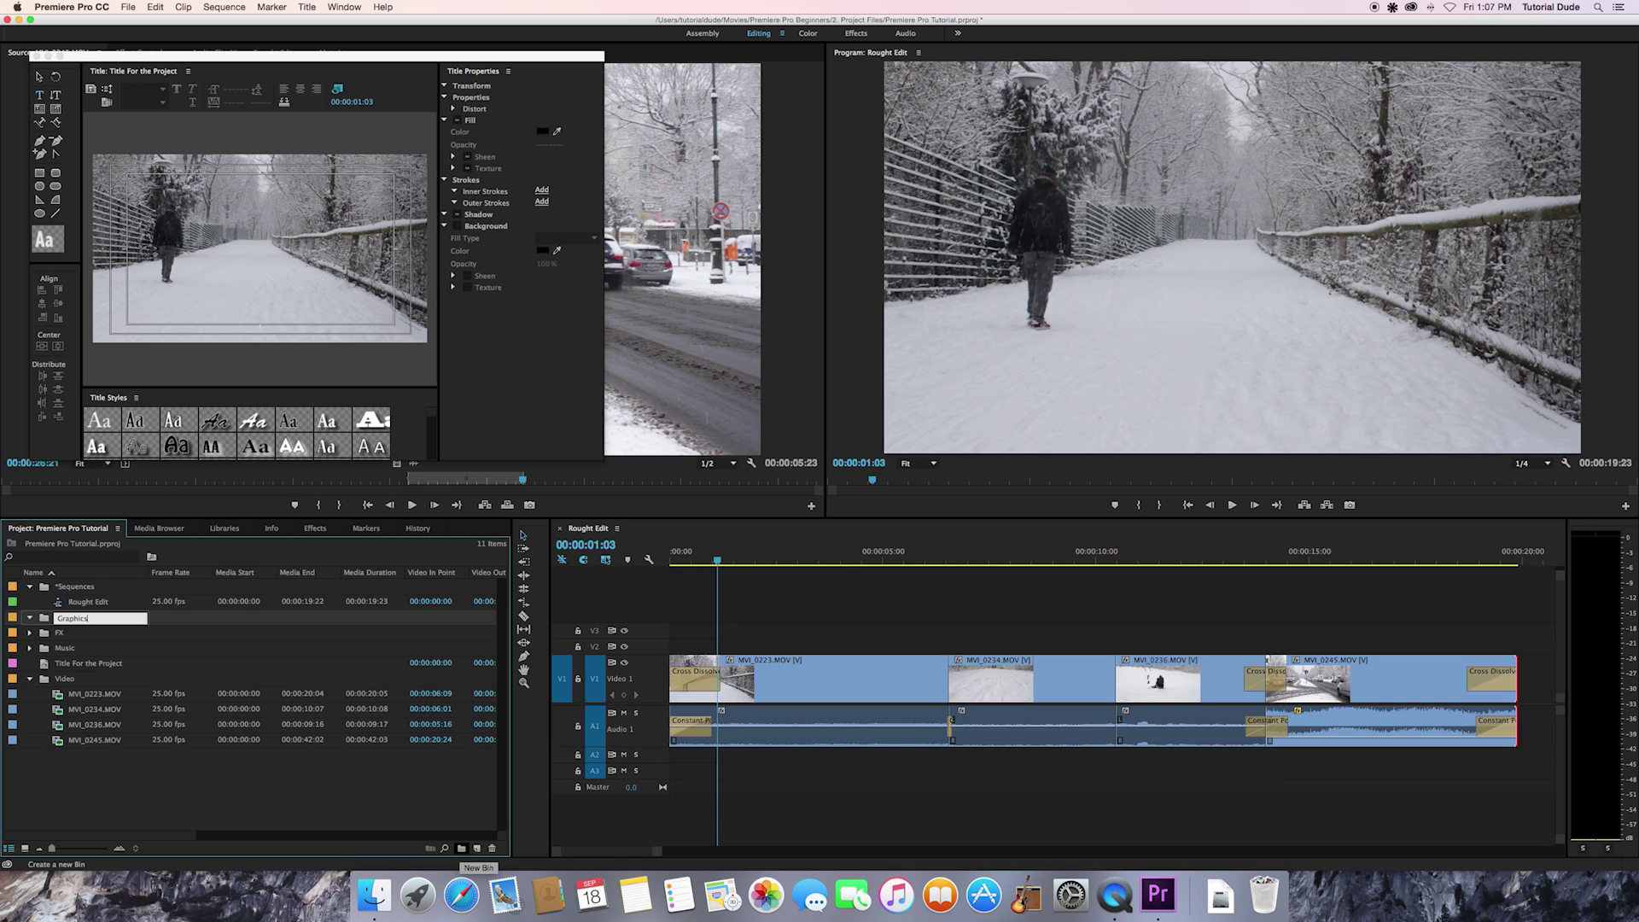
pyautogui.write('Graphics')
pyautogui.press('Return')
pyautogui.click(51, 667)
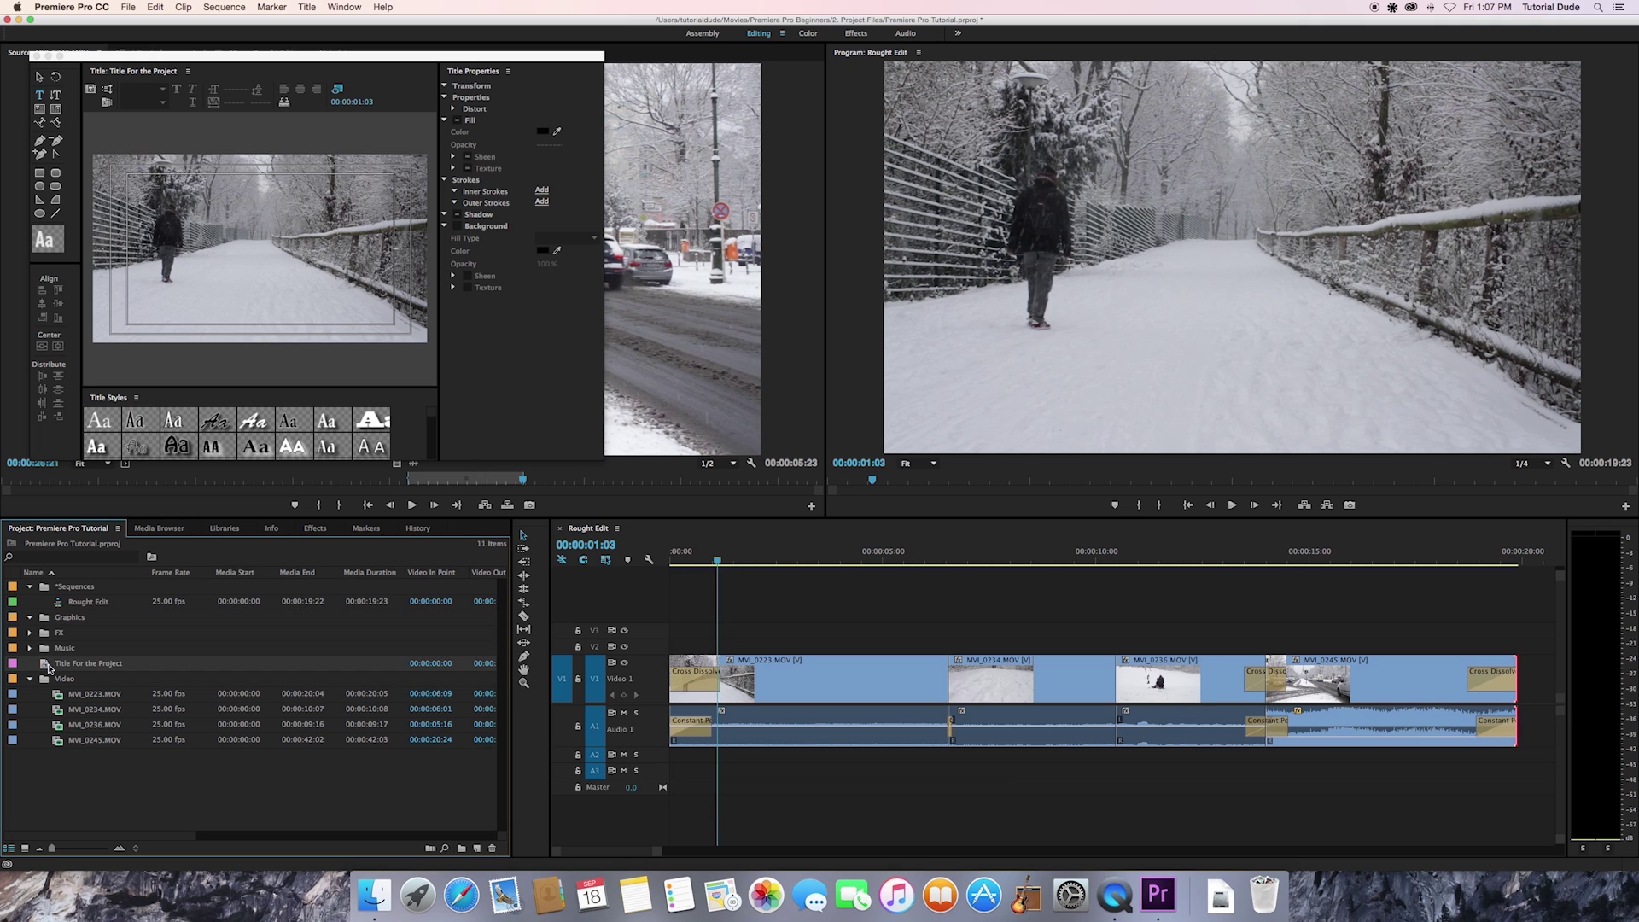
pyautogui.moveTo(49, 666); pyautogui.dragTo(72, 619)
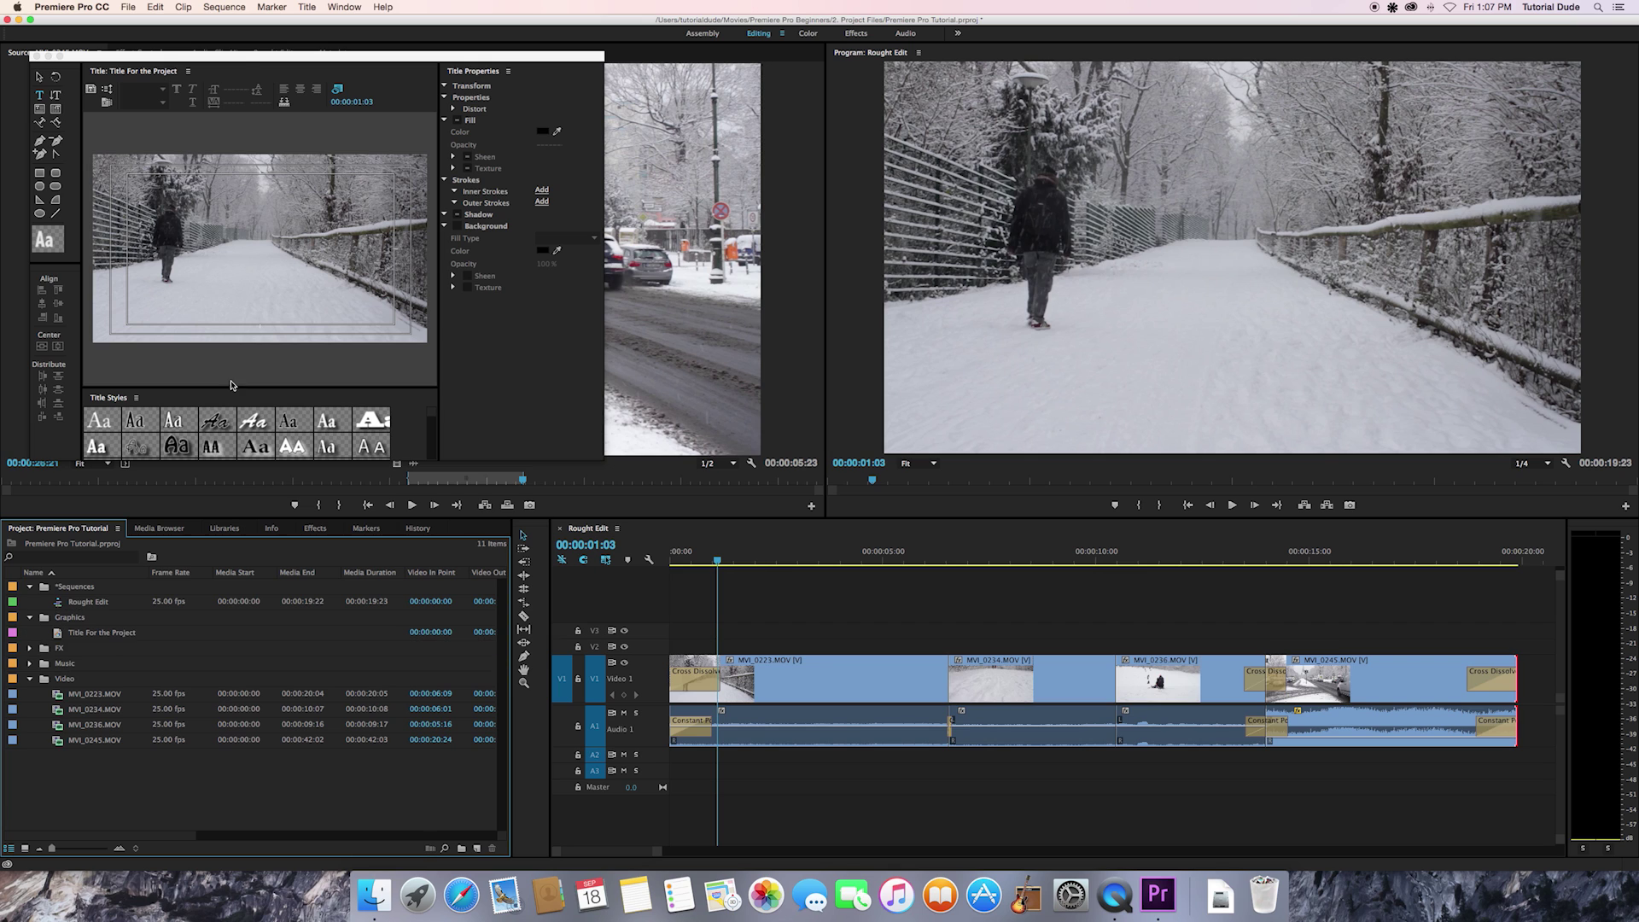
# Reposition the title window over the source monitor and set the title's background frame to 00:00:01:04
pyautogui.moveTo(240, 62); pyautogui.dragTo(437, 68)
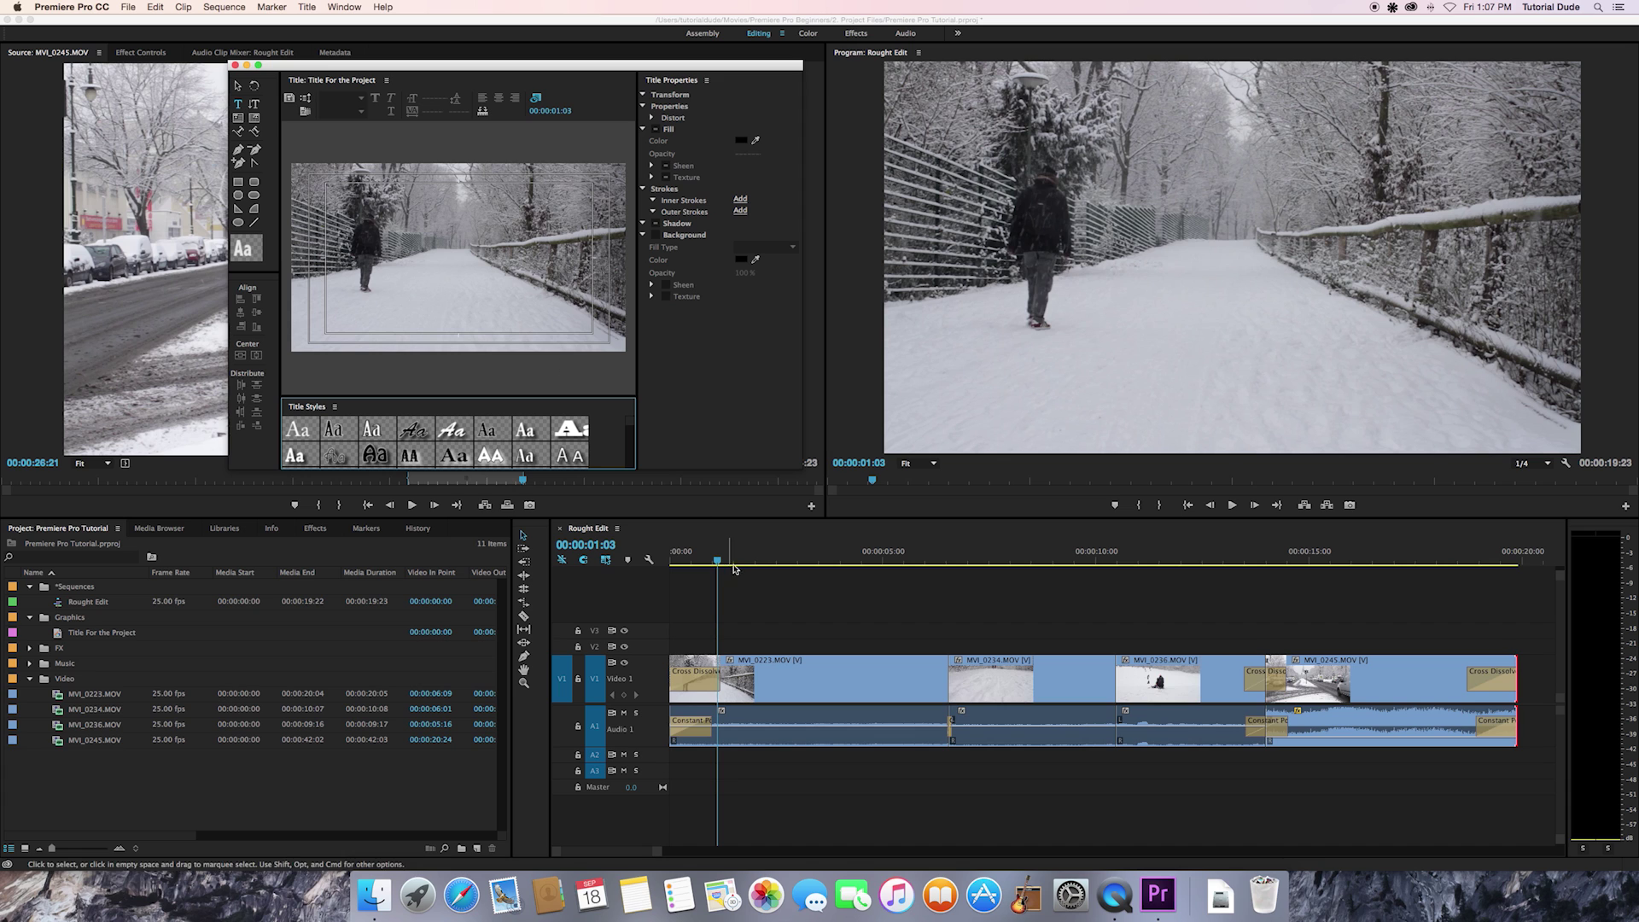
pyautogui.click(884, 551)
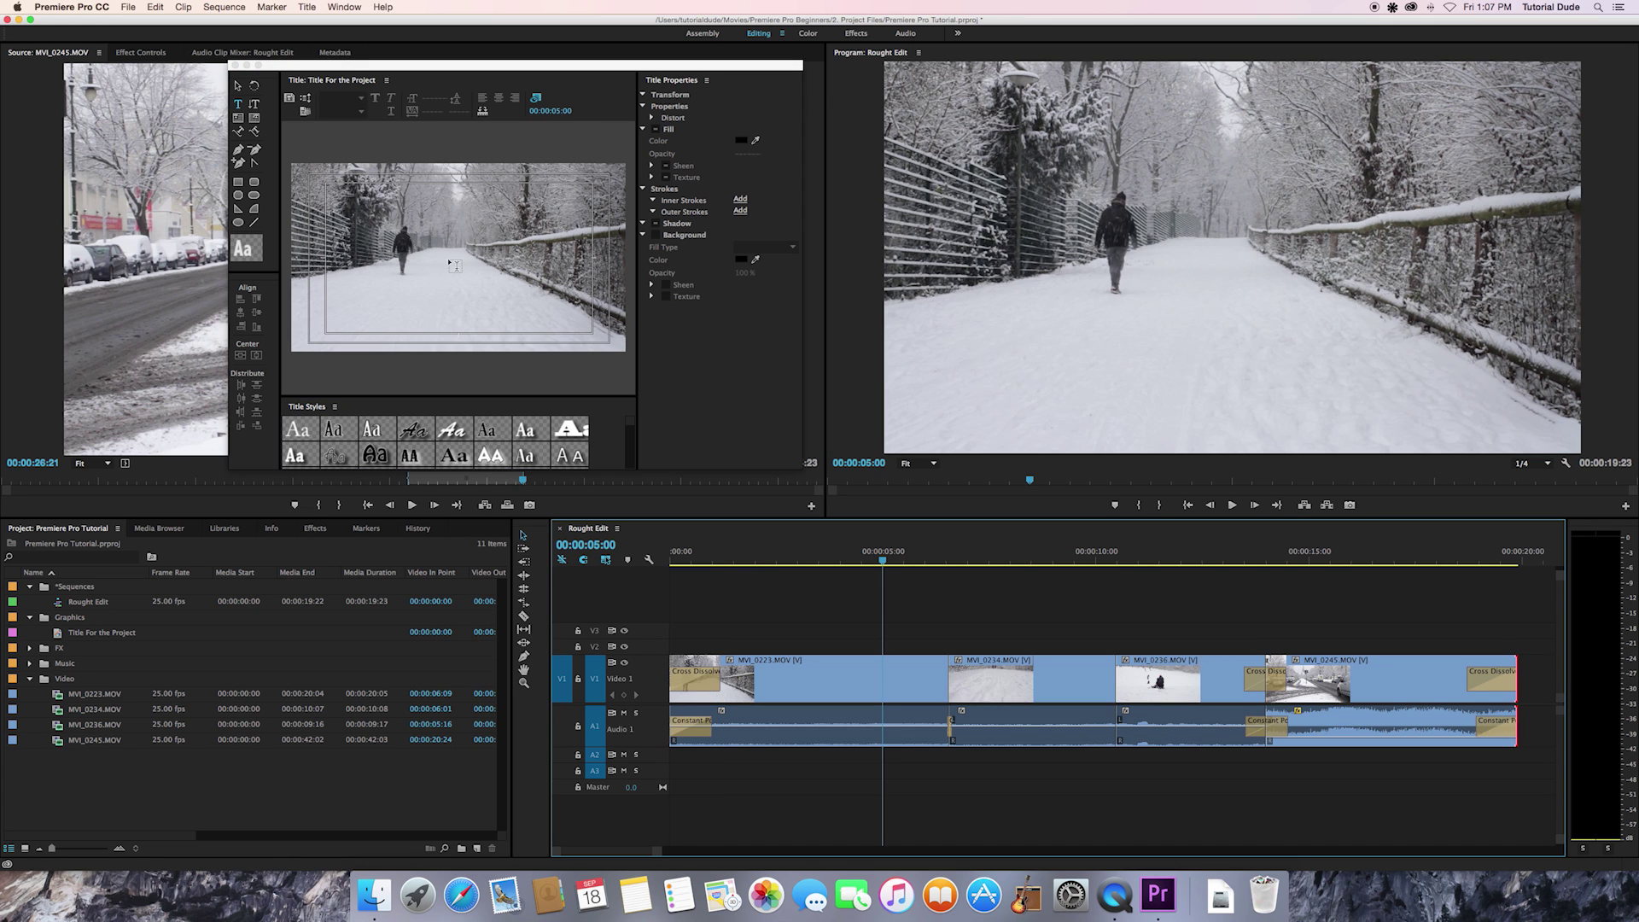
pyautogui.click(720, 552)
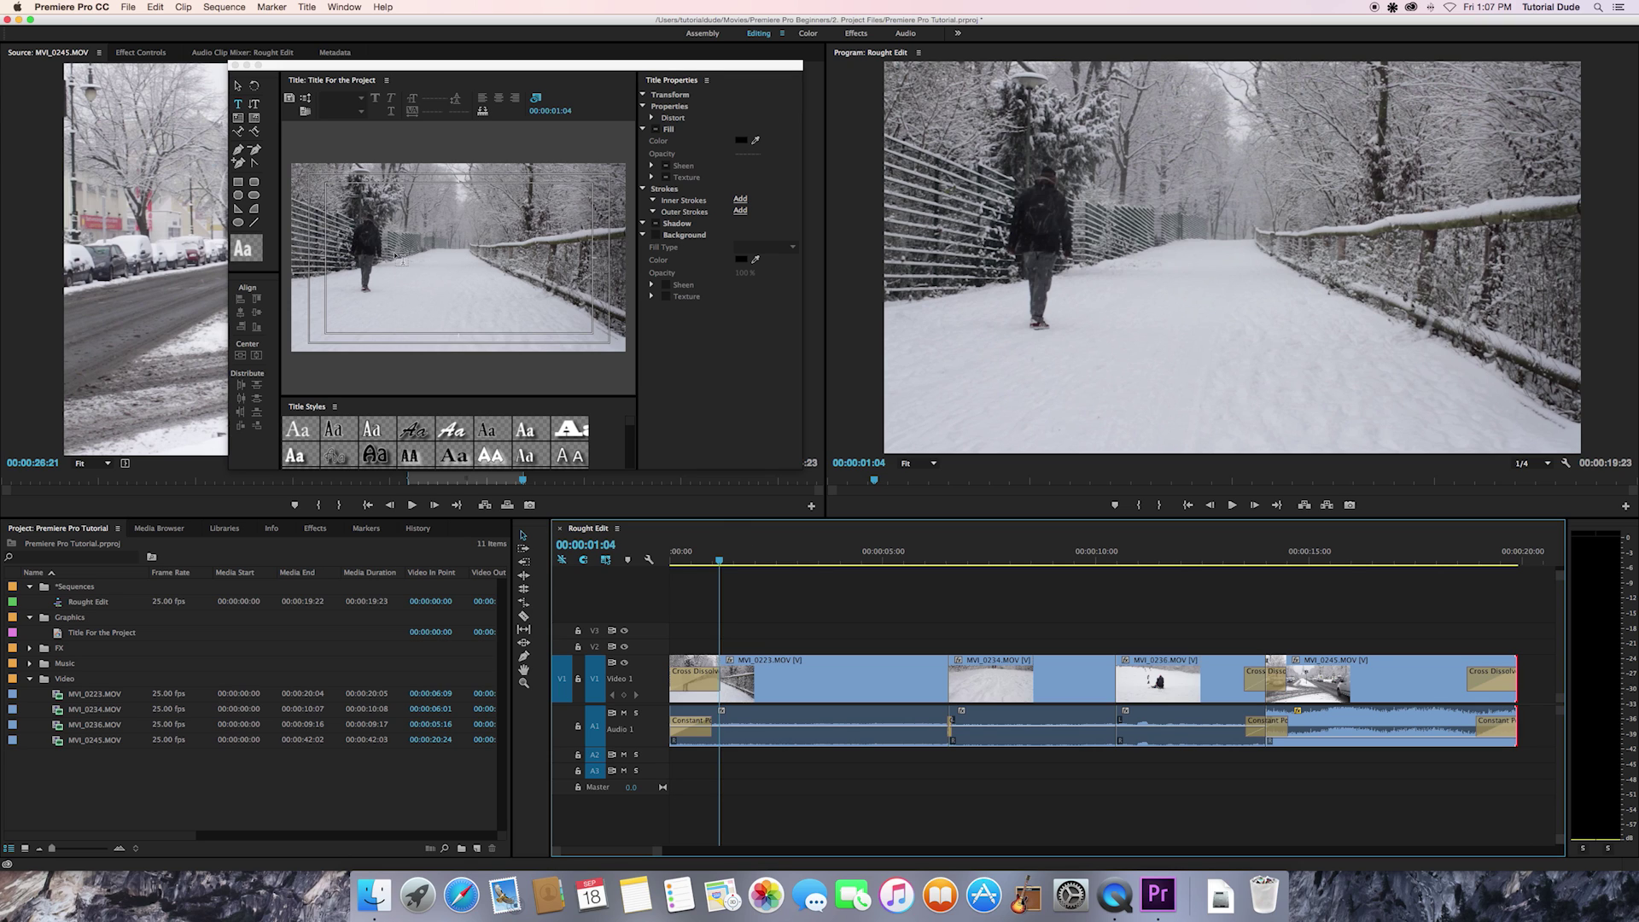
# Add the text "First Snow" near the middle of the title frame
pyautogui.click(422, 256)
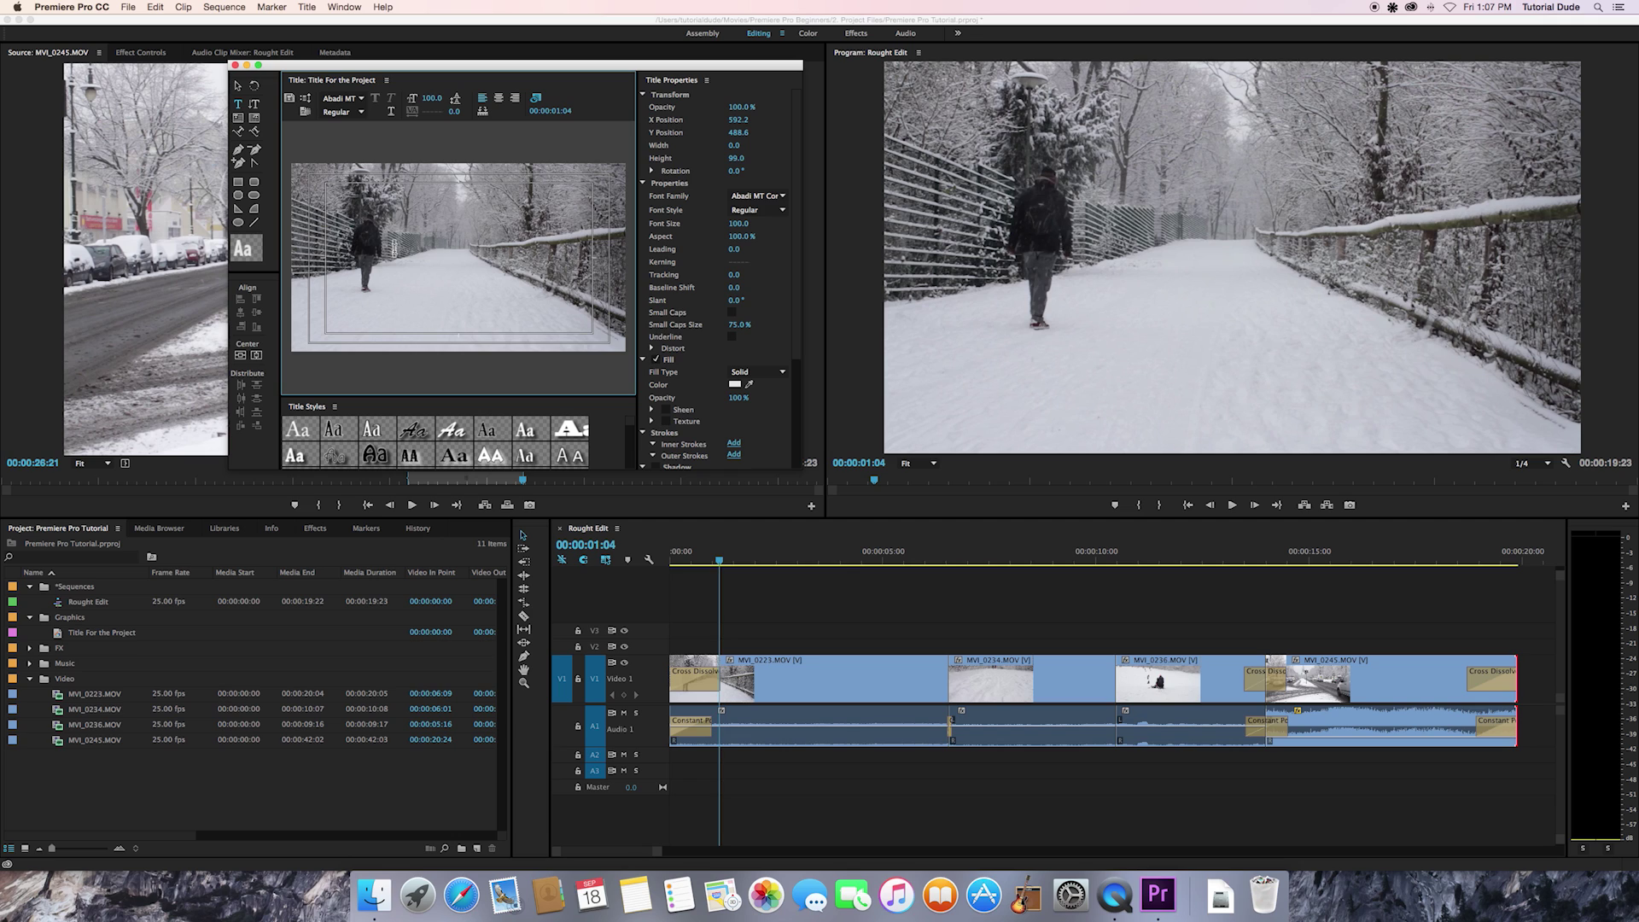
pyautogui.write('First Smpw')
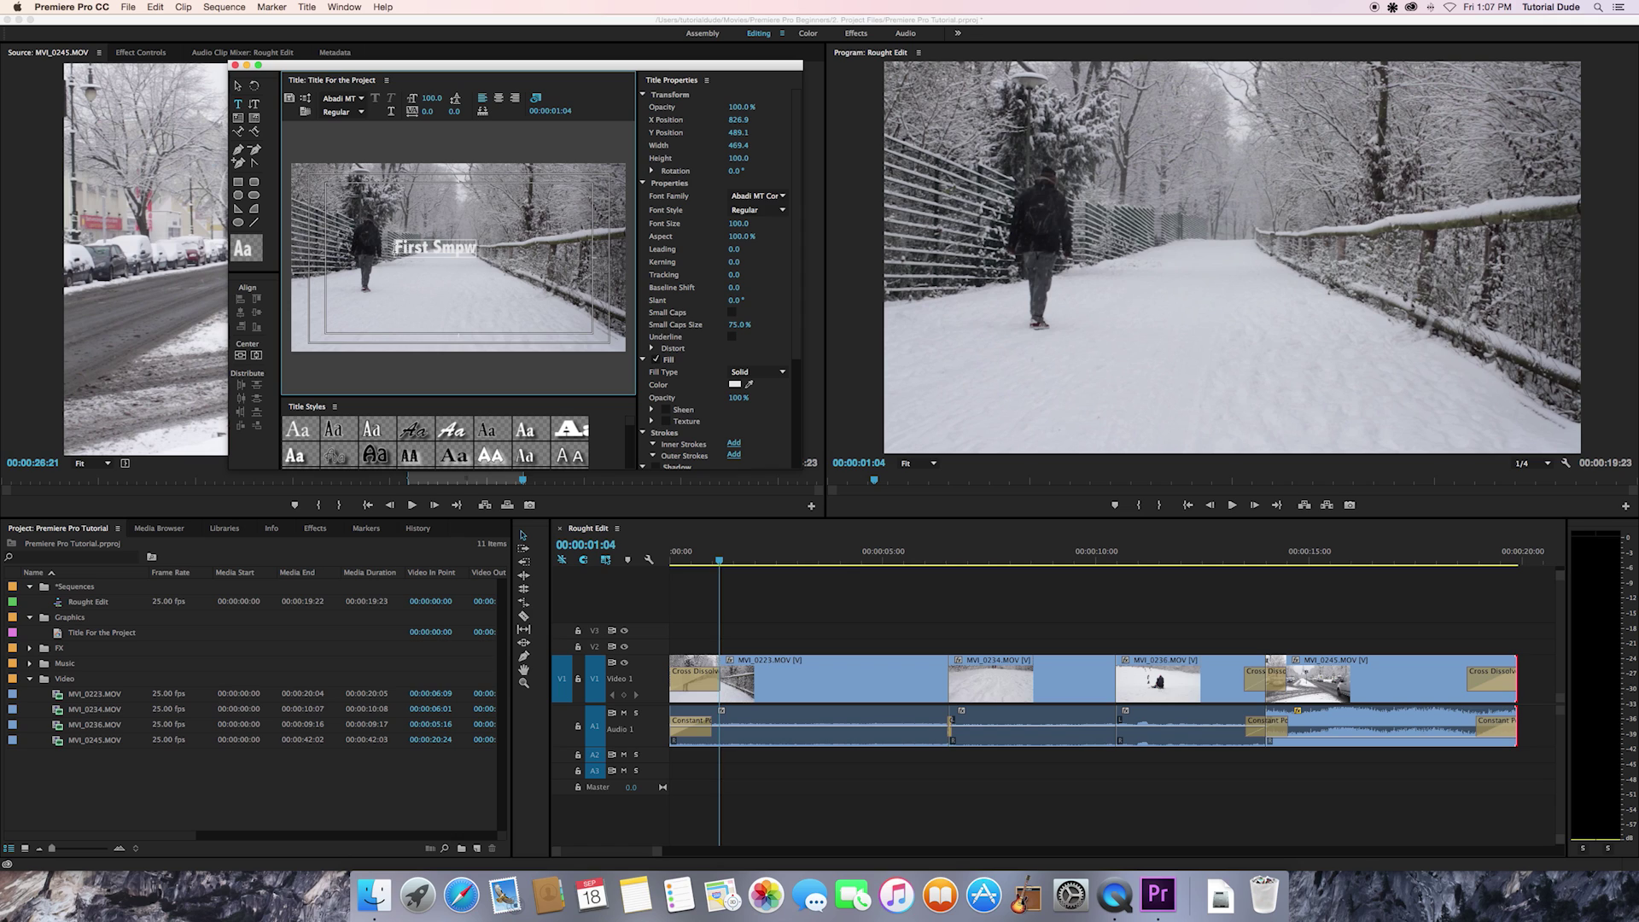
pyautogui.press('BackSpace')
pyautogui.press('BackSpace')
pyautogui.press('BackSpace')
pyautogui.write('now')
pyautogui.click(237, 85)
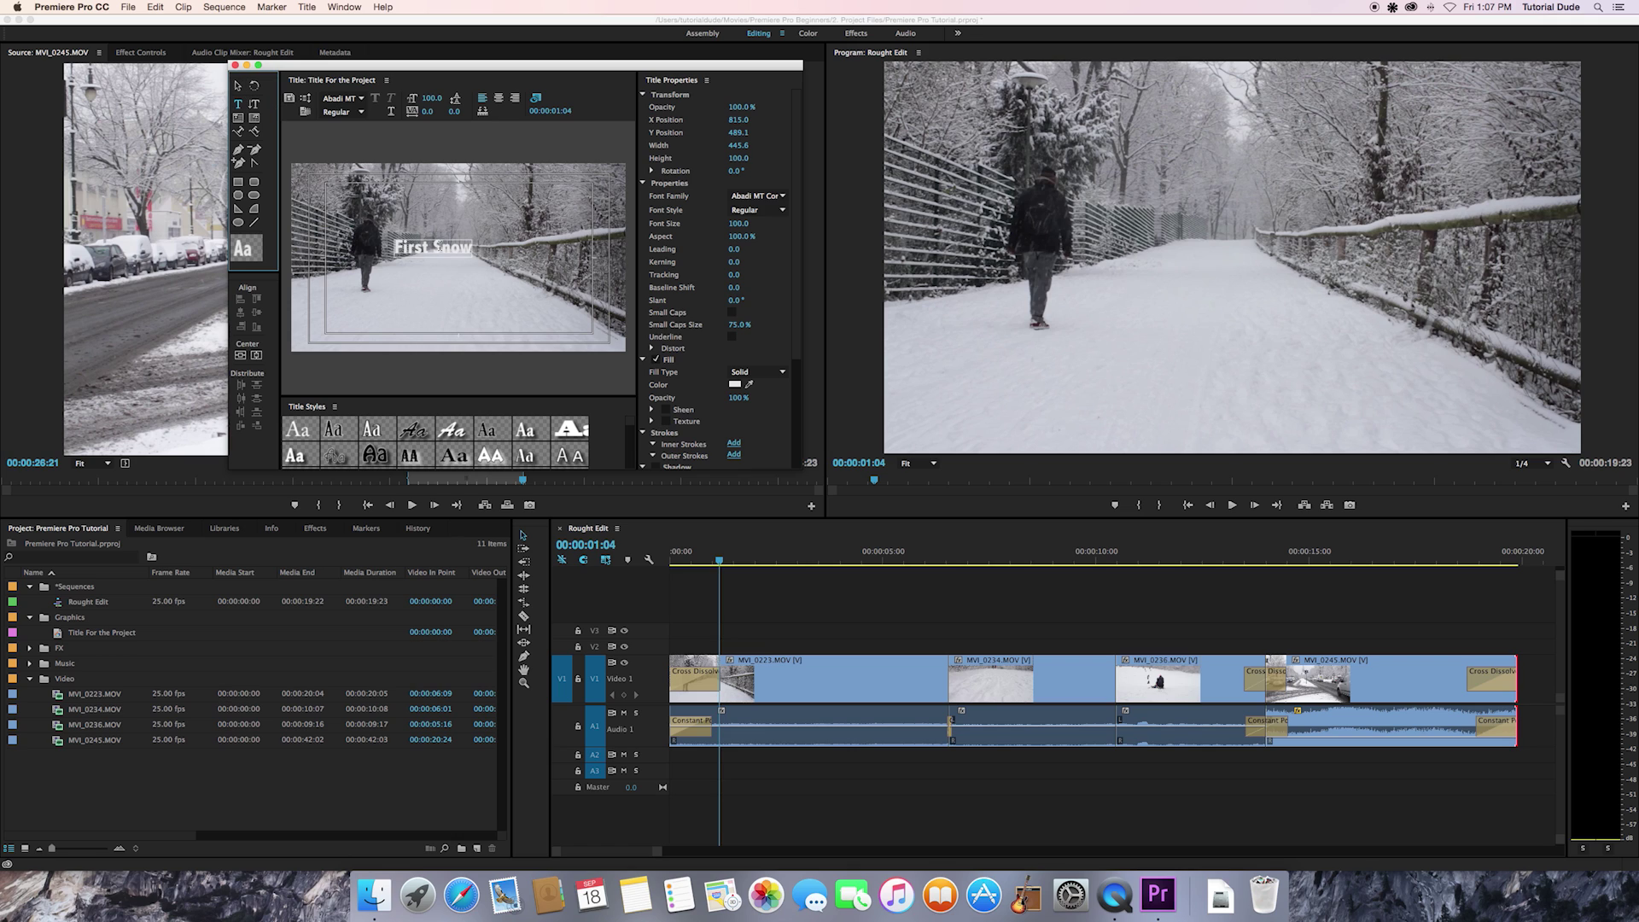
# Restore the missing ending "ow" so the title text reads "First Snow", and return to the Selection tool
pyautogui.click(239, 89)
pyautogui.click(474, 258)
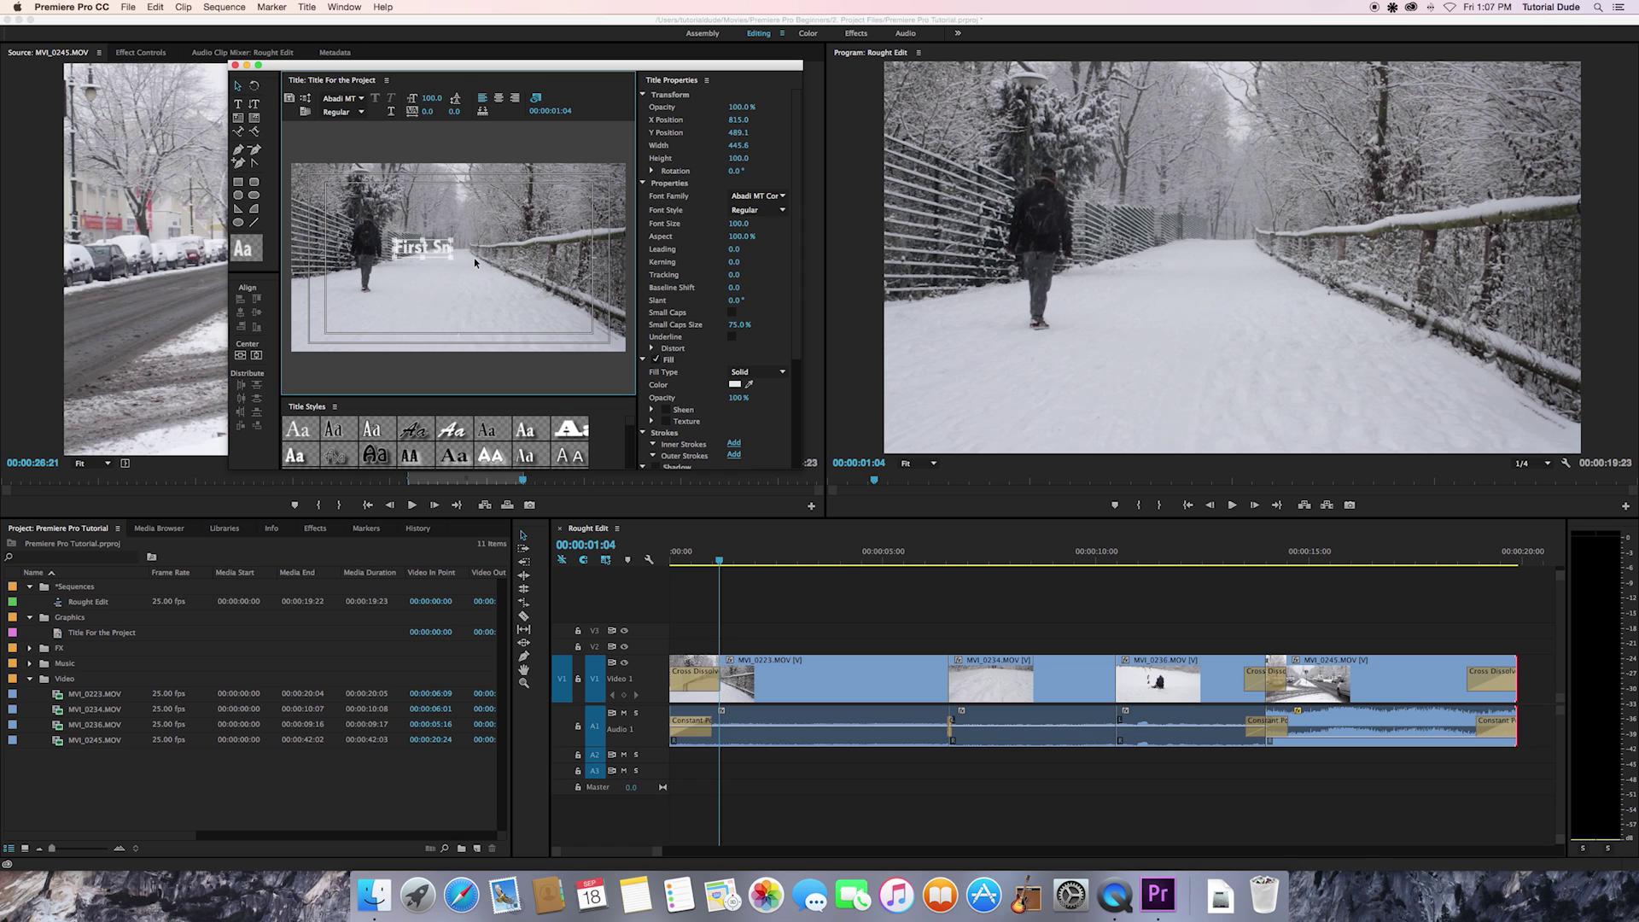
pyautogui.click(447, 254)
pyautogui.click(446, 249)
pyautogui.write('ow')
pyautogui.press('Return')
pyautogui.click(238, 86)
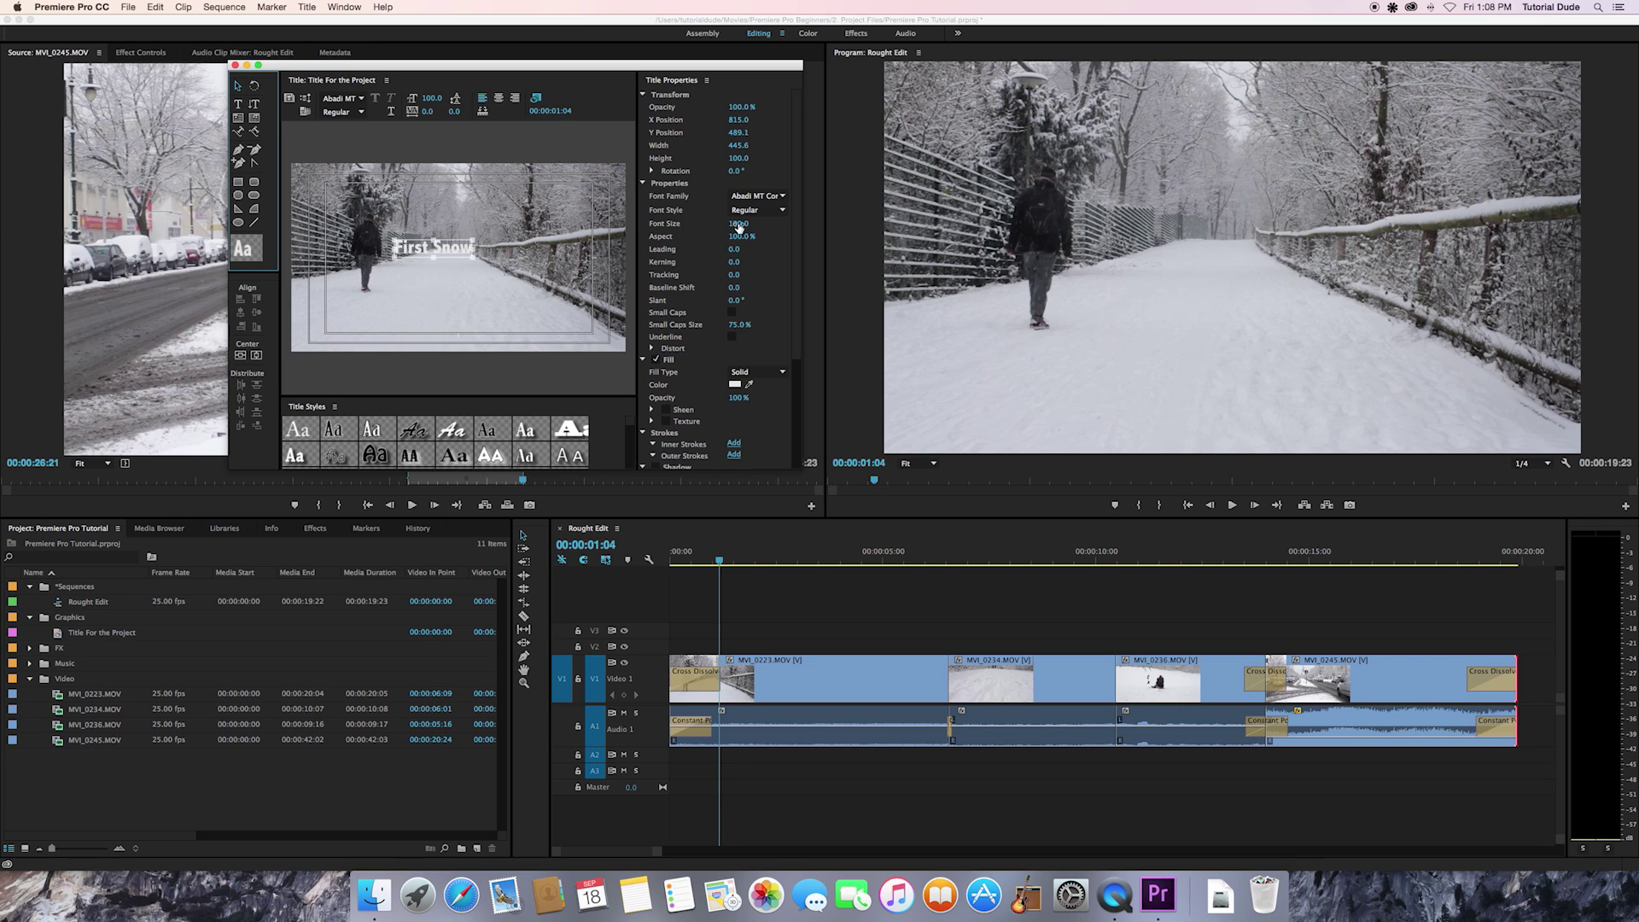
# Enlarge the "First Snow" text to a font size of about 410 and an aspect of about 75%, positioned just below the frame's middle
pyautogui.moveTo(737, 224); pyautogui.dragTo(822, 224)
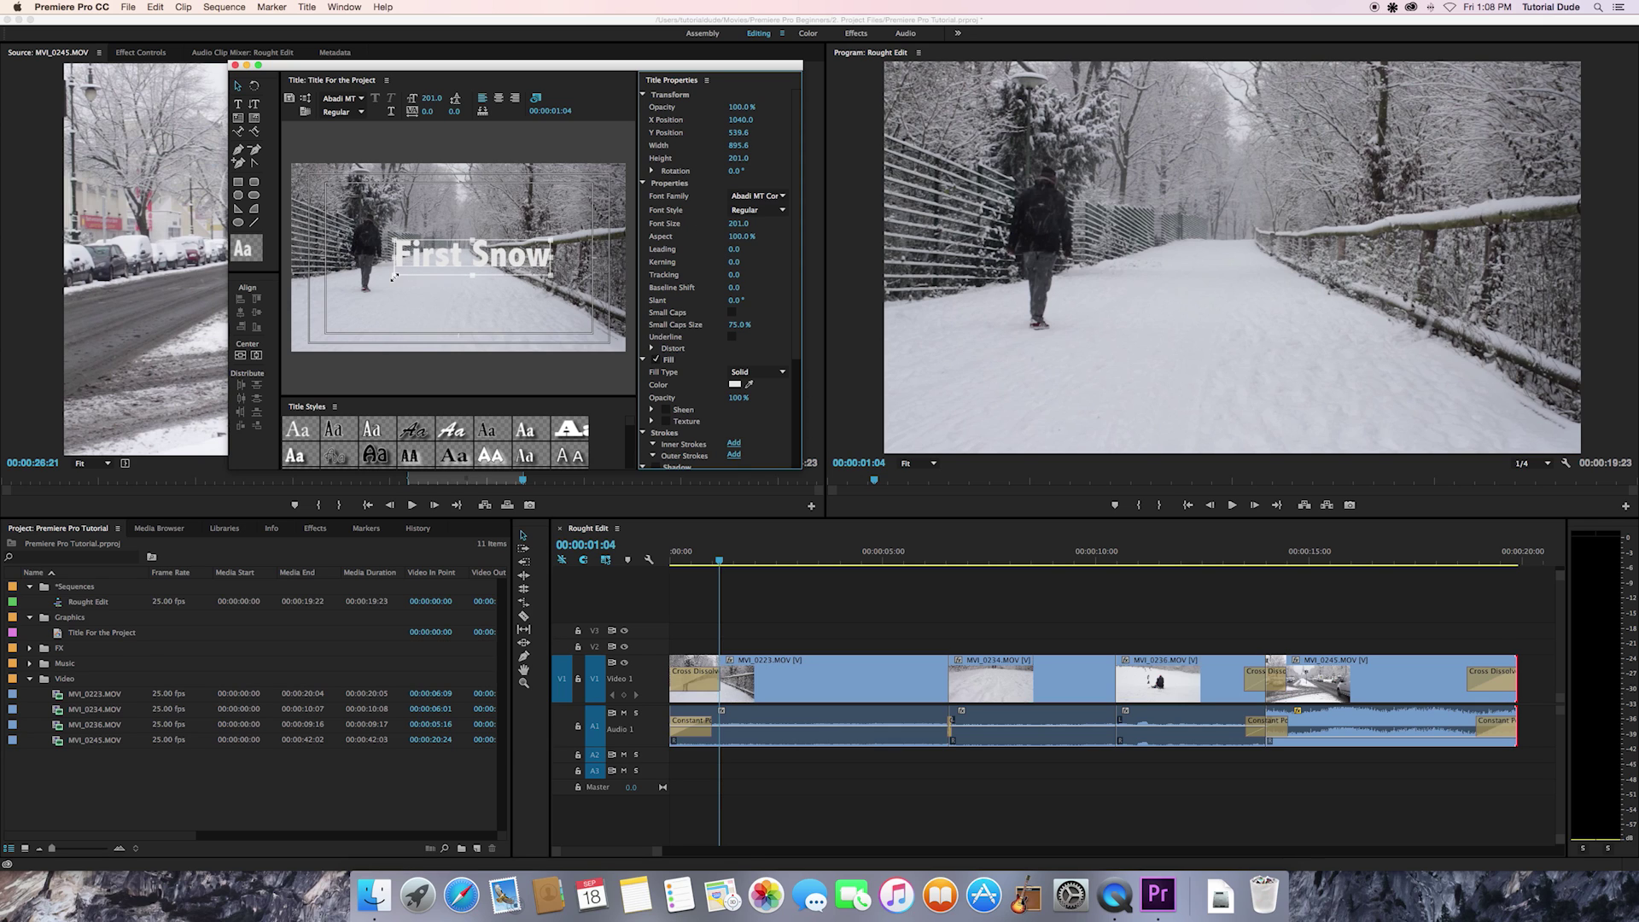
pyautogui.moveTo(394, 275); pyautogui.dragTo(365, 286)
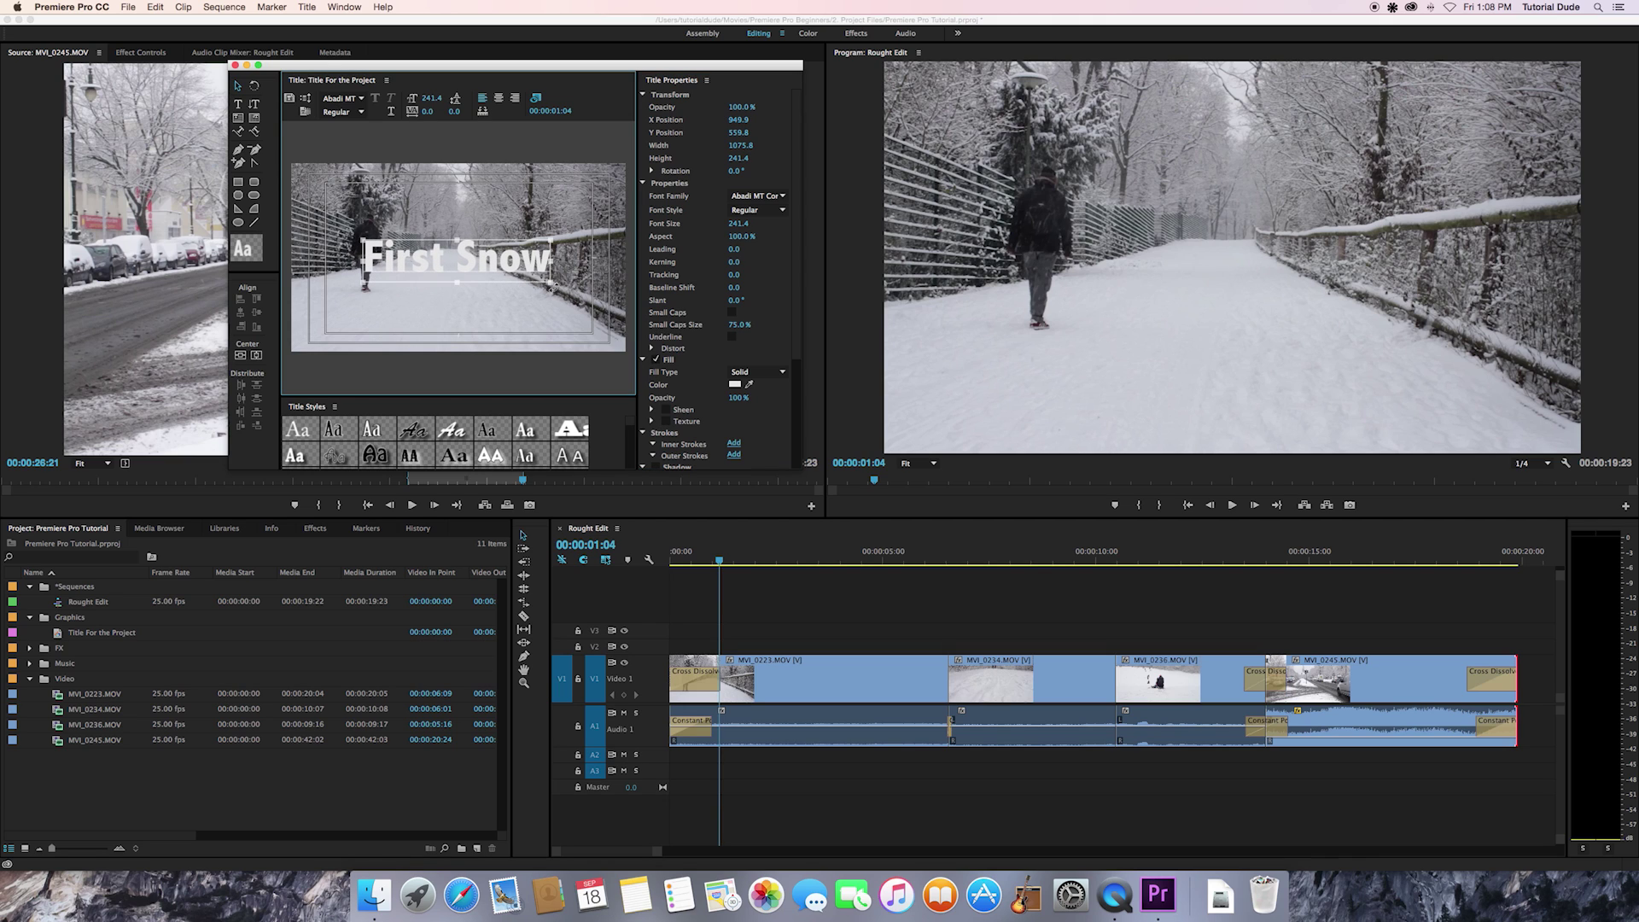
pyautogui.moveTo(550, 286)
pyautogui.mouseDown()
pyautogui.moveTo(560, 323)
pyautogui.moveTo(560, 287)
pyautogui.mouseUp()
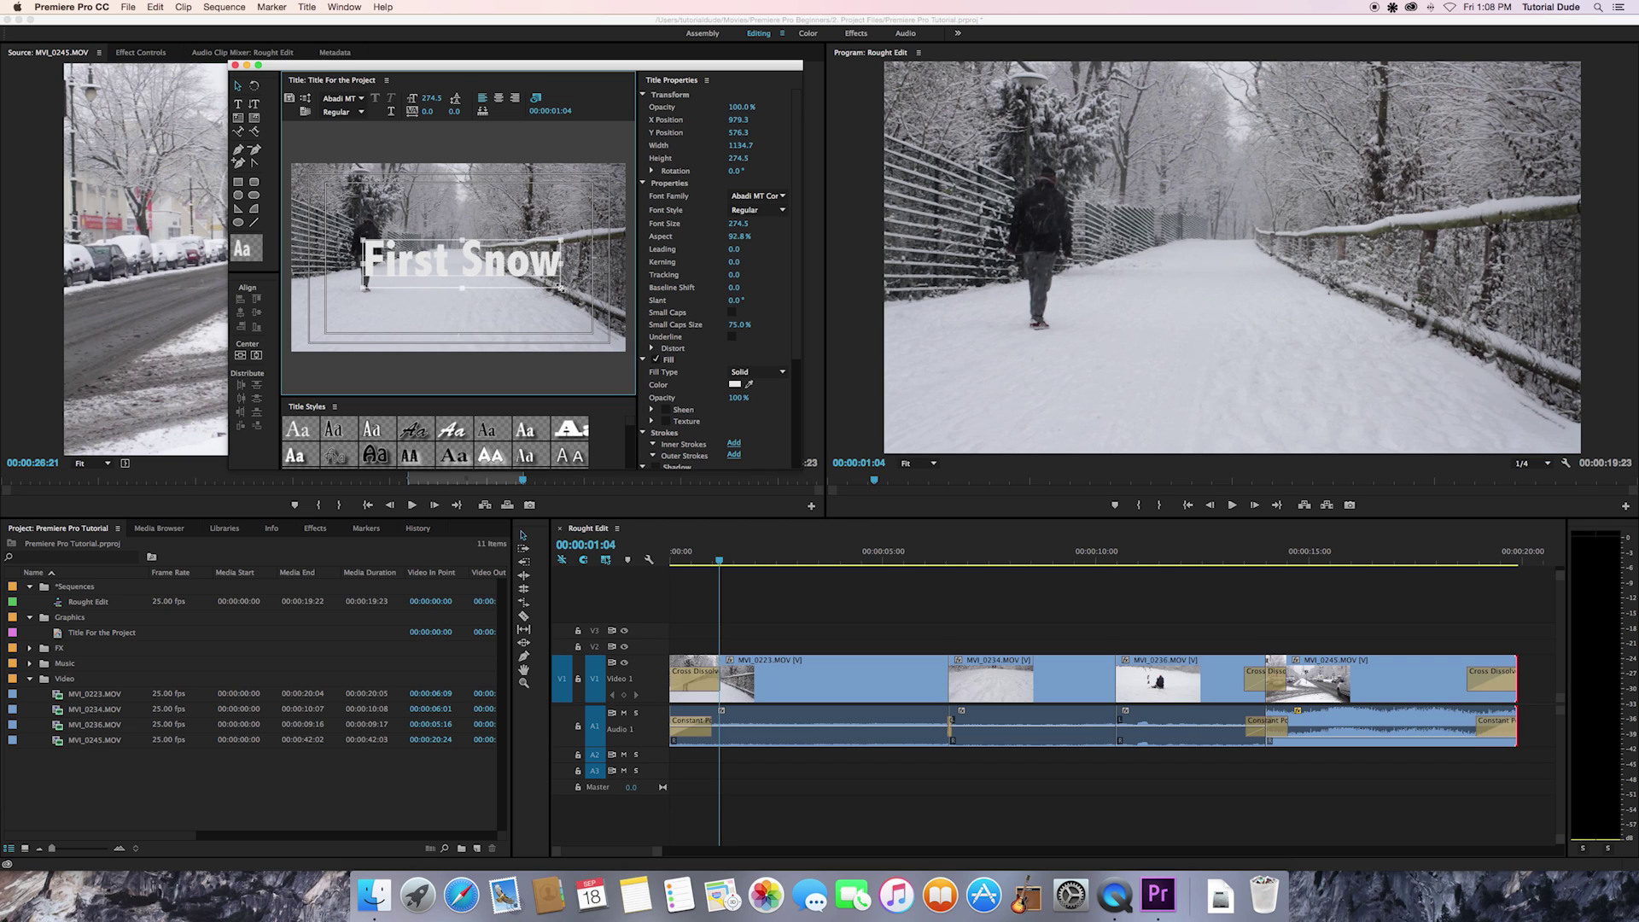
pyautogui.press('super+z')
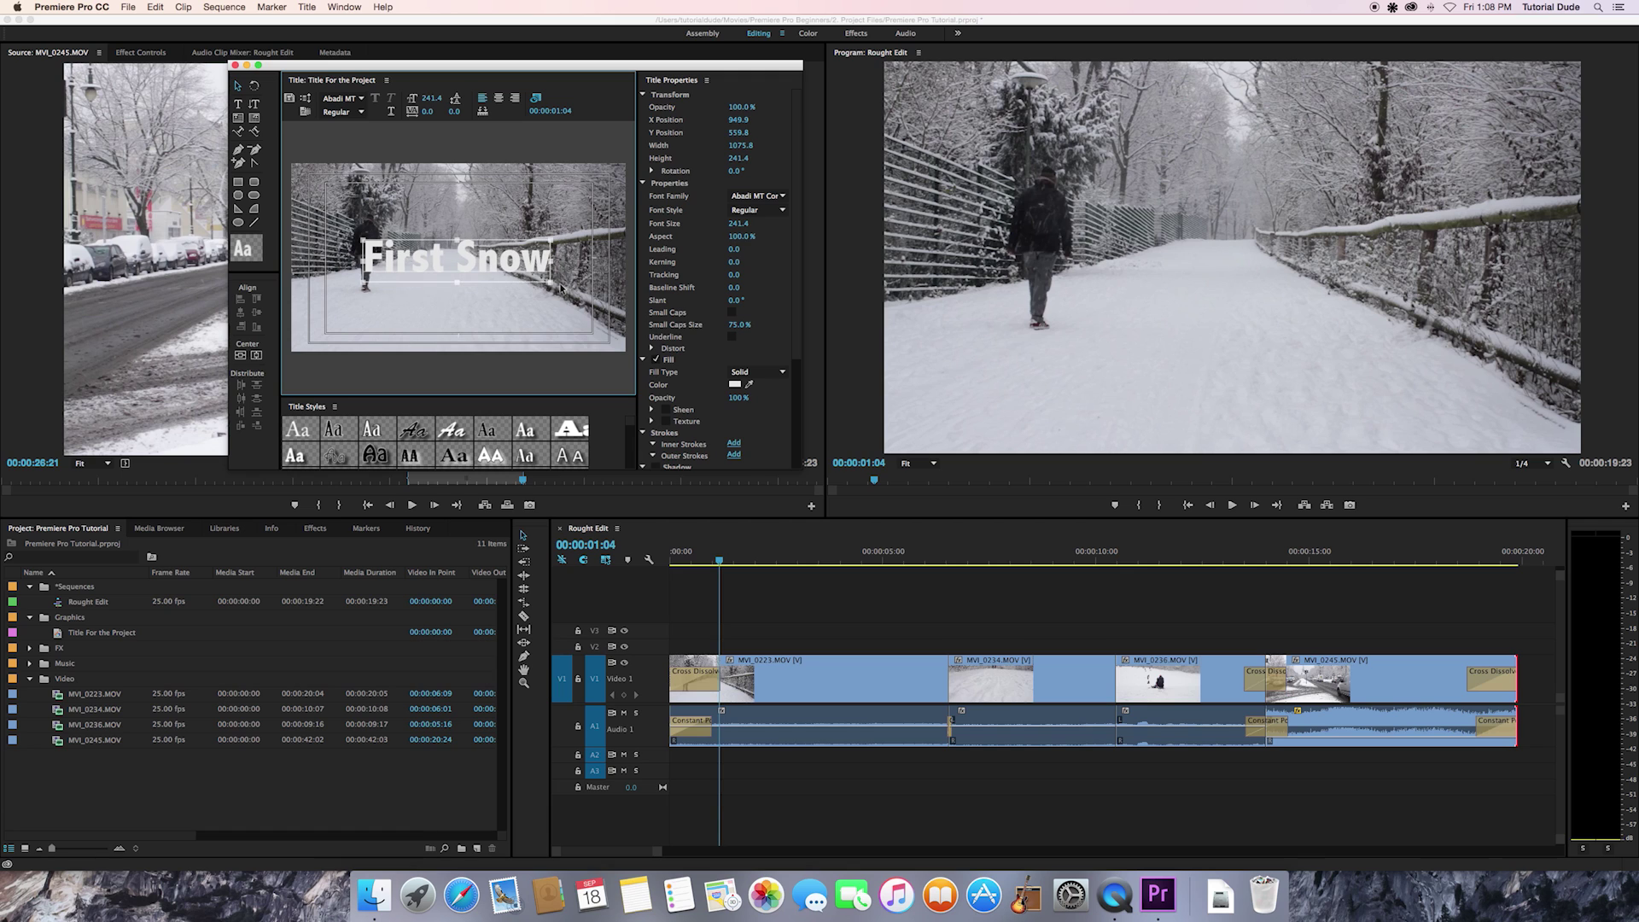
pyautogui.moveTo(552, 283)
pyautogui.mouseDown()
pyautogui.moveTo(598, 309)
pyautogui.moveTo(512, 290)
pyautogui.moveTo(535, 288)
pyautogui.mouseUp()
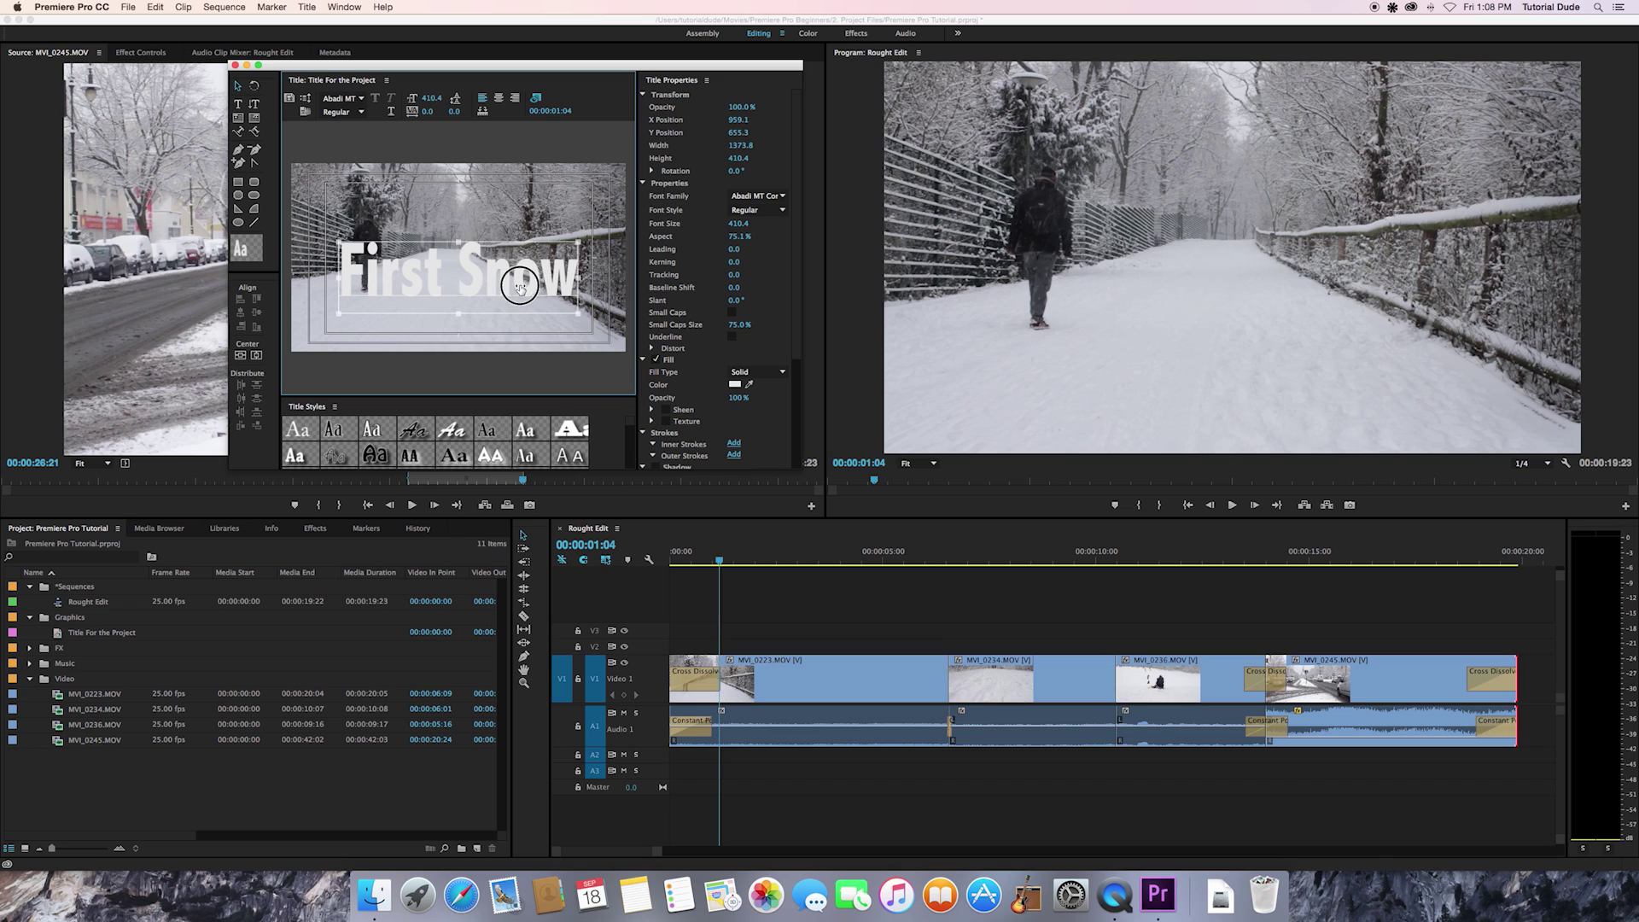
pyautogui.moveTo(517, 291); pyautogui.dragTo(512, 293)
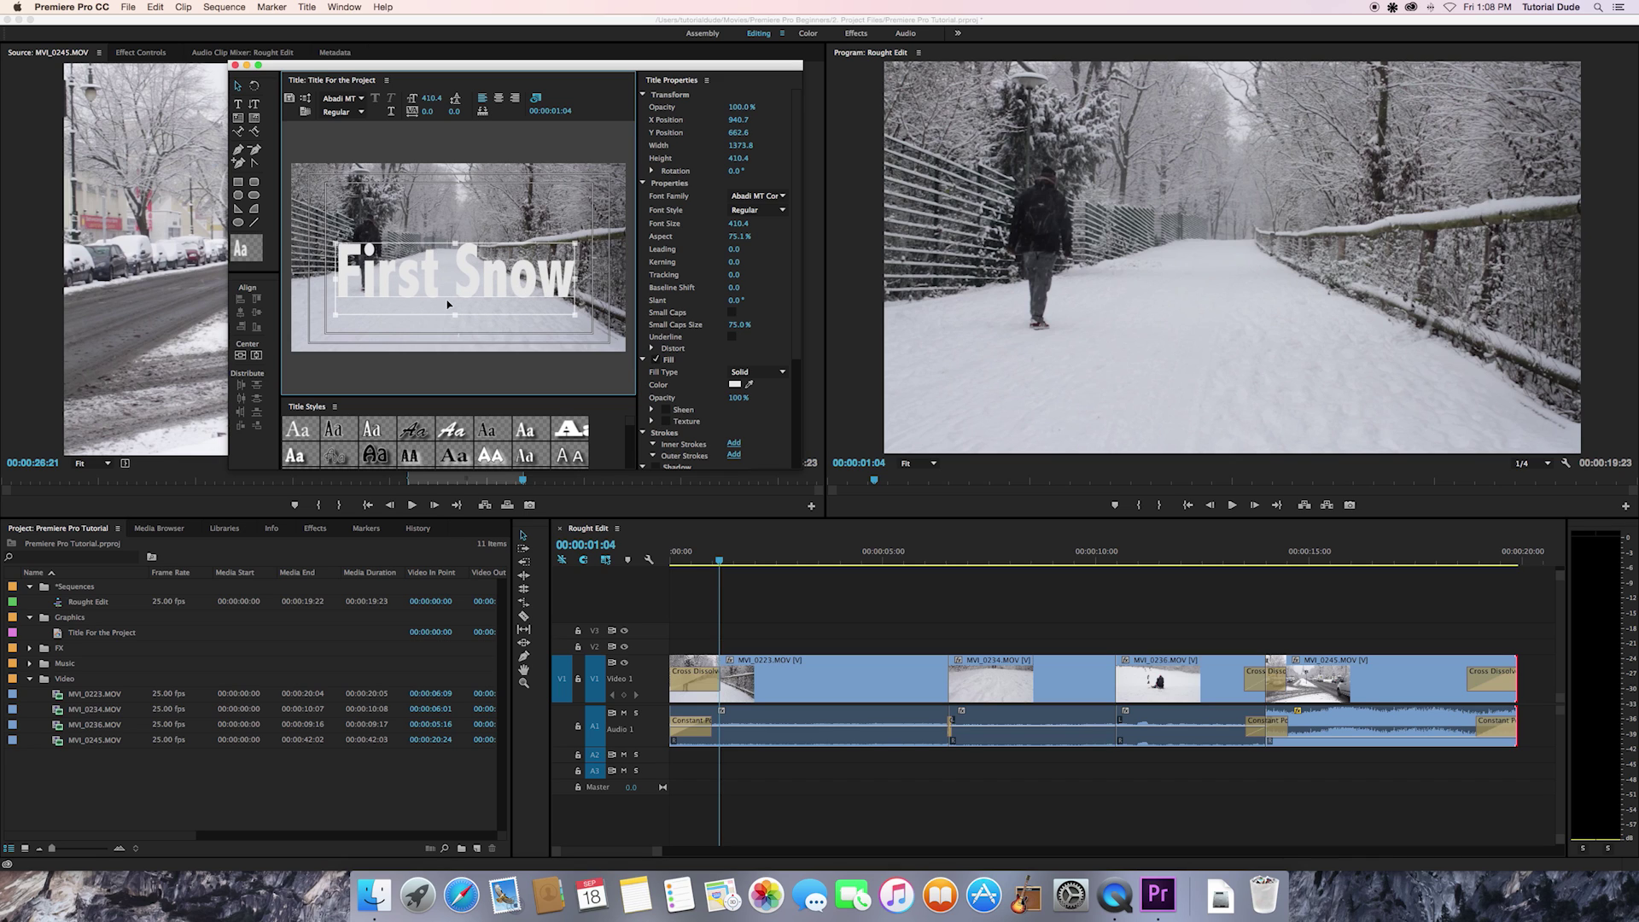
# Try a black (000000) fill on the "First Snow" text
pyautogui.click(736, 385)
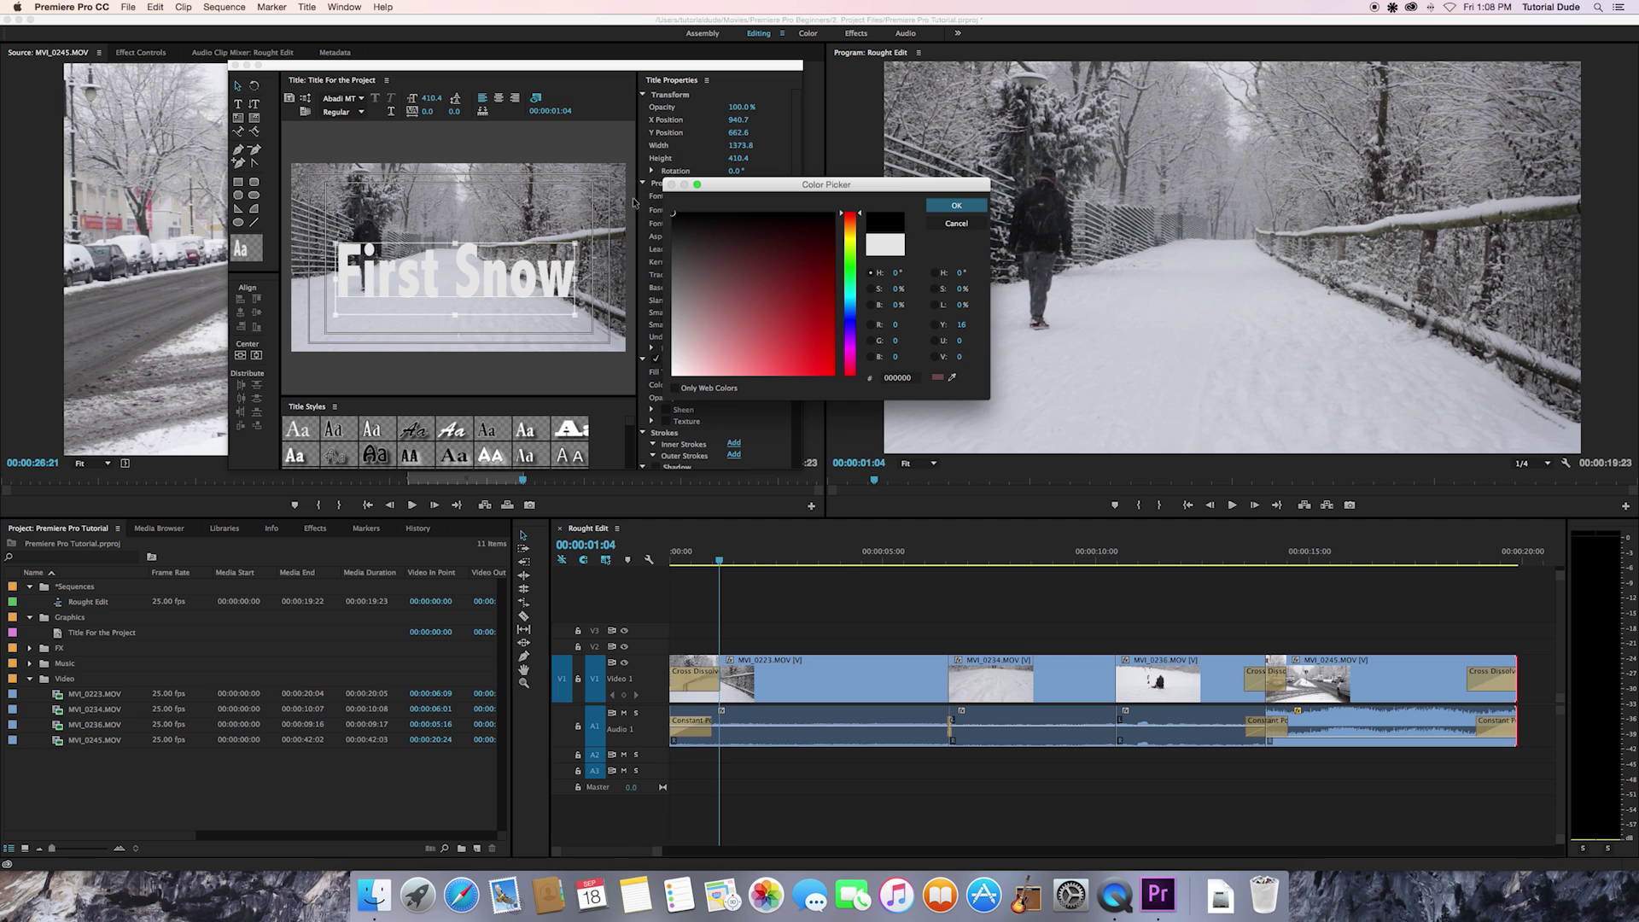
pyautogui.click(945, 209)
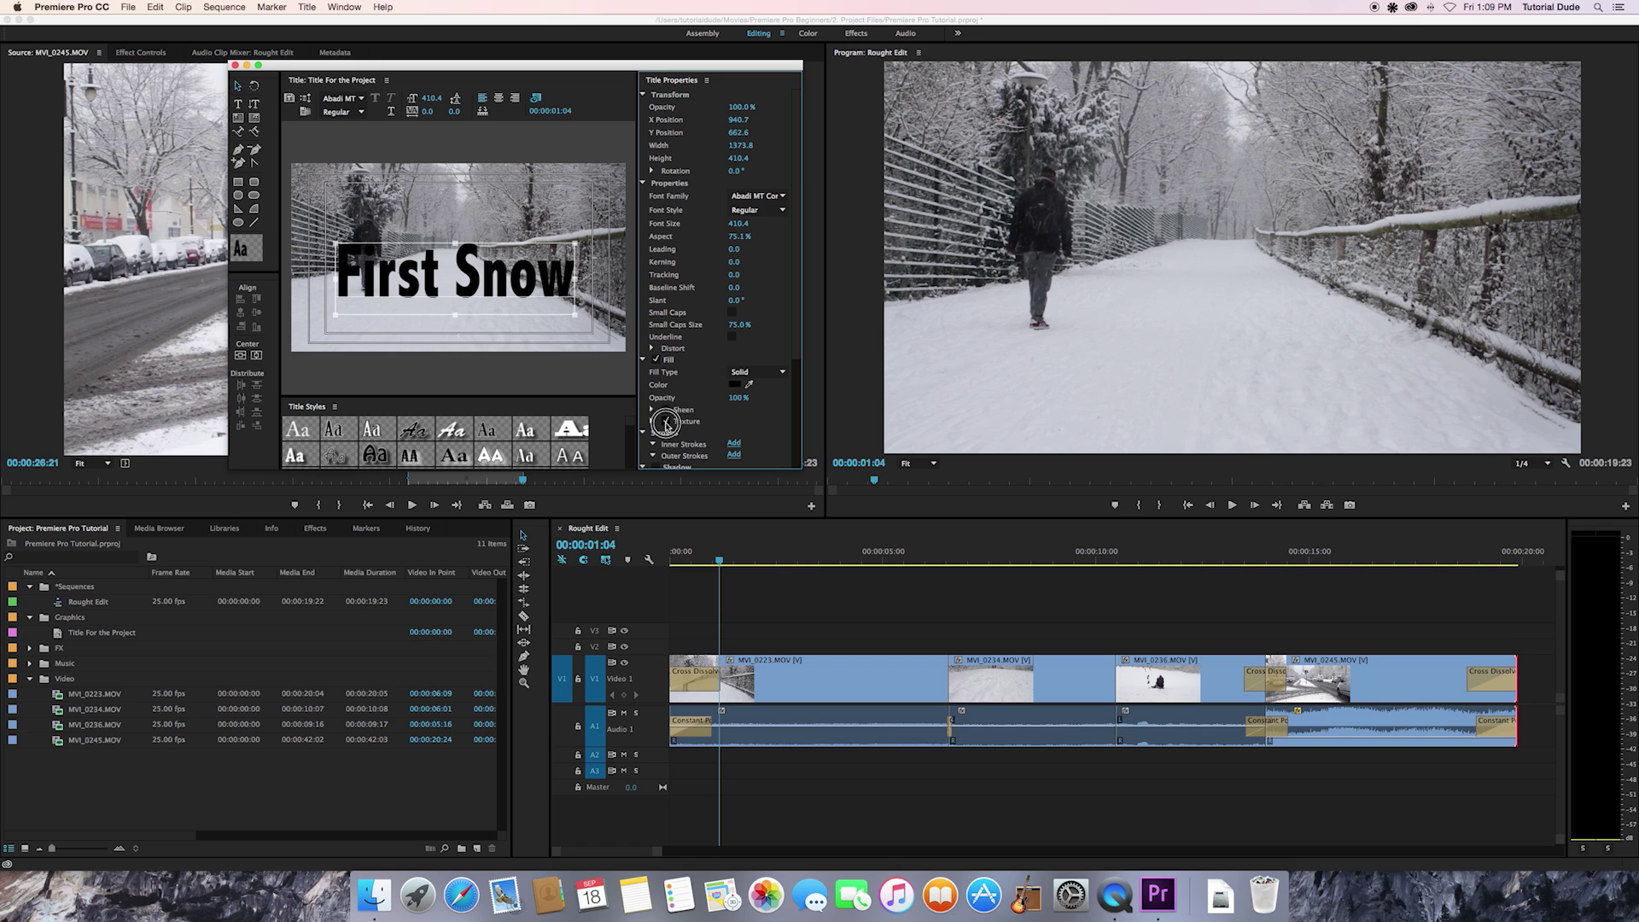
pyautogui.scroll(-1, 679, 367)
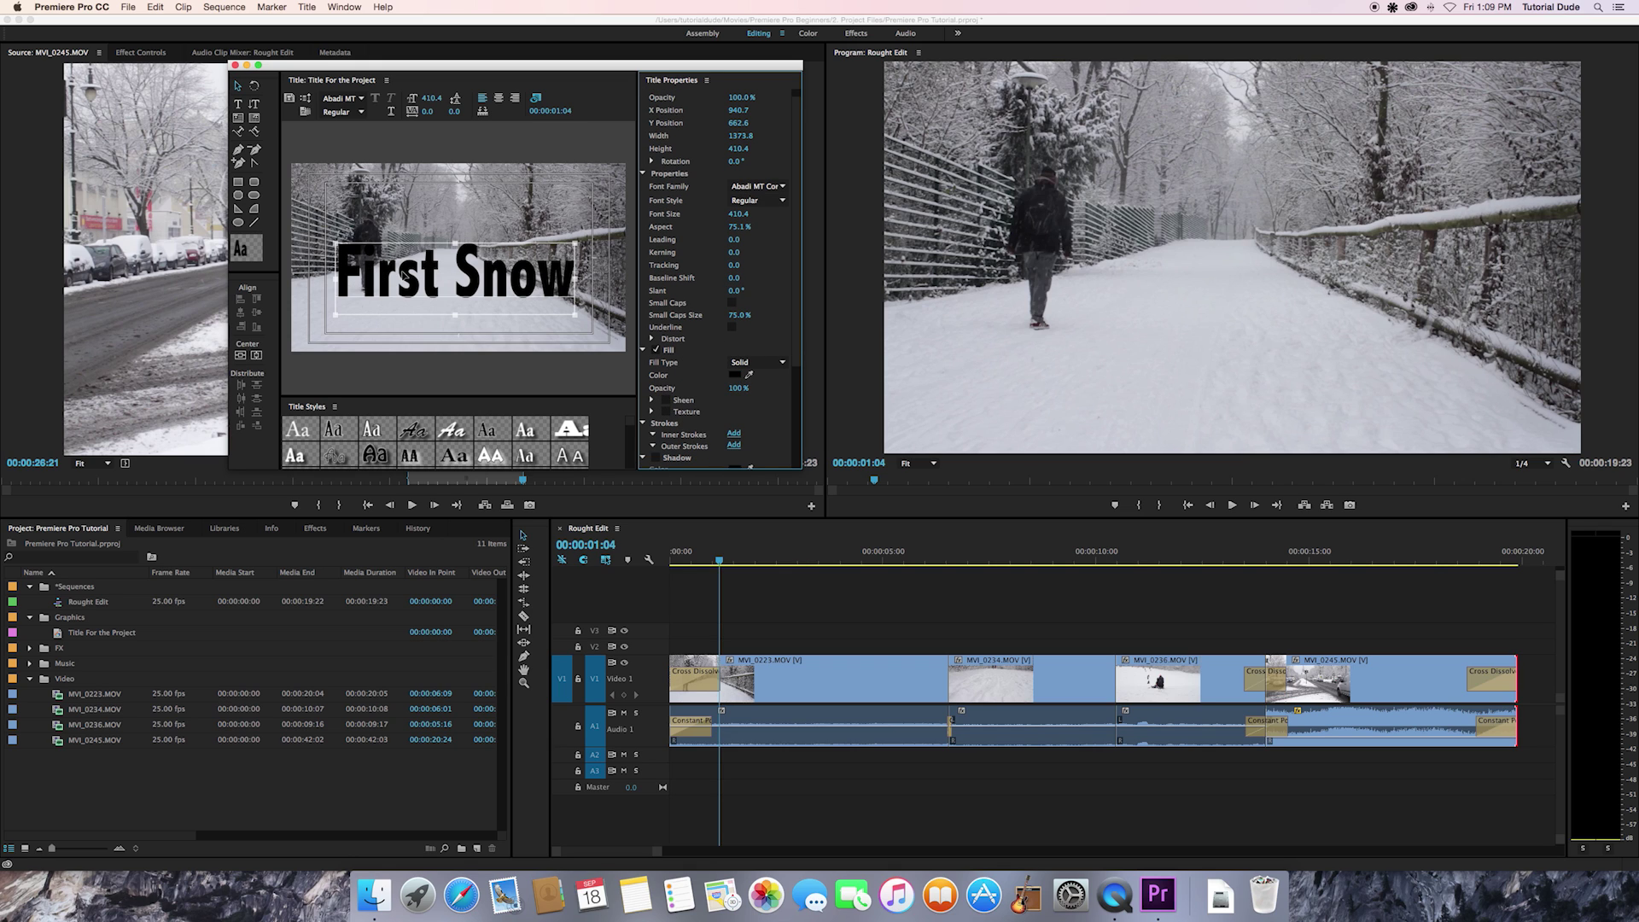
pyautogui.scroll(1, 736, 379)
# Set the "First Snow" text's fill color to pure white (FFFFFF), keeping the Solid fill type
pyautogui.click(735, 375)
pyautogui.click(715, 354)
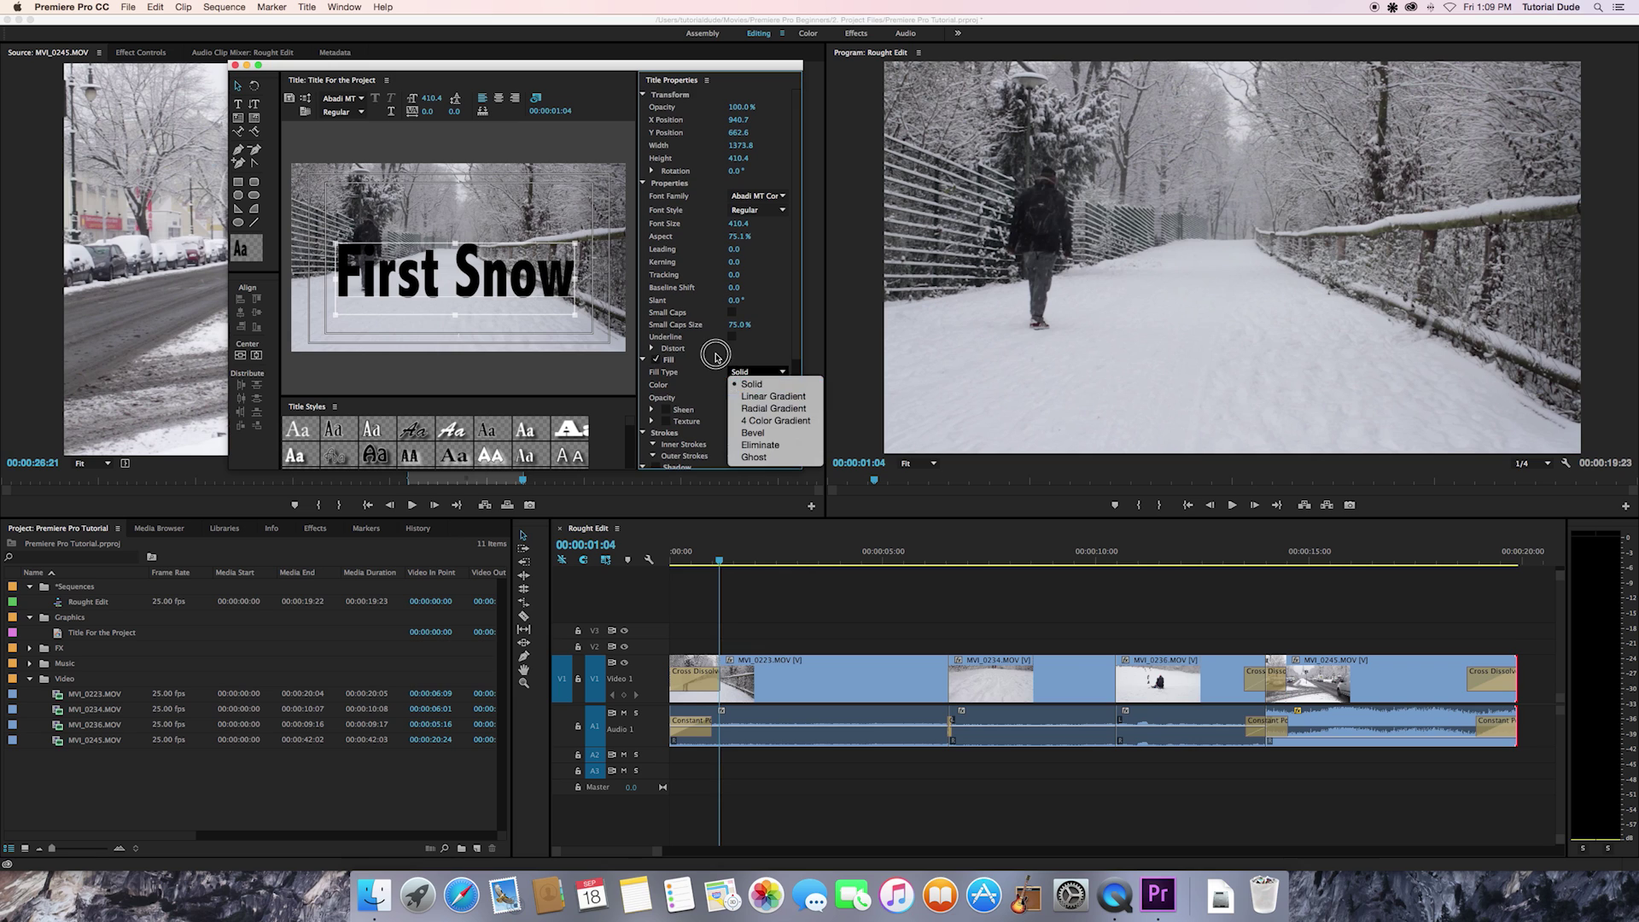
pyautogui.click(735, 386)
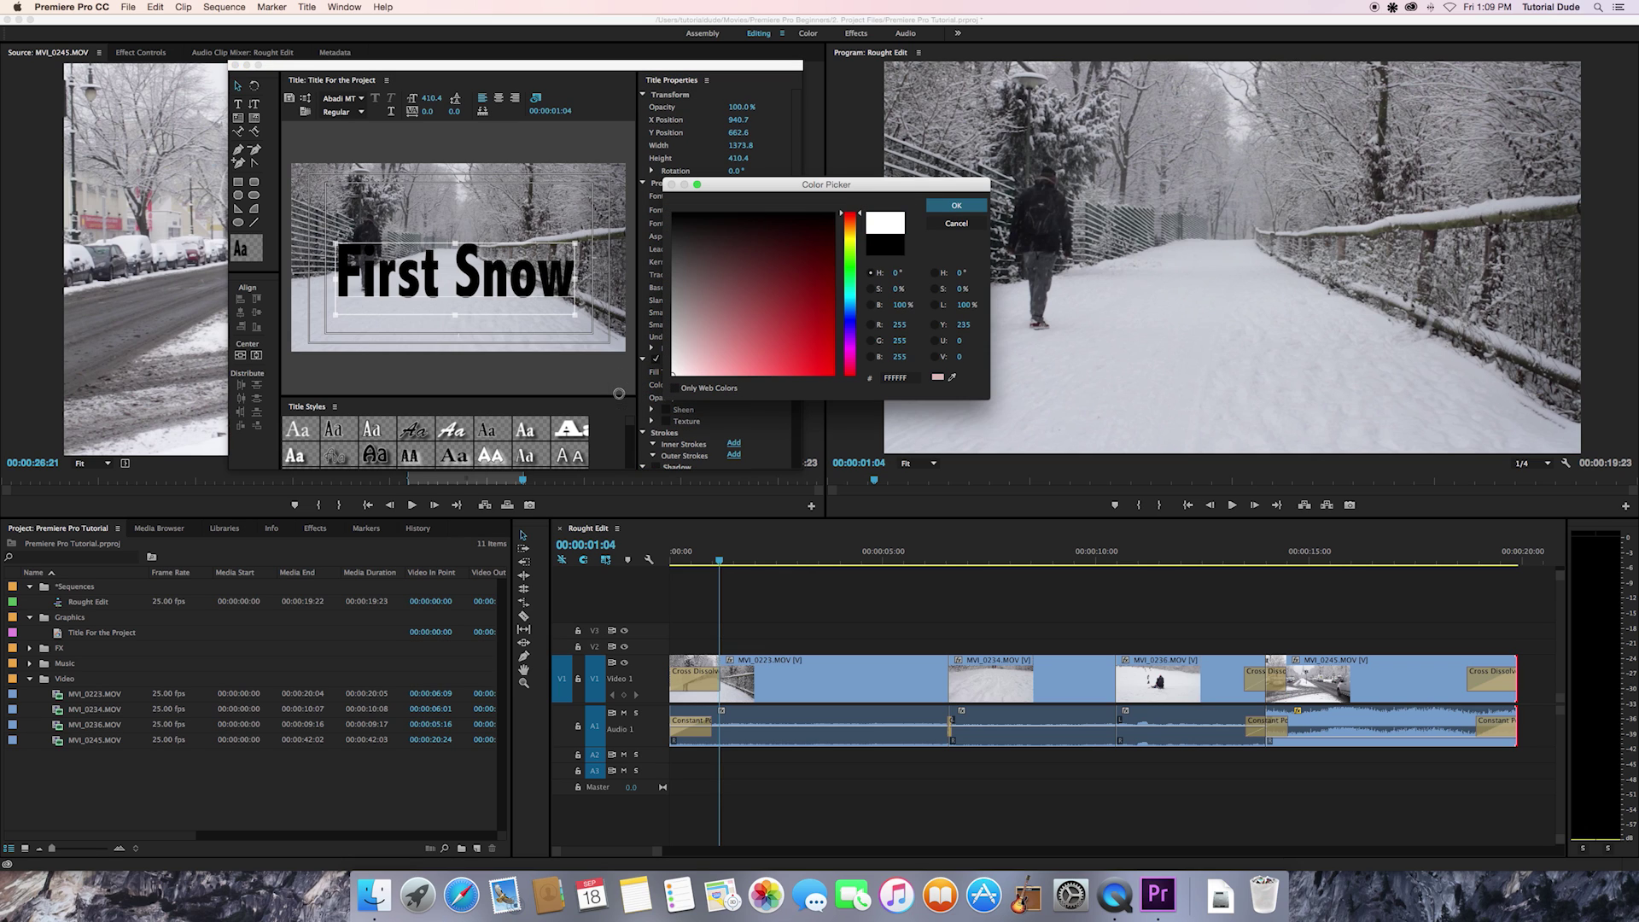
pyautogui.click(961, 205)
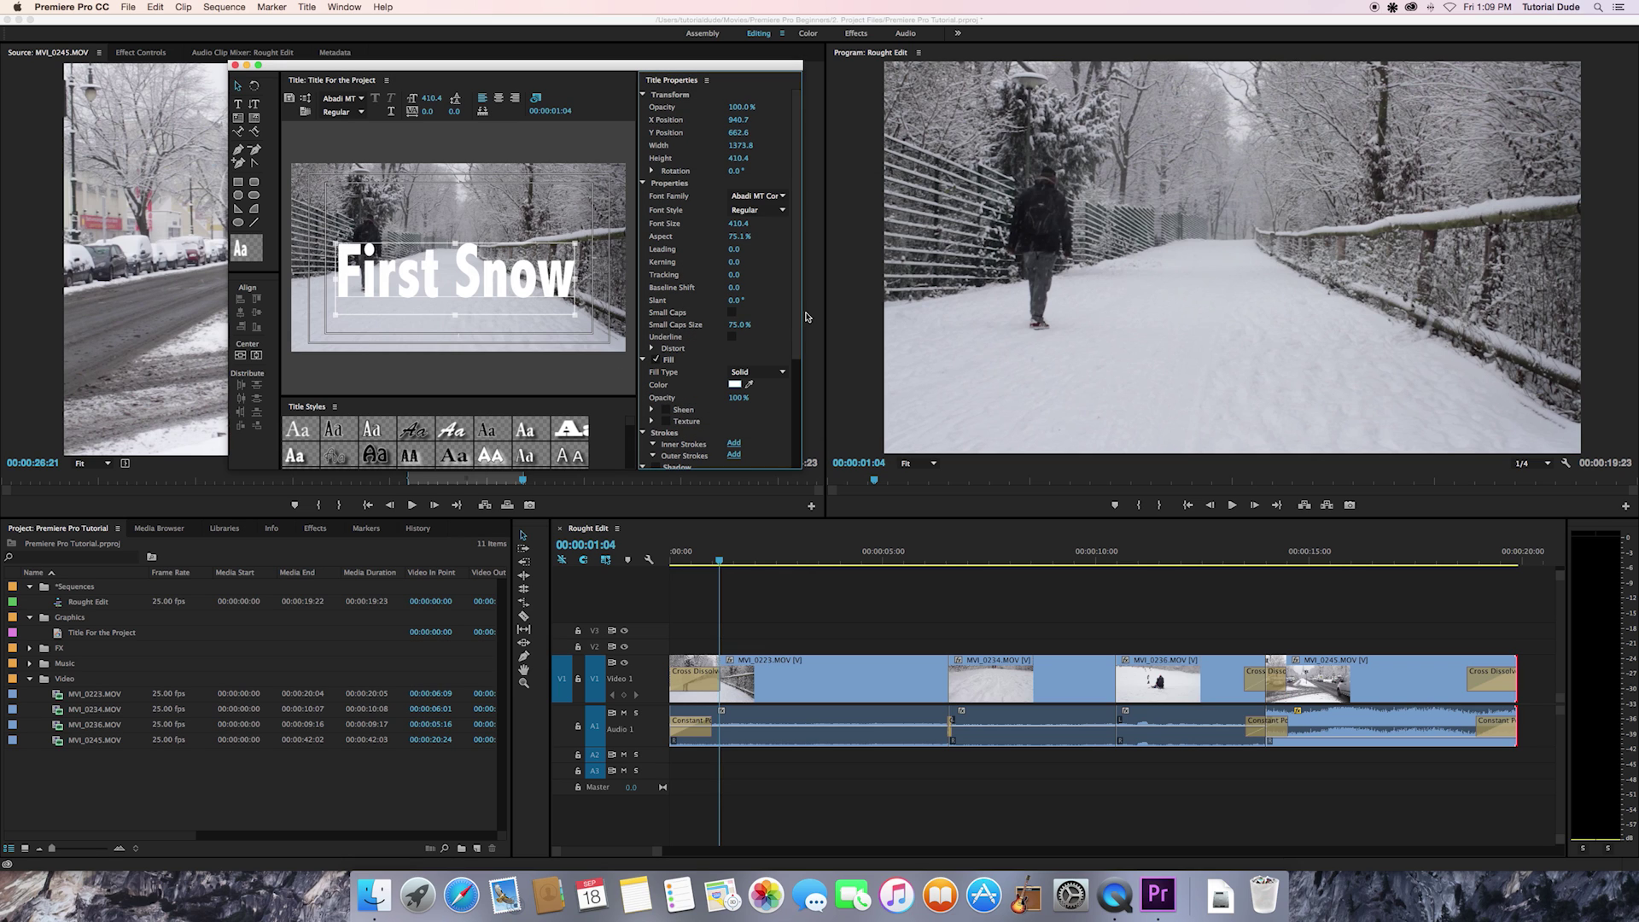
# Enable a shadow on the "First Snow" text and set its angle to about -243.4°
pyautogui.scroll(-2, 800, 378)
pyautogui.scroll(-5, 800, 378)
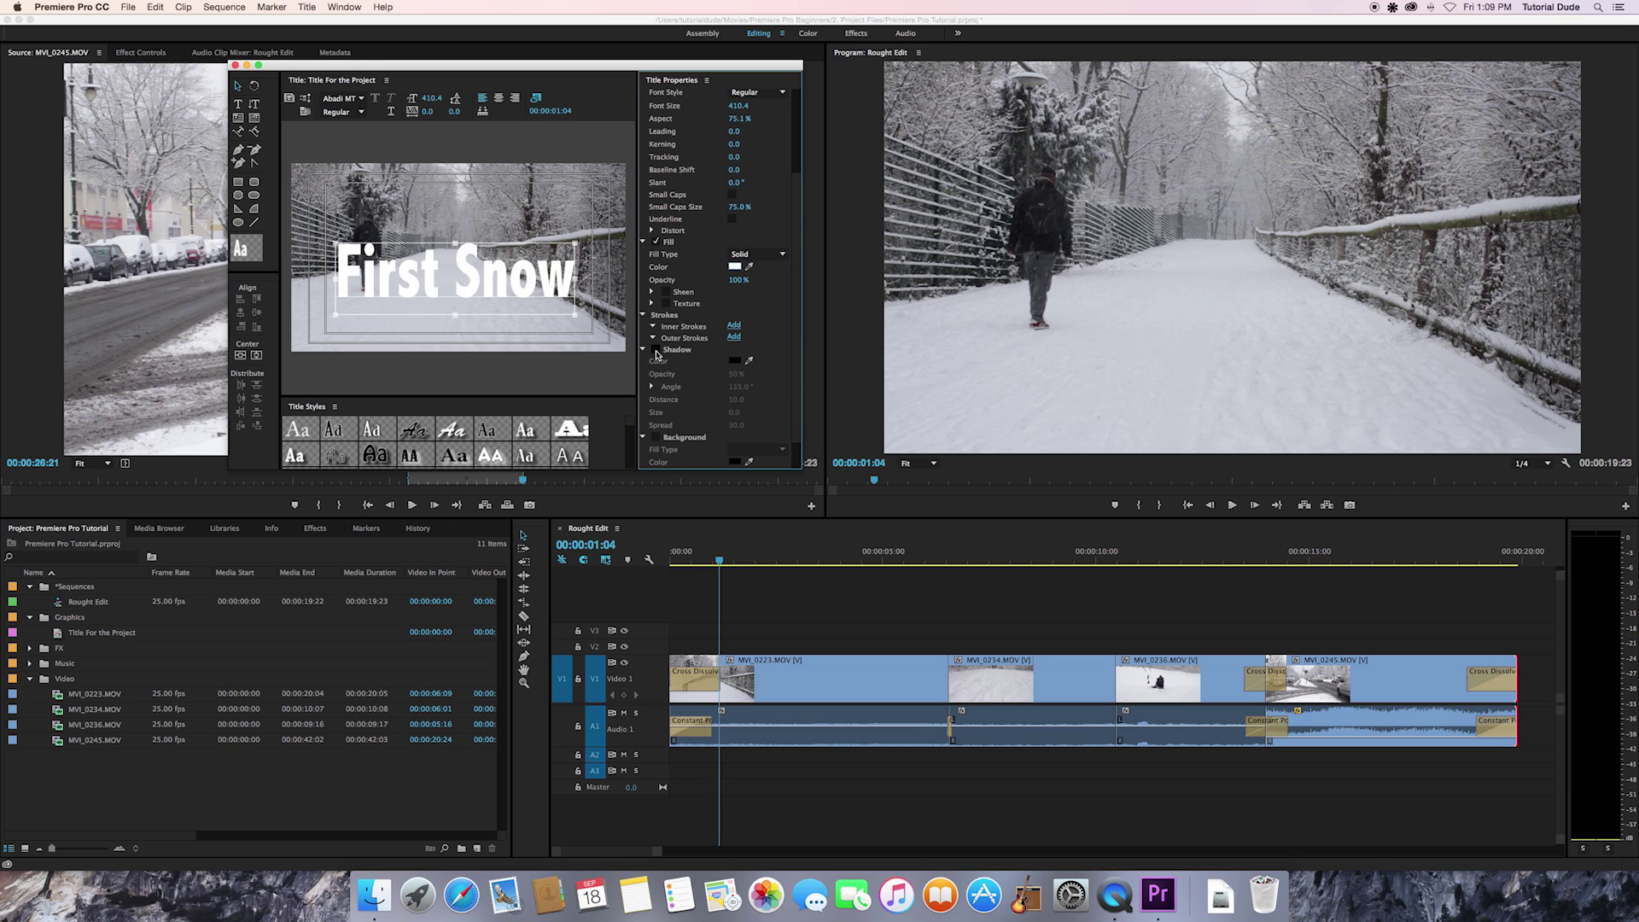
pyautogui.click(656, 350)
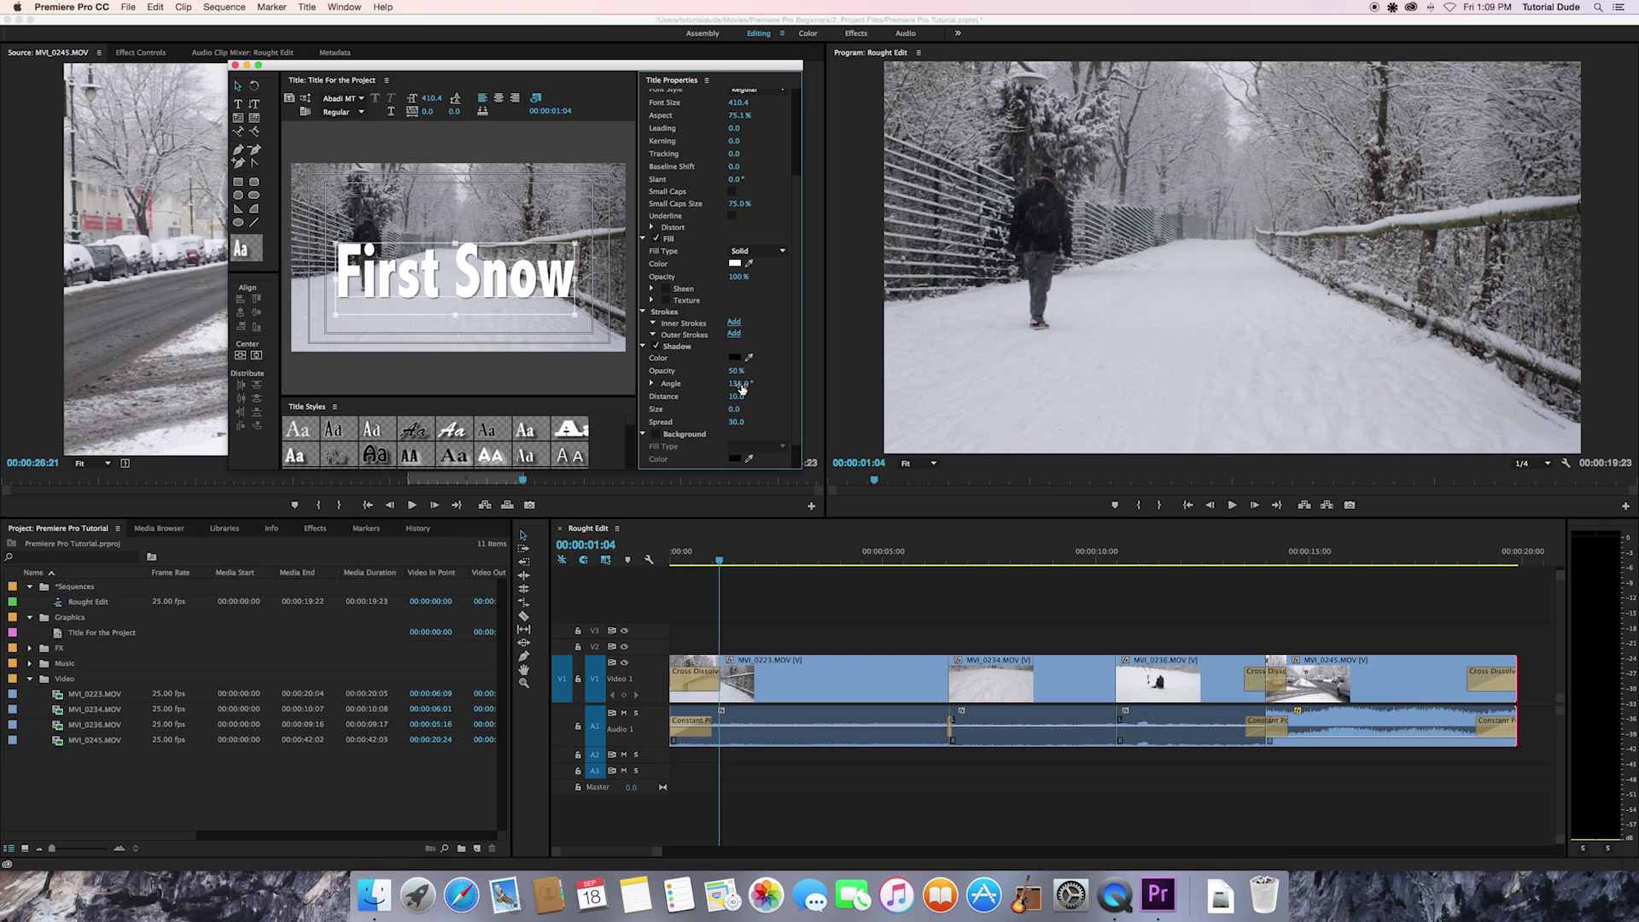
pyautogui.click(651, 383)
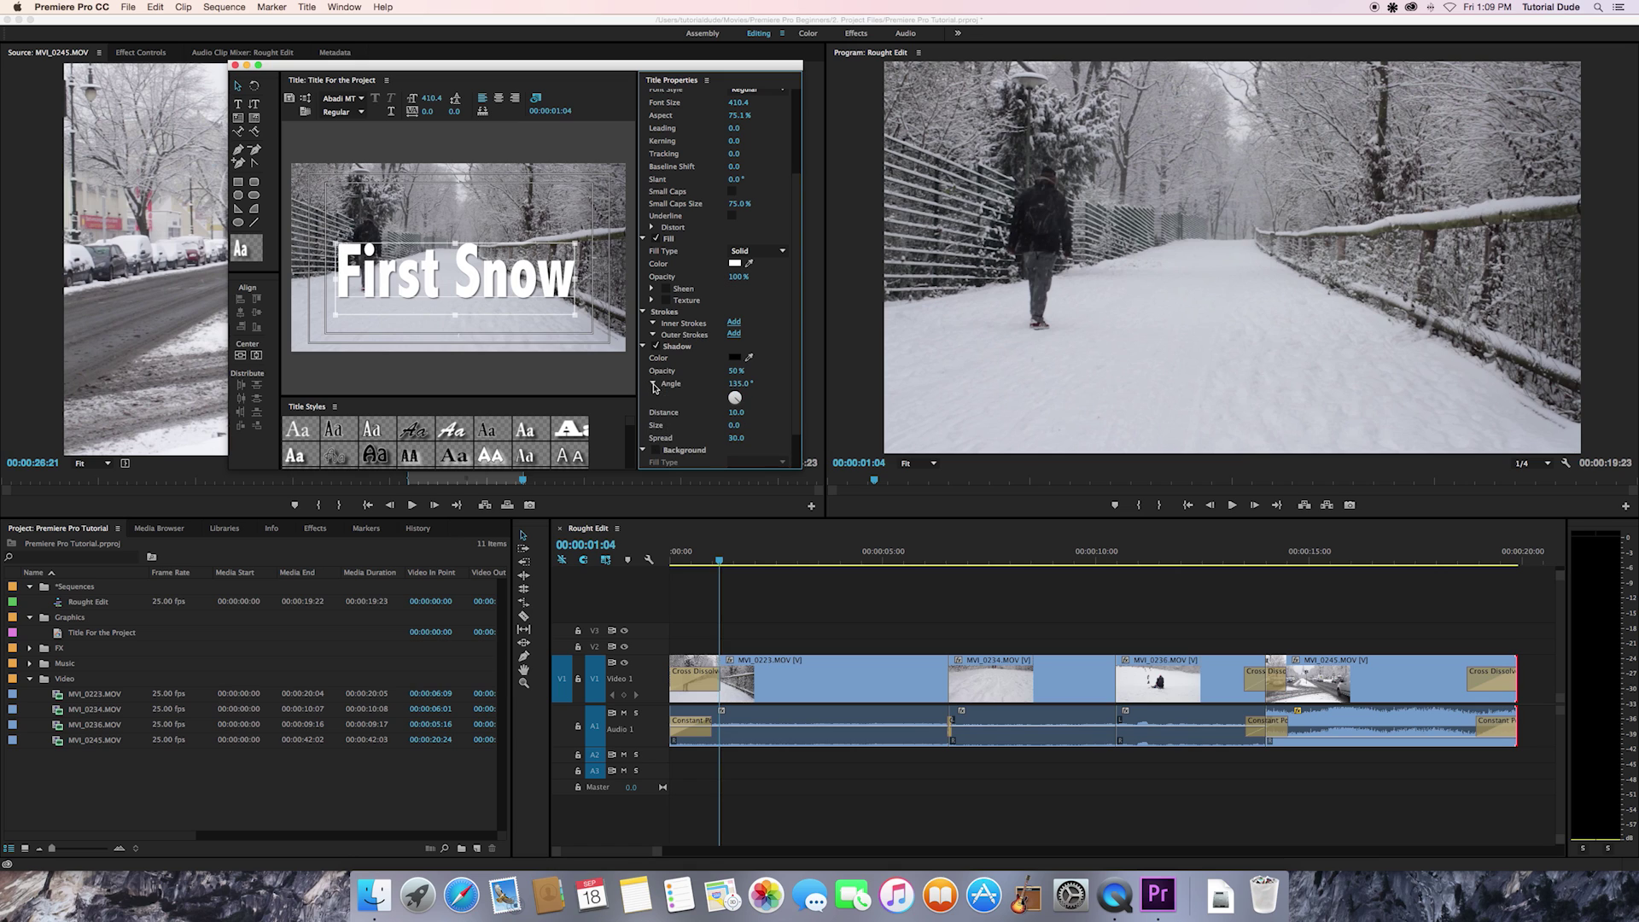
pyautogui.moveTo(740, 402)
pyautogui.mouseDown()
pyautogui.moveTo(730, 391)
pyautogui.moveTo(754, 409)
pyautogui.mouseUp()
pyautogui.click(653, 385)
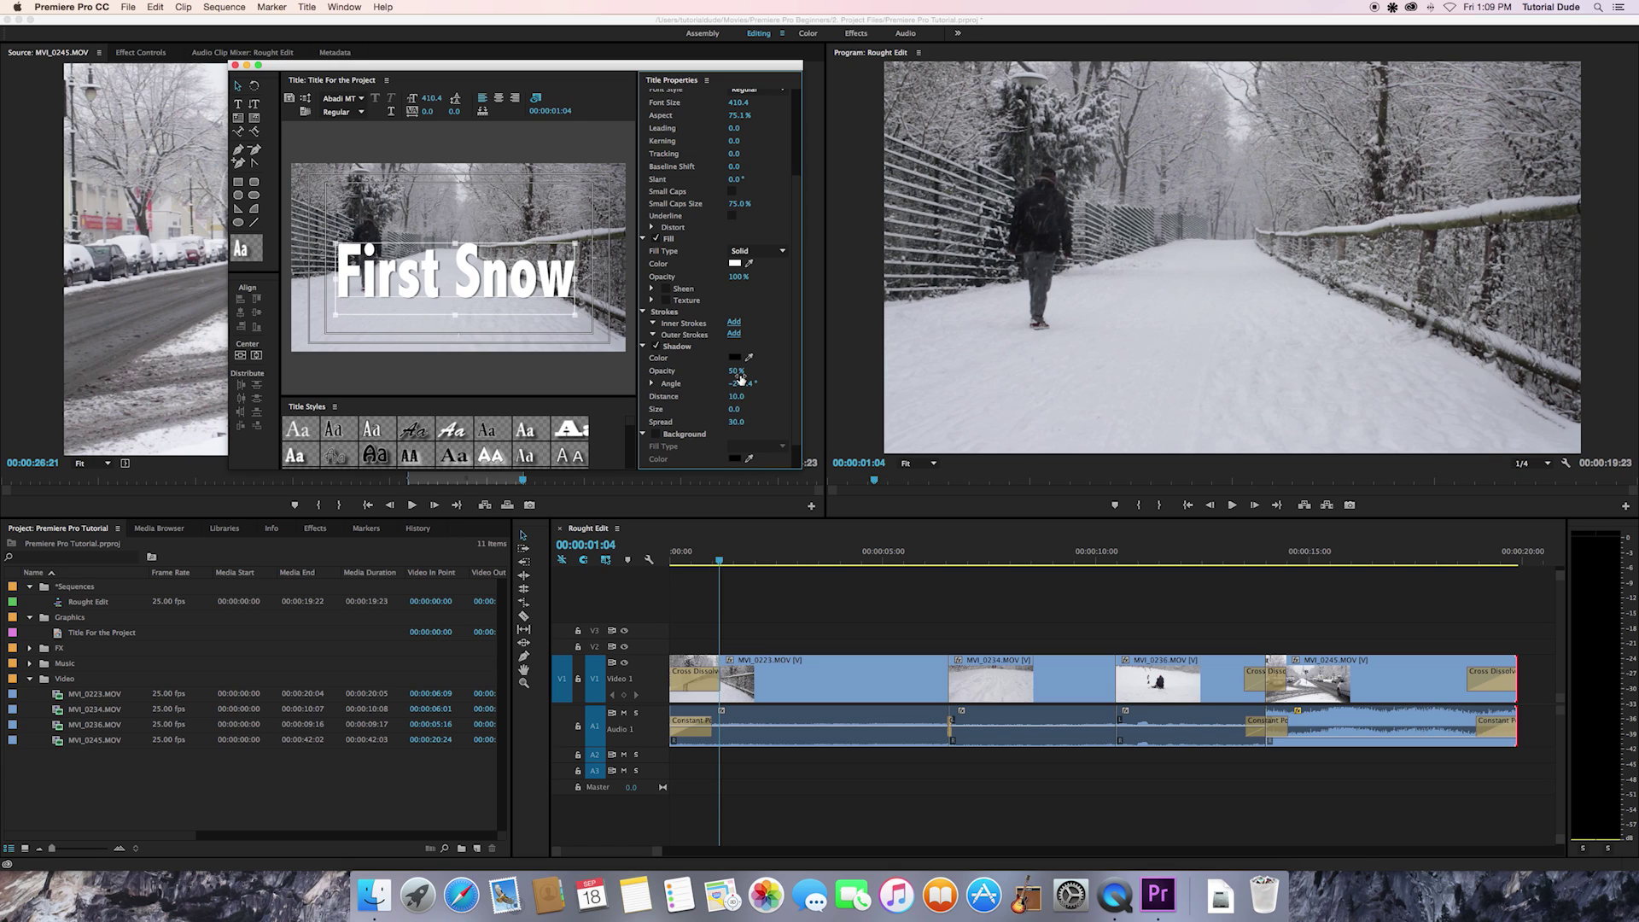
# Set the text shadow's opacity to 73%, distance to 15 and spread to 81
pyautogui.moveTo(739, 378)
pyautogui.mouseDown()
pyautogui.moveTo(782, 379)
pyautogui.moveTo(734, 378)
pyautogui.moveTo(768, 379)
pyautogui.mouseUp()
pyautogui.moveTo(736, 397); pyautogui.dragTo(766, 398)
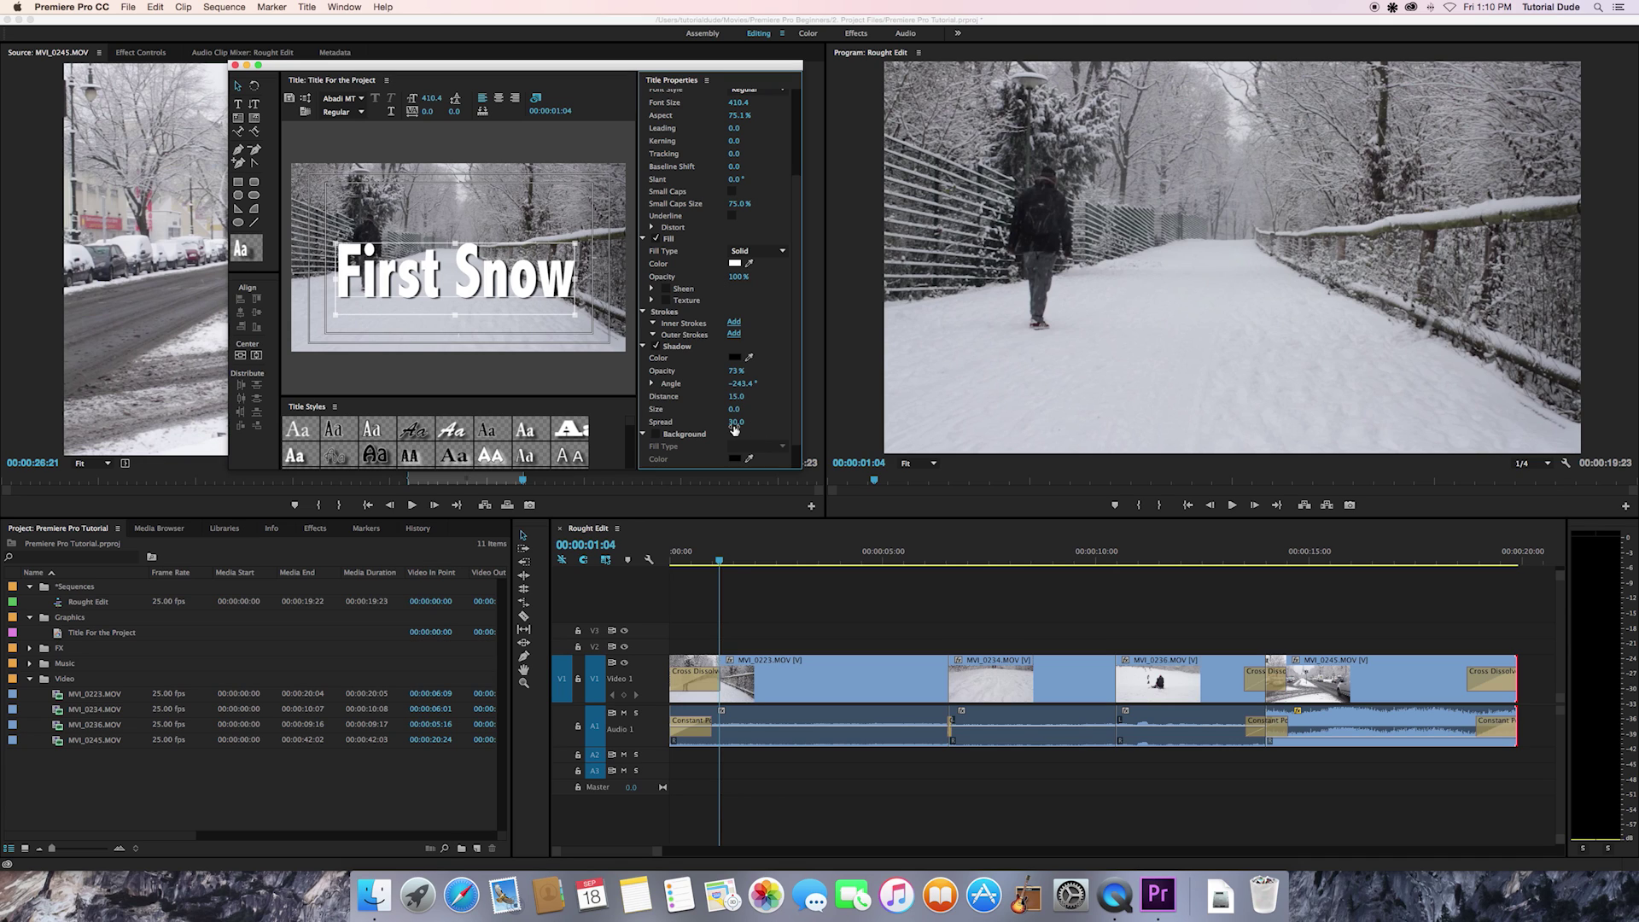
pyautogui.moveTo(734, 429); pyautogui.dragTo(738, 429)
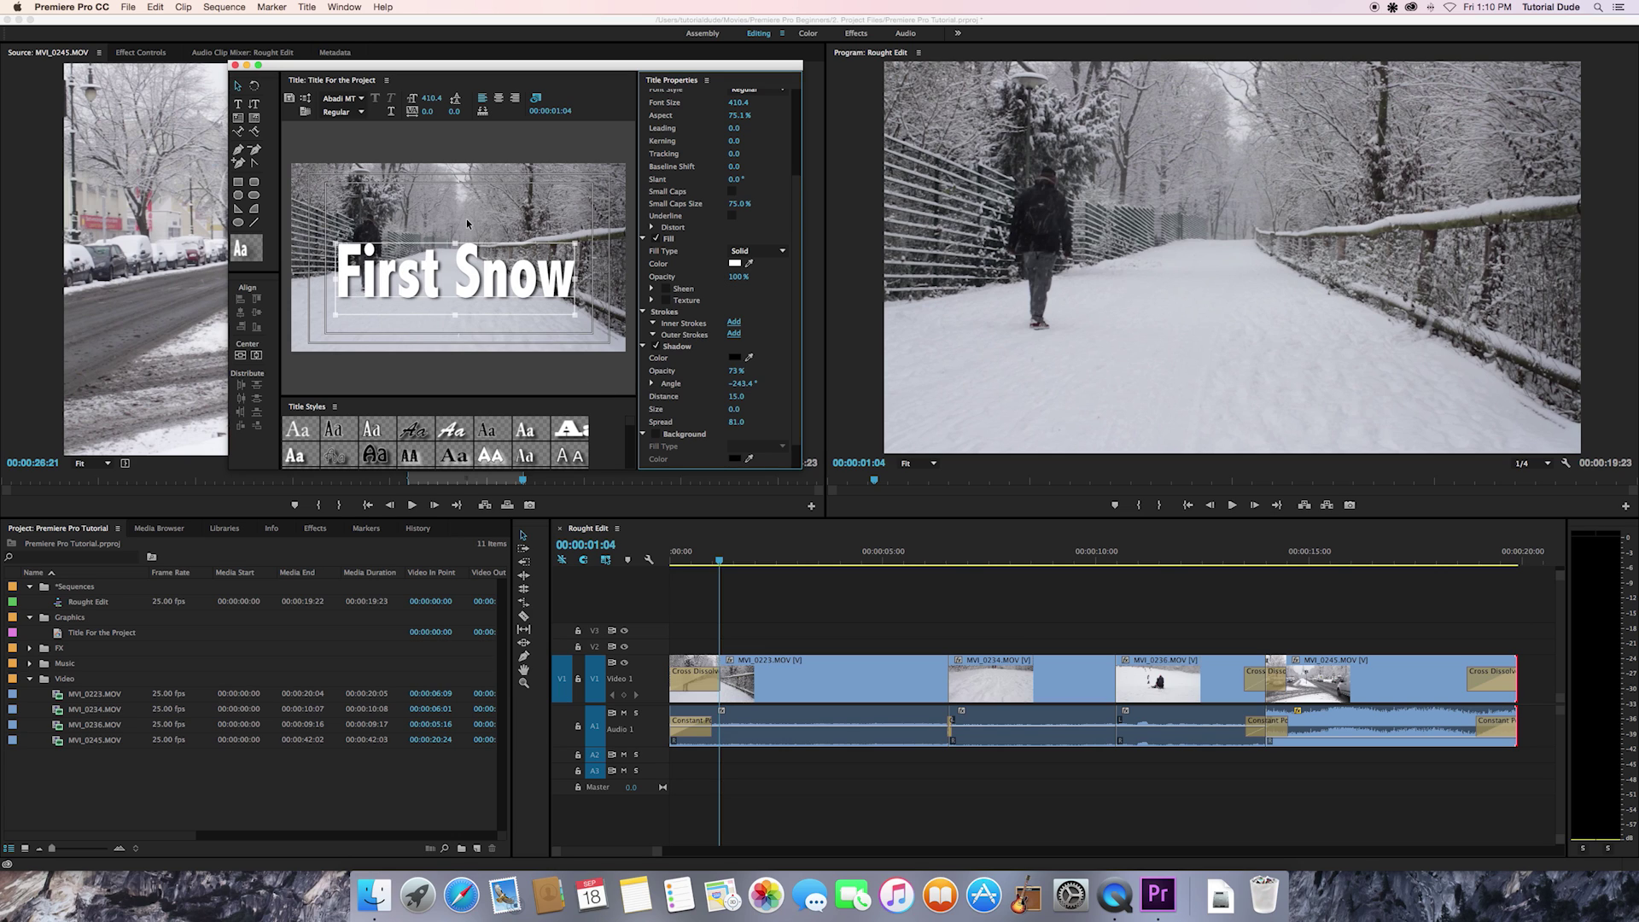
# Center the "First Snow" text horizontally and vertically in the title frame
pyautogui.click(260, 357)
pyautogui.click(260, 357)
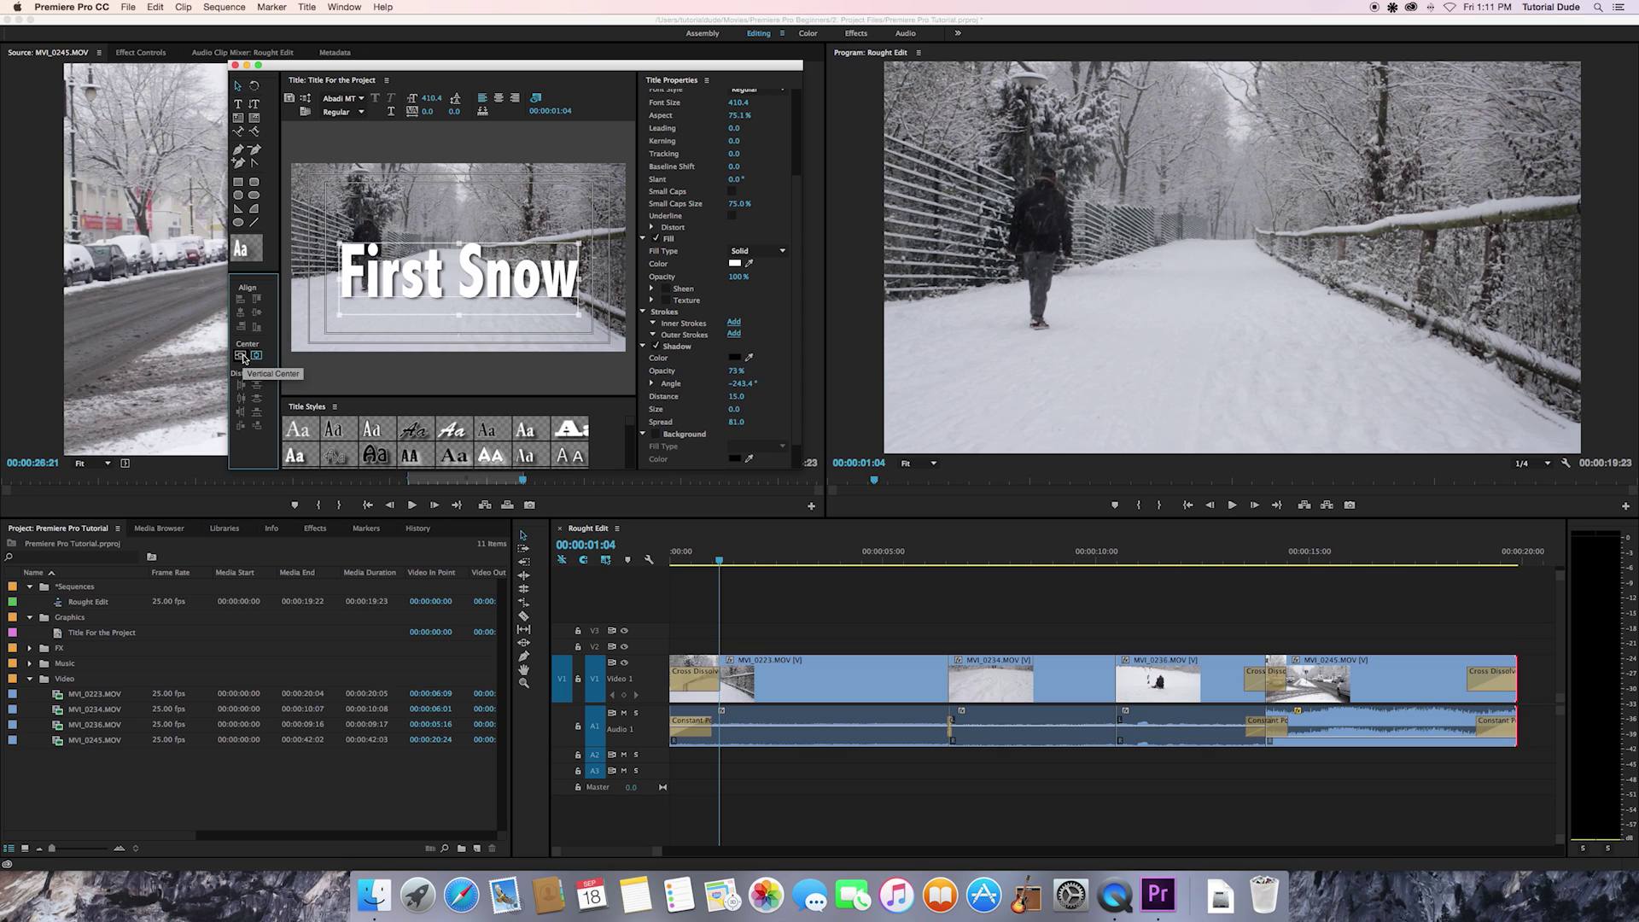
pyautogui.click(242, 356)
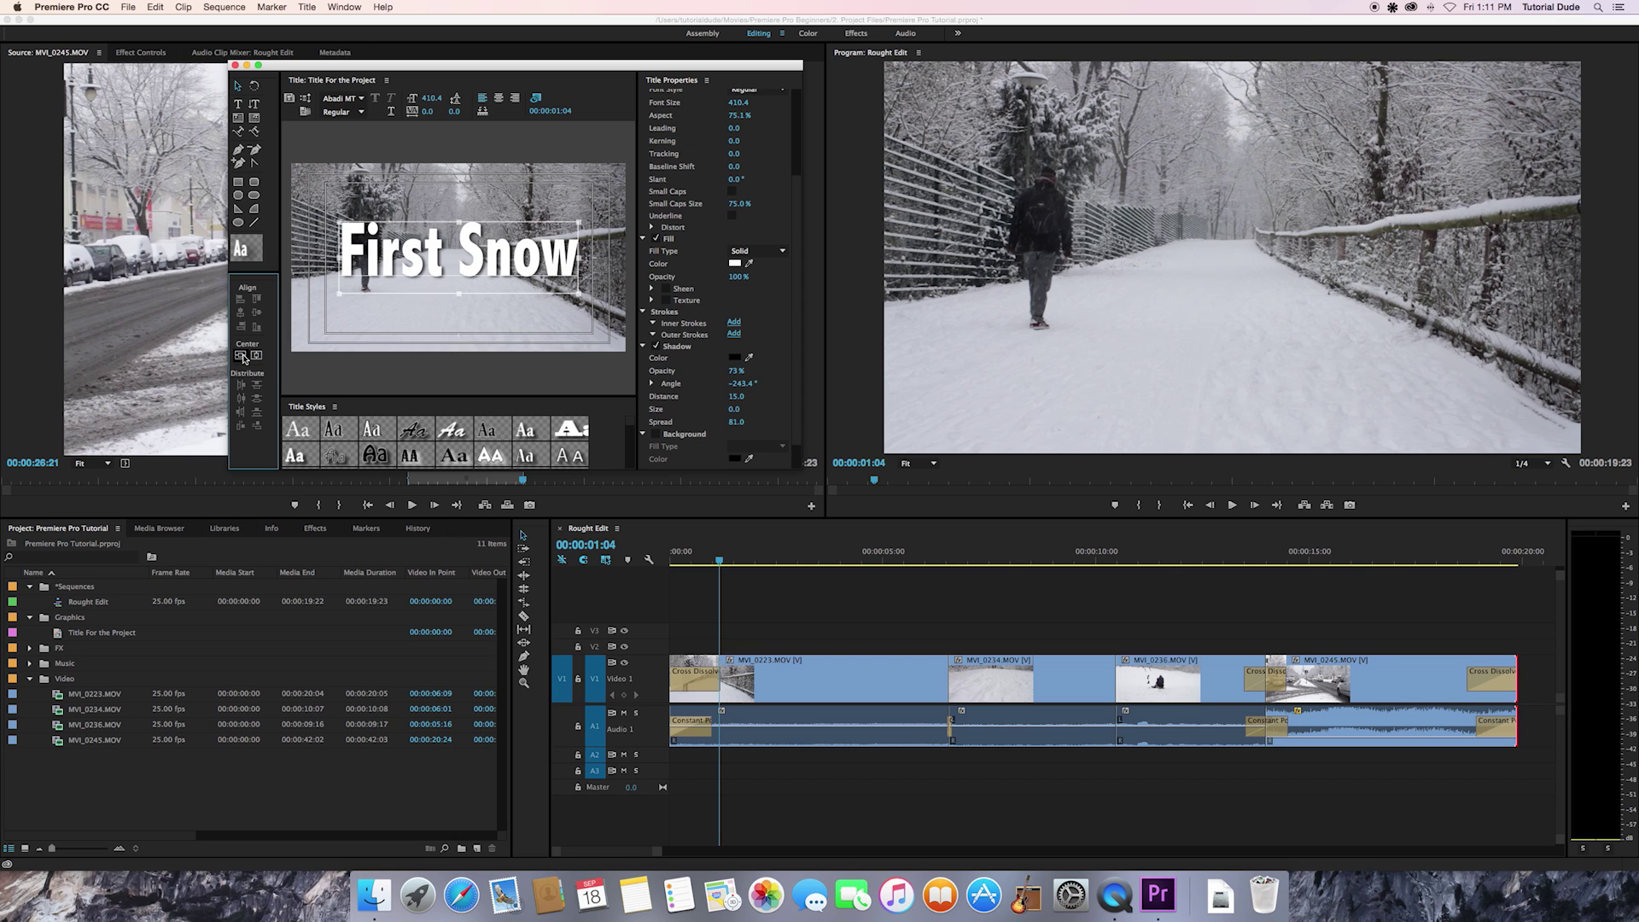
# Nudge the "First Snow" text down to the lower middle of the frame and close the title window
pyautogui.click(465, 291)
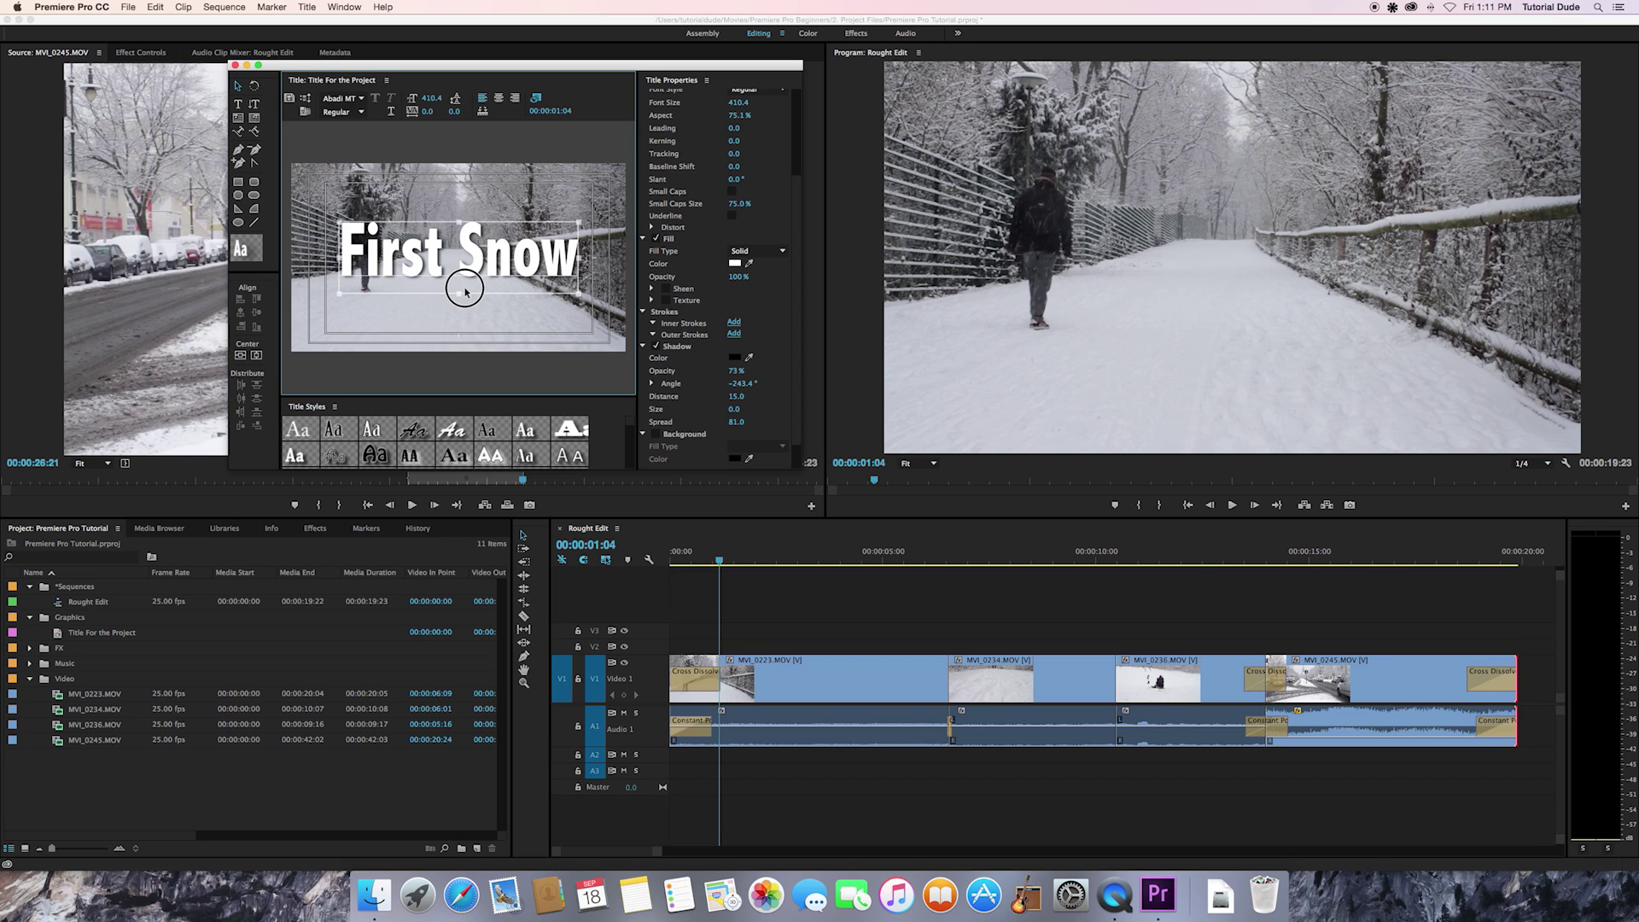
pyautogui.hotkey('shift', 'Down')
pyautogui.hotkey('shift', 'Down')
pyautogui.hotkey('shift', 'Down')
pyautogui.hotkey('shift', 'Down')
pyautogui.hotkey('shift', 'Down')
pyautogui.hotkey('shift', 'Down')
pyautogui.hotkey('shift', 'Down')
pyautogui.hotkey('shift', 'Down')
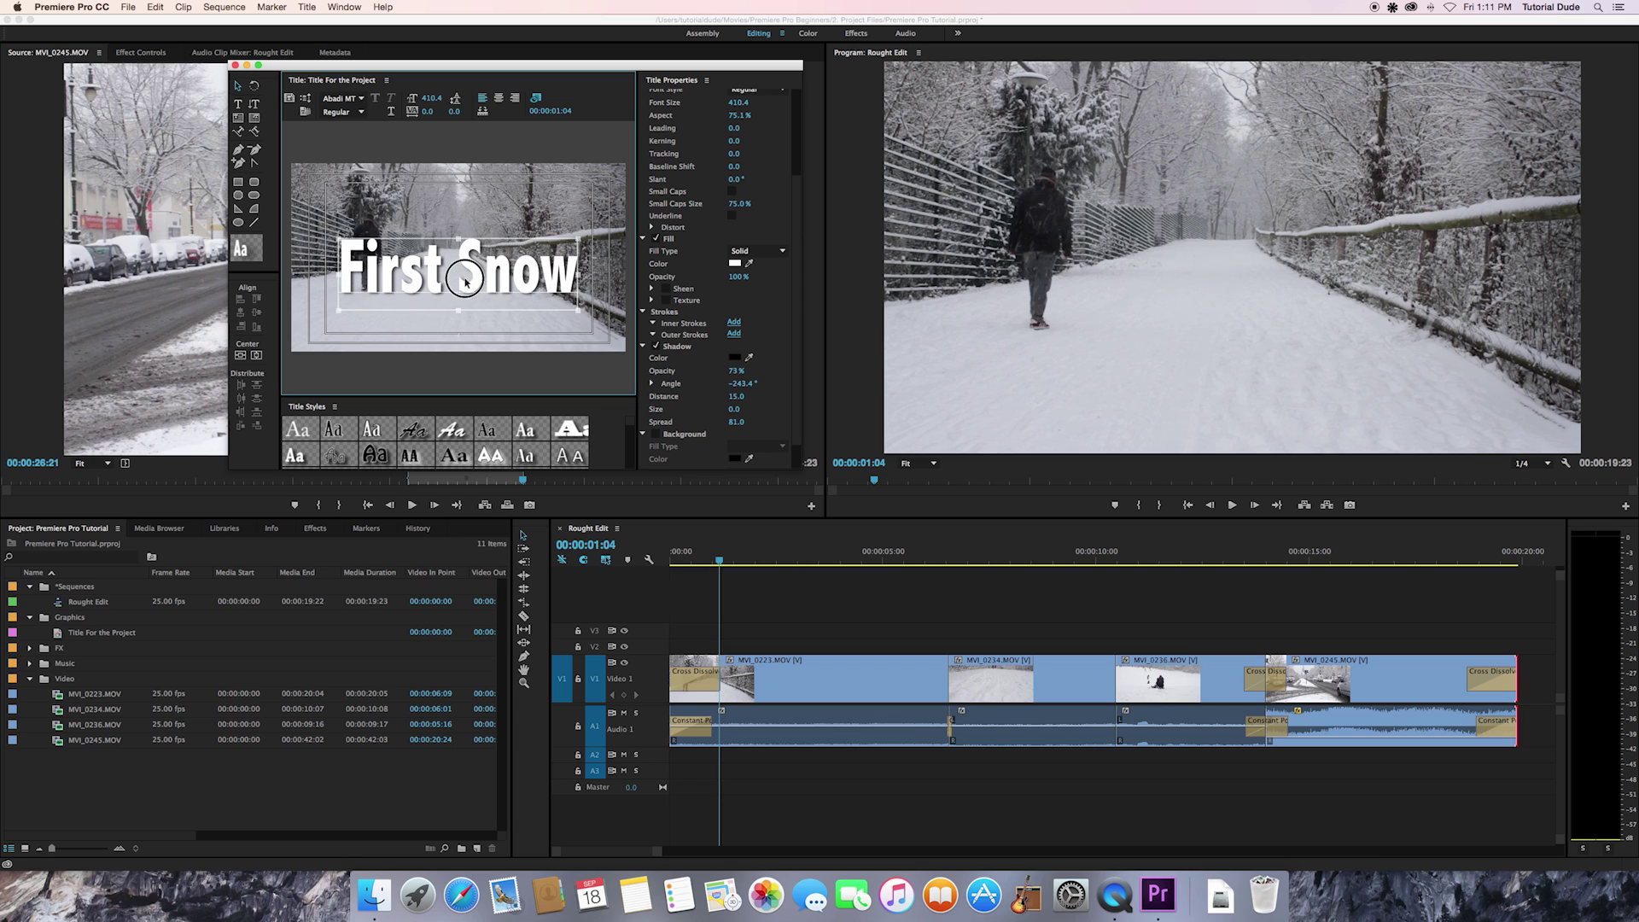
pyautogui.hotkey('shift', 'Down')
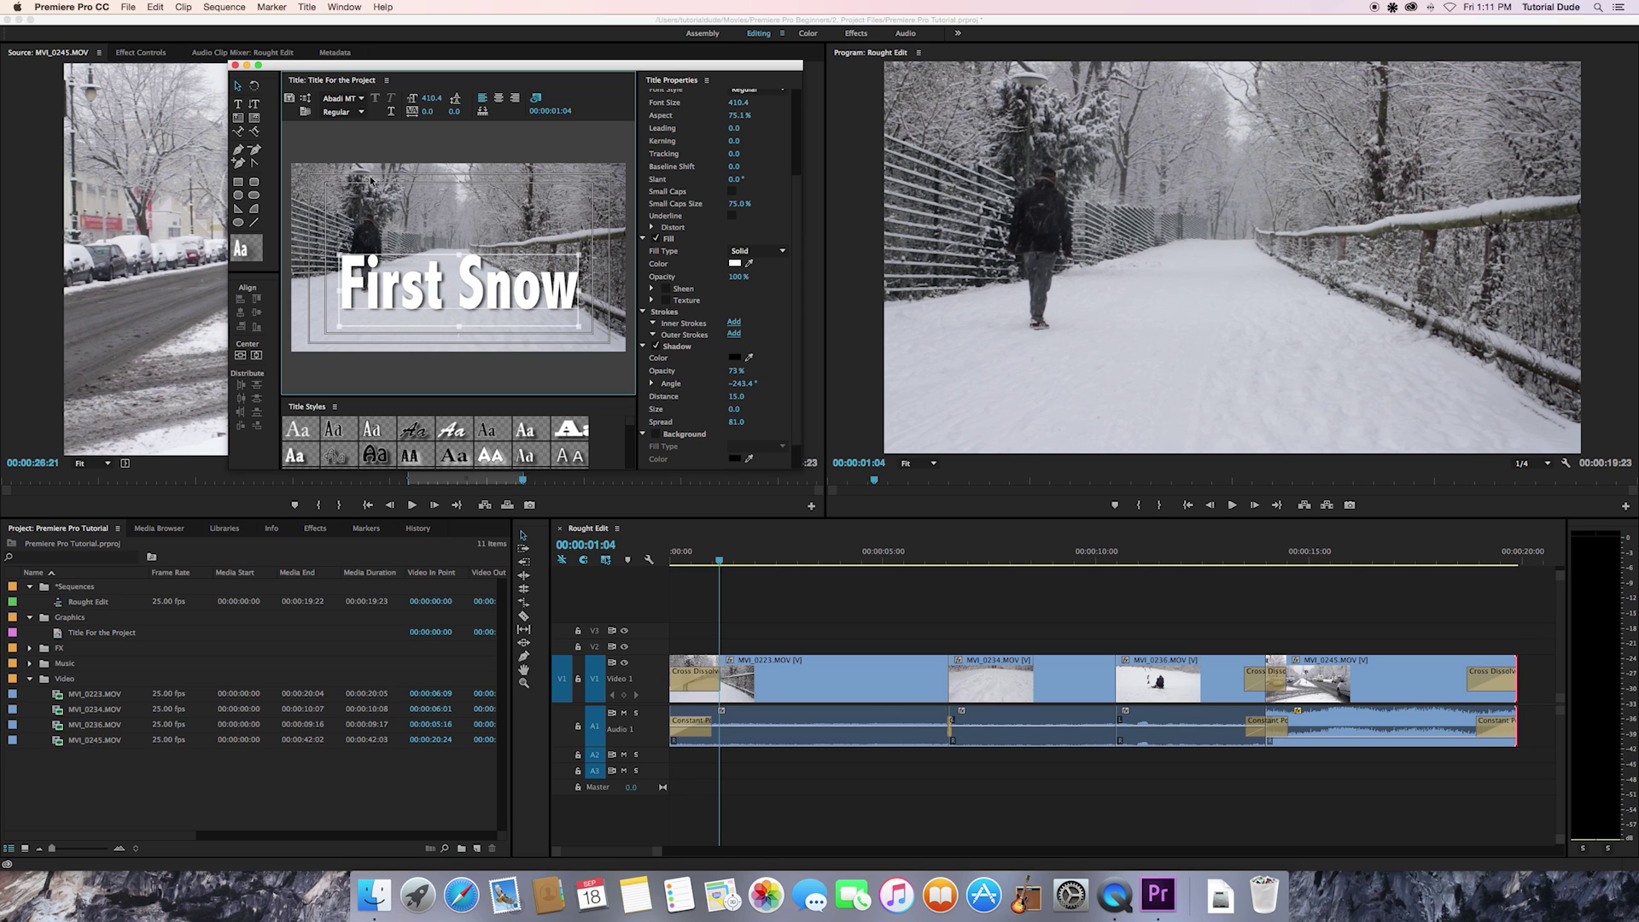
pyautogui.click(237, 69)
# Place "Title For the Project" from the Graphics bin on track V2, starting at 00:00:01:04
pyautogui.click(89, 633)
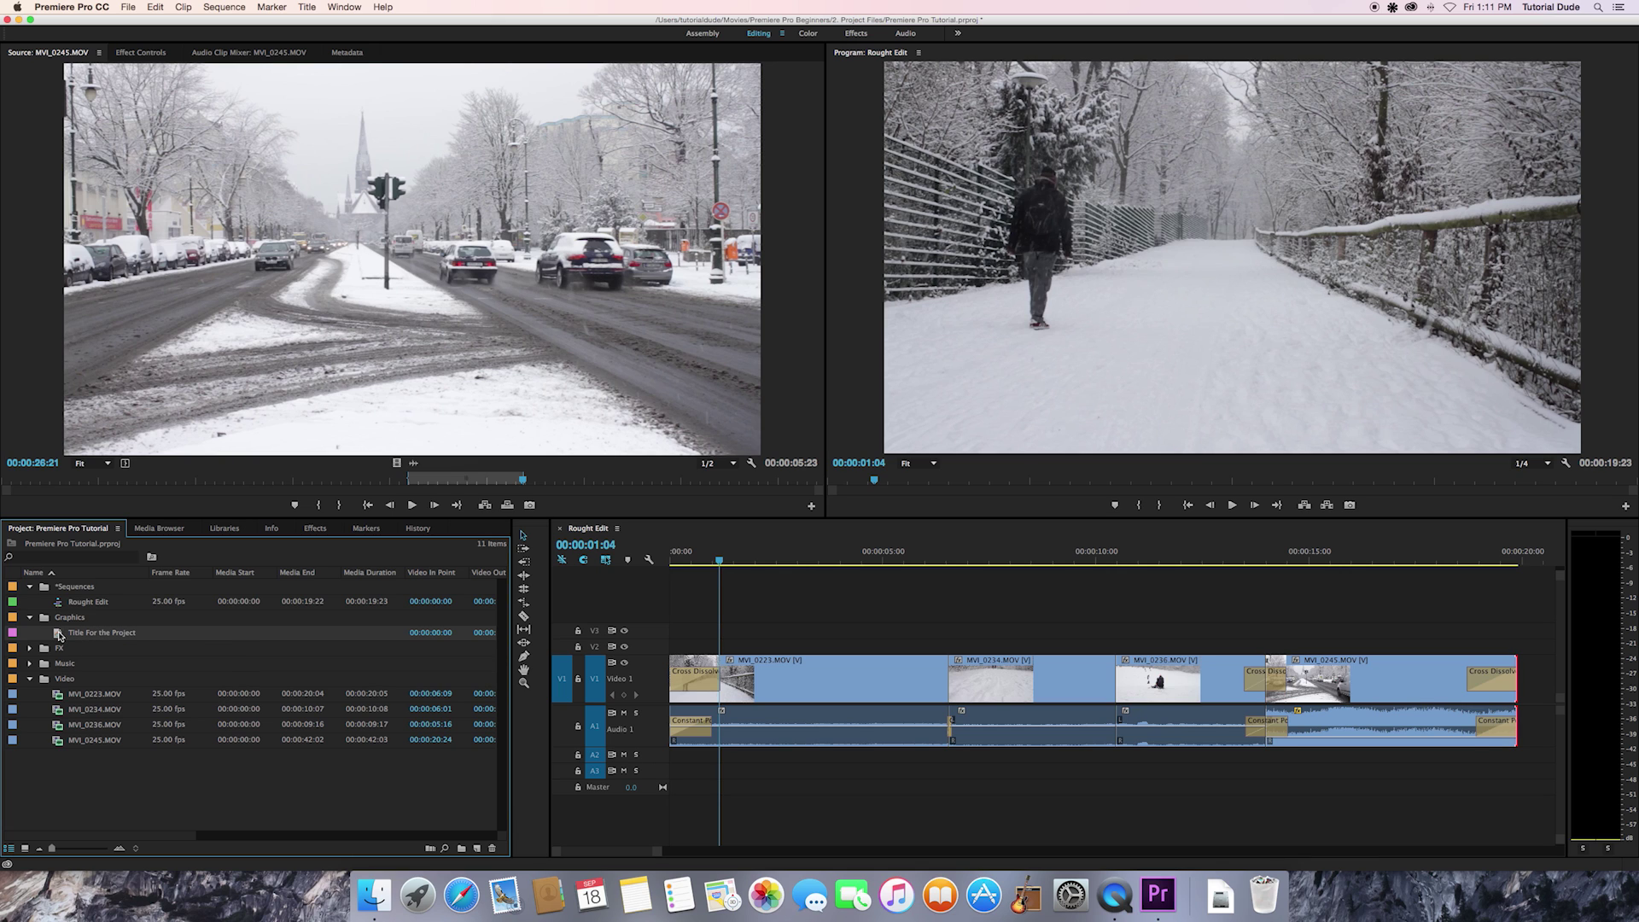
pyautogui.moveTo(59, 635); pyautogui.dragTo(717, 649)
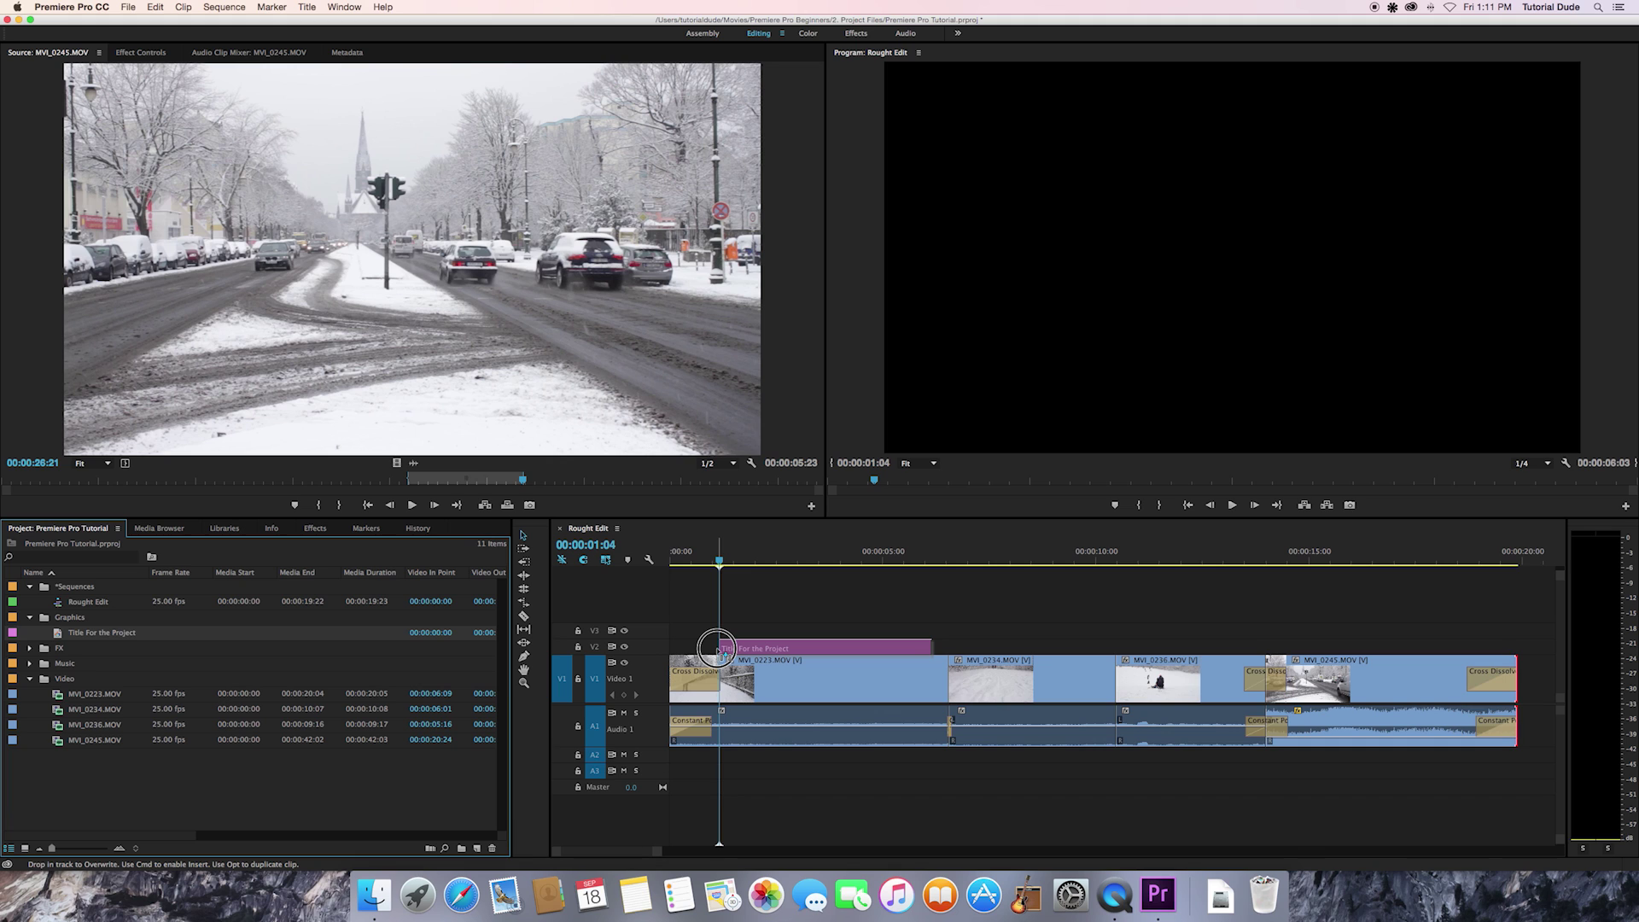
pyautogui.moveTo(717, 649); pyautogui.dragTo(715, 647)
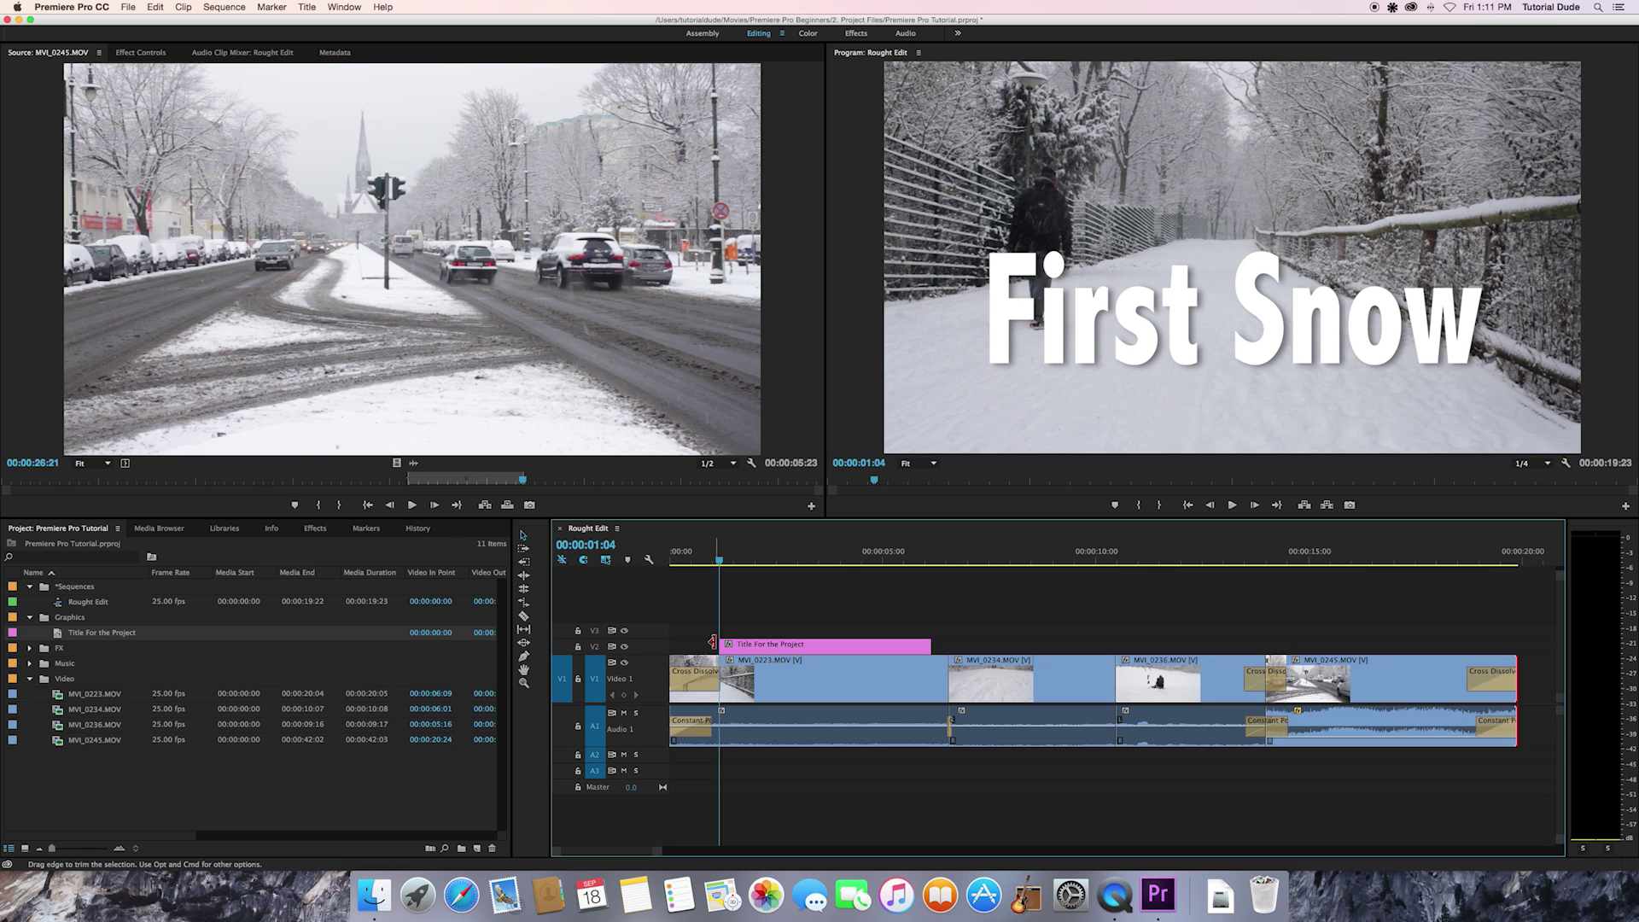
# Play the sequence from its start to preview the title over the first clip
pyautogui.moveTo(720, 560); pyautogui.dragTo(653, 560)
pyautogui.press('space')
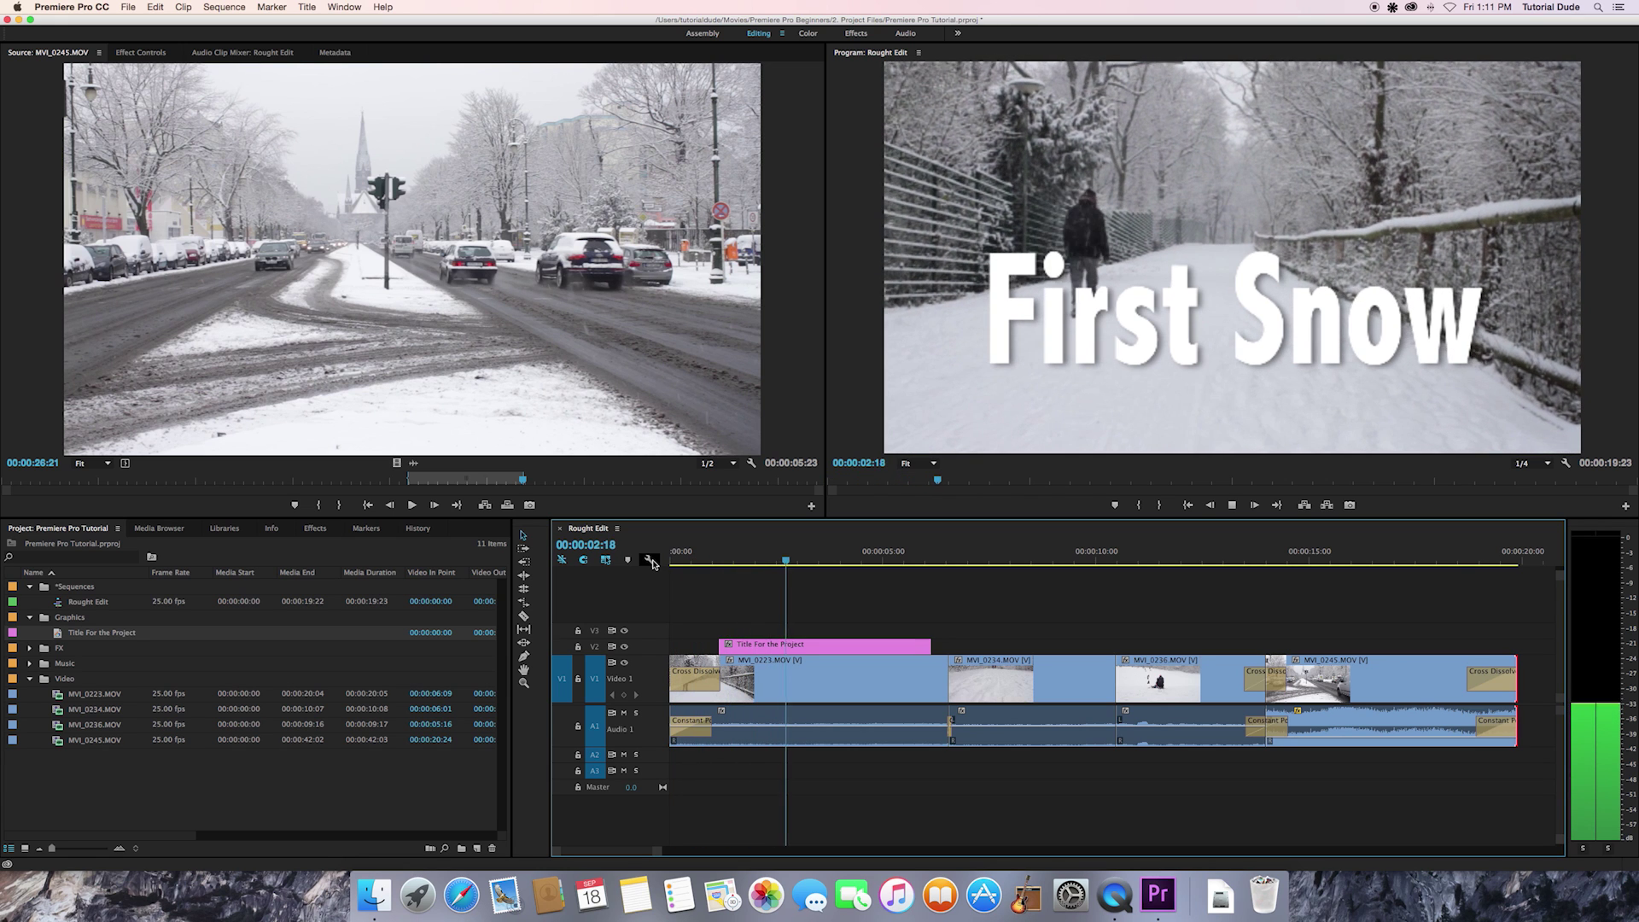
# Extend the end of the title clip on V2 to the cut between MVI_0223.MOV and MVI_0234.MOV at 00:00:06:14
pyautogui.moveTo(708, 556); pyautogui.dragTo(949, 564)
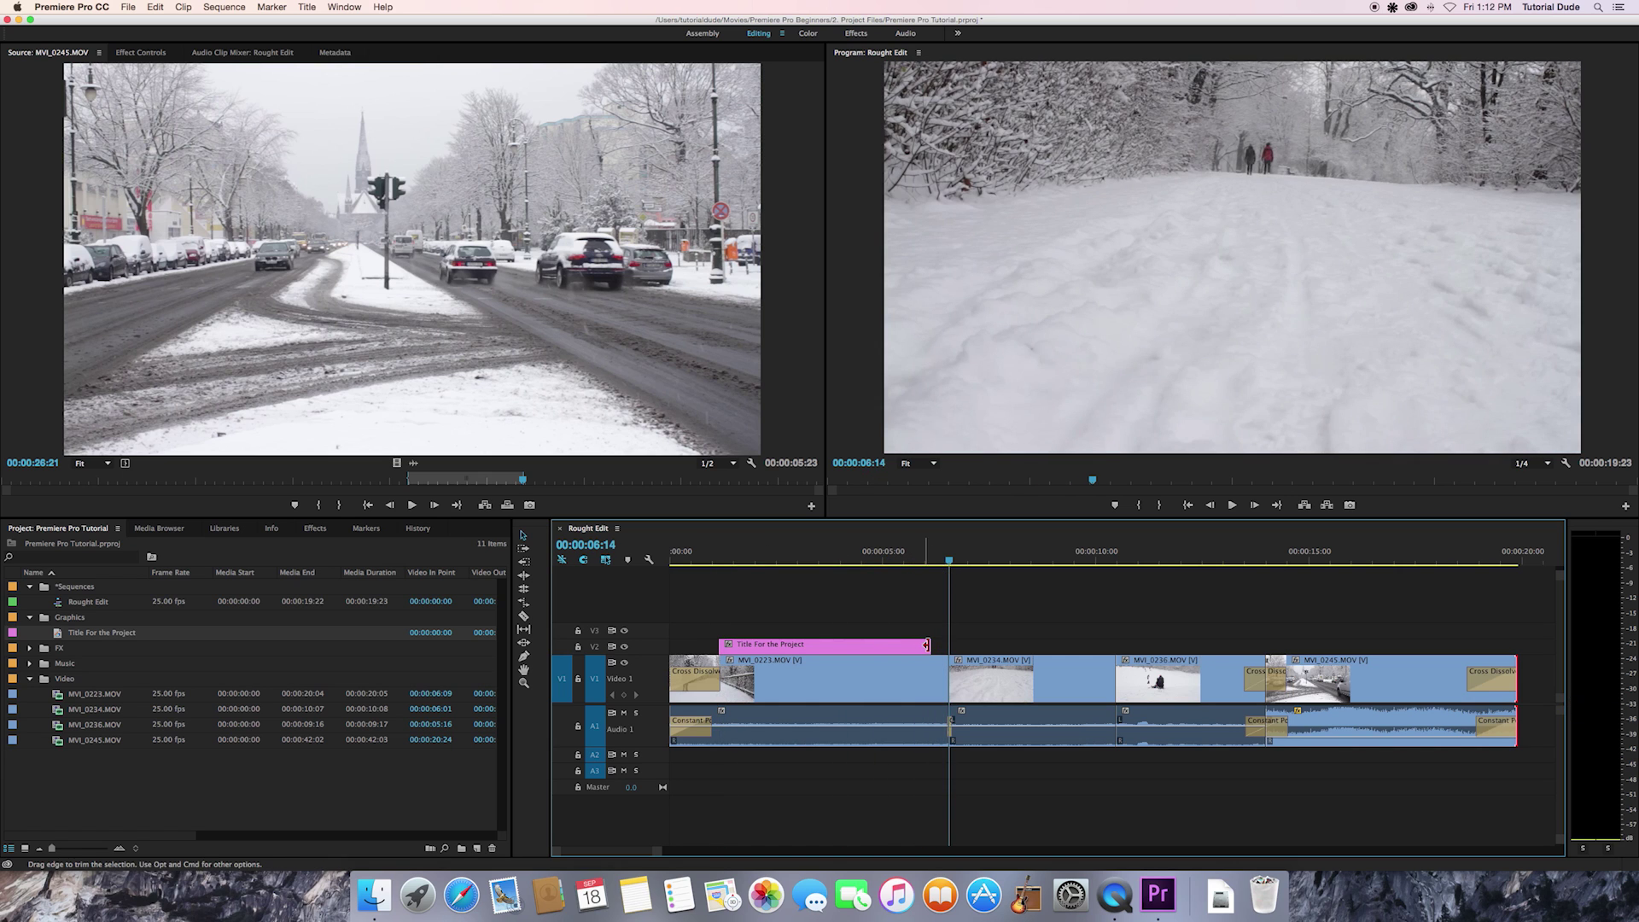
pyautogui.moveTo(930, 644); pyautogui.dragTo(938, 644)
pyautogui.click(948, 559)
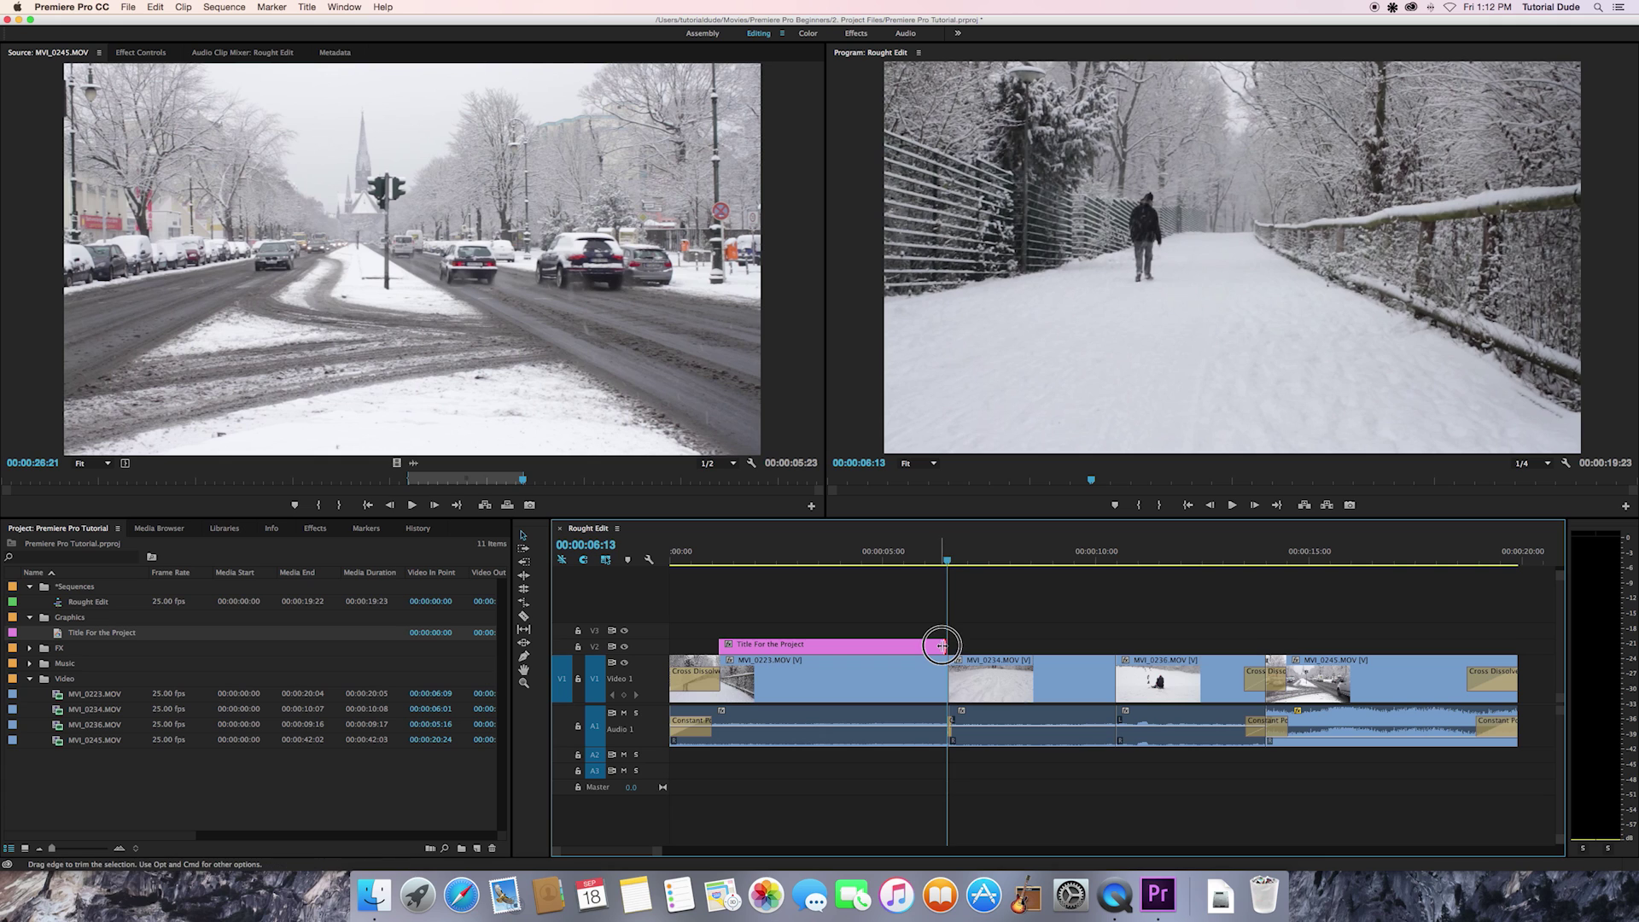
pyautogui.moveTo(942, 644); pyautogui.dragTo(949, 645)
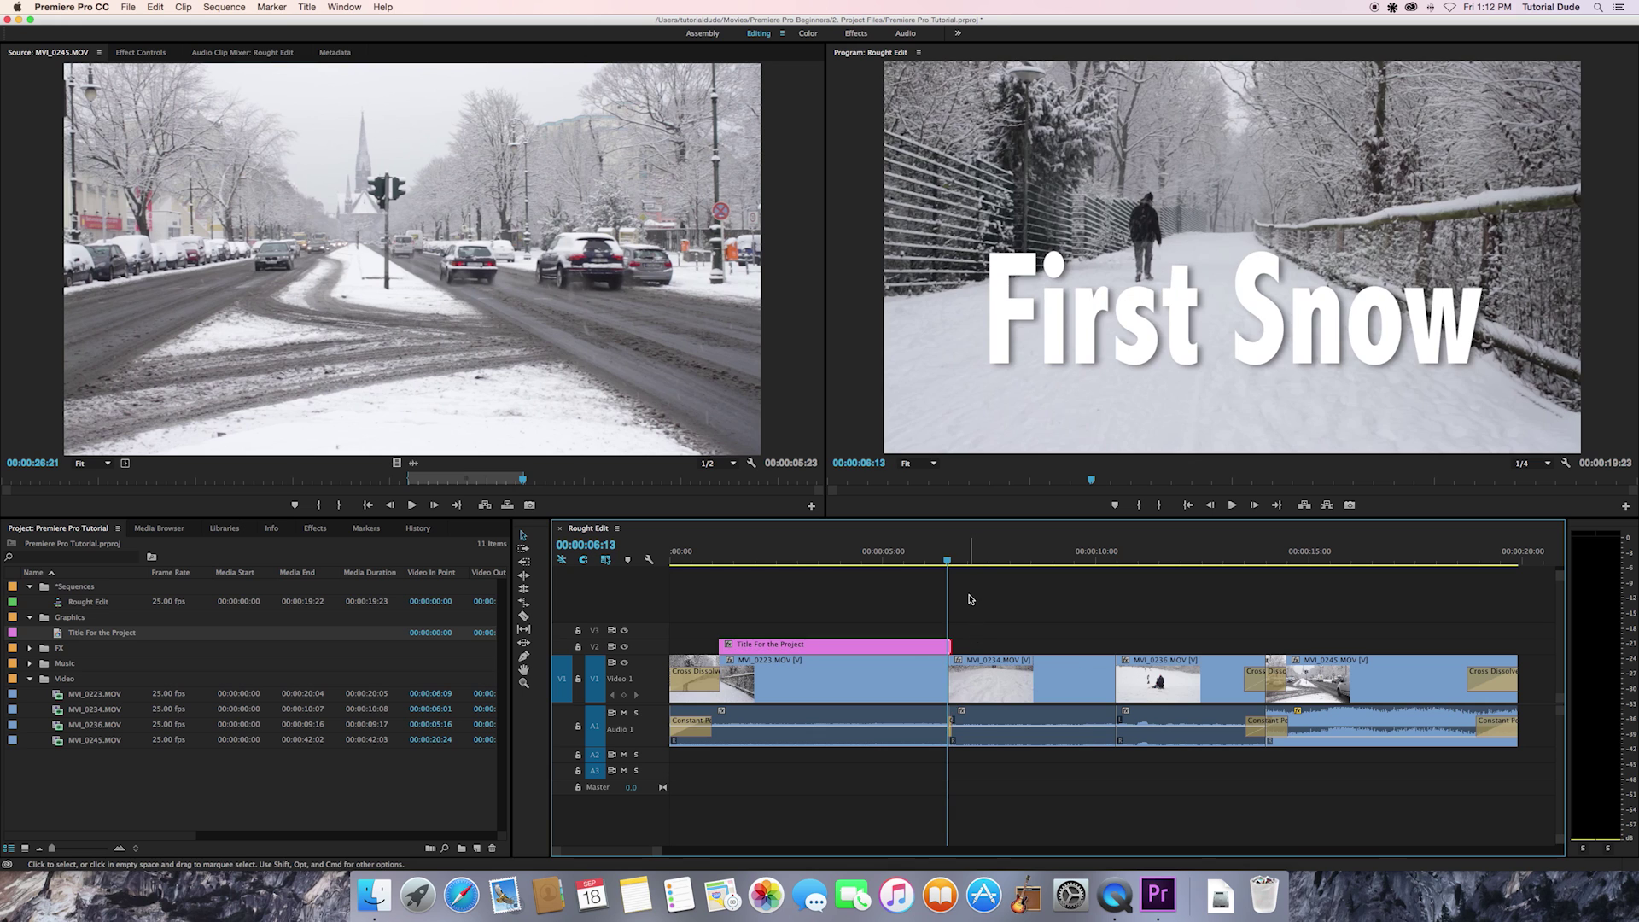
# Trim the end of the title clip on V2 to the cut after MVI_0223.MOV and play across the cut to check it
pyautogui.click(930, 555)
pyautogui.moveTo(948, 645); pyautogui.dragTo(947, 646)
pyautogui.press('space')
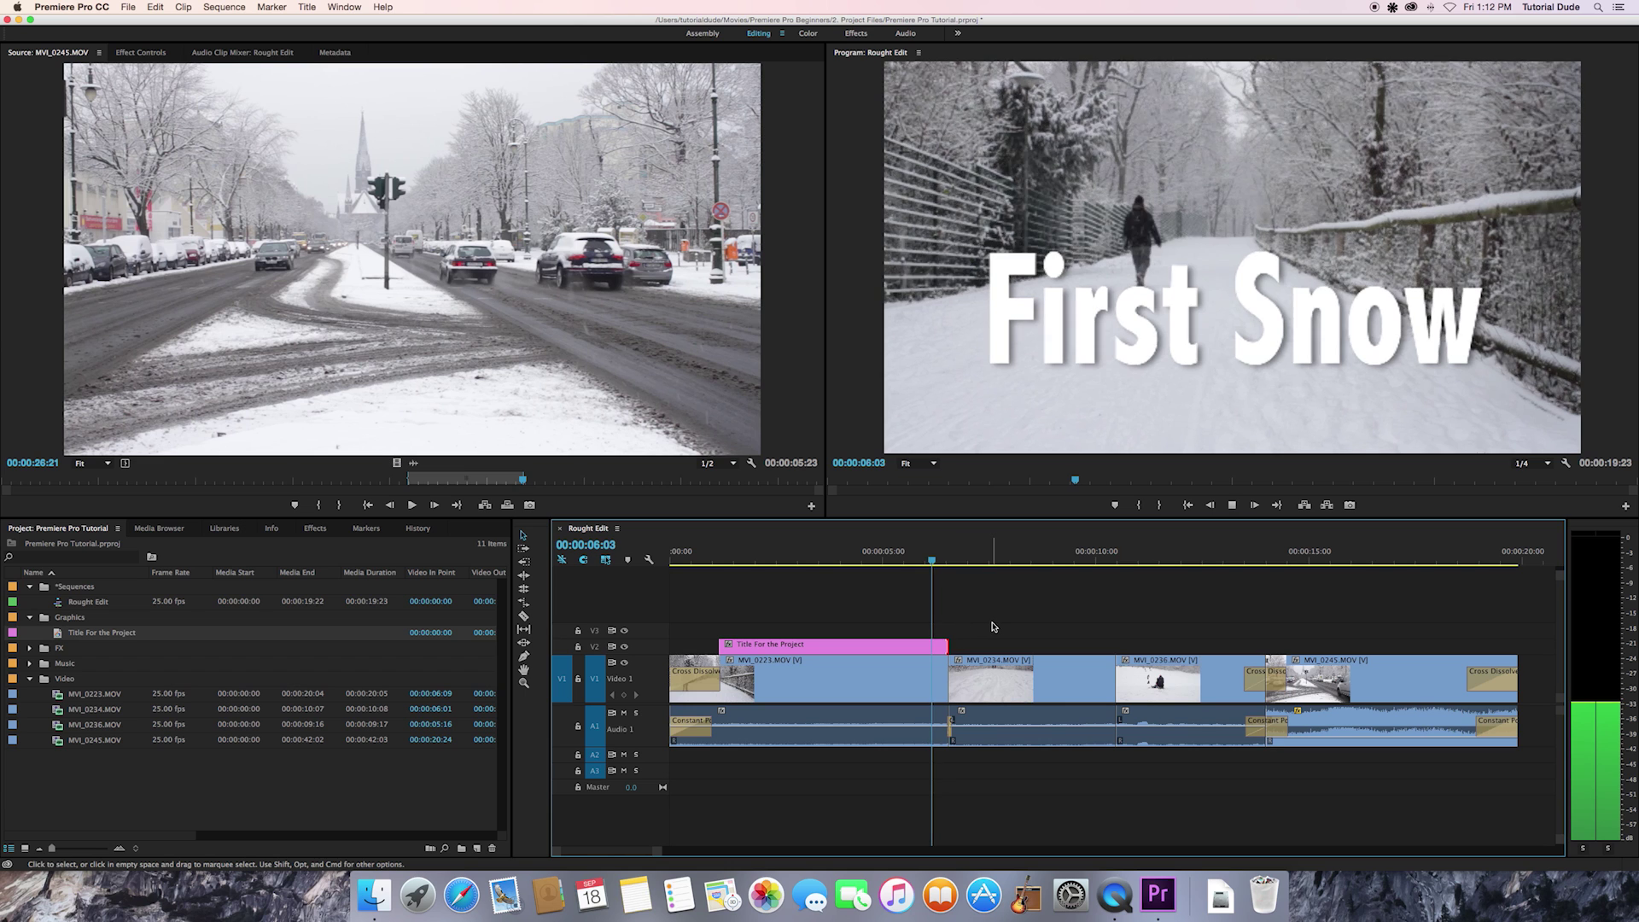
pyautogui.click(938, 551)
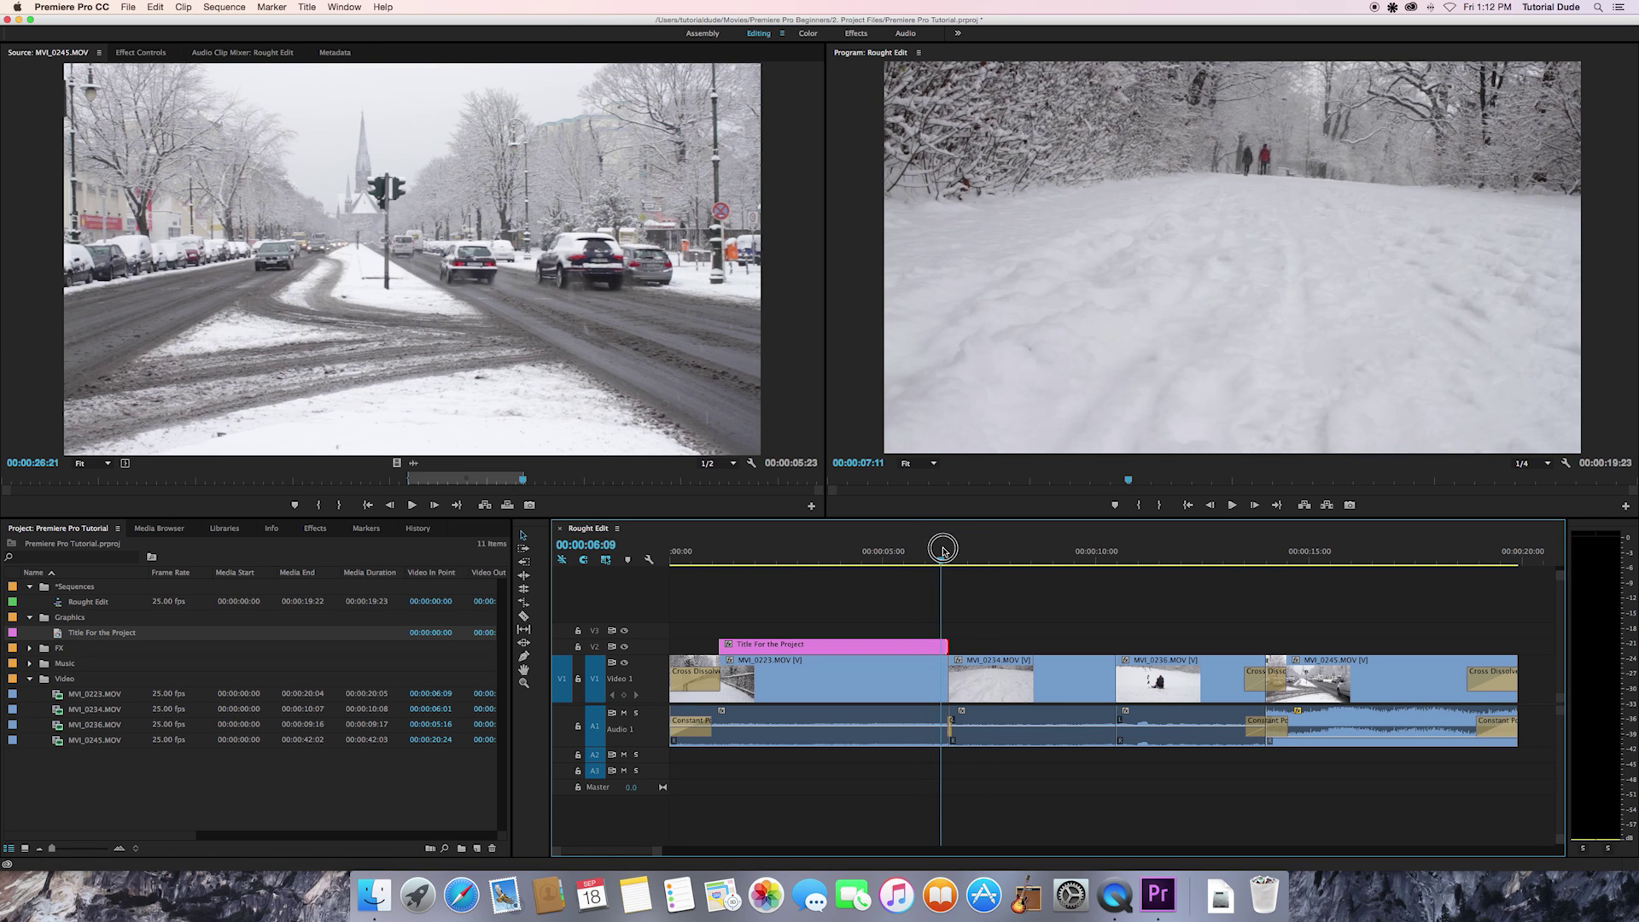
pyautogui.moveTo(942, 554); pyautogui.dragTo(755, 579)
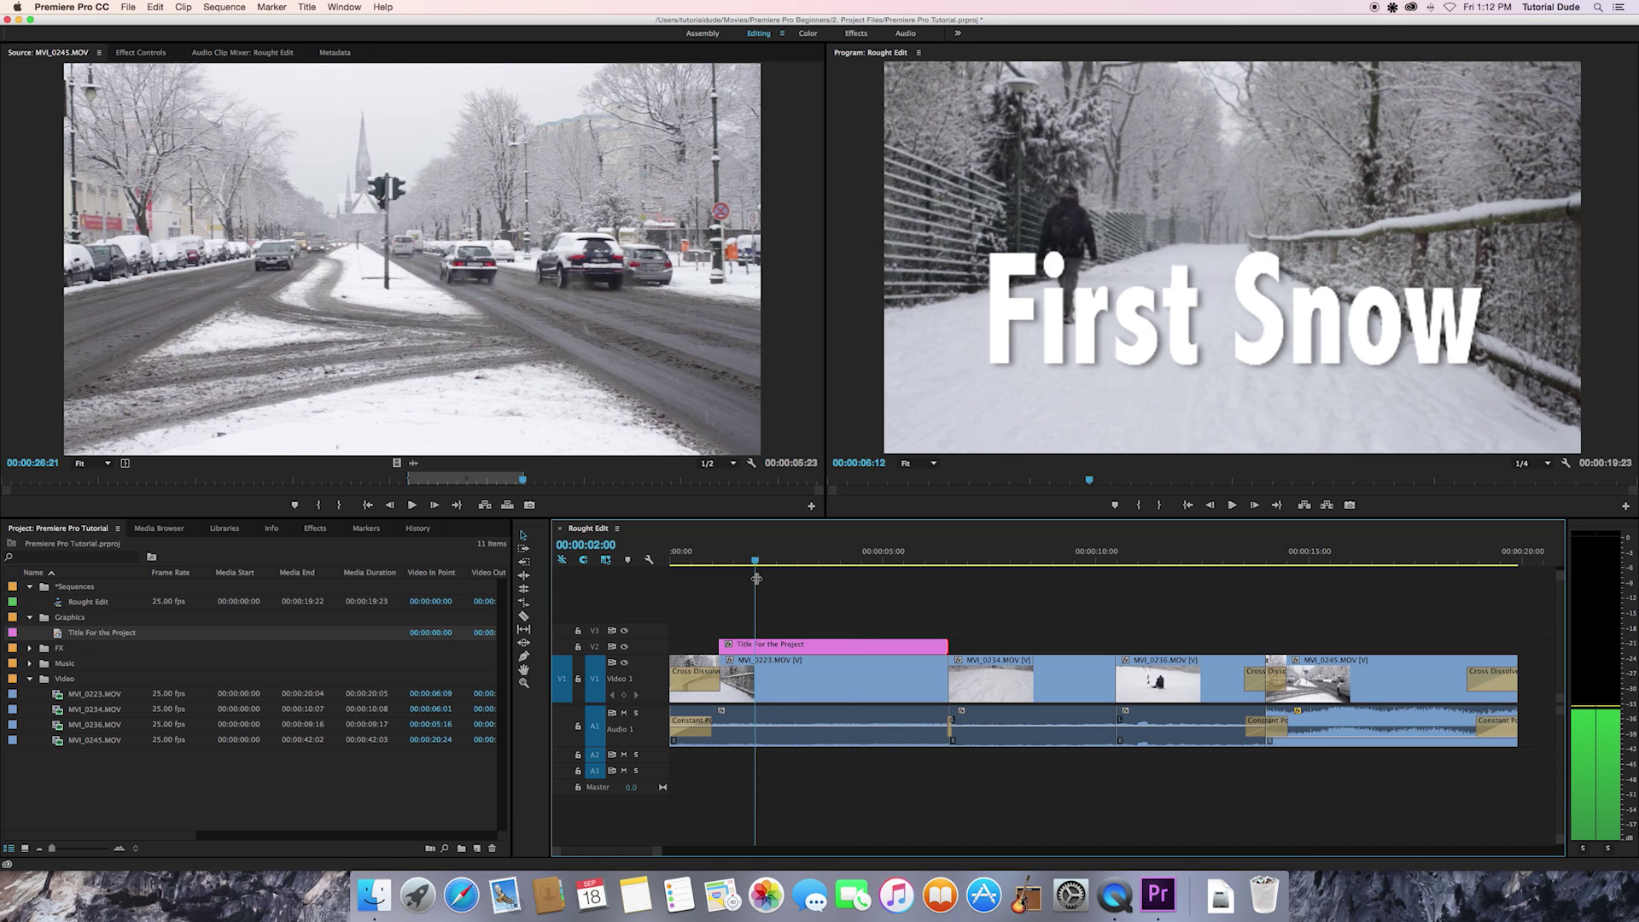
# Extend the start of the title clip on V2 to the beginning of the sequence and play the opening
pyautogui.moveTo(724, 646); pyautogui.dragTo(671, 646)
pyautogui.moveTo(722, 555); pyautogui.dragTo(622, 557)
pyautogui.press('space')
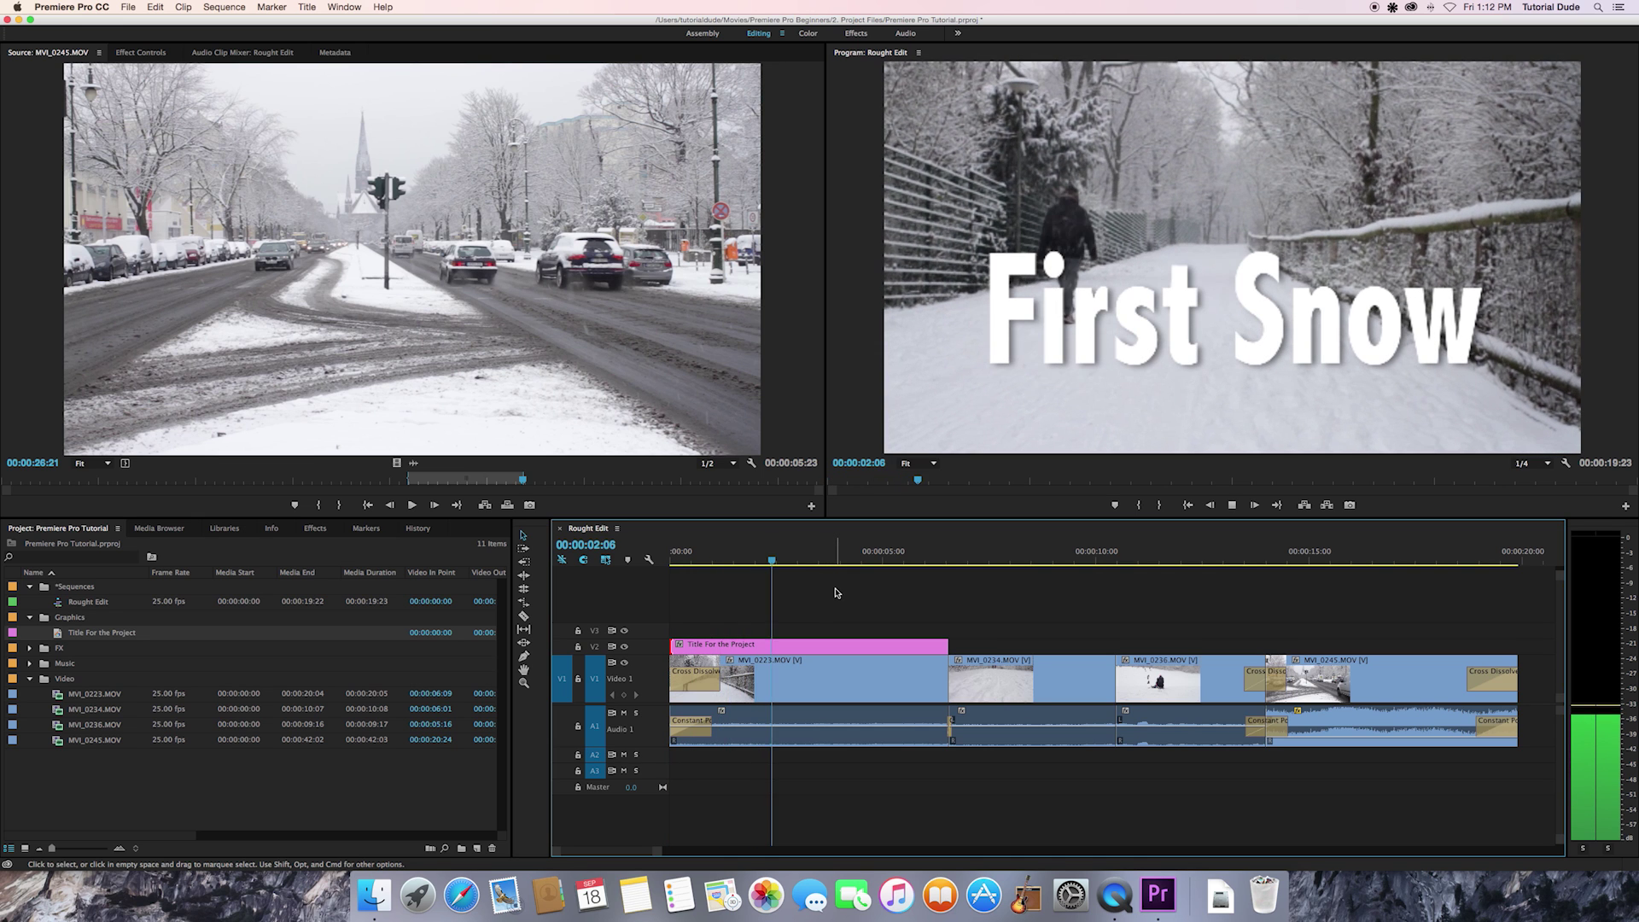
pyautogui.press('space')
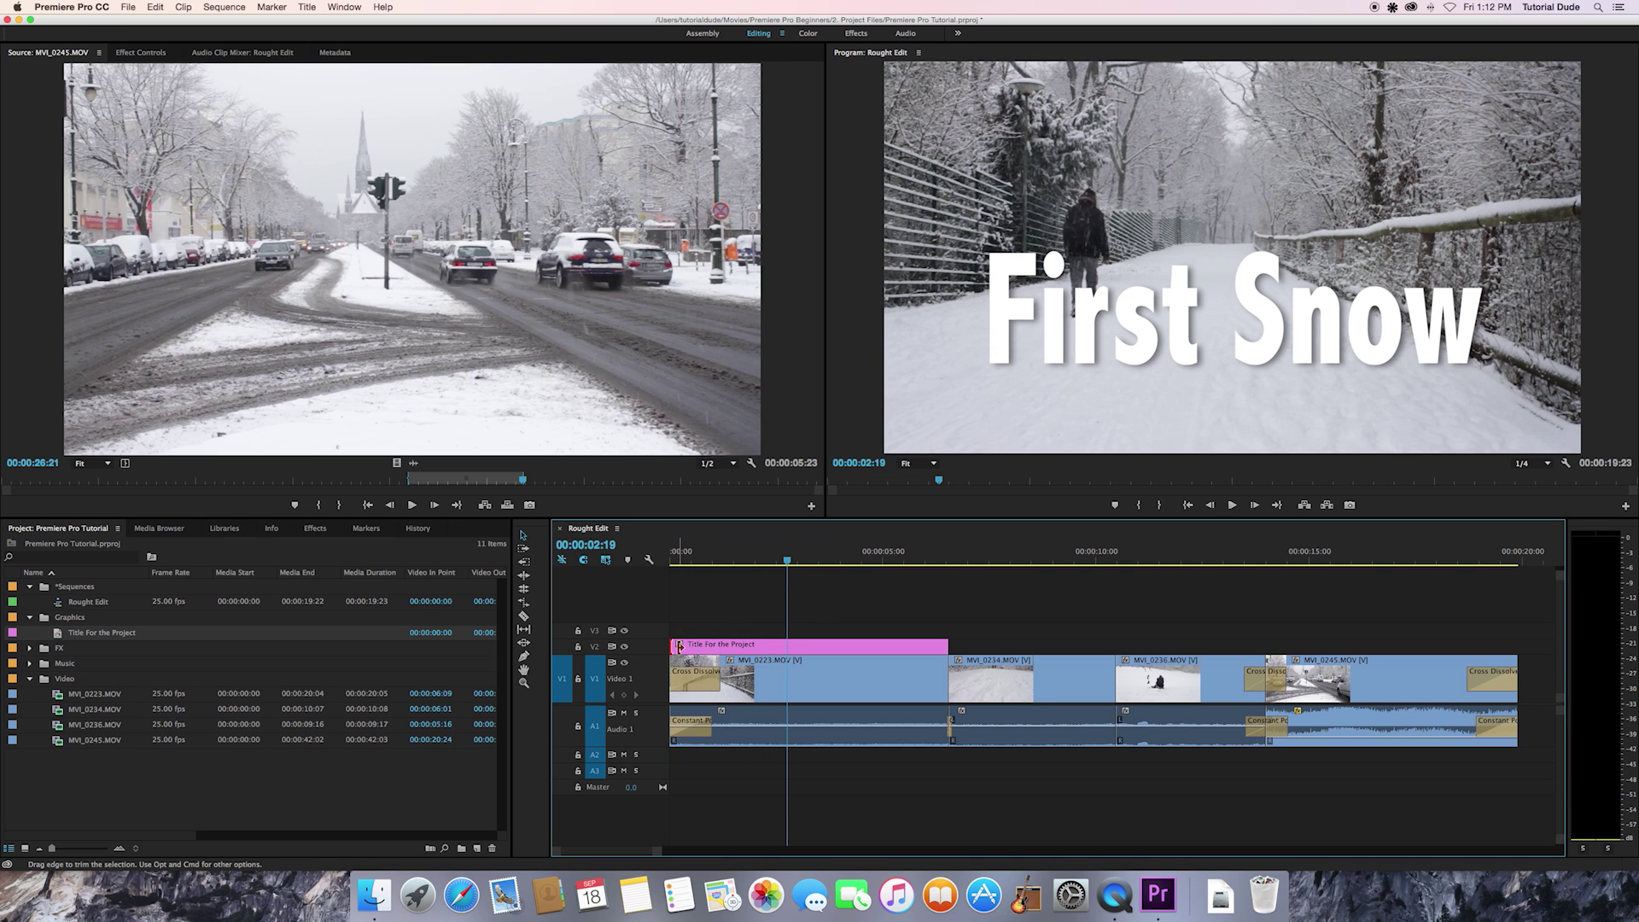
# Add a Cross Dissolve to the start of the title clip on V2 and preview it from the sequence start
pyautogui.press('super+d')
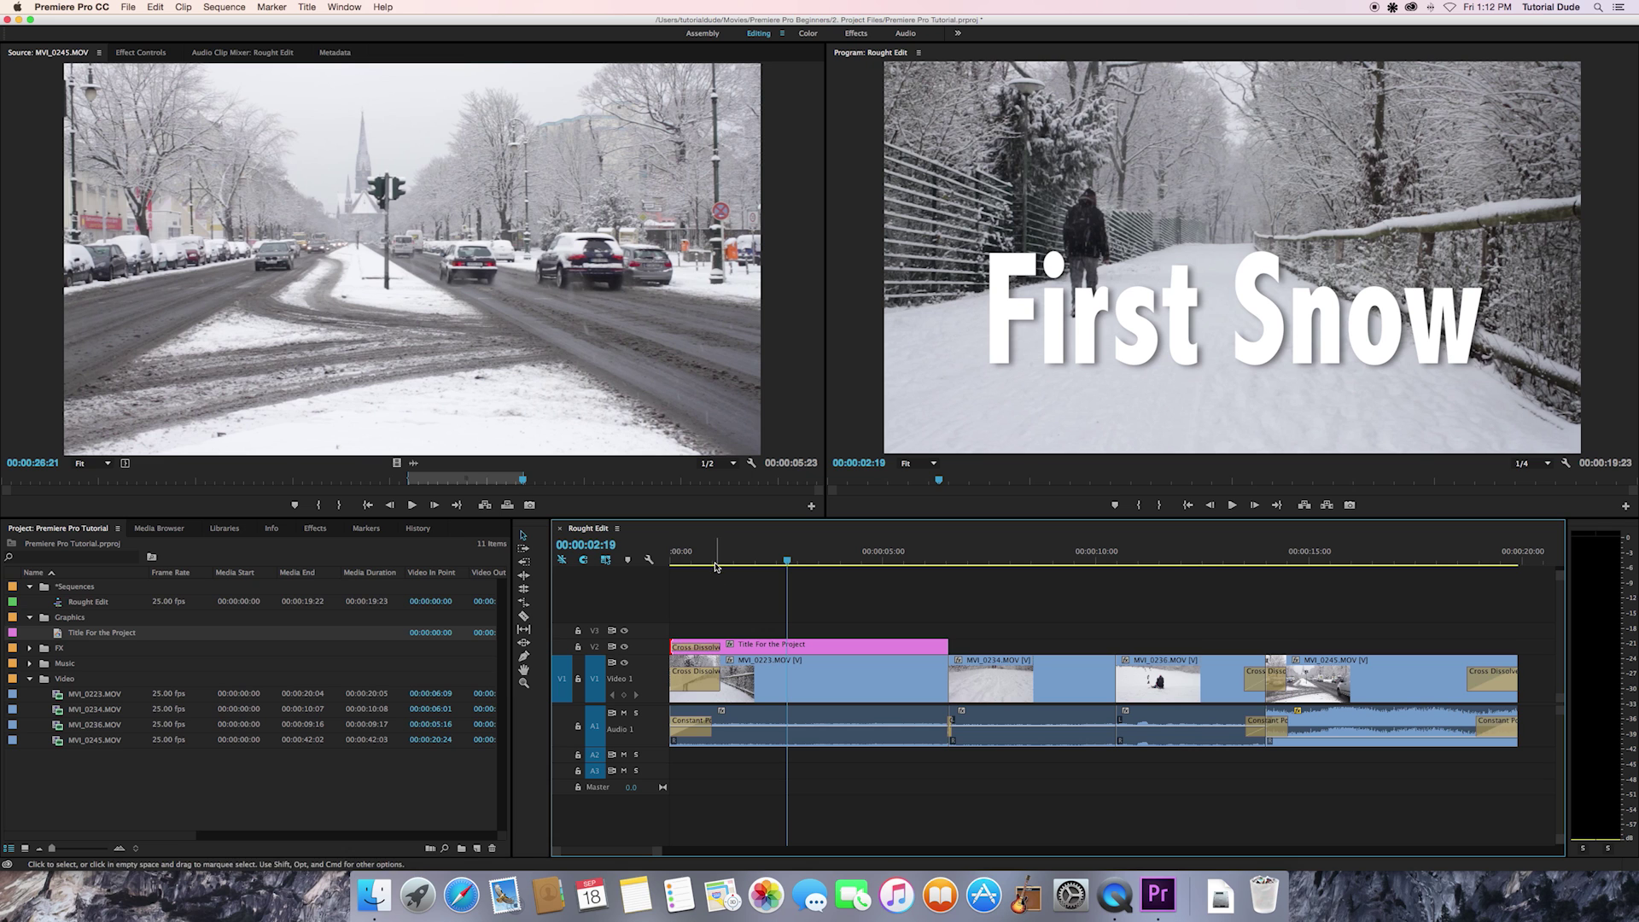
pyautogui.moveTo(727, 556); pyautogui.dragTo(672, 557)
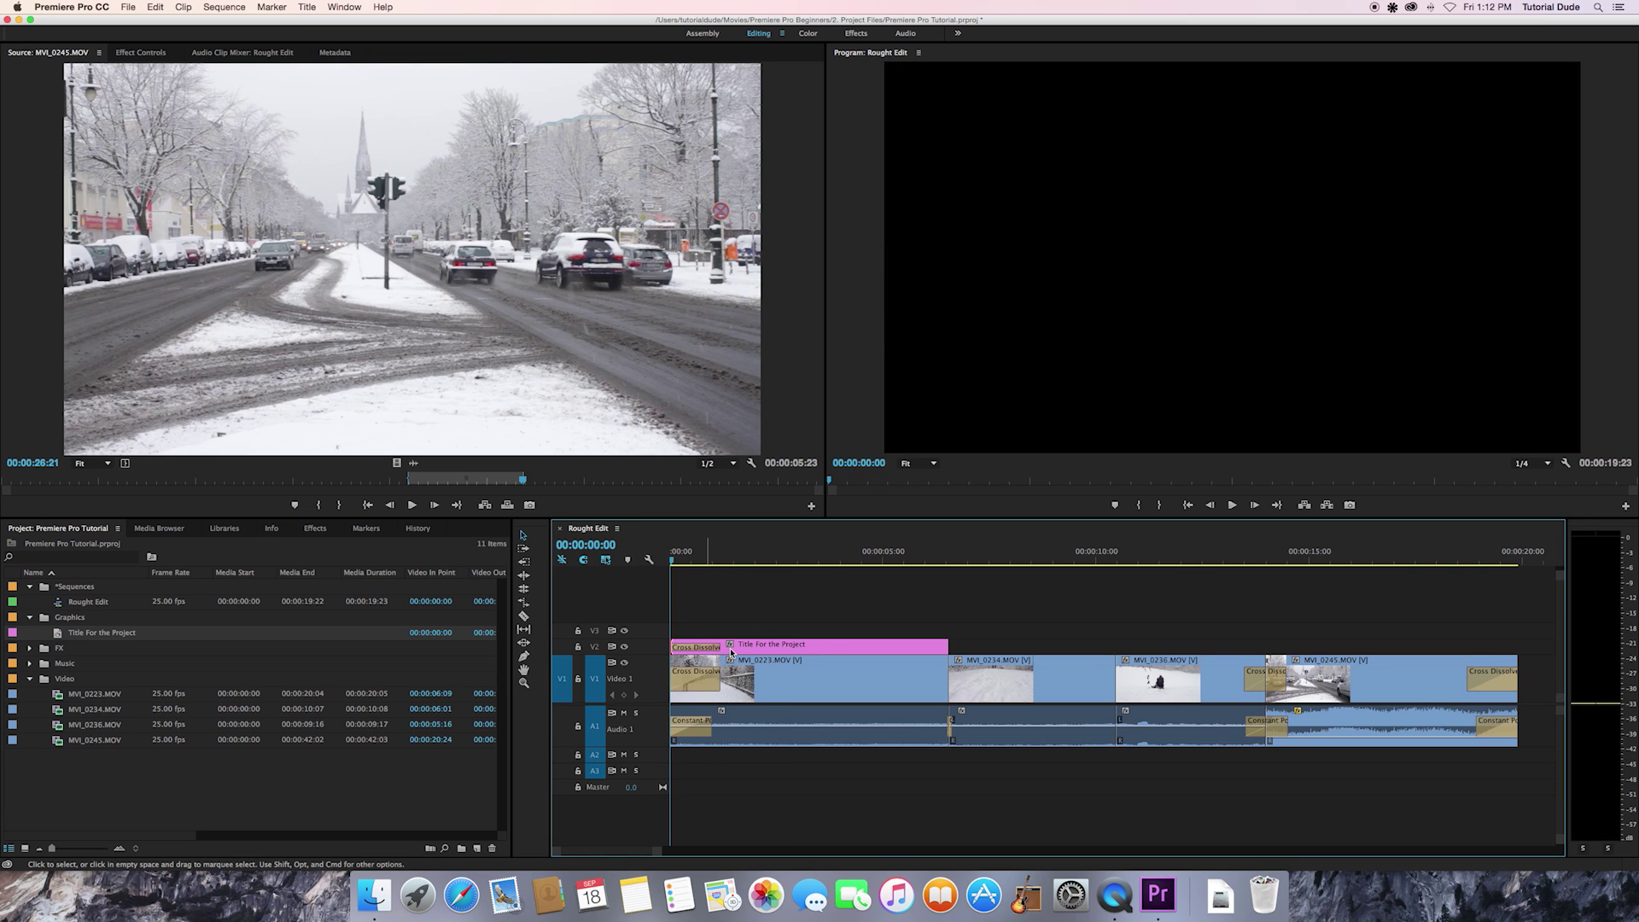
pyautogui.press('space')
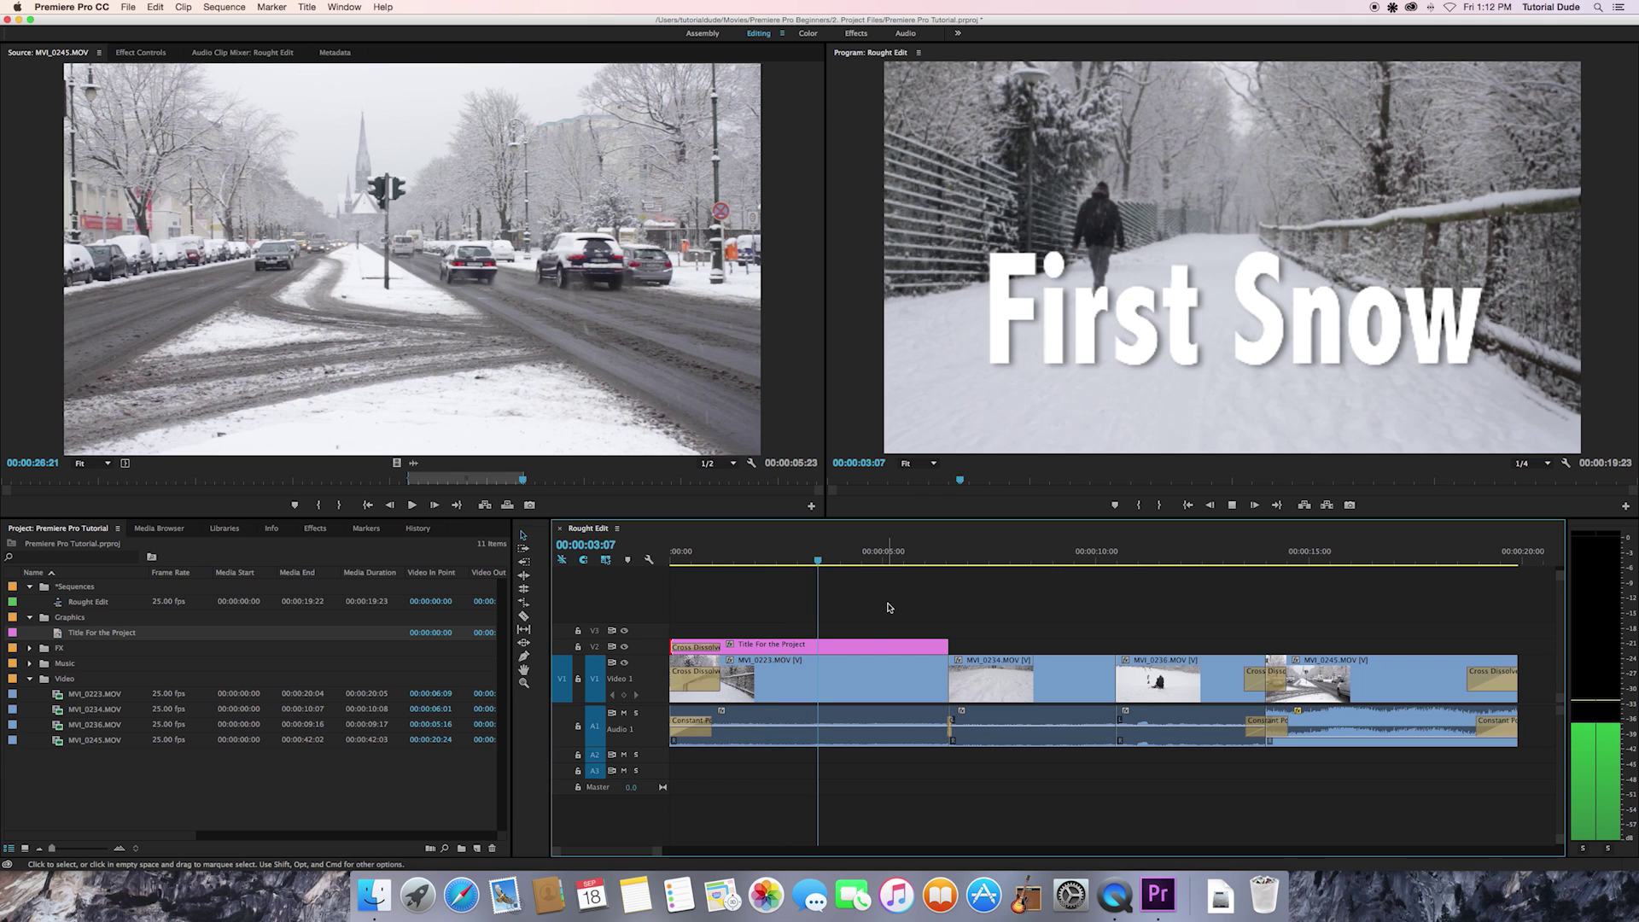
pyautogui.press('space')
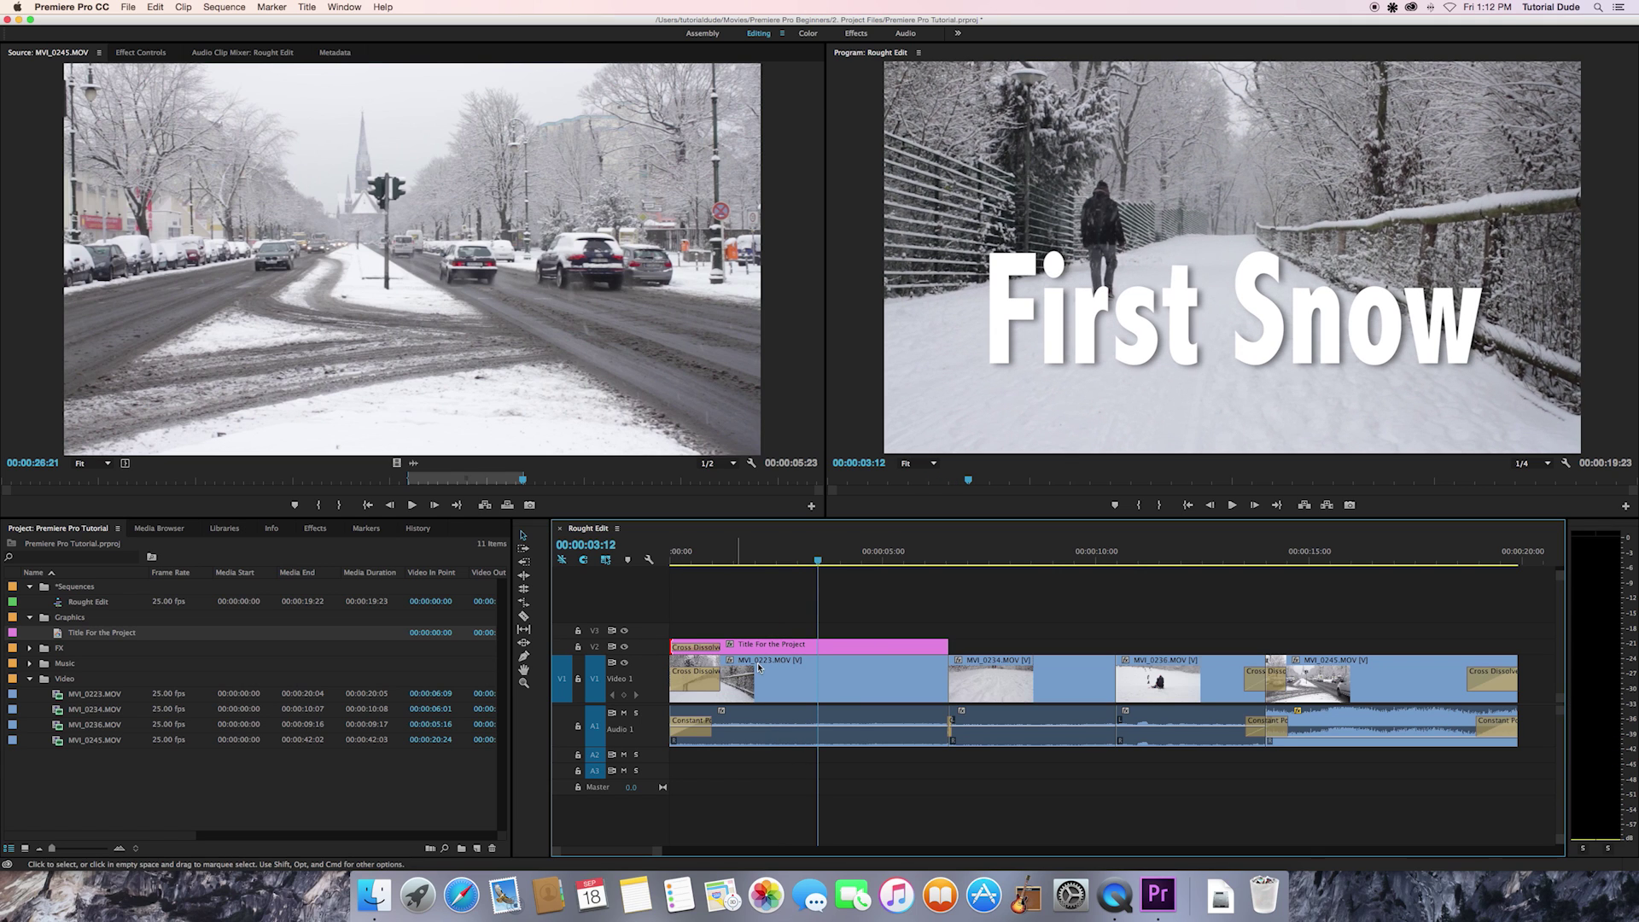
# Move MVI_0223.MOV above the title onto track V3 and return it to V1 to compare the layer order
pyautogui.click(803, 680)
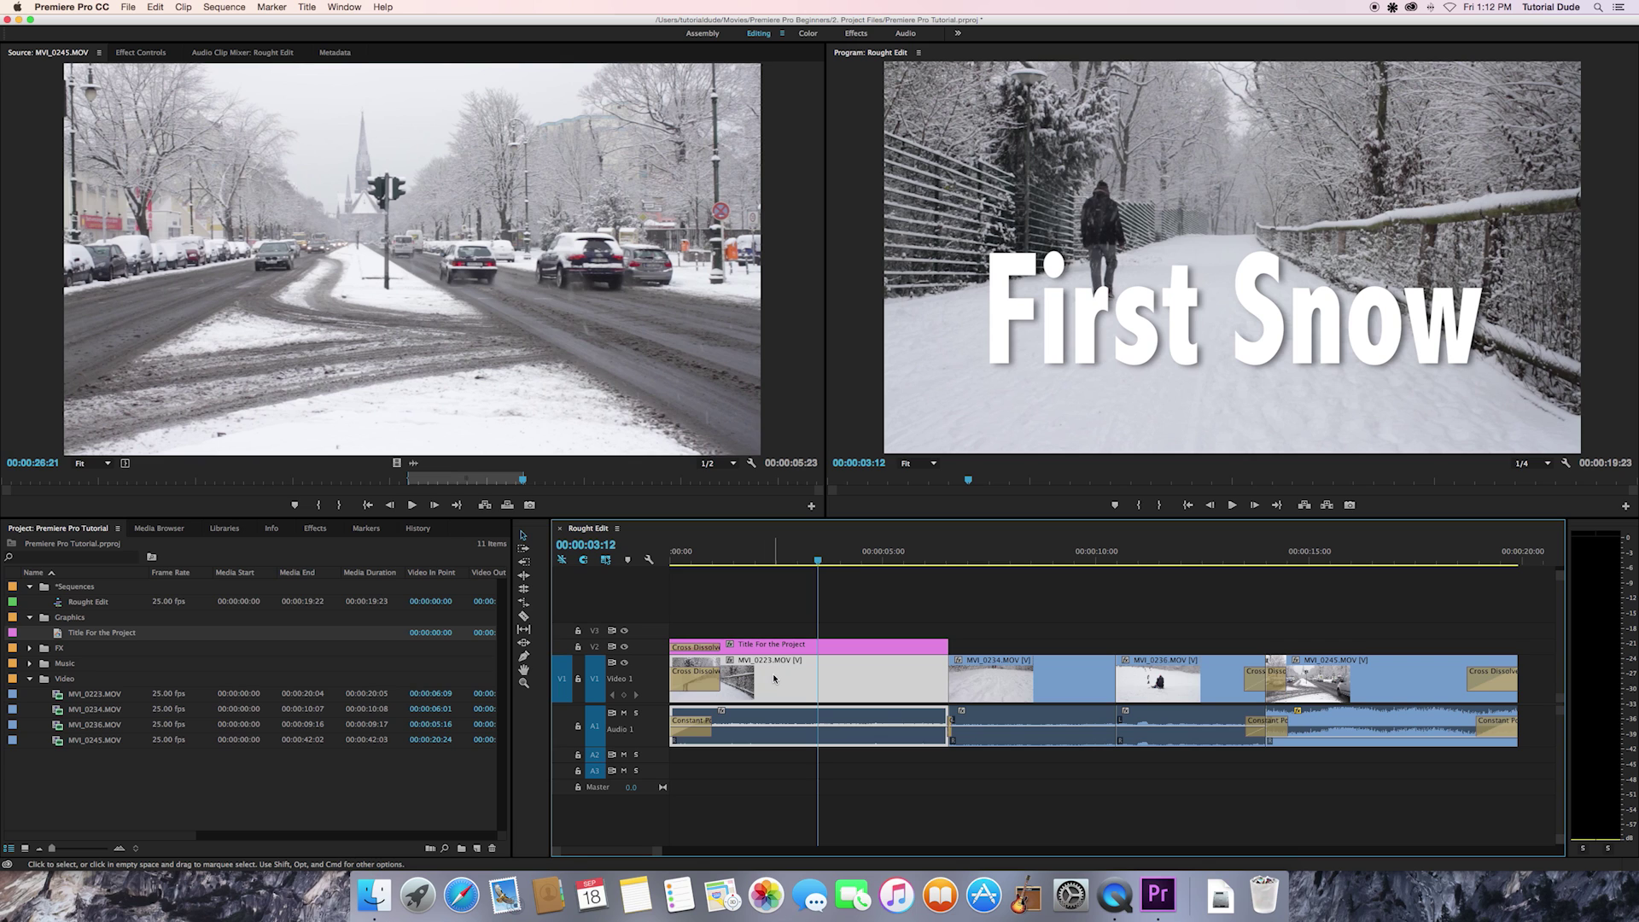
pyautogui.moveTo(774, 678); pyautogui.dragTo(773, 632)
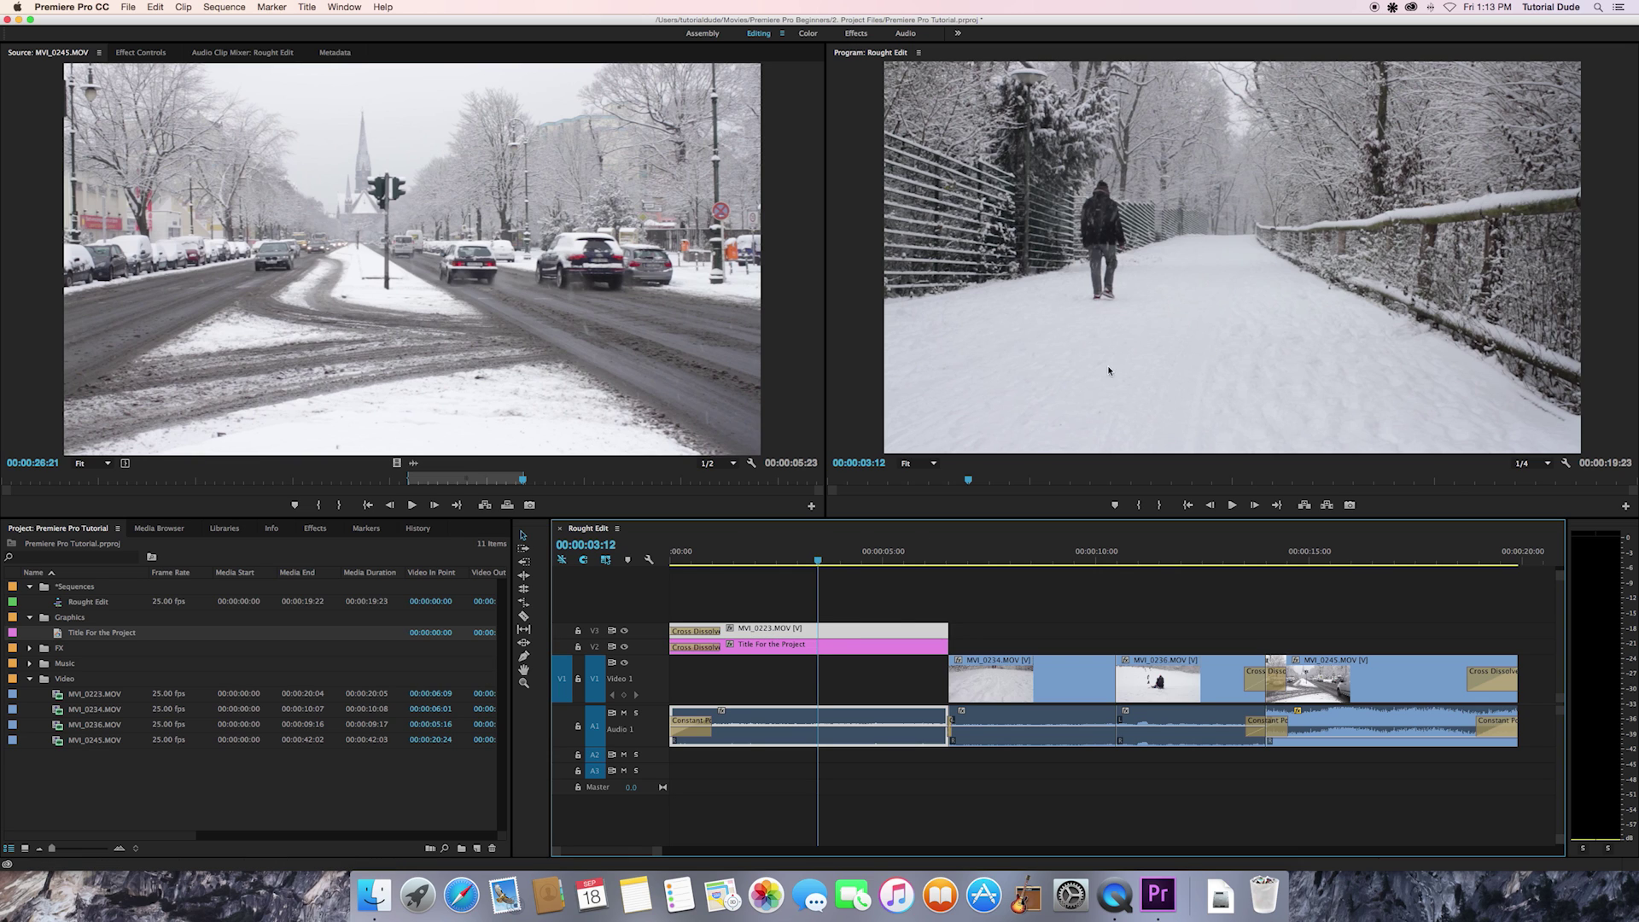
pyautogui.moveTo(789, 629); pyautogui.dragTo(788, 676)
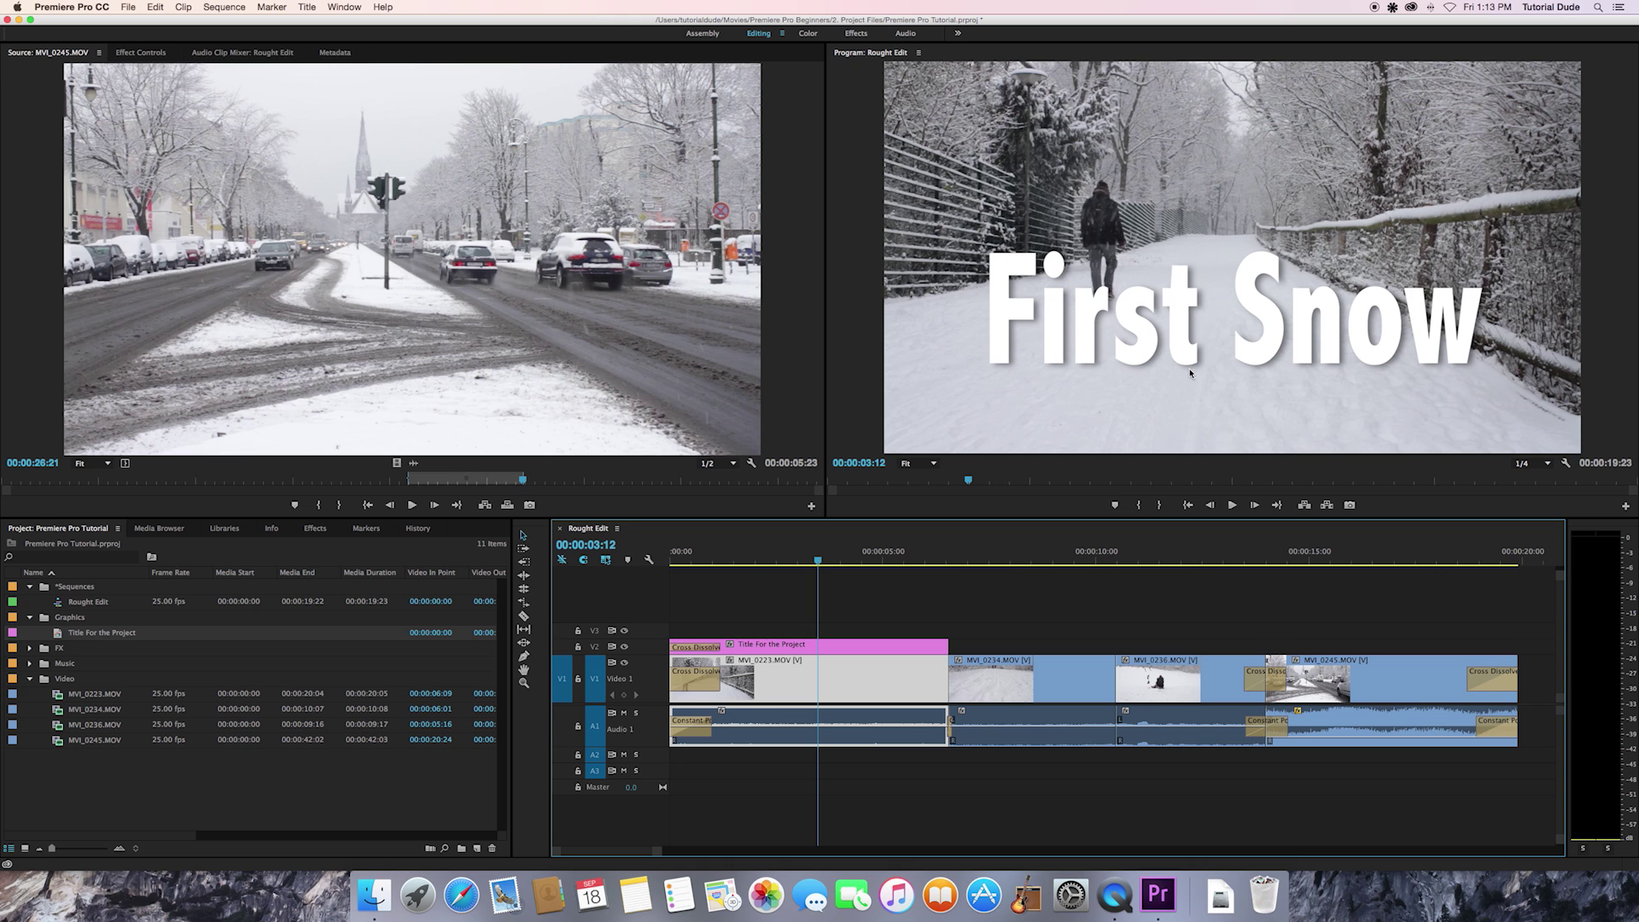
# Play the sequence from its start to review the title fading in over MVI_0223.MOV
pyautogui.click(777, 560)
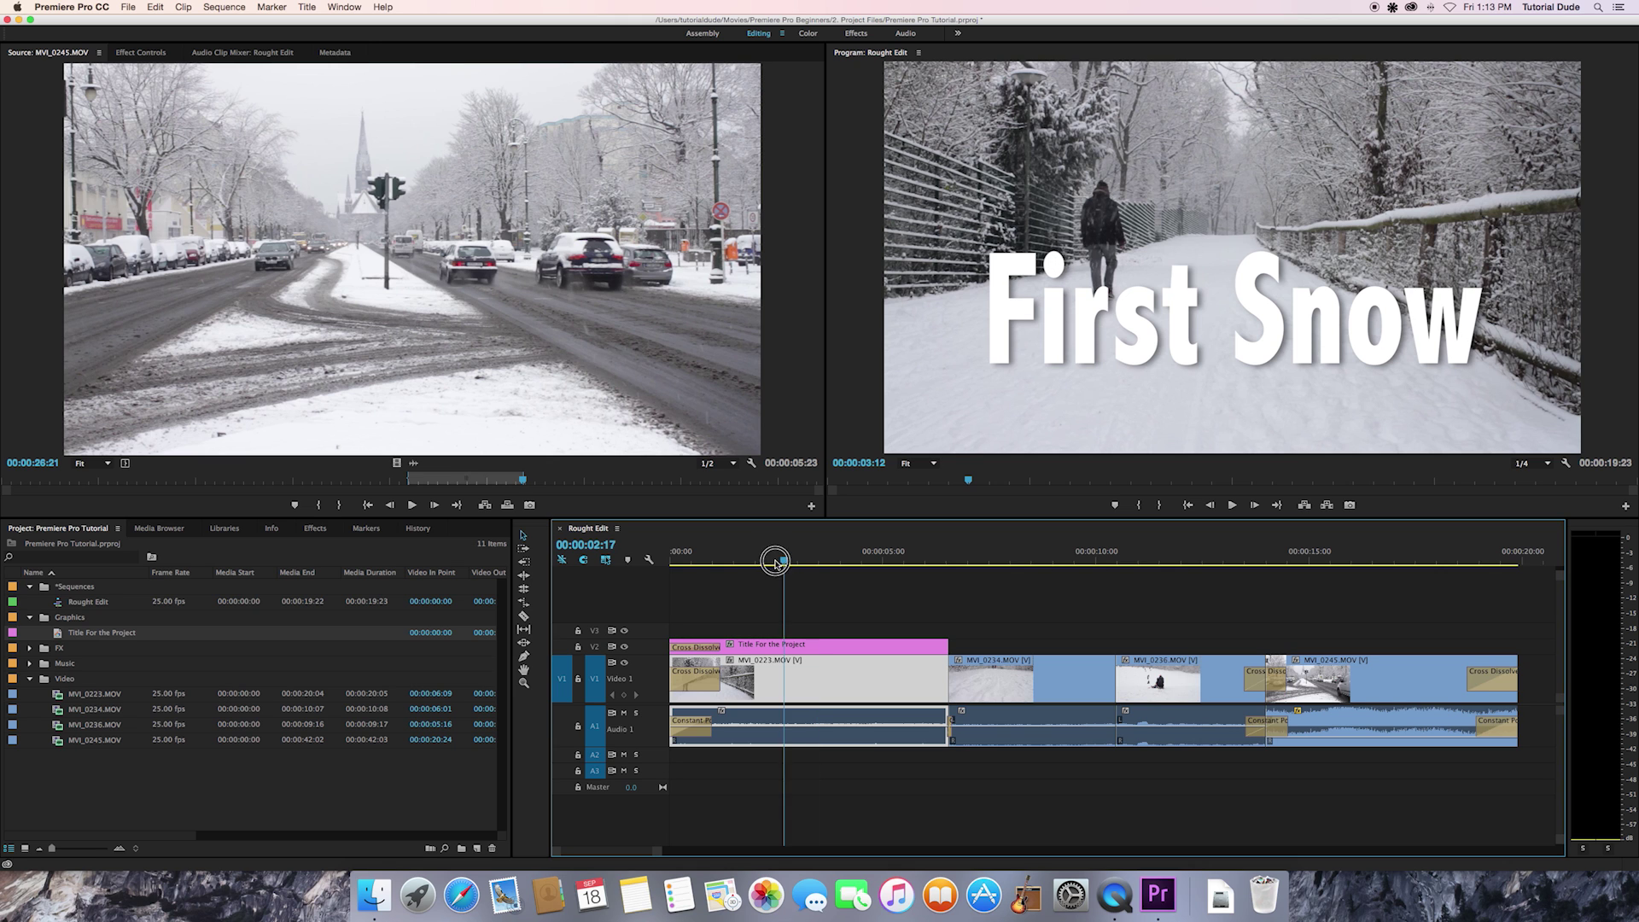
pyautogui.press('Home')
pyautogui.press('space')
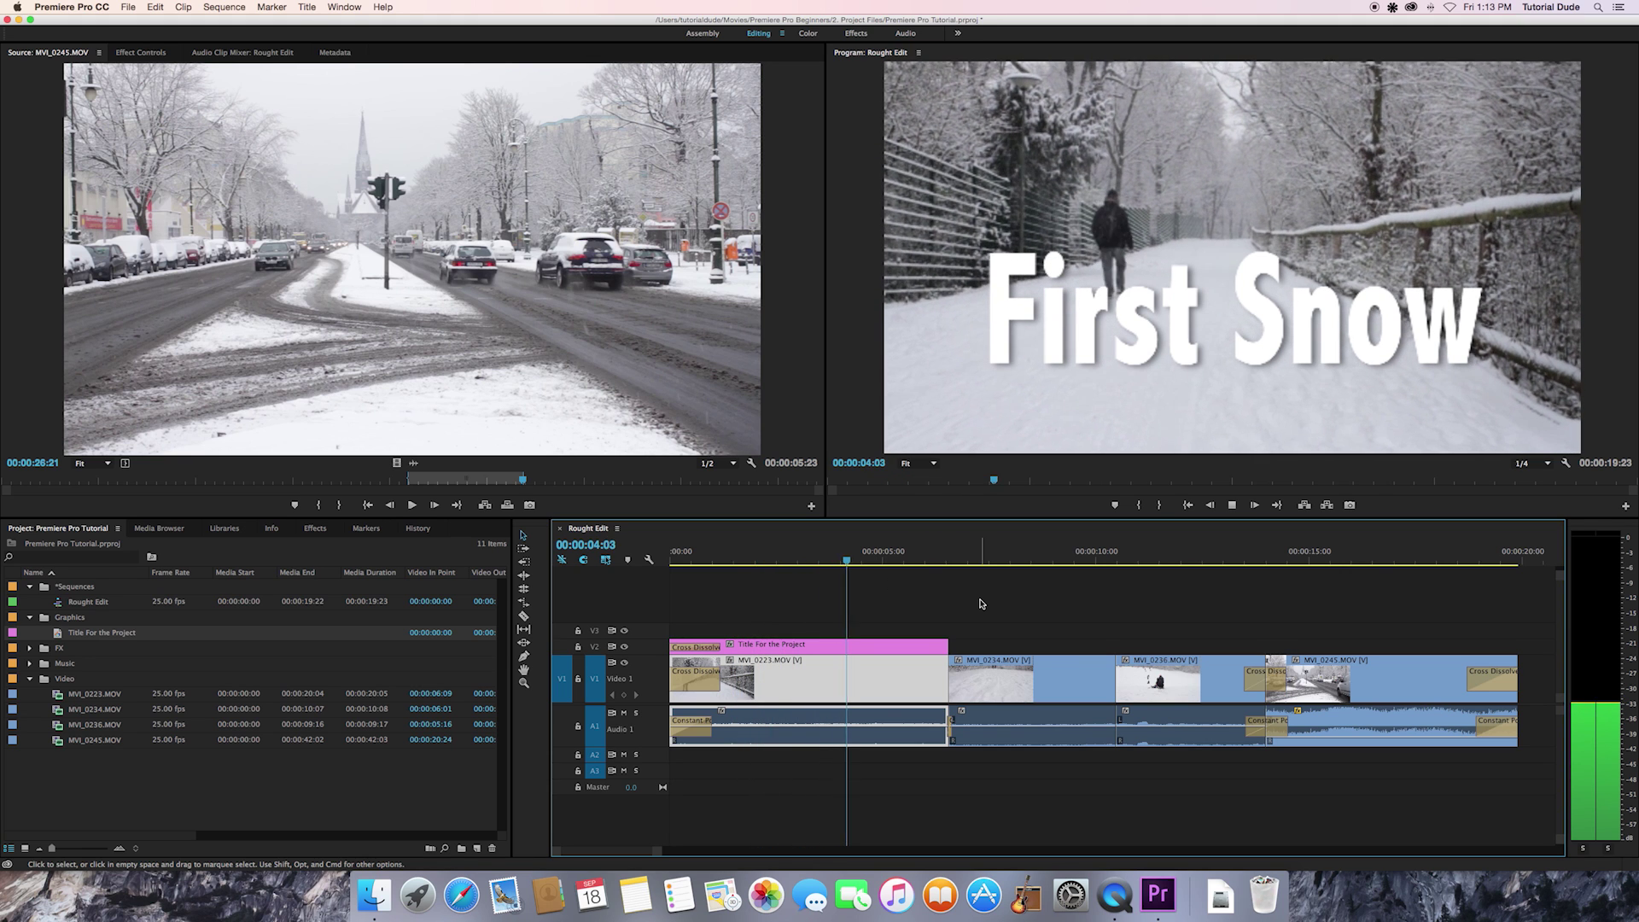
pyautogui.press('space')
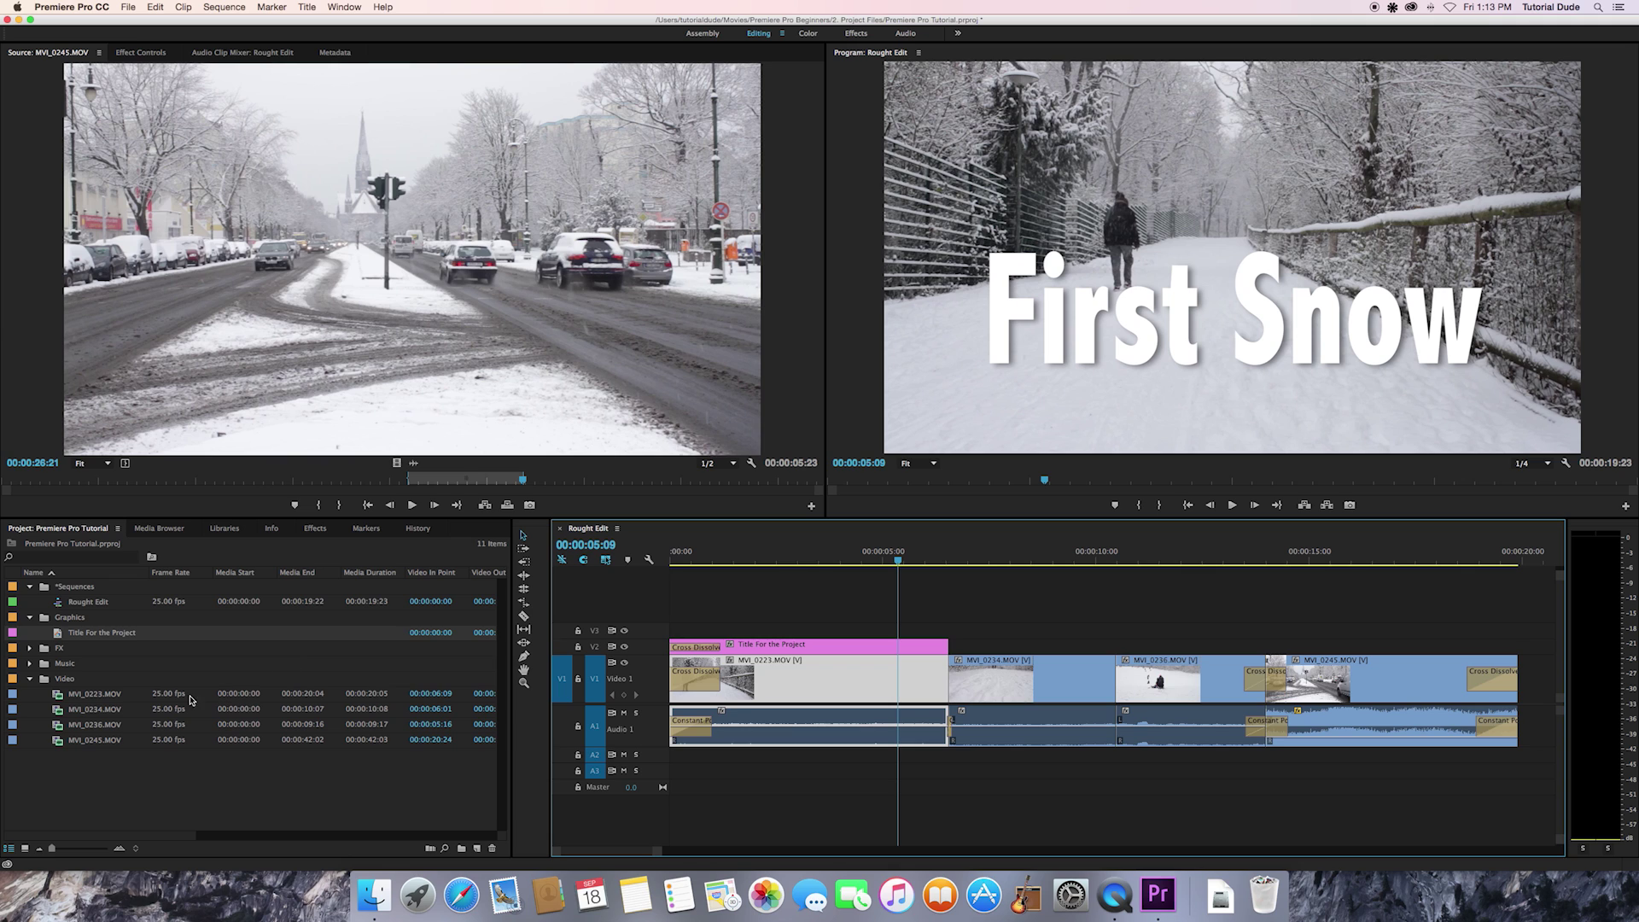
# Expand the Music bin and load Intrepid.mp3 into the Source monitor
pyautogui.click(31, 649)
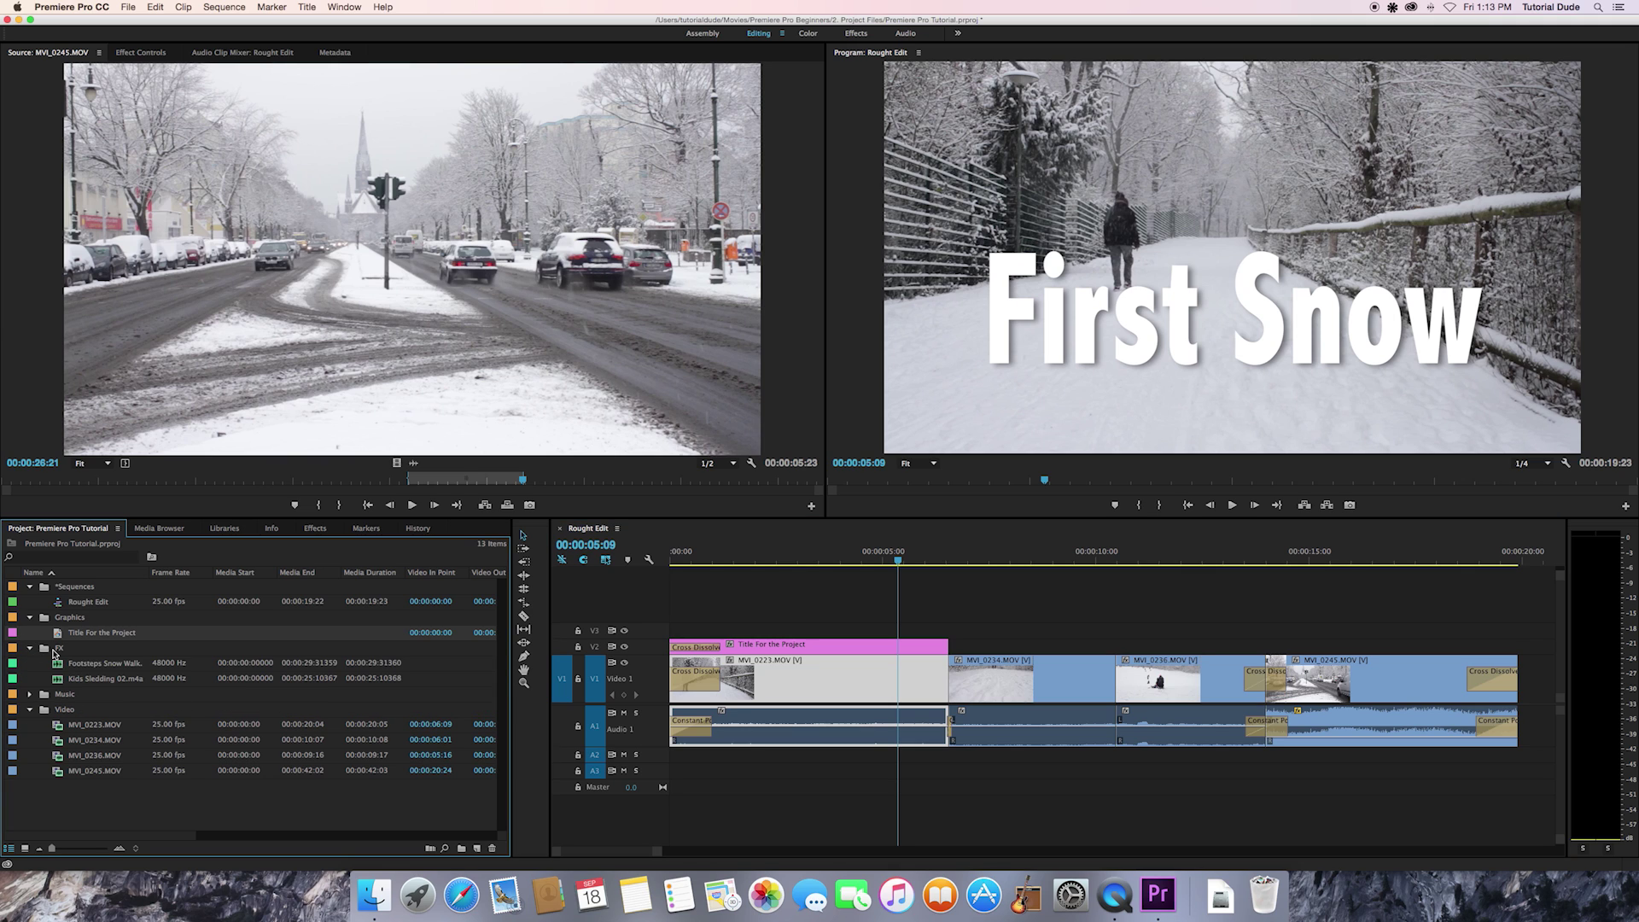
pyautogui.click(31, 648)
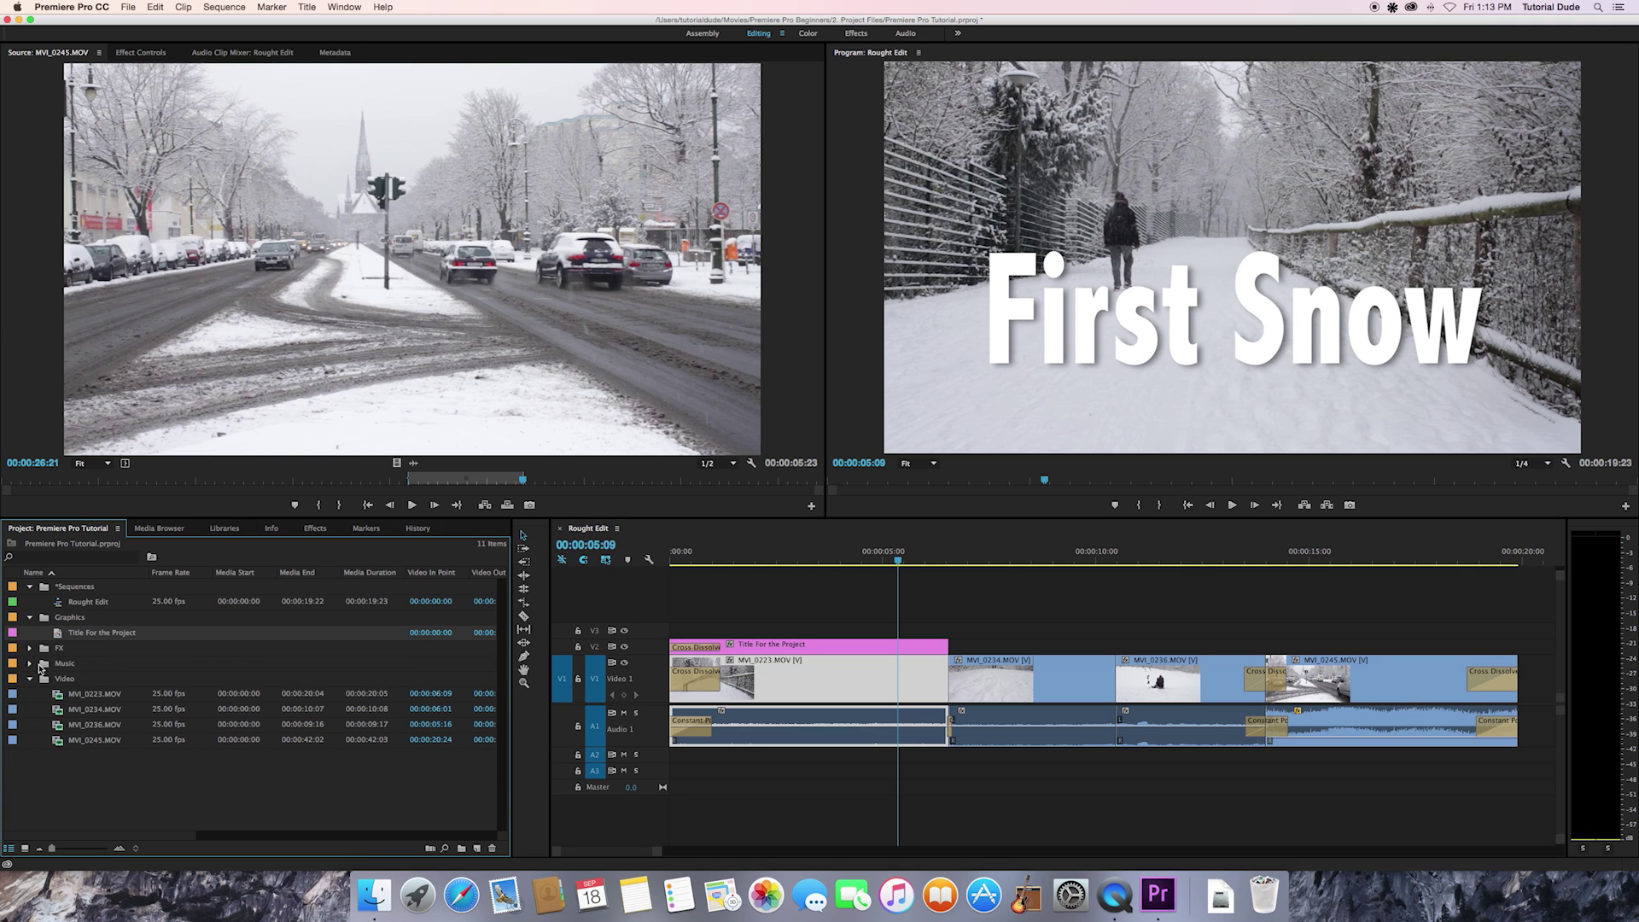
pyautogui.click(31, 664)
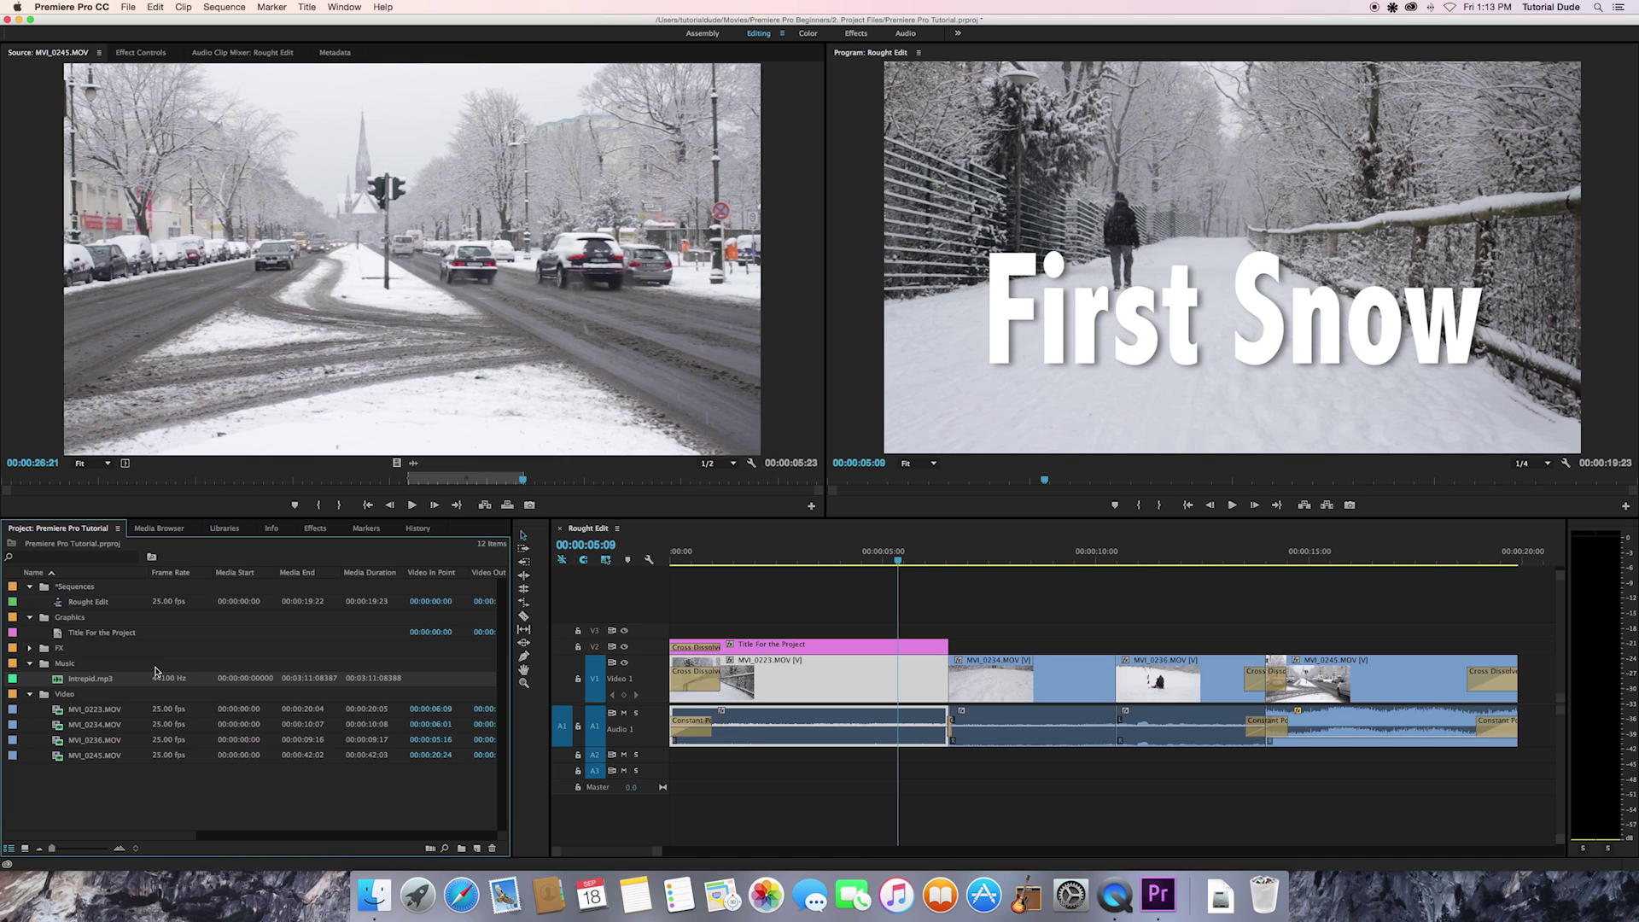
pyautogui.click(57, 680)
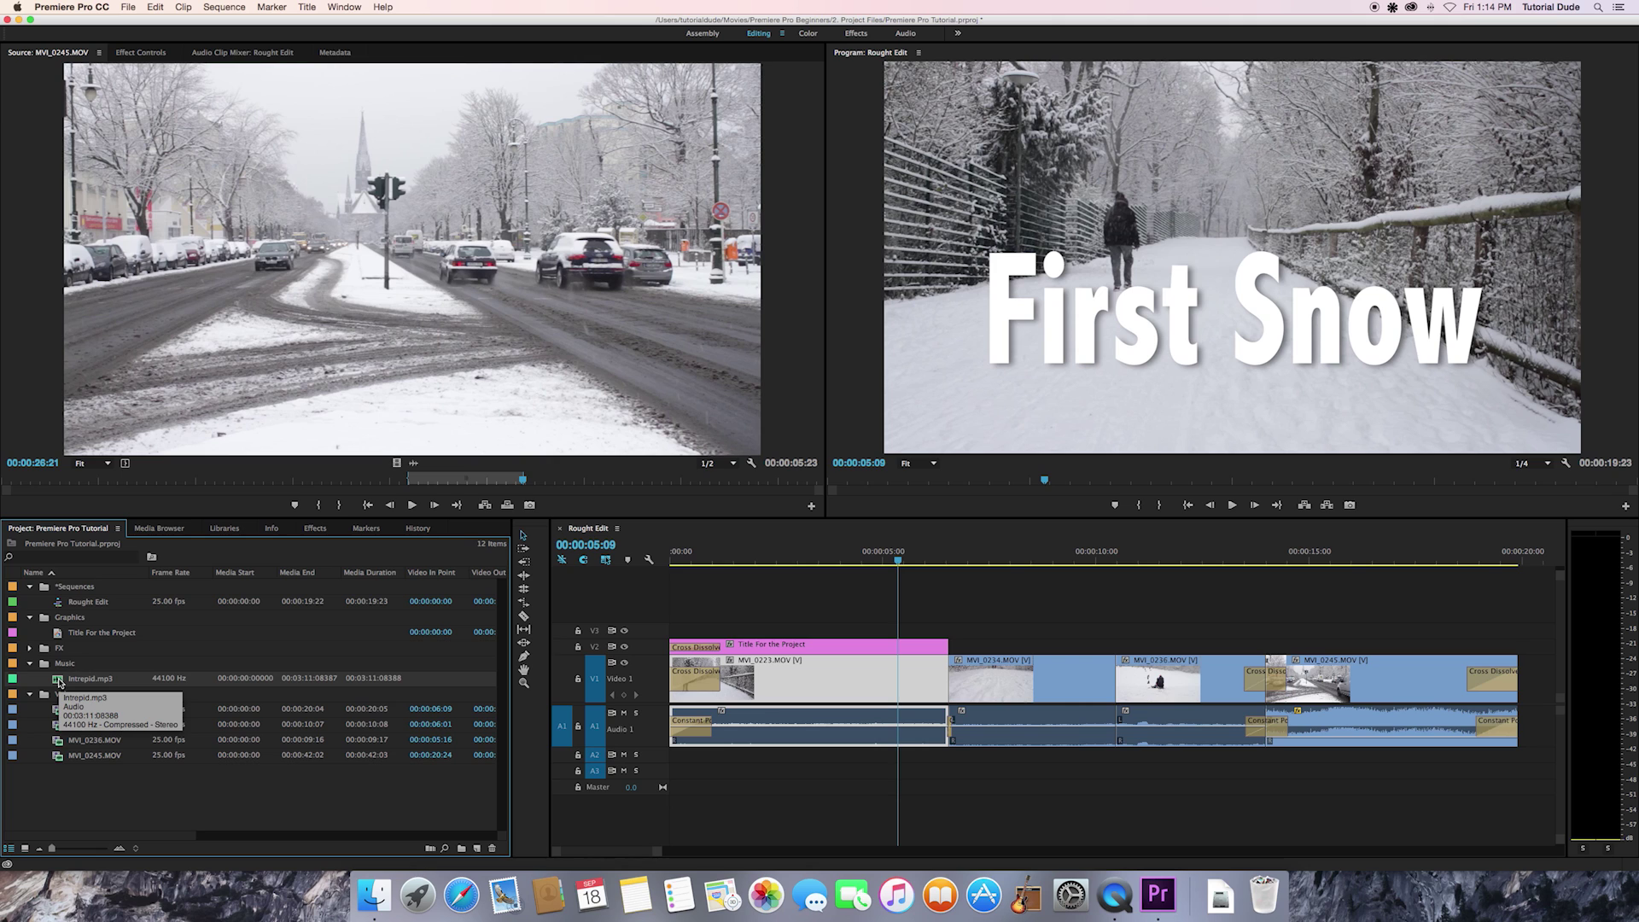
pyautogui.doubleClick(59, 680)
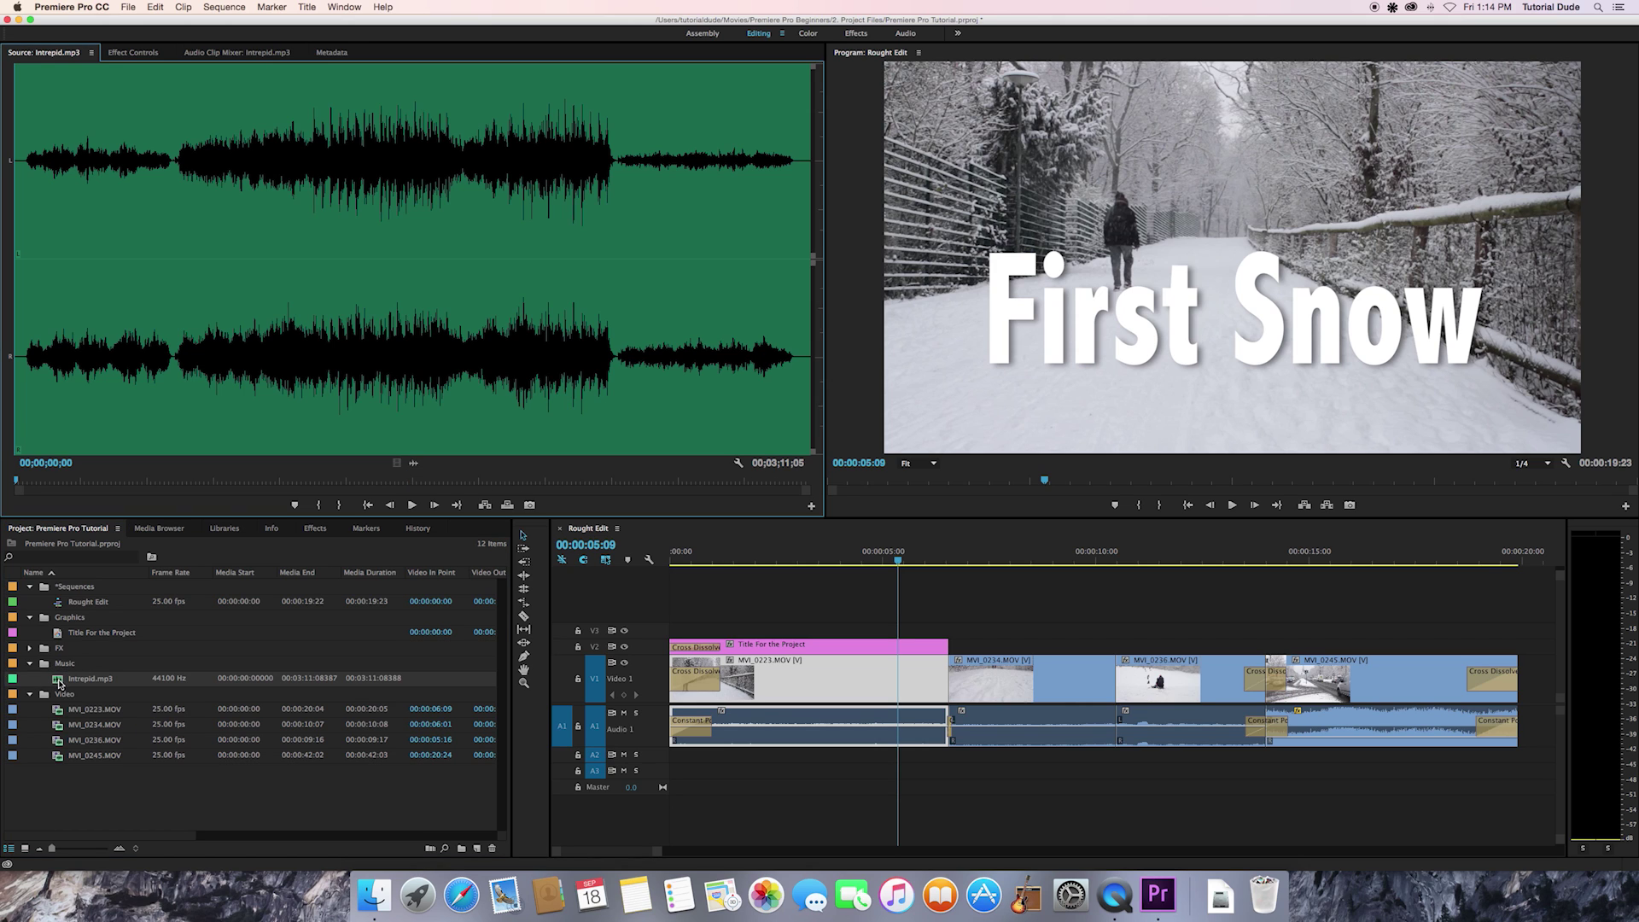
# Play the beginning of Intrepid.mp3 and set its In point at 00;00;02;14
pyautogui.press('space')
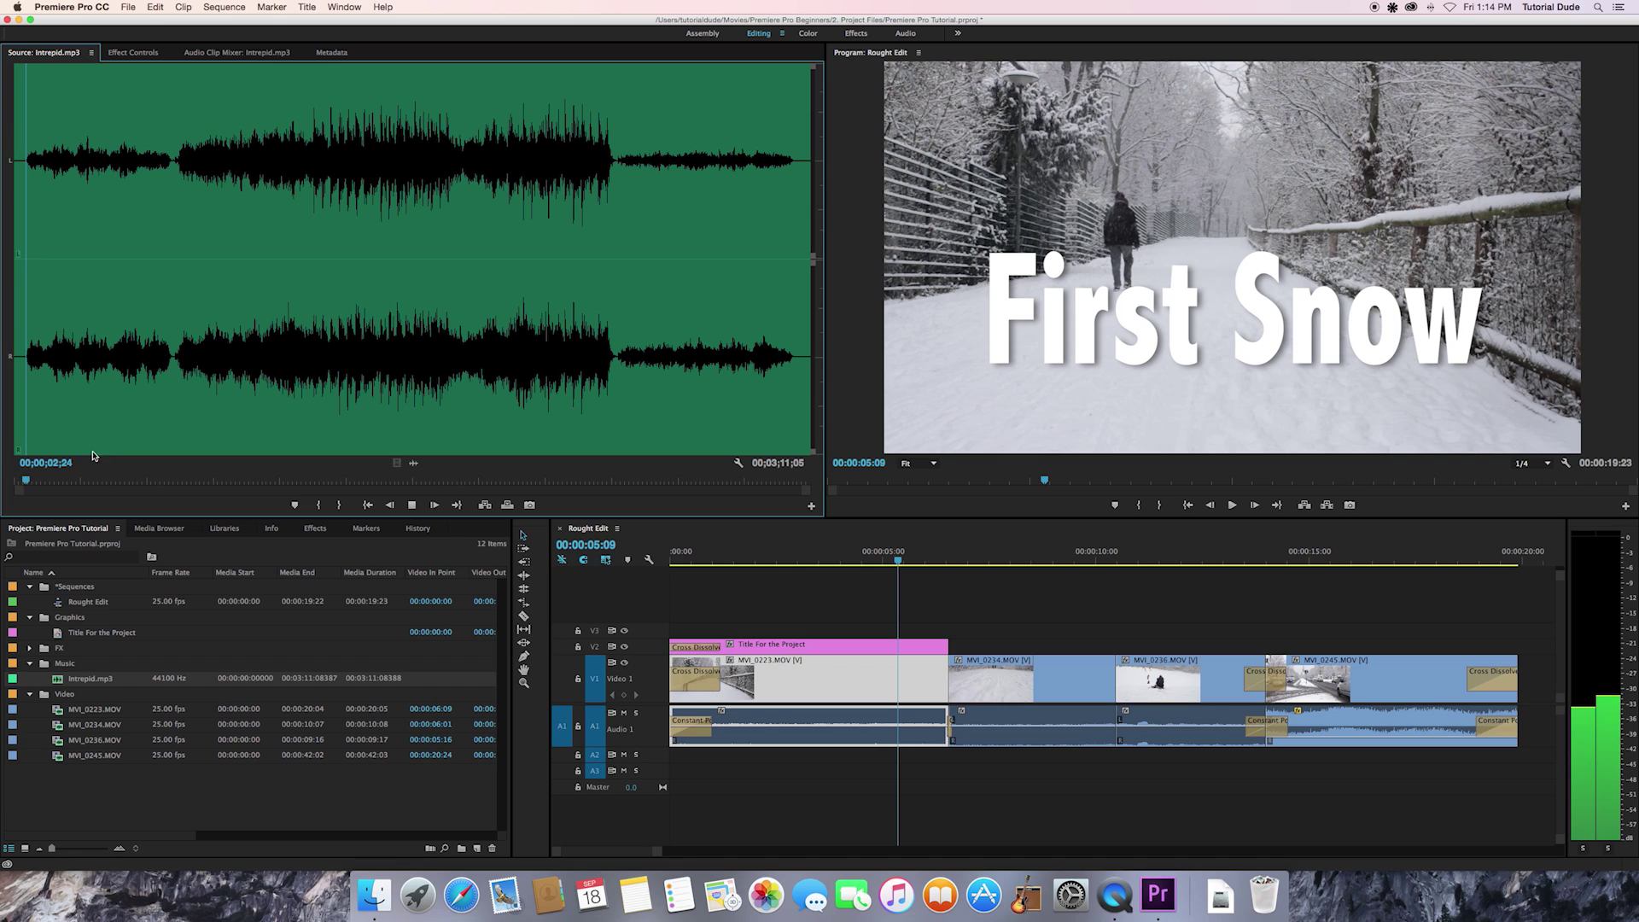
pyautogui.moveTo(25, 483); pyautogui.dragTo(25, 480)
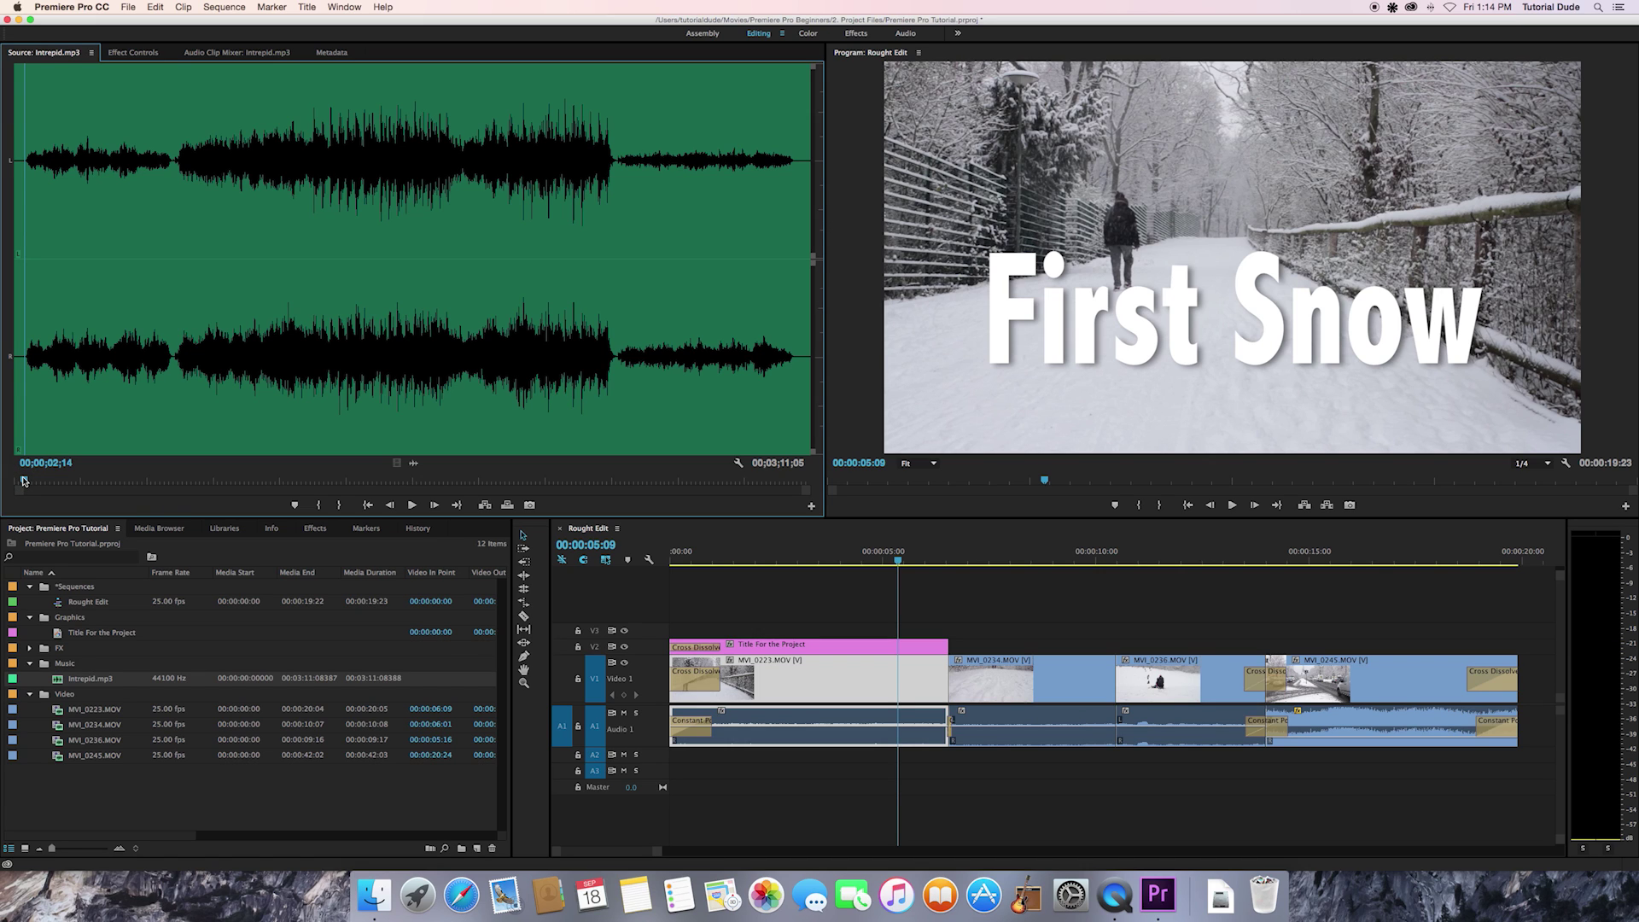
pyautogui.press('i')
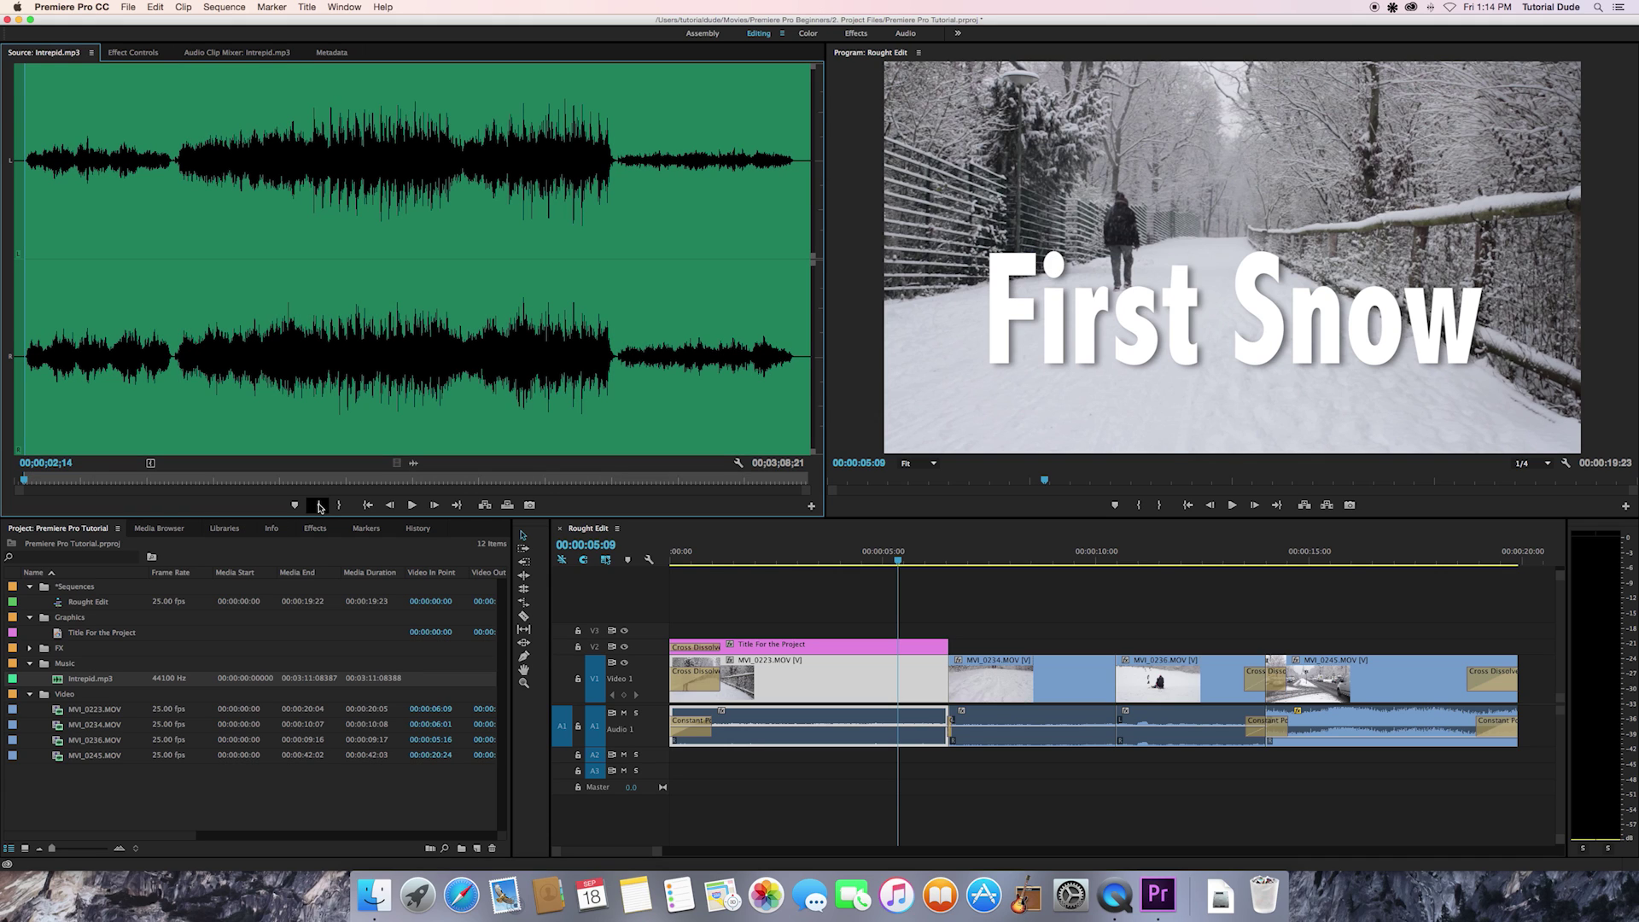
# Listen to Intrepid.mp3 from its In point and place its audio on track A3 at the start of the sequence
pyautogui.click(410, 506)
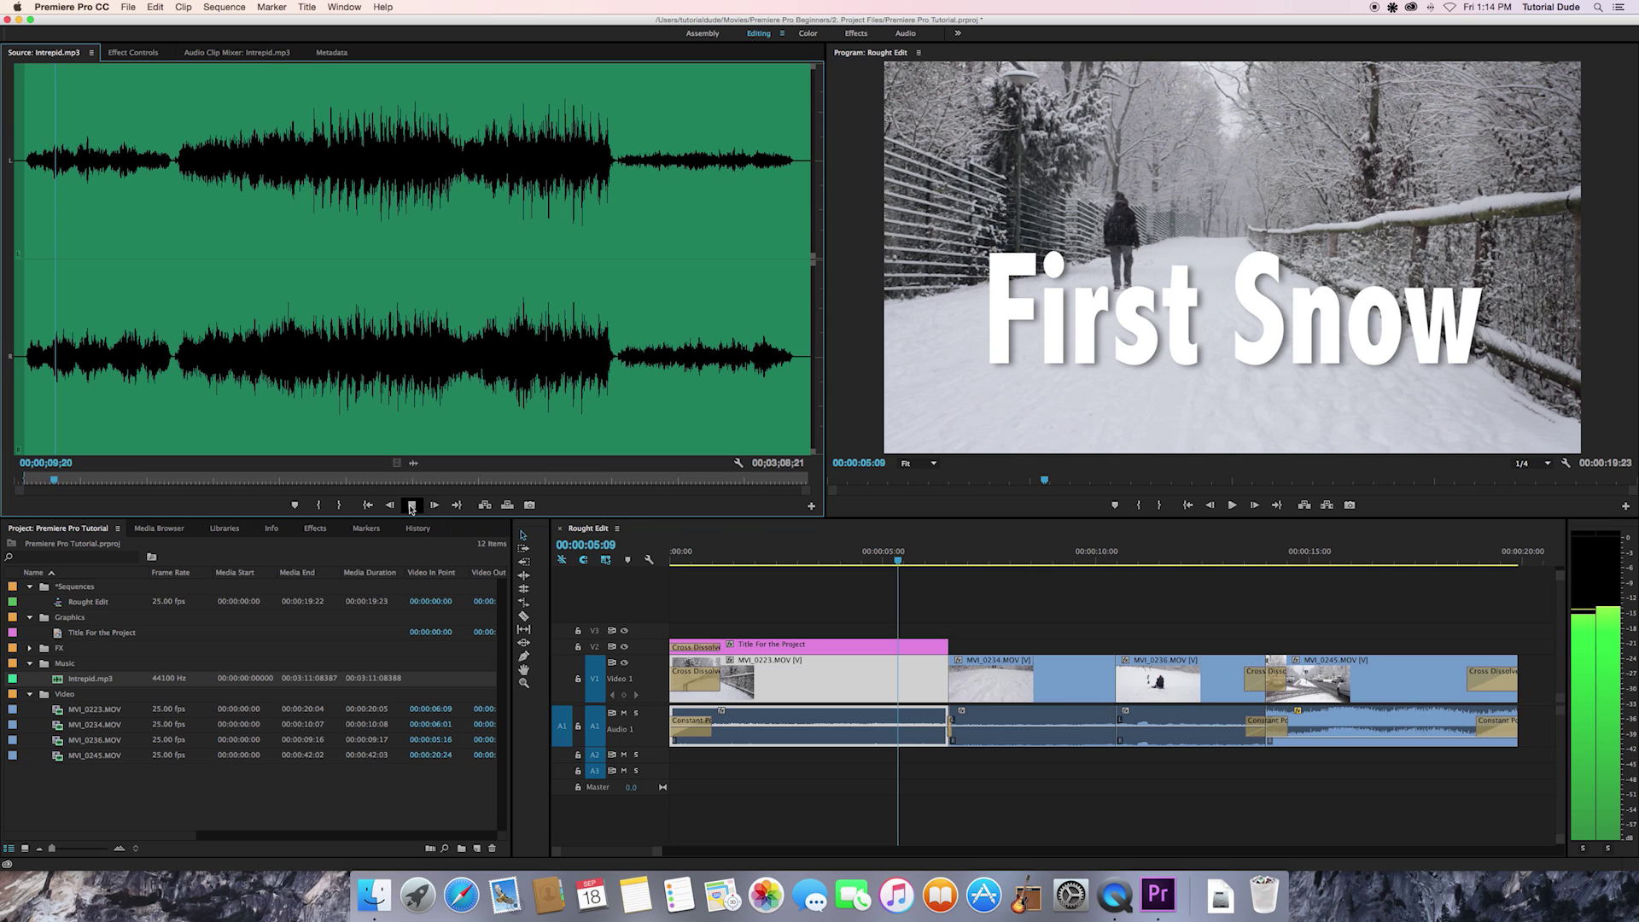
pyautogui.press('space')
pyautogui.moveTo(376, 351); pyautogui.dragTo(373, 402)
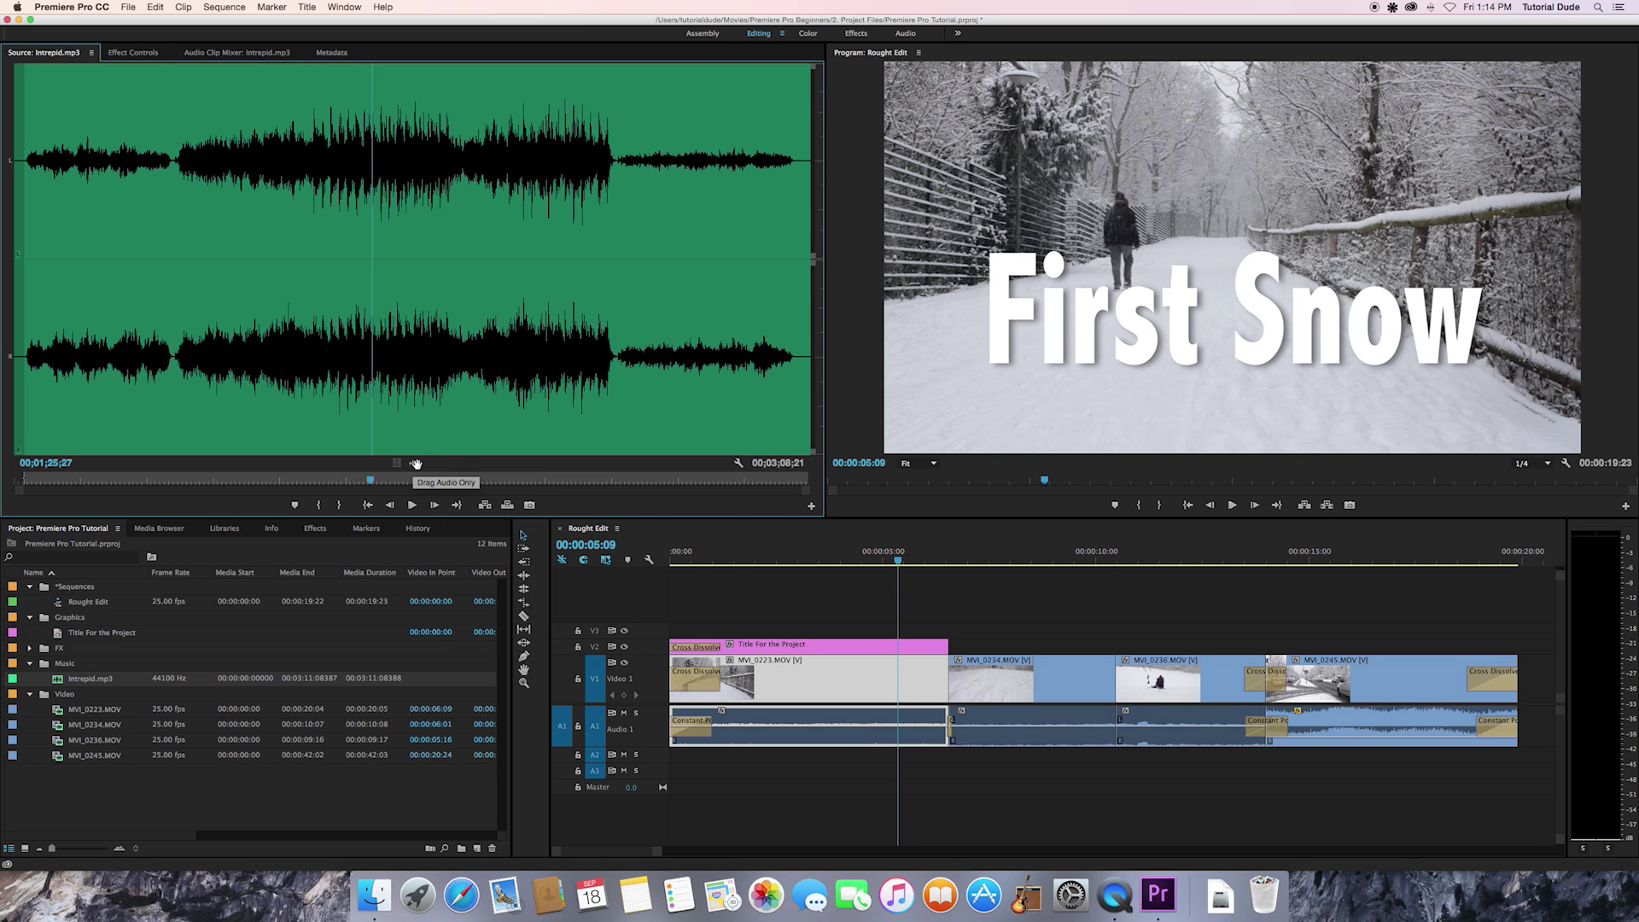
pyautogui.moveTo(415, 463); pyautogui.dragTo(655, 772)
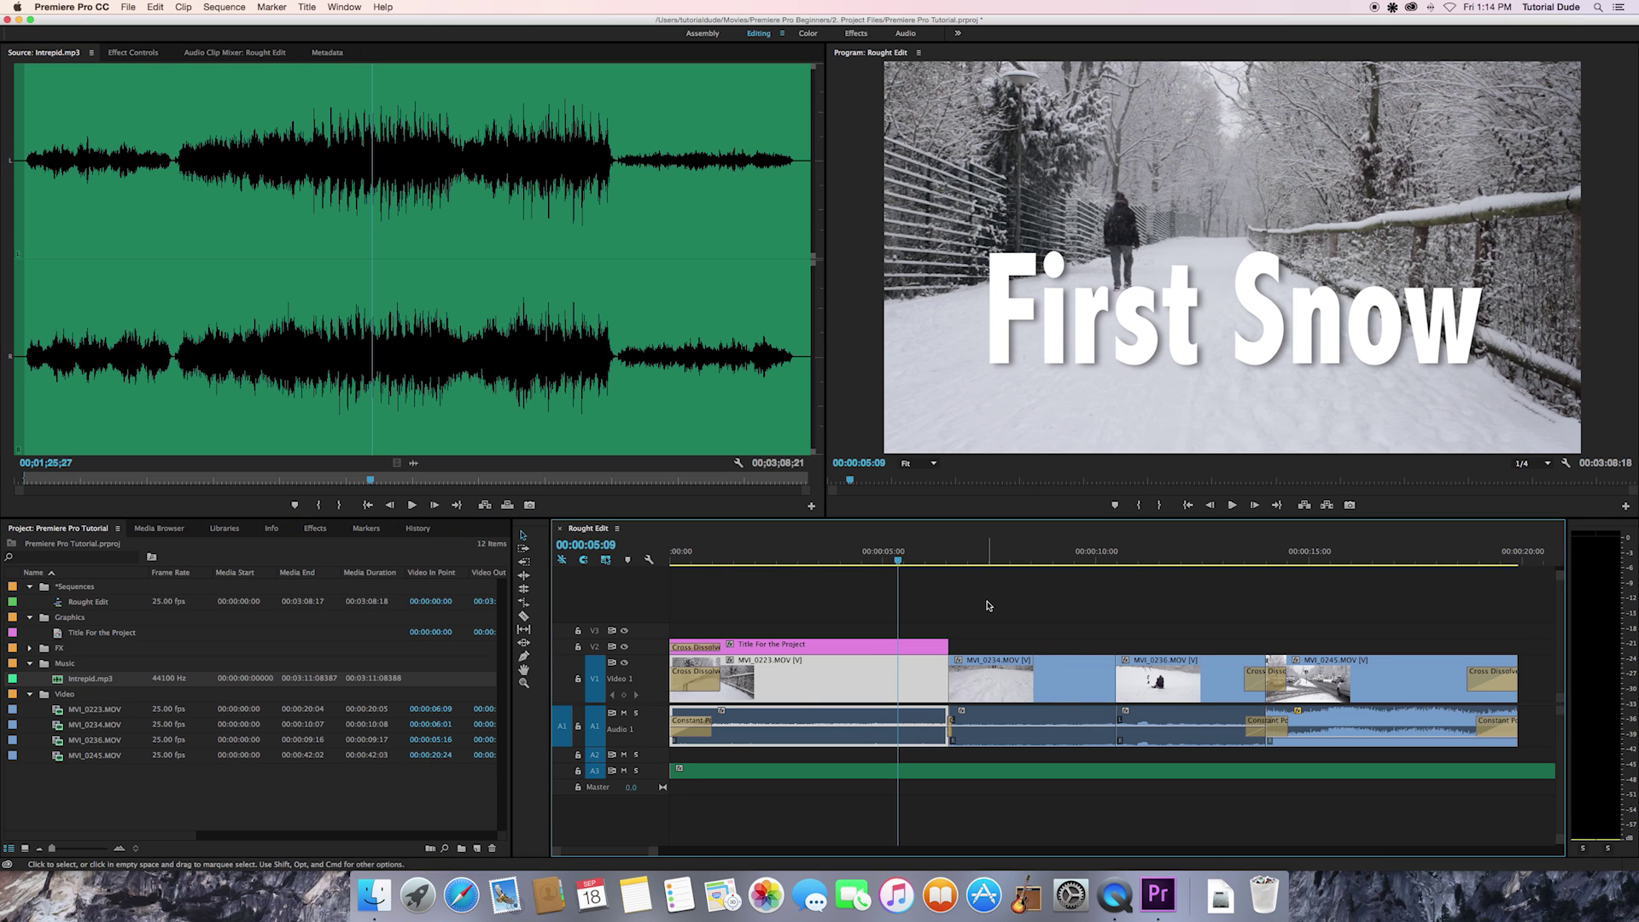
# Cut the music clip on A3 at 00:00:20:00 with the Razor tool and delete the part after the cut
pyautogui.press('-')
pyautogui.press('-')
pyautogui.press('-')
pyautogui.press('-')
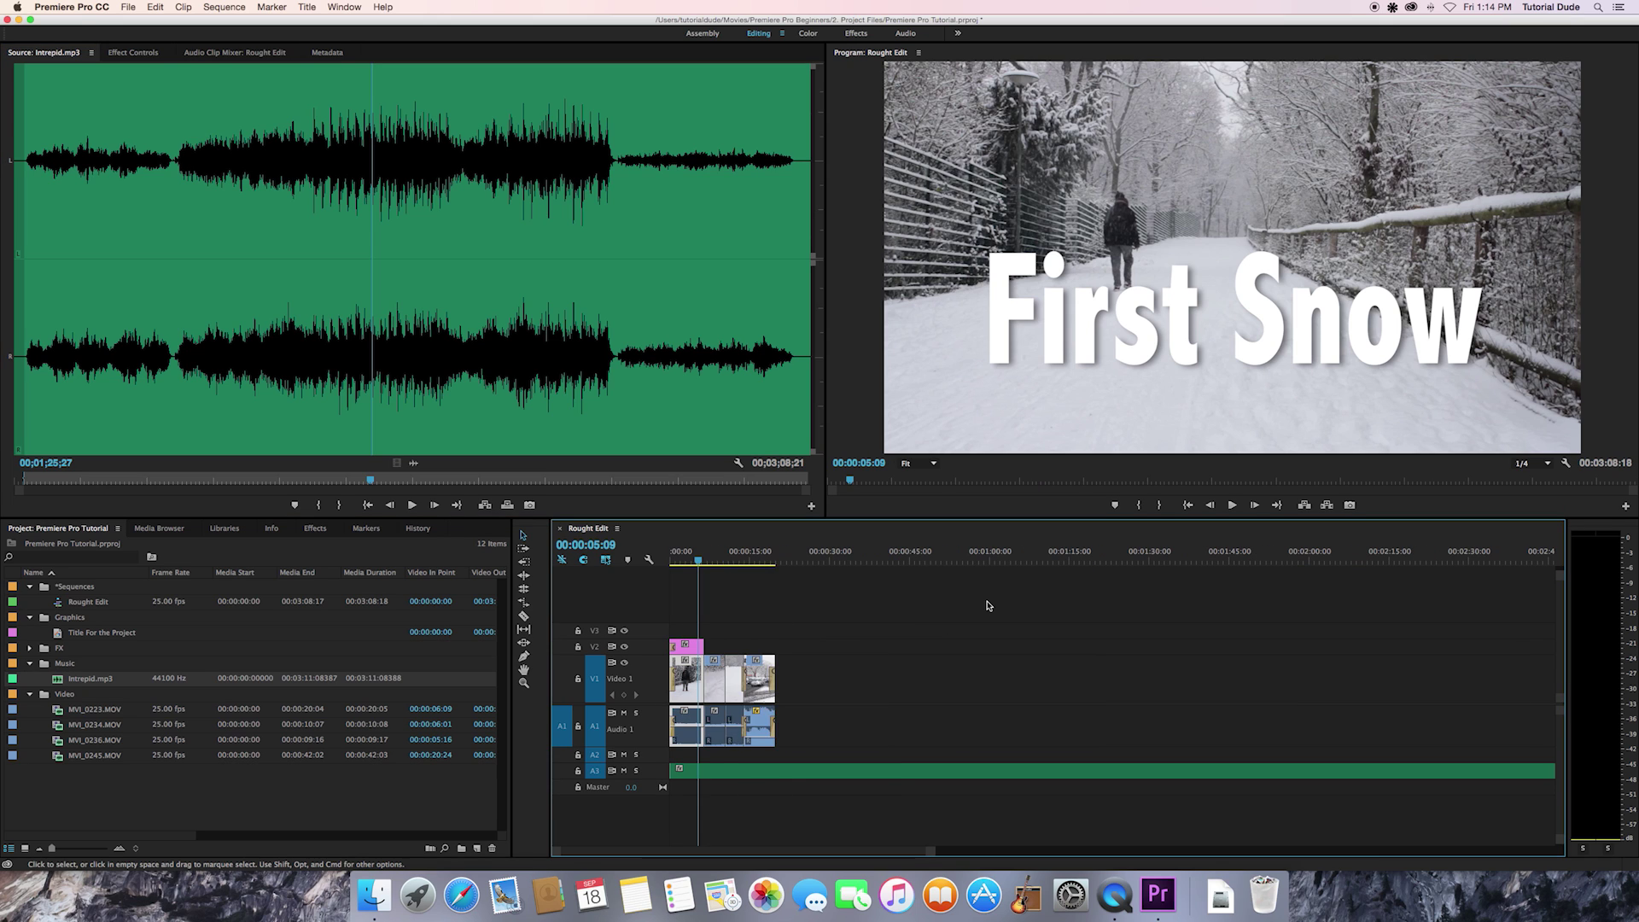
pyautogui.press('-')
pyautogui.press('=')
pyautogui.press('=')
pyautogui.press('=')
pyautogui.click(1100, 551)
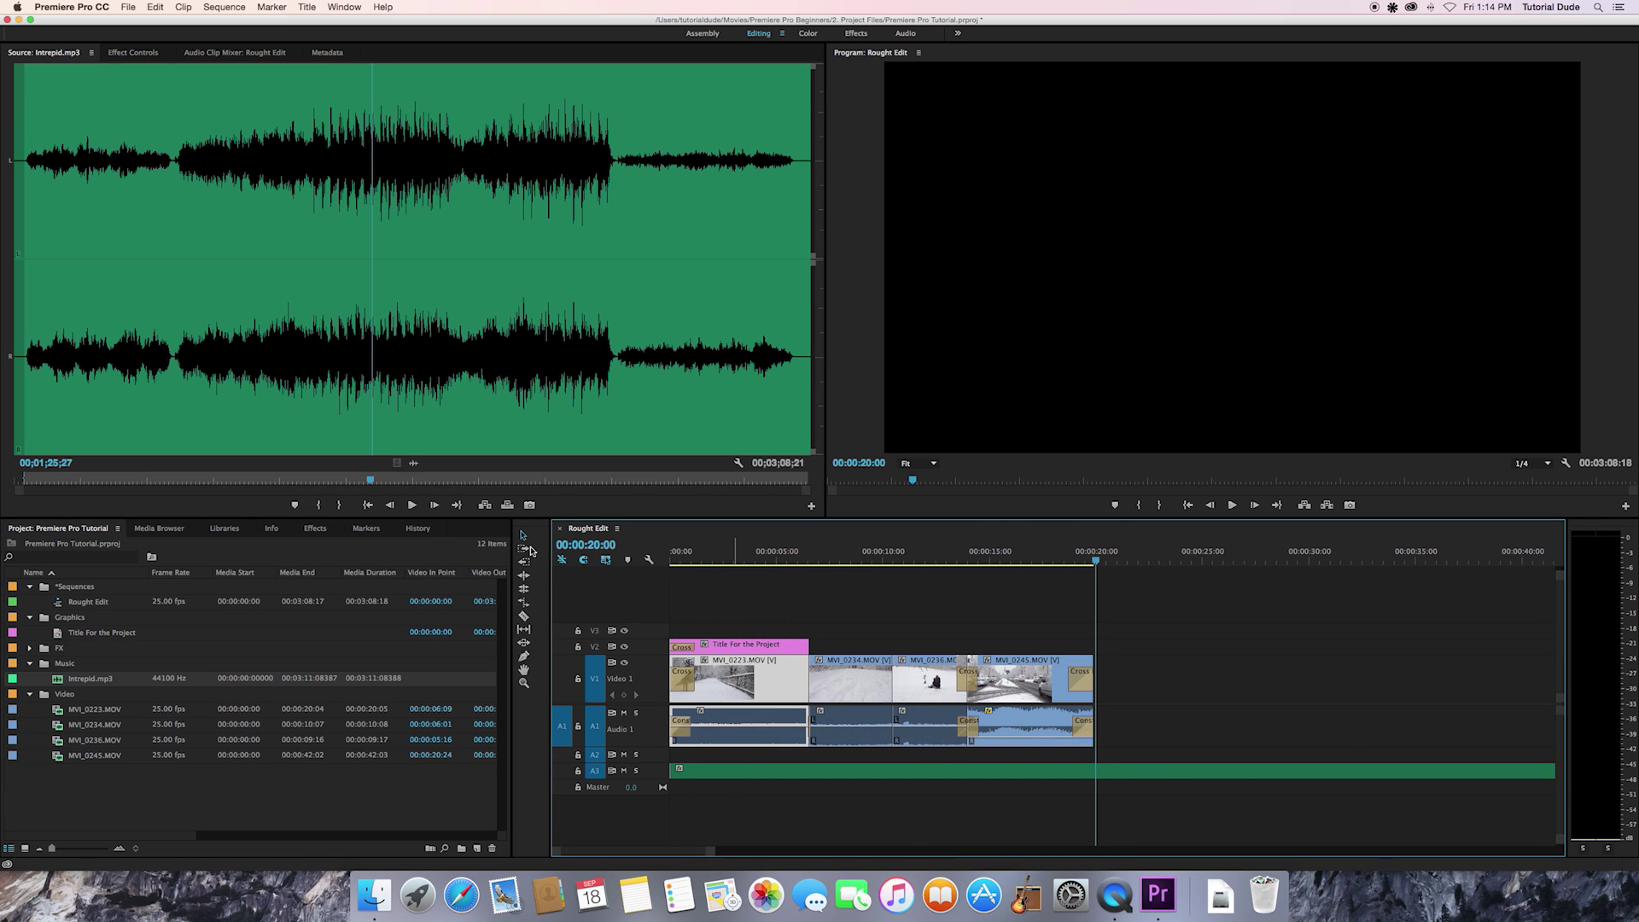
pyautogui.click(523, 616)
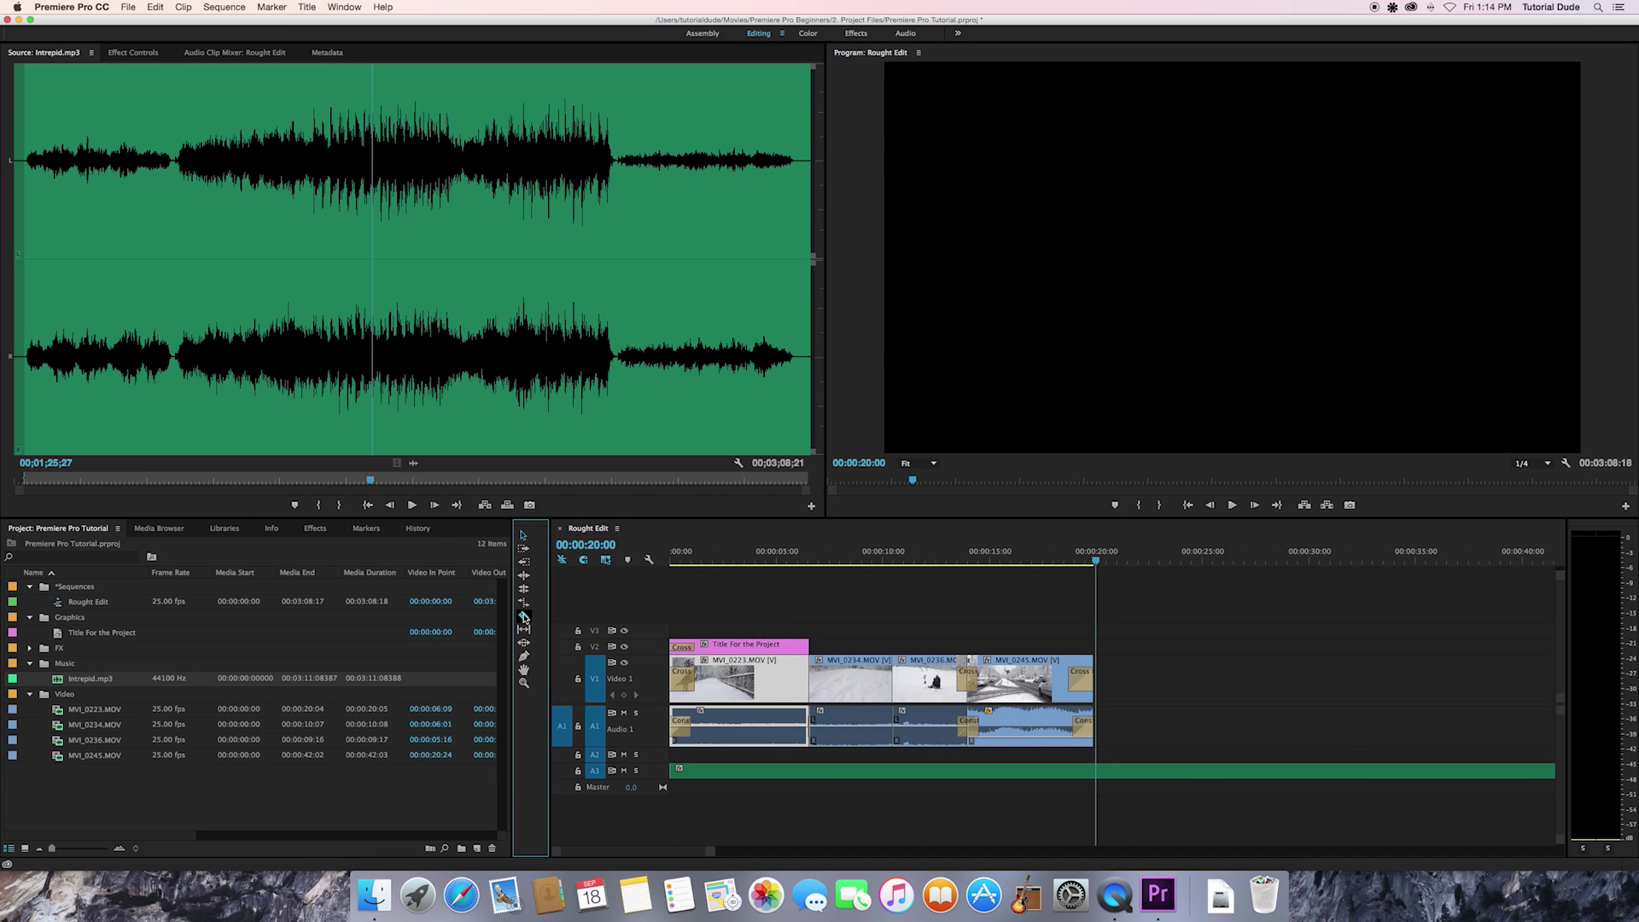
pyautogui.click(1098, 775)
pyautogui.click(525, 535)
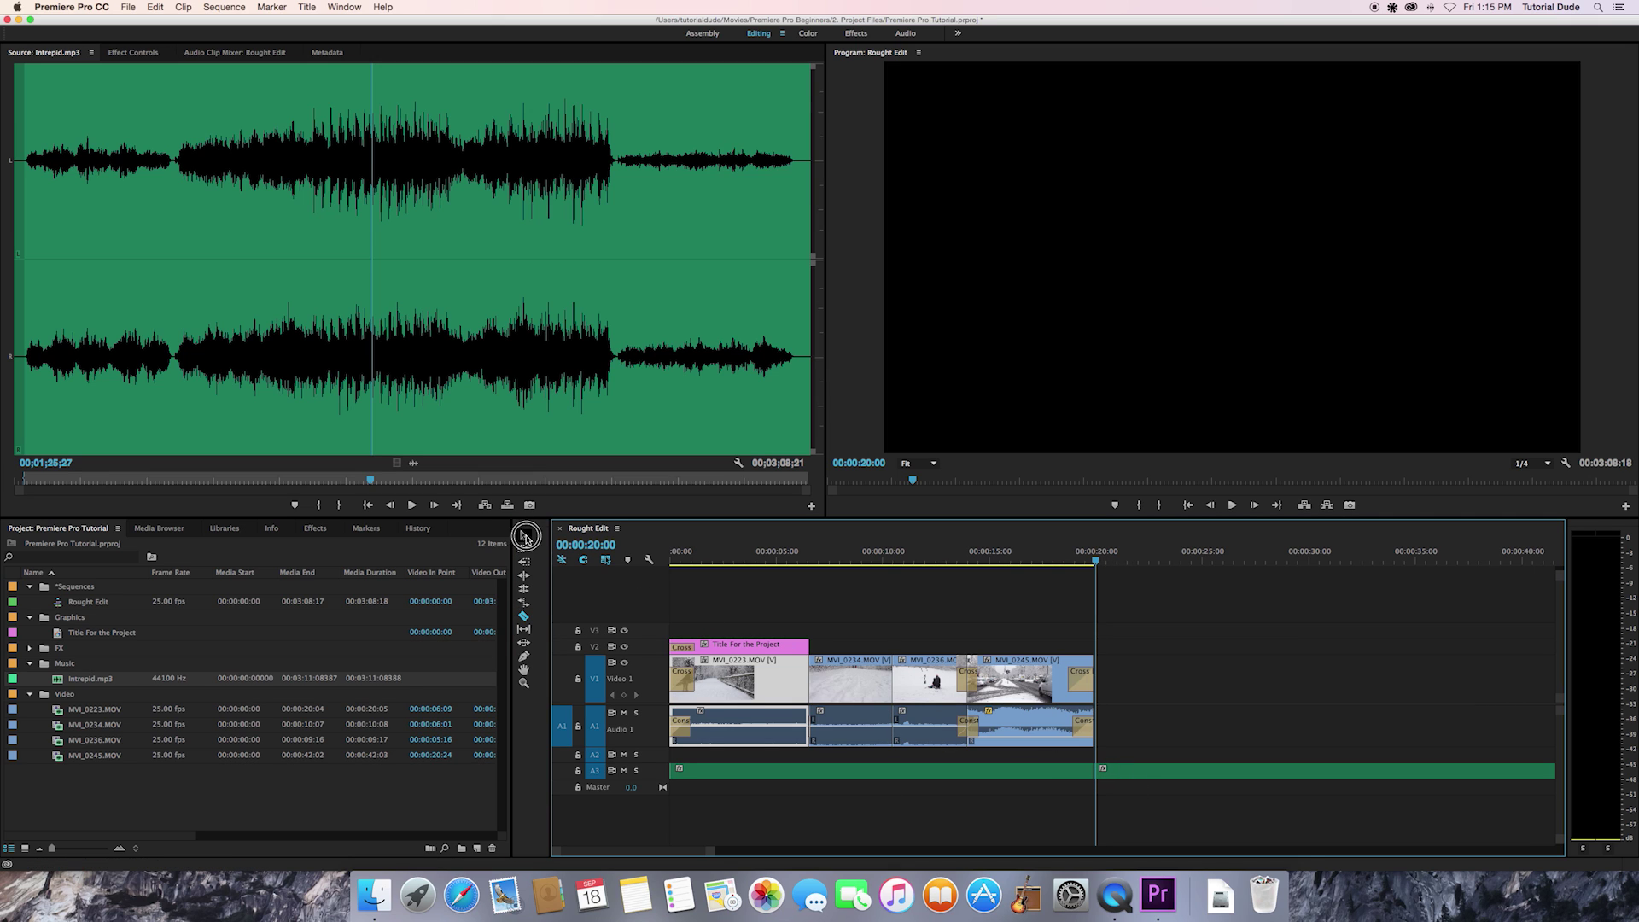
pyautogui.click(1161, 775)
pyautogui.press('Delete')
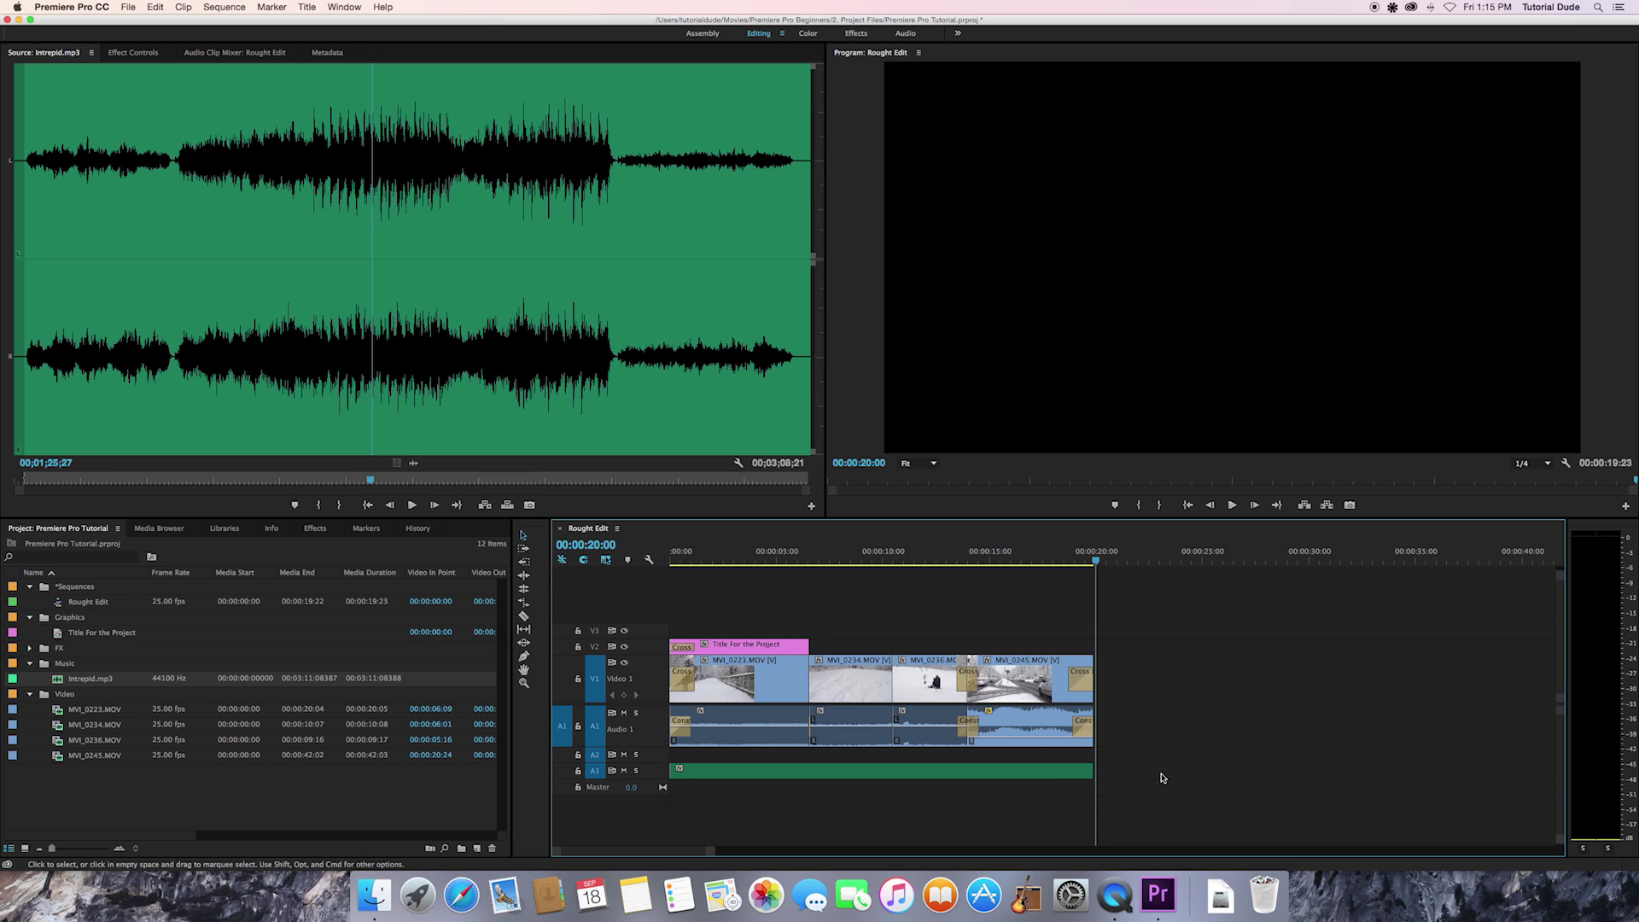
# Delete the remaining music clip from track A3
pyautogui.click(1046, 777)
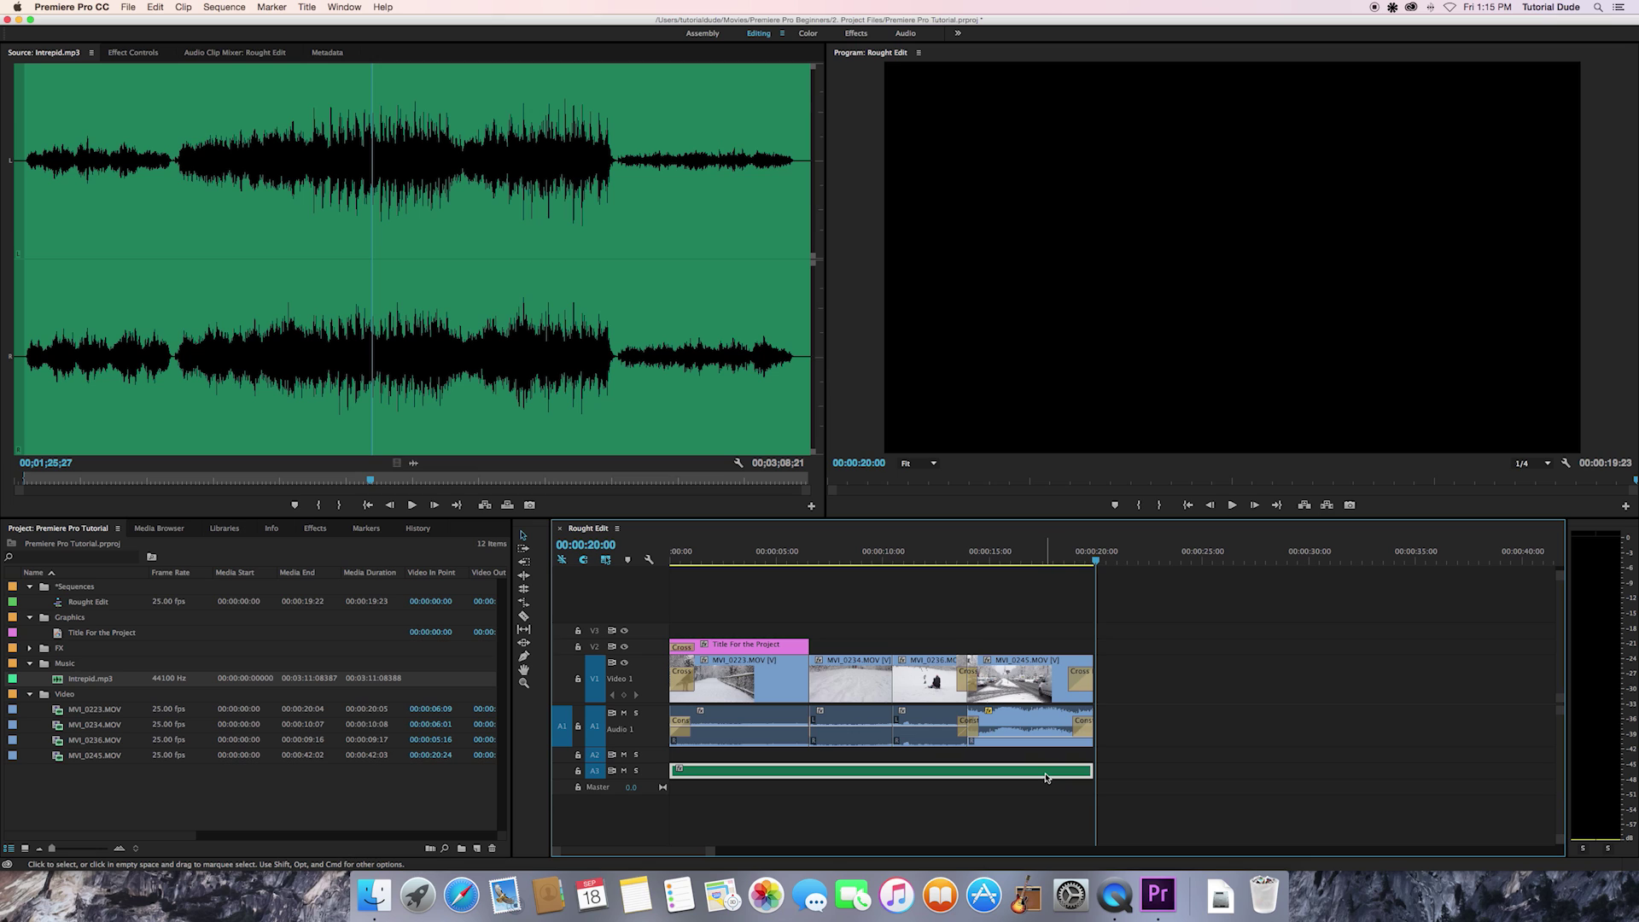
pyautogui.press('Delete')
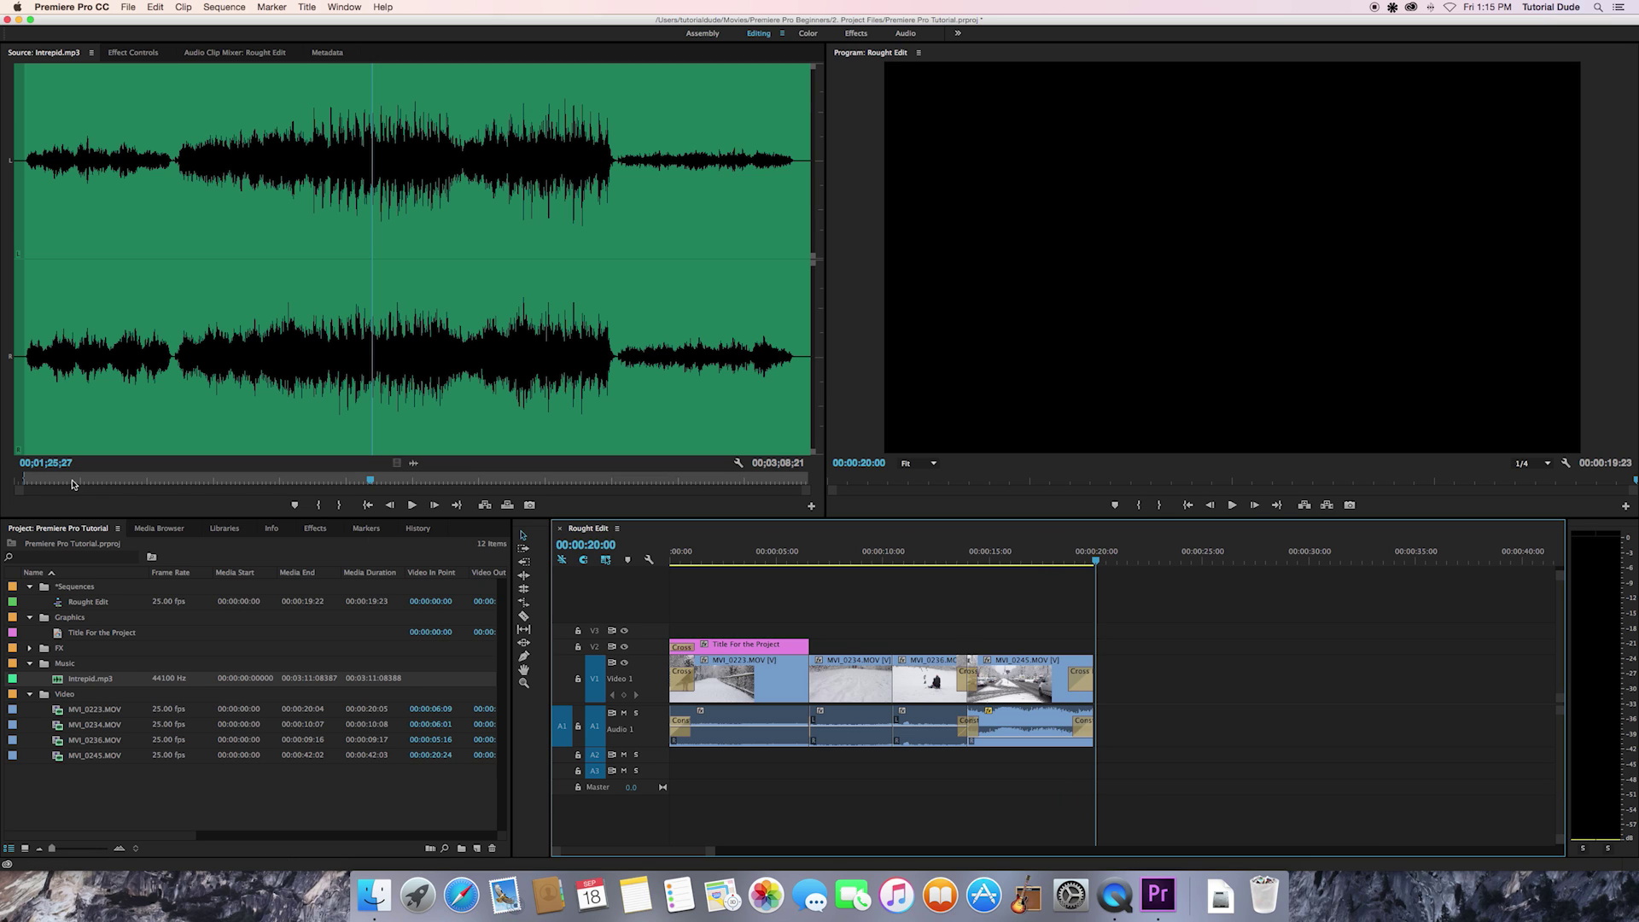
# Set the Out point of Intrepid.mp3 at 00;00;18;25 and place the marked audio on A3 at the sequence start
pyautogui.moveTo(39, 483); pyautogui.dragTo(94, 489)
pyautogui.press('o')
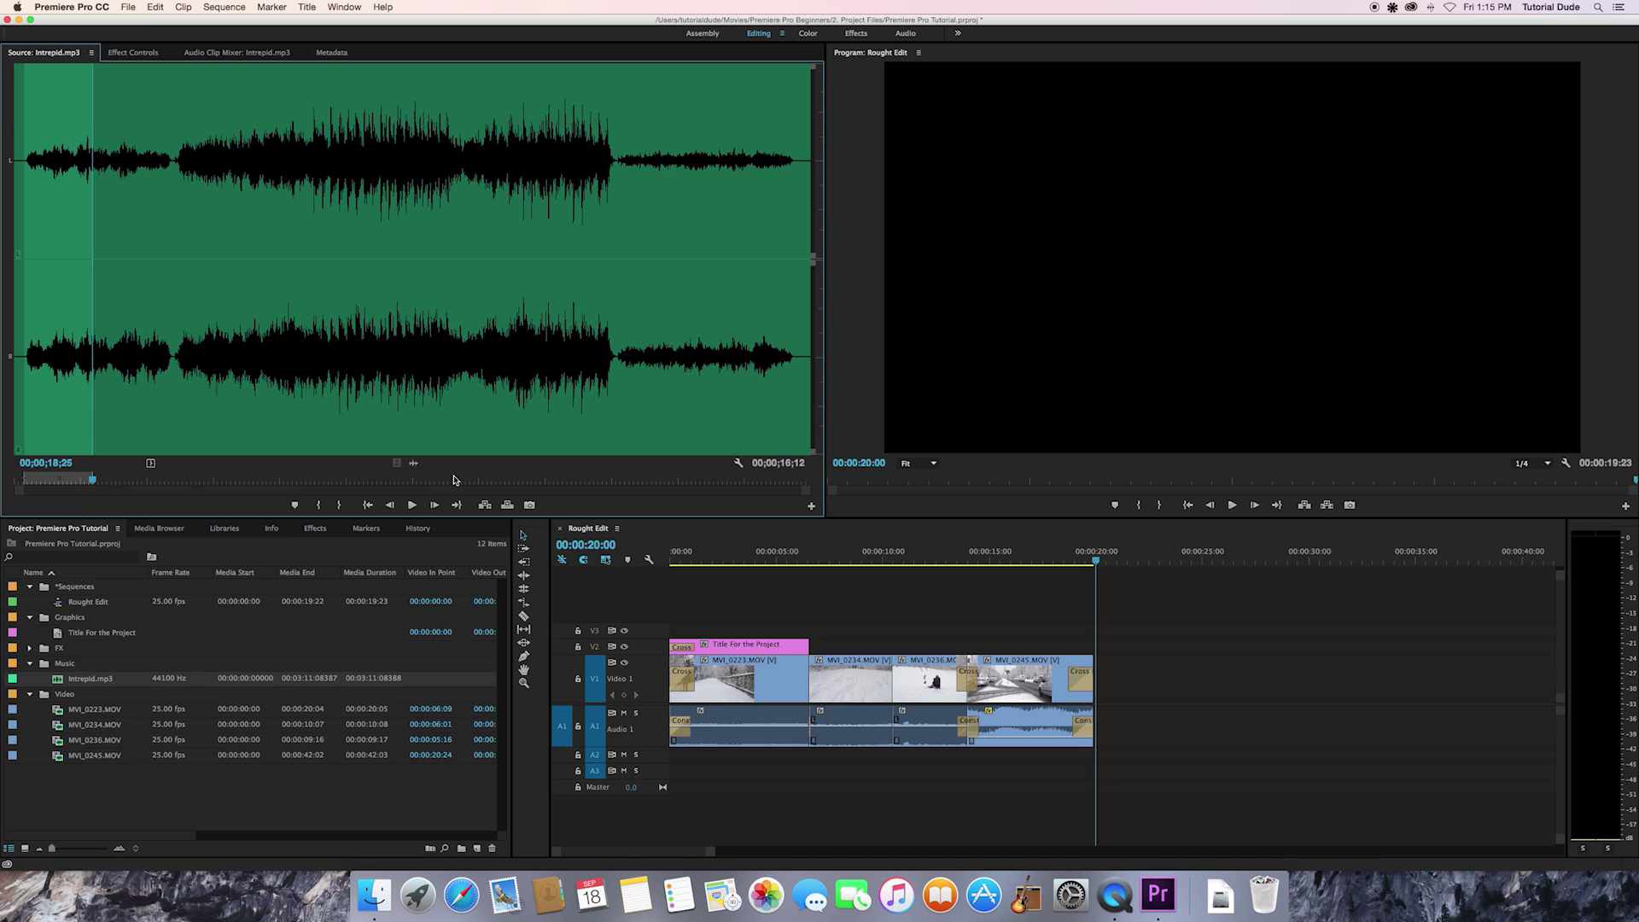
pyautogui.moveTo(414, 463); pyautogui.dragTo(670, 773)
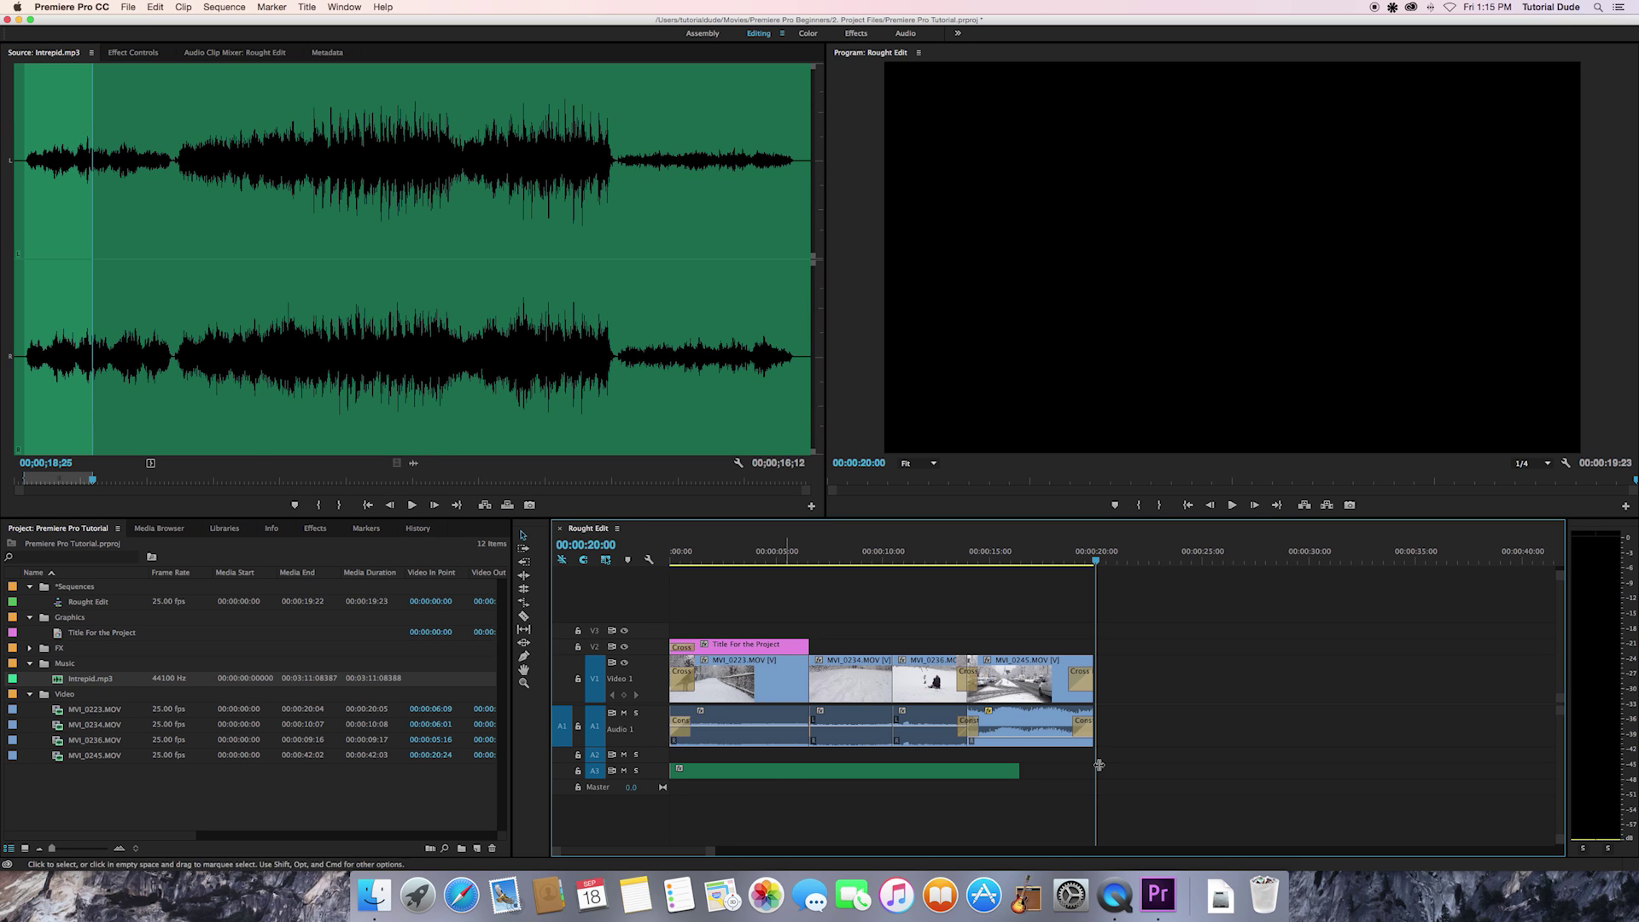
# Extend the music clip on A3 to the end of the last video clip and expand the track to show its waveform
pyautogui.moveTo(1019, 771); pyautogui.dragTo(1087, 769)
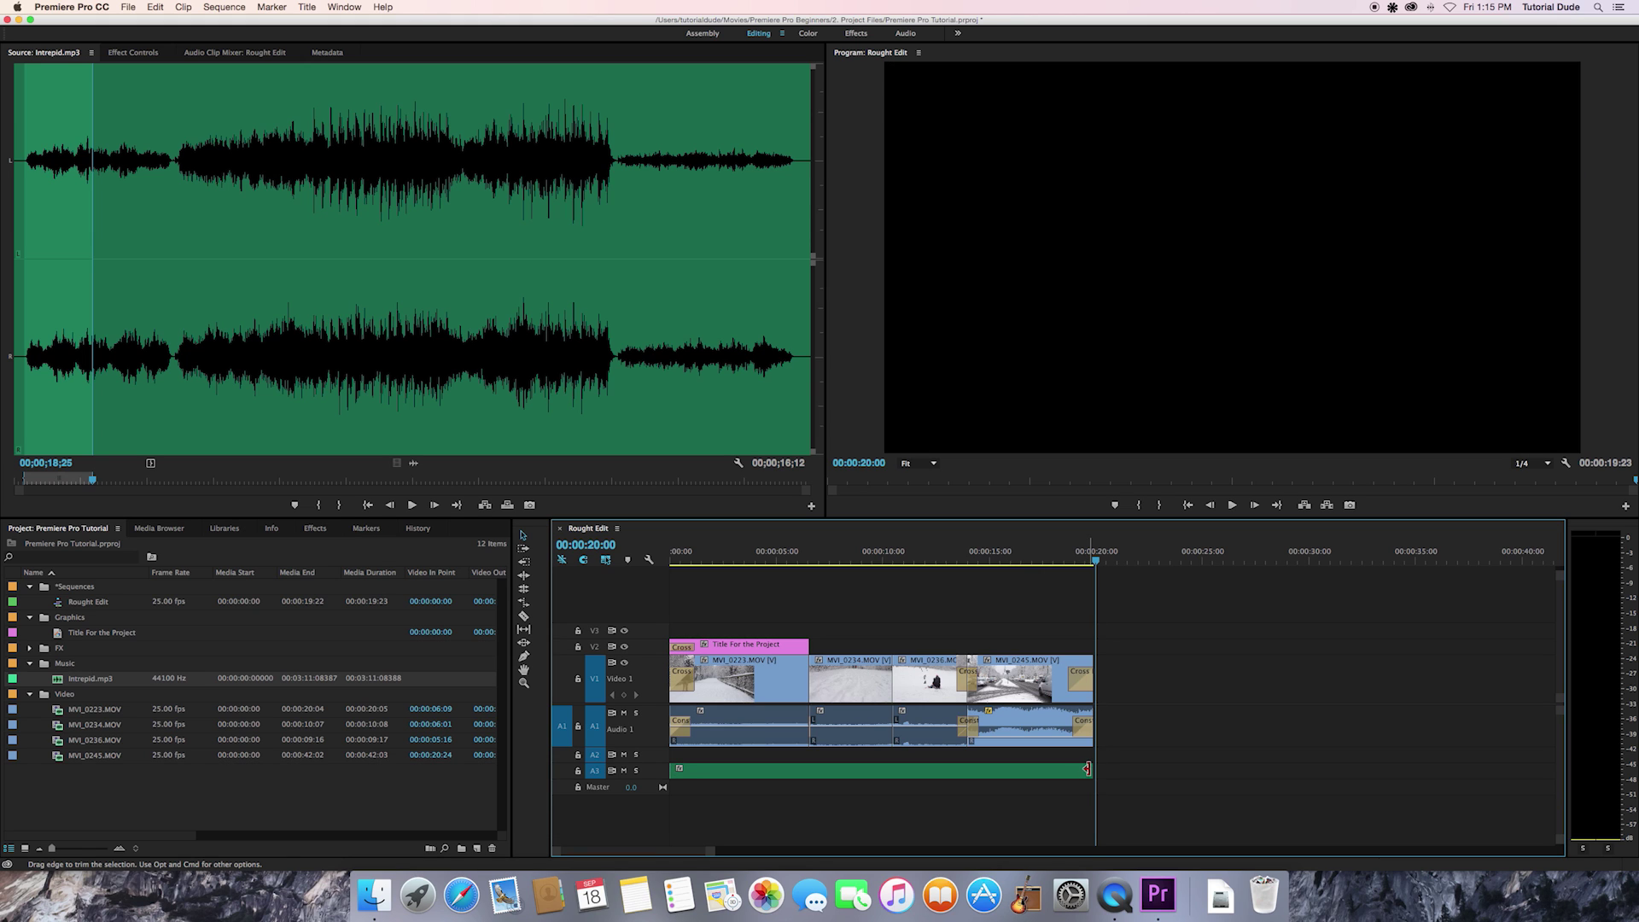
pyautogui.doubleClick(658, 777)
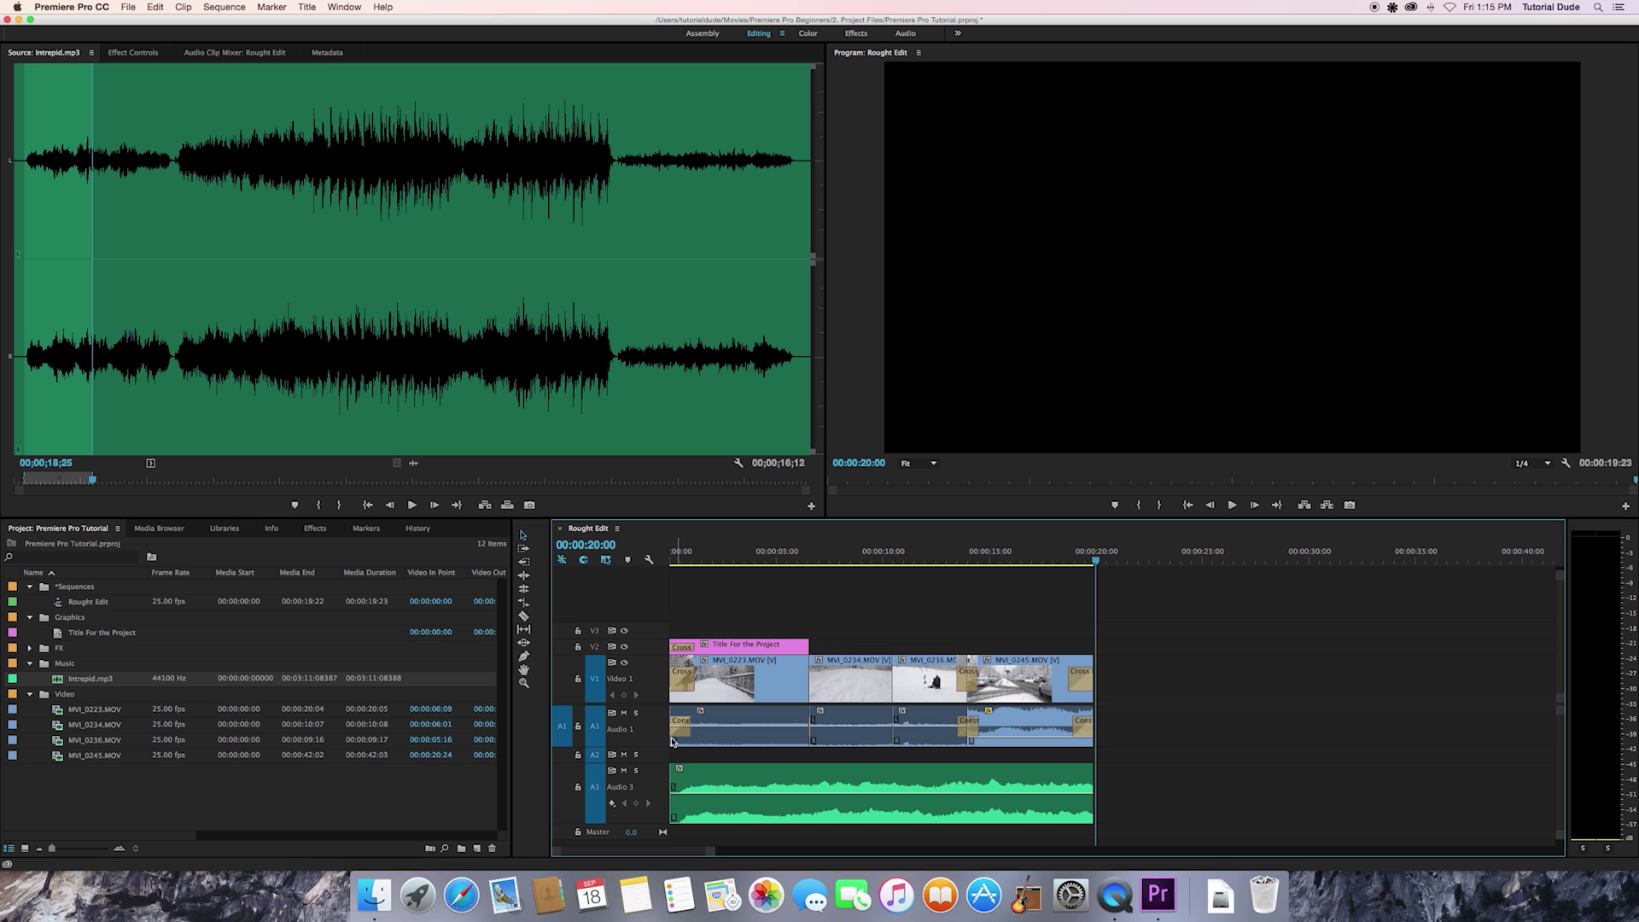
# Play the opening of the sequence to hear the music under the title, and return the playhead to the start
pyautogui.press('Home')
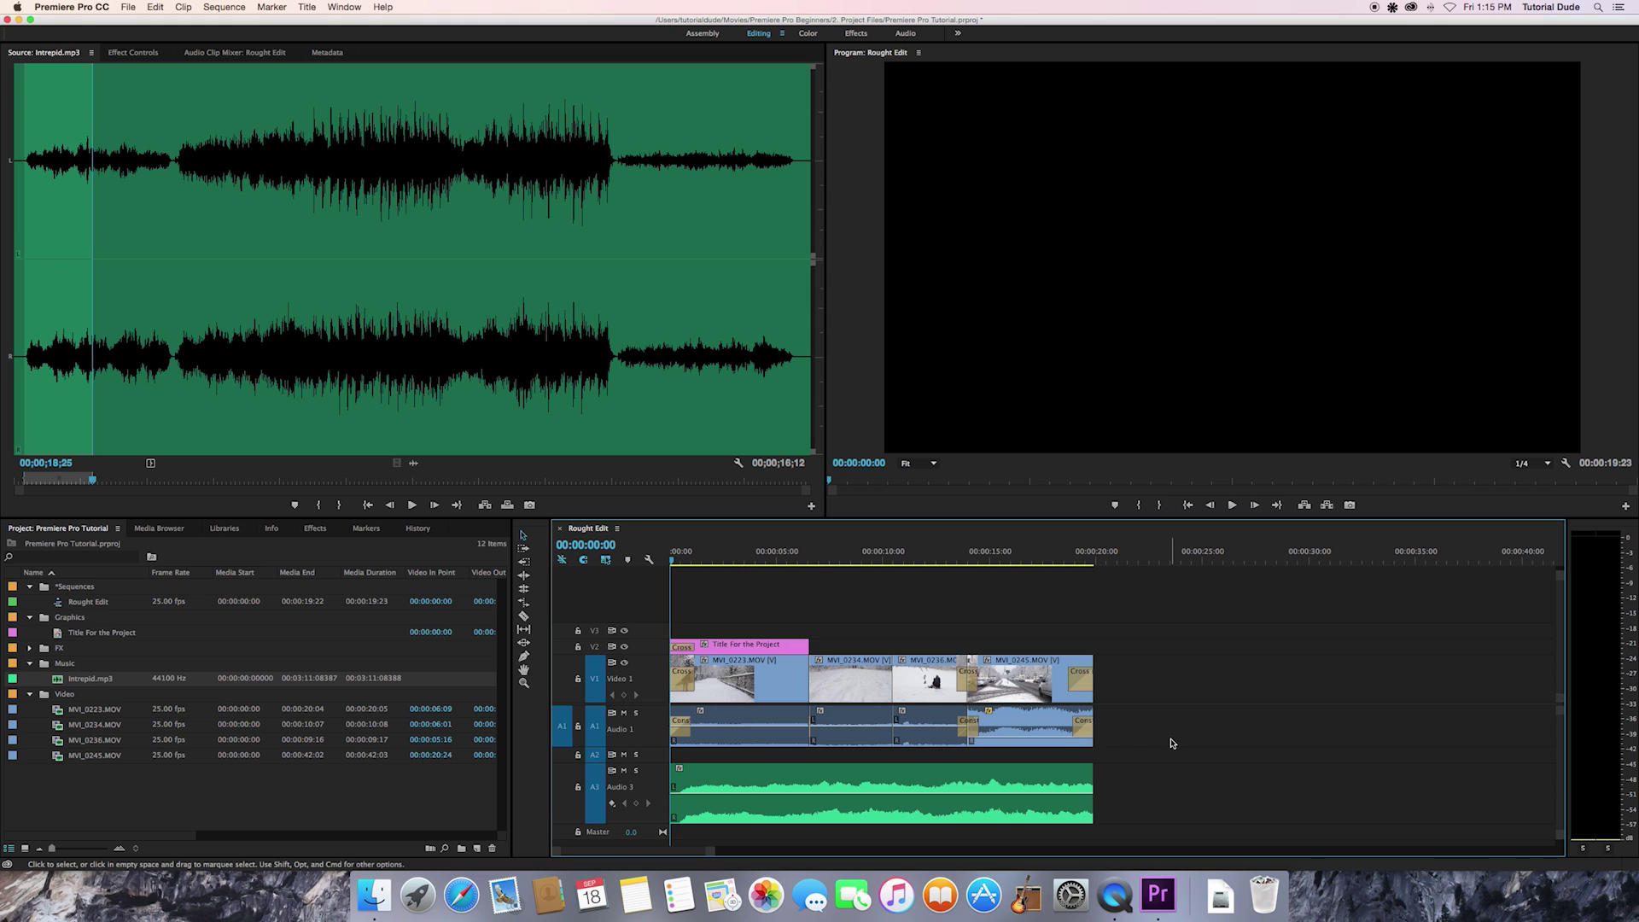
pyautogui.press('space')
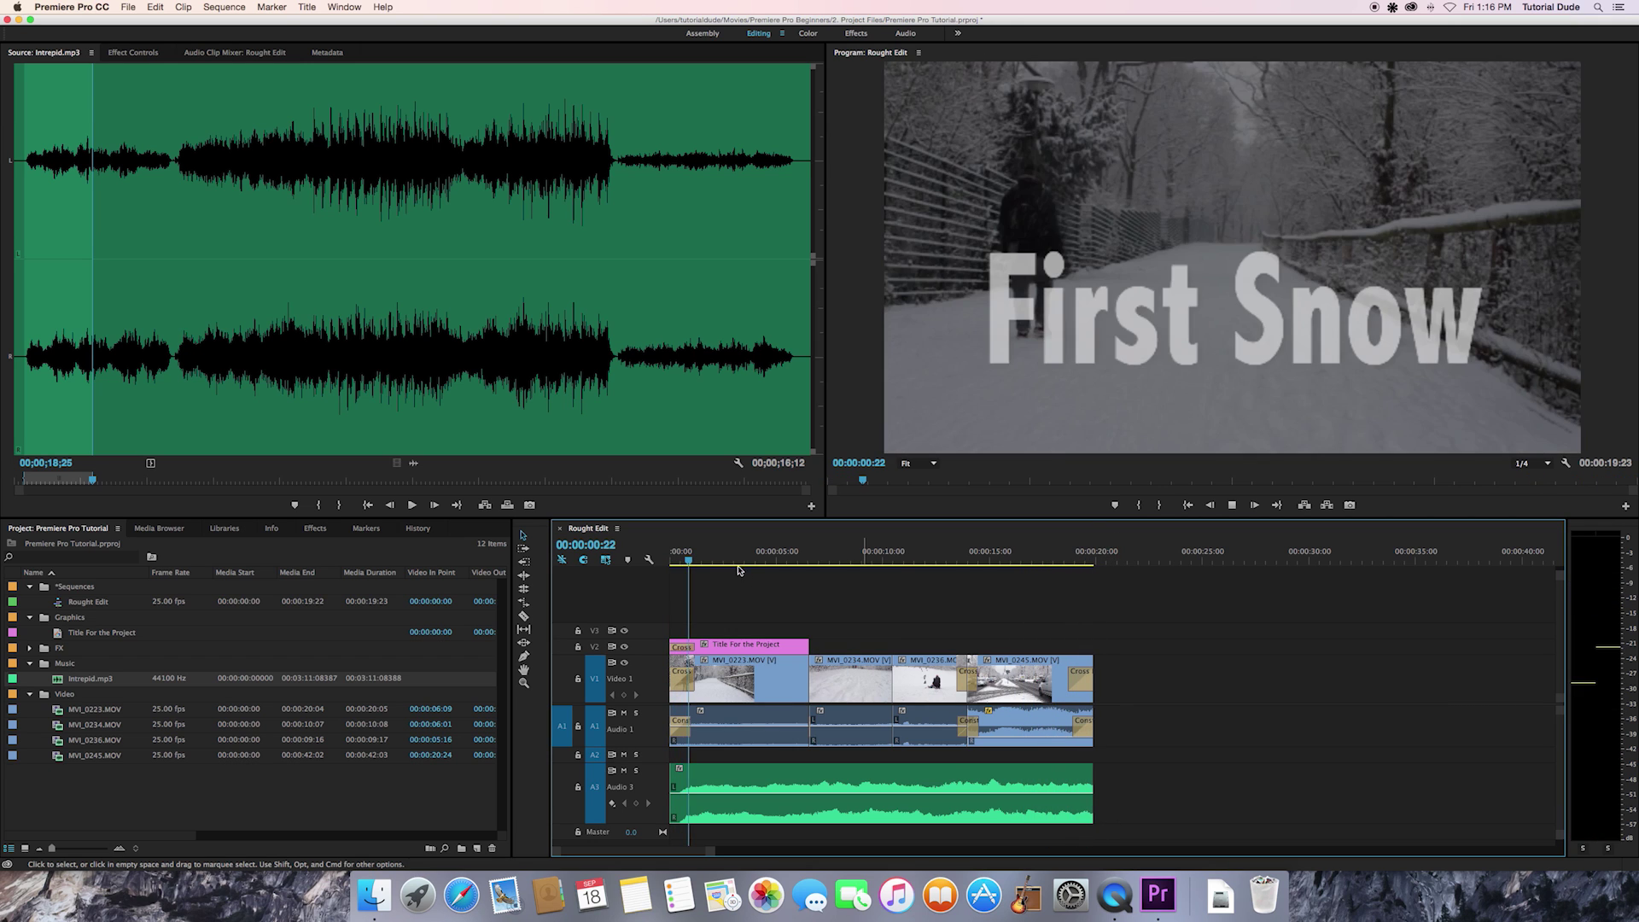
pyautogui.click(688, 562)
pyautogui.moveTo(688, 562); pyautogui.dragTo(645, 559)
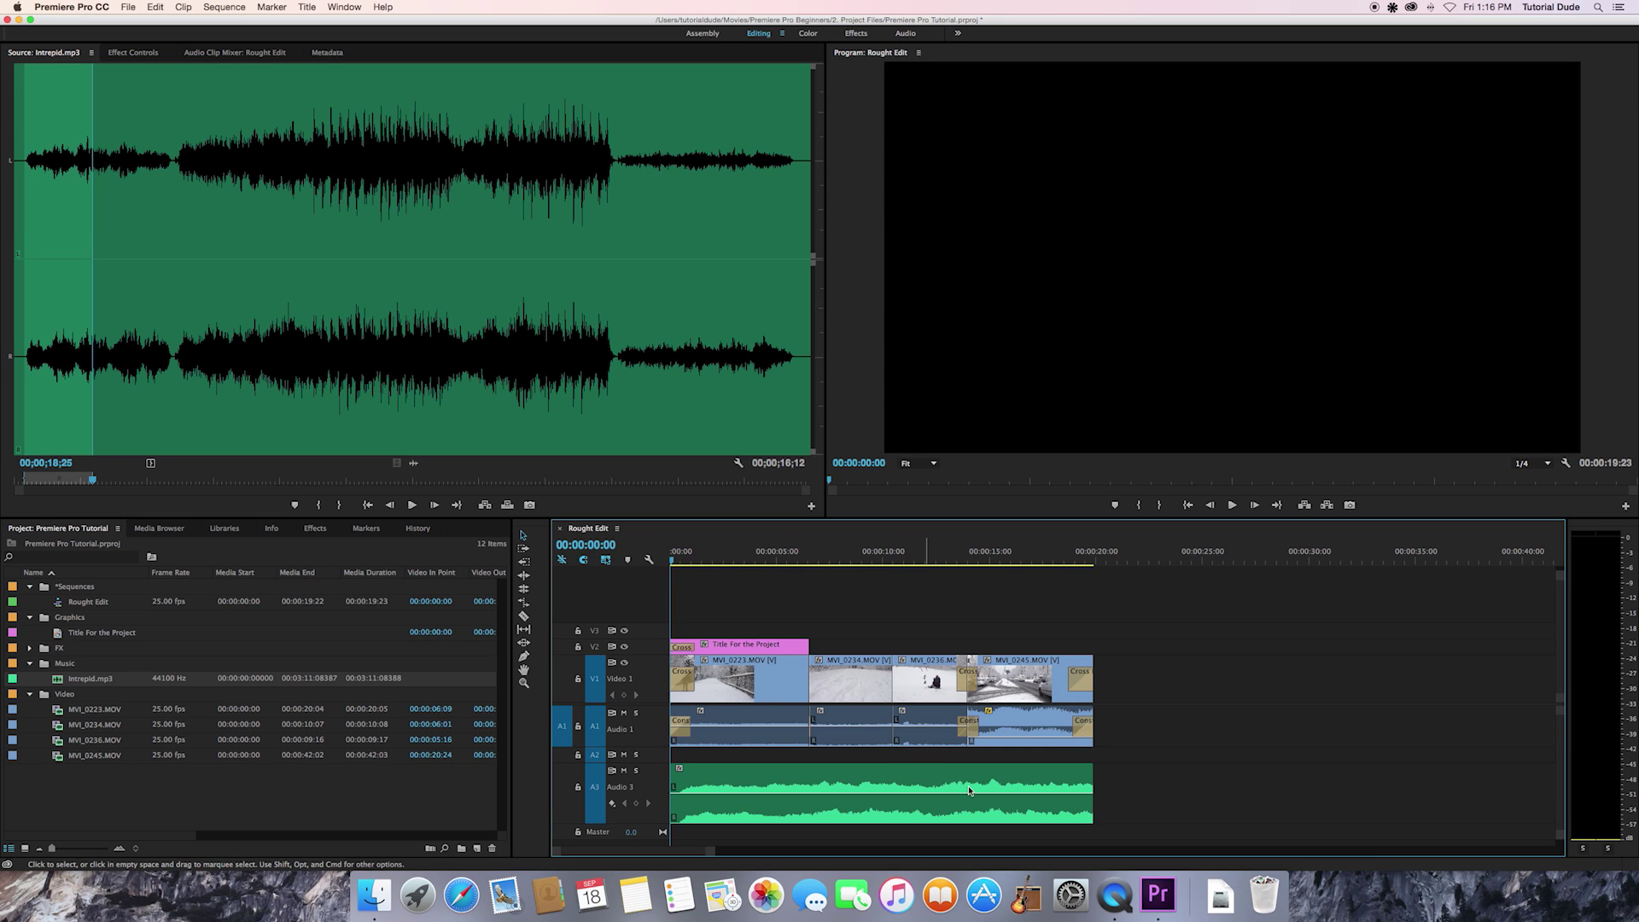
# Try to lower the music clip's volume with its level line on A3, and undo the change
pyautogui.click(881, 799)
pyautogui.moveTo(881, 797); pyautogui.dragTo(881, 808)
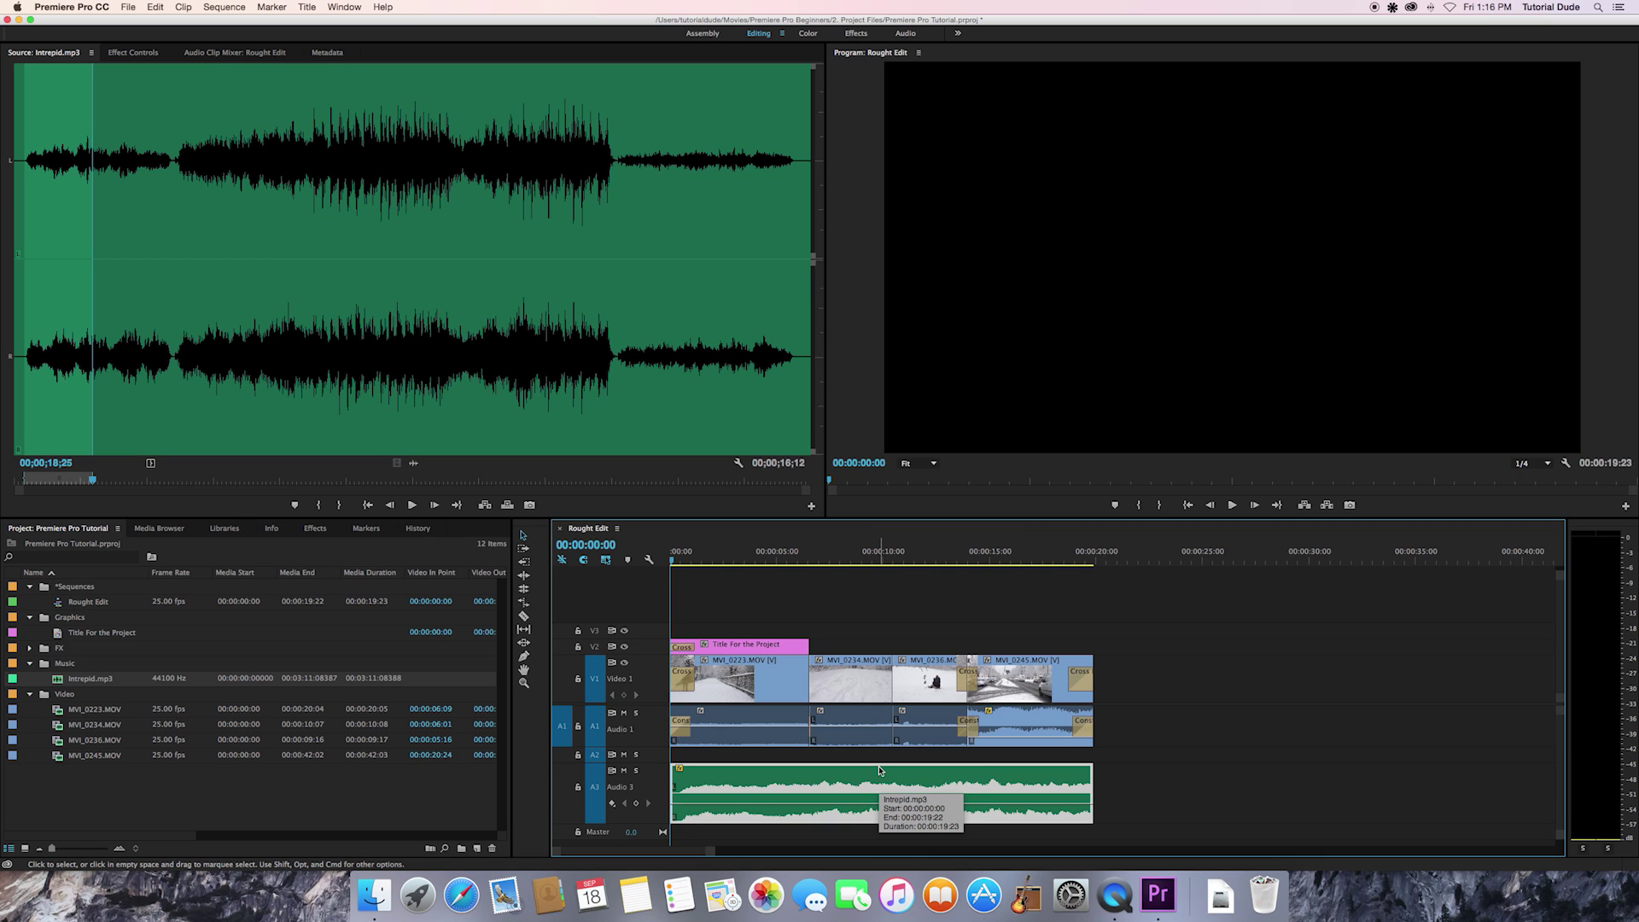
pyautogui.press('super+z')
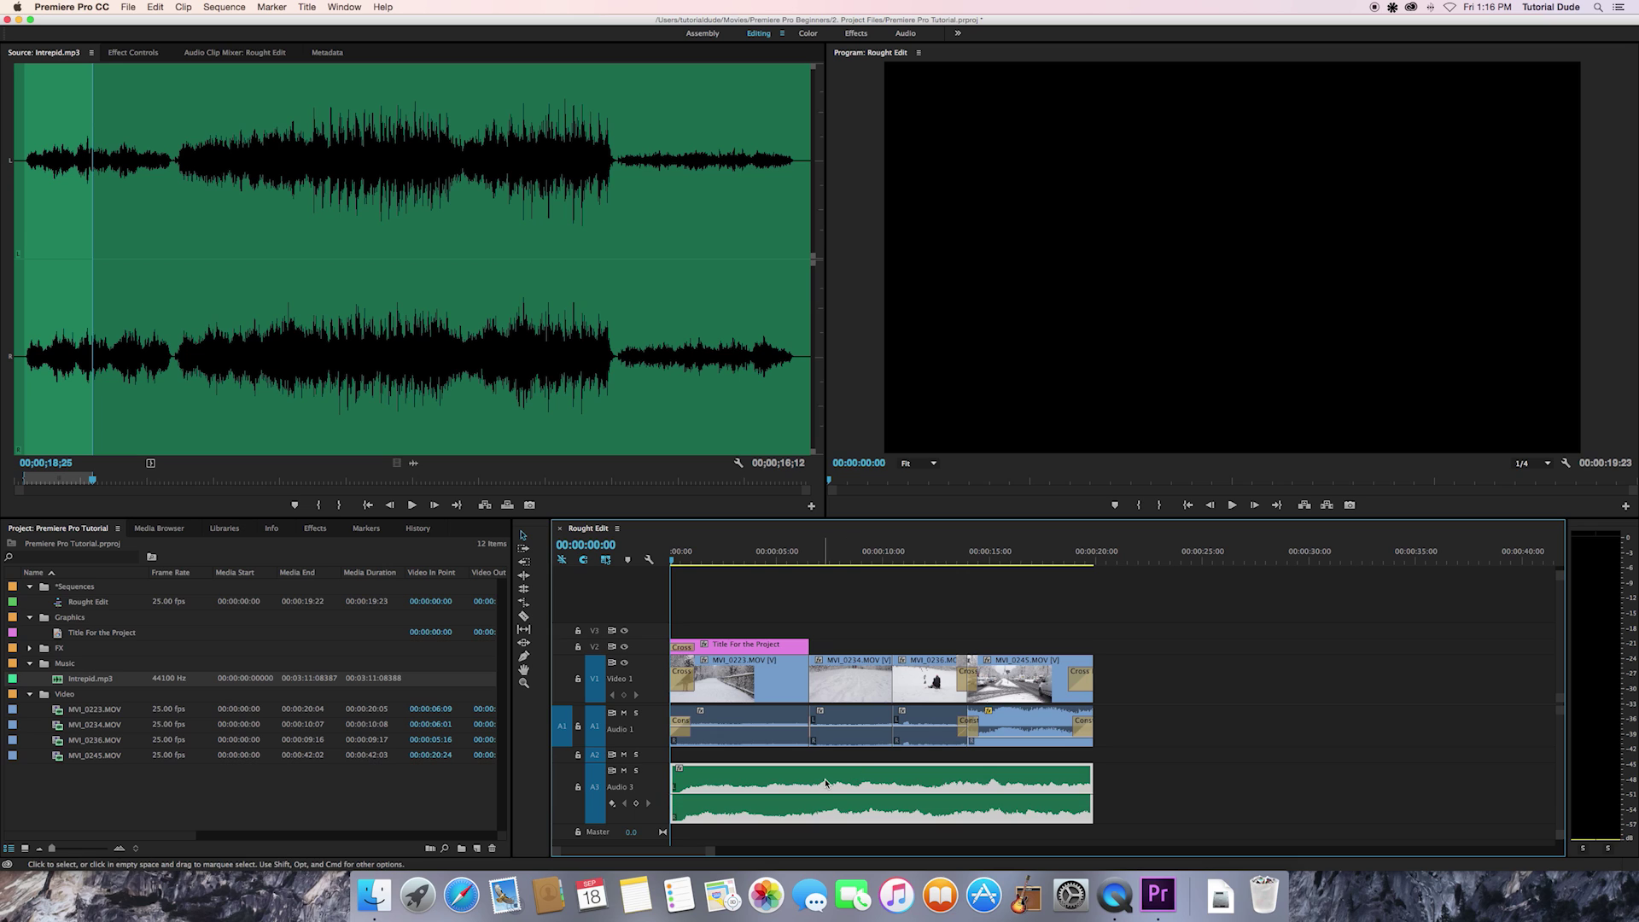
# View the A3 music clip and the MVI_0234.MOV clip from the sequence in the Source monitor
pyautogui.doubleClick(820, 780)
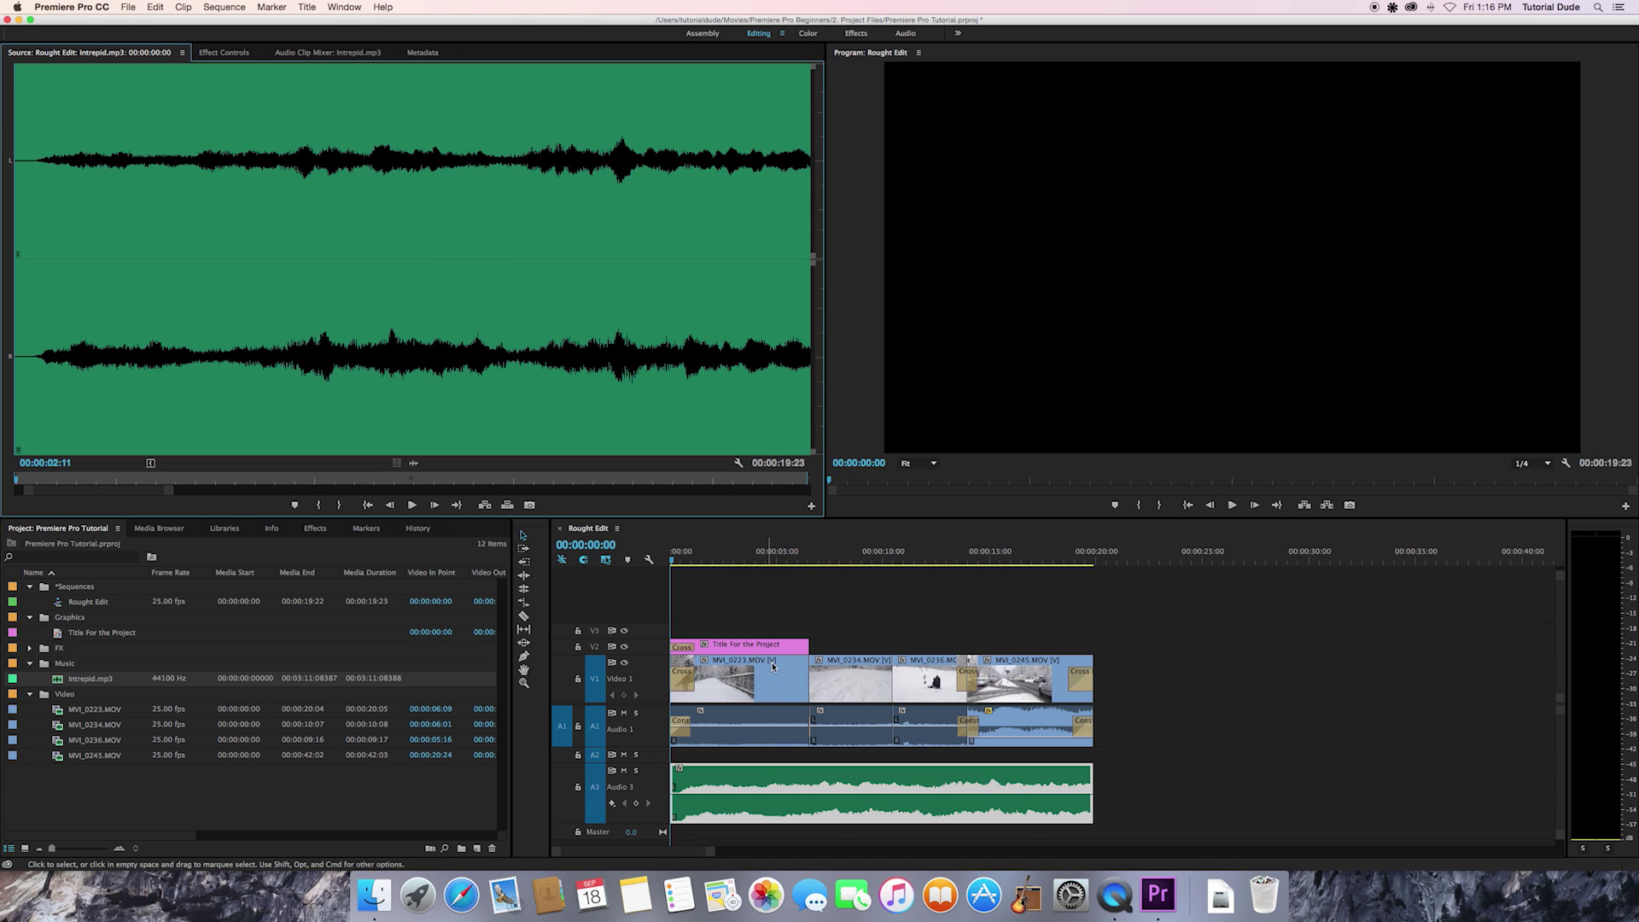
pyautogui.doubleClick(857, 679)
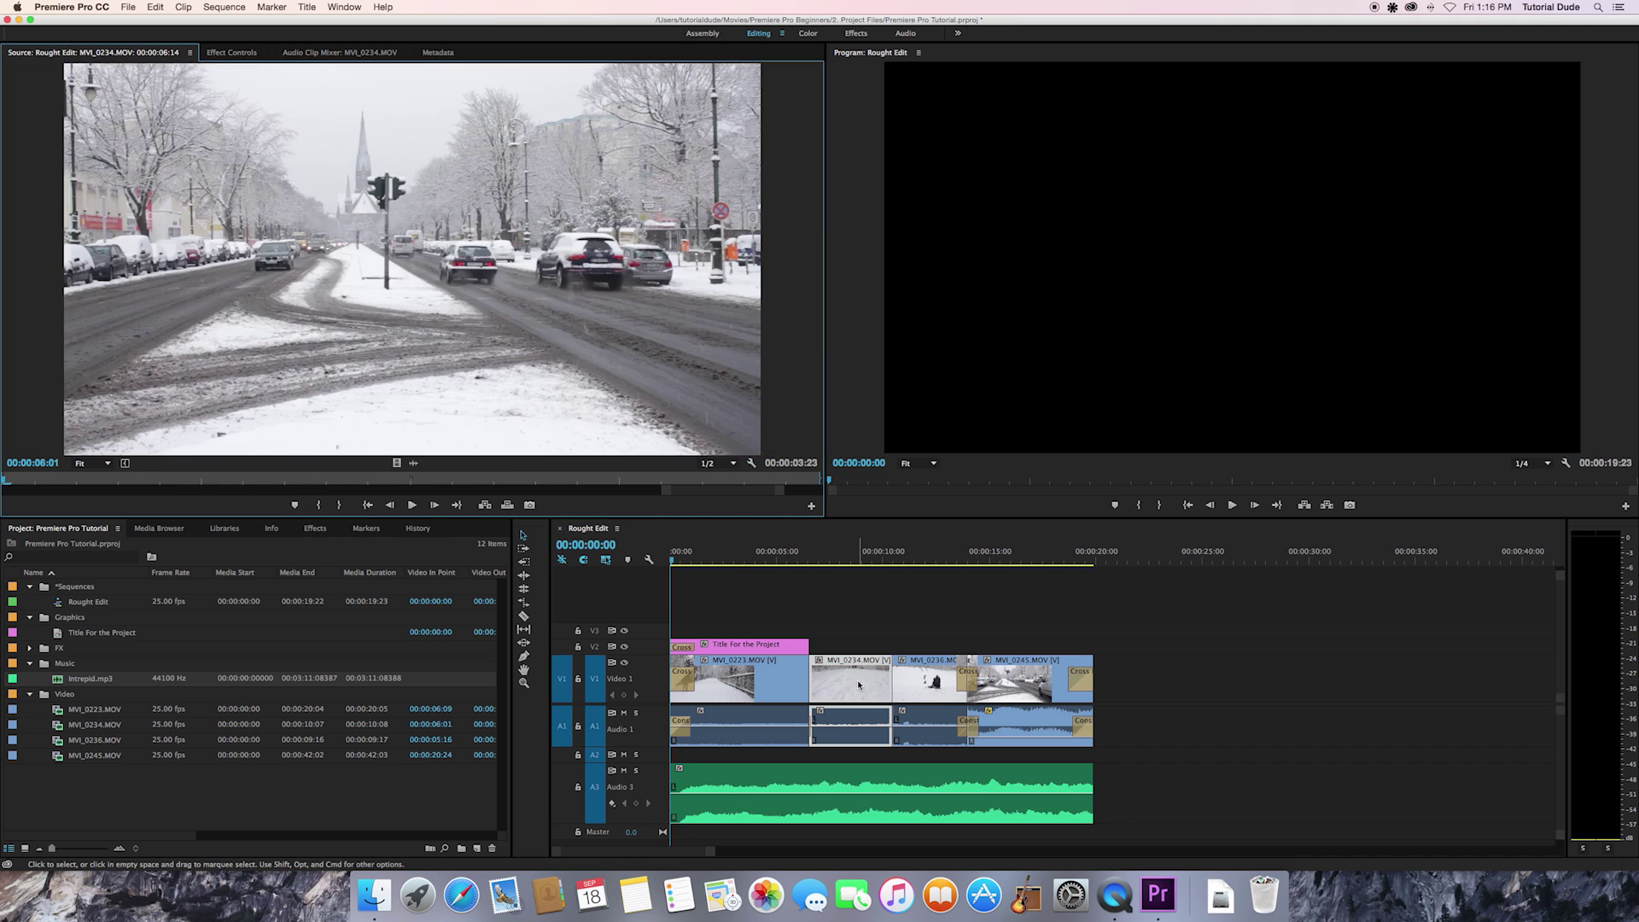
pyautogui.doubleClick(840, 769)
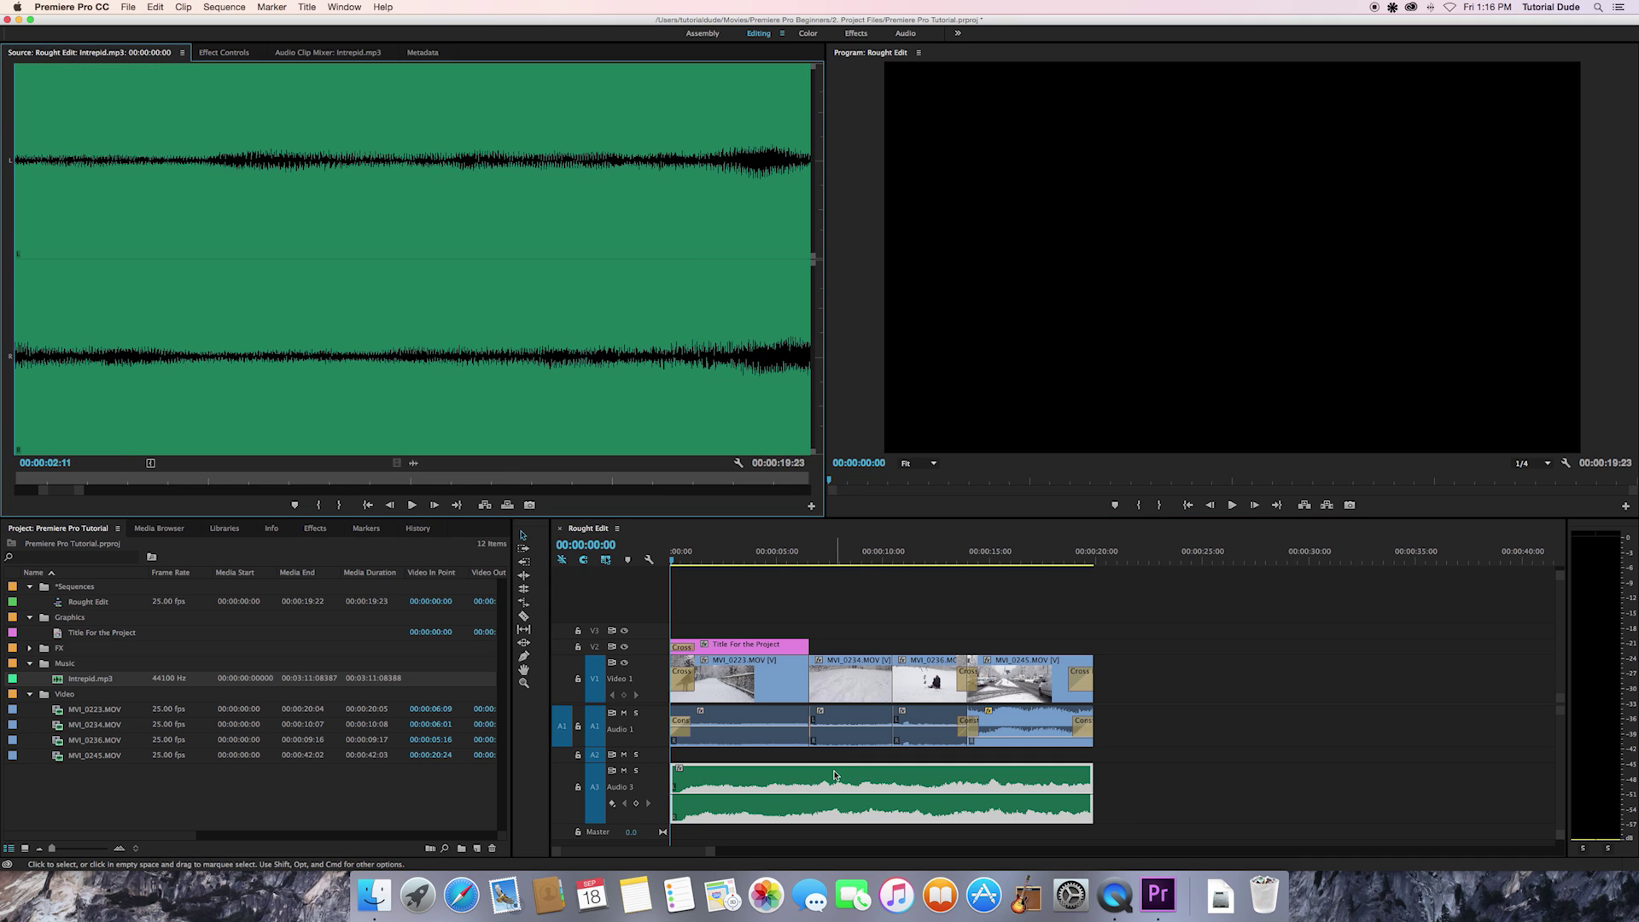
# Try moving the In point of the sequence's MVI_0234.MOV clip to 00:00:06:21 in the Source monitor, and undo the trim
pyautogui.doubleClick(845, 693)
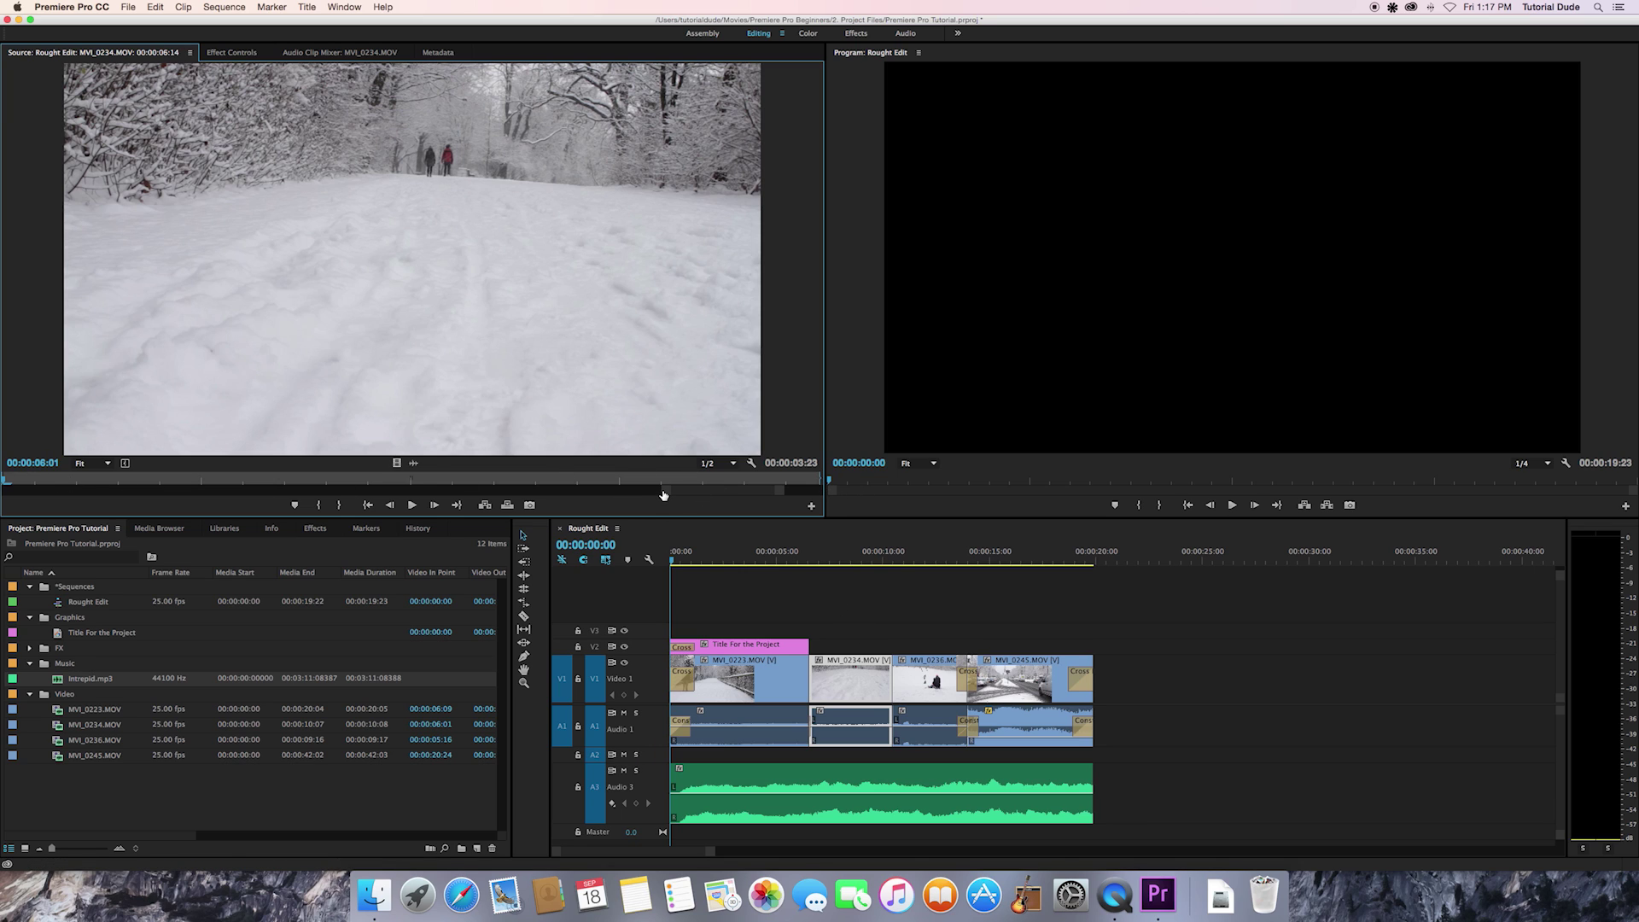
pyautogui.moveTo(665, 498); pyautogui.dragTo(549, 504)
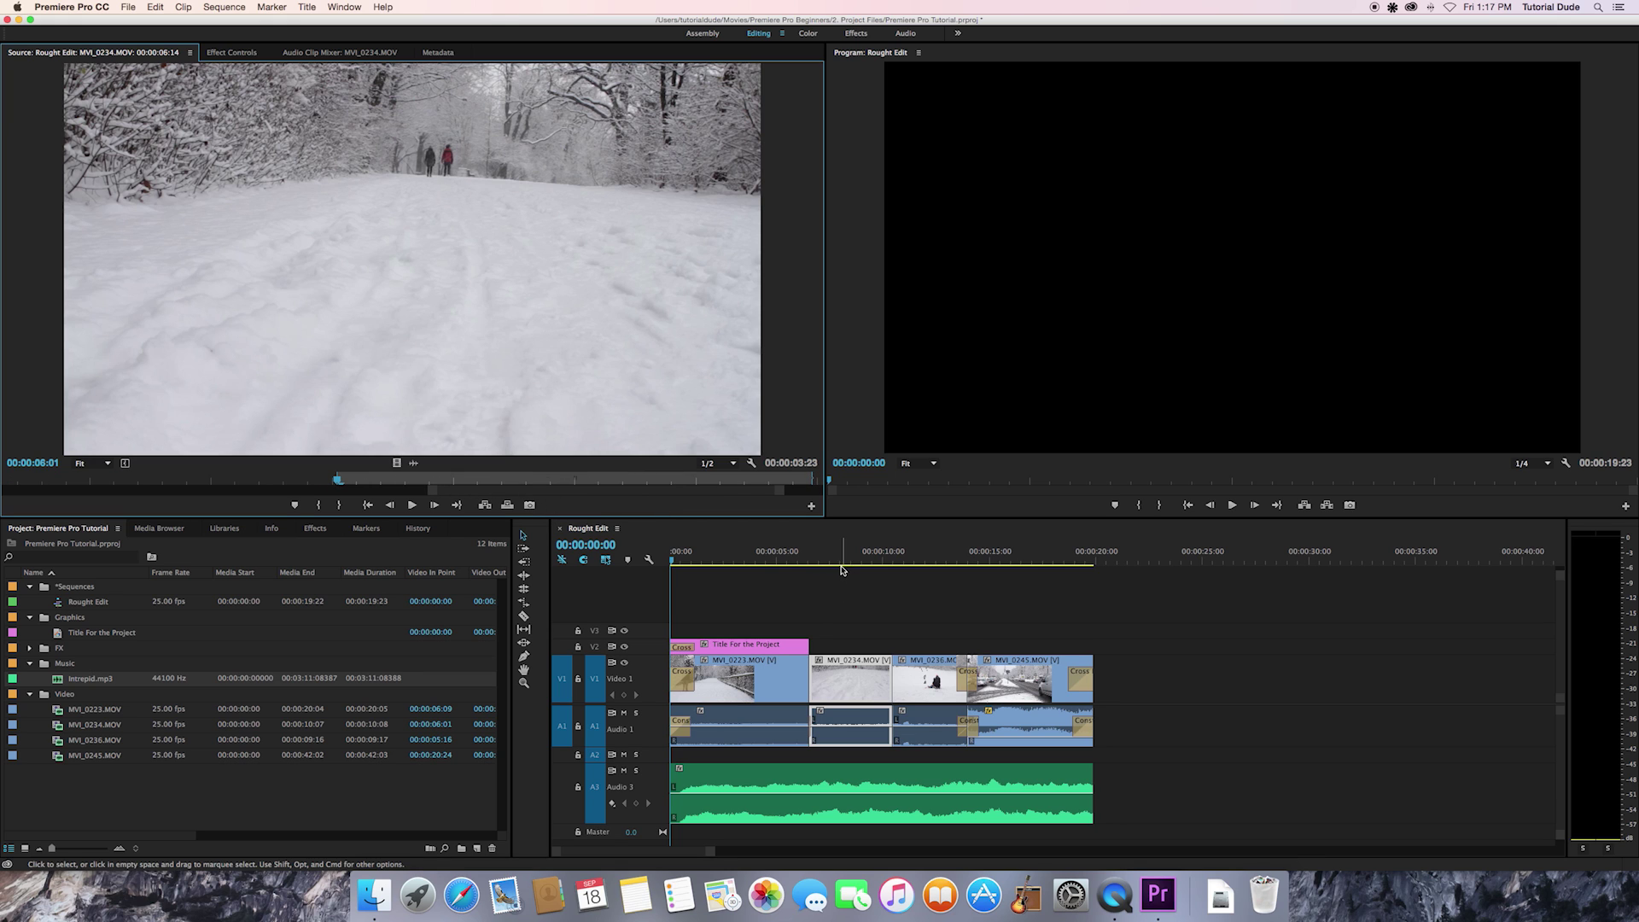
pyautogui.moveTo(337, 480); pyautogui.dragTo(435, 482)
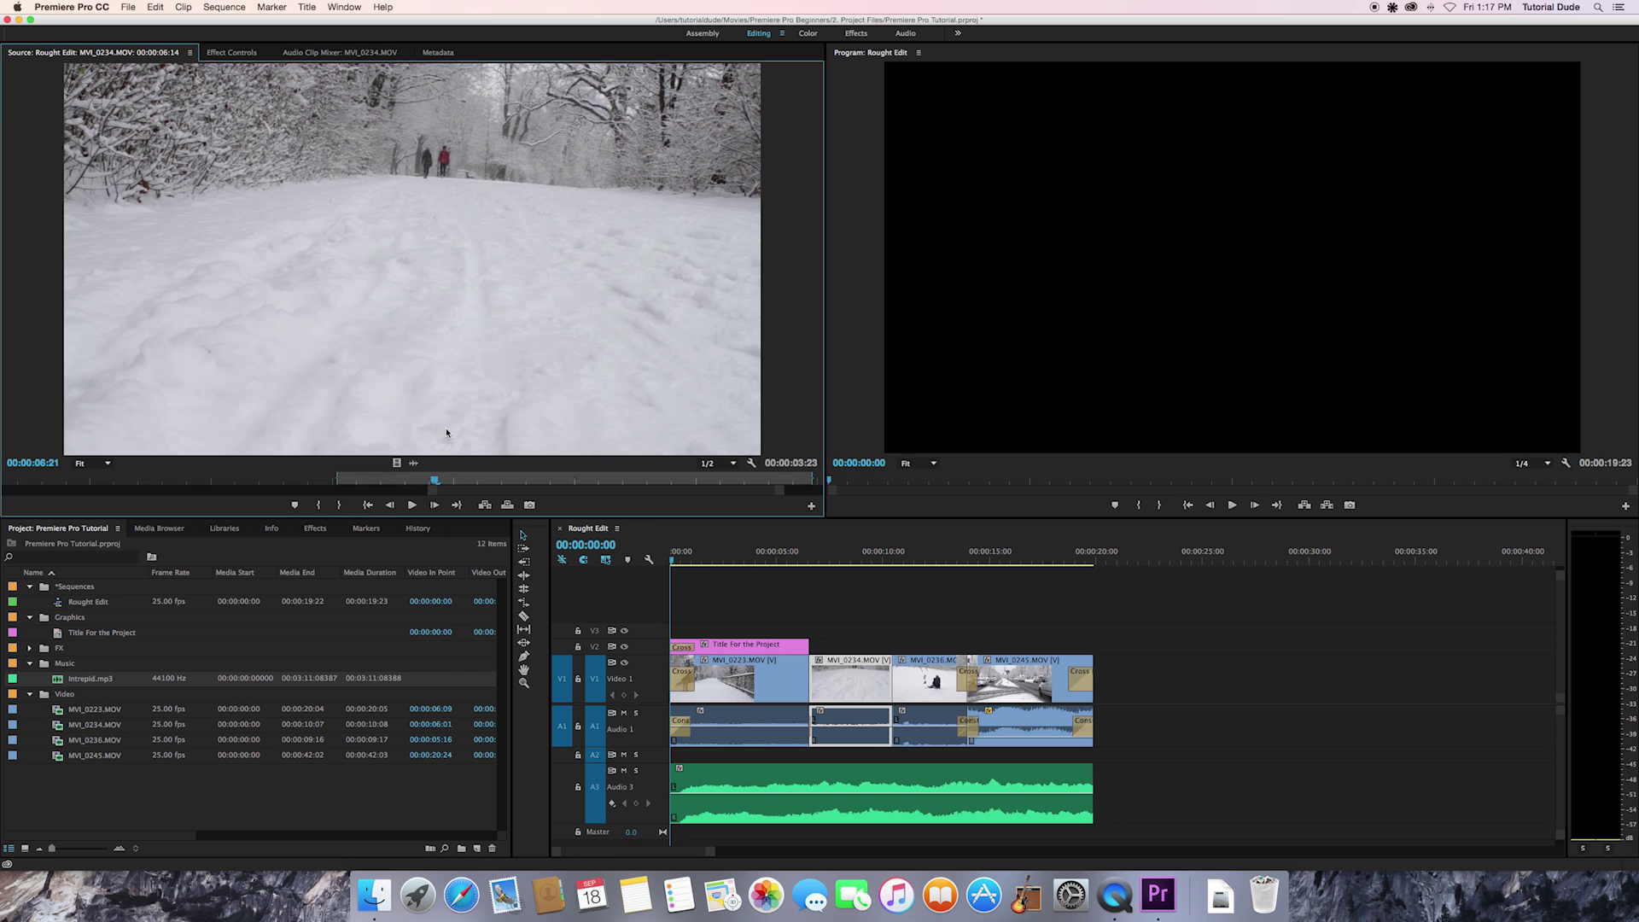
pyautogui.press('i')
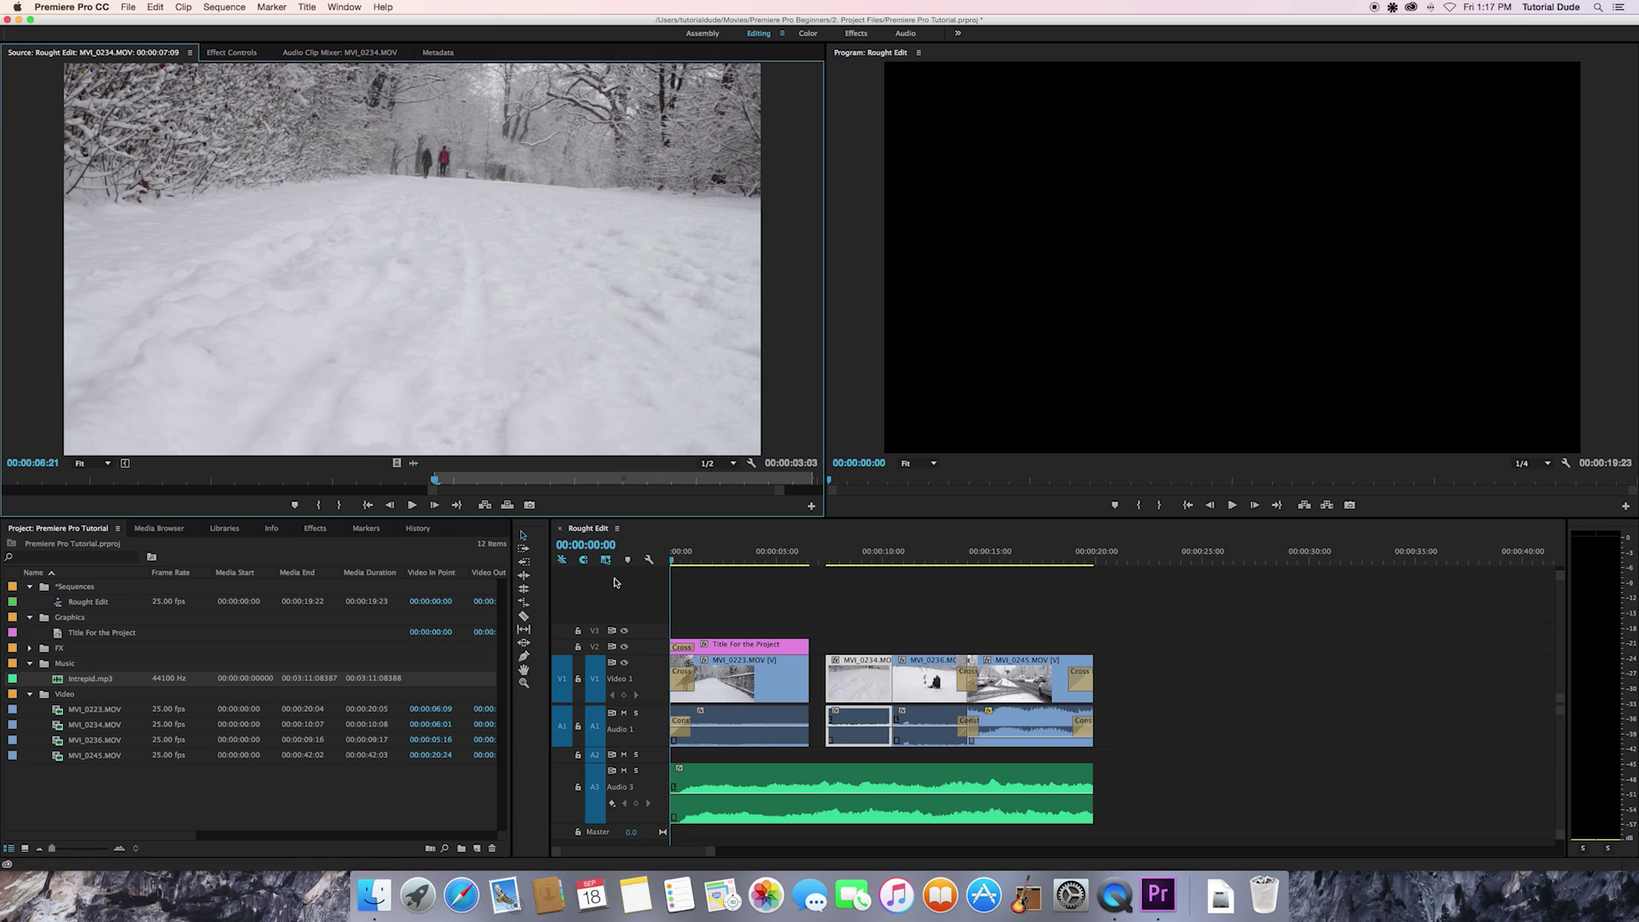
pyautogui.press('super+z')
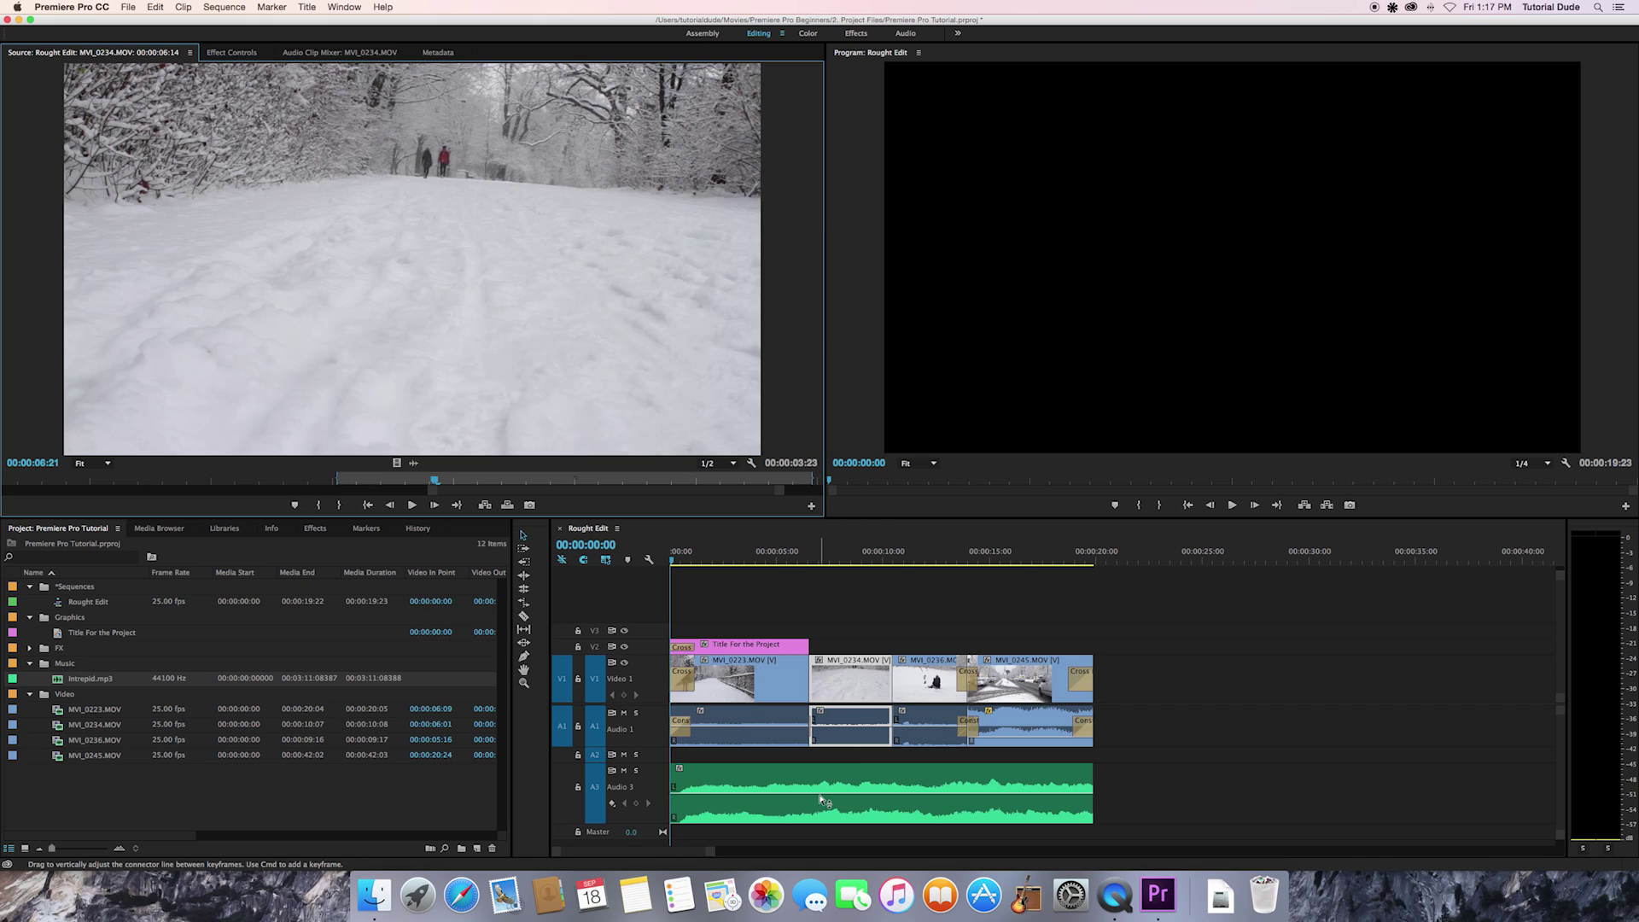
# Set the Volume Level of the Intrepid.mp3 clip on A3 to -8.0 dB in its effect settings
pyautogui.moveTo(820, 800)
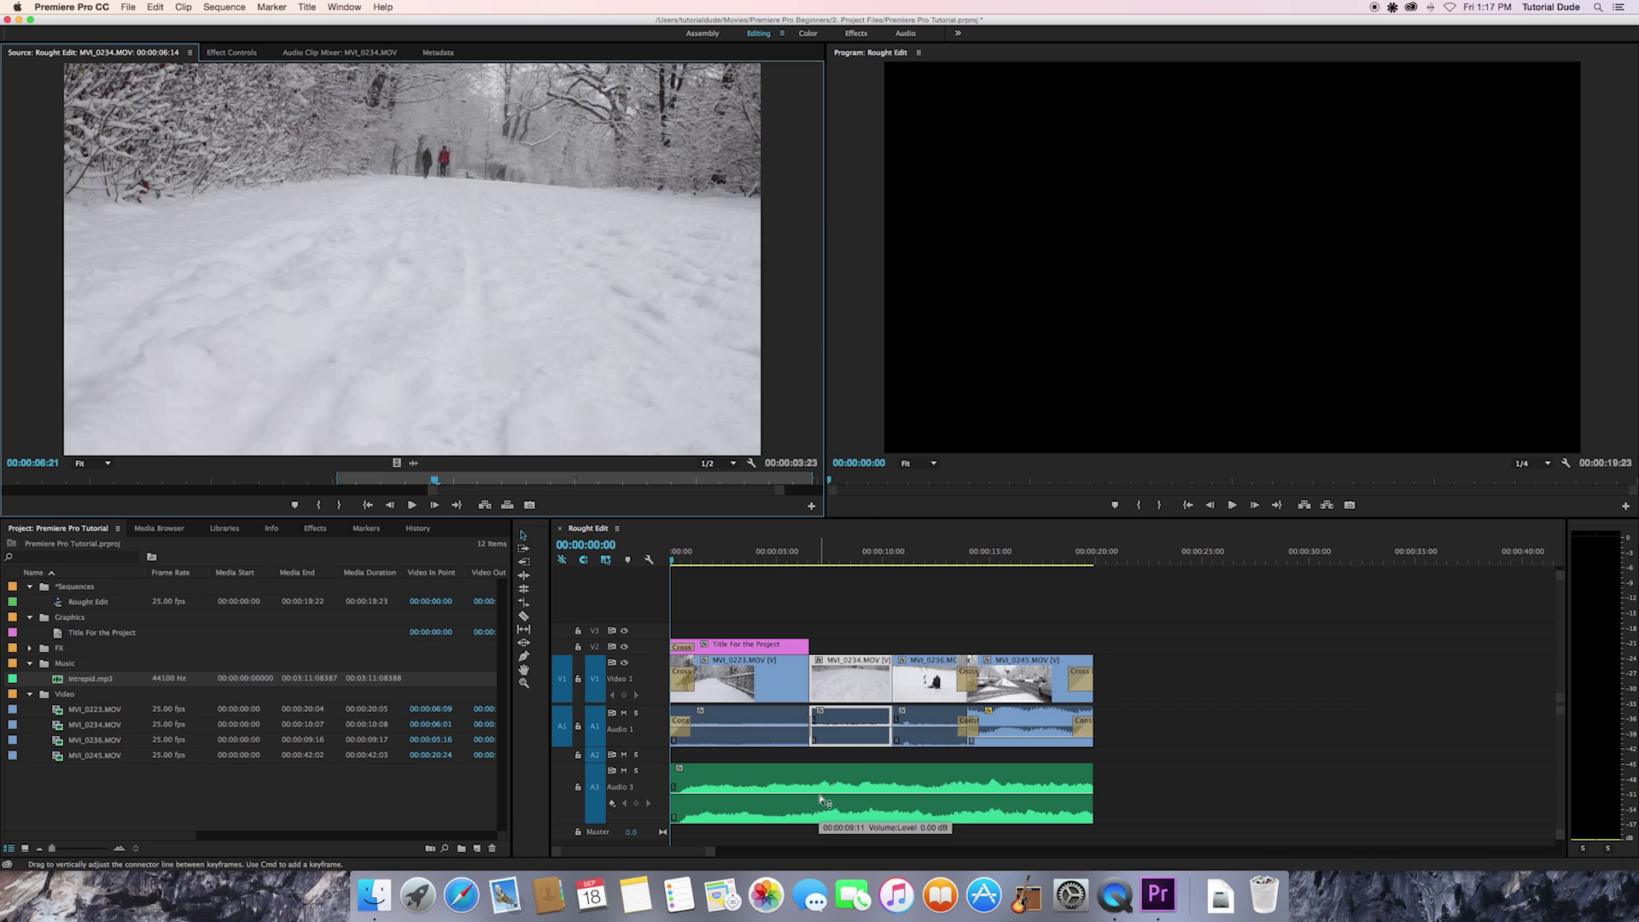
pyautogui.doubleClick(840, 779)
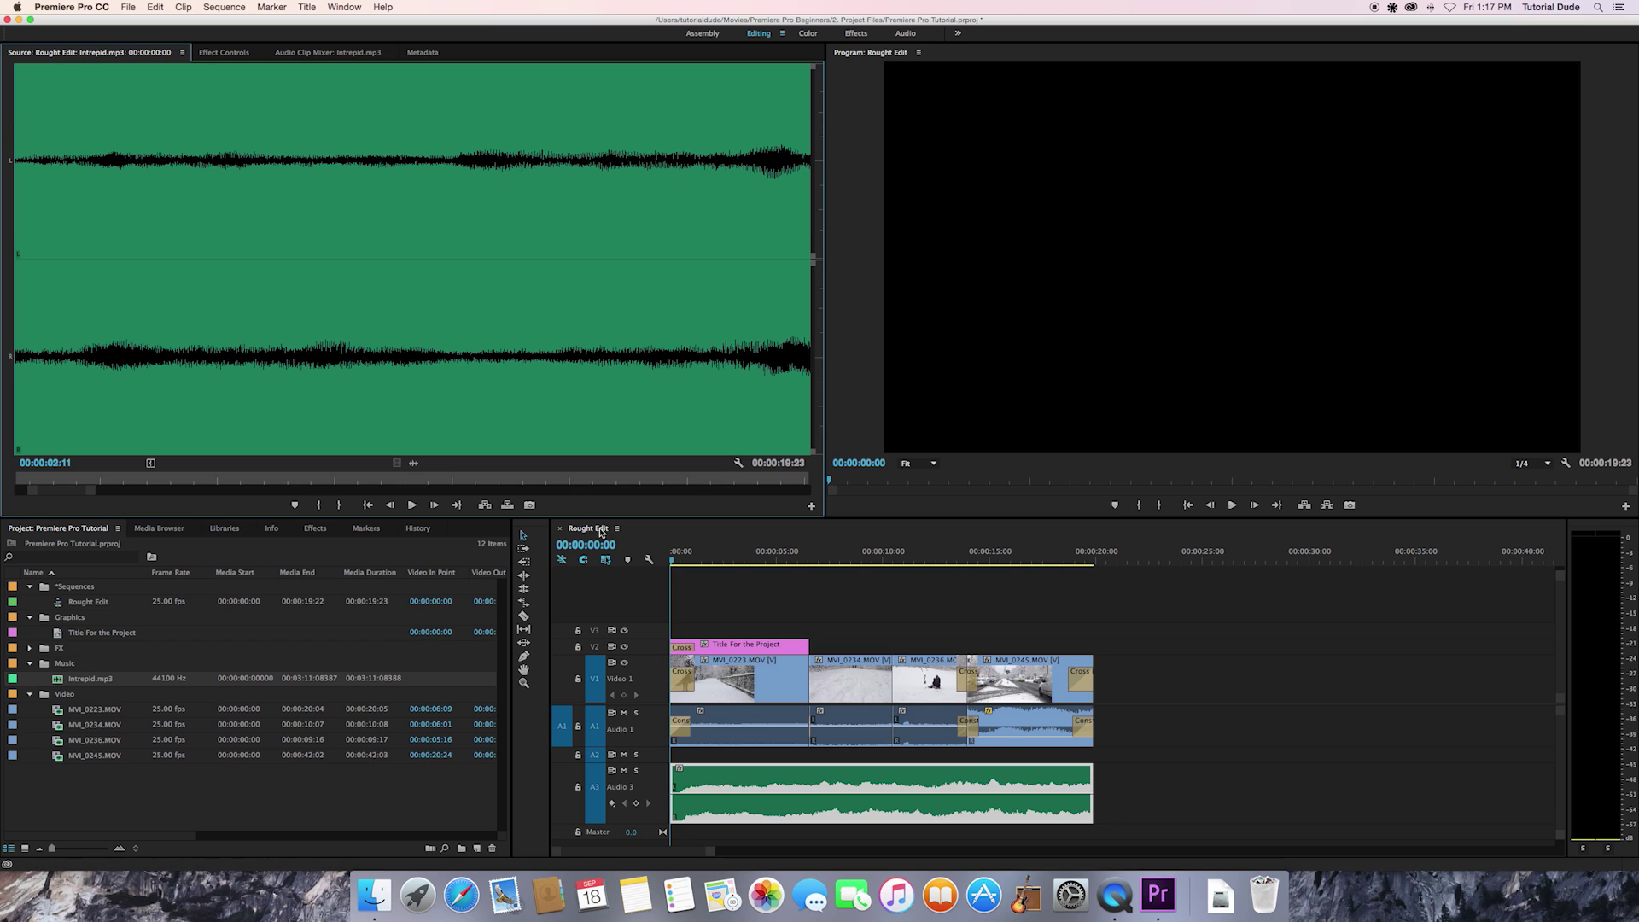
pyautogui.click(224, 53)
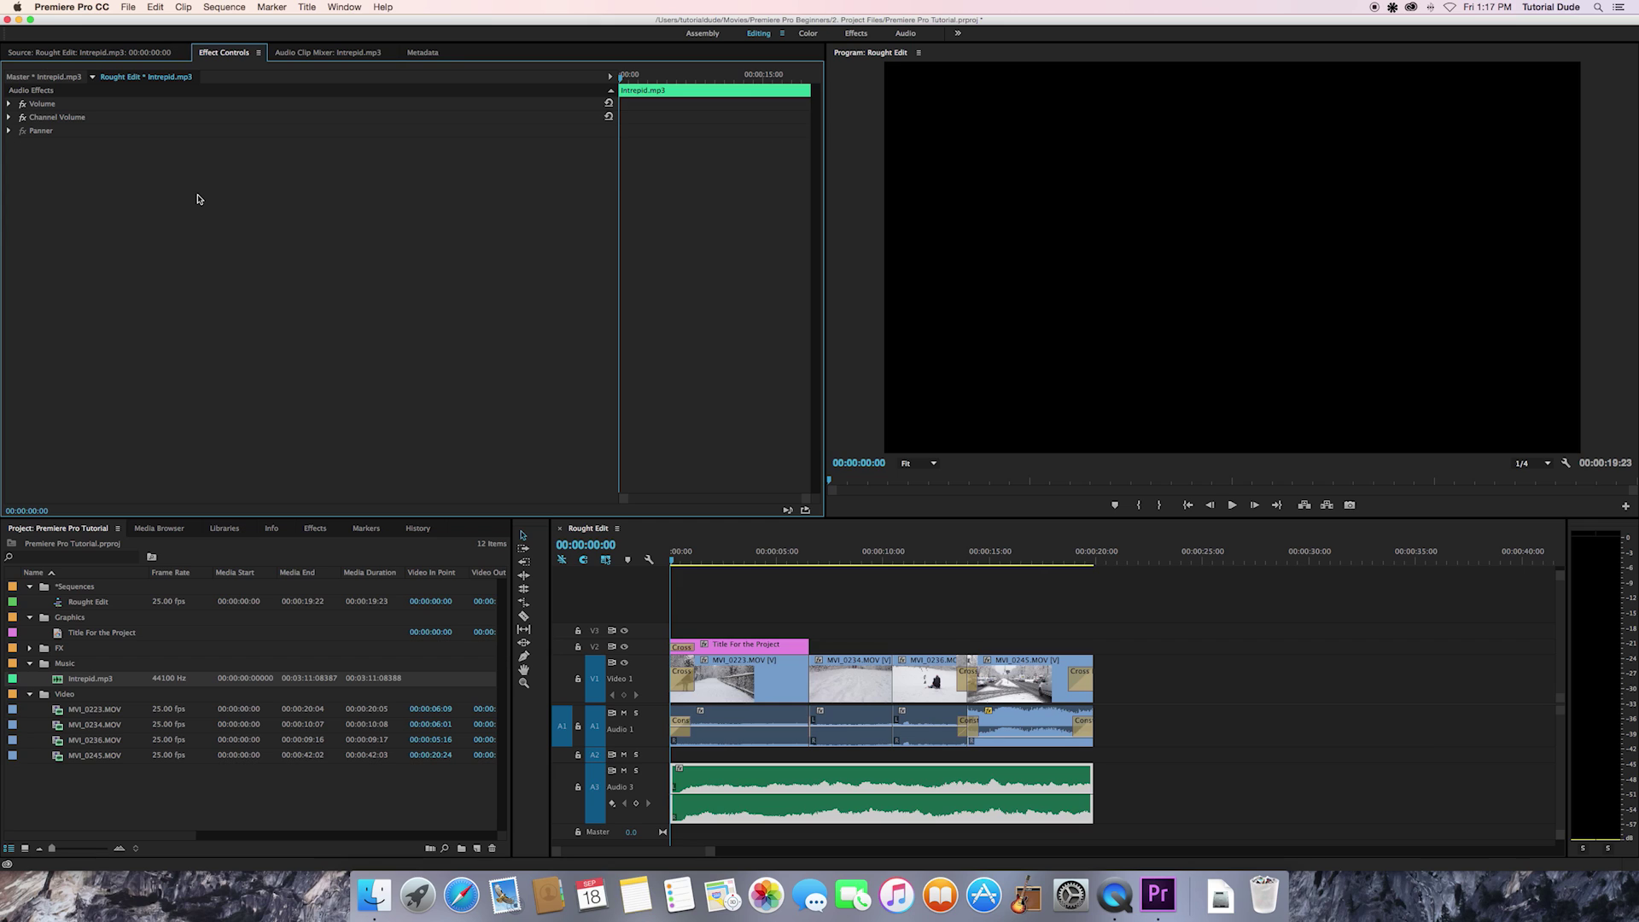
pyautogui.click(9, 105)
pyautogui.click(313, 134)
pyautogui.click(312, 163)
pyautogui.click(322, 130)
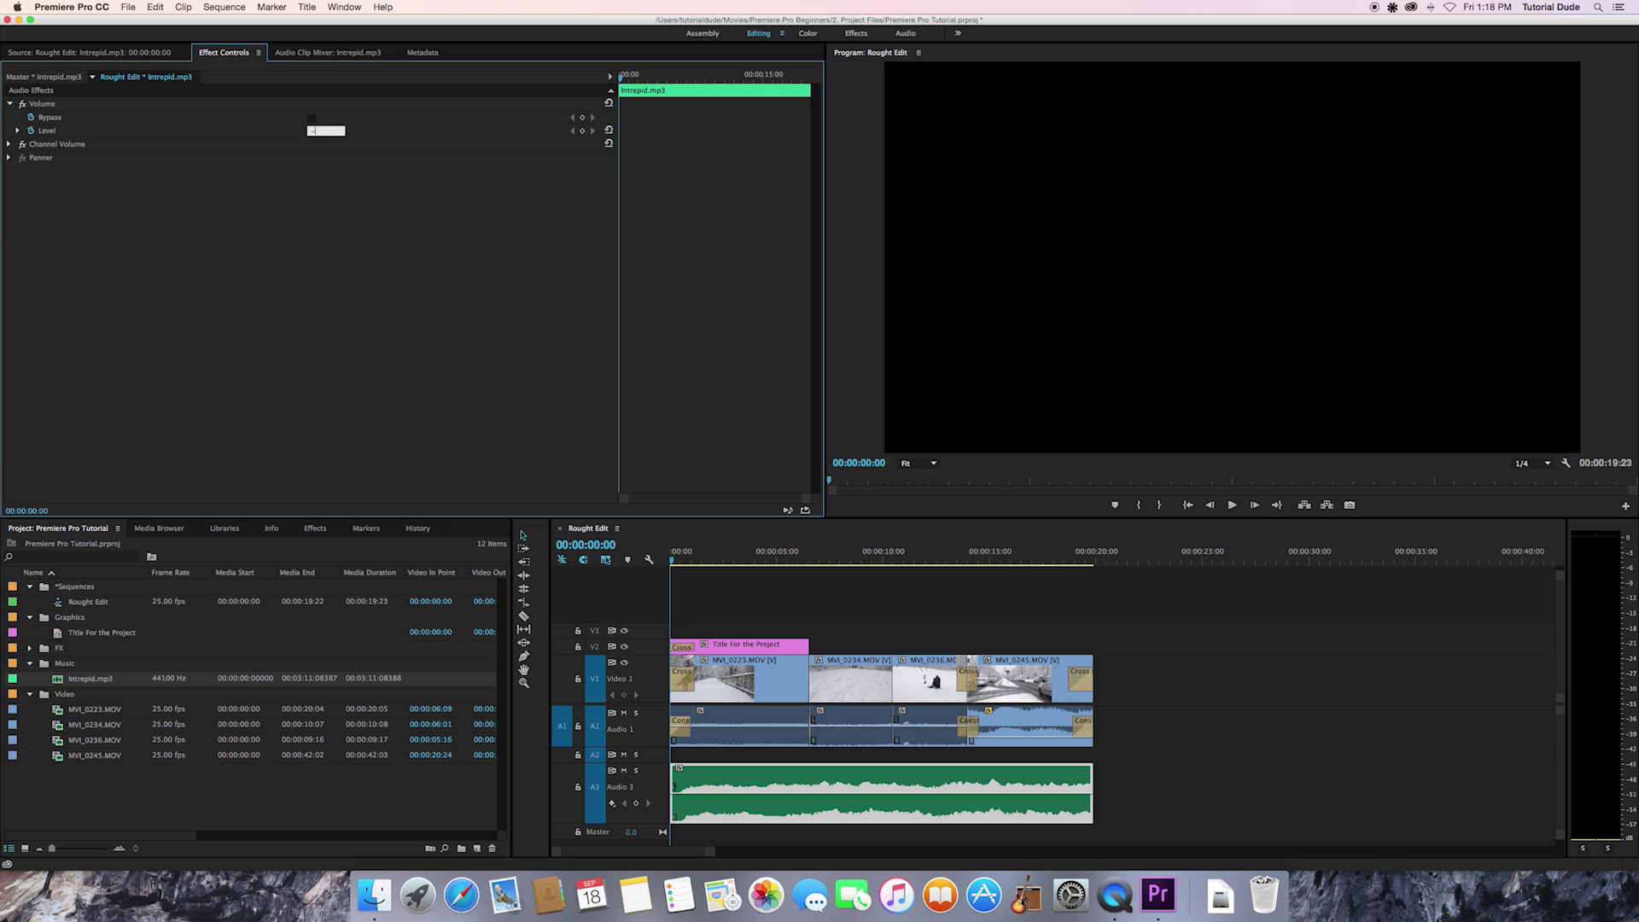
pyautogui.press('Return')
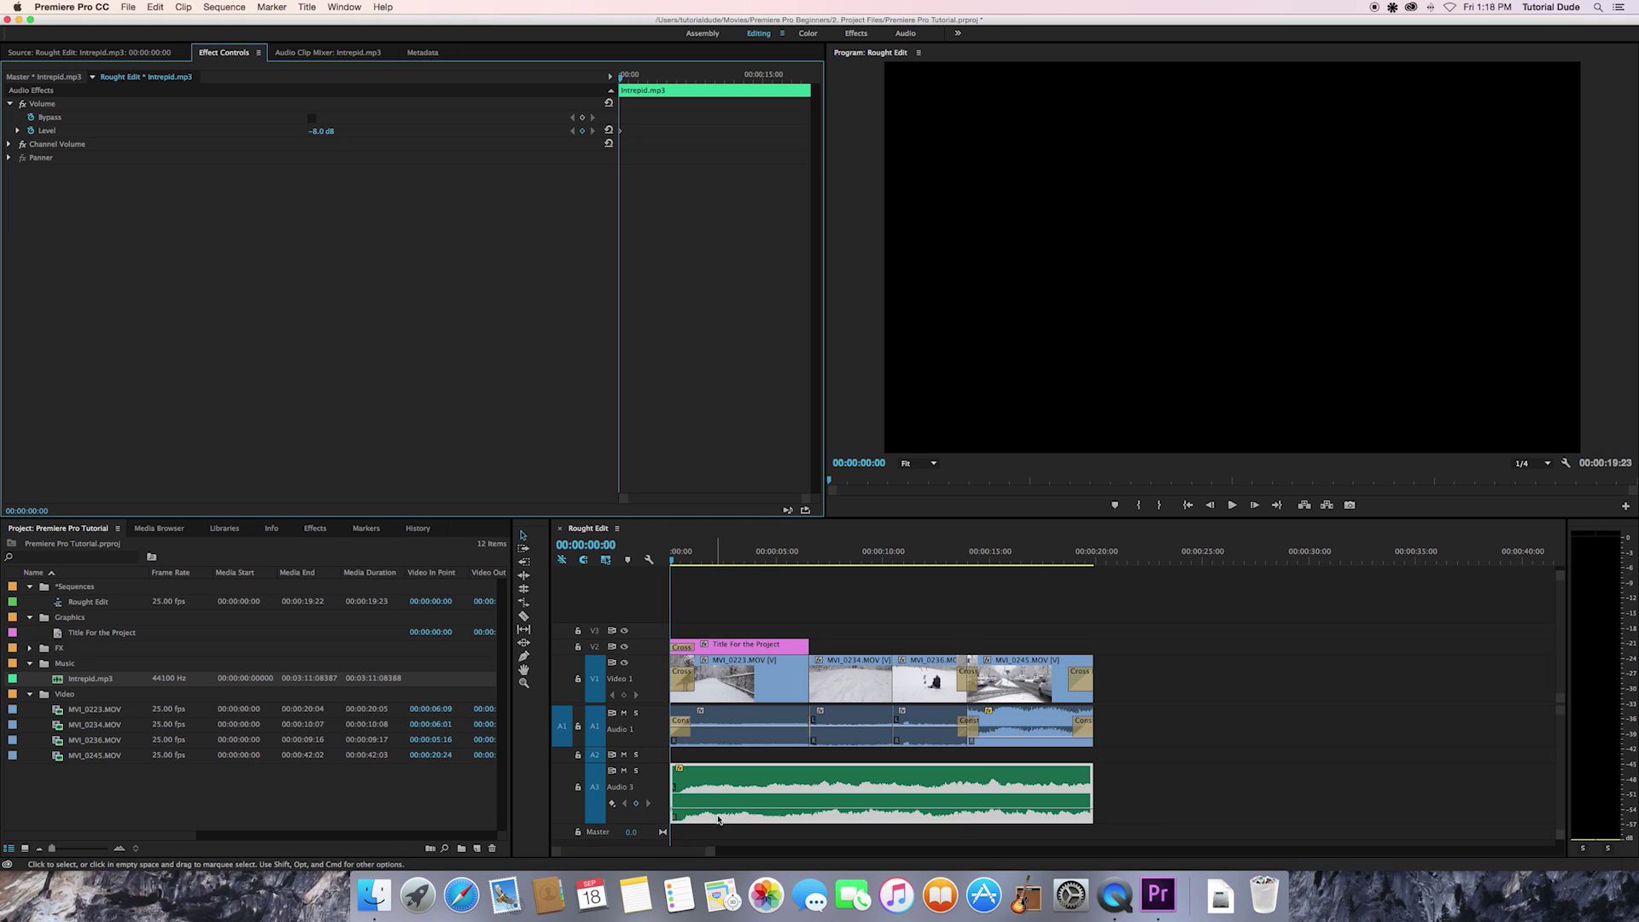
# Play the sequence from the start to check the music level against the clips, and return to the beginning
pyautogui.click(825, 601)
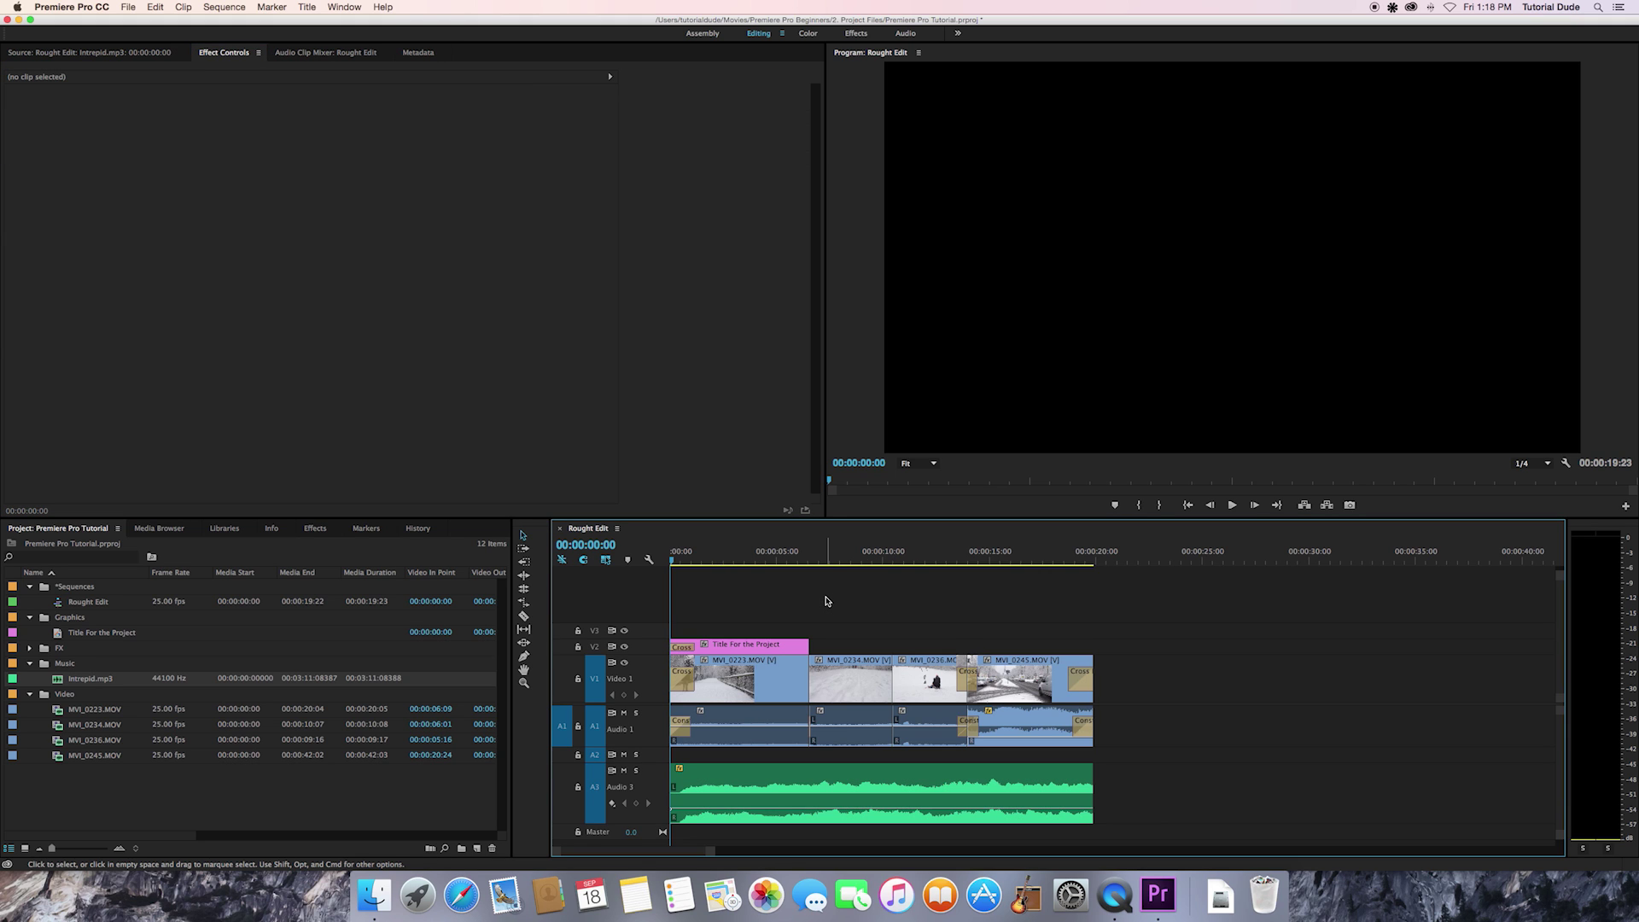
pyautogui.click(784, 593)
pyautogui.click(1236, 510)
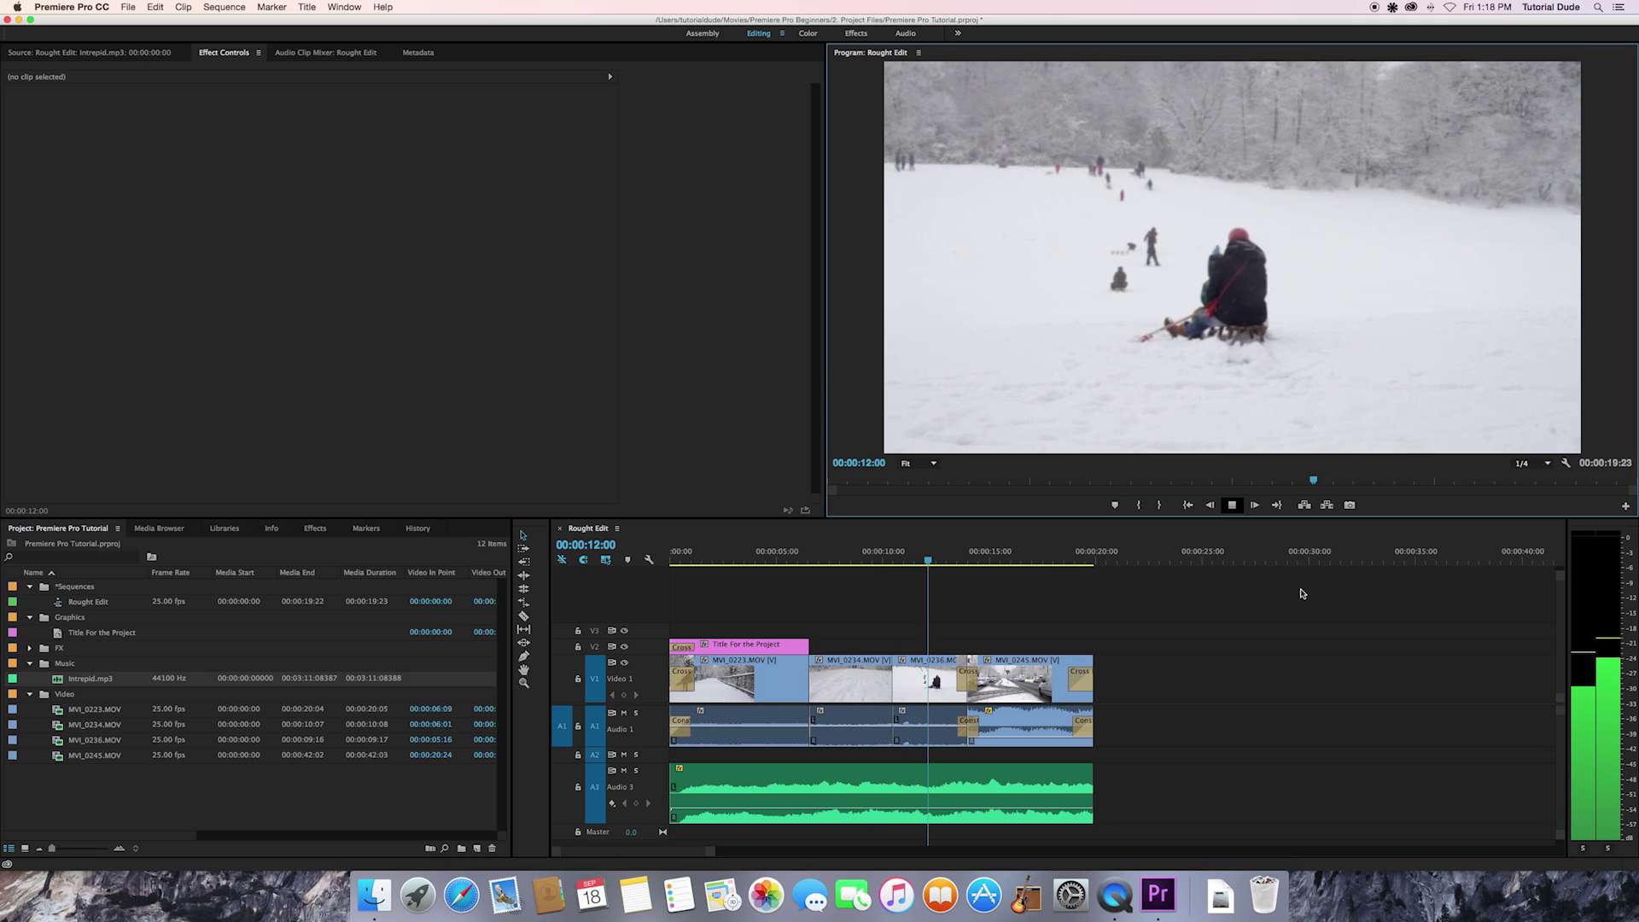
pyautogui.press('space')
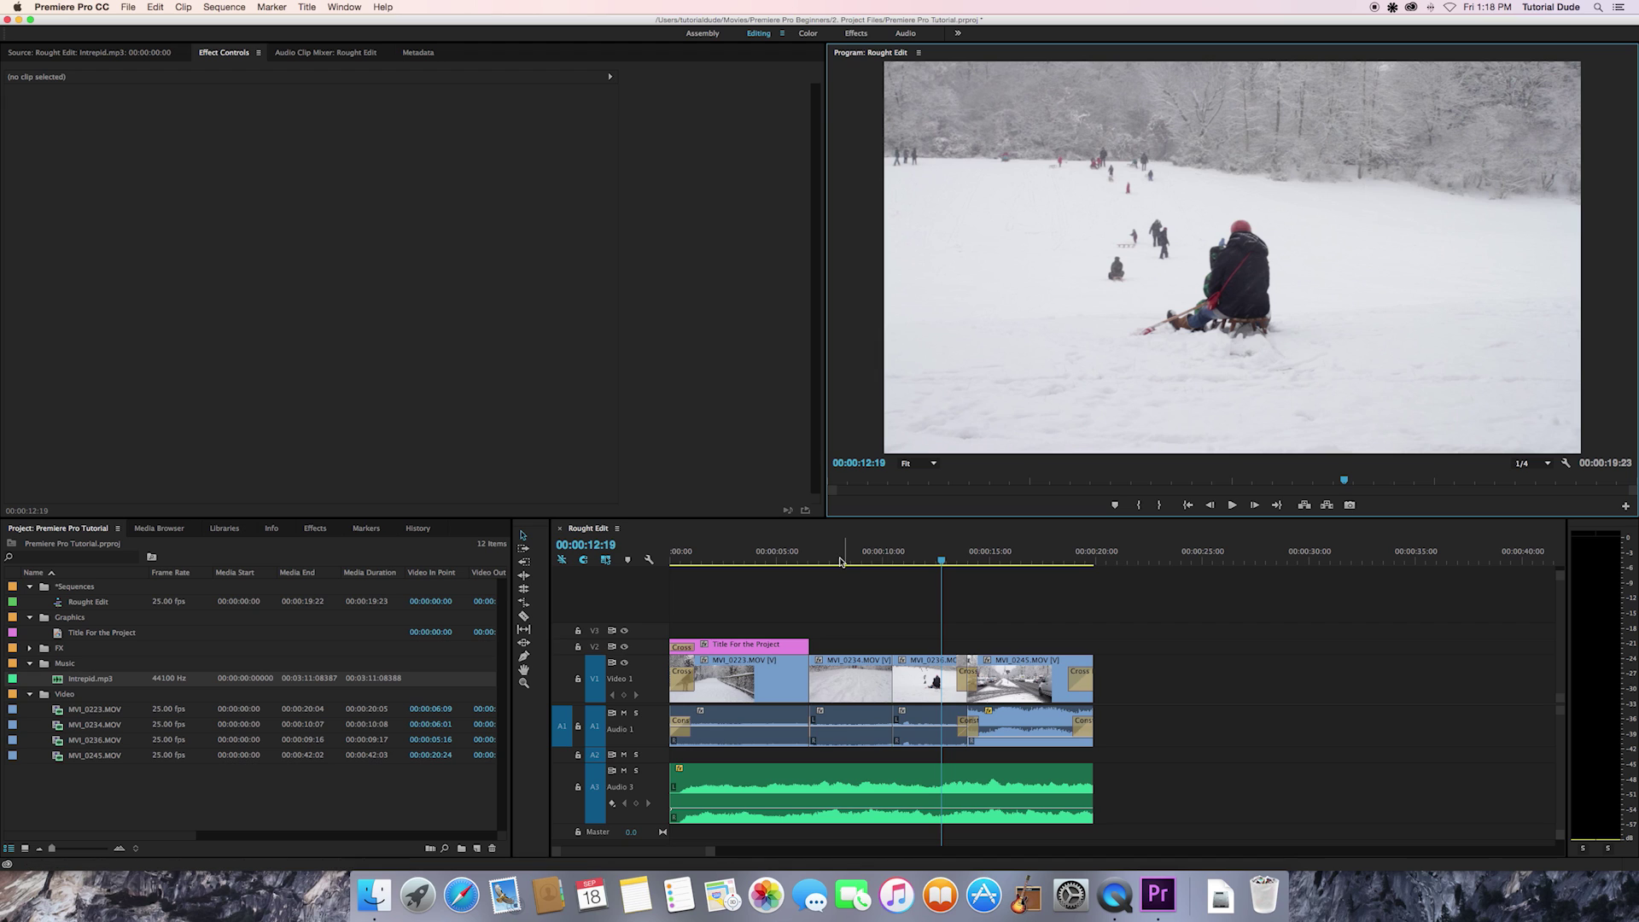
pyautogui.press('Home')
pyautogui.press('space')
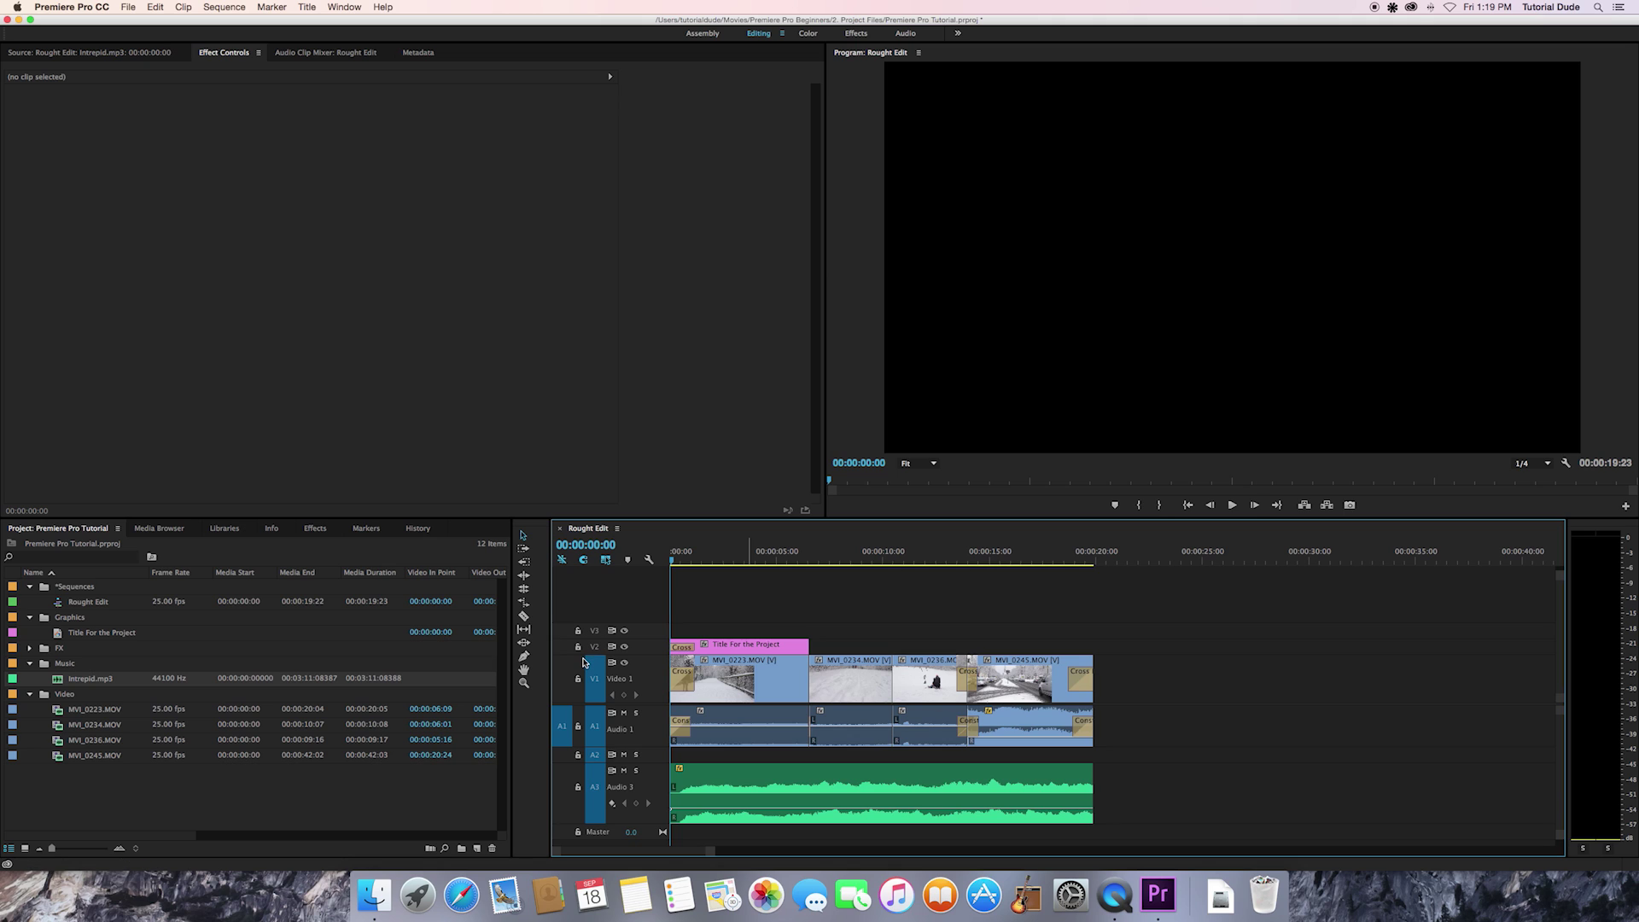
# Listen to Footsteps Snow Walk.m4a from the FX bin and set its Out point at 00;00;05;26
pyautogui.click(30, 650)
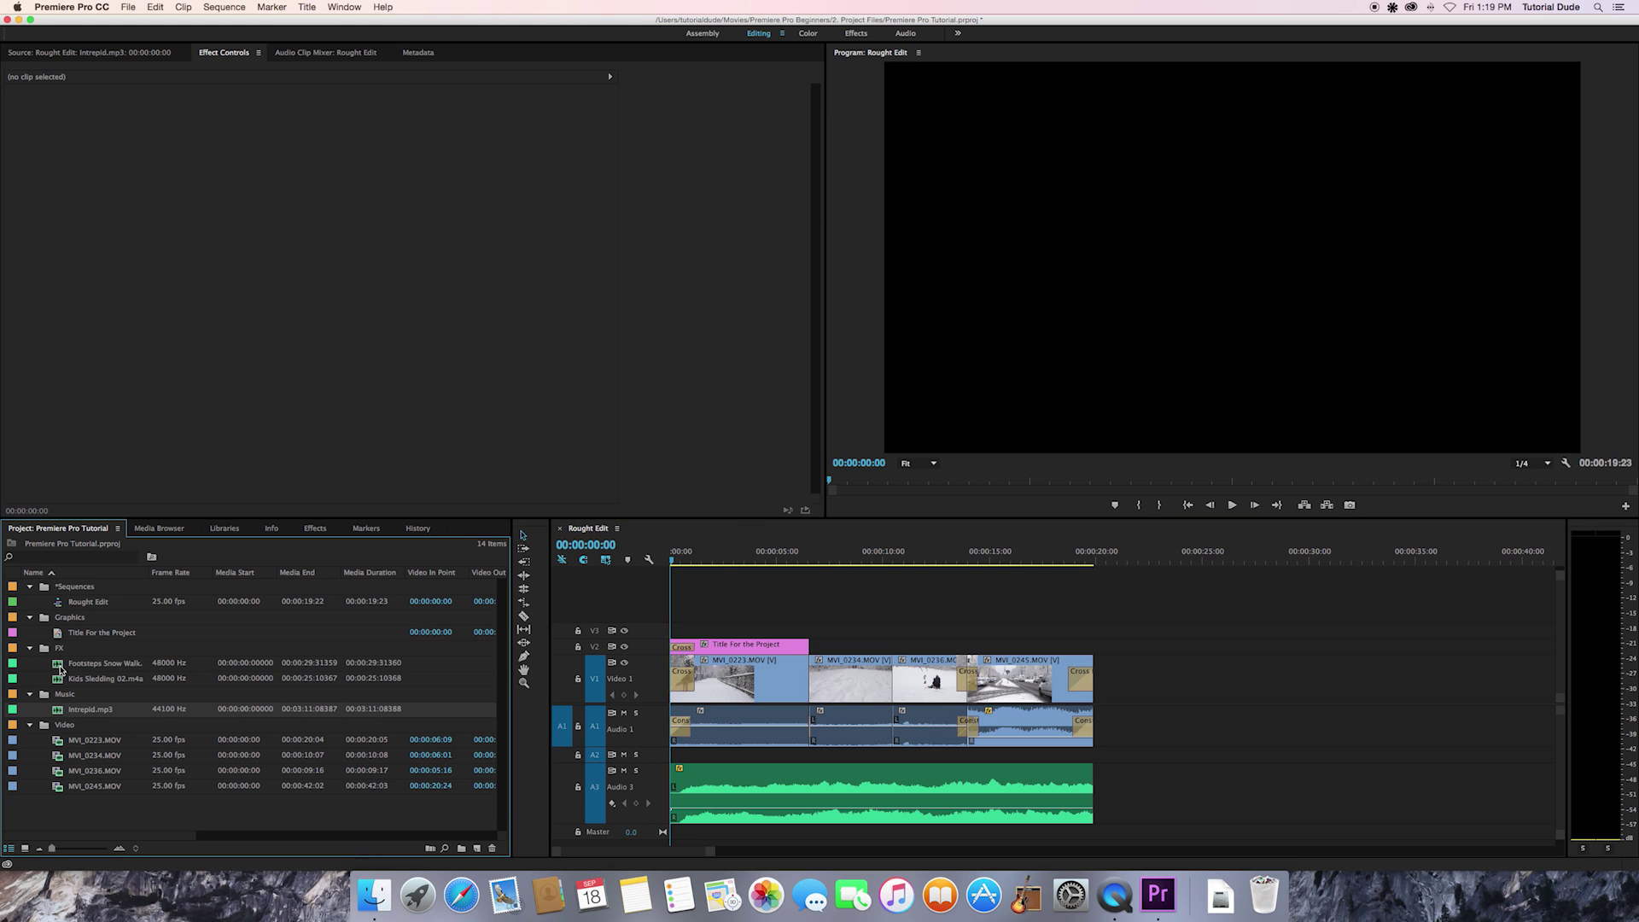
pyautogui.doubleClick(60, 670)
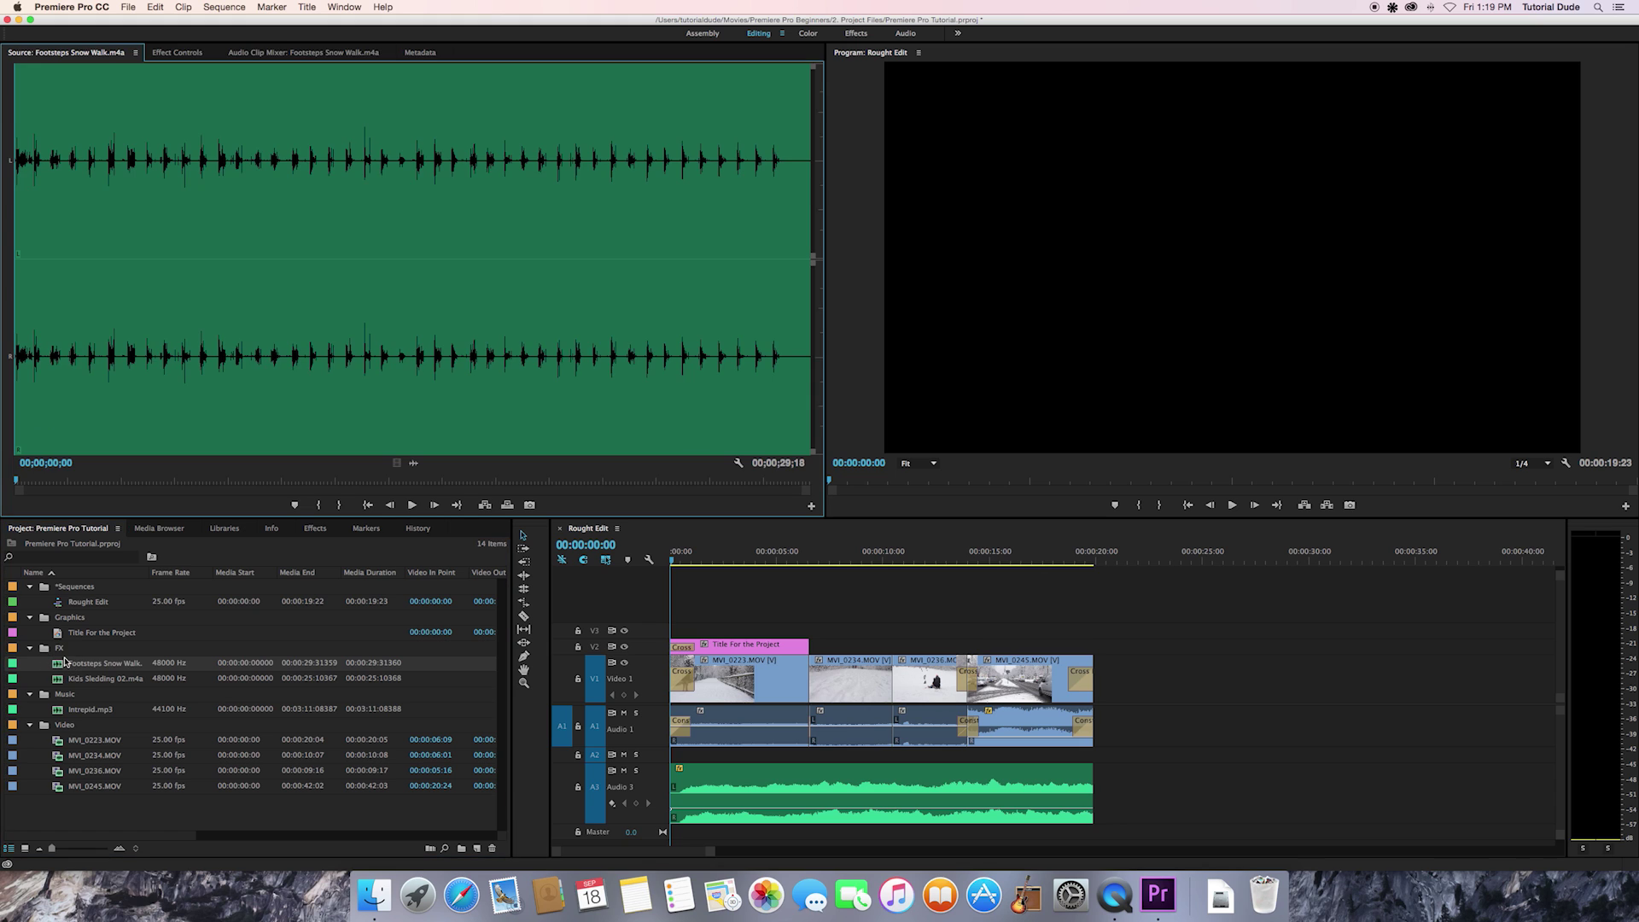
pyautogui.press('space')
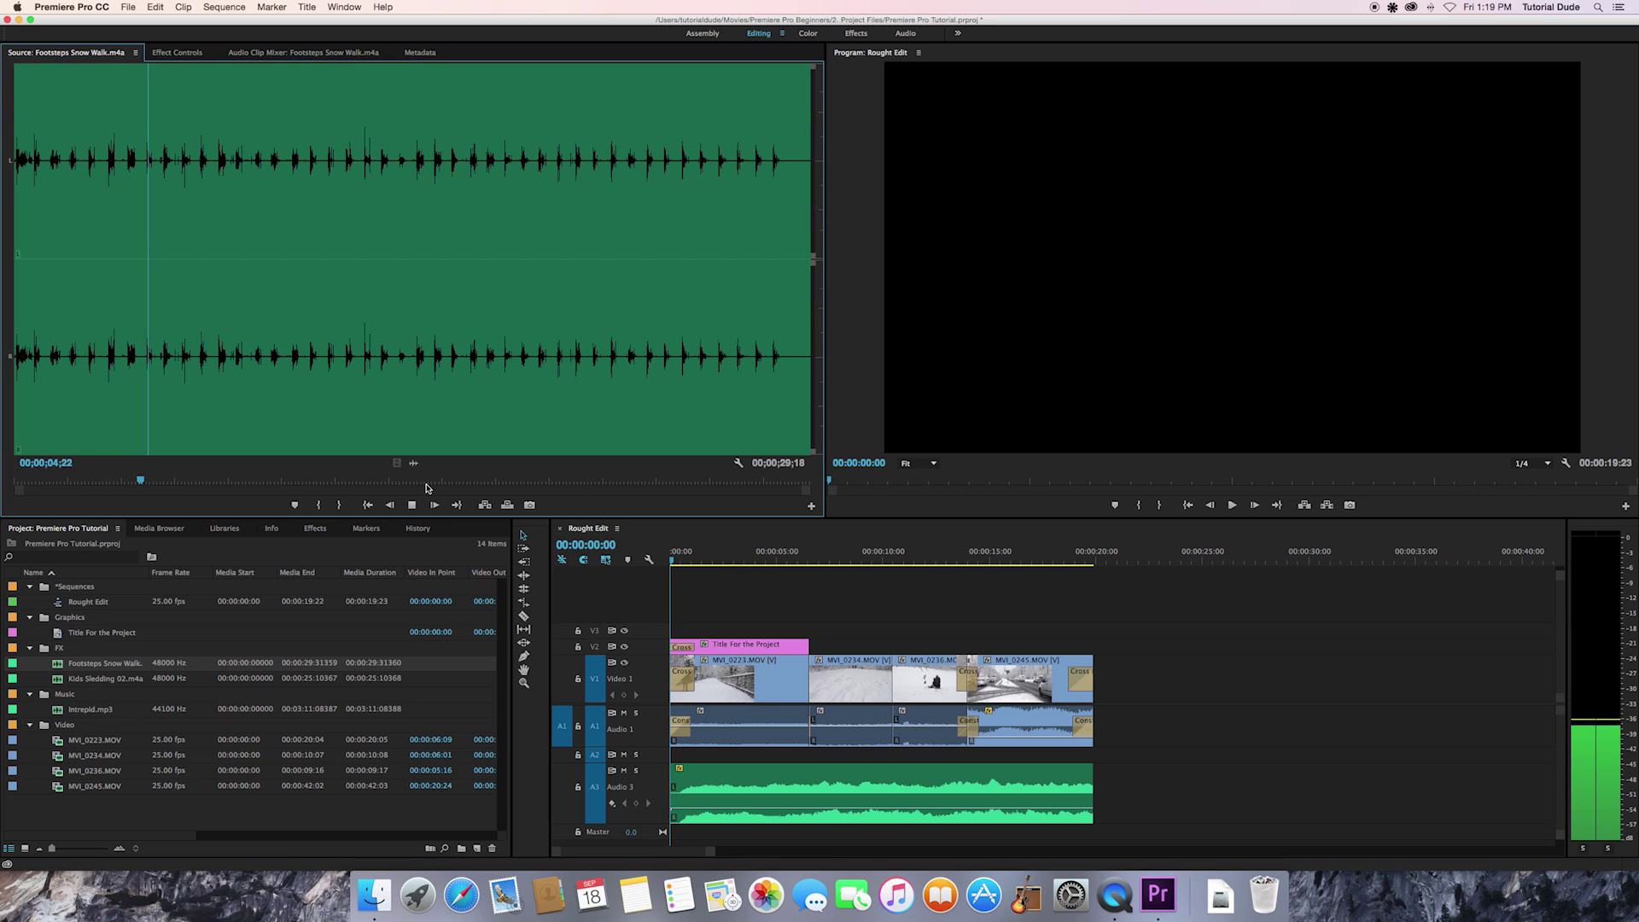
pyautogui.press('space')
pyautogui.press('o')
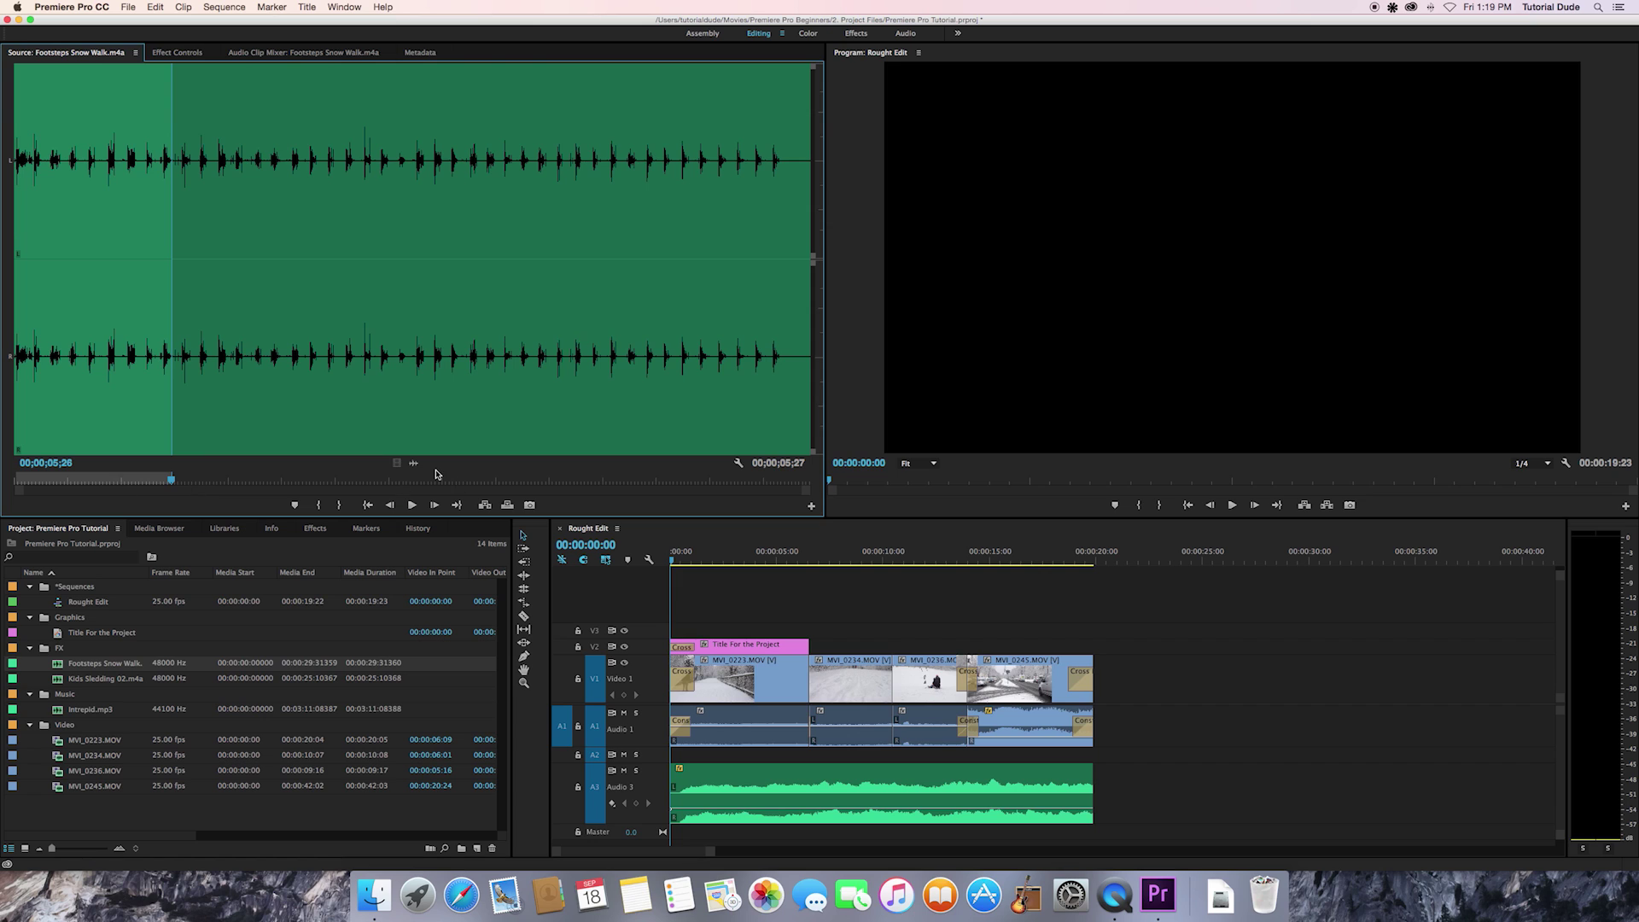
# Place the marked footsteps audio on A2 at the sequence start, extend it to the end of the first video clip, and expand A2
pyautogui.moveTo(412, 464); pyautogui.dragTo(665, 758)
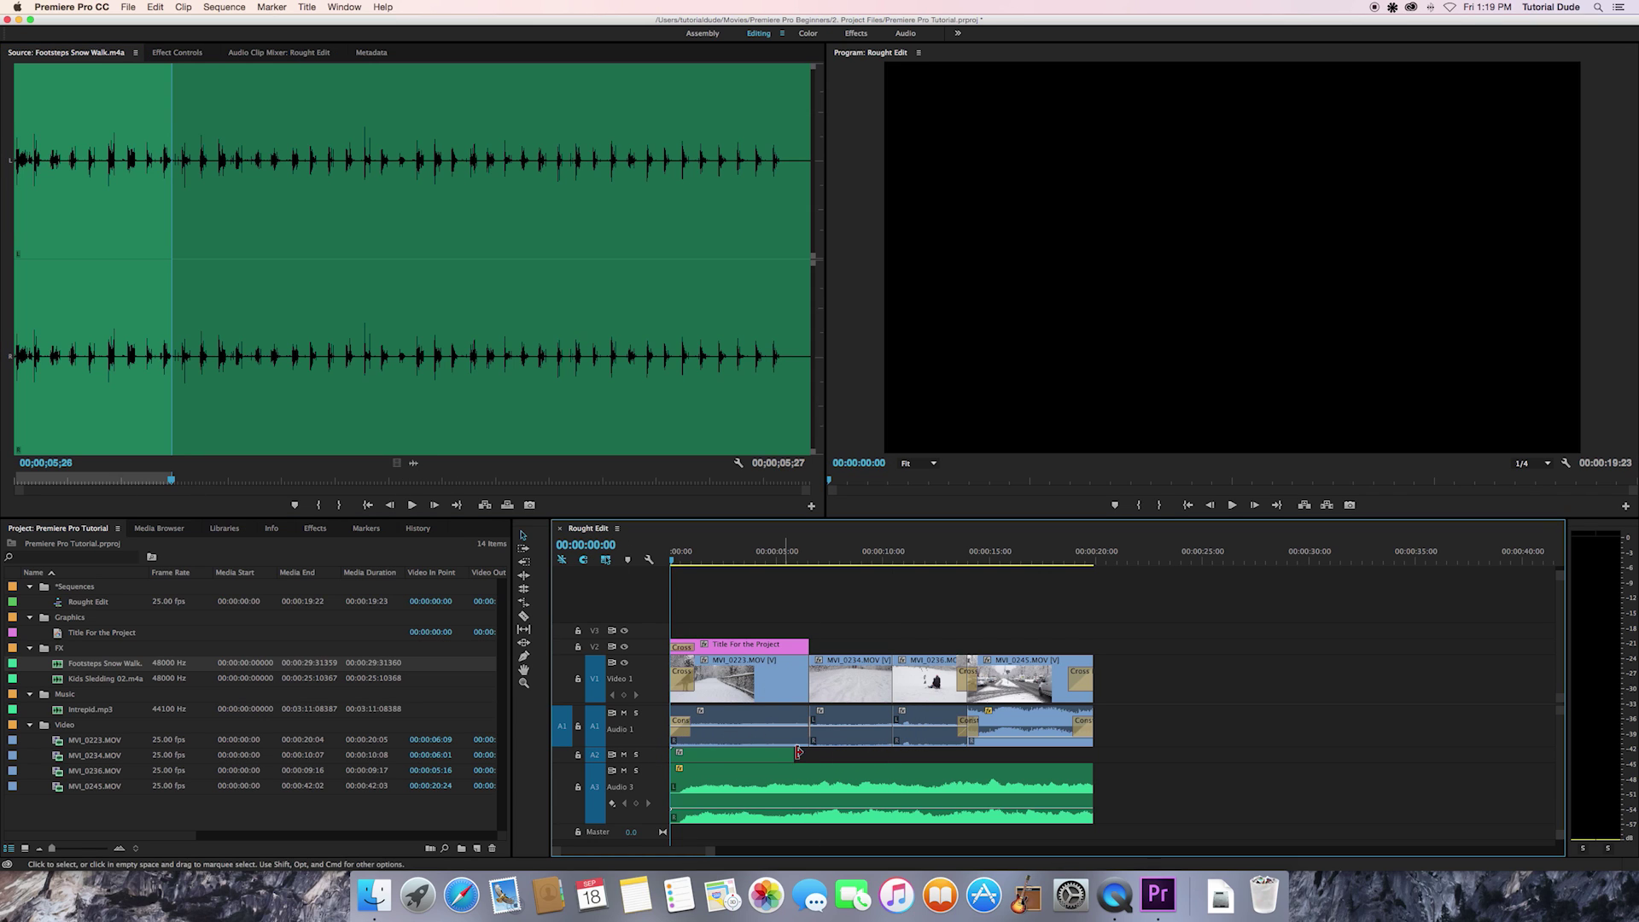
pyautogui.moveTo(792, 754); pyautogui.dragTo(807, 755)
pyautogui.doubleClick(647, 779)
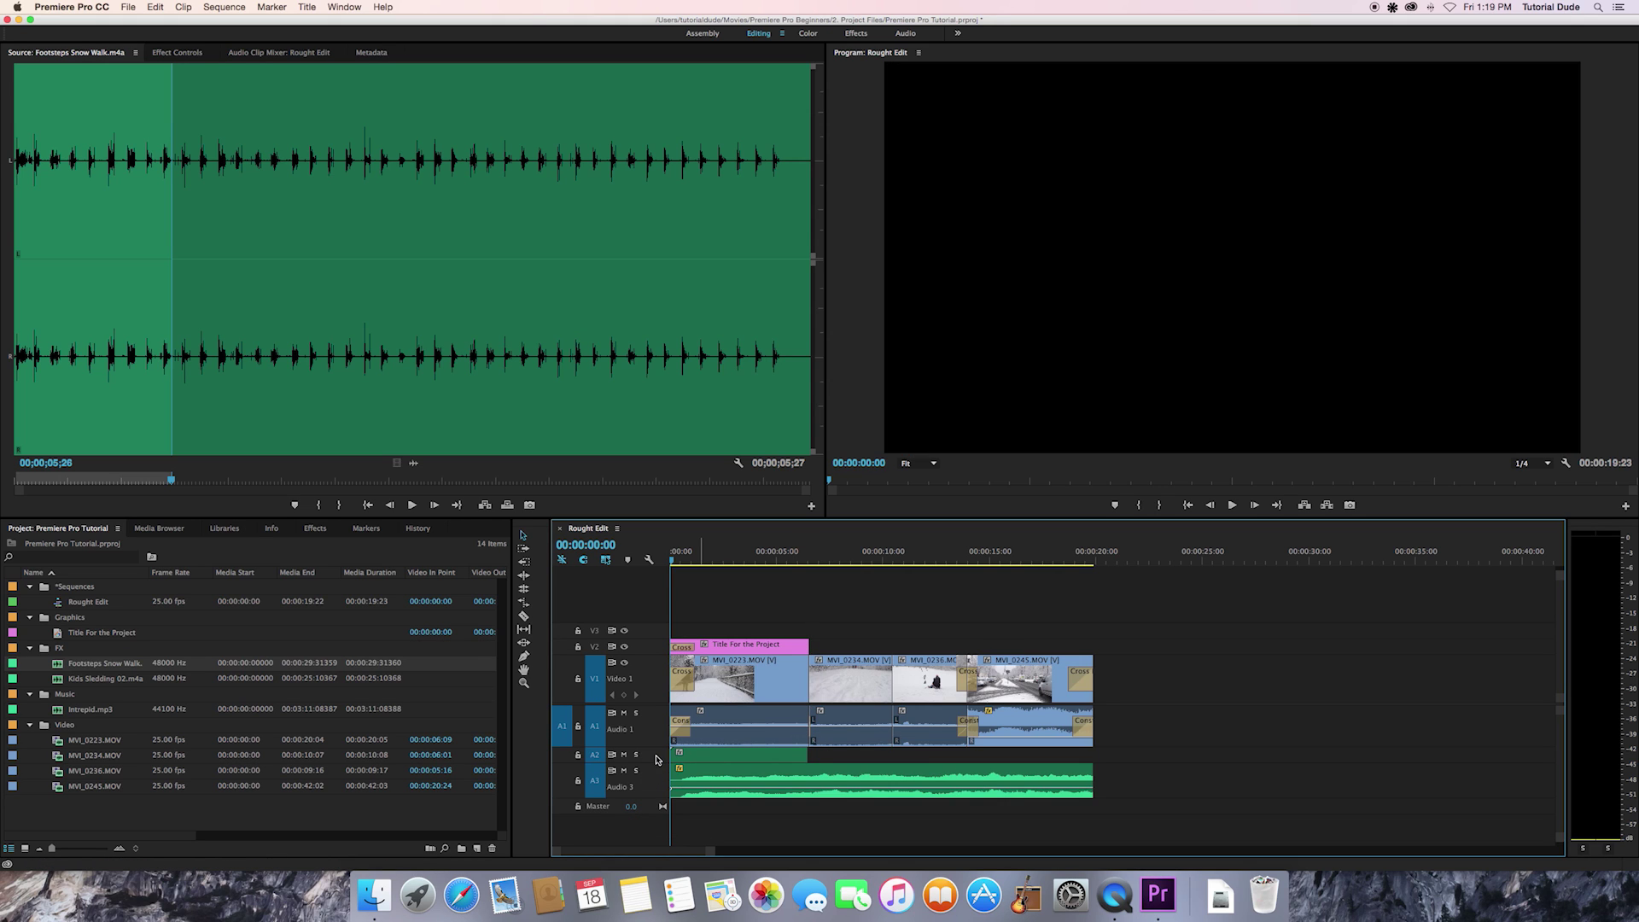
pyautogui.doubleClick(656, 759)
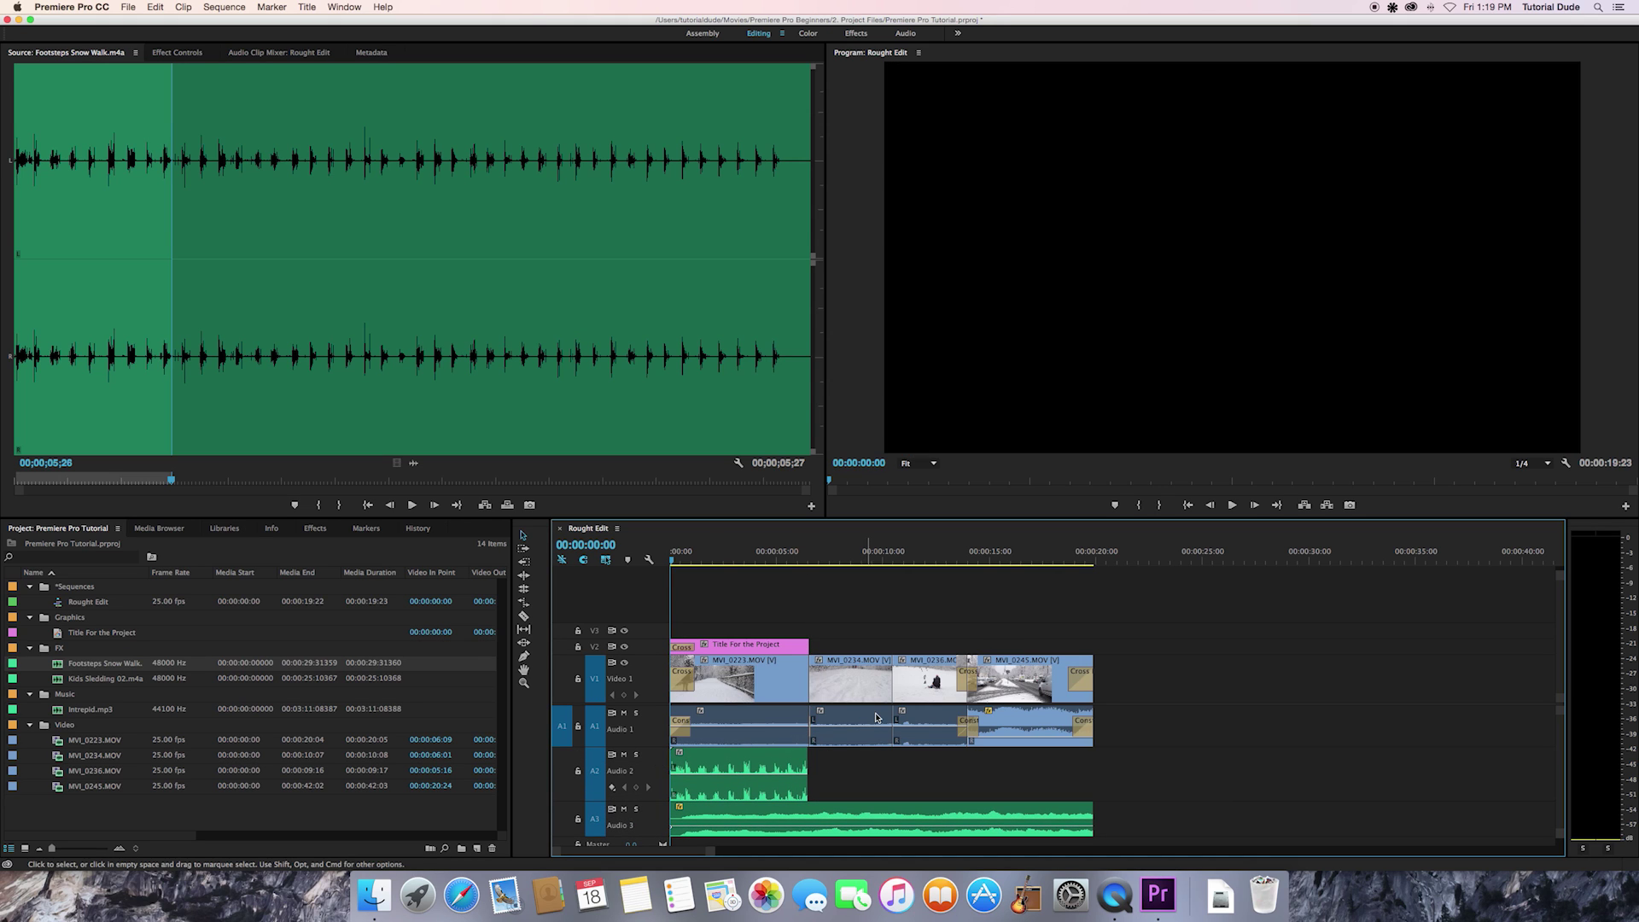
# Play the opening clip from the start to check how the footsteps fit the picture and music, and replay it
pyautogui.press('space')
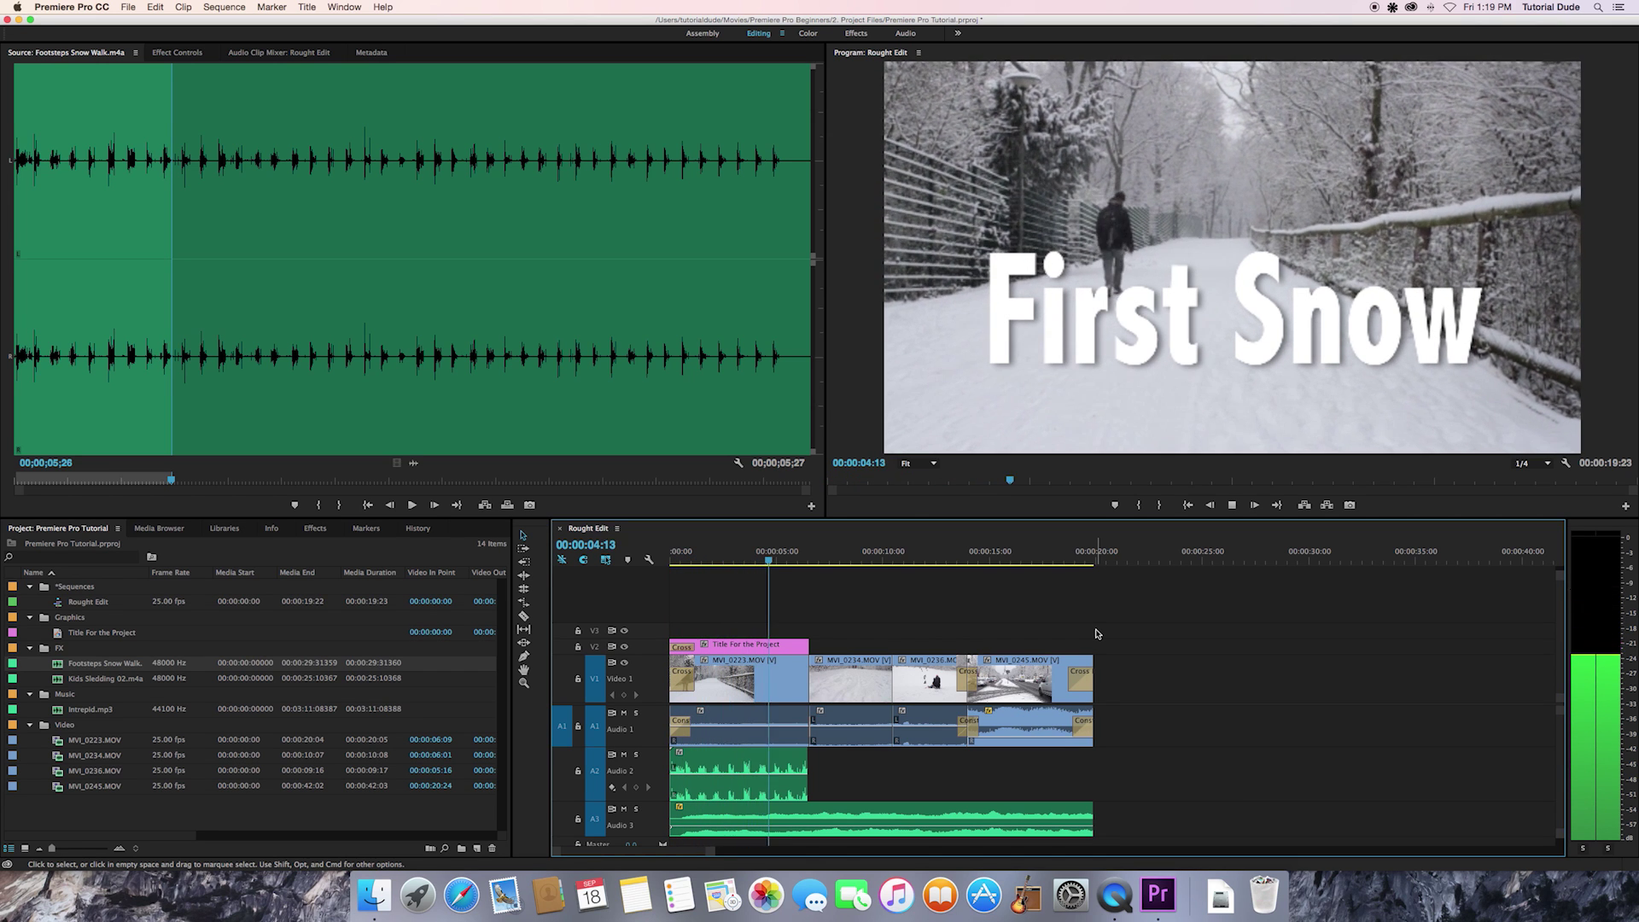
pyautogui.press('space')
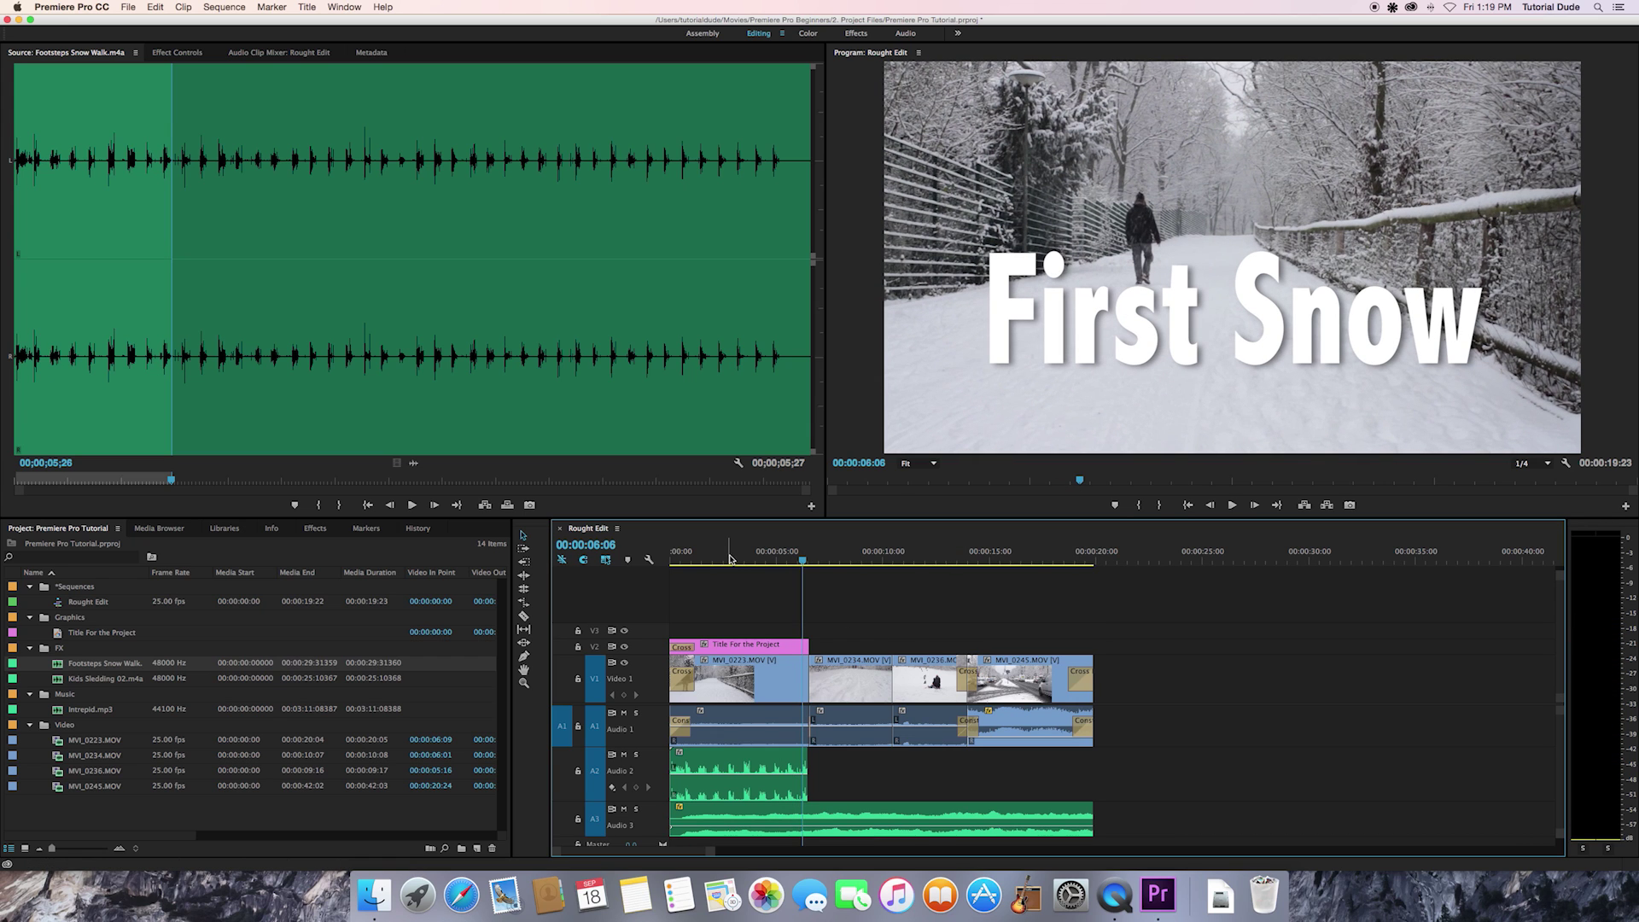
pyautogui.moveTo(755, 559); pyautogui.dragTo(586, 562)
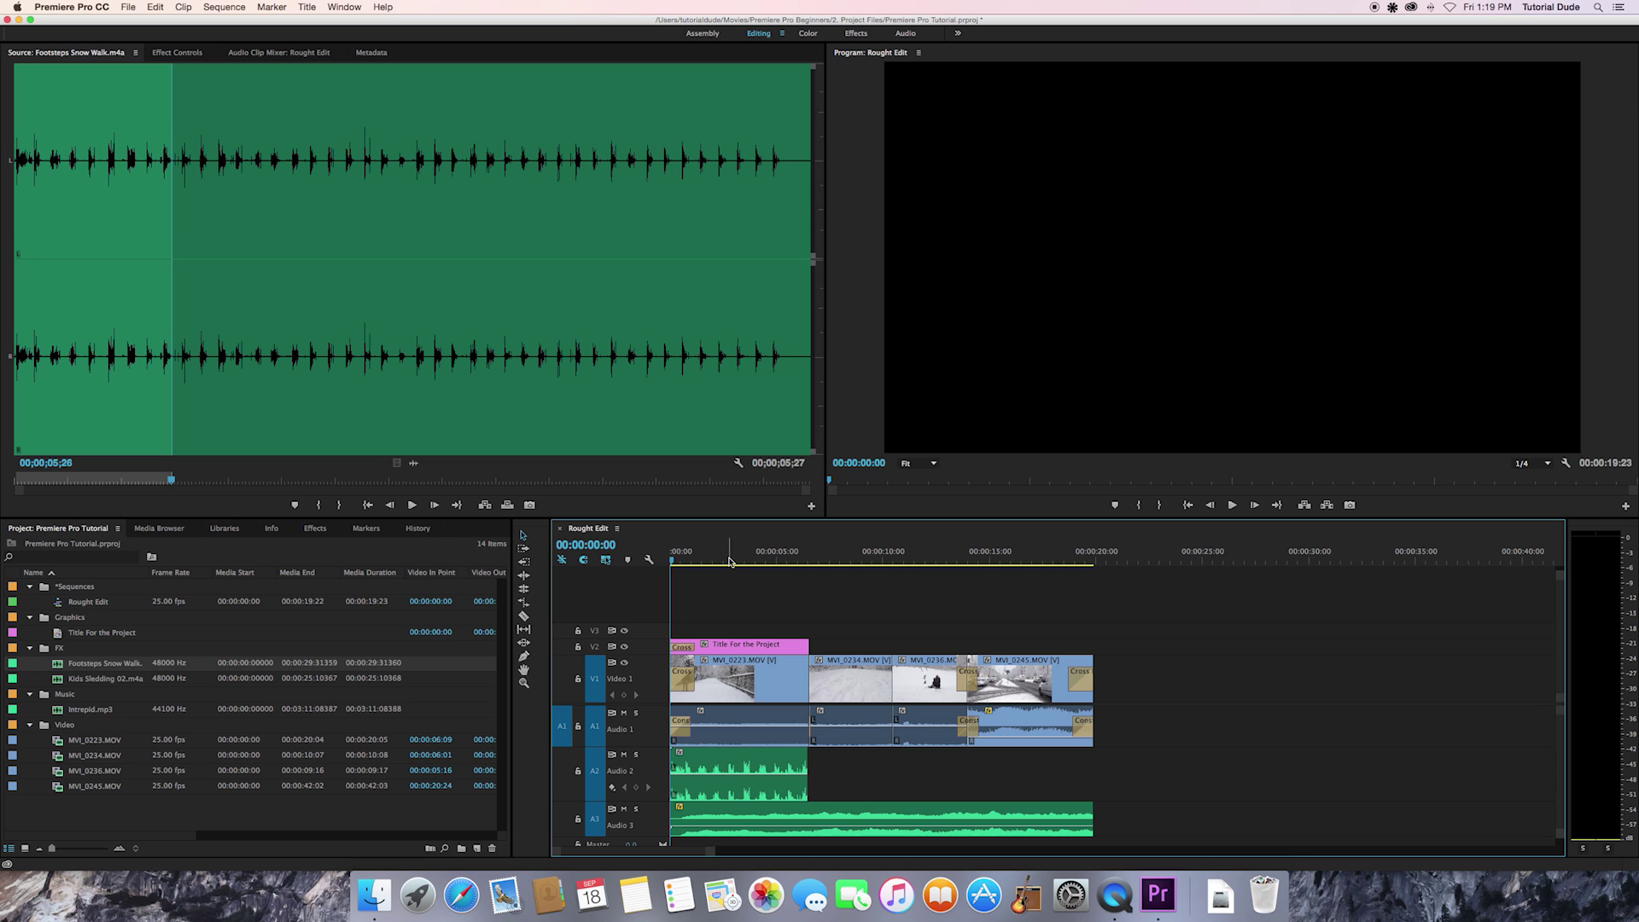
pyautogui.press('space')
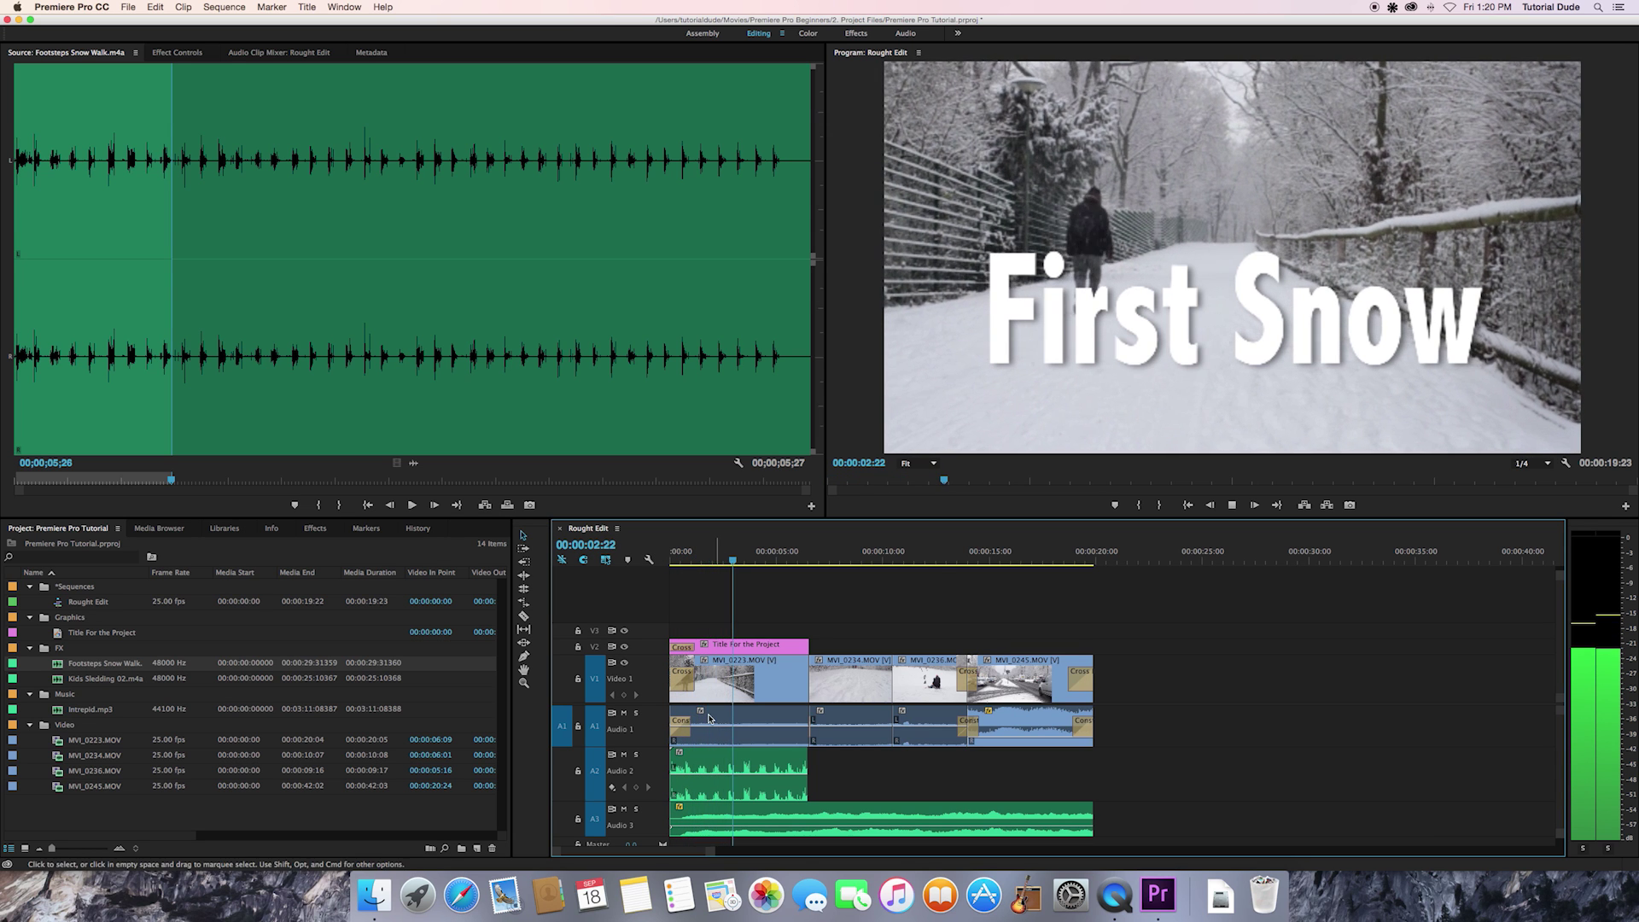
# Stop playback and delete the footsteps audio clip from A2
pyautogui.press('space')
pyautogui.click(739, 768)
pyautogui.press('Delete')
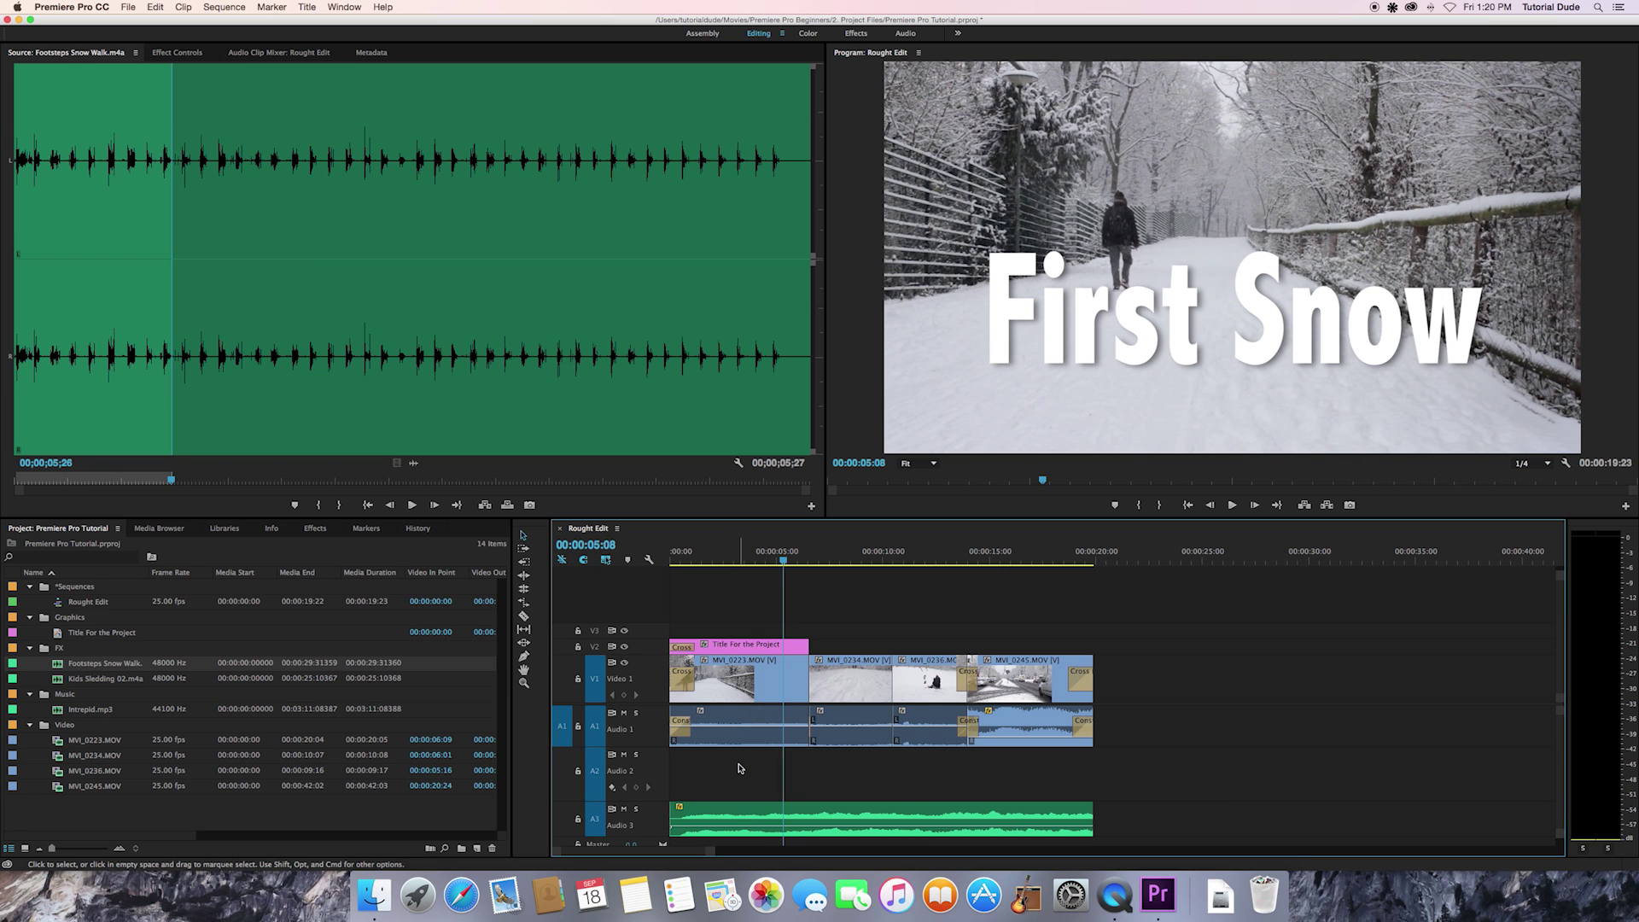
# Preview Kids Sledding 02.m4a from the FX bin, play the sledding clip in the sequence, and park the playhead at 00:00:10:12
pyautogui.doubleClick(59, 680)
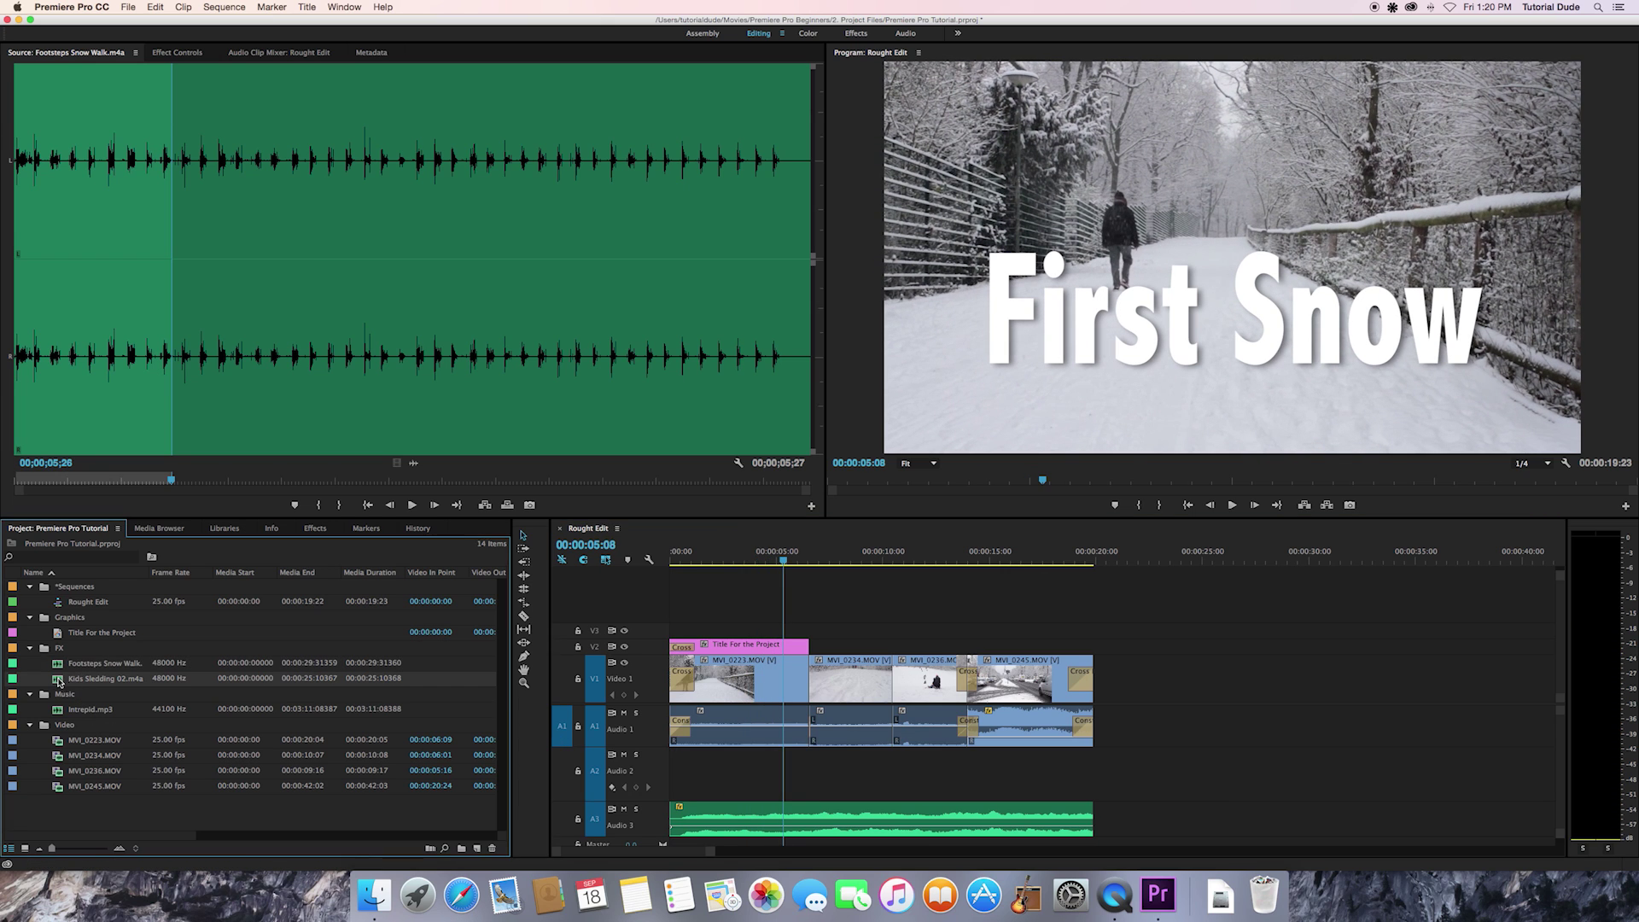
pyautogui.press('space')
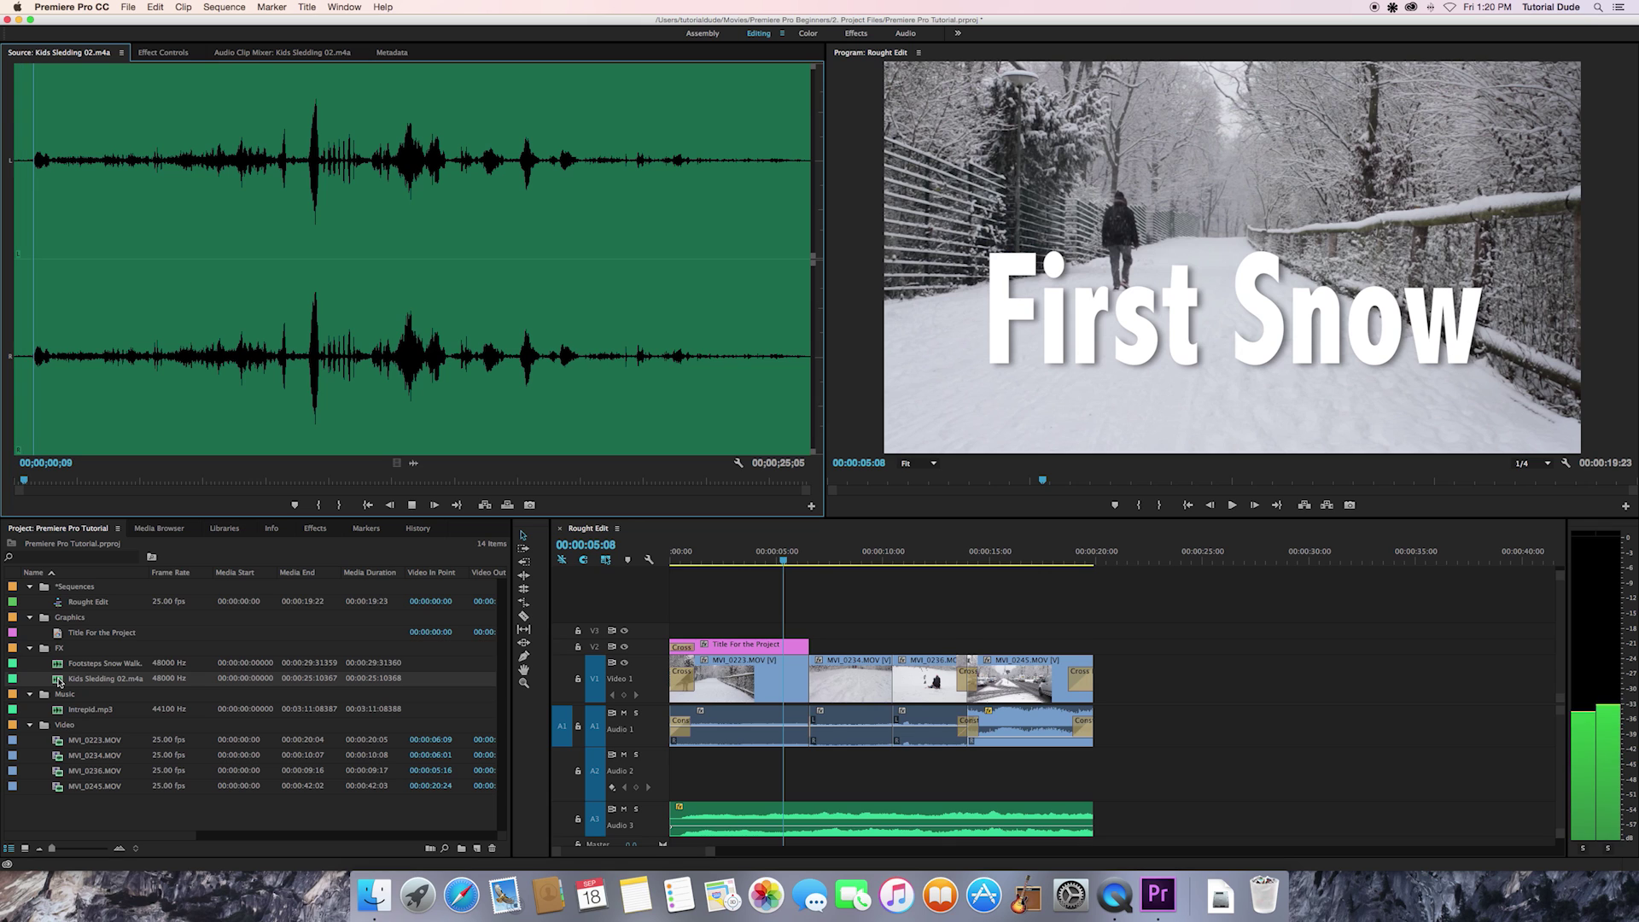
pyautogui.press('space')
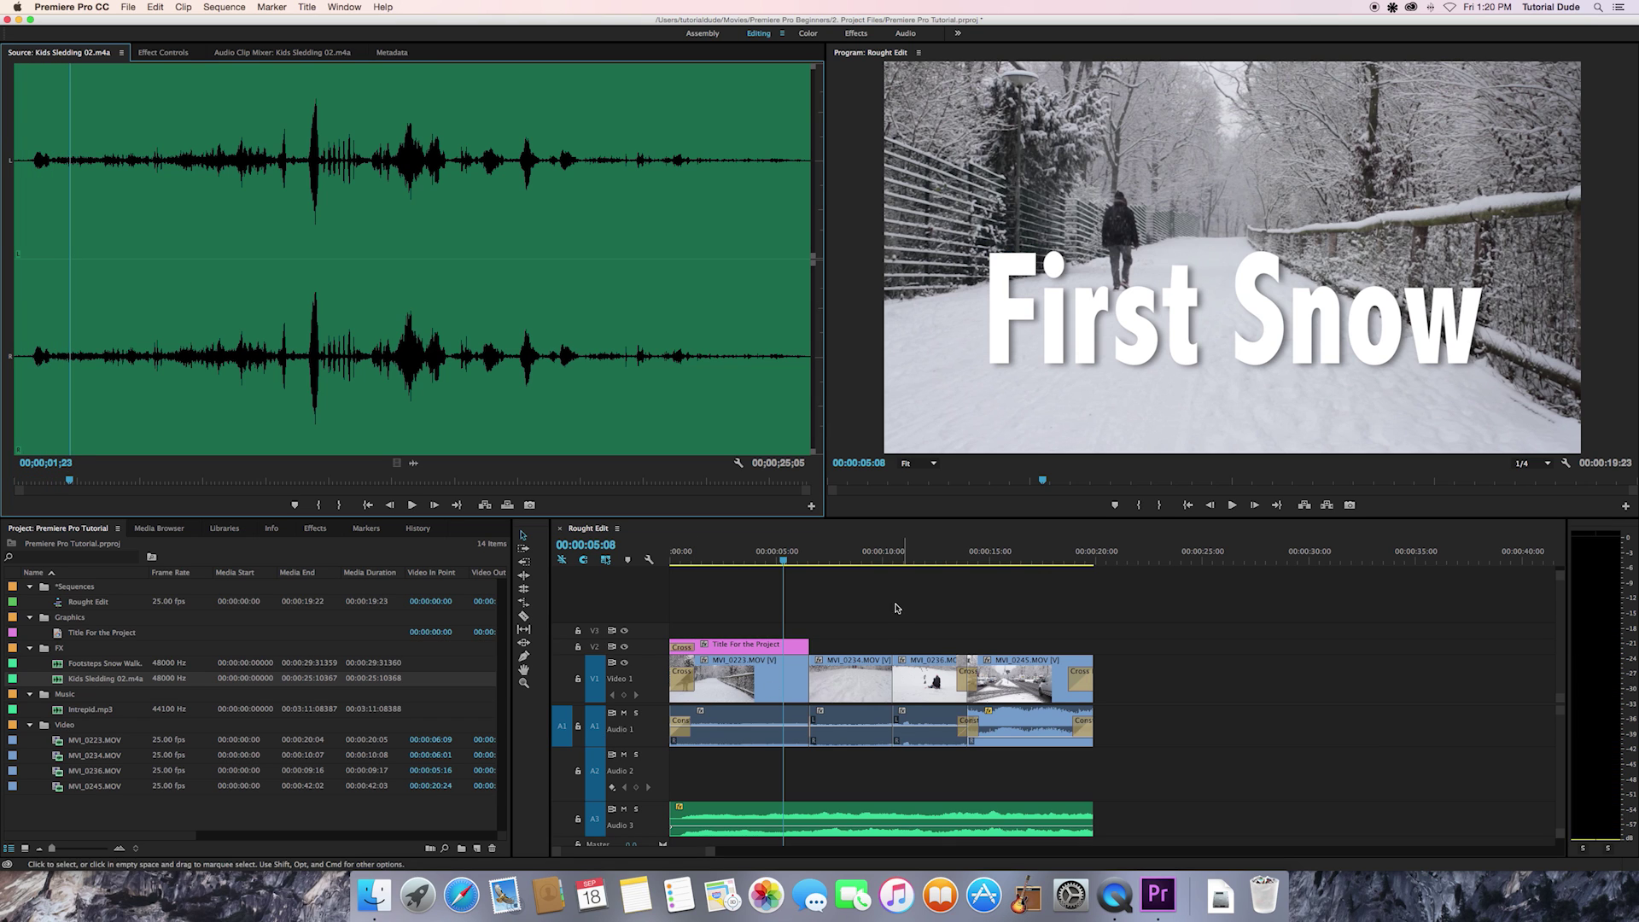
pyautogui.click(893, 557)
pyautogui.press('space')
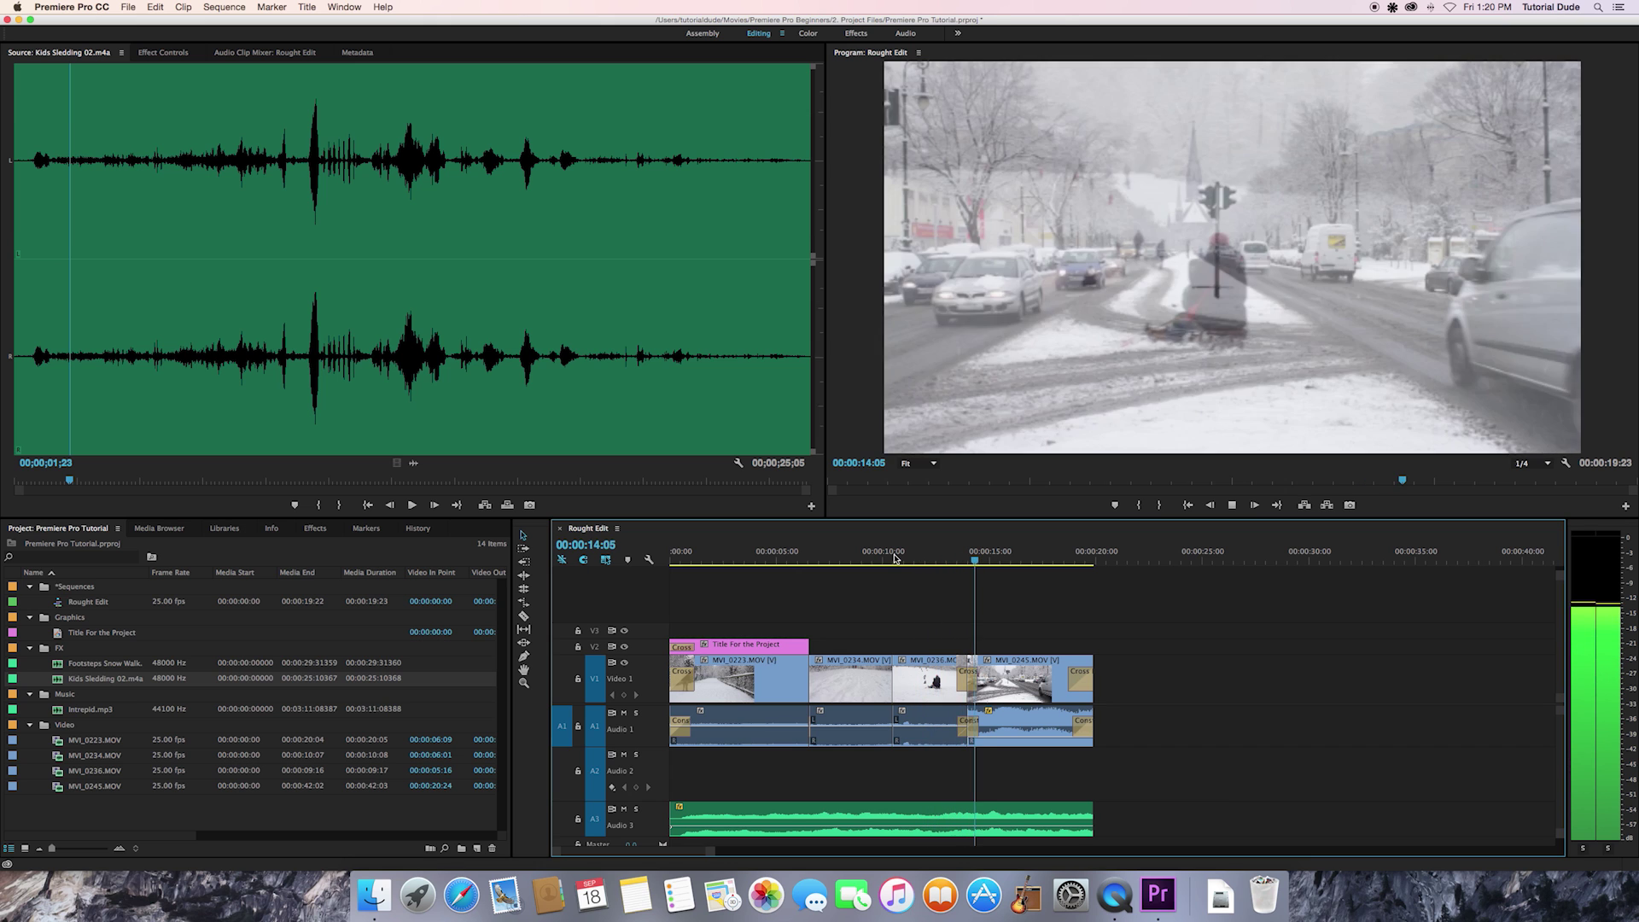
pyautogui.moveTo(895, 562)
pyautogui.mouseDown()
pyautogui.moveTo(922, 559)
pyautogui.moveTo(896, 559)
pyautogui.mouseUp()
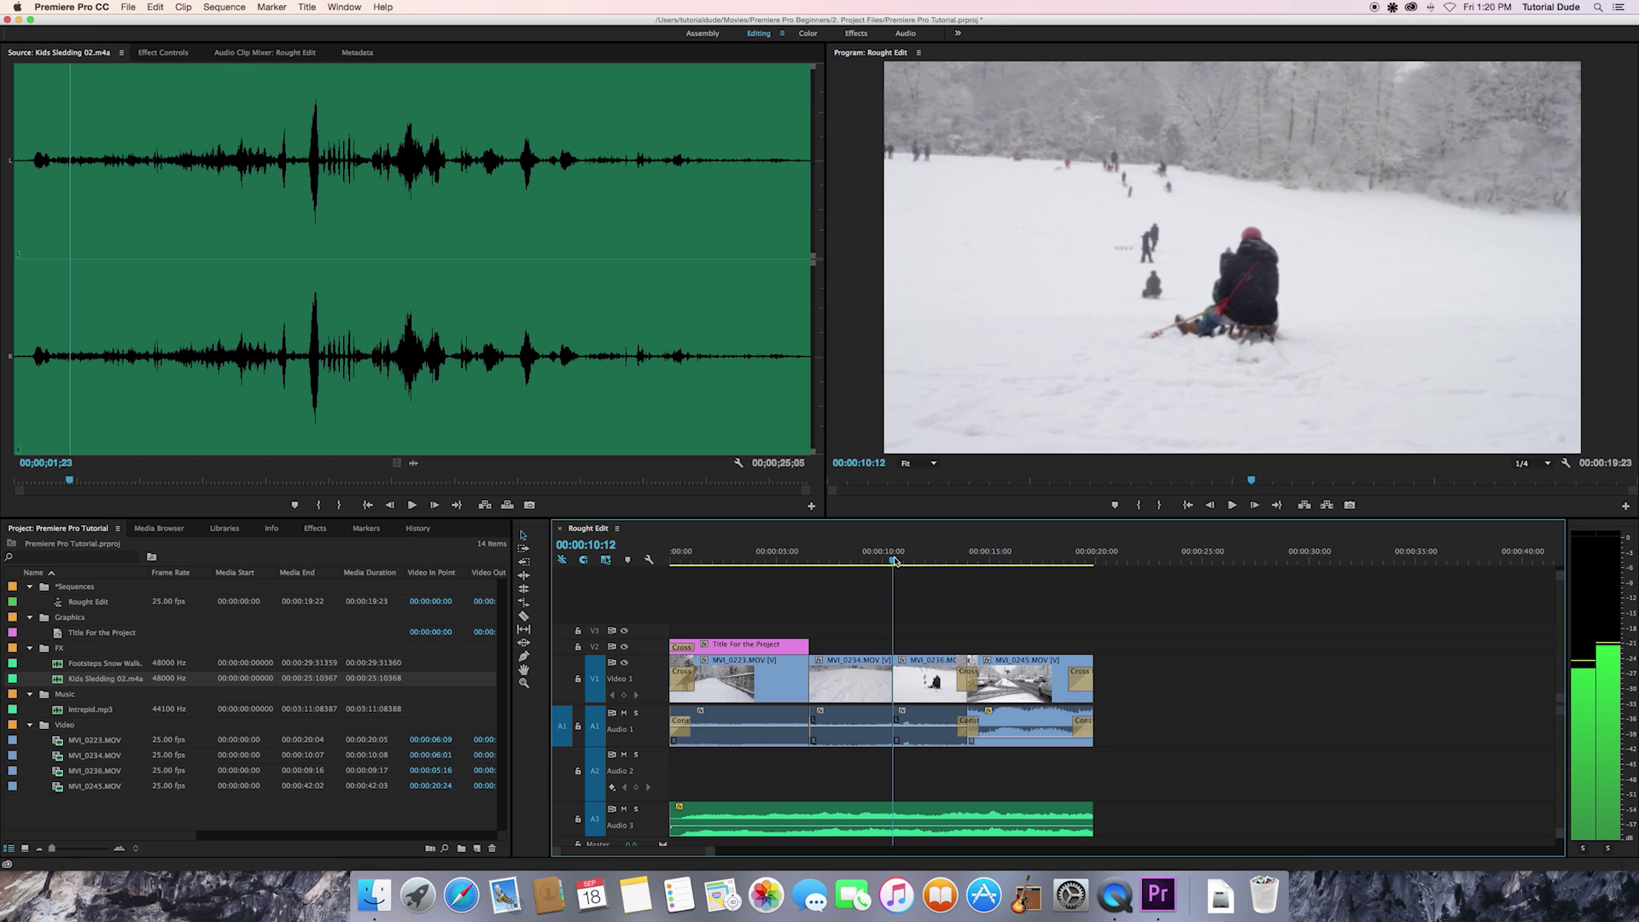
# Set the In point of Kids Sledding 02.m4a at 00;00;03;29 and its Out point at 00;00;09;08
pyautogui.moveTo(146, 480); pyautogui.dragTo(141, 480)
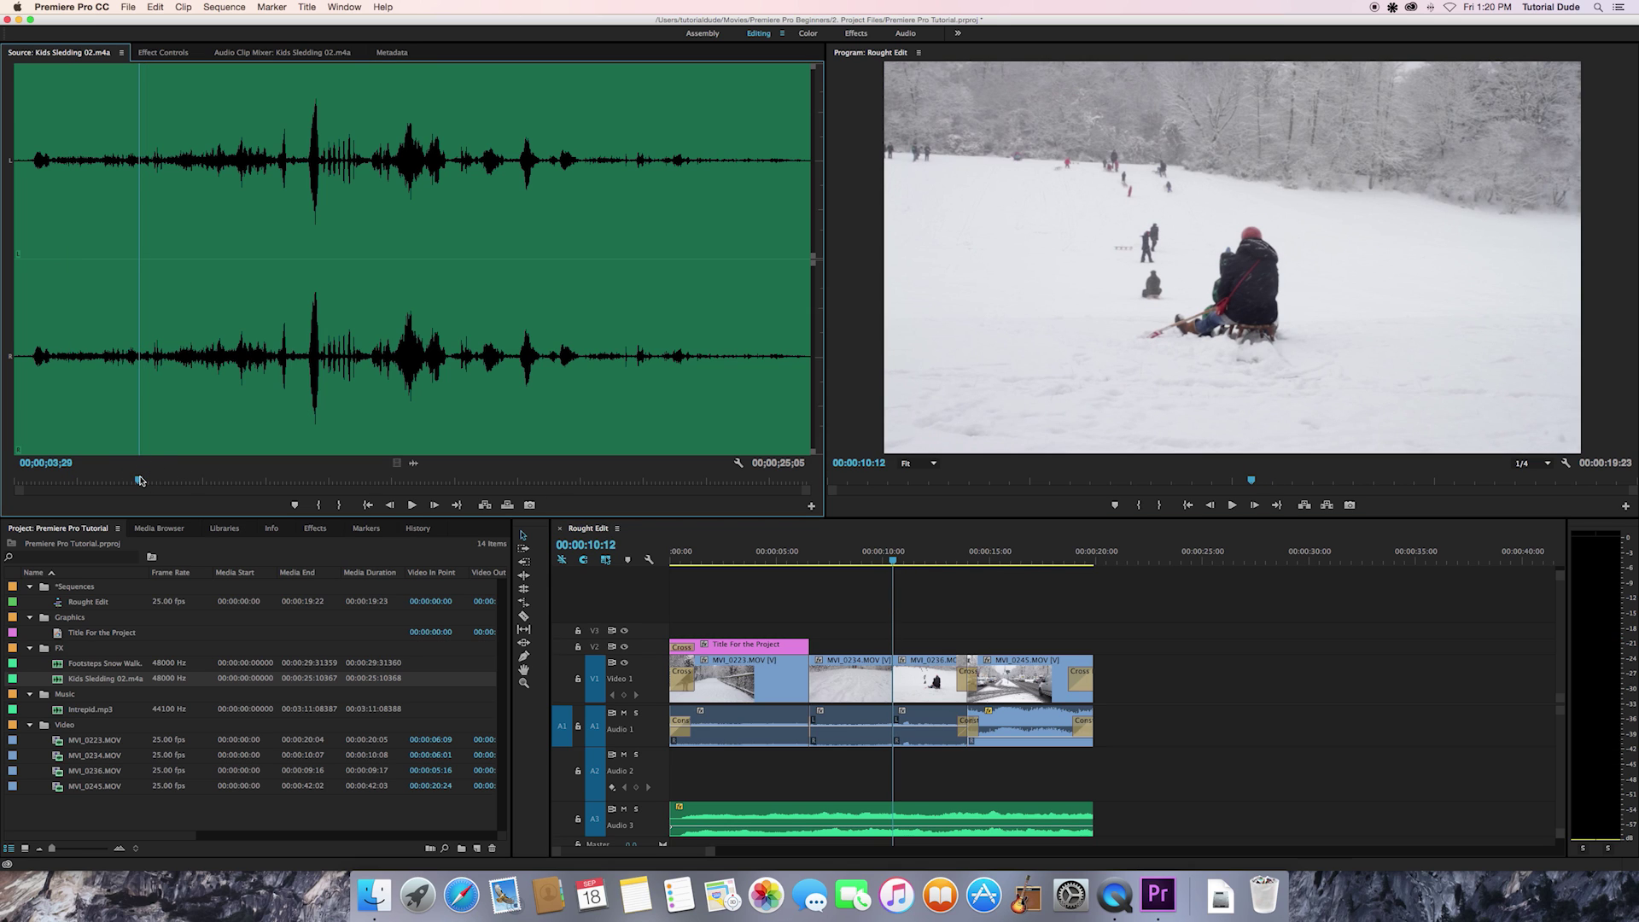
pyautogui.press('i')
pyautogui.press('space')
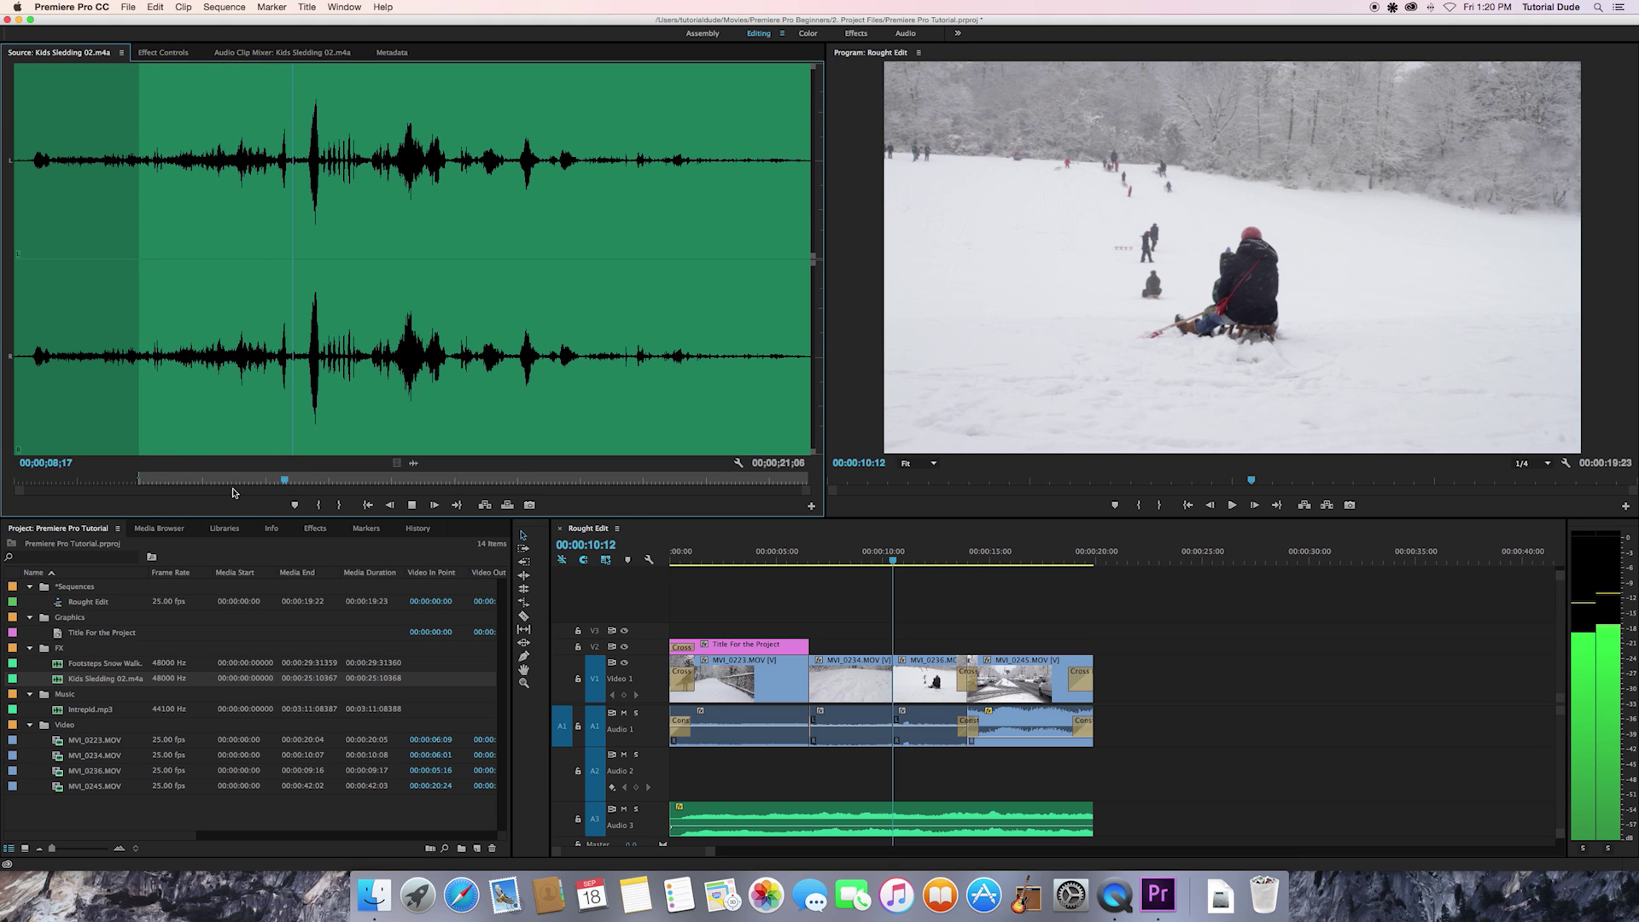
pyautogui.press('space')
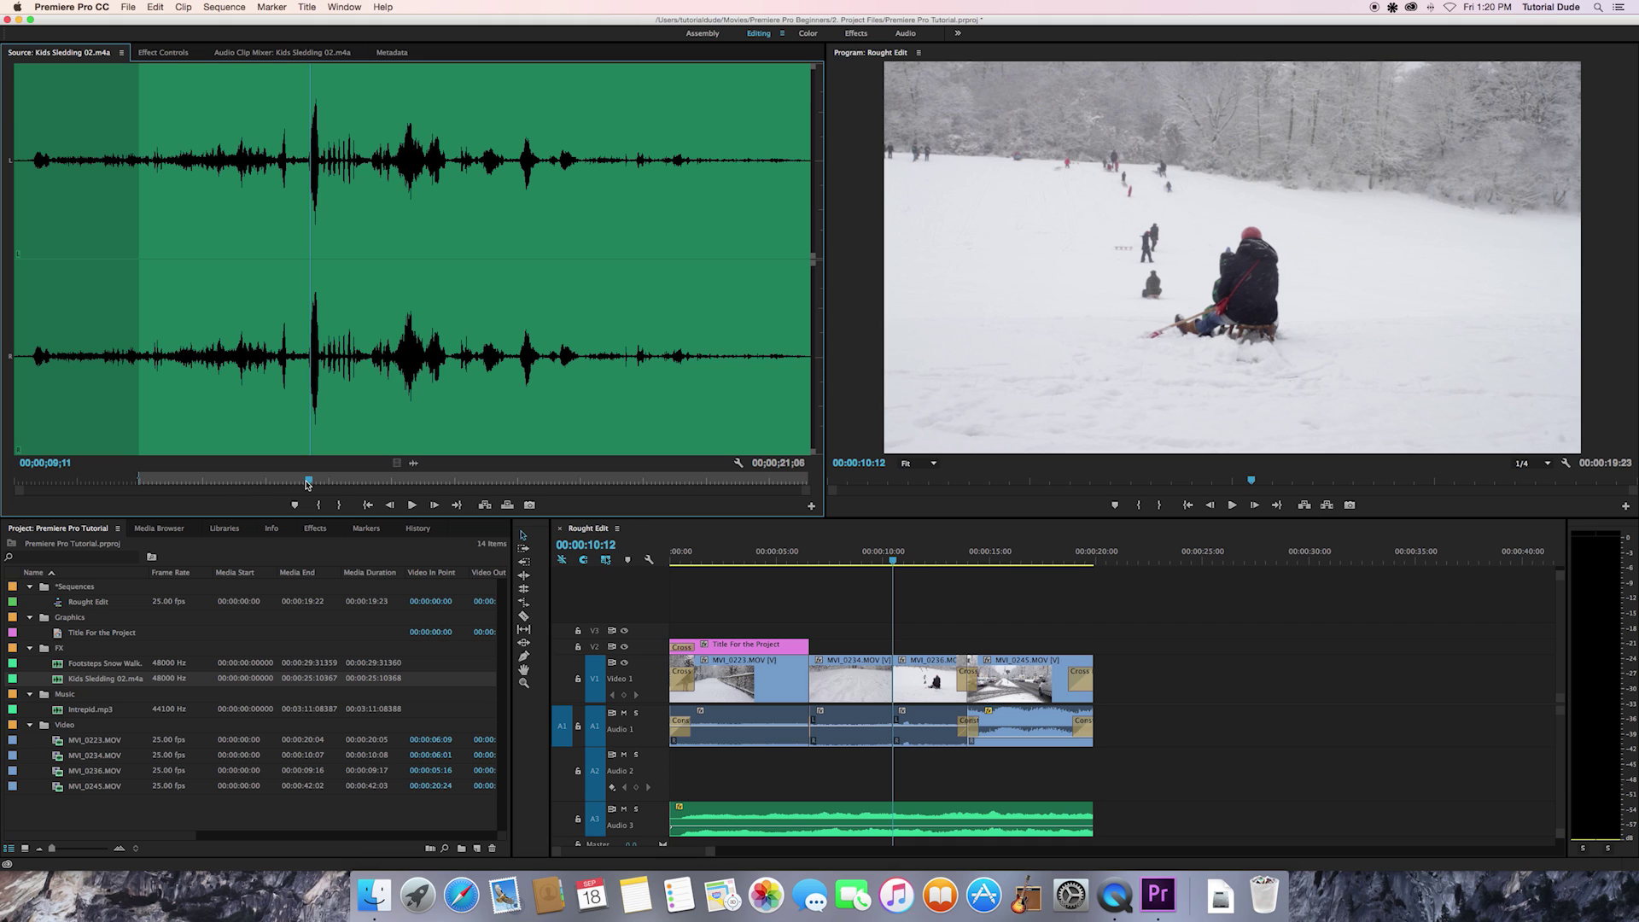
pyautogui.moveTo(308, 483); pyautogui.dragTo(304, 484)
pyautogui.press('o')
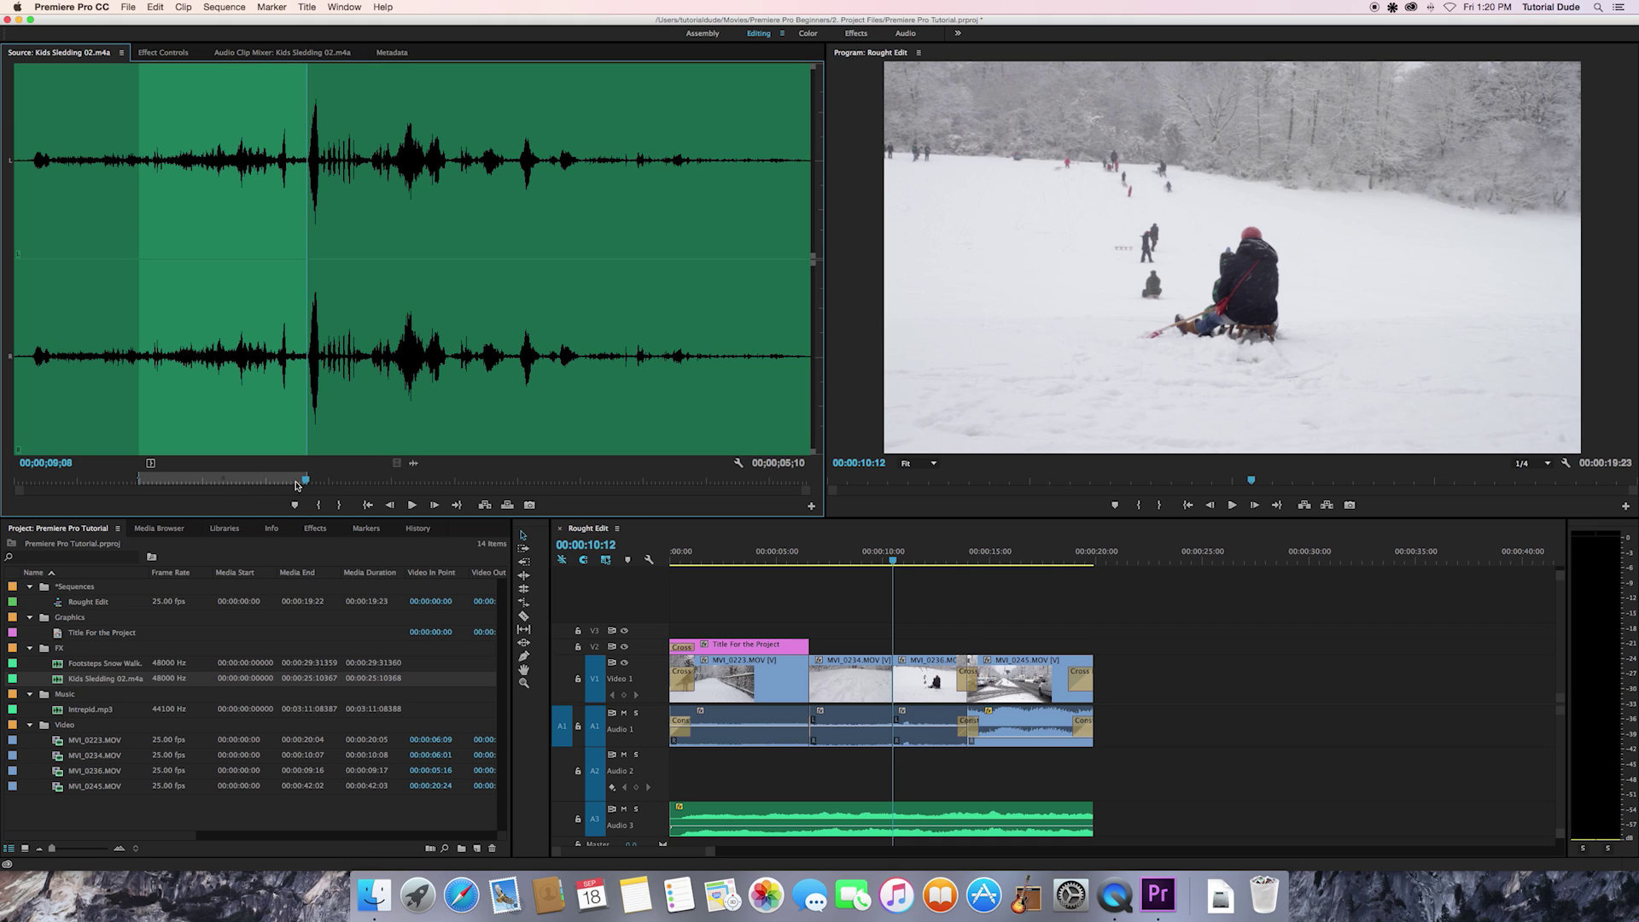
# Place the marked sledding audio on A2 under the sledding clip, trimmed to that clip's end, and play the section to check it
pyautogui.moveTo(416, 463); pyautogui.dragTo(903, 759)
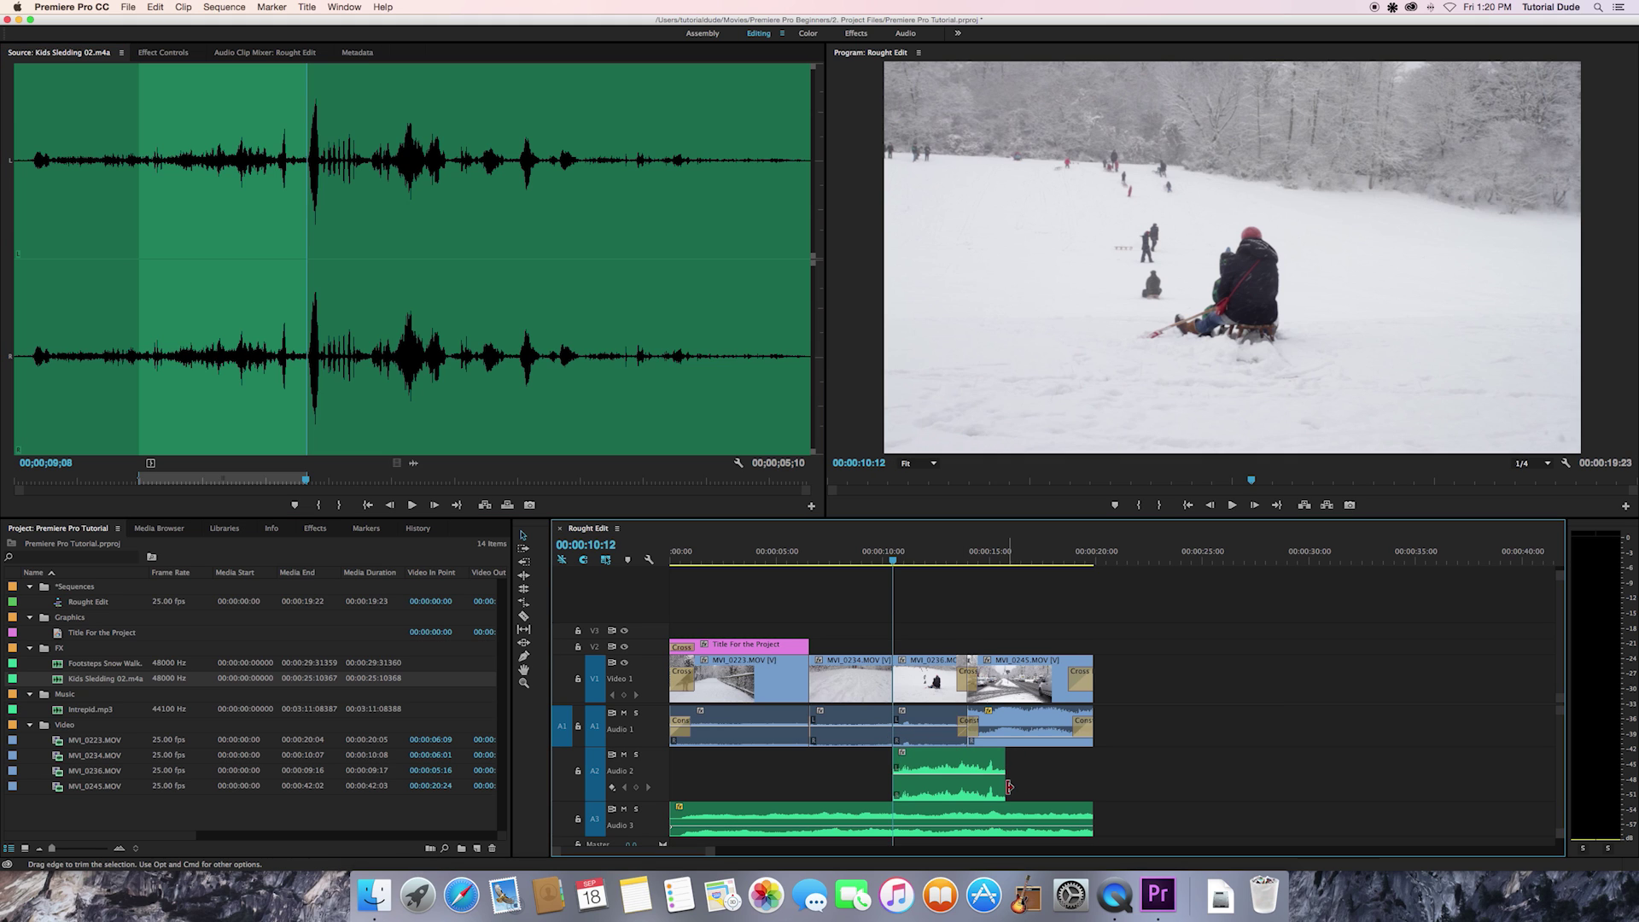
pyautogui.moveTo(1004, 786); pyautogui.dragTo(967, 786)
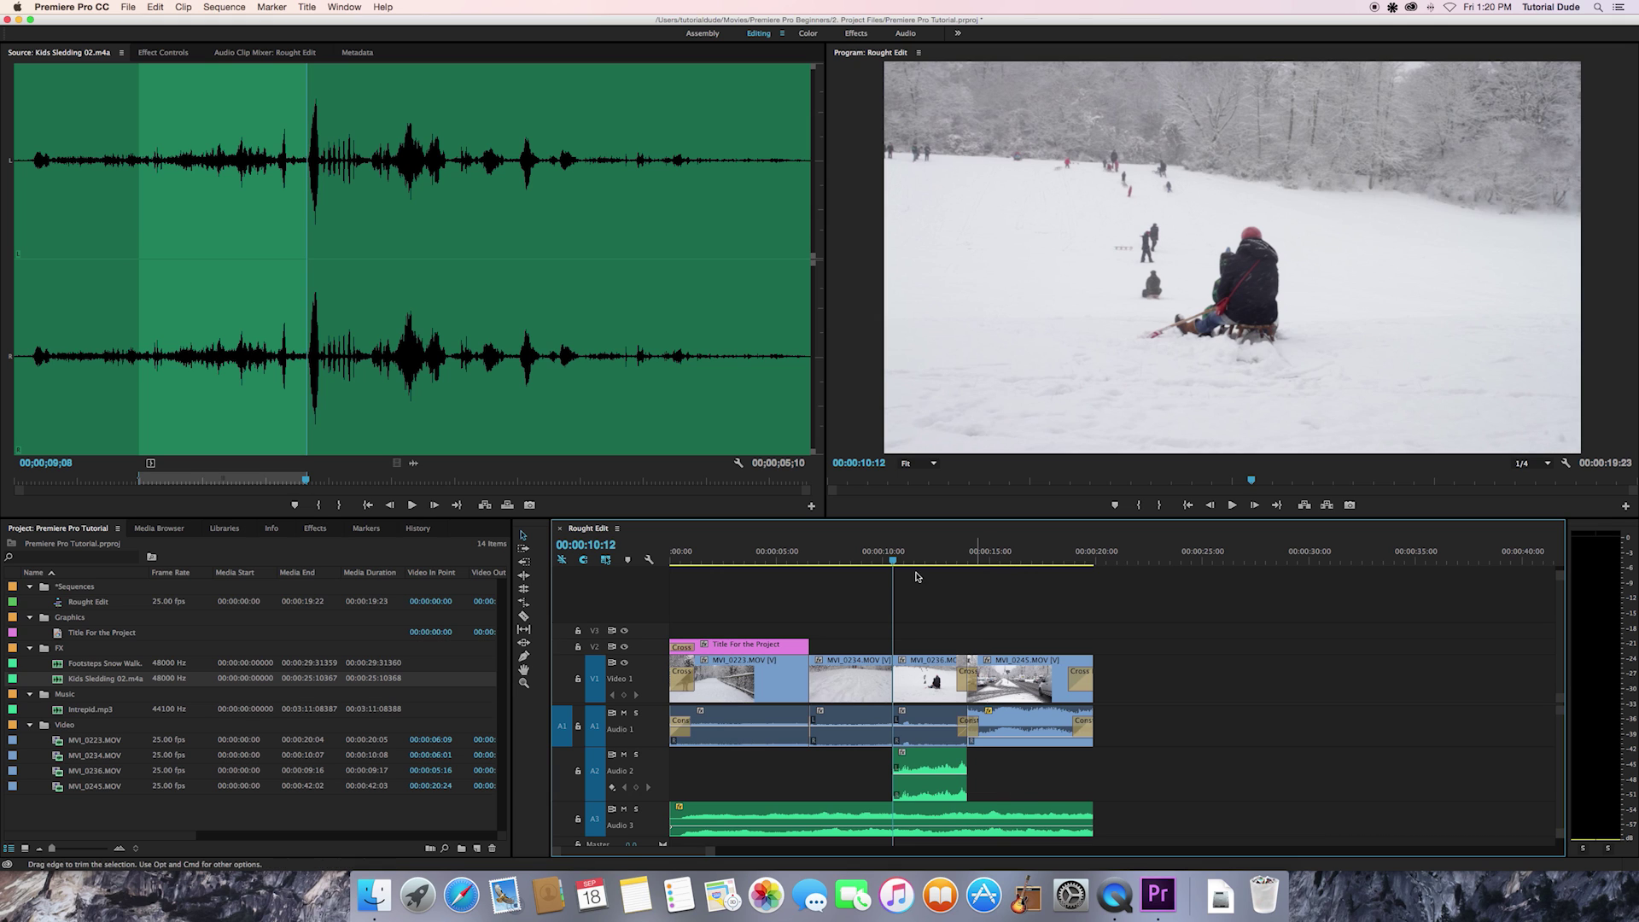
pyautogui.click(883, 559)
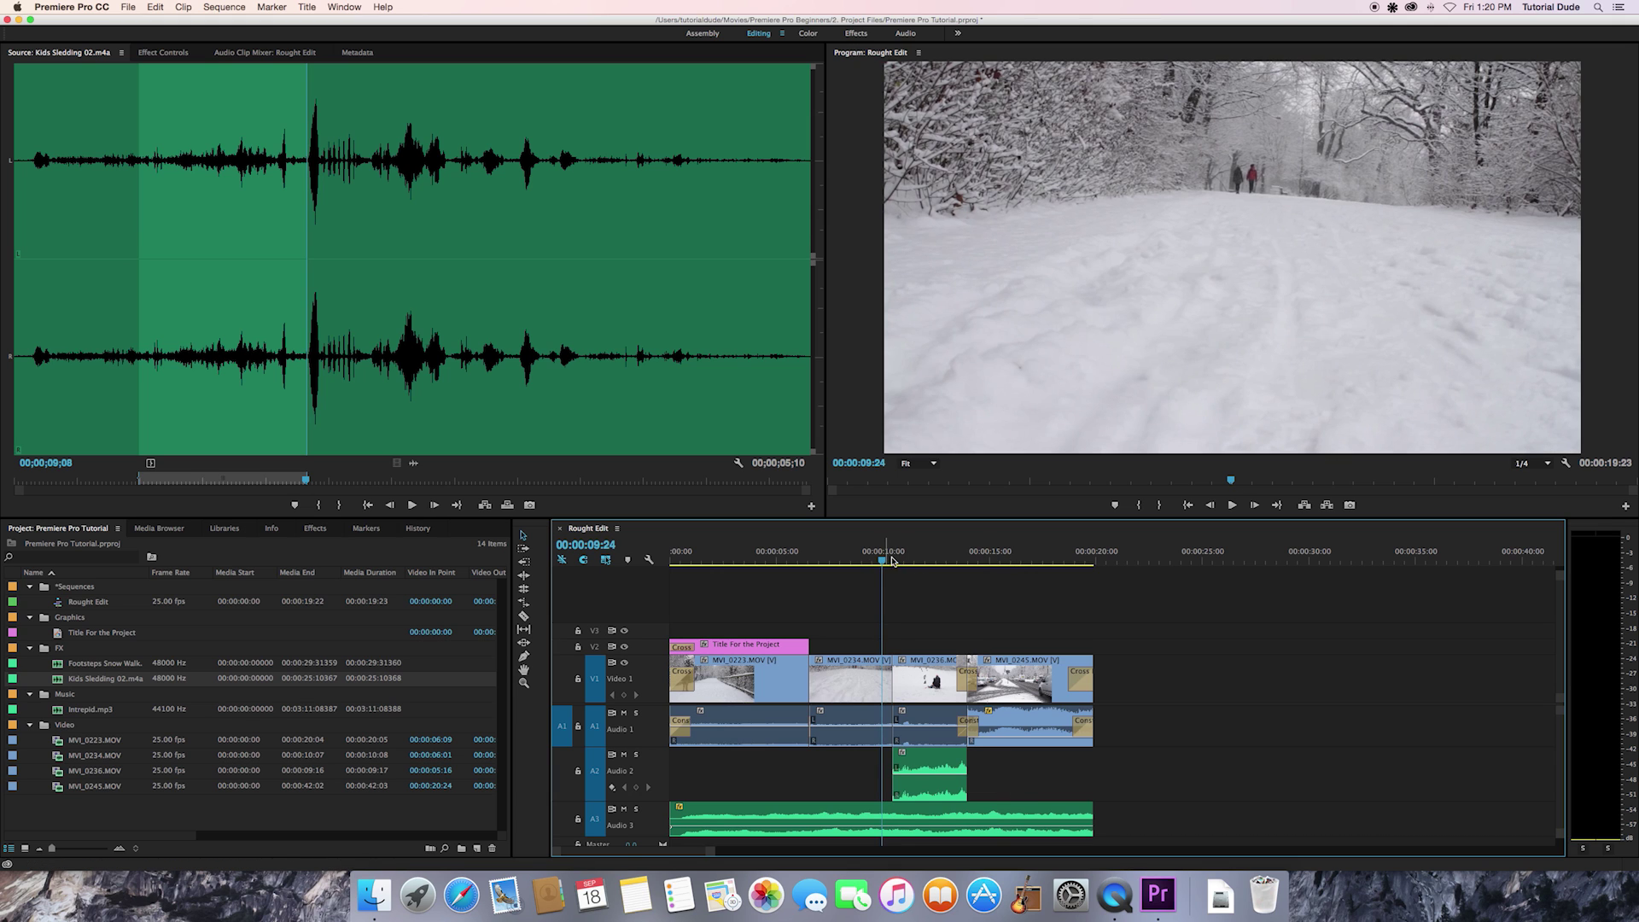
pyautogui.press('space')
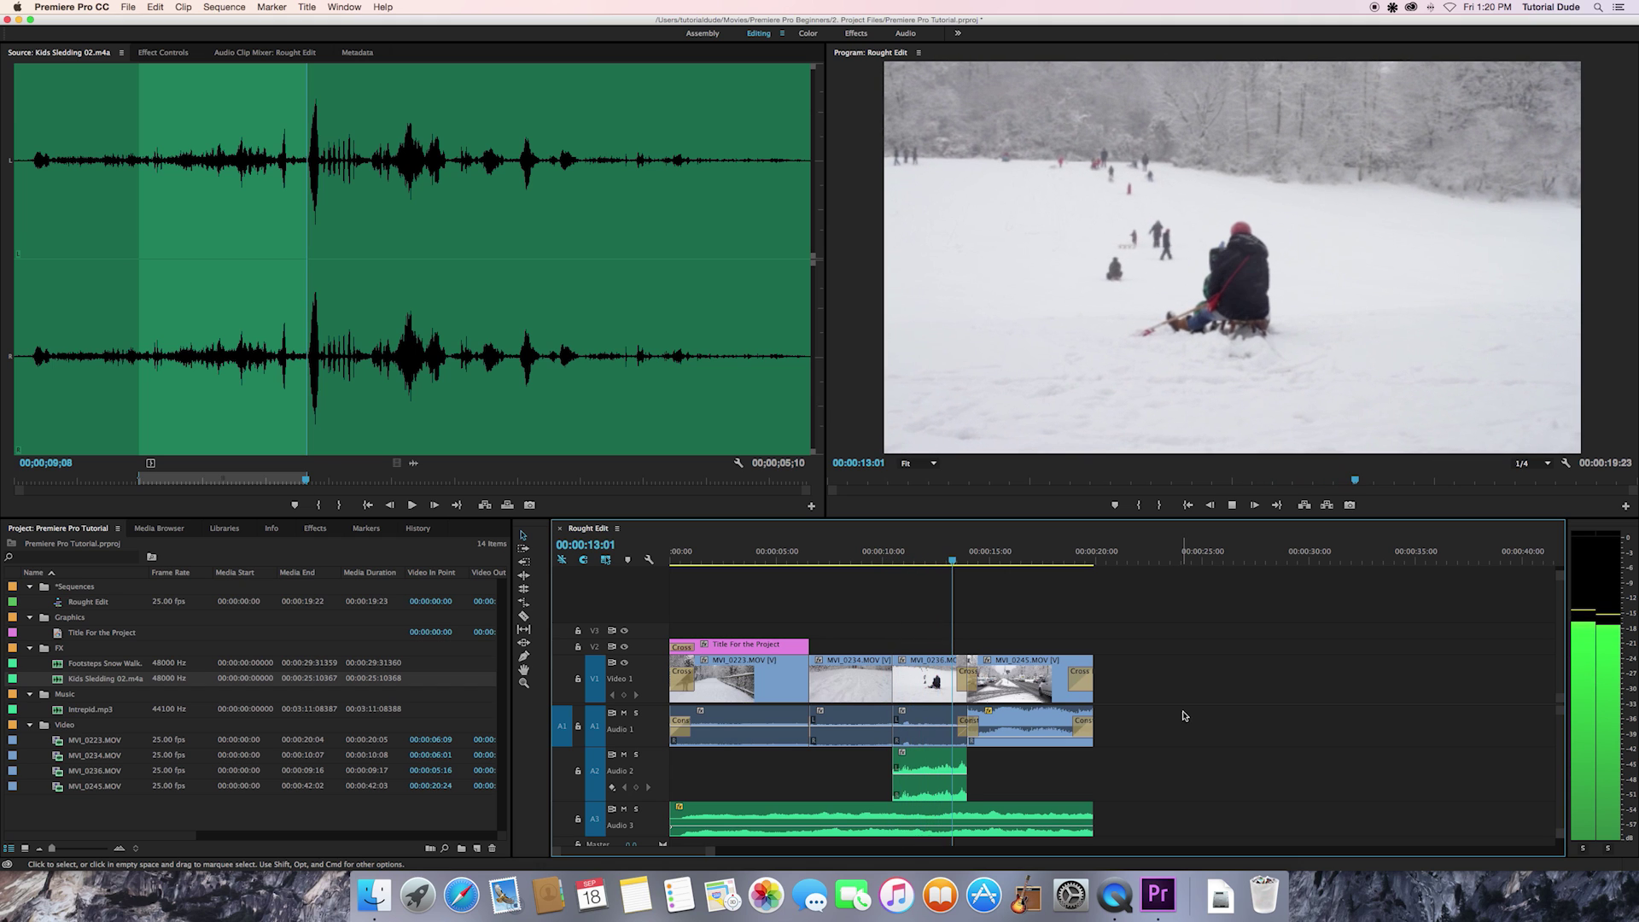
pyautogui.press('space')
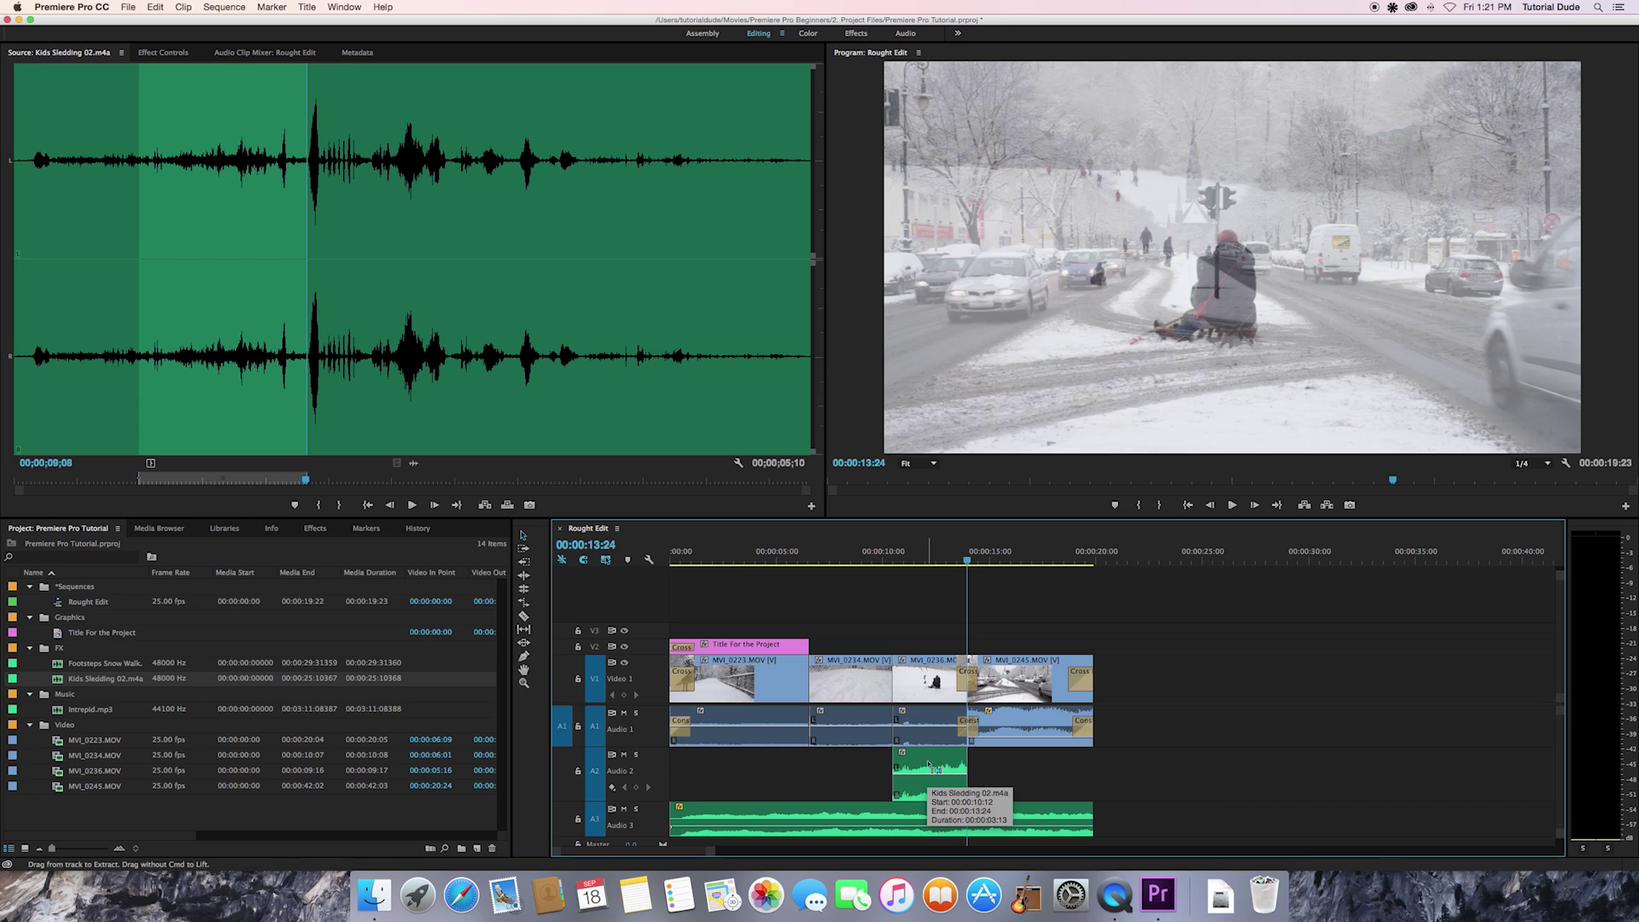
# Replace the sledding sound on A2 with a fresh trimmed copy, and move it onto A1 over the sledding clip's own audio
pyautogui.press('Delete')
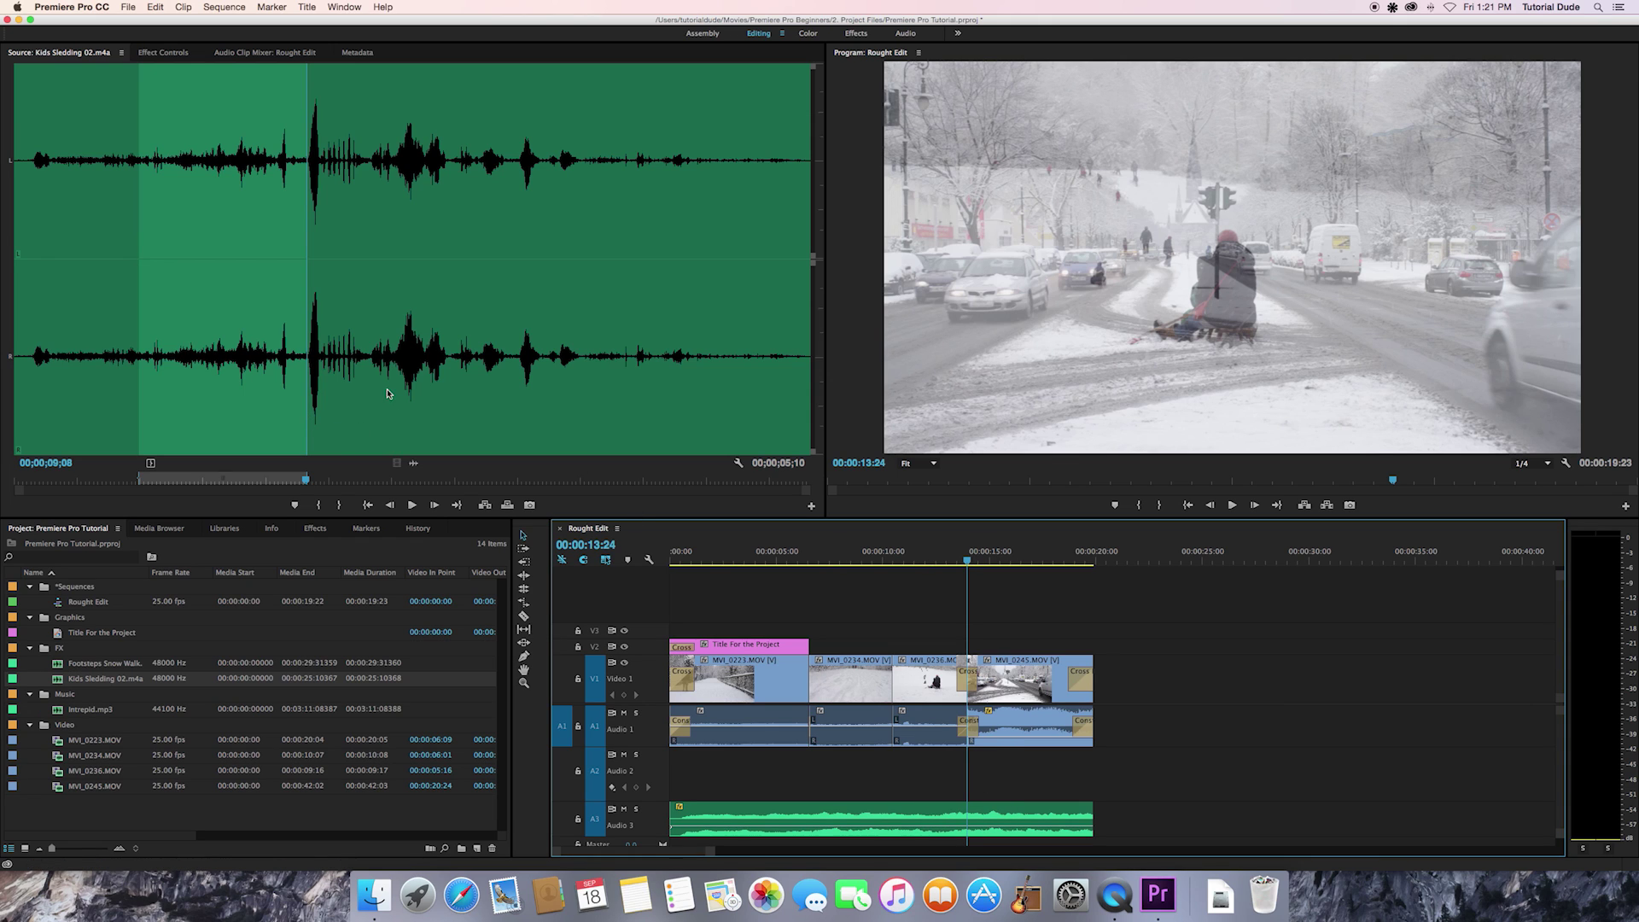
pyautogui.moveTo(412, 464); pyautogui.dragTo(898, 738)
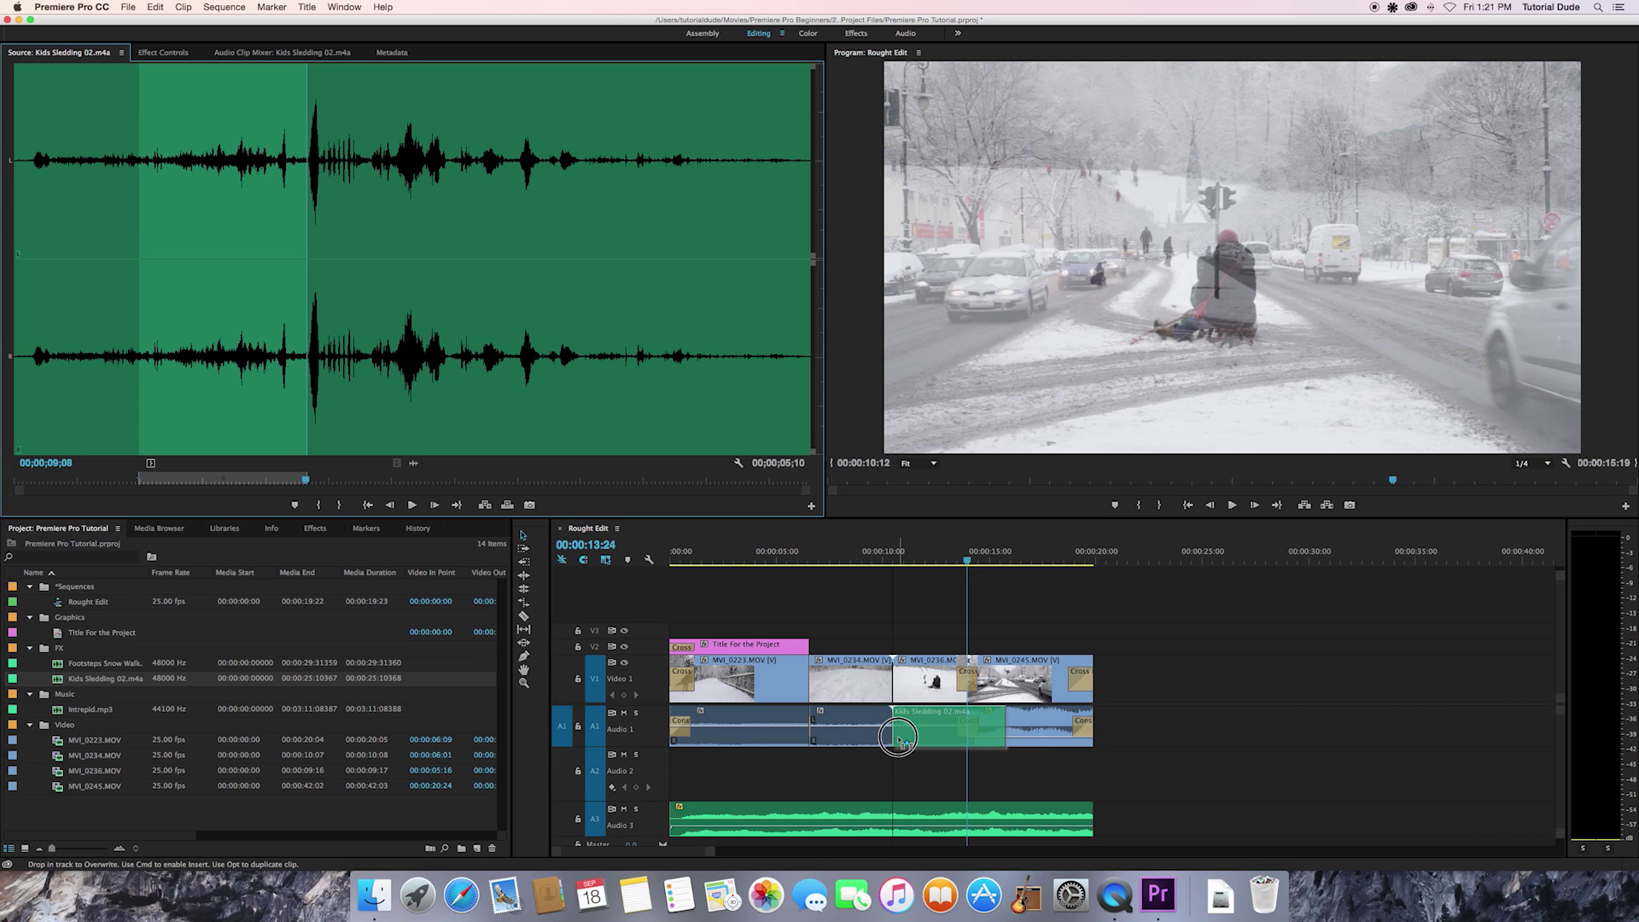
pyautogui.moveTo(898, 738); pyautogui.dragTo(901, 740)
pyautogui.moveTo(895, 736); pyautogui.dragTo(966, 792)
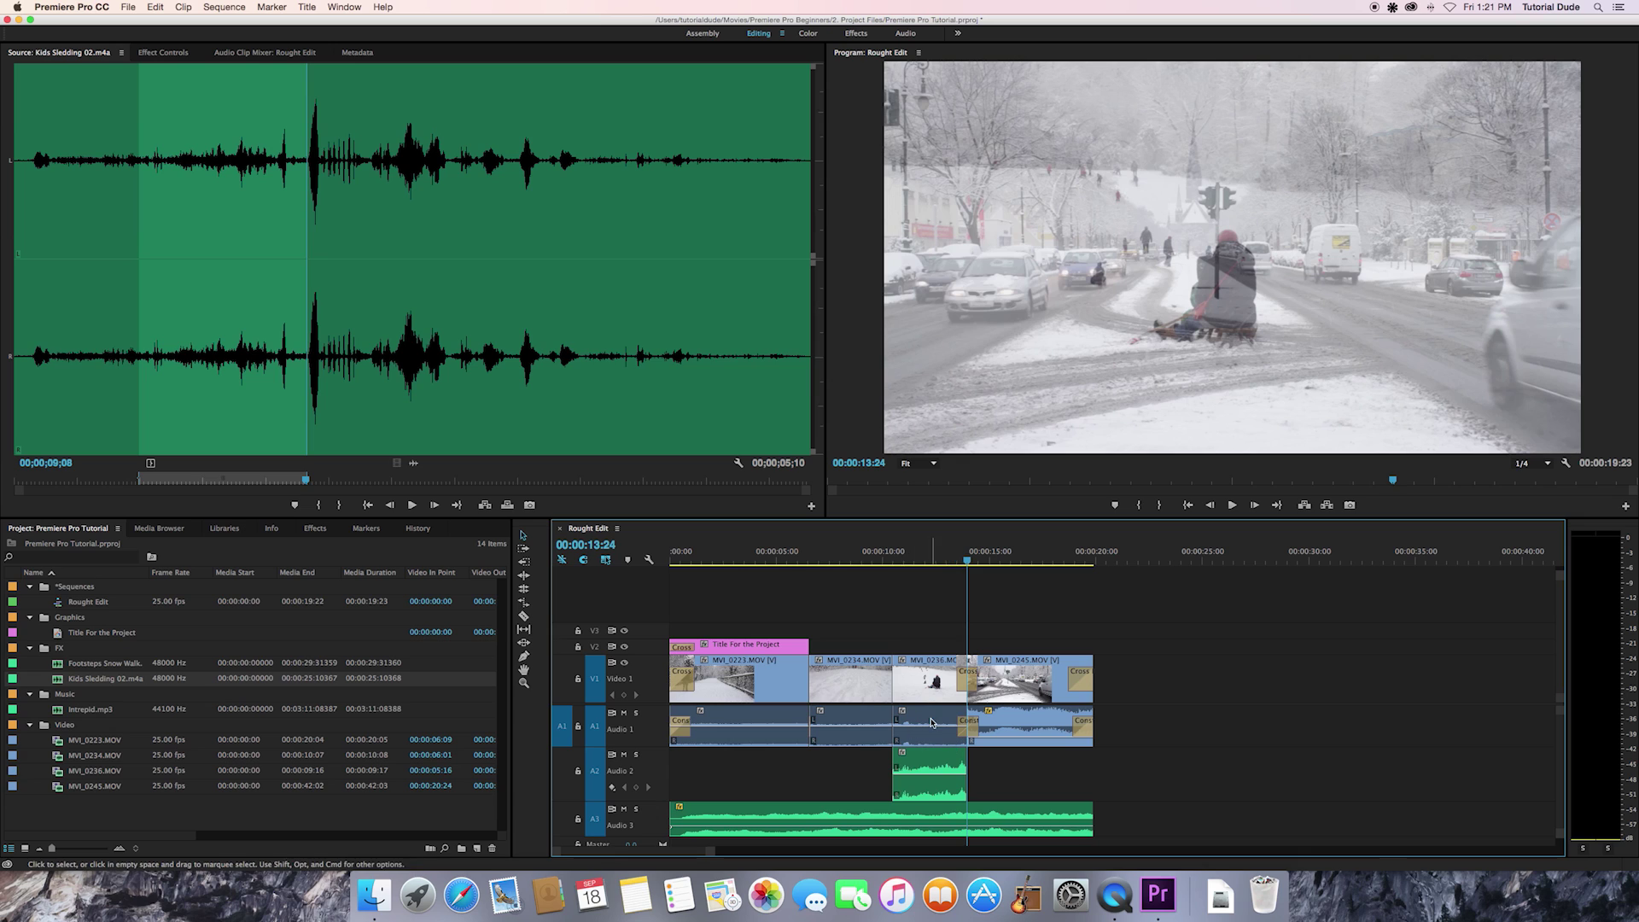
pyautogui.moveTo(952, 781); pyautogui.dragTo(931, 731)
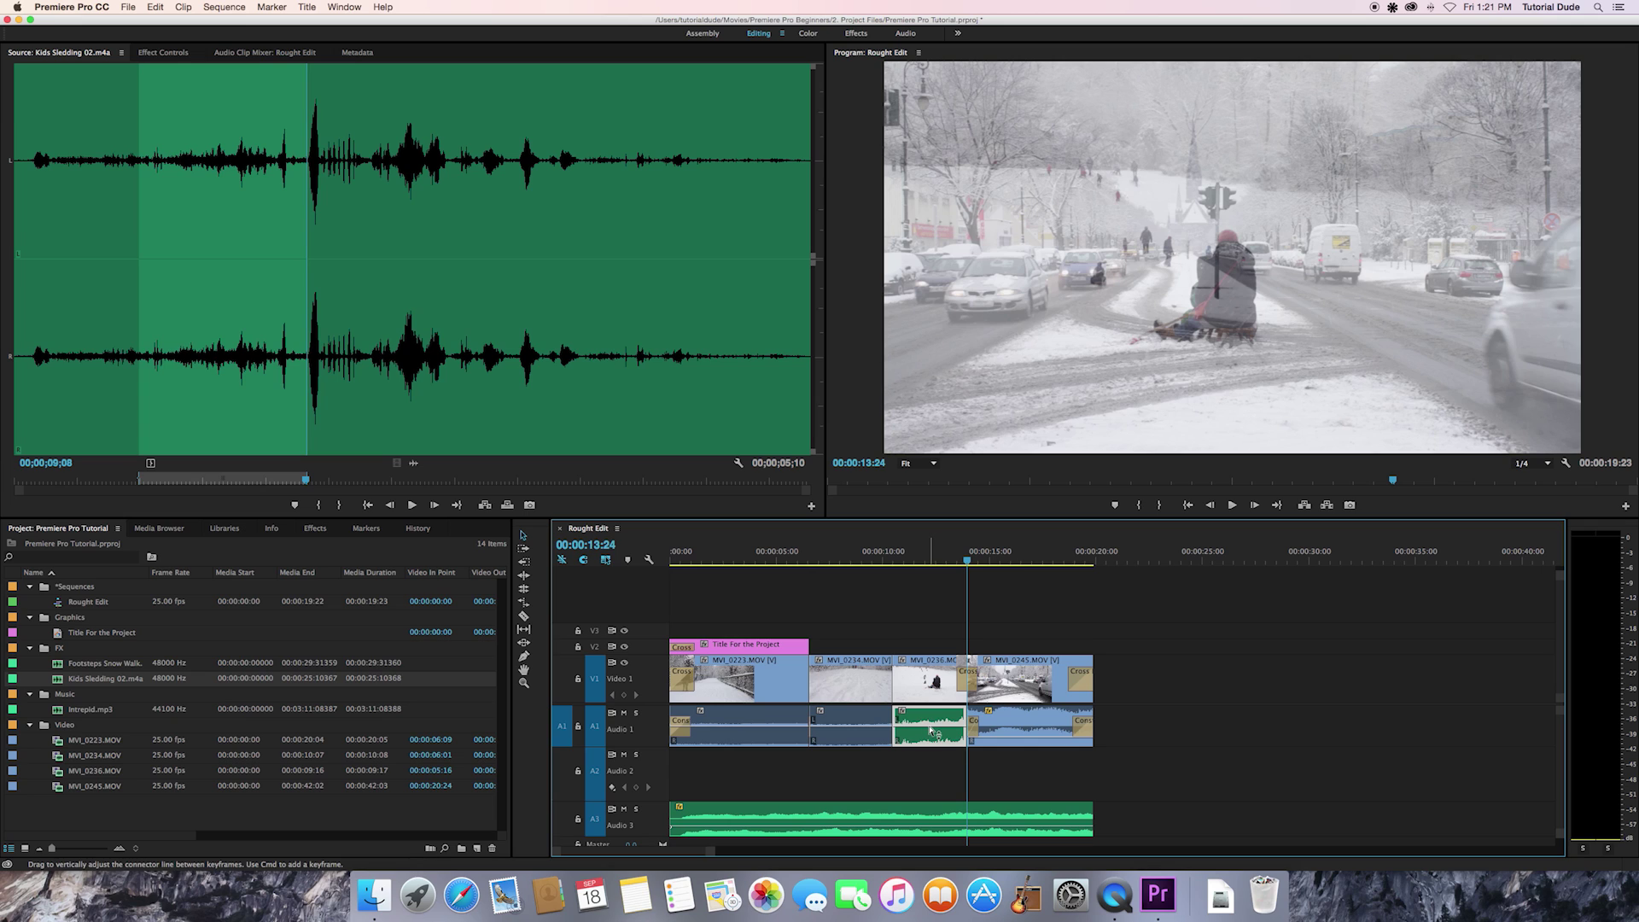
# Apply the default audio transition at the start of the street clip's audio on A1
pyautogui.click(976, 726)
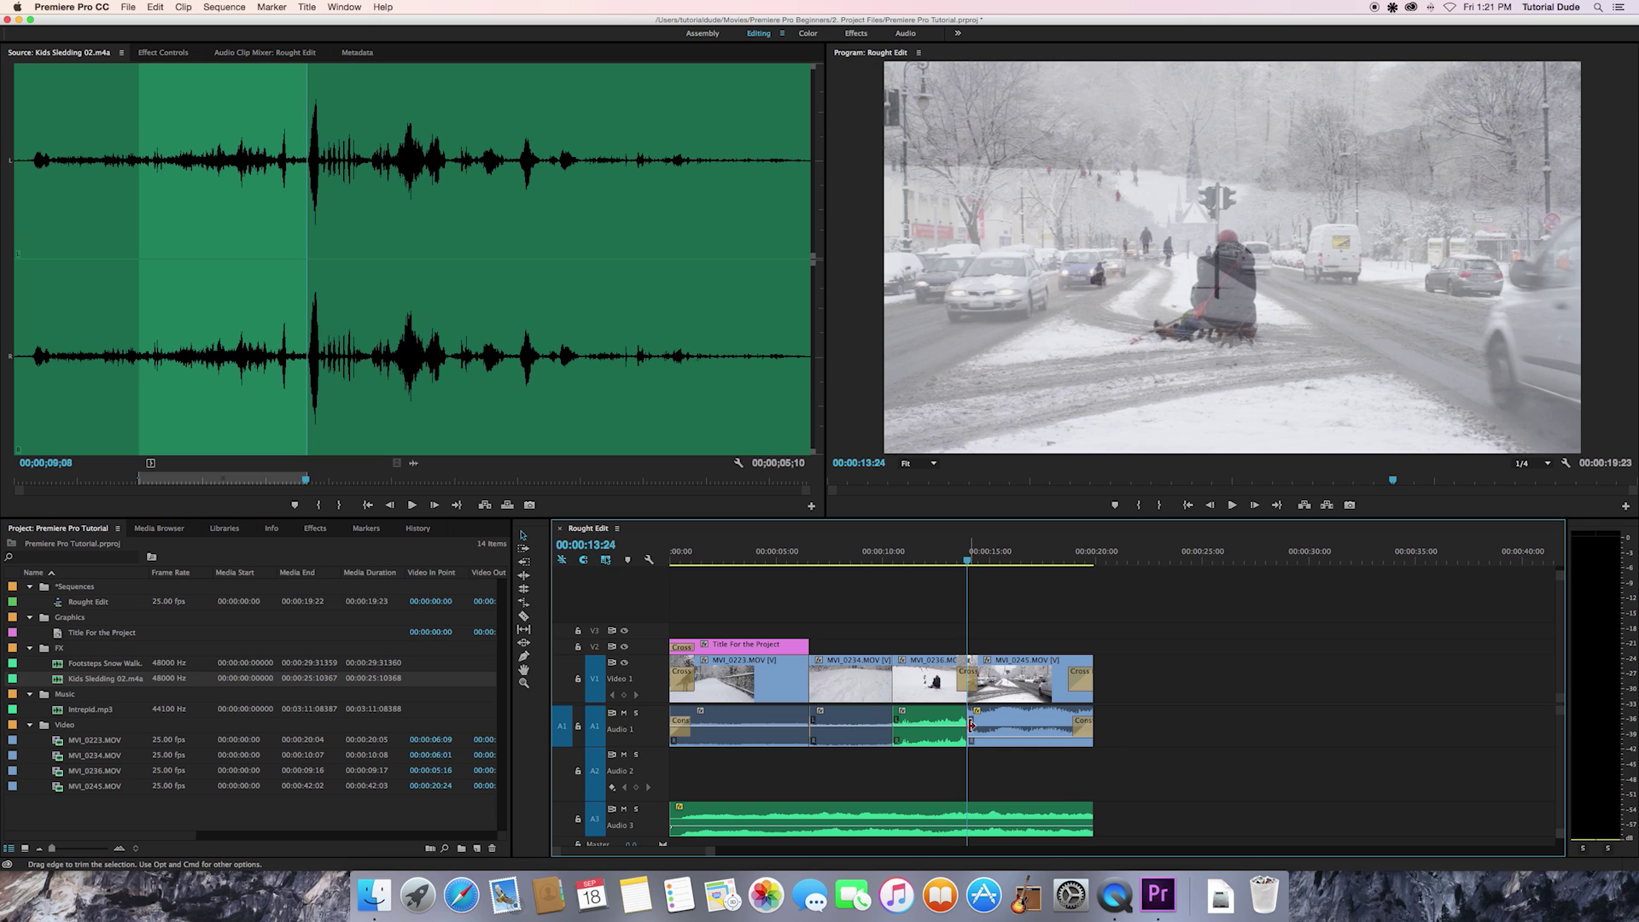
pyautogui.click(969, 727)
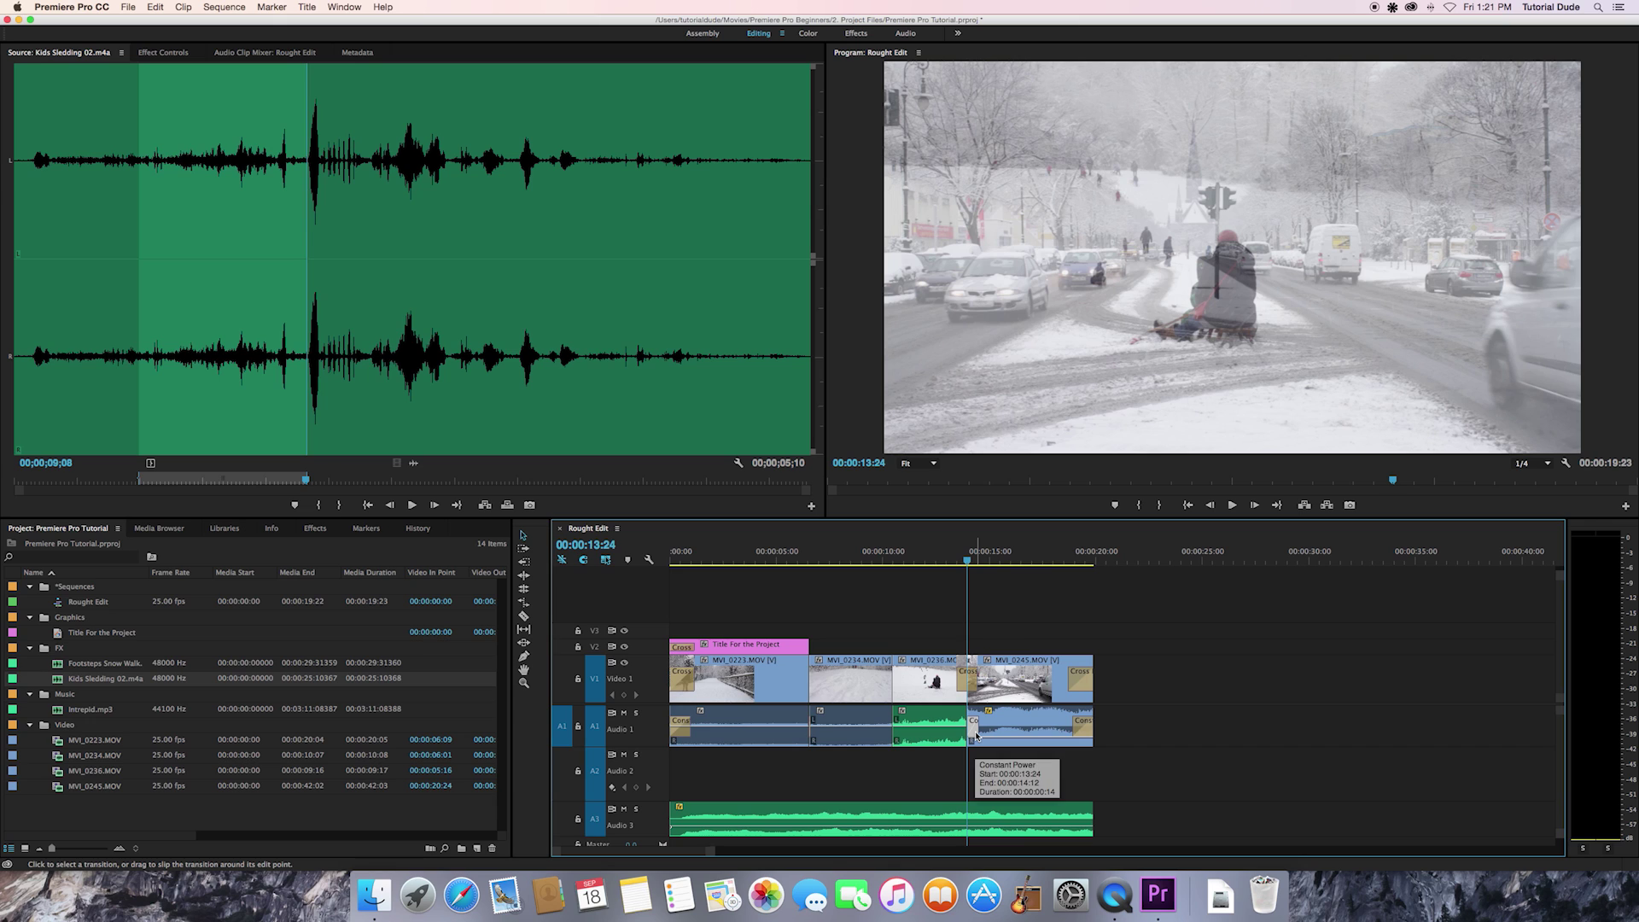
pyautogui.click(971, 720)
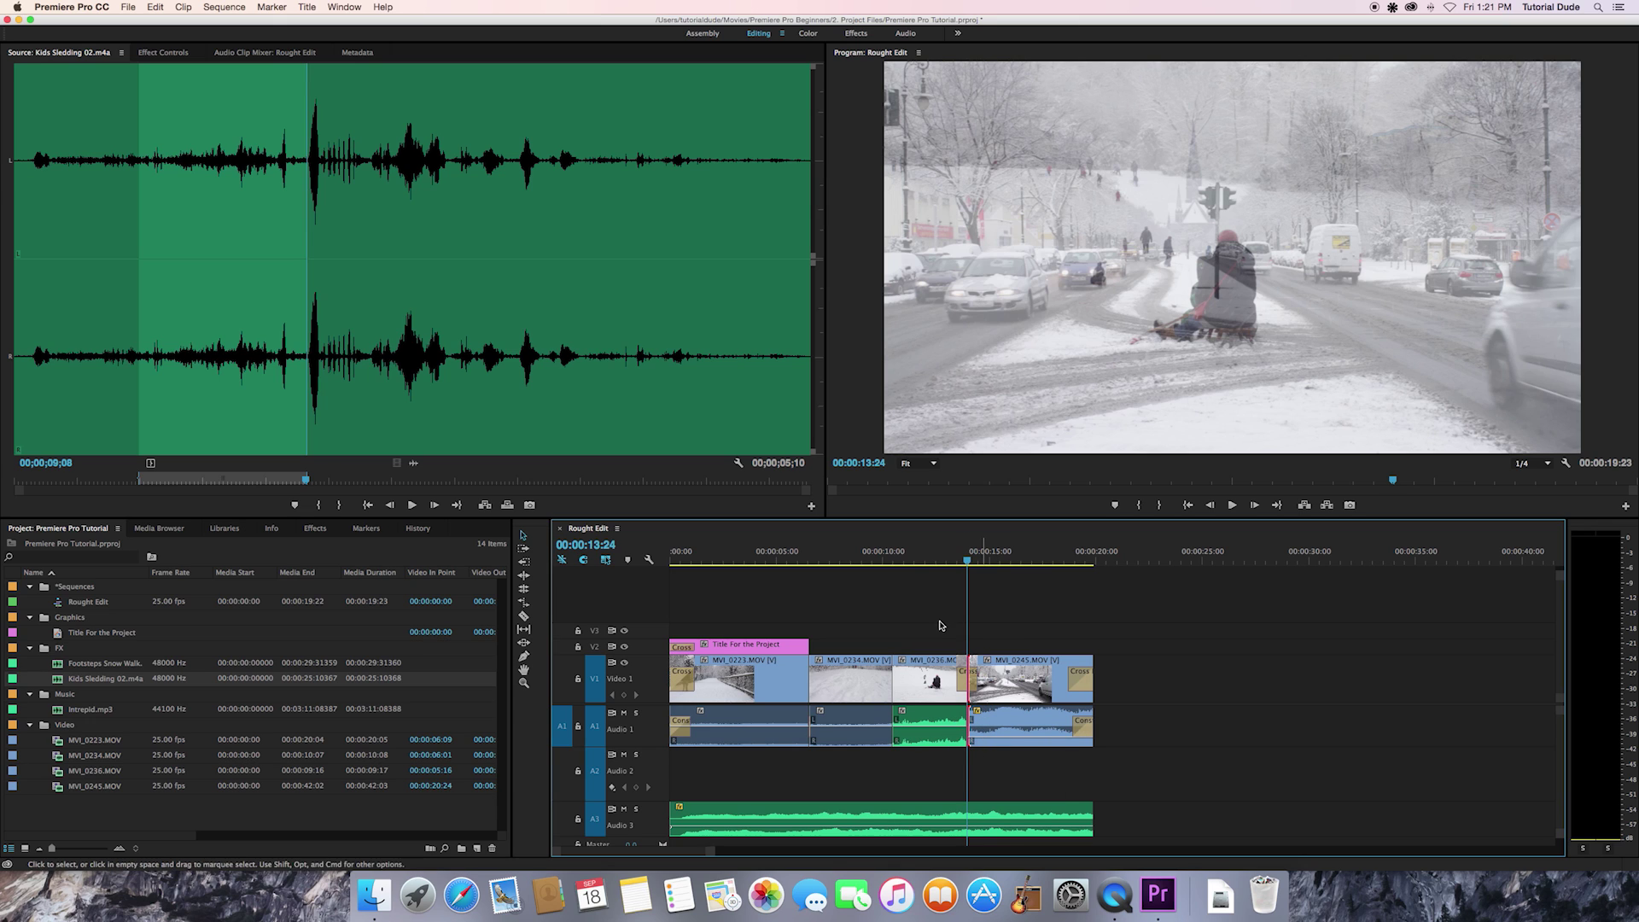
pyautogui.click(185, 7)
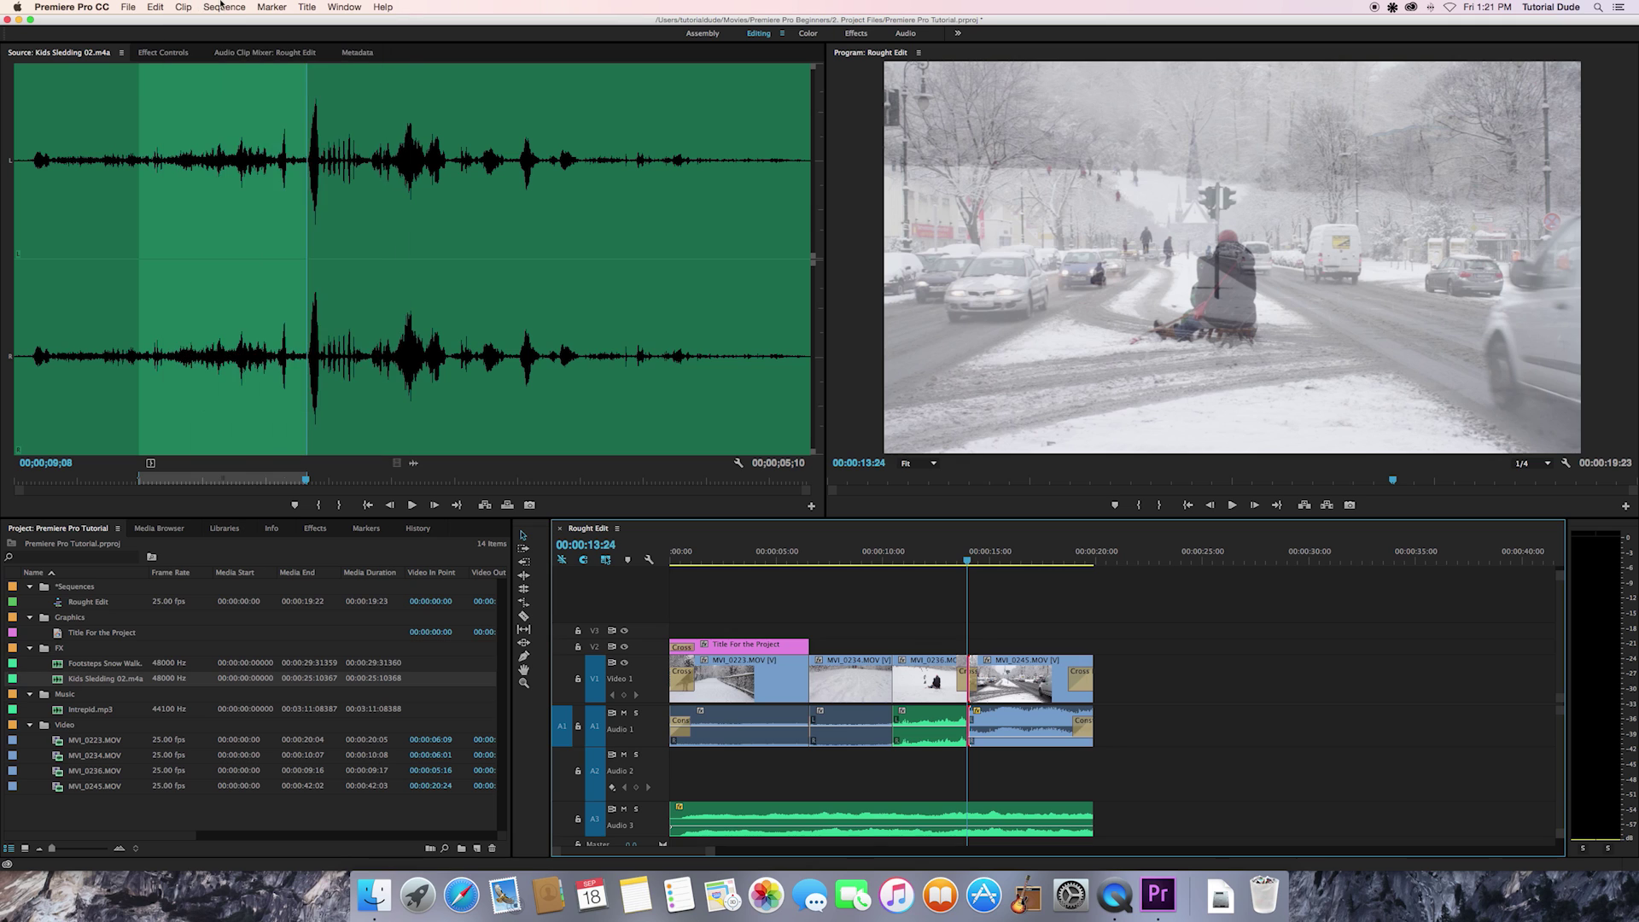
pyautogui.click(224, 7)
pyautogui.click(263, 223)
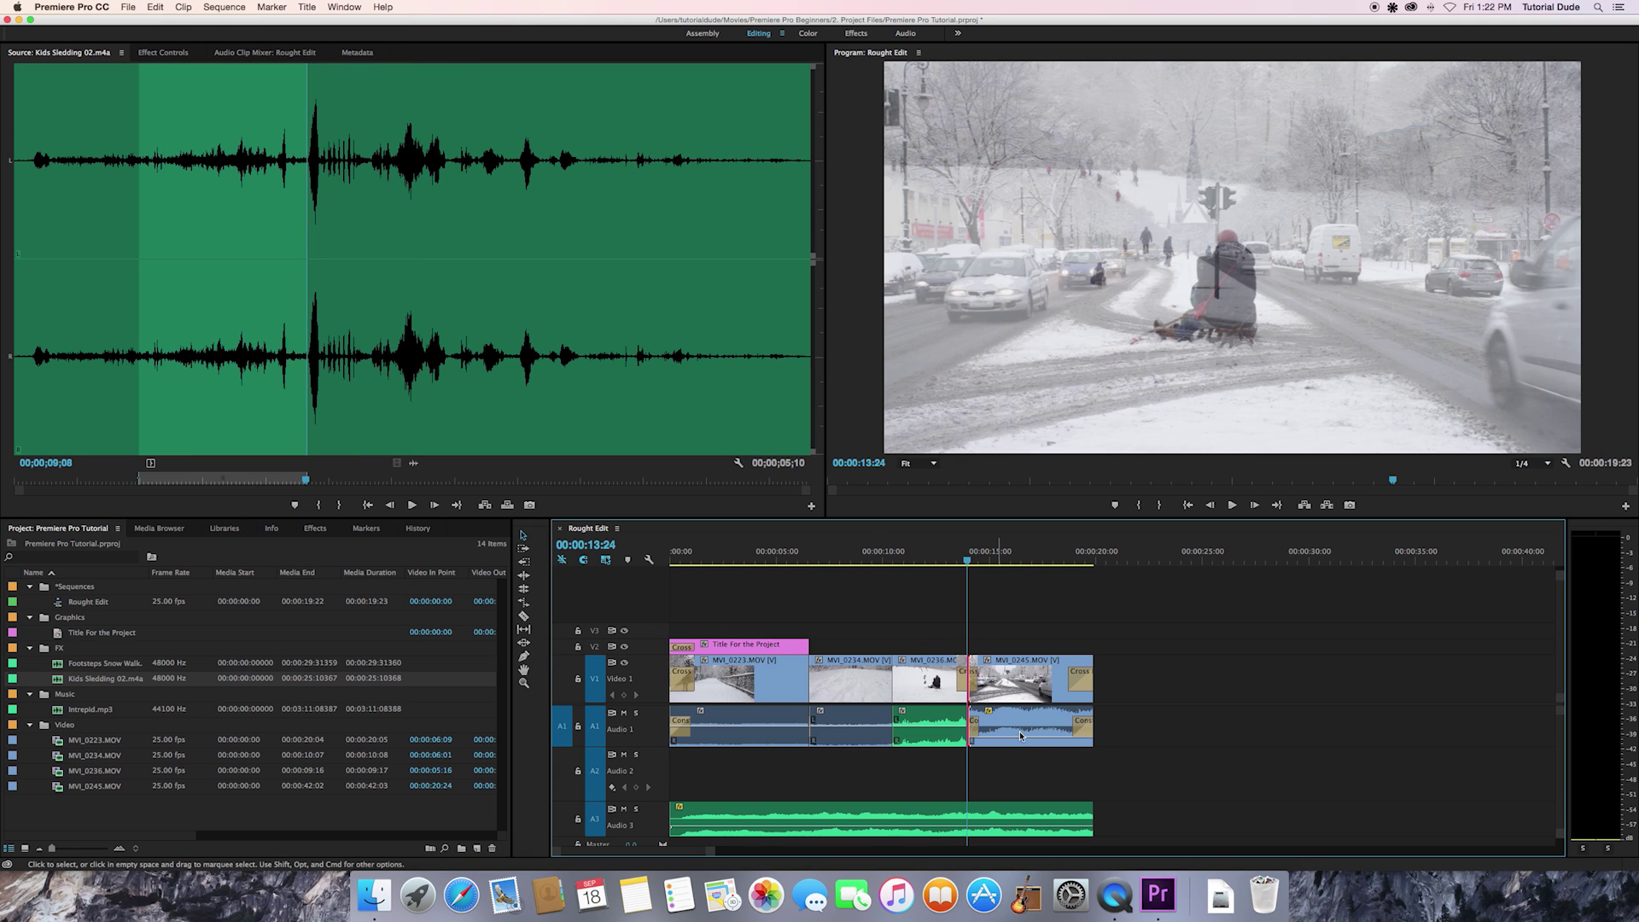
# Add an audio transition at the end of the sledding sound on A1, and clear the selection
pyautogui.moveTo(1021, 736); pyautogui.dragTo(1025, 741)
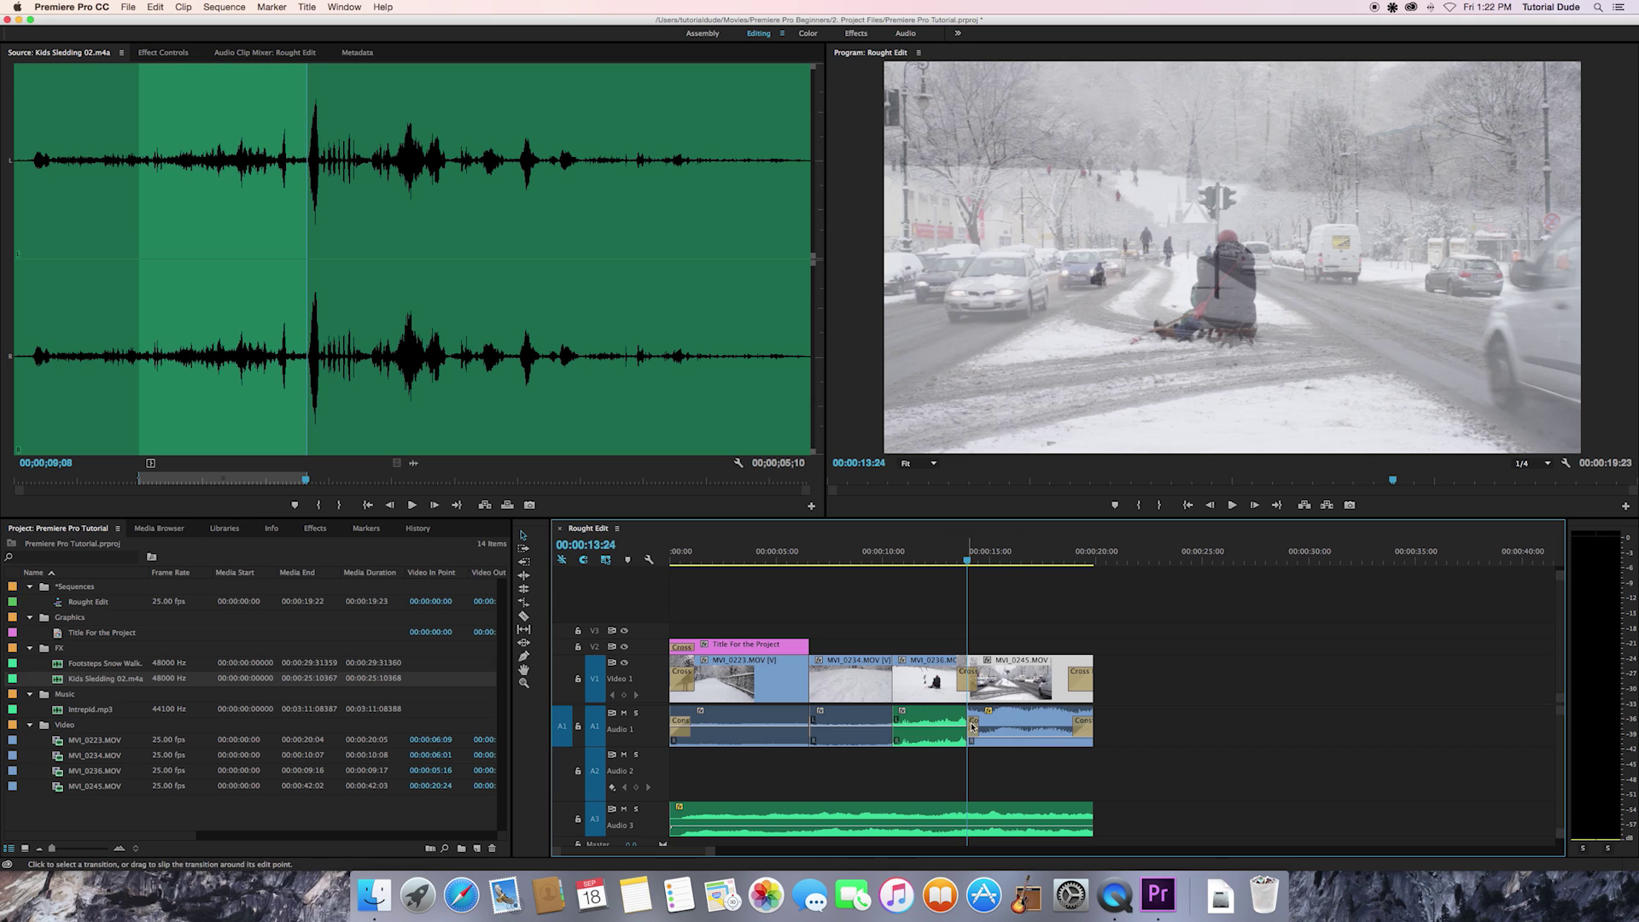
pyautogui.click(963, 723)
pyautogui.press('shift+super+d')
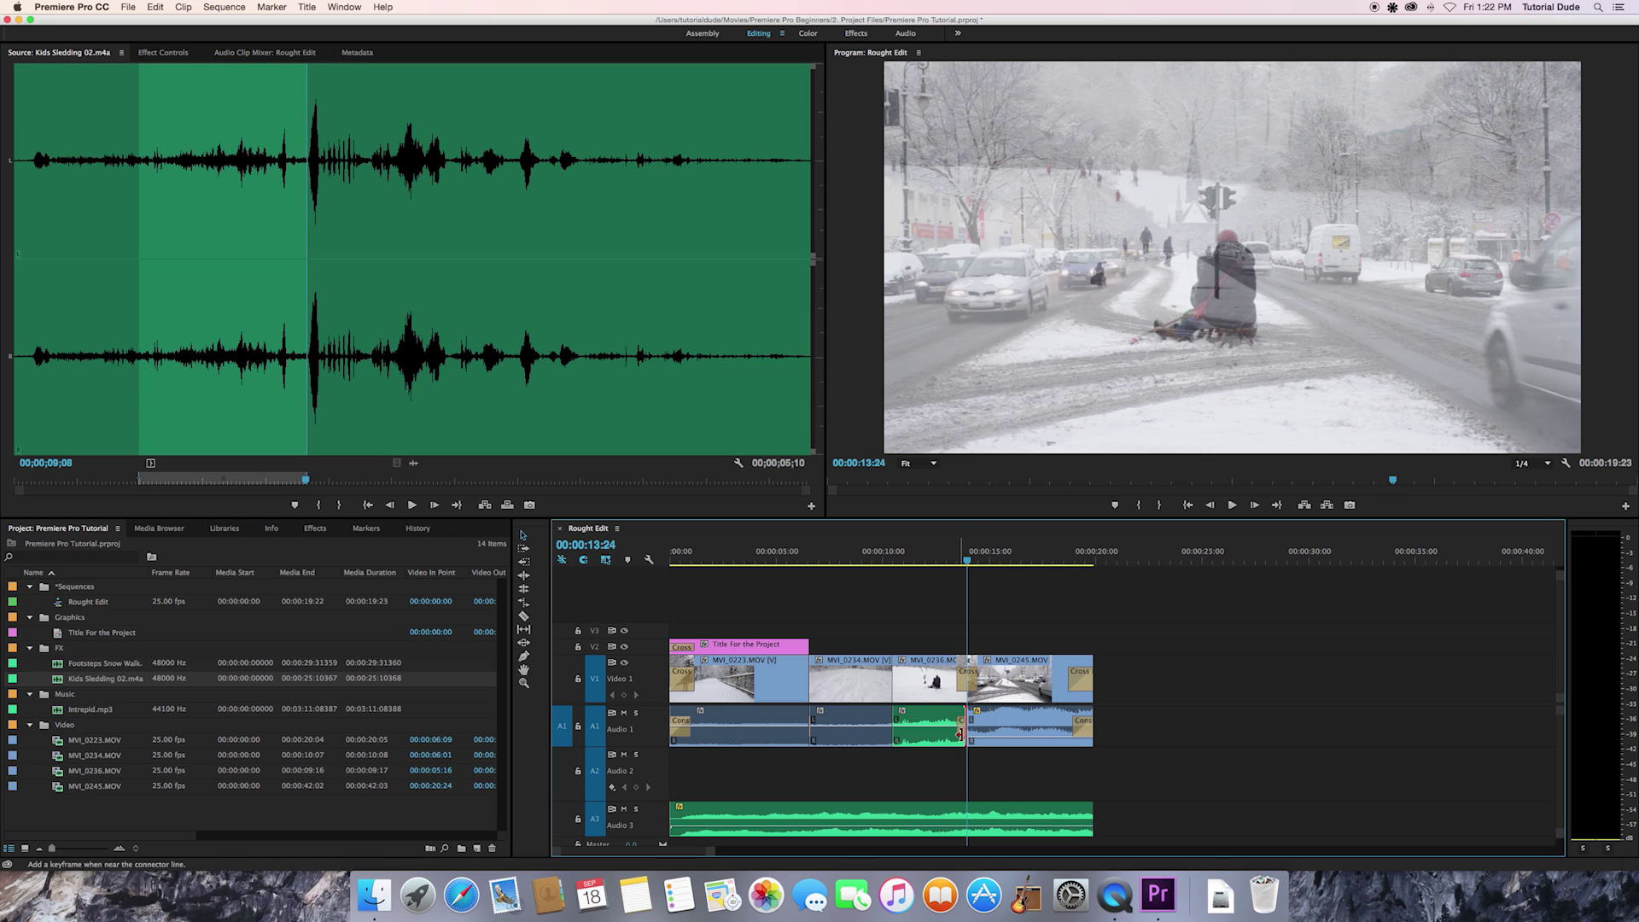
pyautogui.click(963, 741)
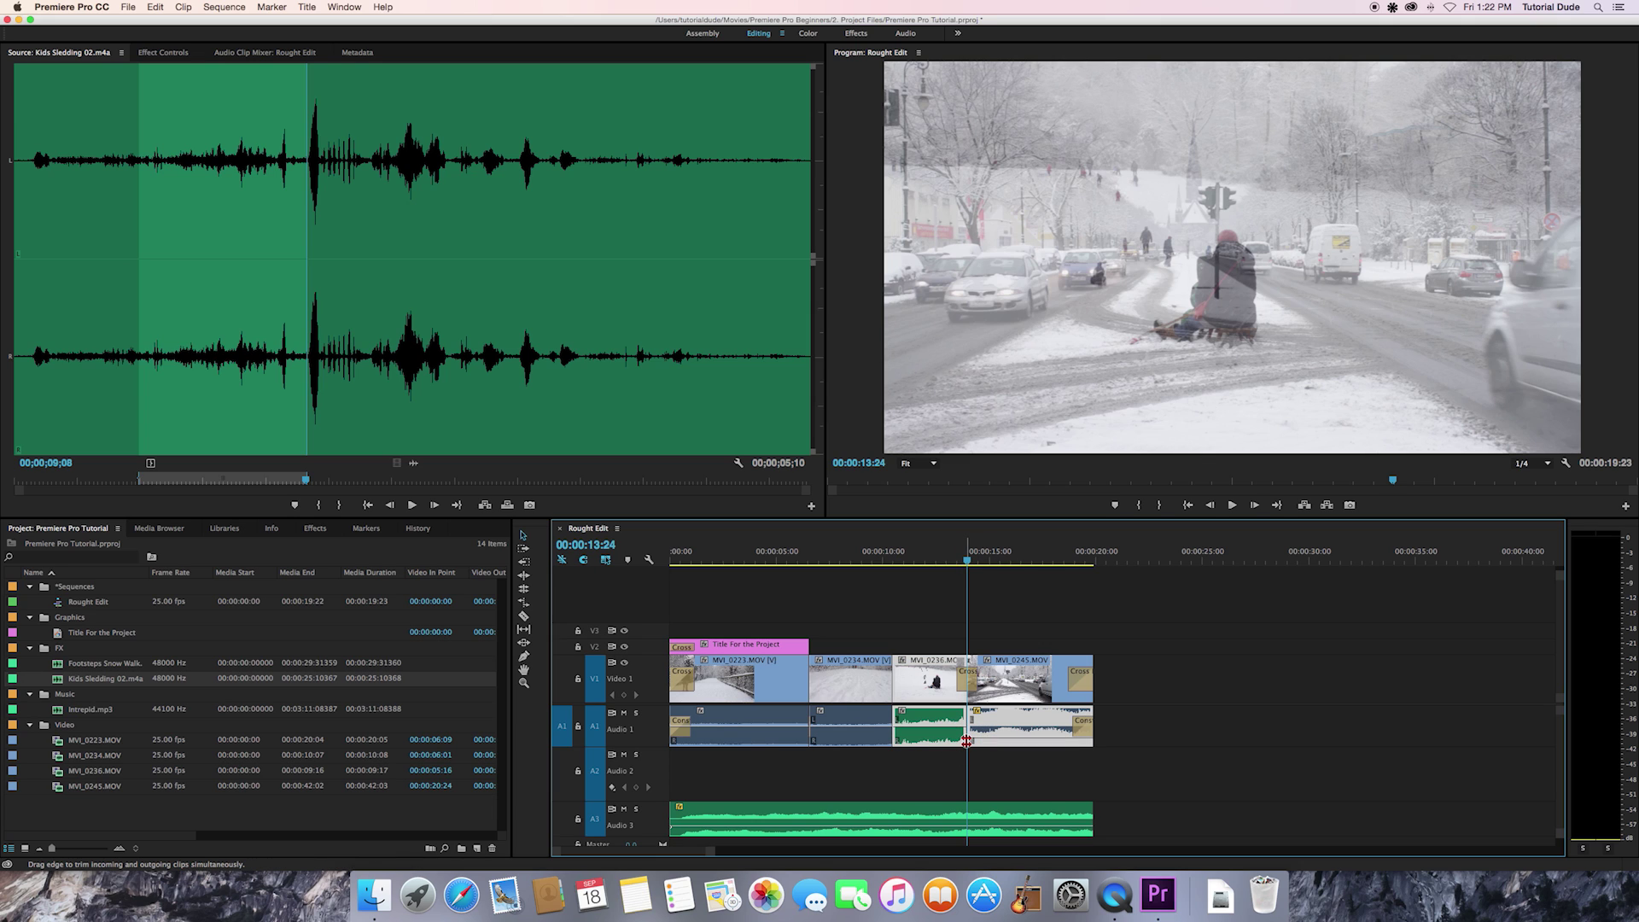
pyautogui.click(1037, 790)
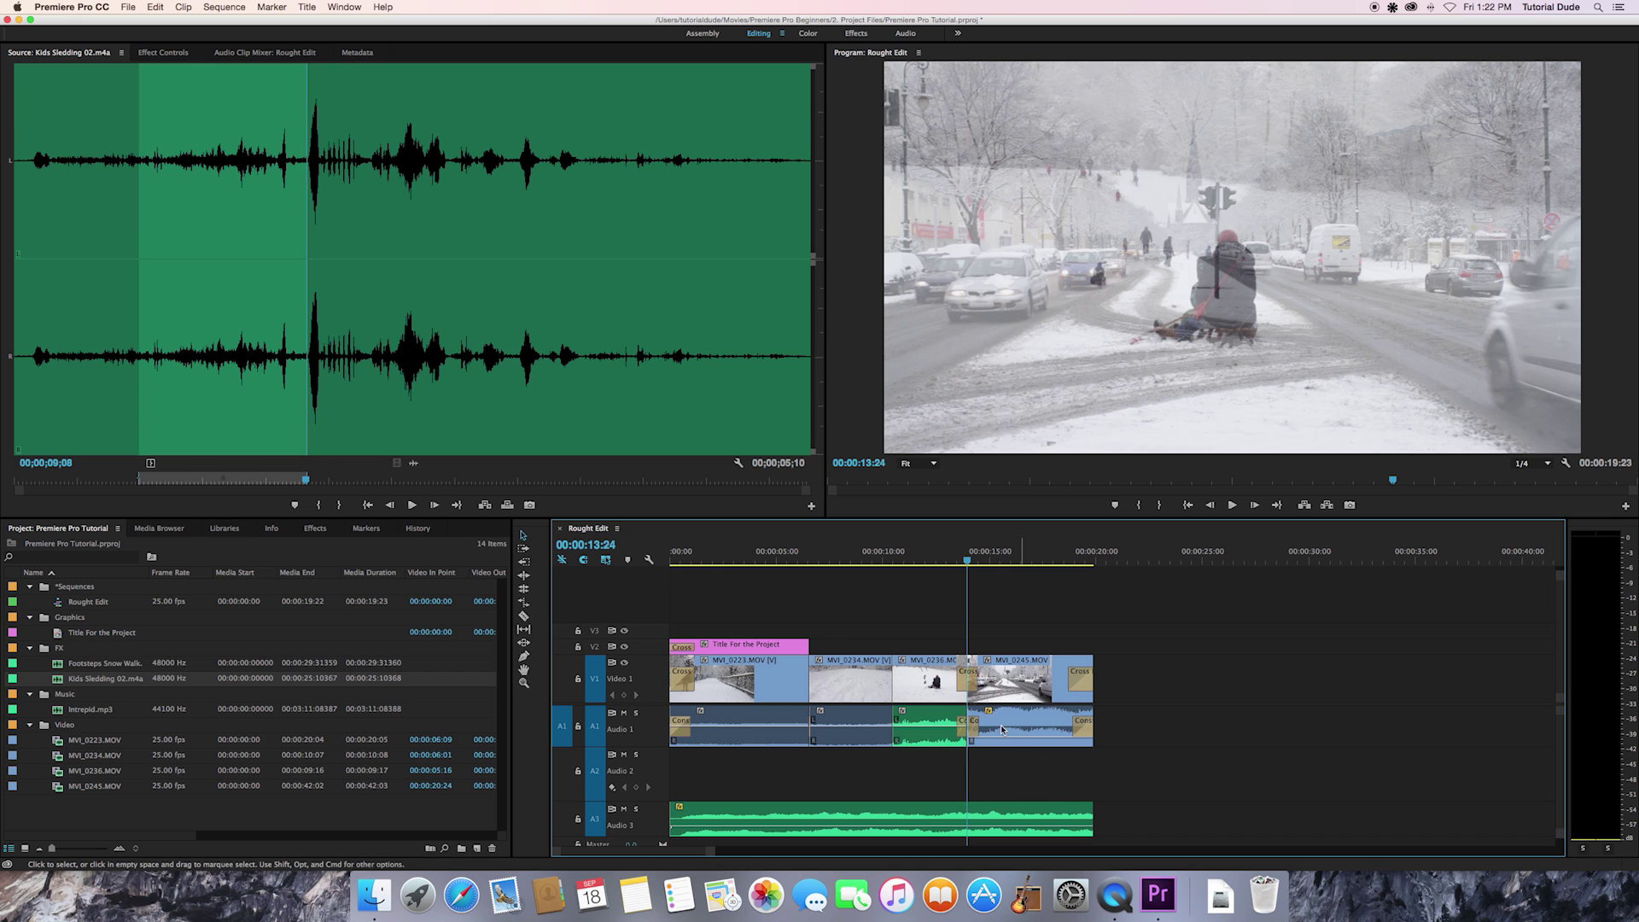
# Play across the cut from the sledding clip to the street clip, and replay from the sledding clip's start to judge the sound
pyautogui.click(944, 557)
pyautogui.press('space')
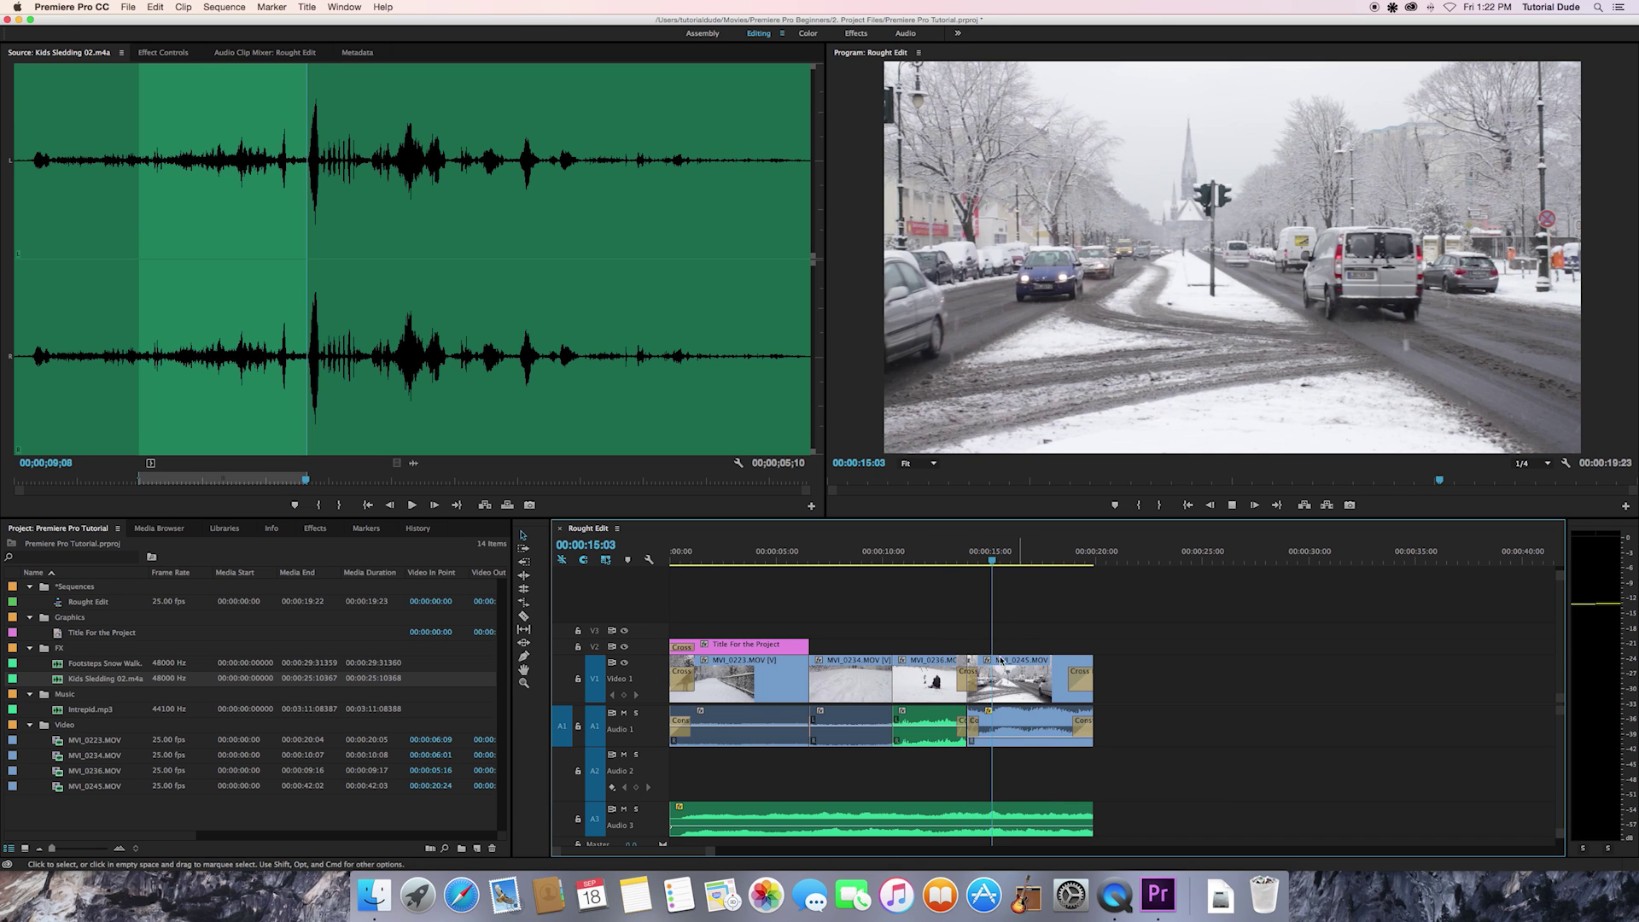
pyautogui.click(890, 557)
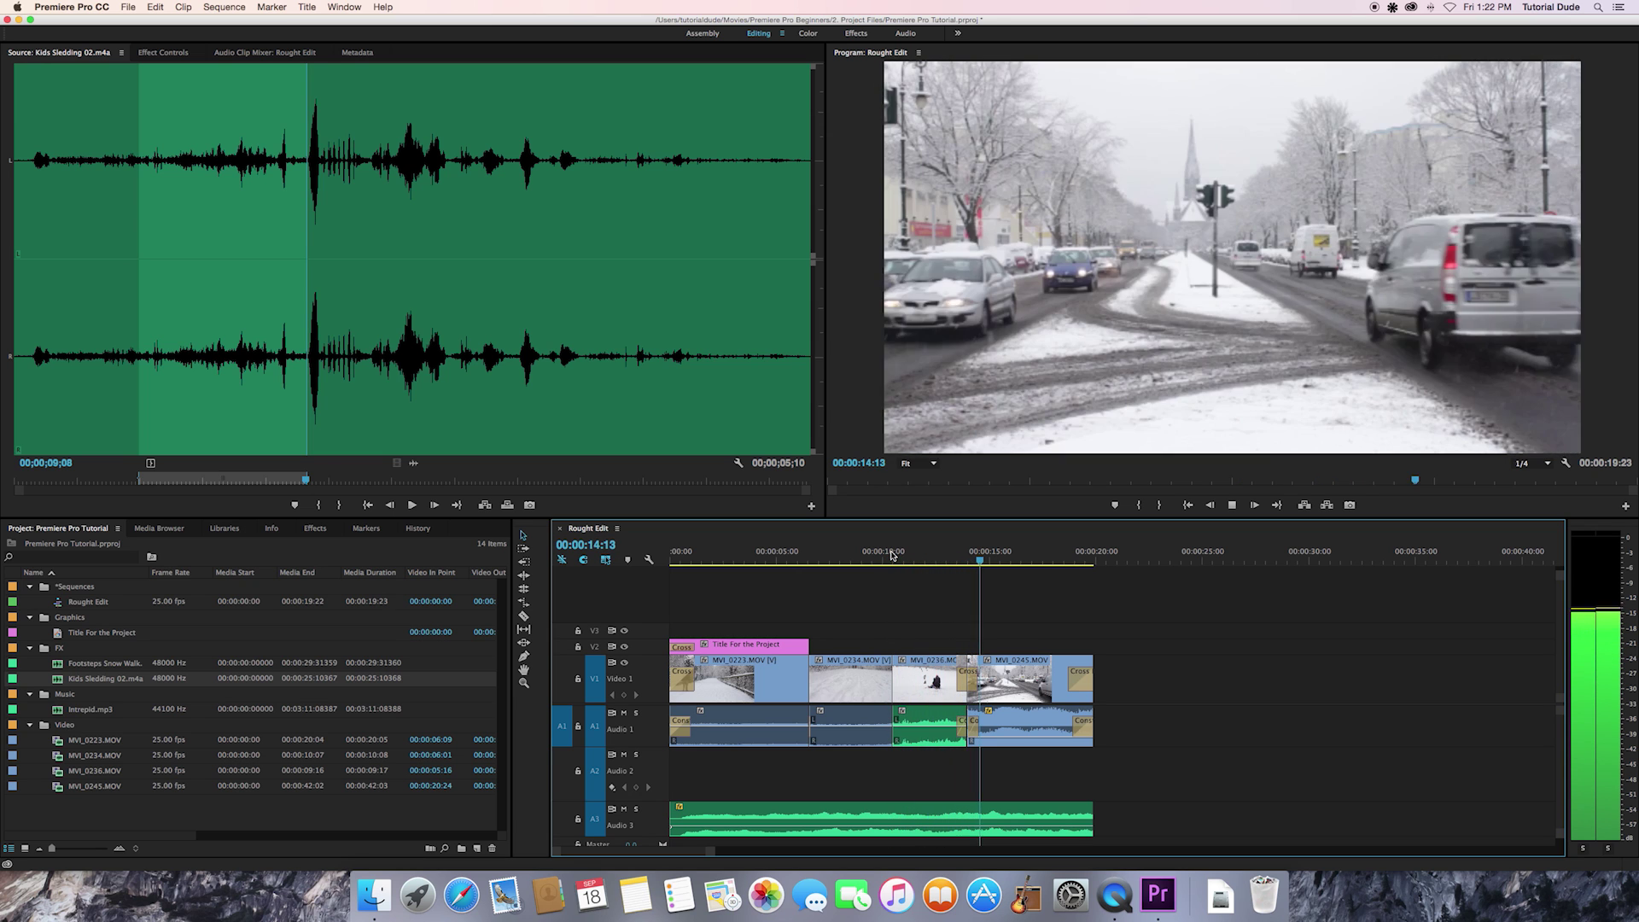
pyautogui.press('space')
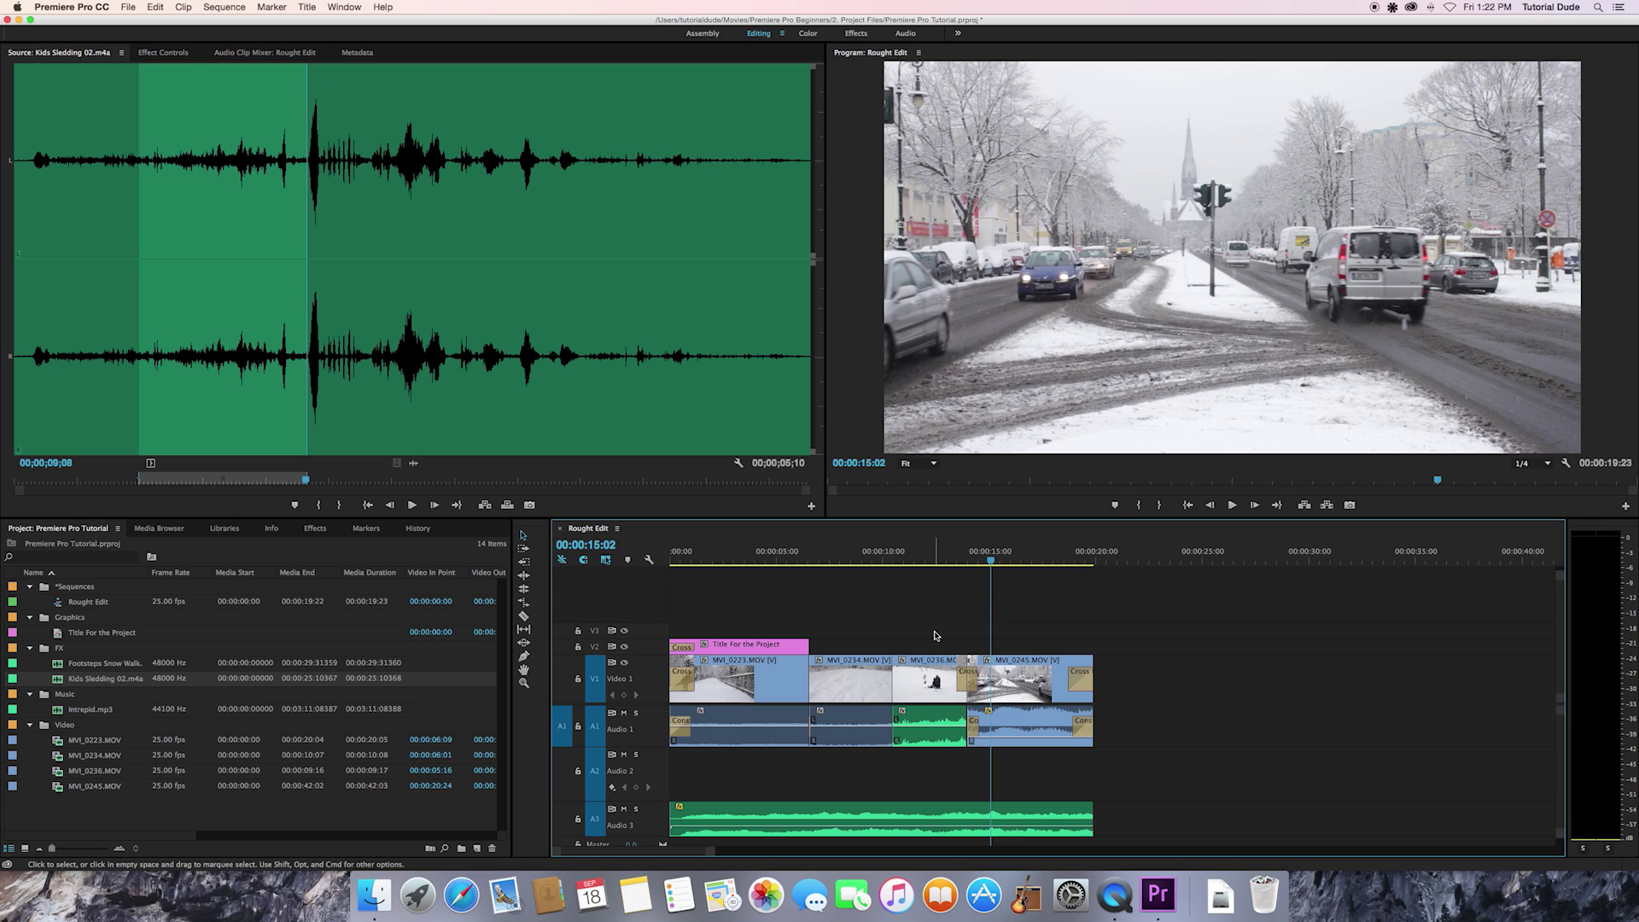
# Undo the audio transitions and the move to A1, and trim the sledding sound on A2 to the end of the sledding clip
pyautogui.press('super+z')
pyautogui.press('super+z')
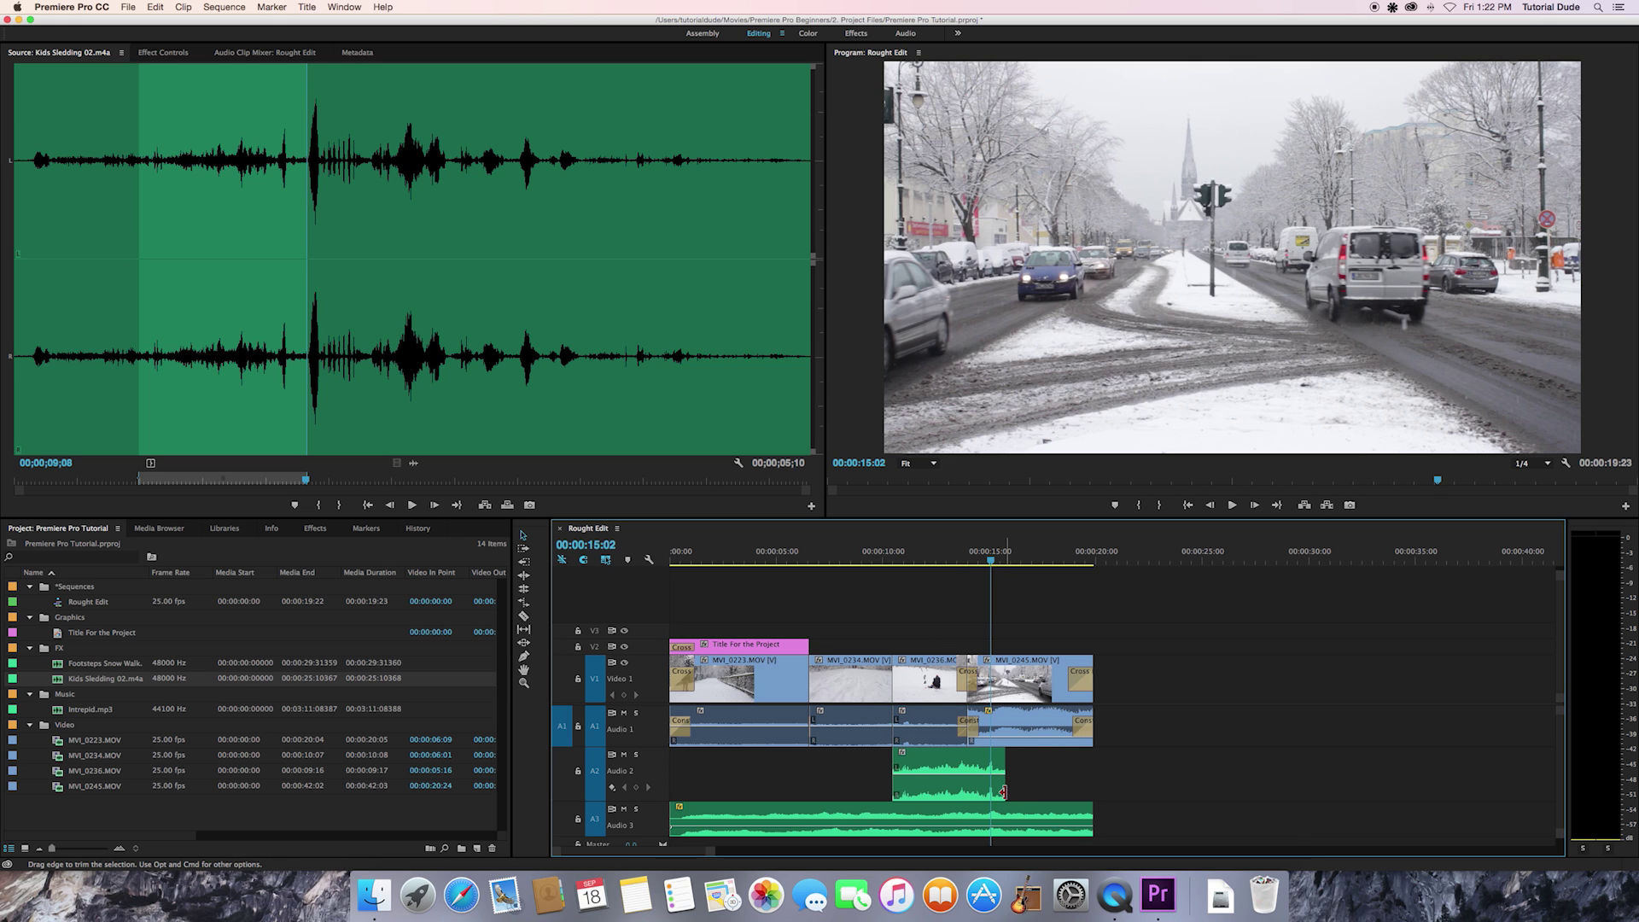
pyautogui.moveTo(1003, 787); pyautogui.dragTo(966, 789)
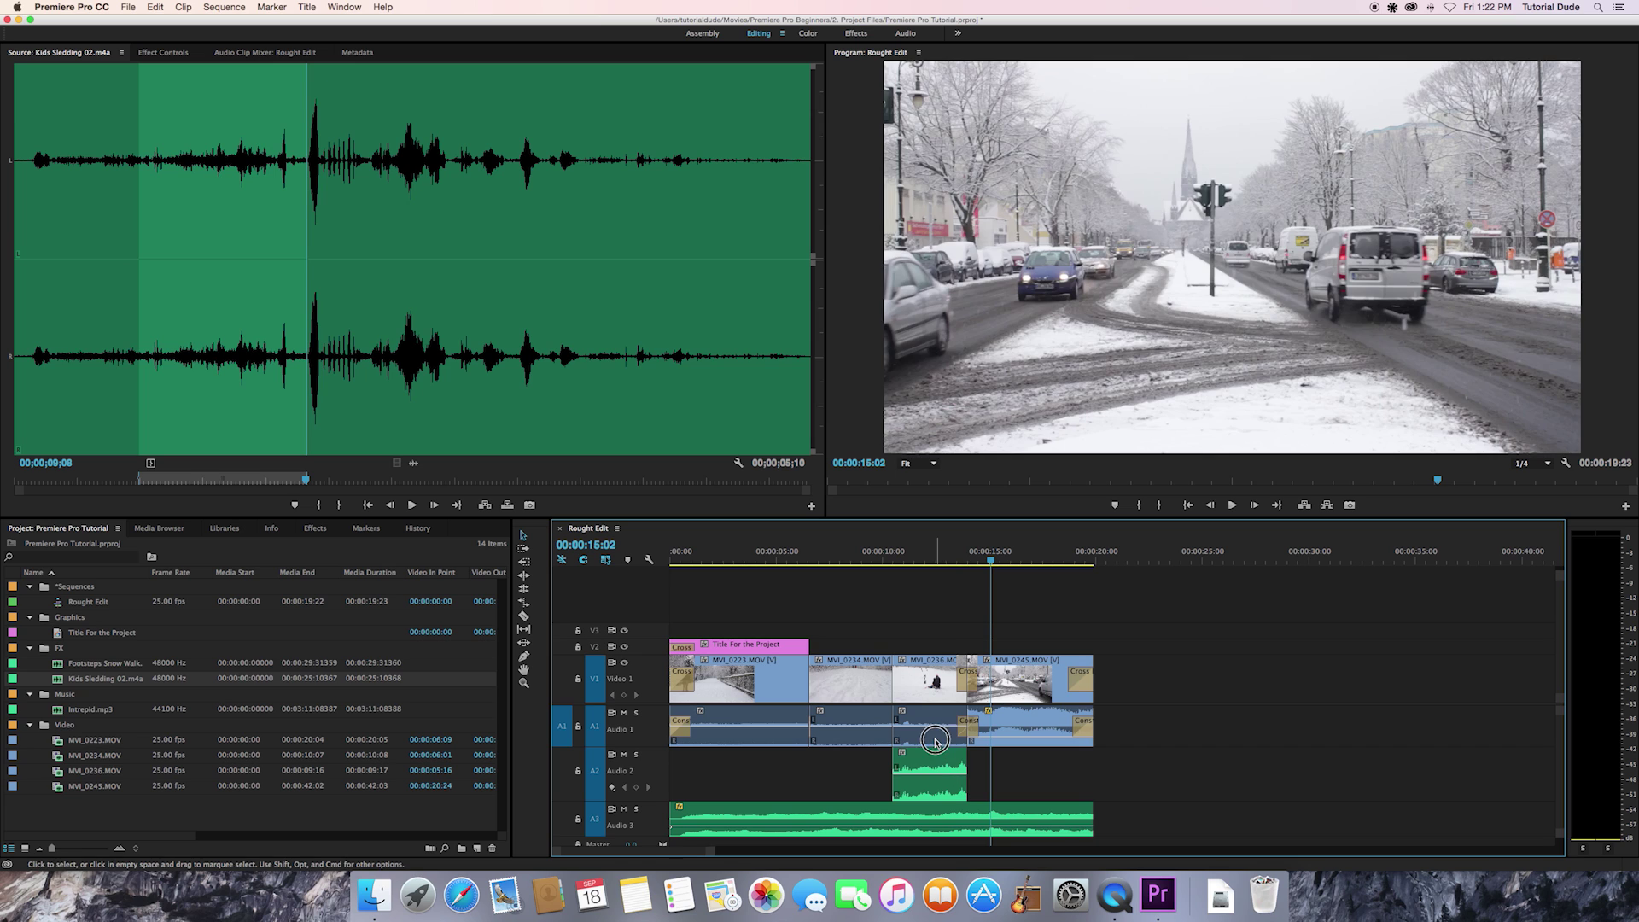
# Disable the whole sledding clip on V1 and A1, check a frame inside it, and enable the clip again
pyautogui.click(935, 742)
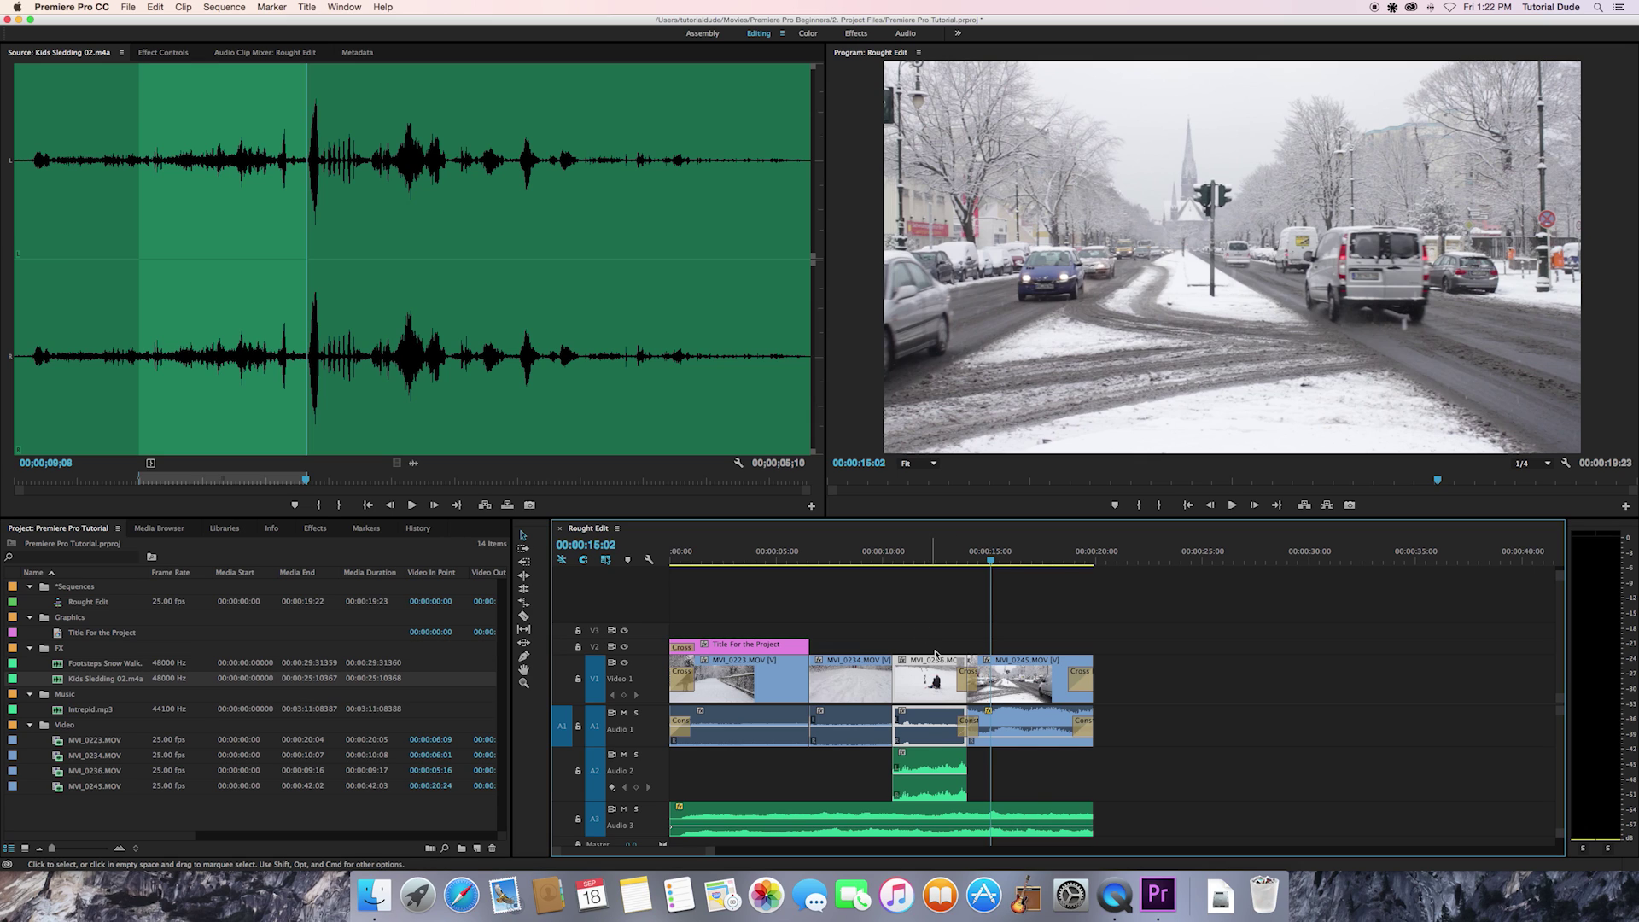
pyautogui.rightClick(921, 687)
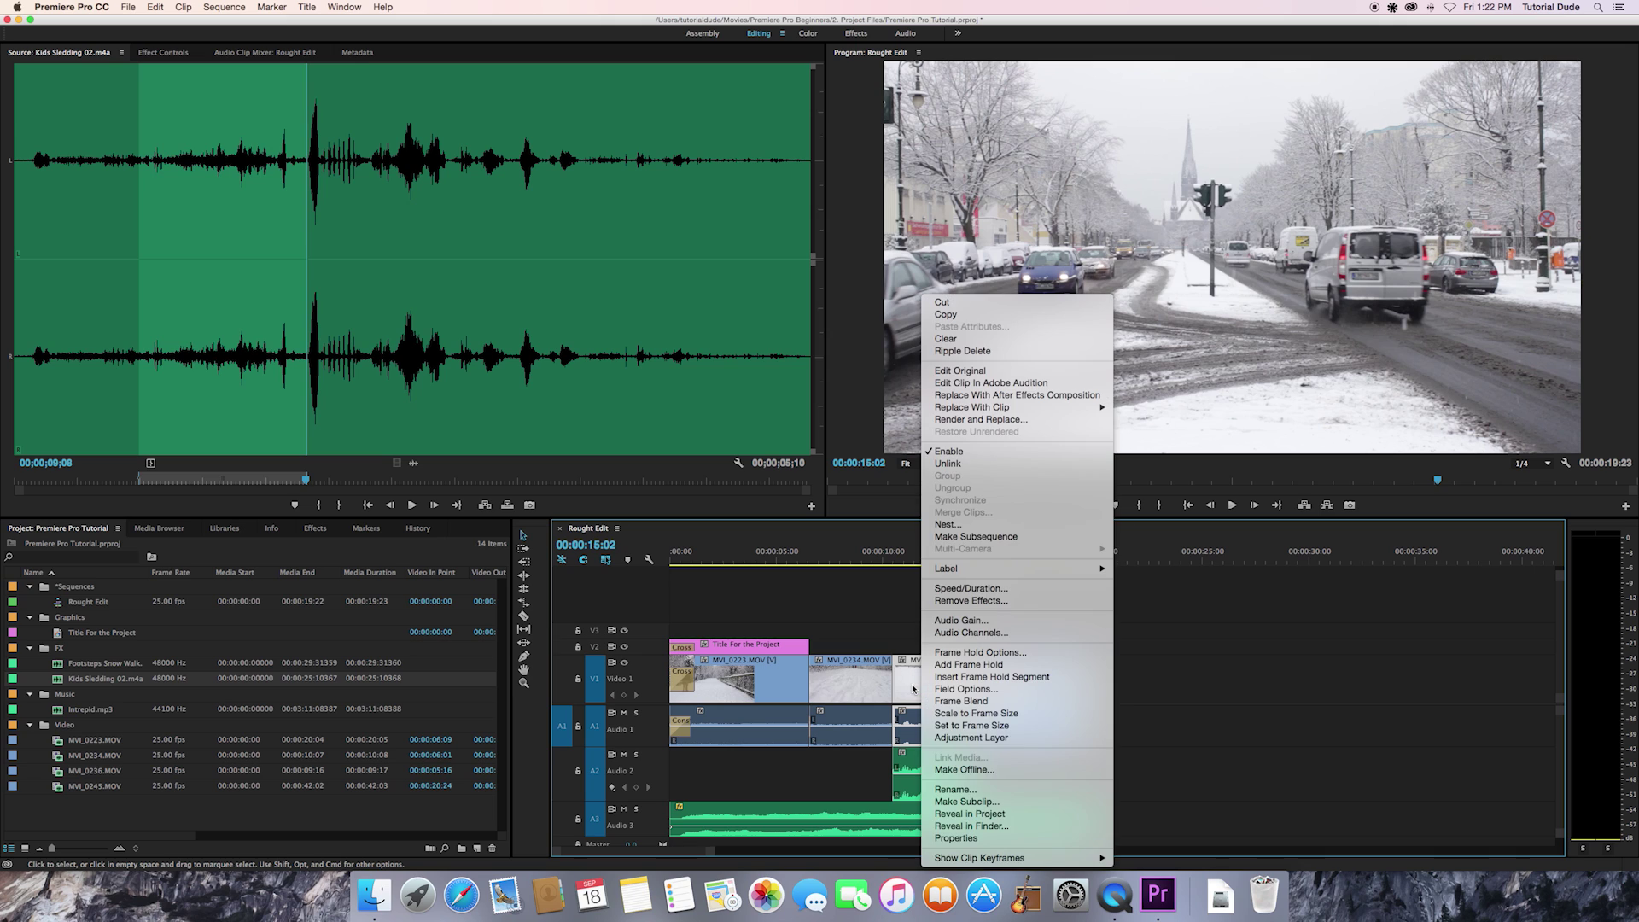
pyautogui.click(945, 452)
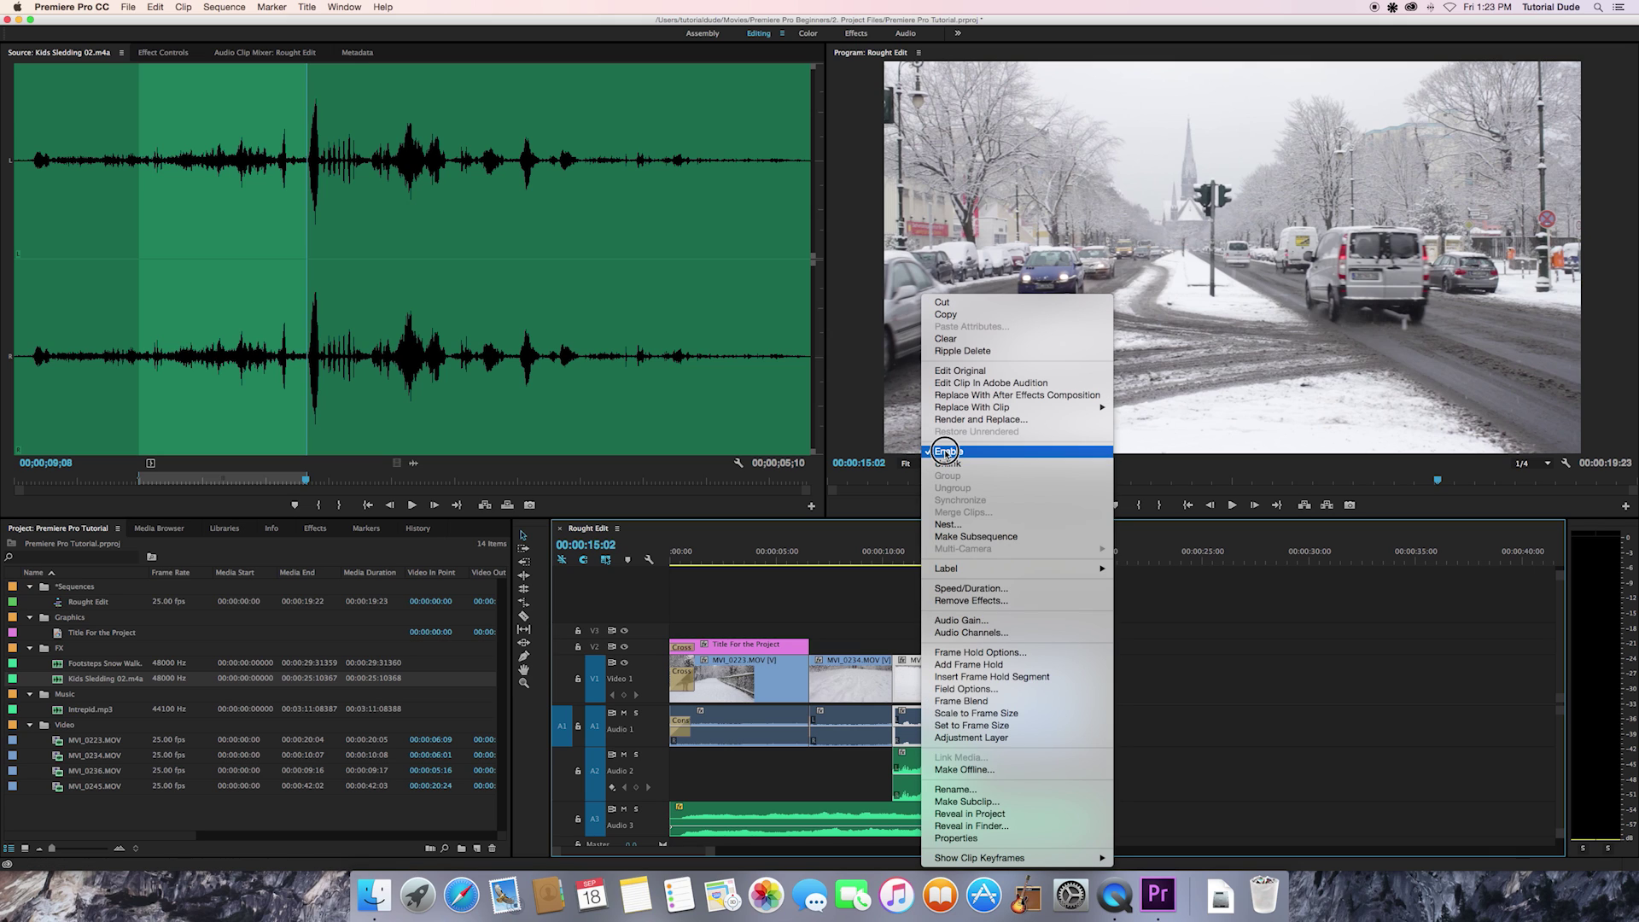
pyautogui.click(924, 559)
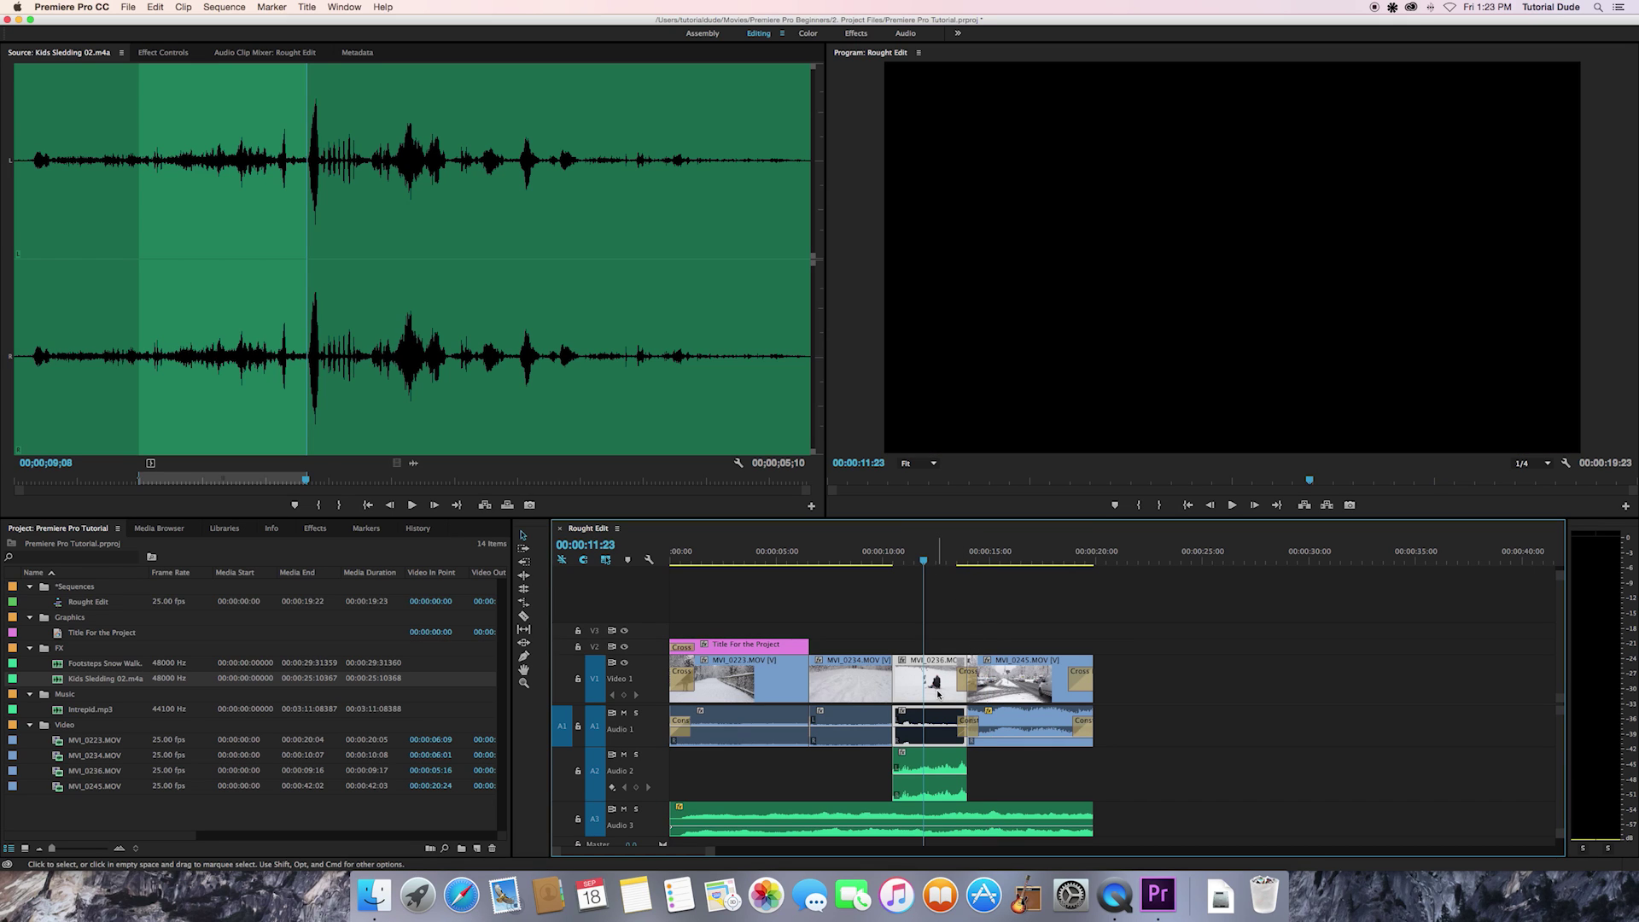
pyautogui.press('shift+super+e')
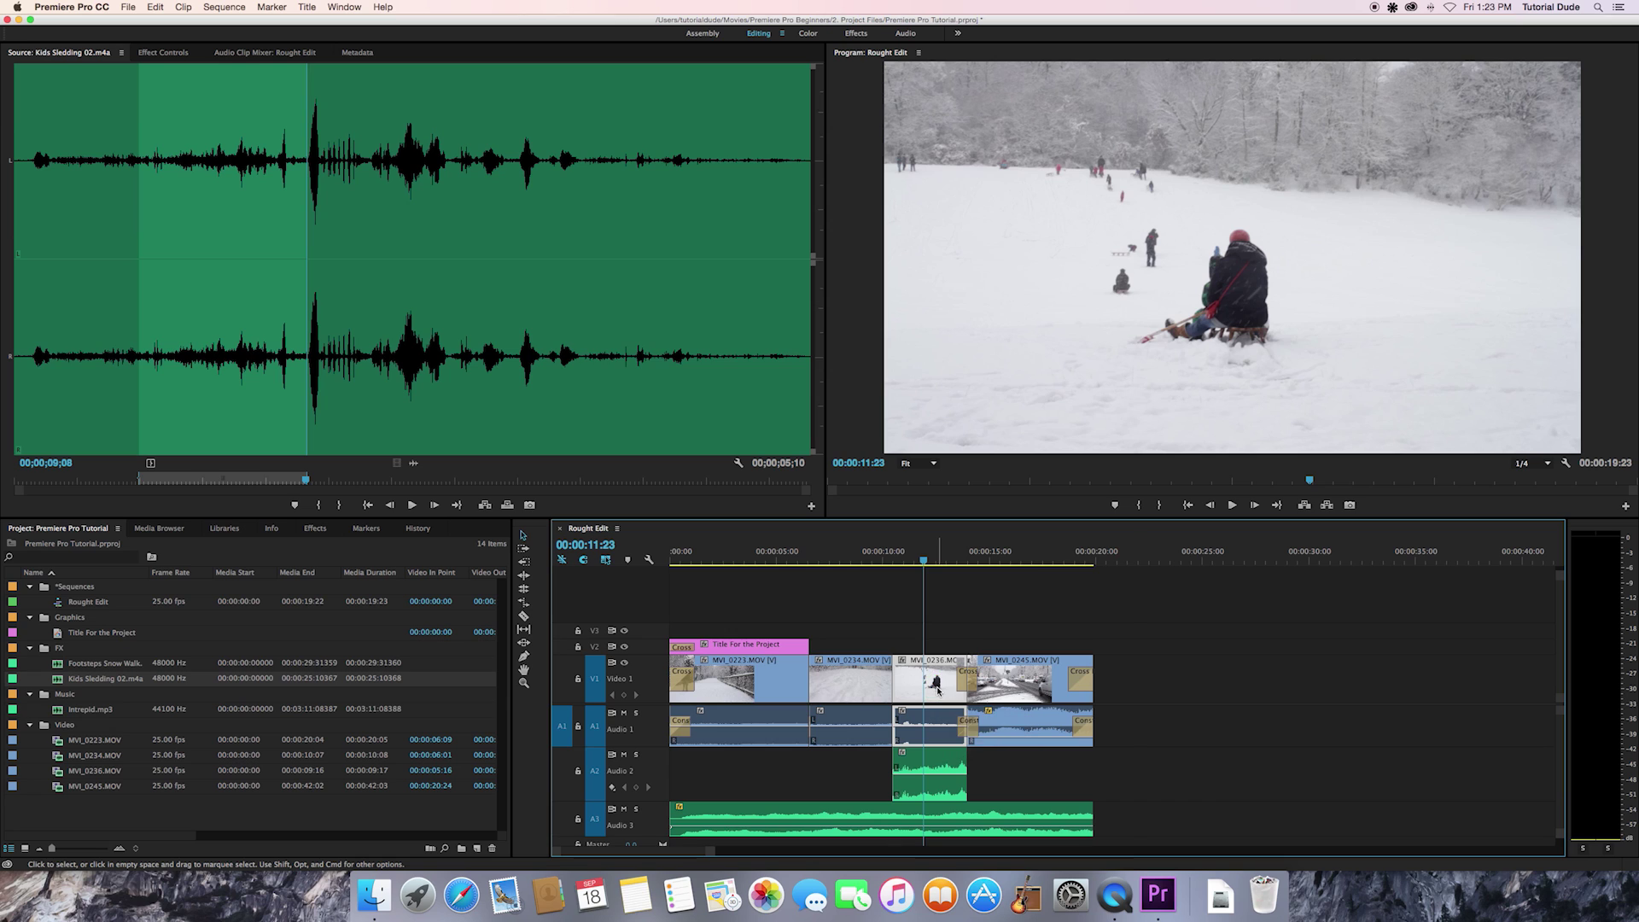
# Unlink the sledding clip's video from its audio, and disable only the audio part on A1
pyautogui.rightClick(937, 690)
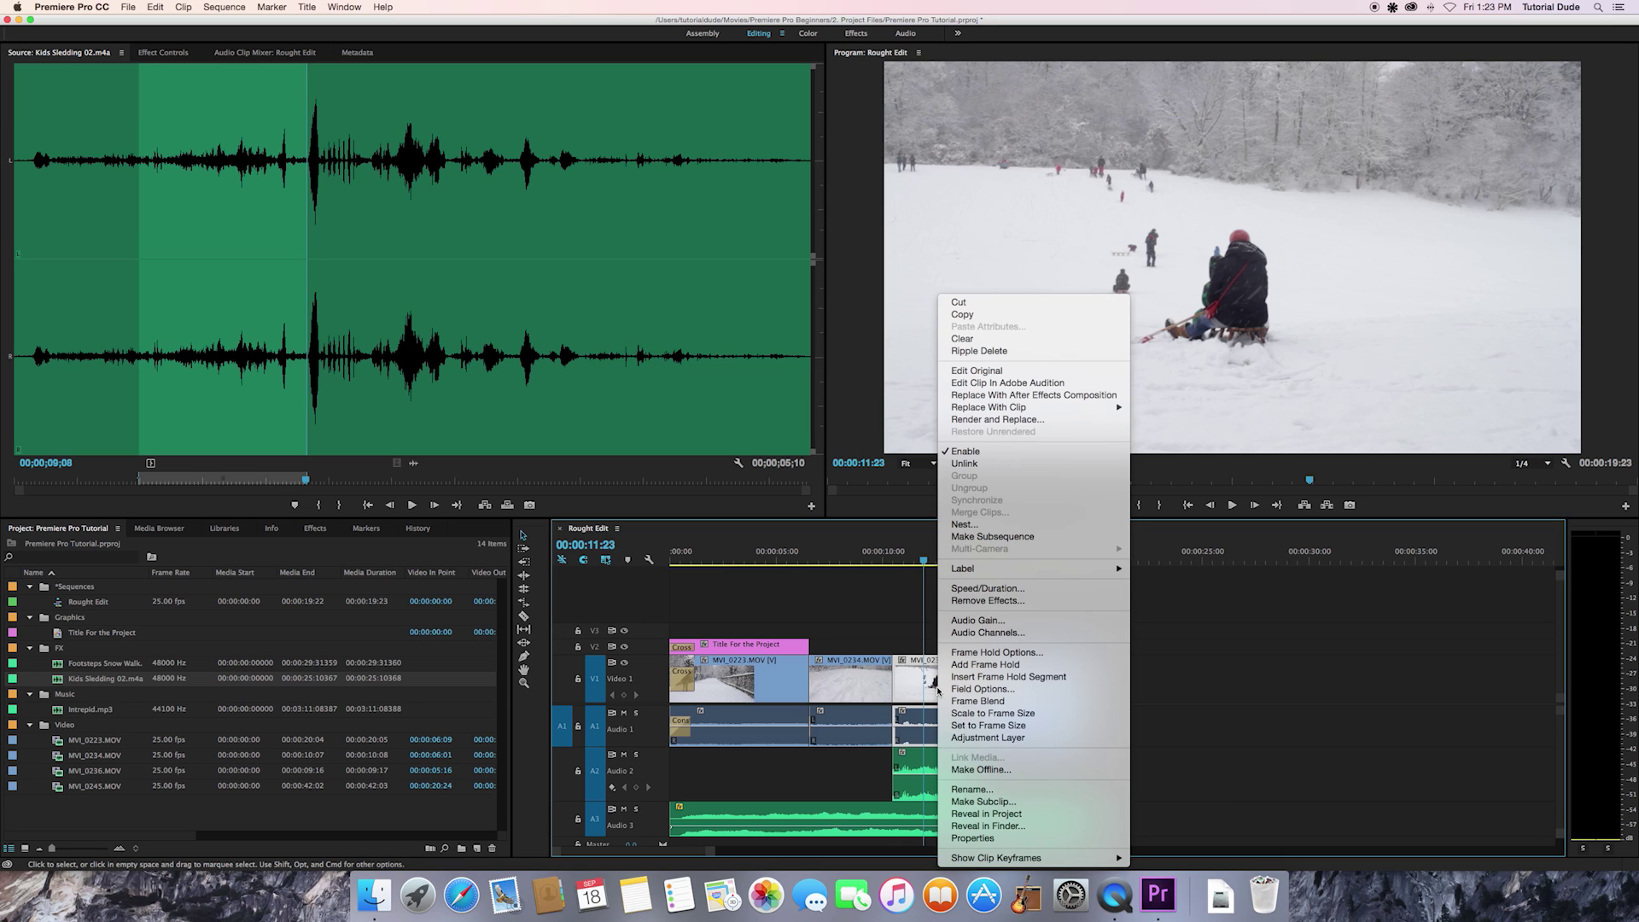
pyautogui.click(979, 471)
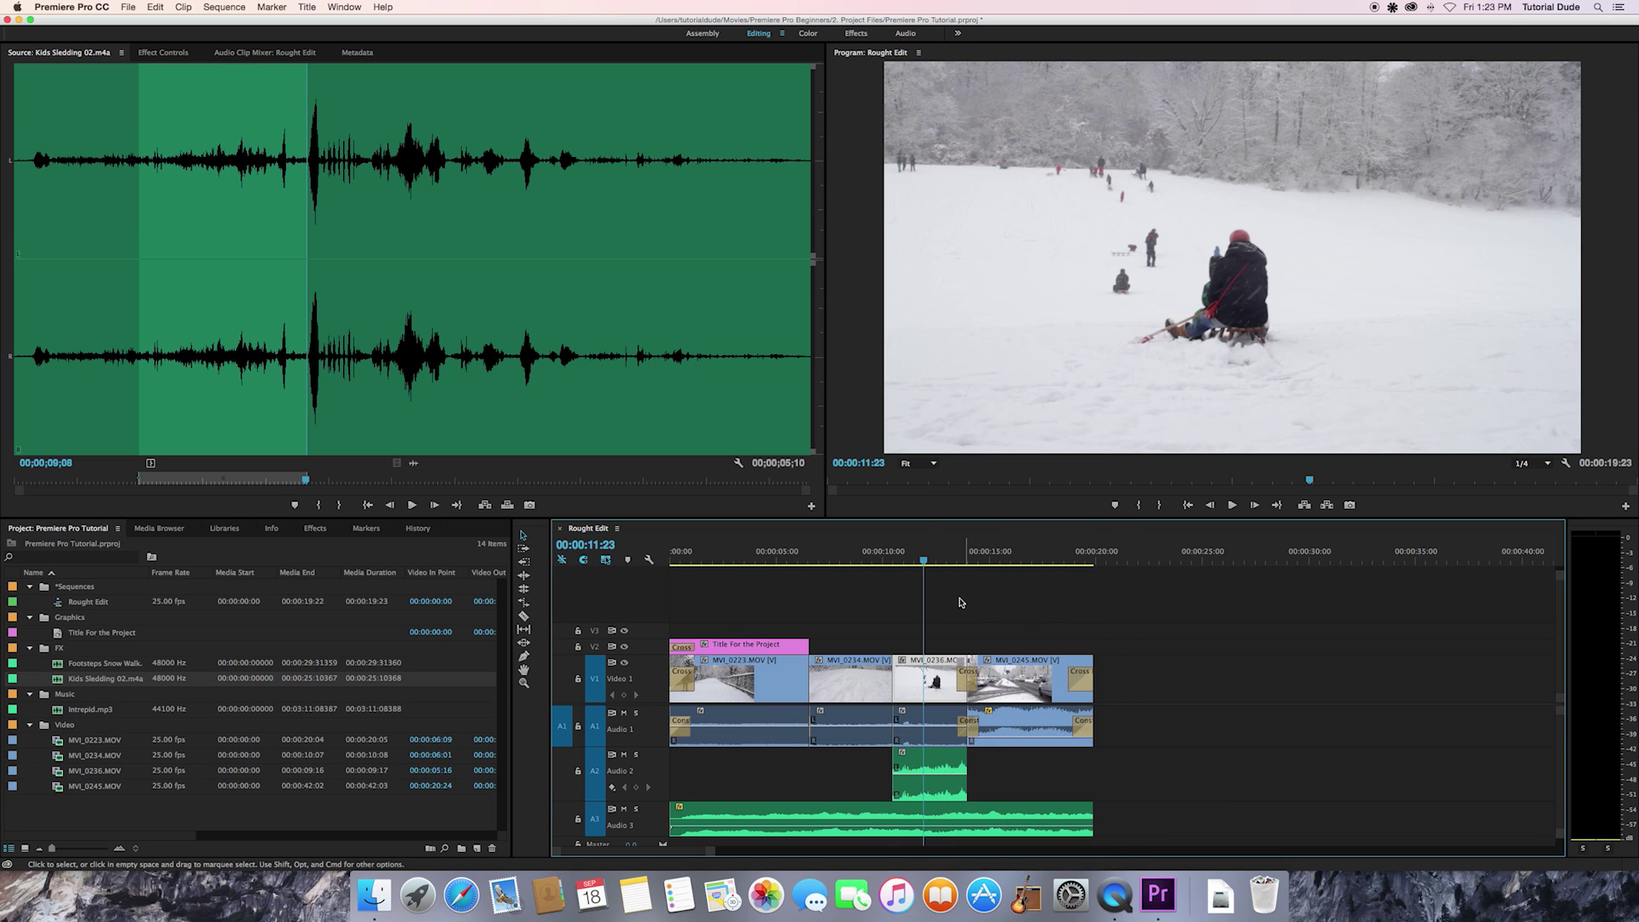
pyautogui.click(932, 723)
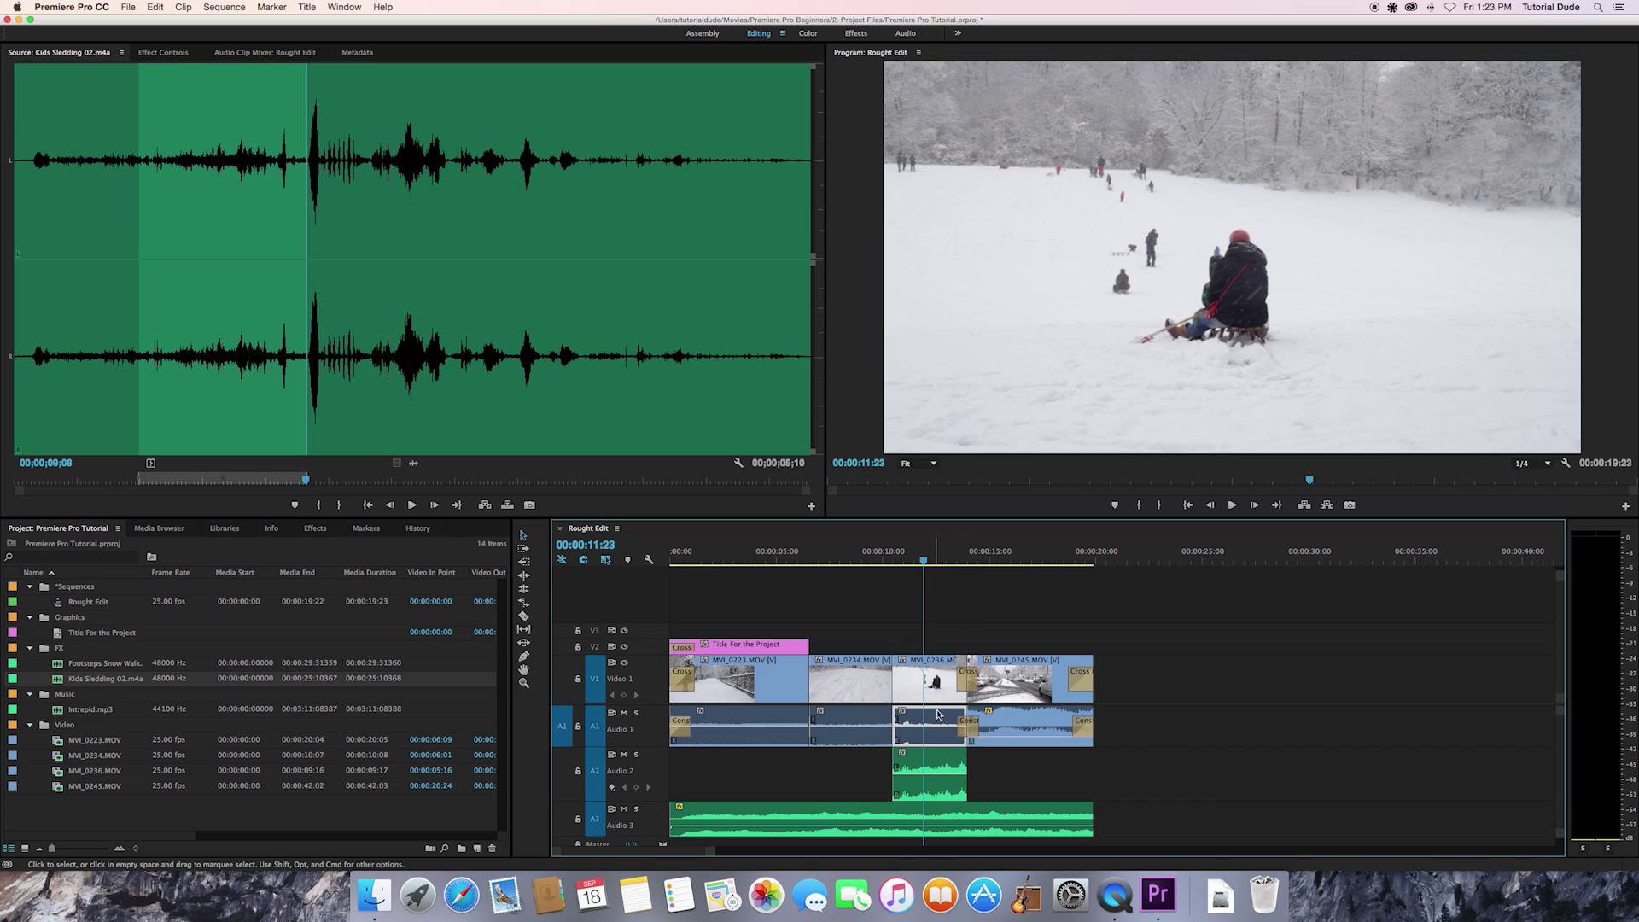
pyautogui.click(937, 690)
pyautogui.click(938, 717)
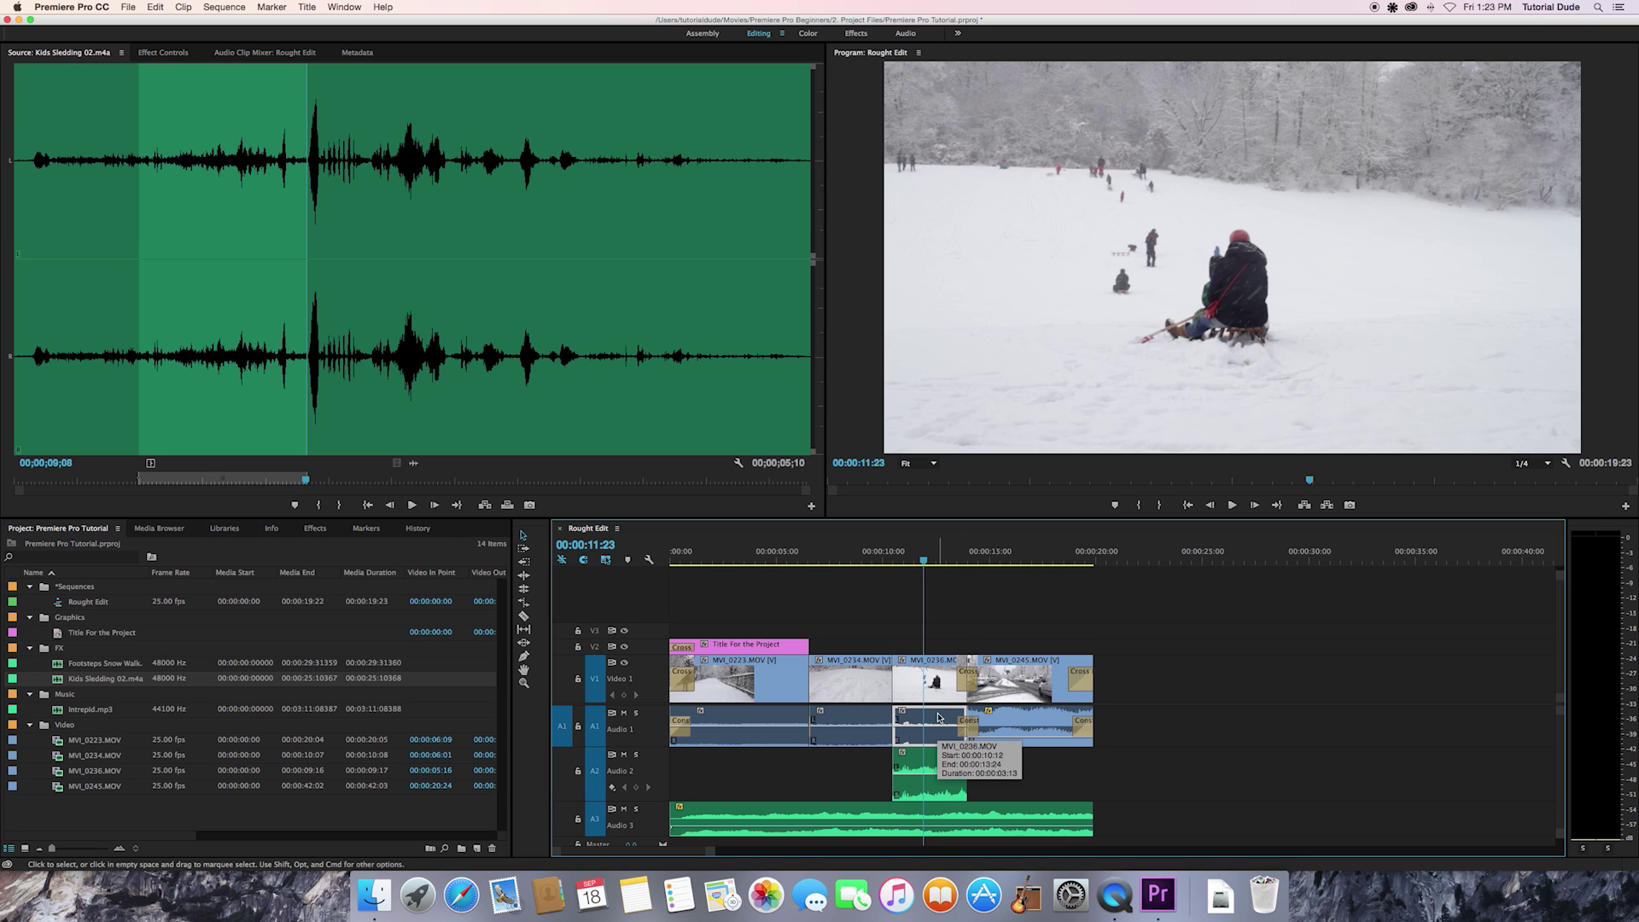
pyautogui.rightClick(938, 717)
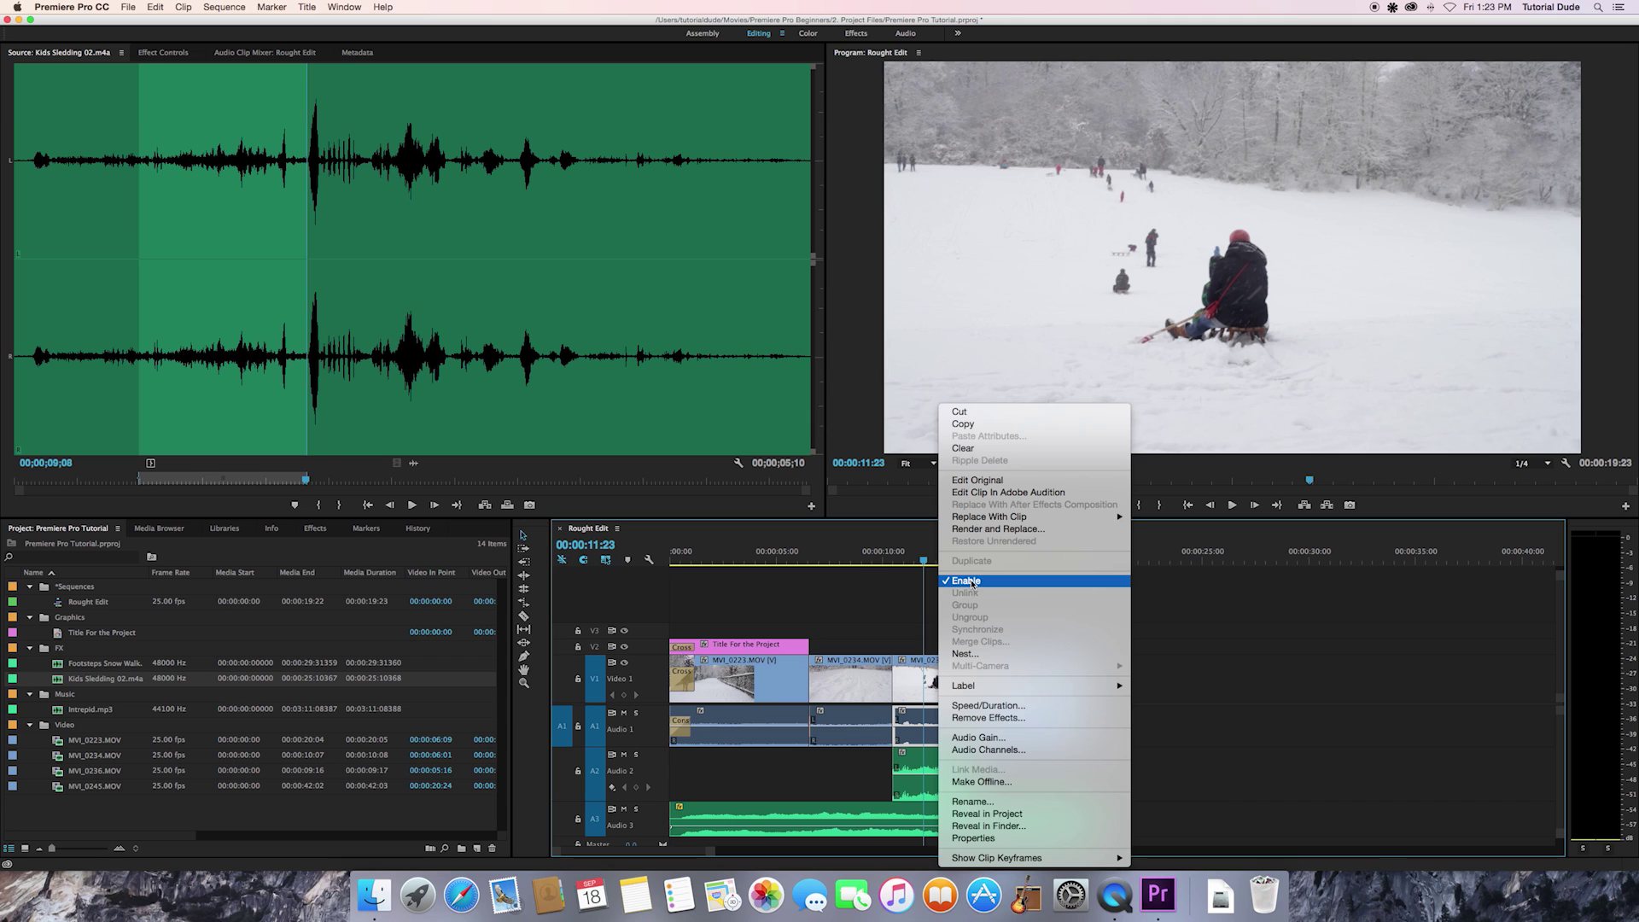
pyautogui.click(970, 582)
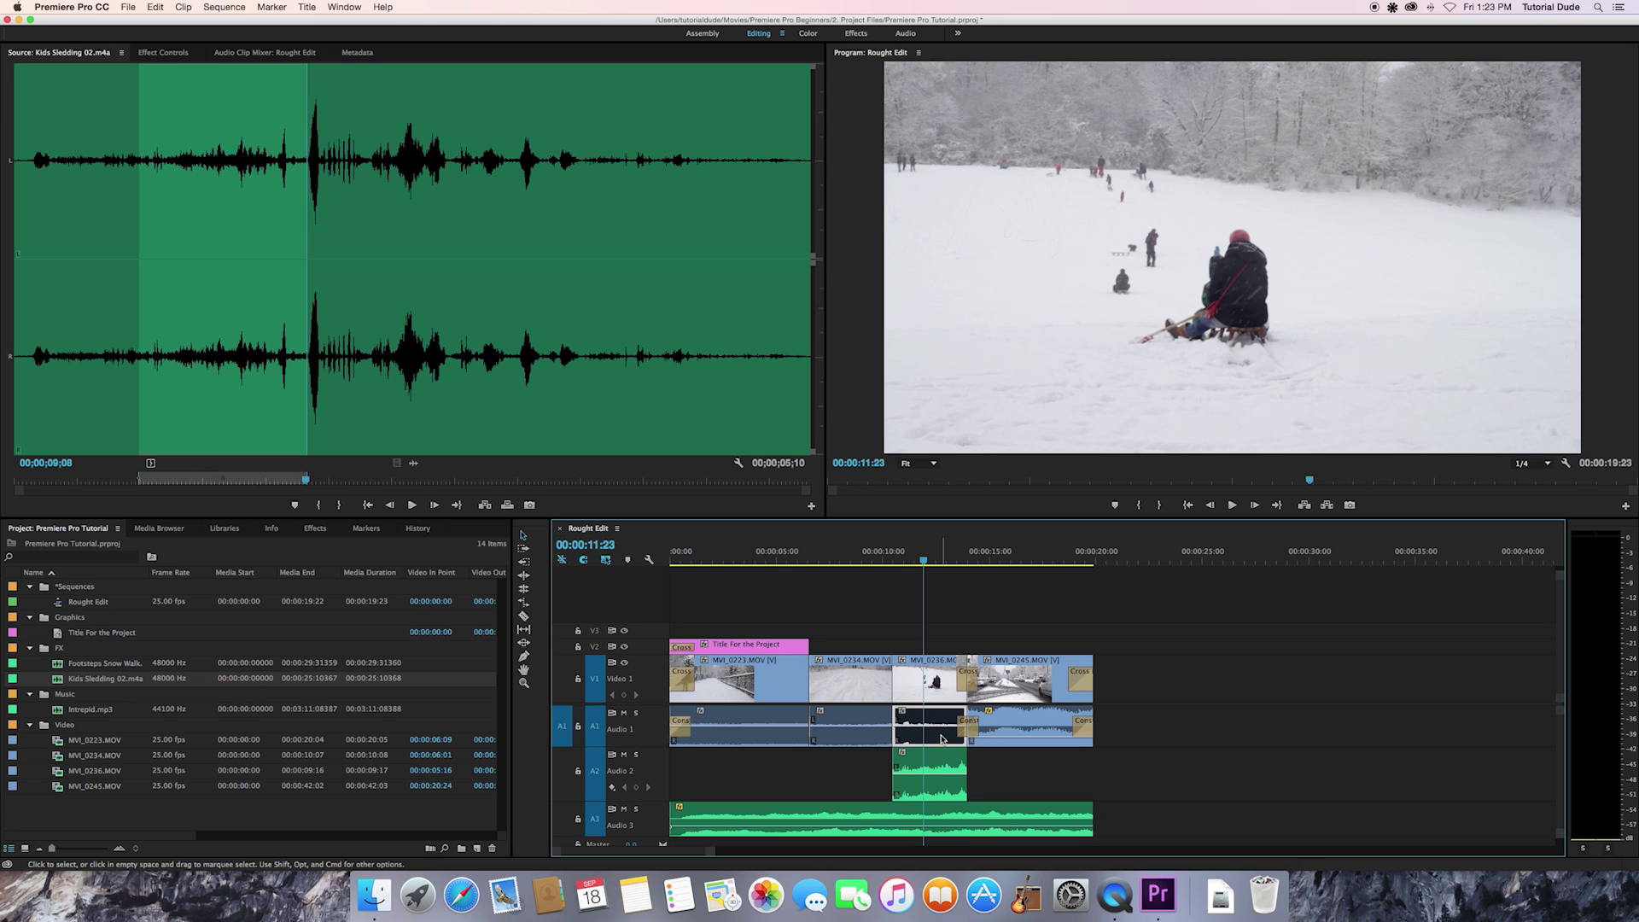
# Play from 00:00:09:18 through the sledding clip into the street clip to check the sound, and clear the selection
pyautogui.click(877, 553)
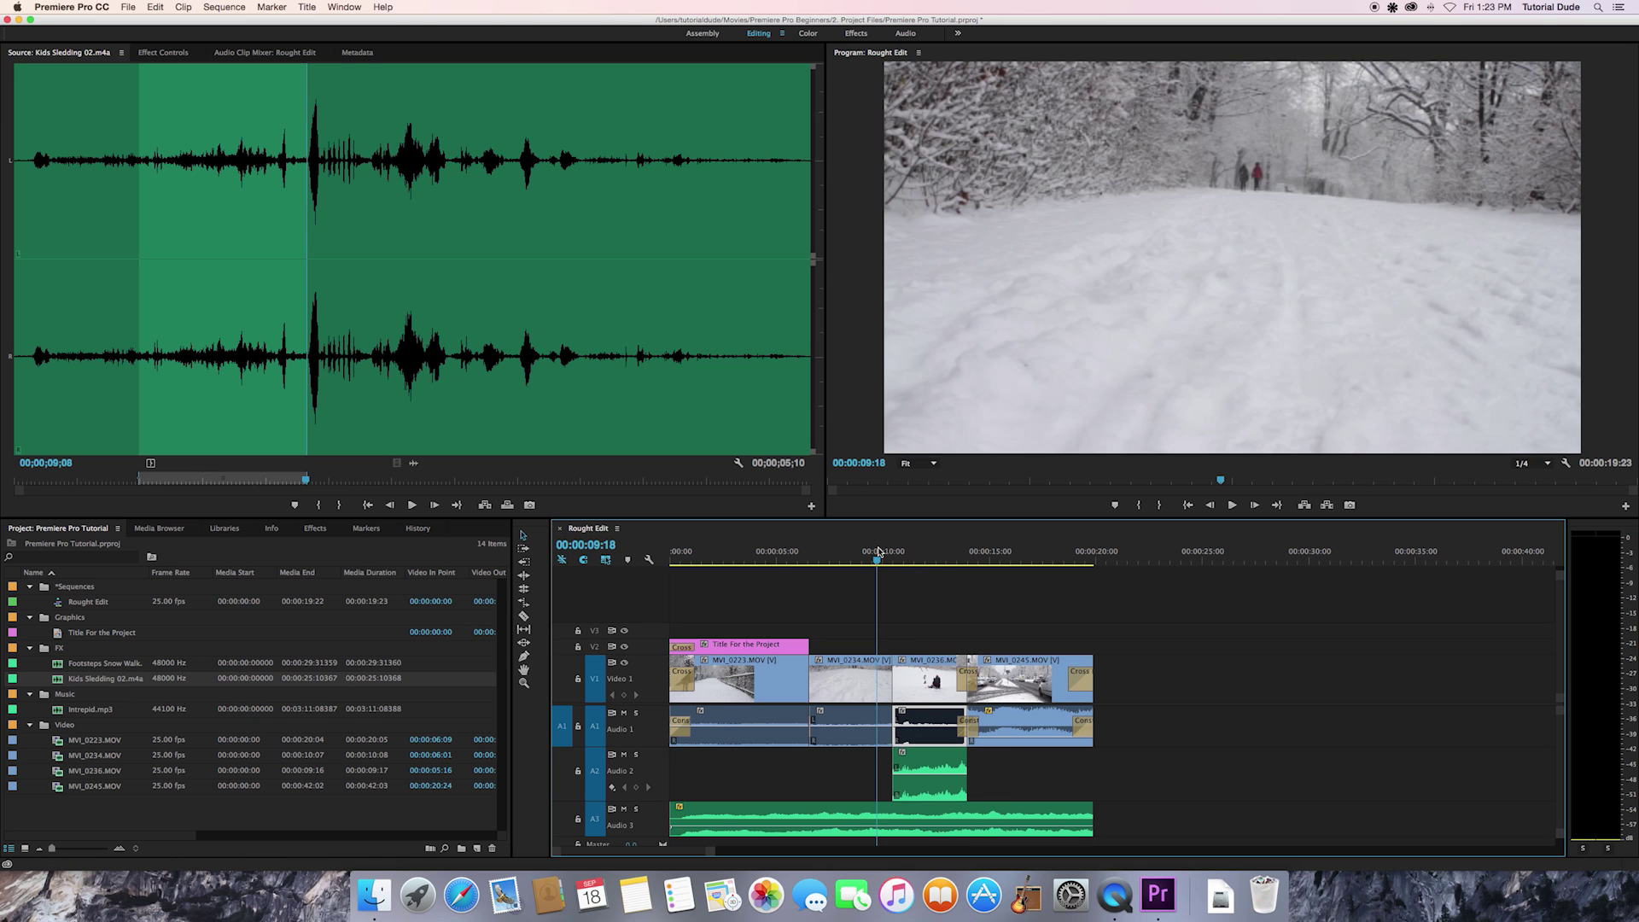
pyautogui.press('space')
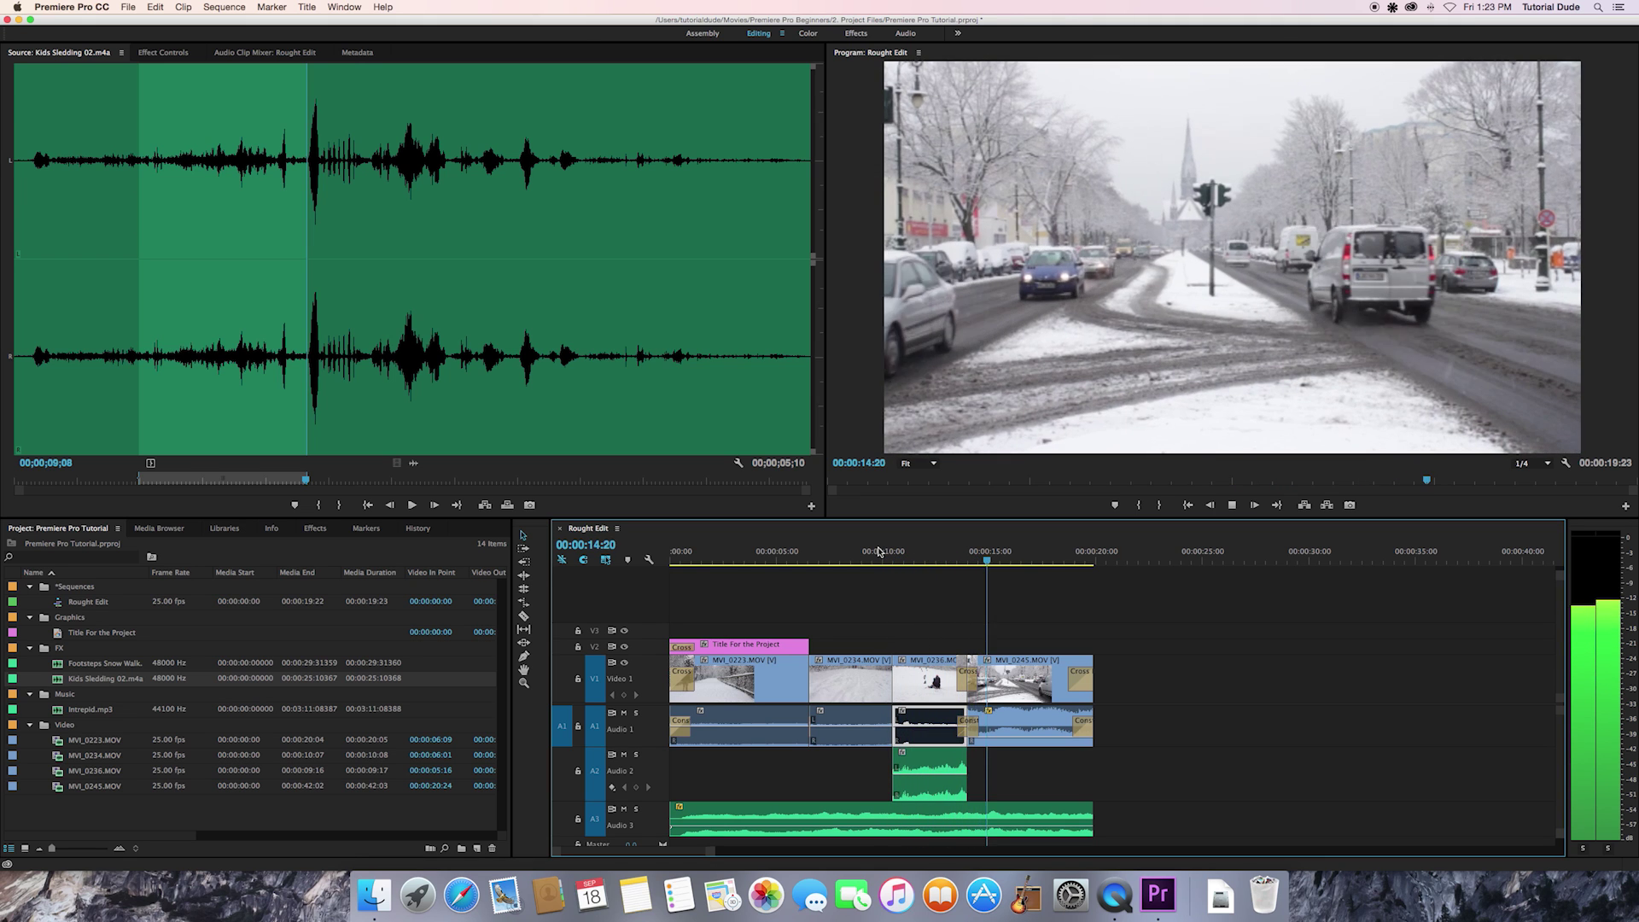
pyautogui.press('space')
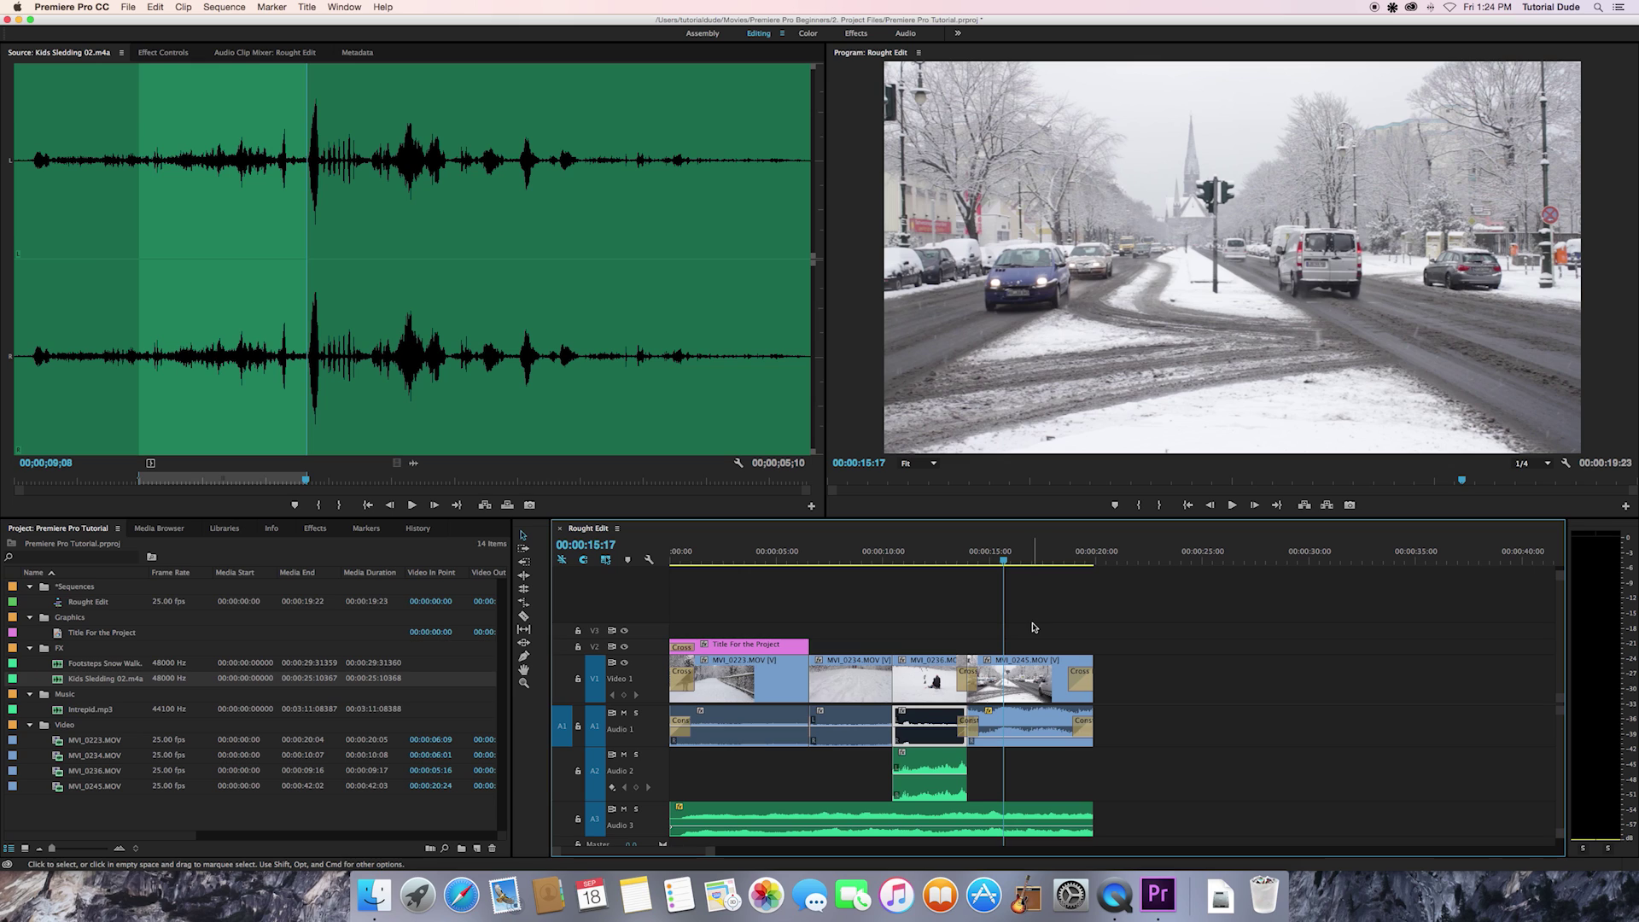
pyautogui.click(1039, 610)
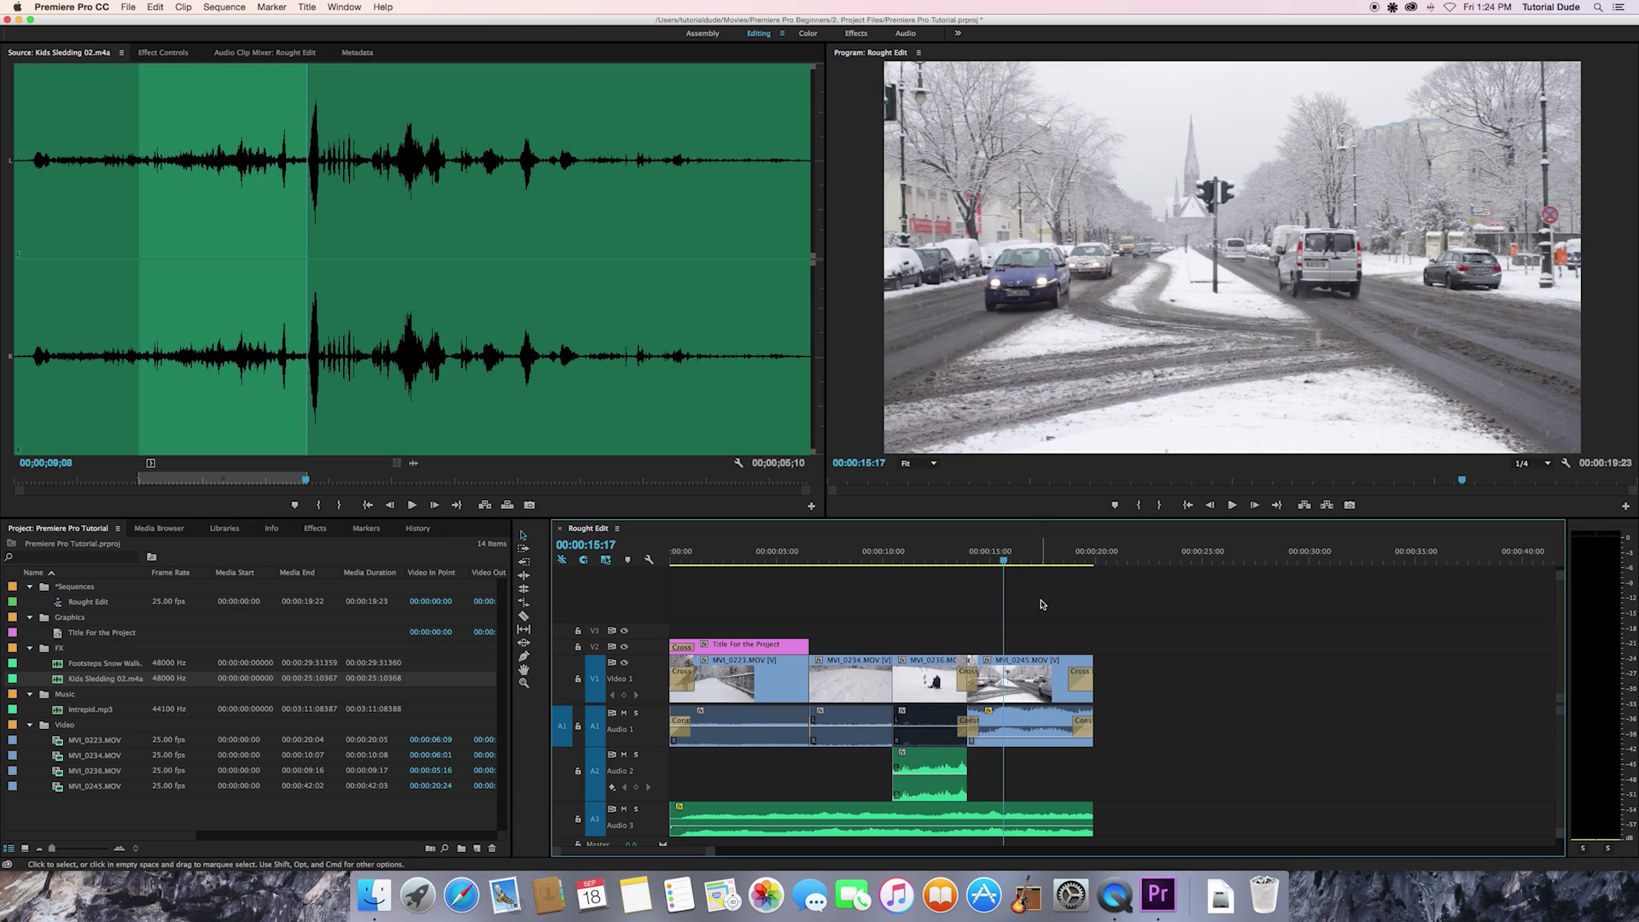
# Select the Rought Edit sequence in the project and open its media export settings
pyautogui.click(780, 589)
pyautogui.click(95, 608)
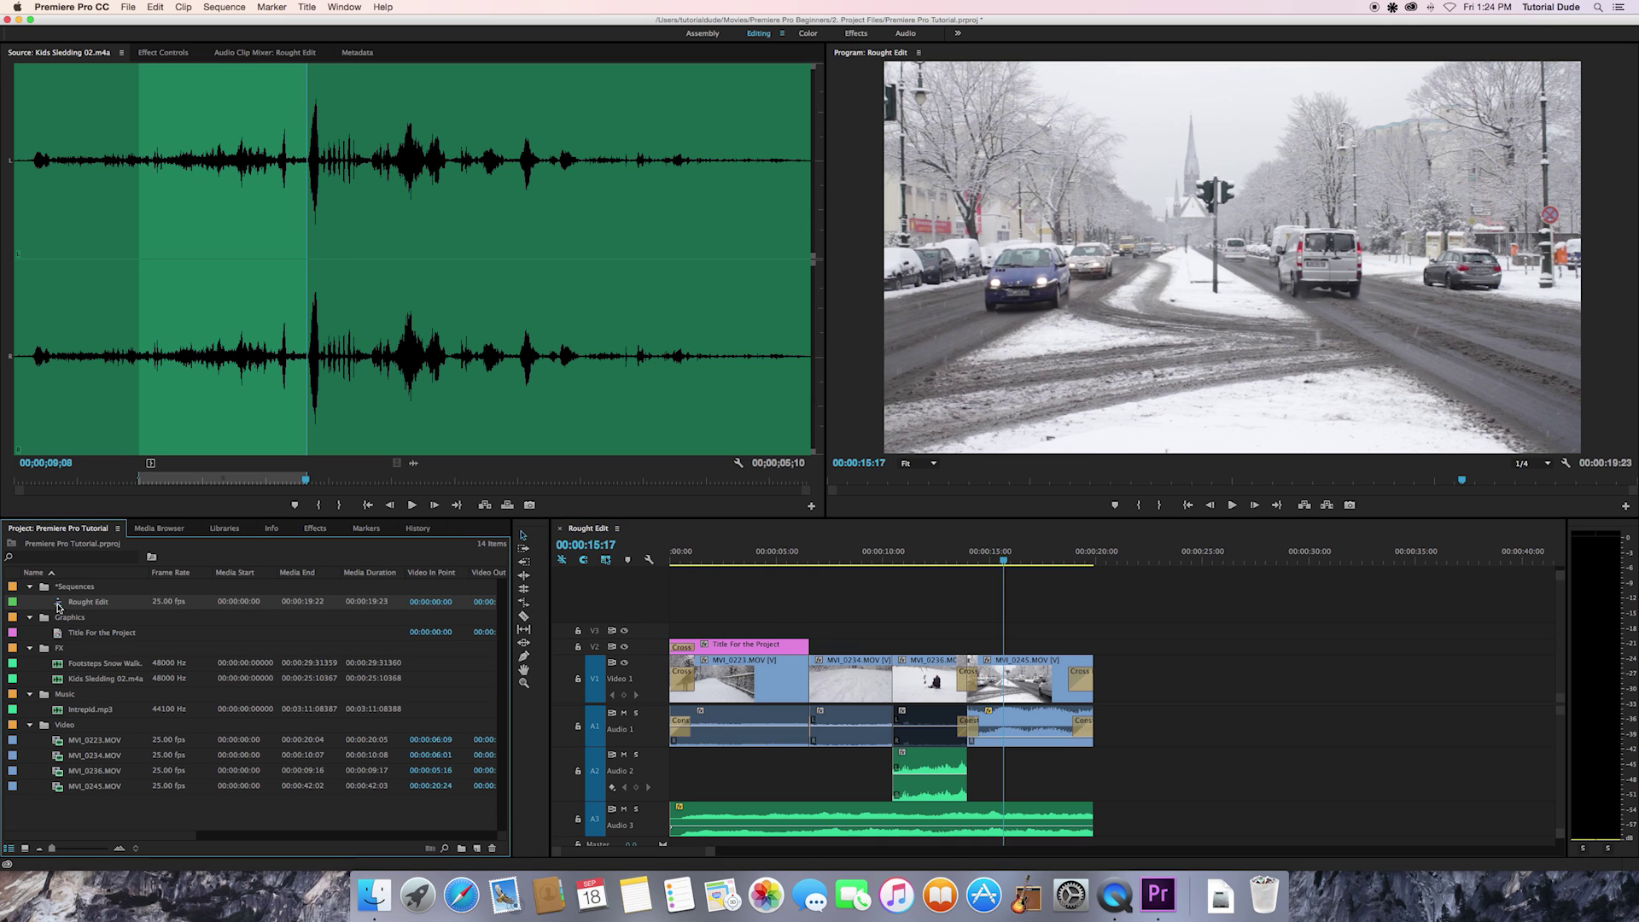
pyautogui.click(717, 589)
pyautogui.click(65, 608)
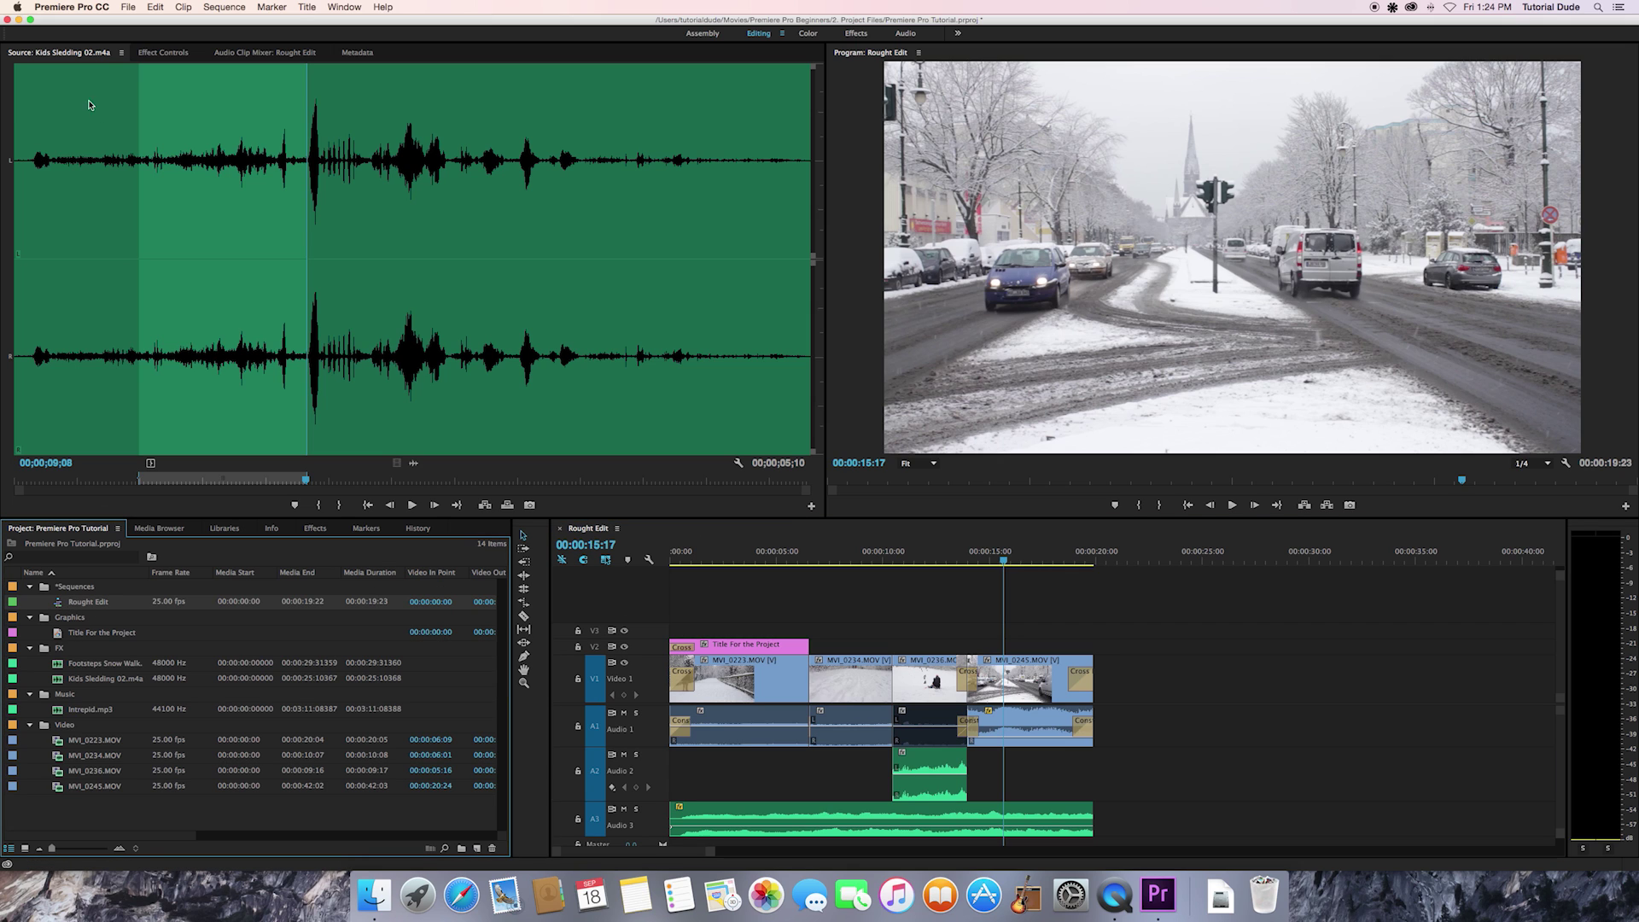
pyautogui.click(124, 7)
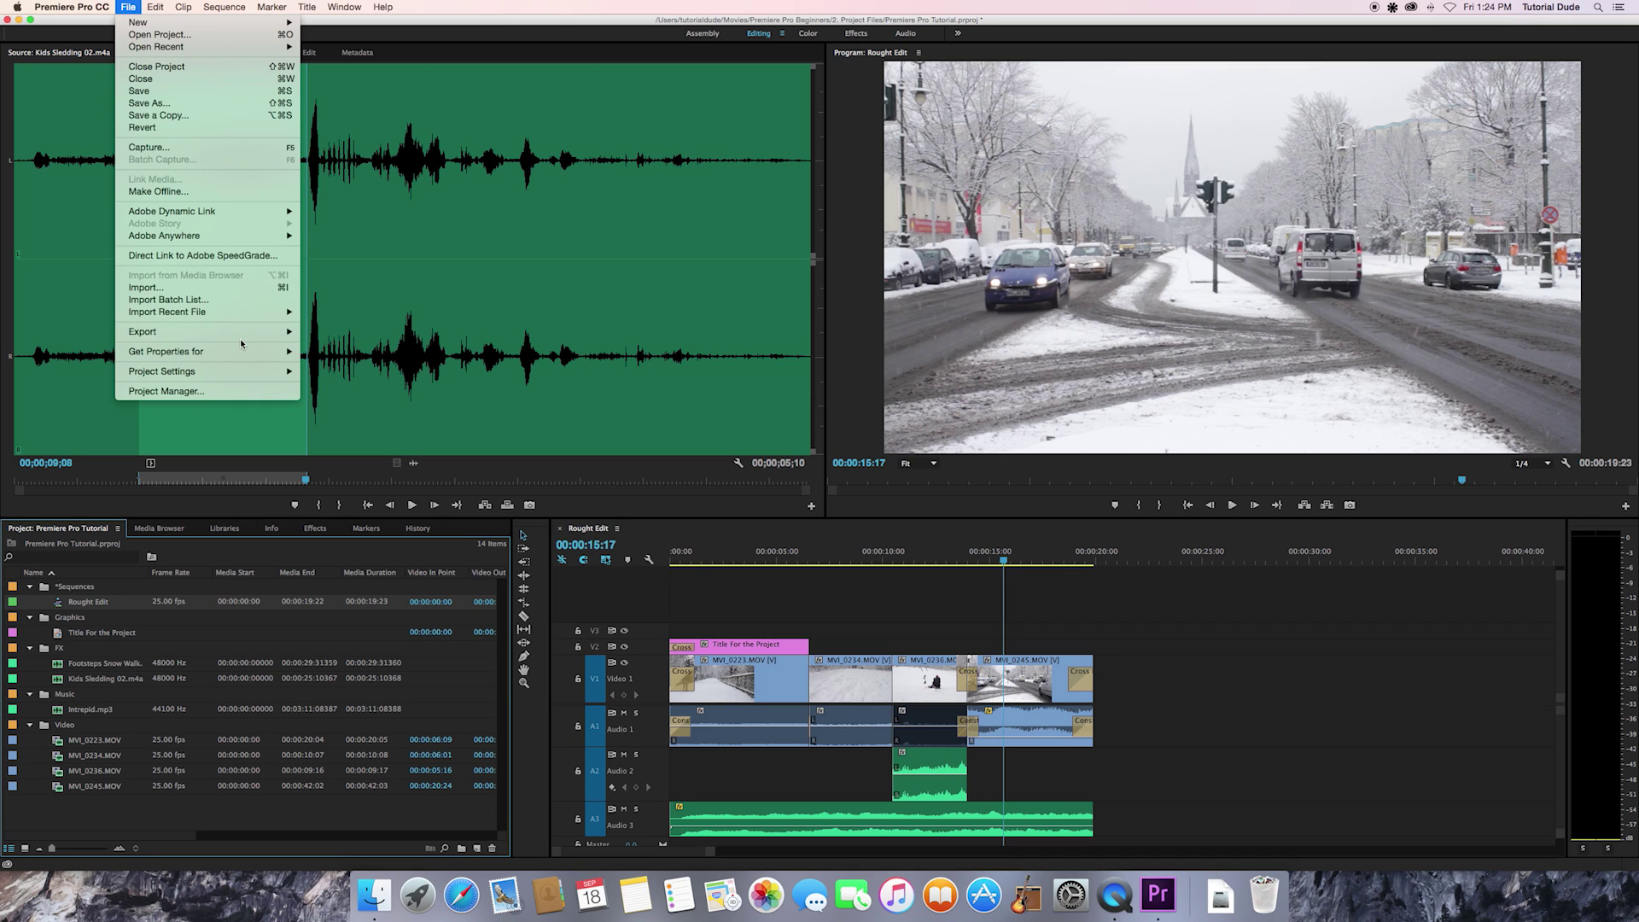
pyautogui.moveTo(243, 338)
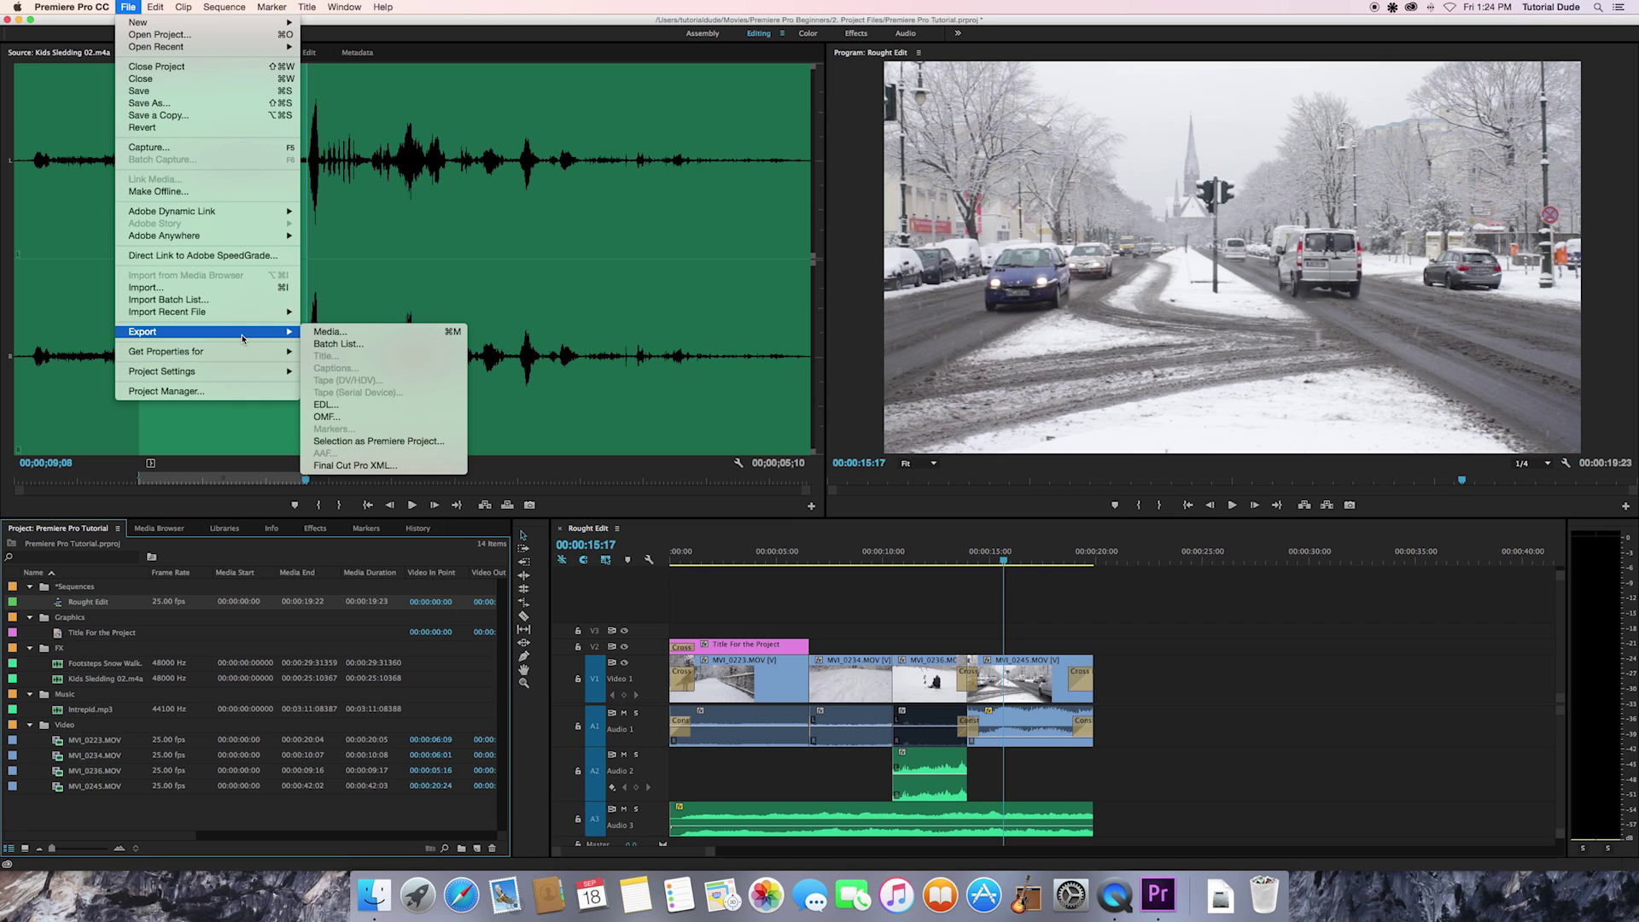
pyautogui.click(346, 333)
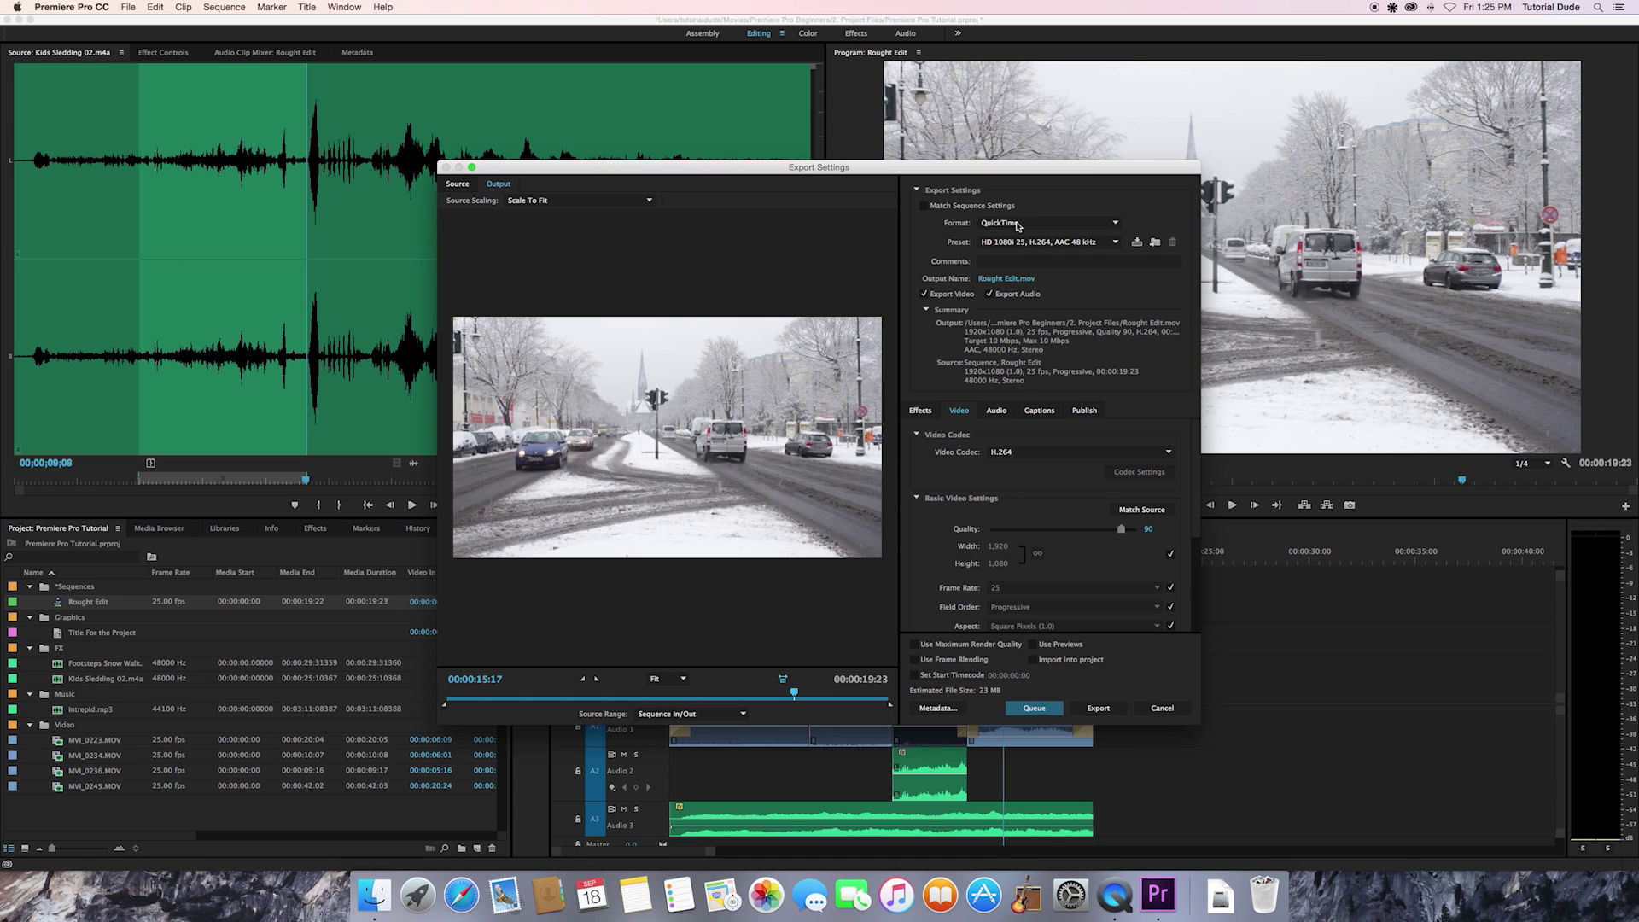
# Set the export format to H.264 and choose the YouTube 1080p HD preset
pyautogui.click(1041, 225)
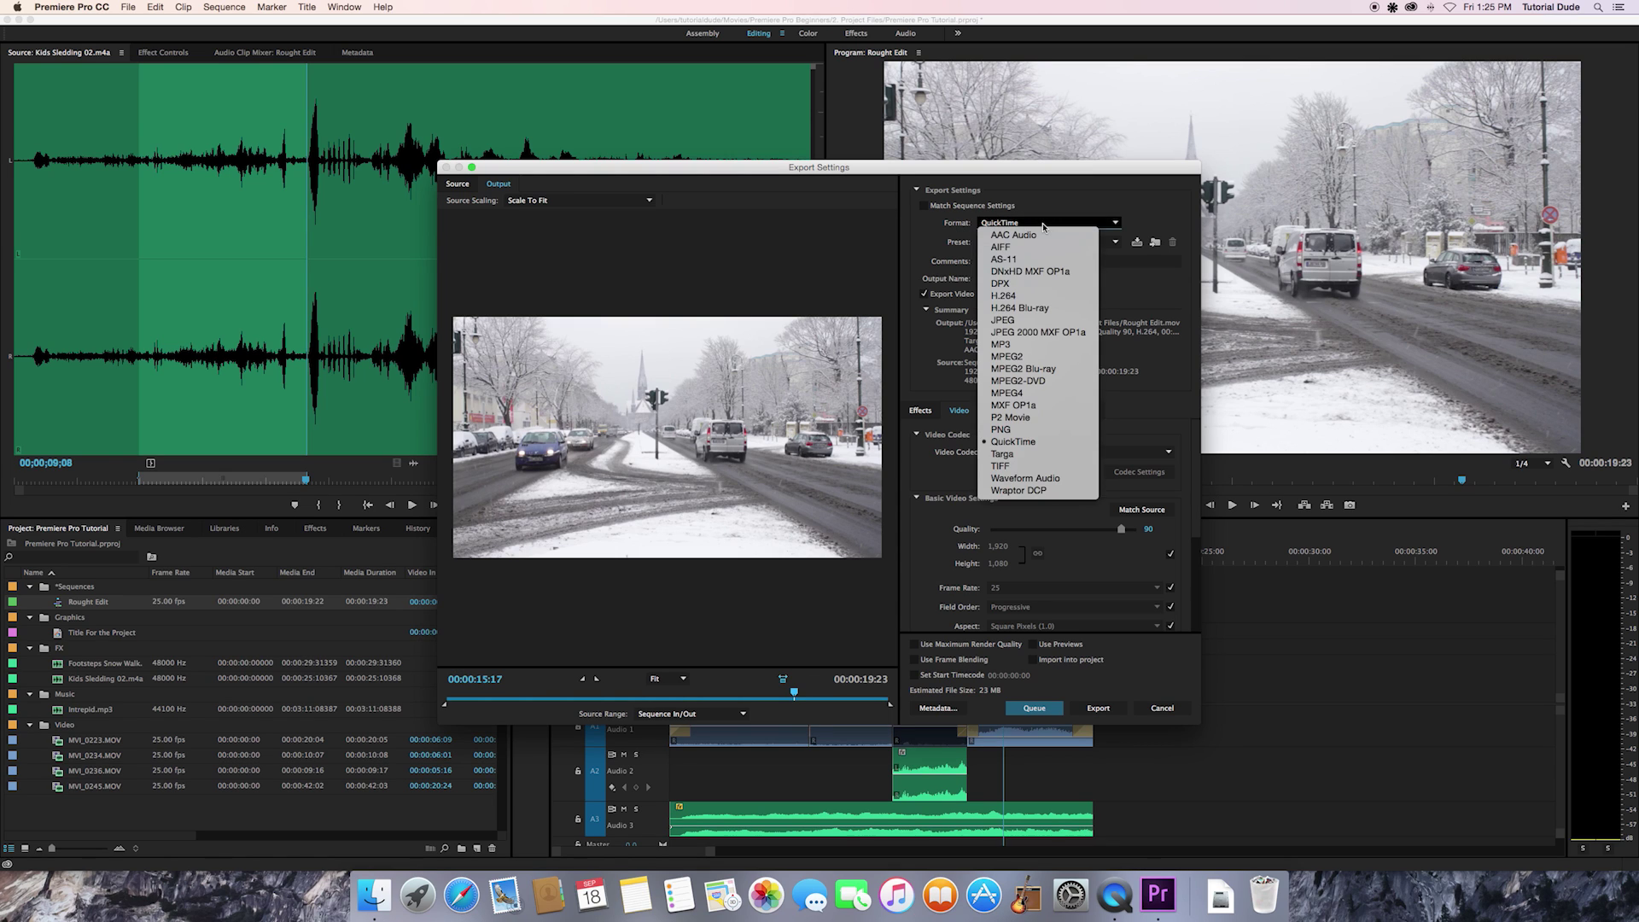
pyautogui.click(1031, 296)
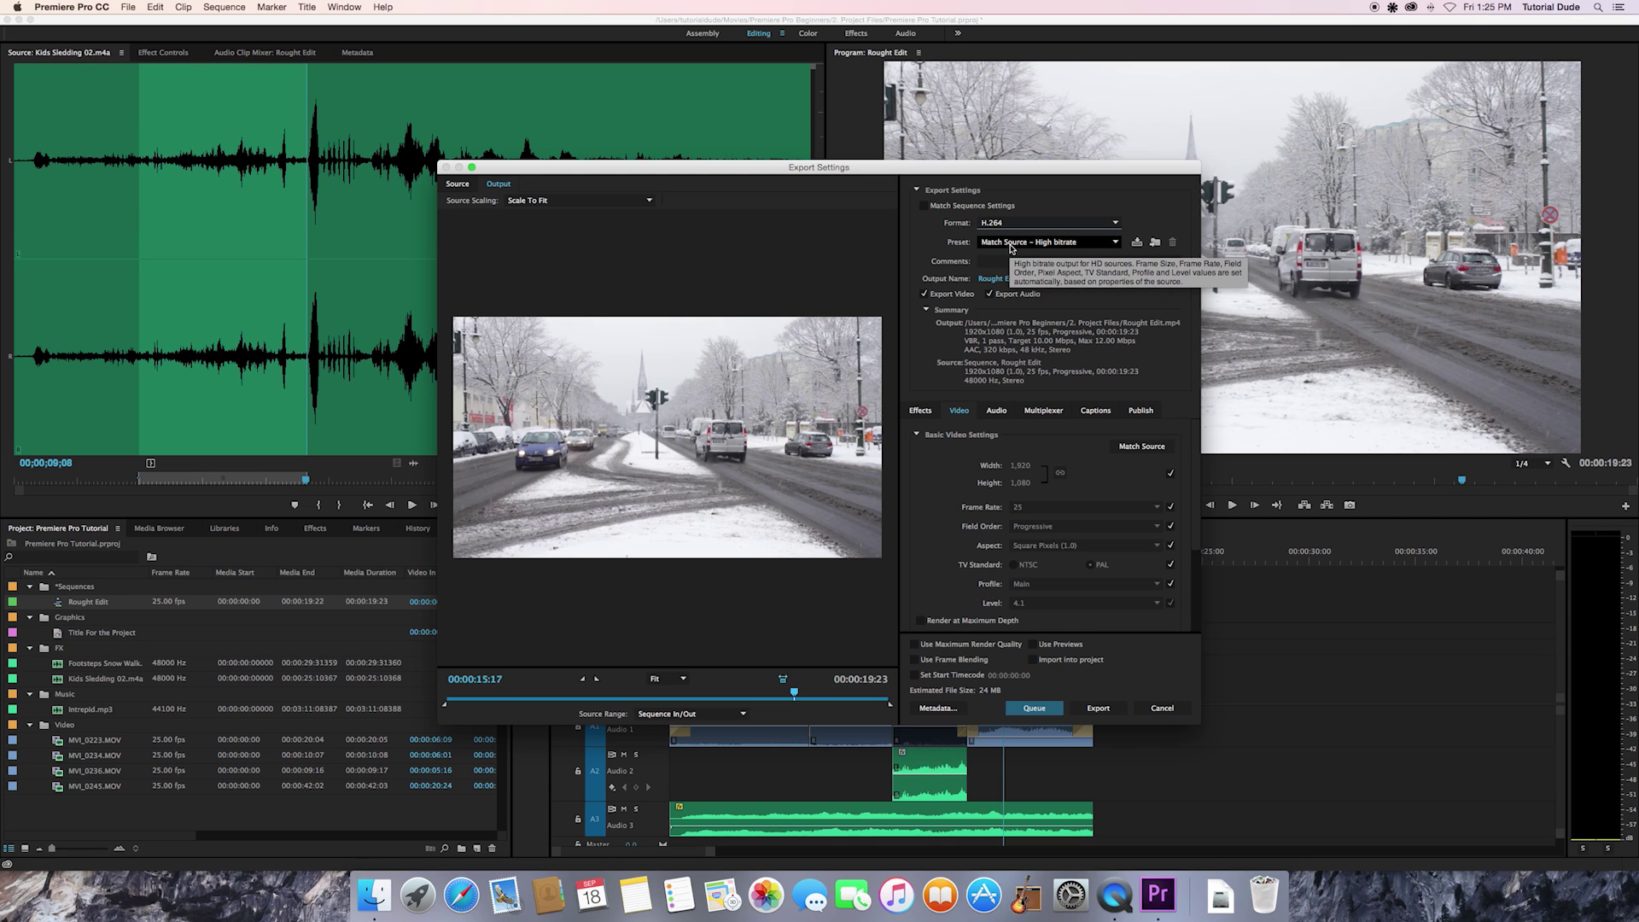
pyautogui.click(1011, 245)
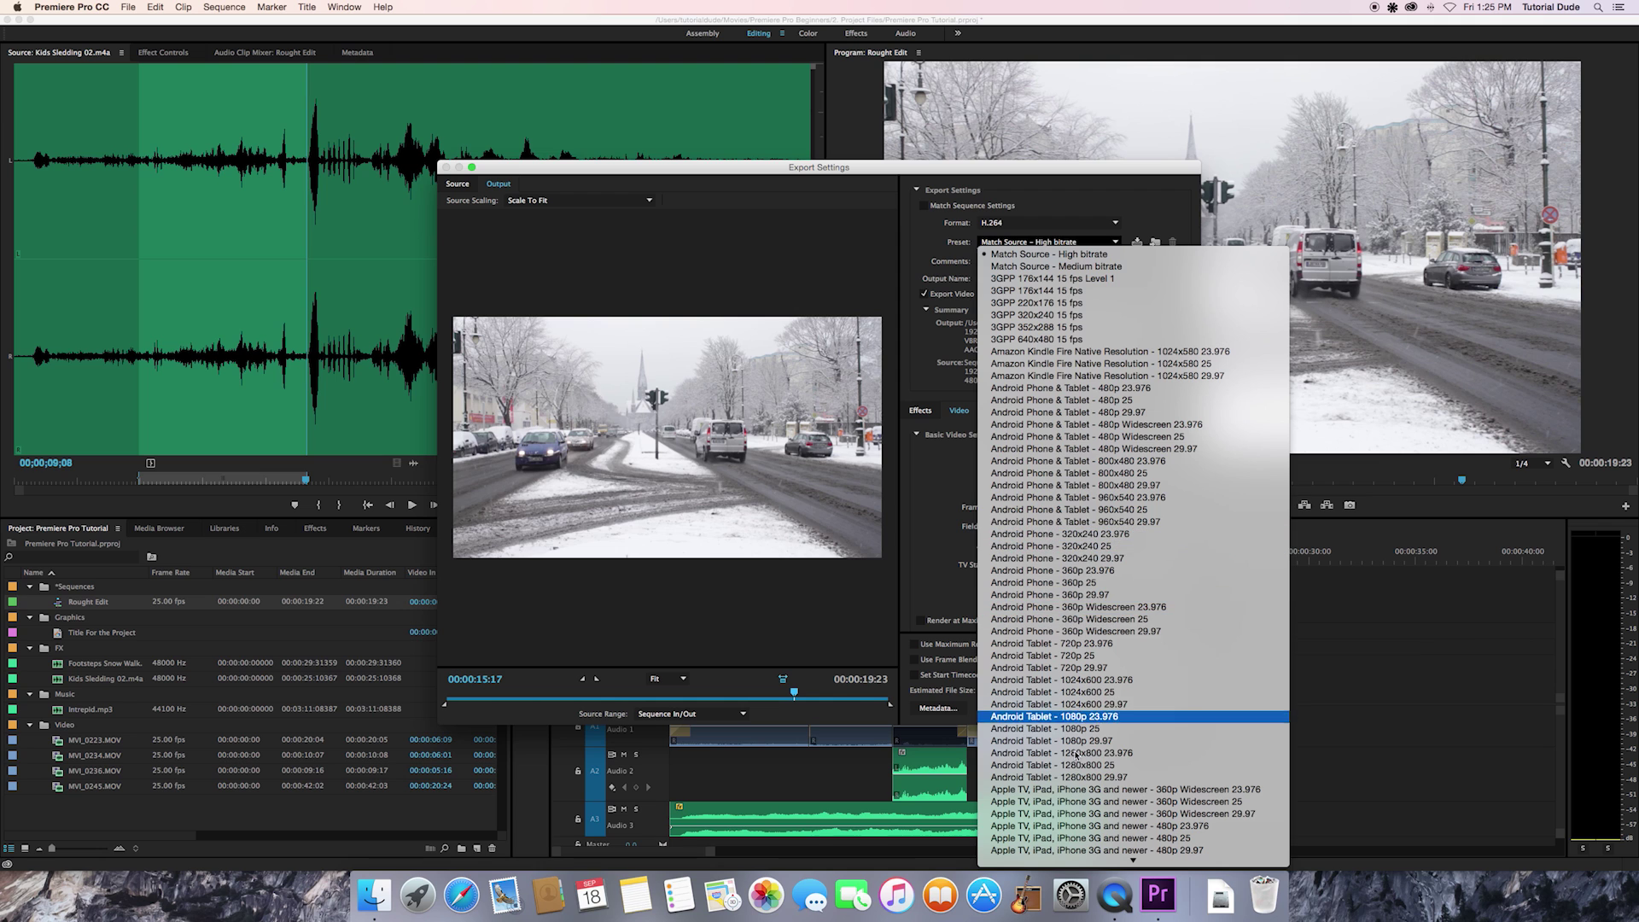
pyautogui.scroll(-3, 1075, 758)
pyautogui.scroll(-2, 1075, 758)
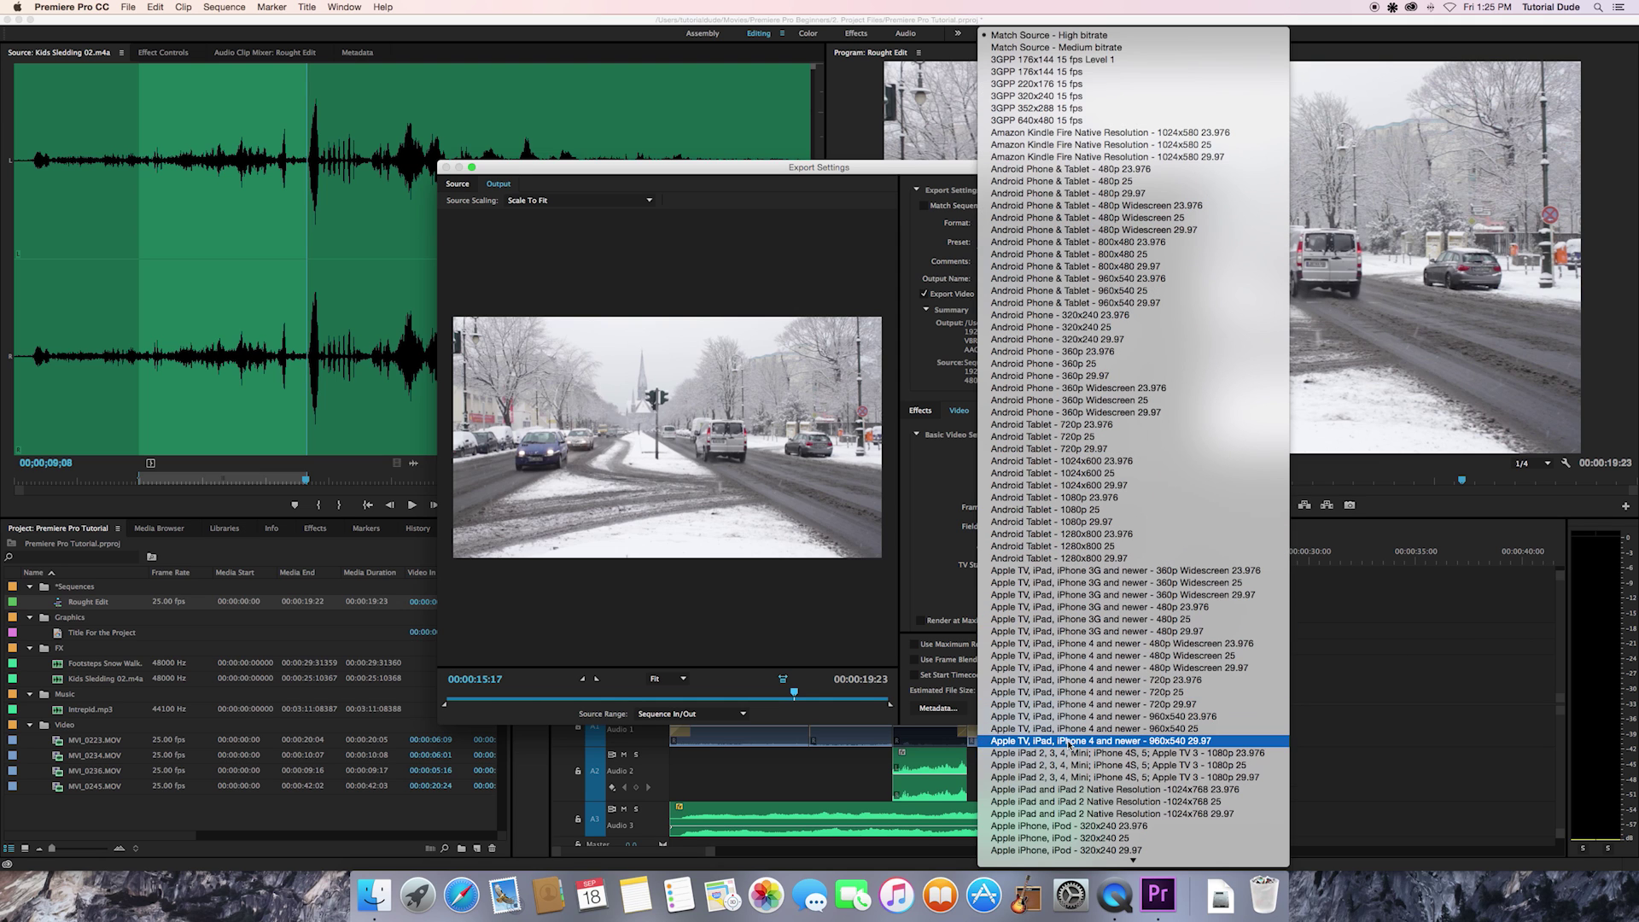
pyautogui.scroll(-5, 1079, 626)
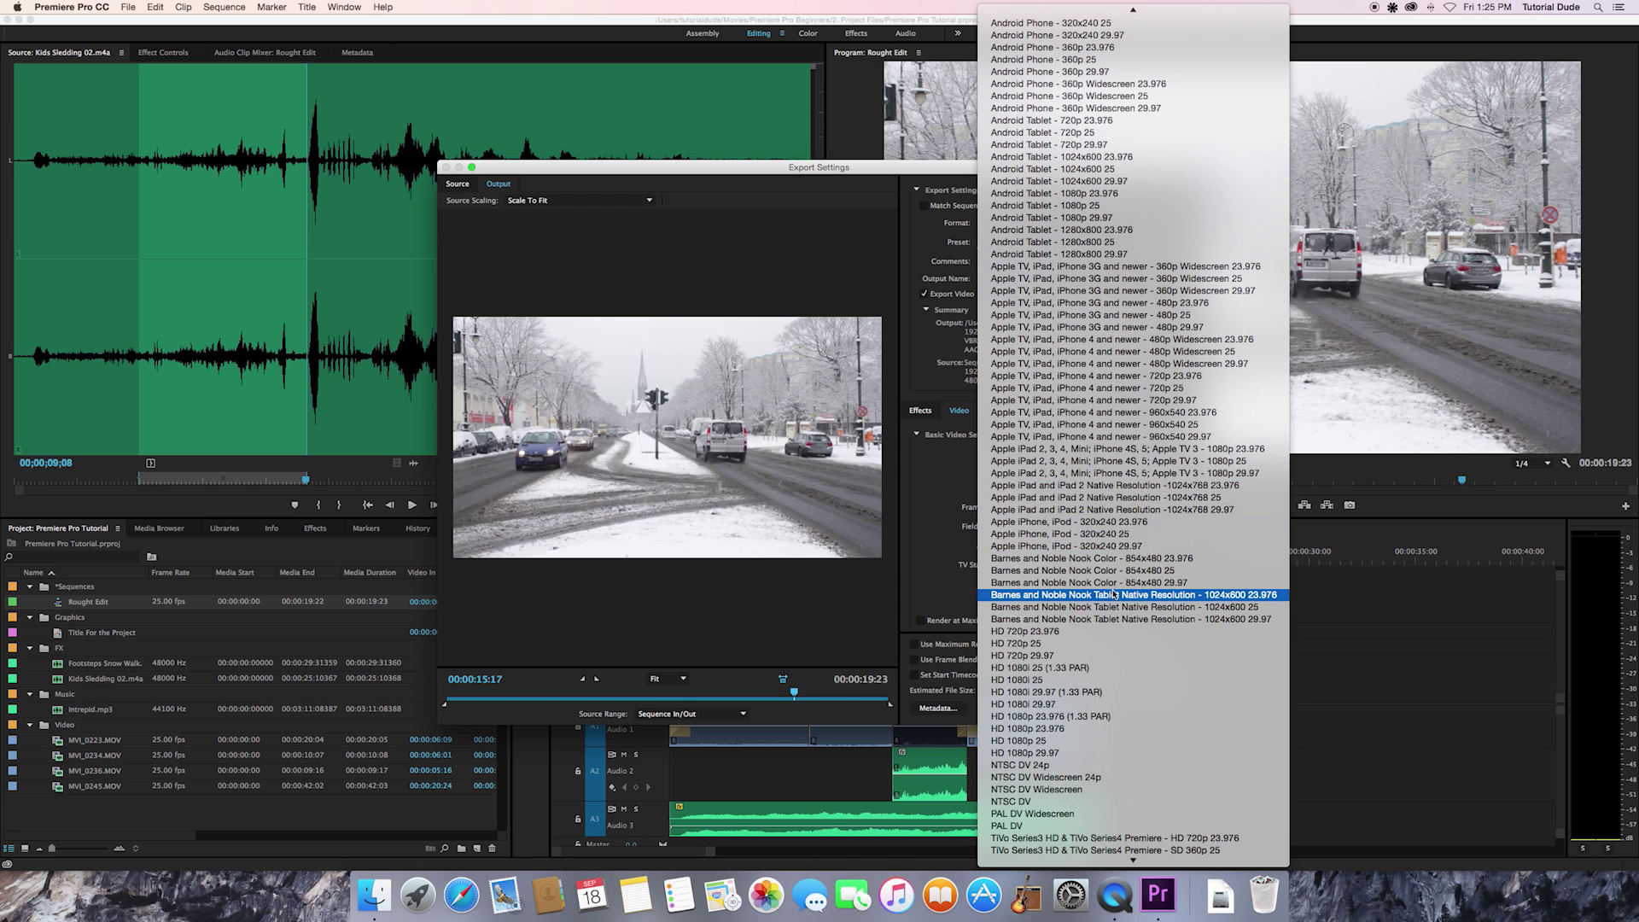
pyautogui.scroll(-4, 1115, 594)
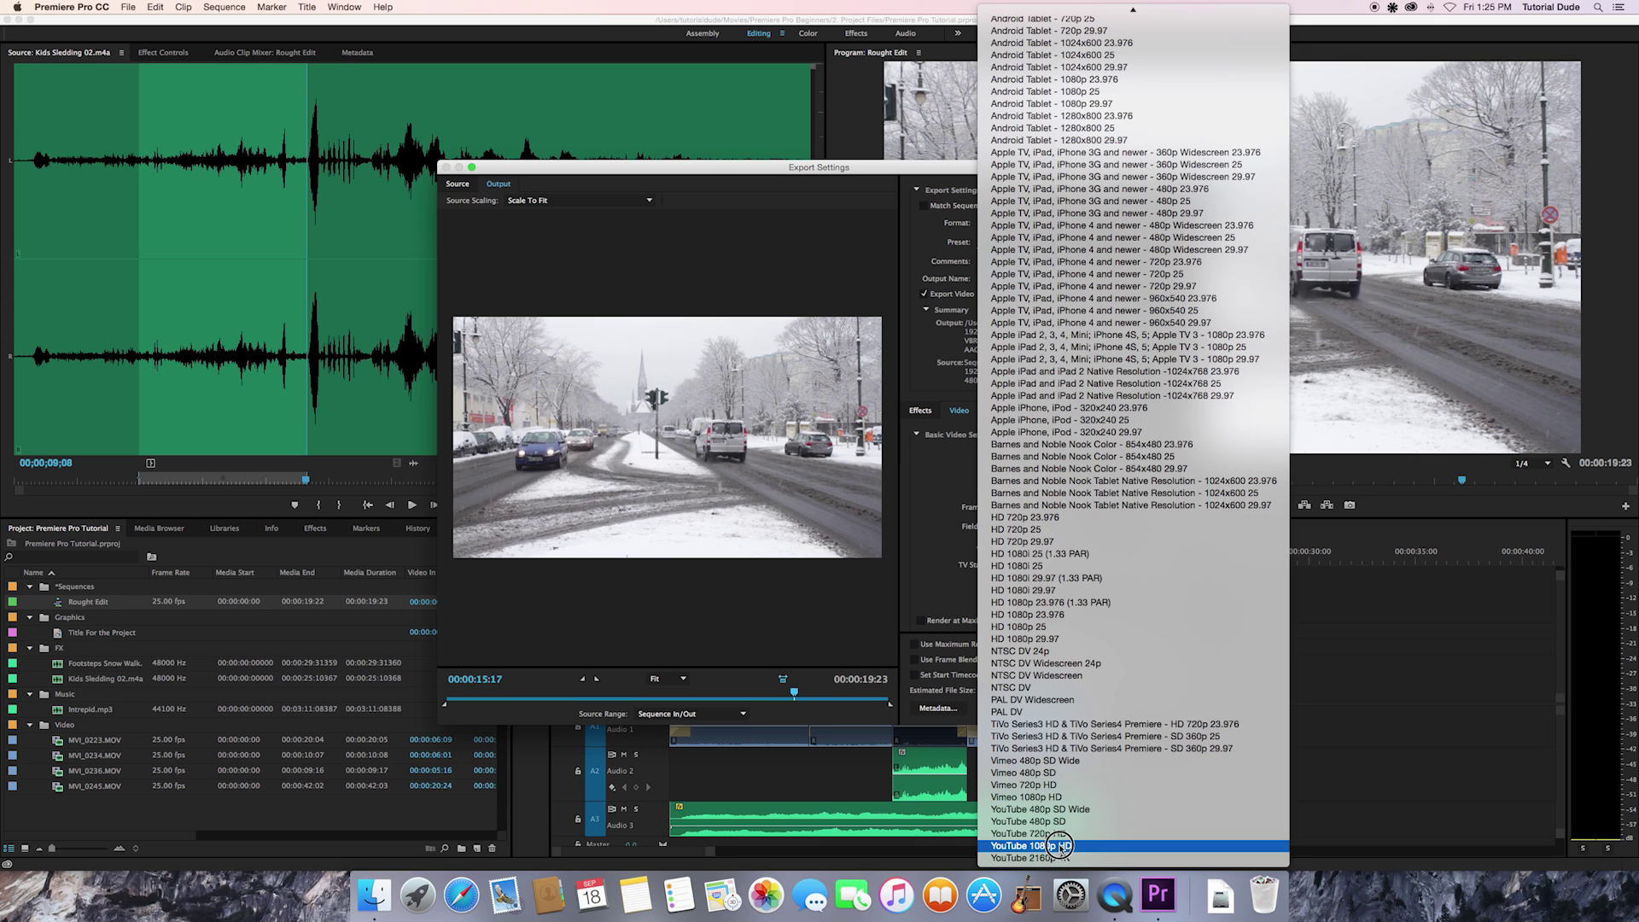
pyautogui.click(1061, 846)
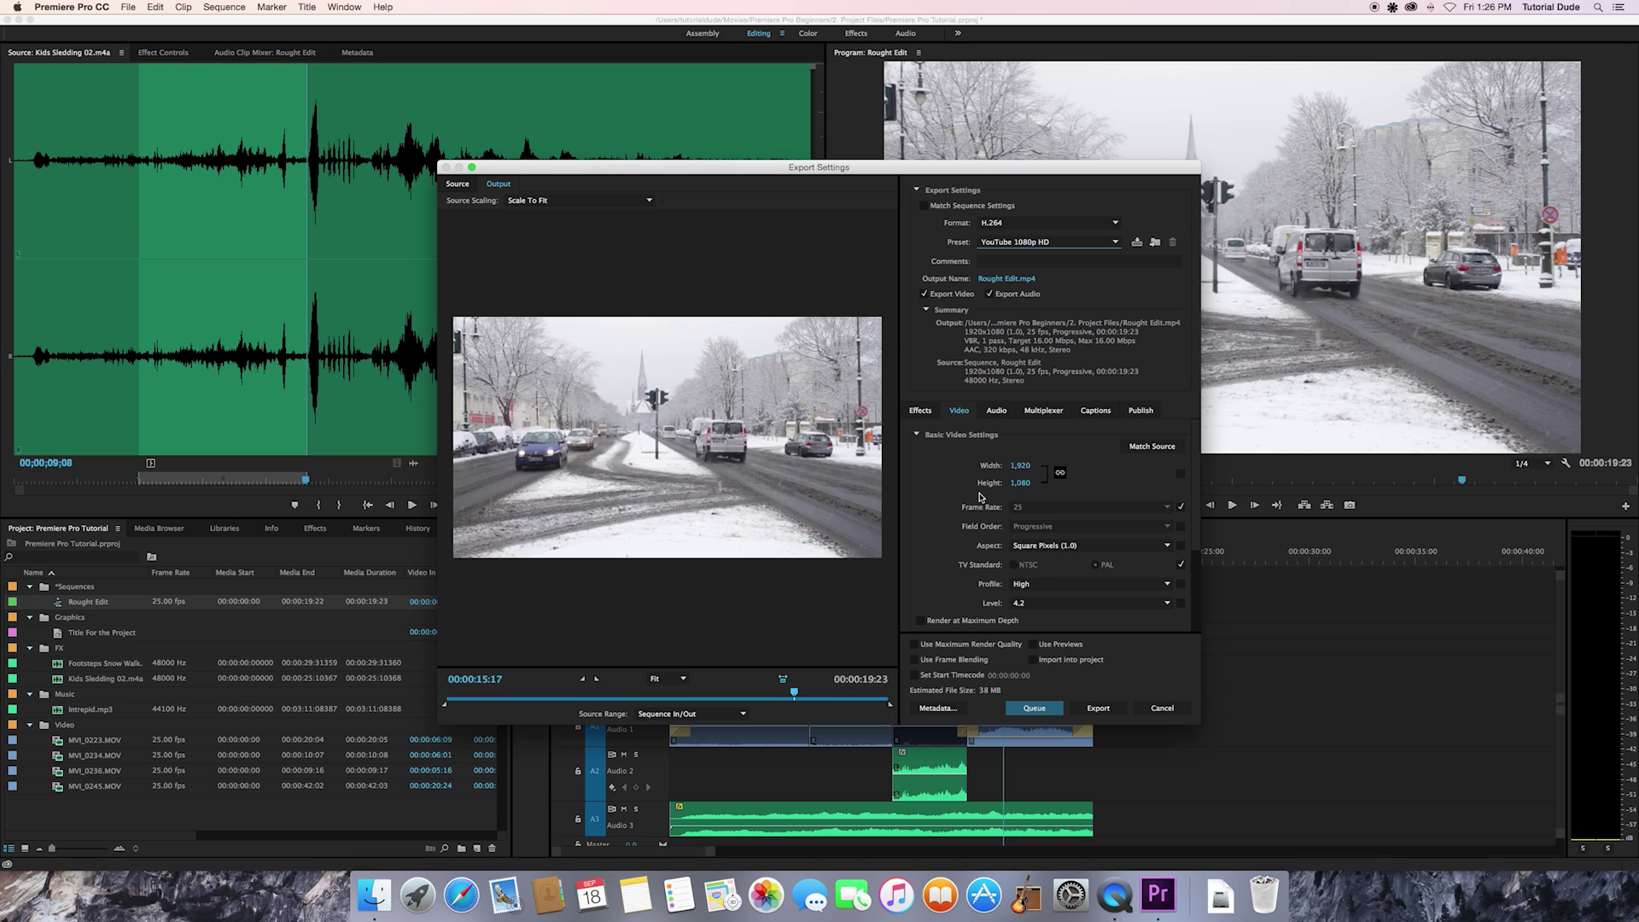
# Review the export's video settings down to the target and maximum bitrate, and its audio format and bitrate
pyautogui.moveTo(1195, 478); pyautogui.dragTo(1196, 504)
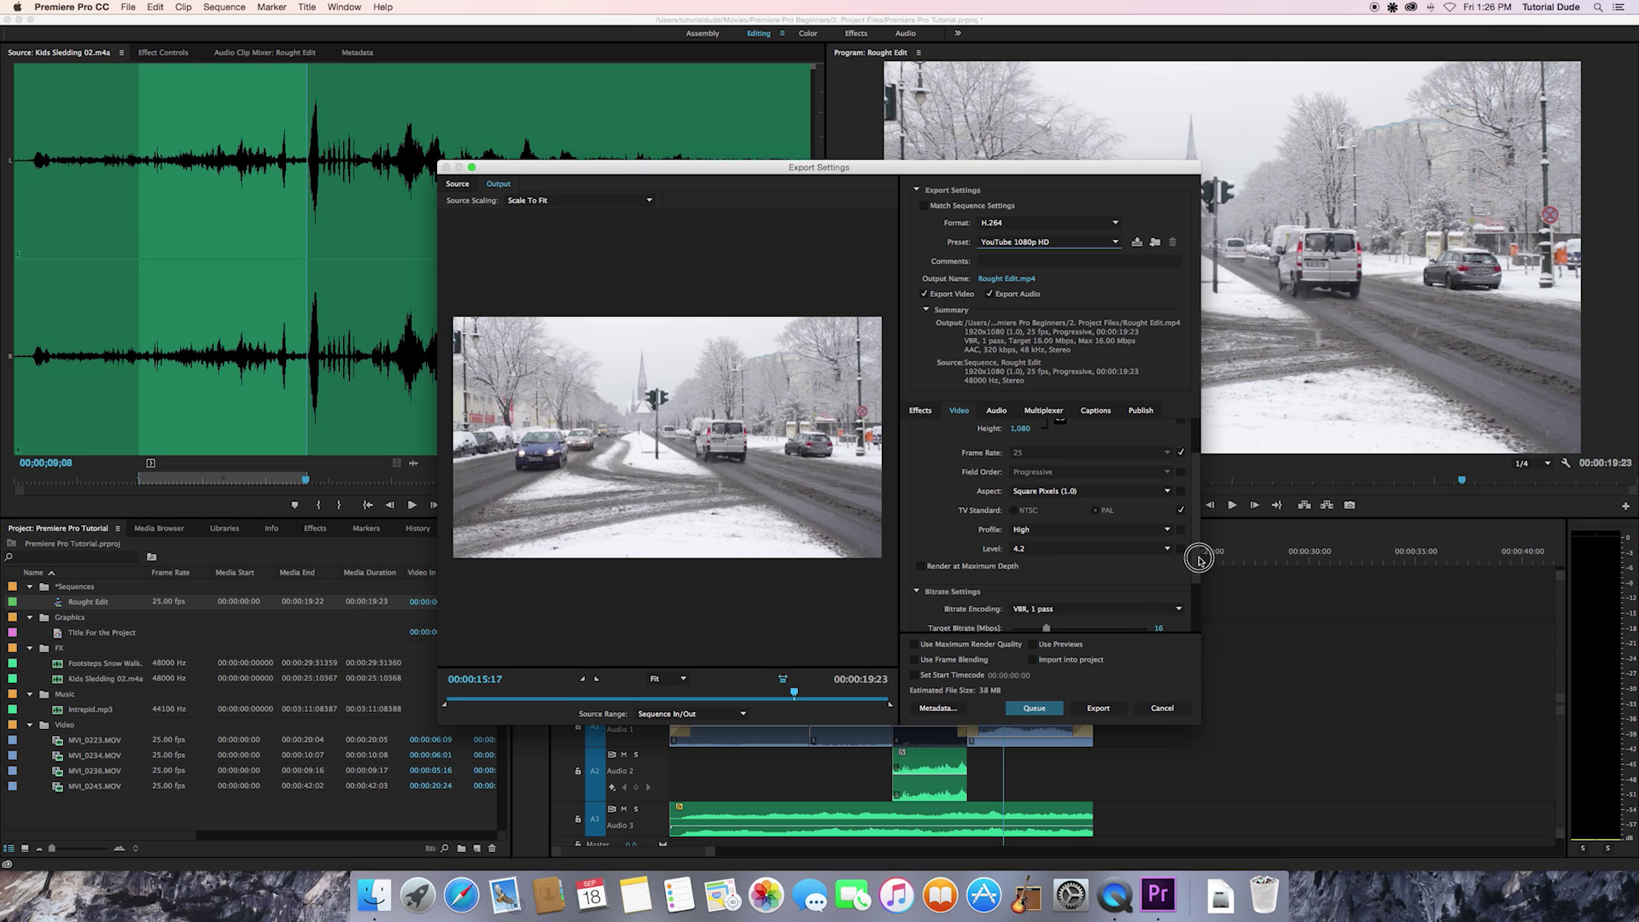
pyautogui.scroll(-3, 1194, 555)
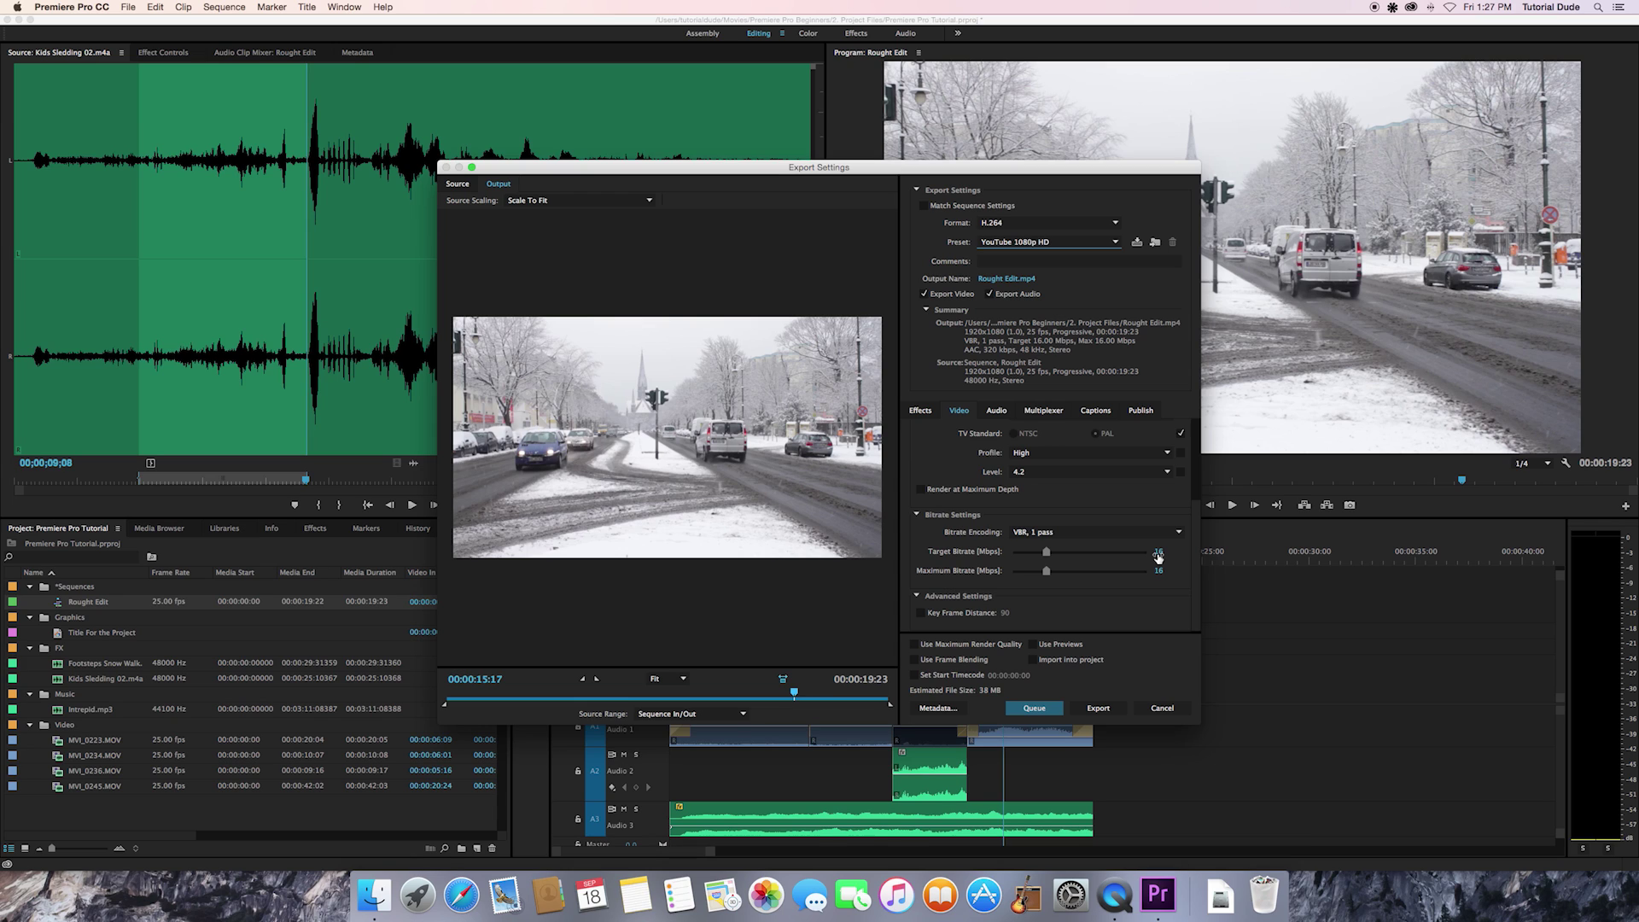
pyautogui.click(993, 412)
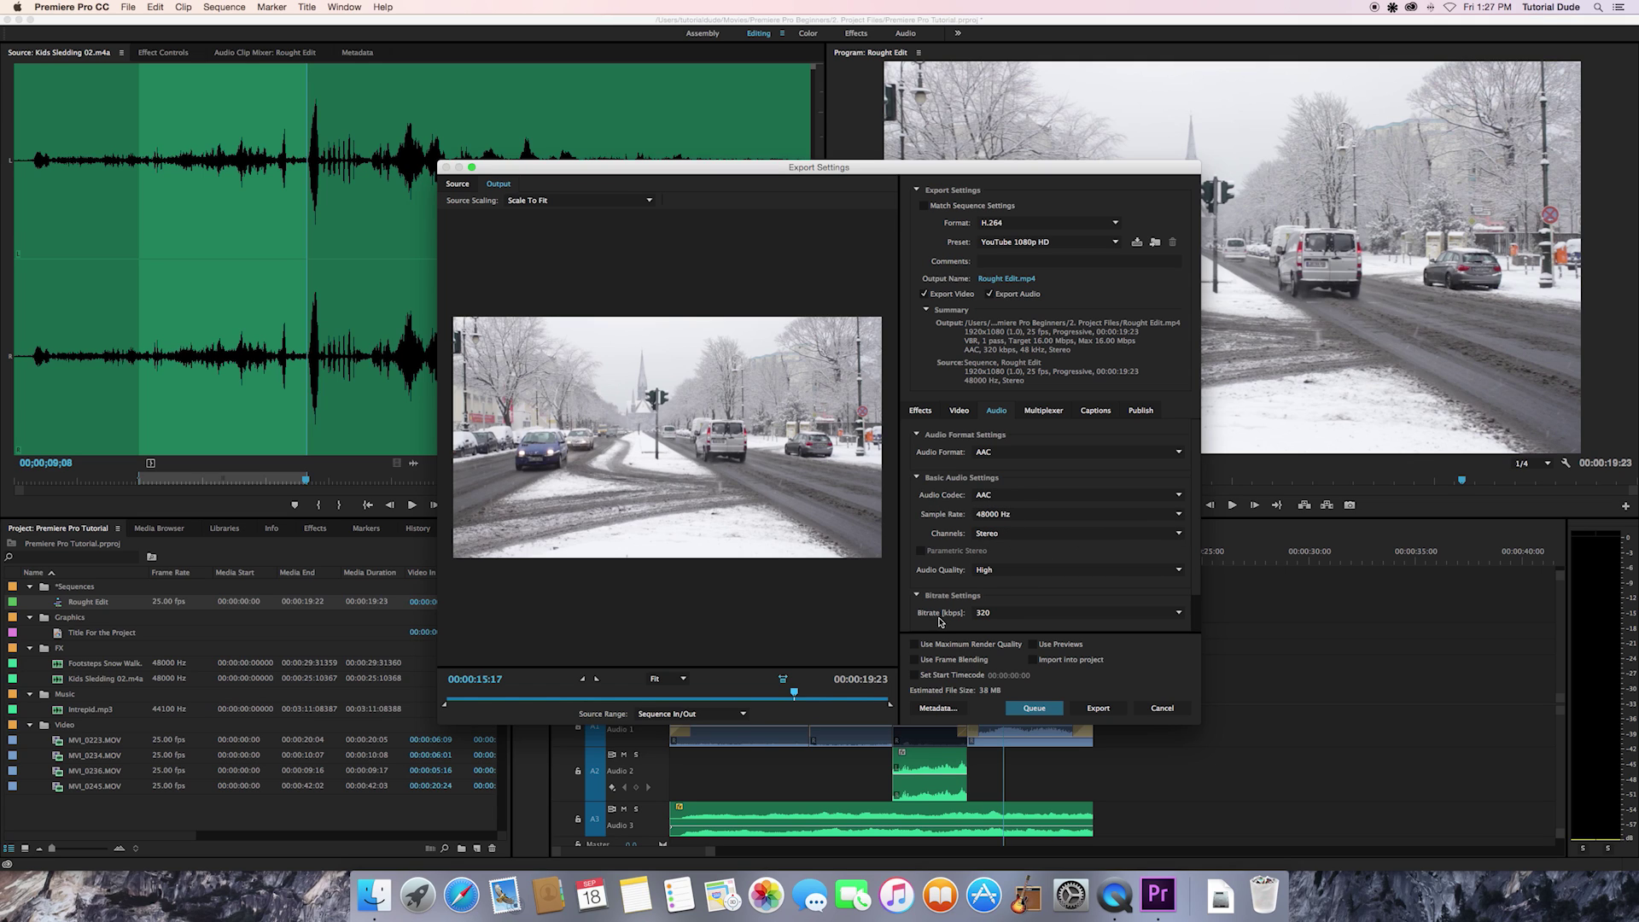
pyautogui.click(959, 411)
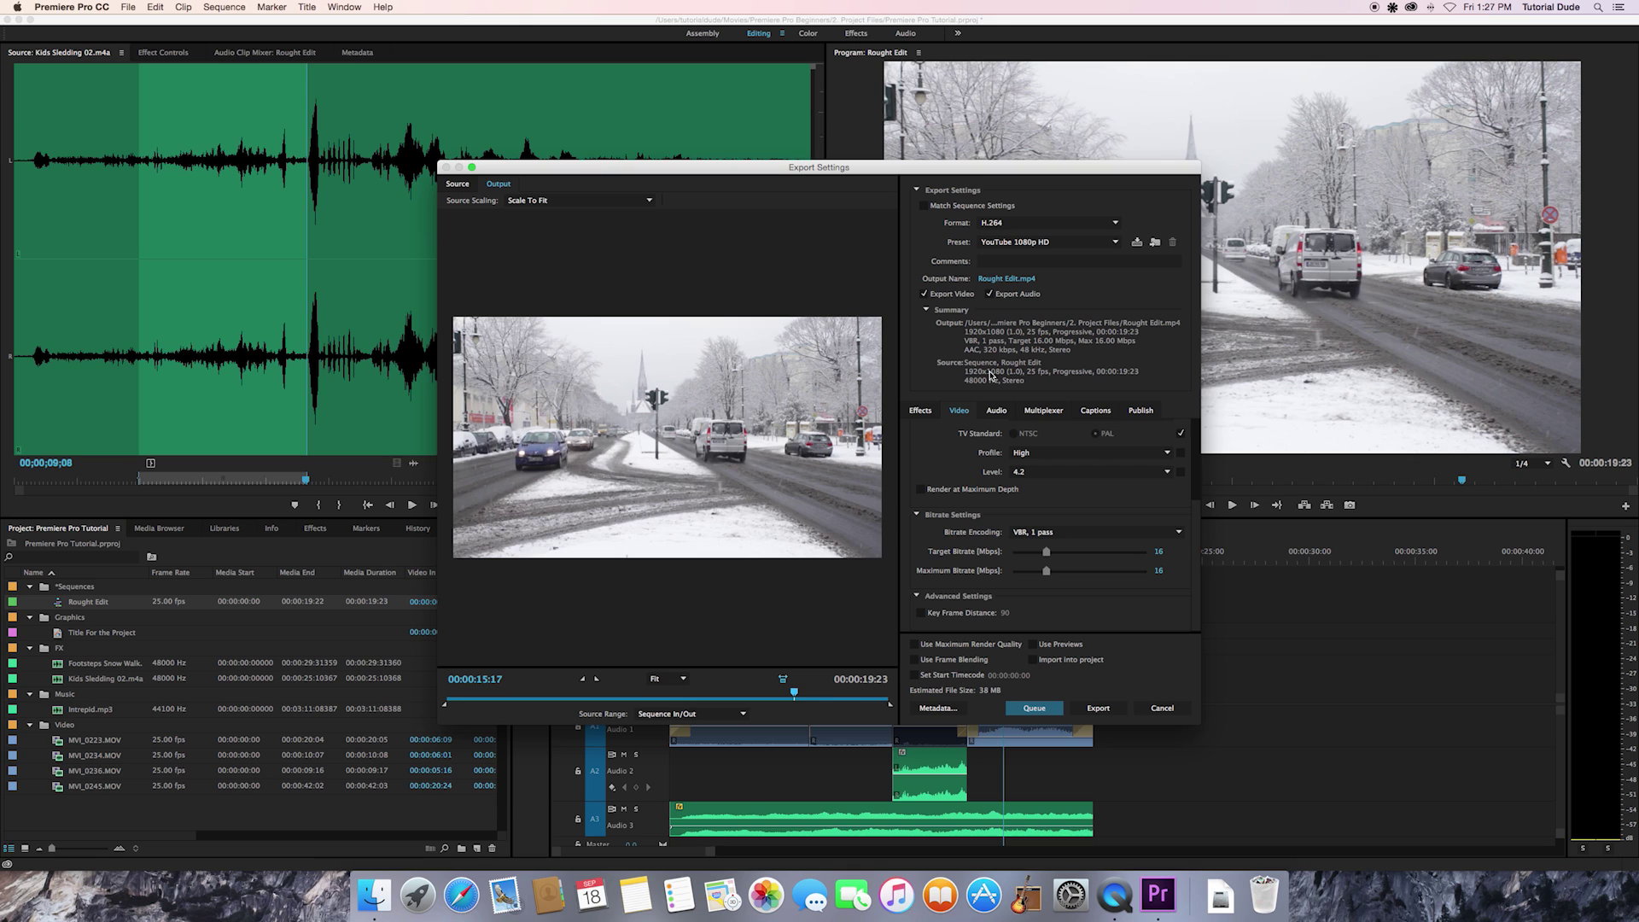
# Open the export's output file settings and set the save location to the 4. Exports folder
pyautogui.click(1008, 279)
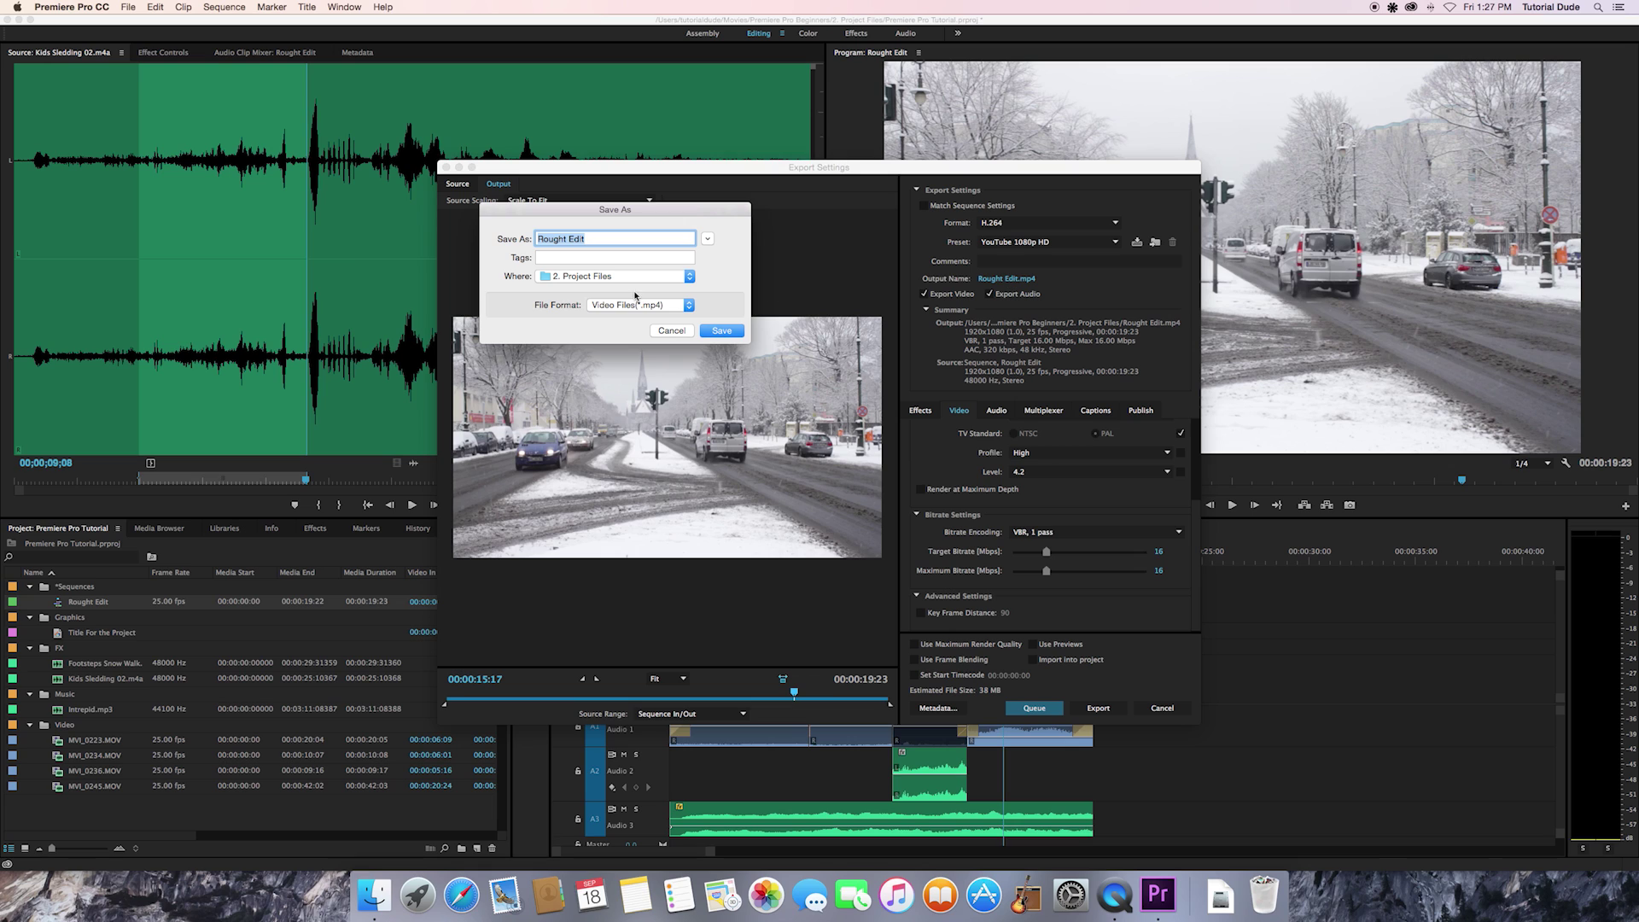
pyautogui.click(656, 278)
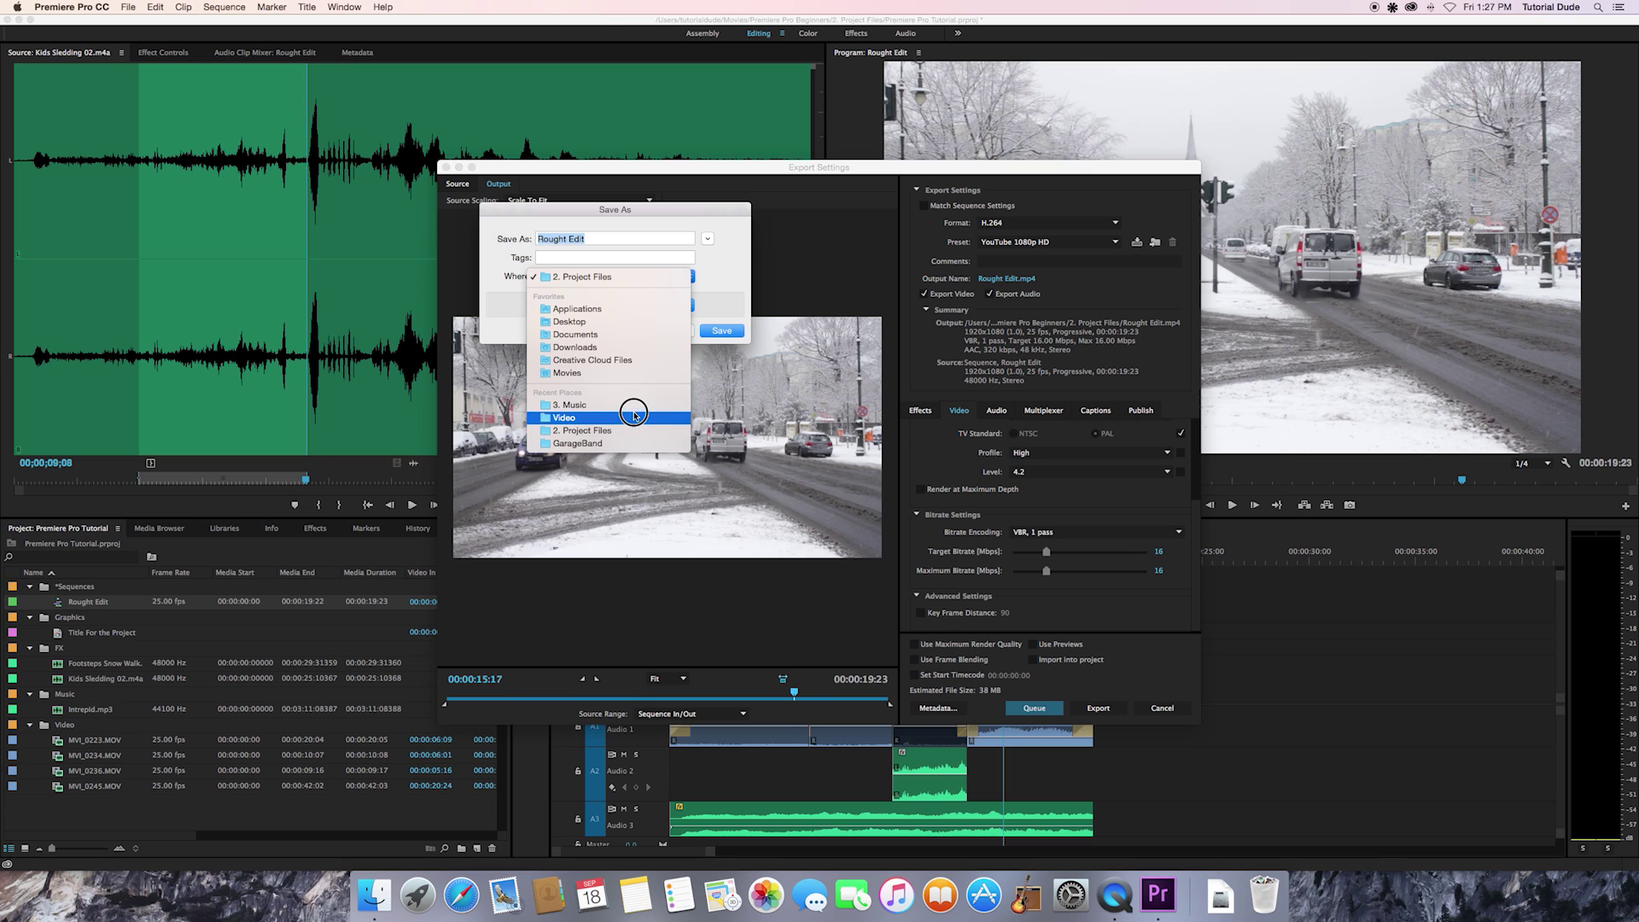
pyautogui.click(695, 269)
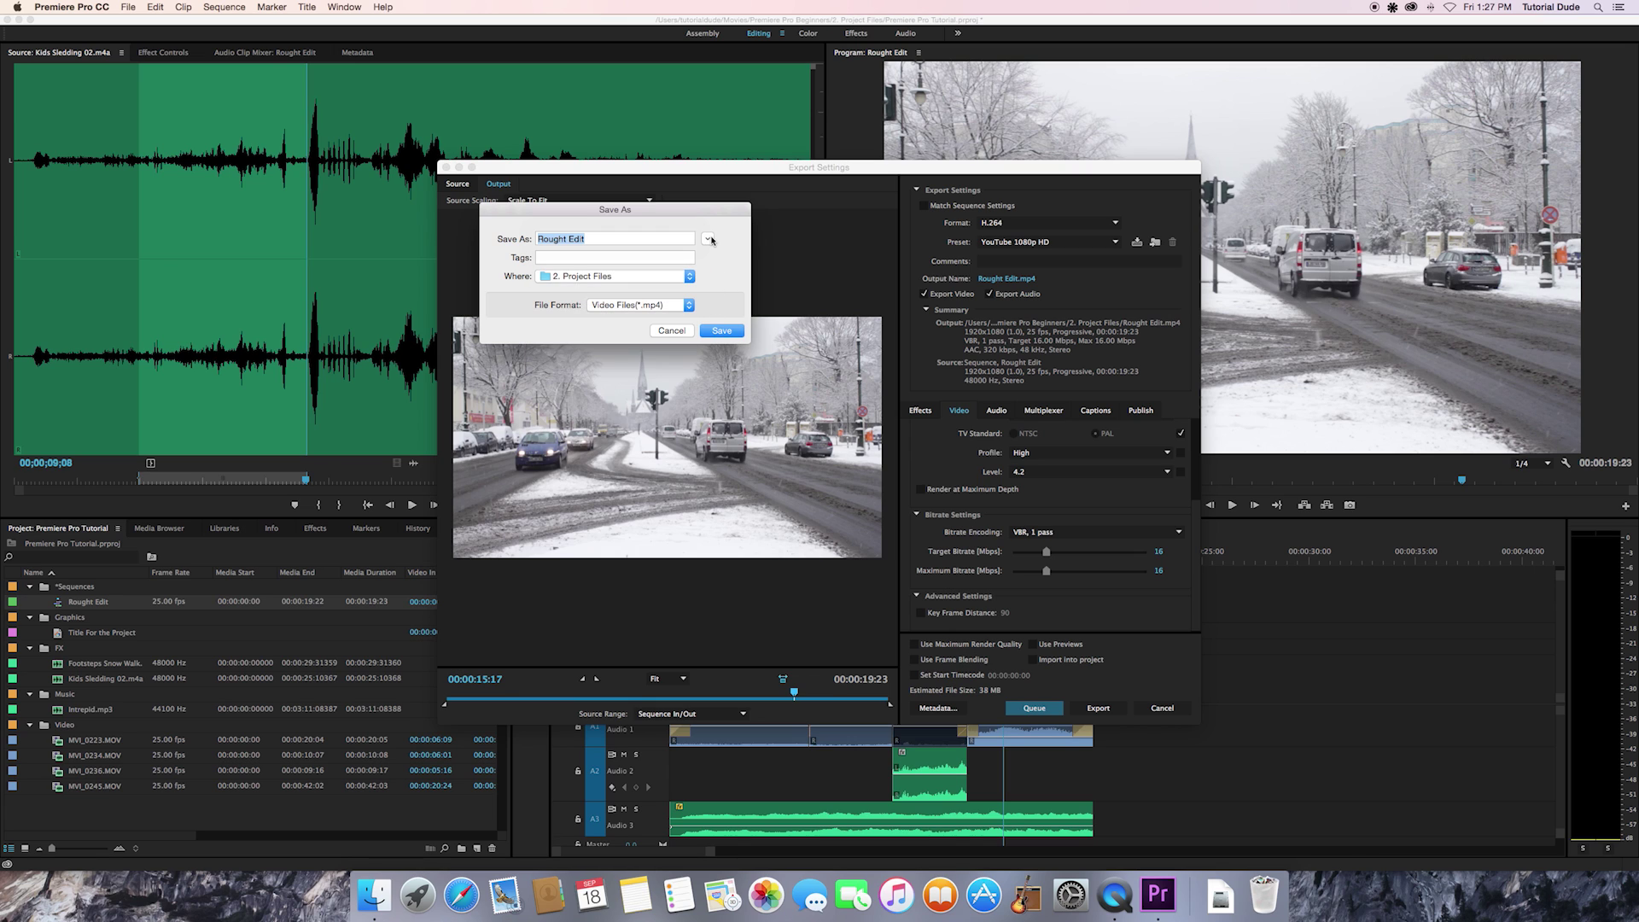
pyautogui.click(708, 239)
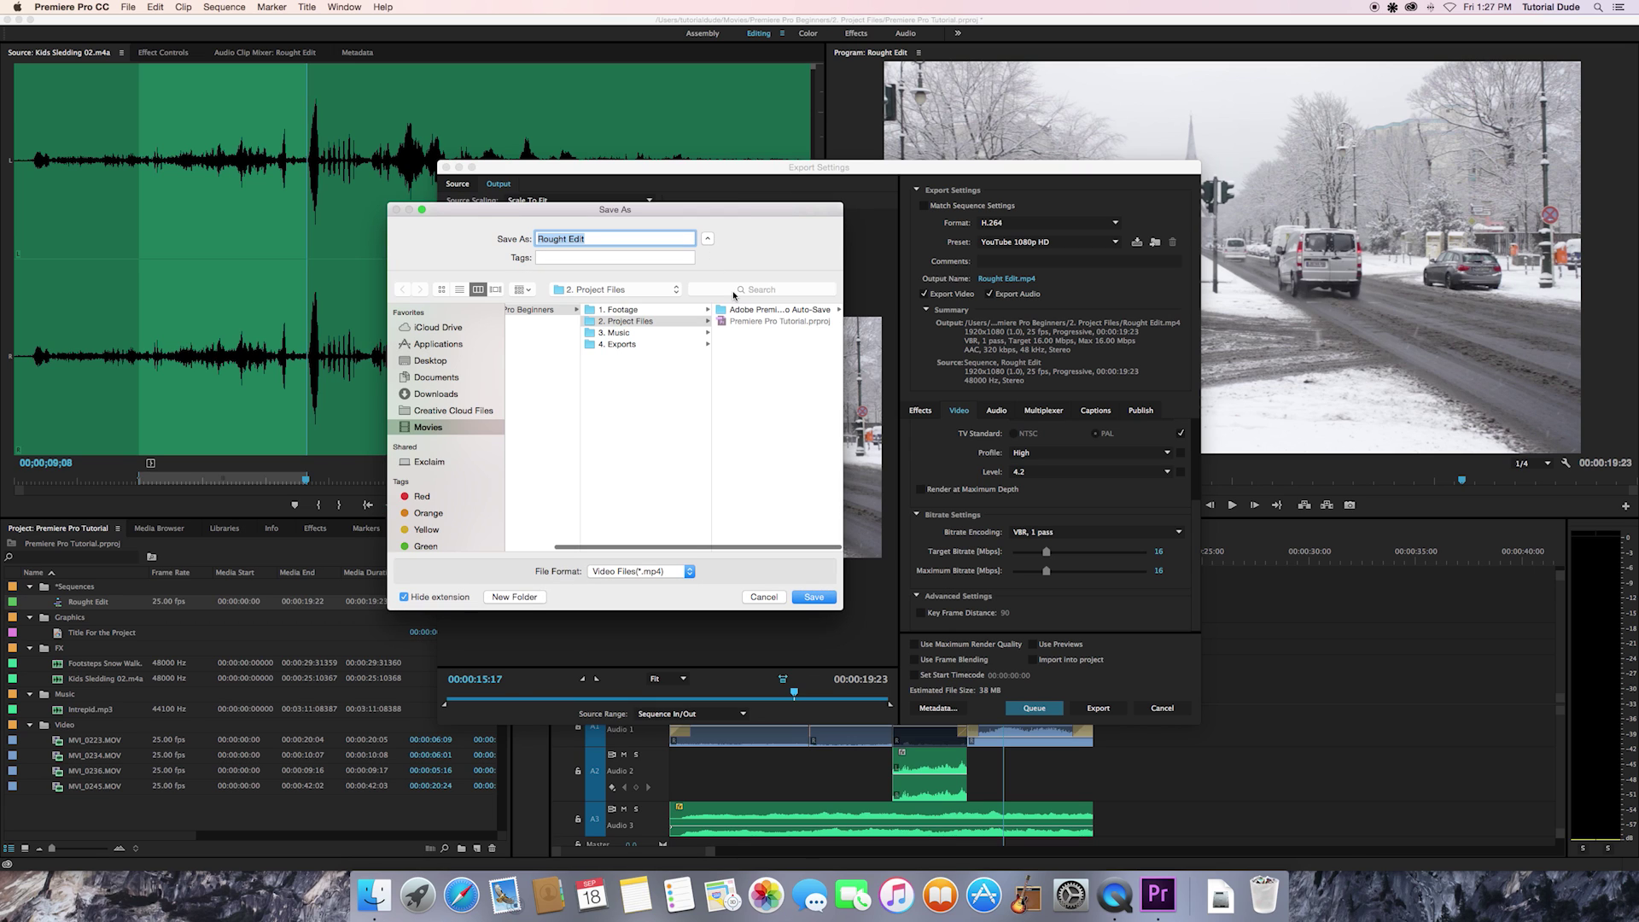
pyautogui.click(630, 345)
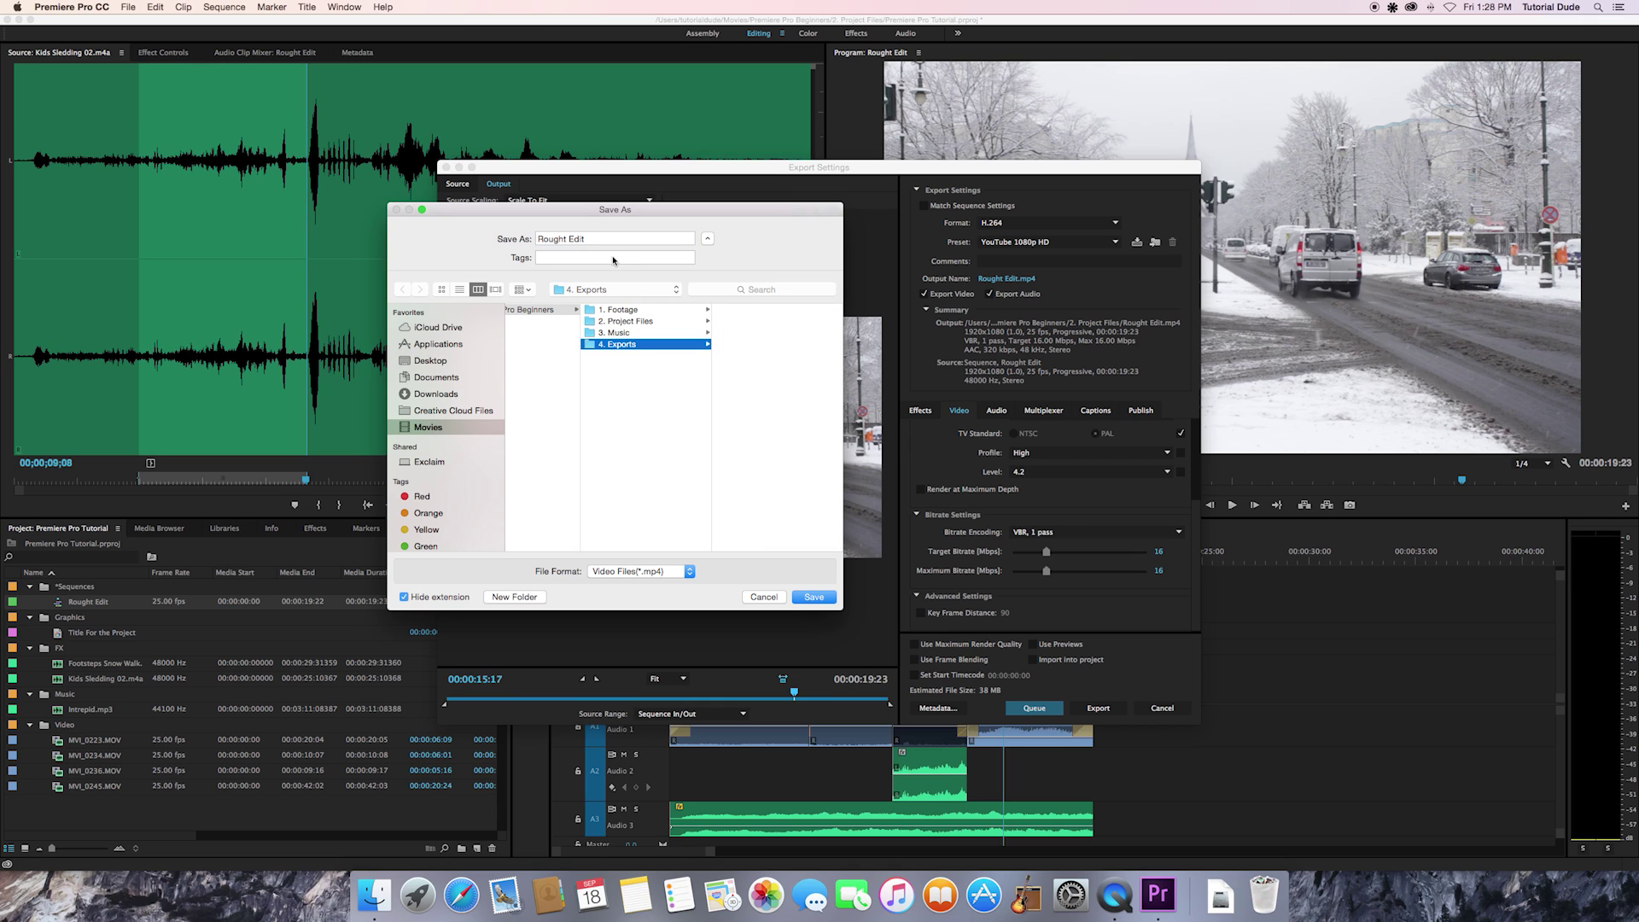
# Show the file extension, name the output file First Snow - Rought Edit.mp4, and save the output name
pyautogui.click(404, 598)
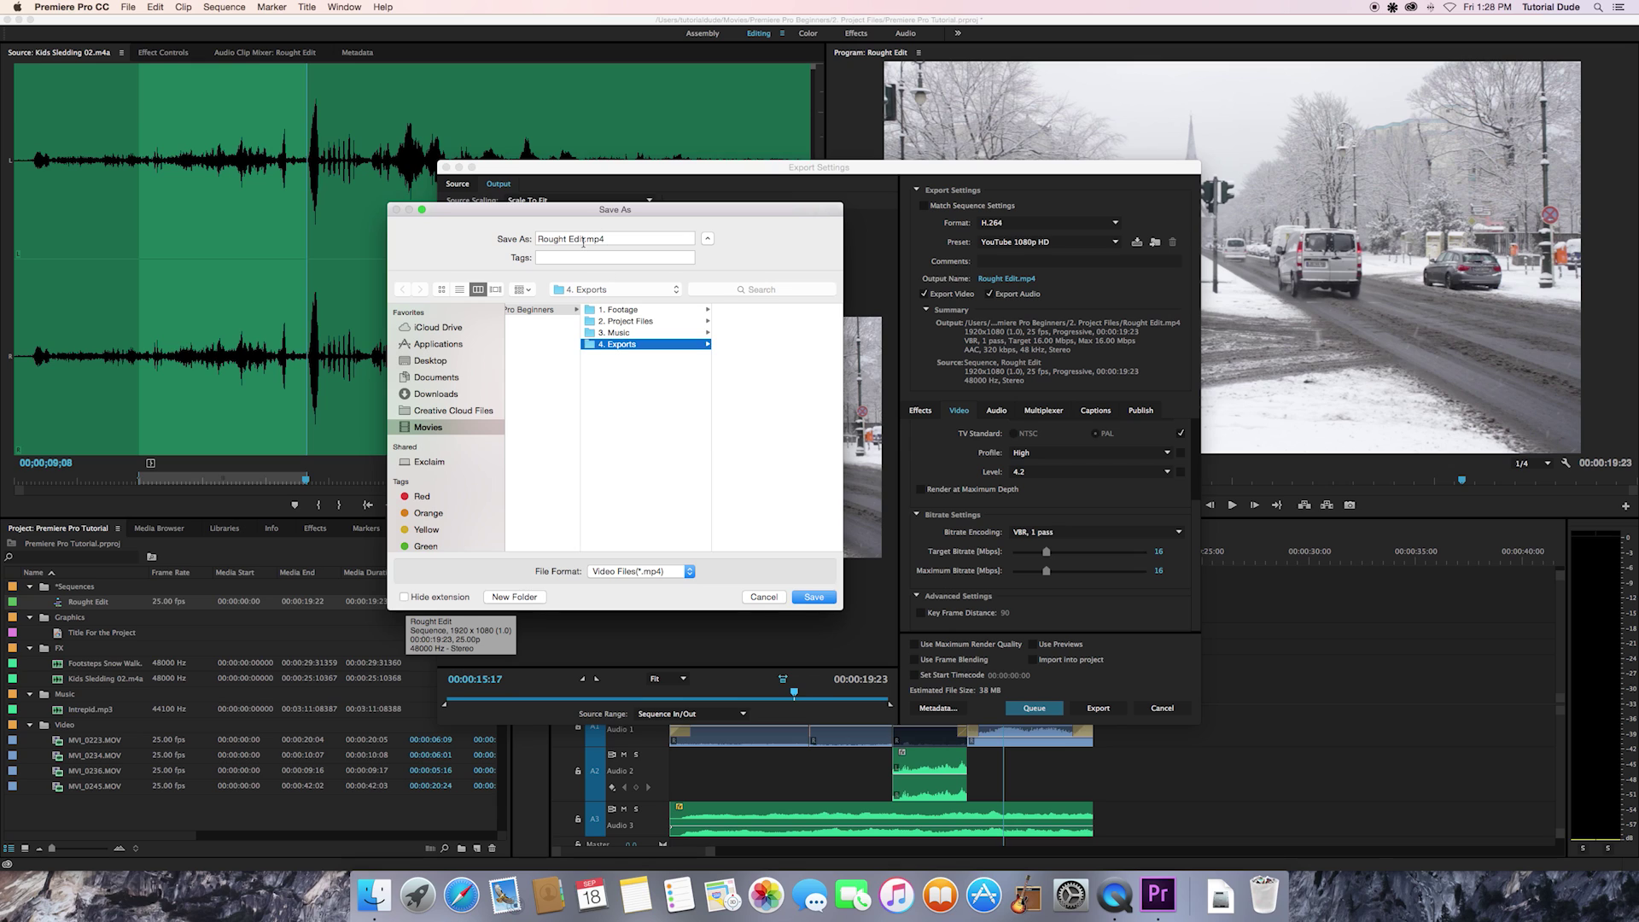
pyautogui.click(539, 238)
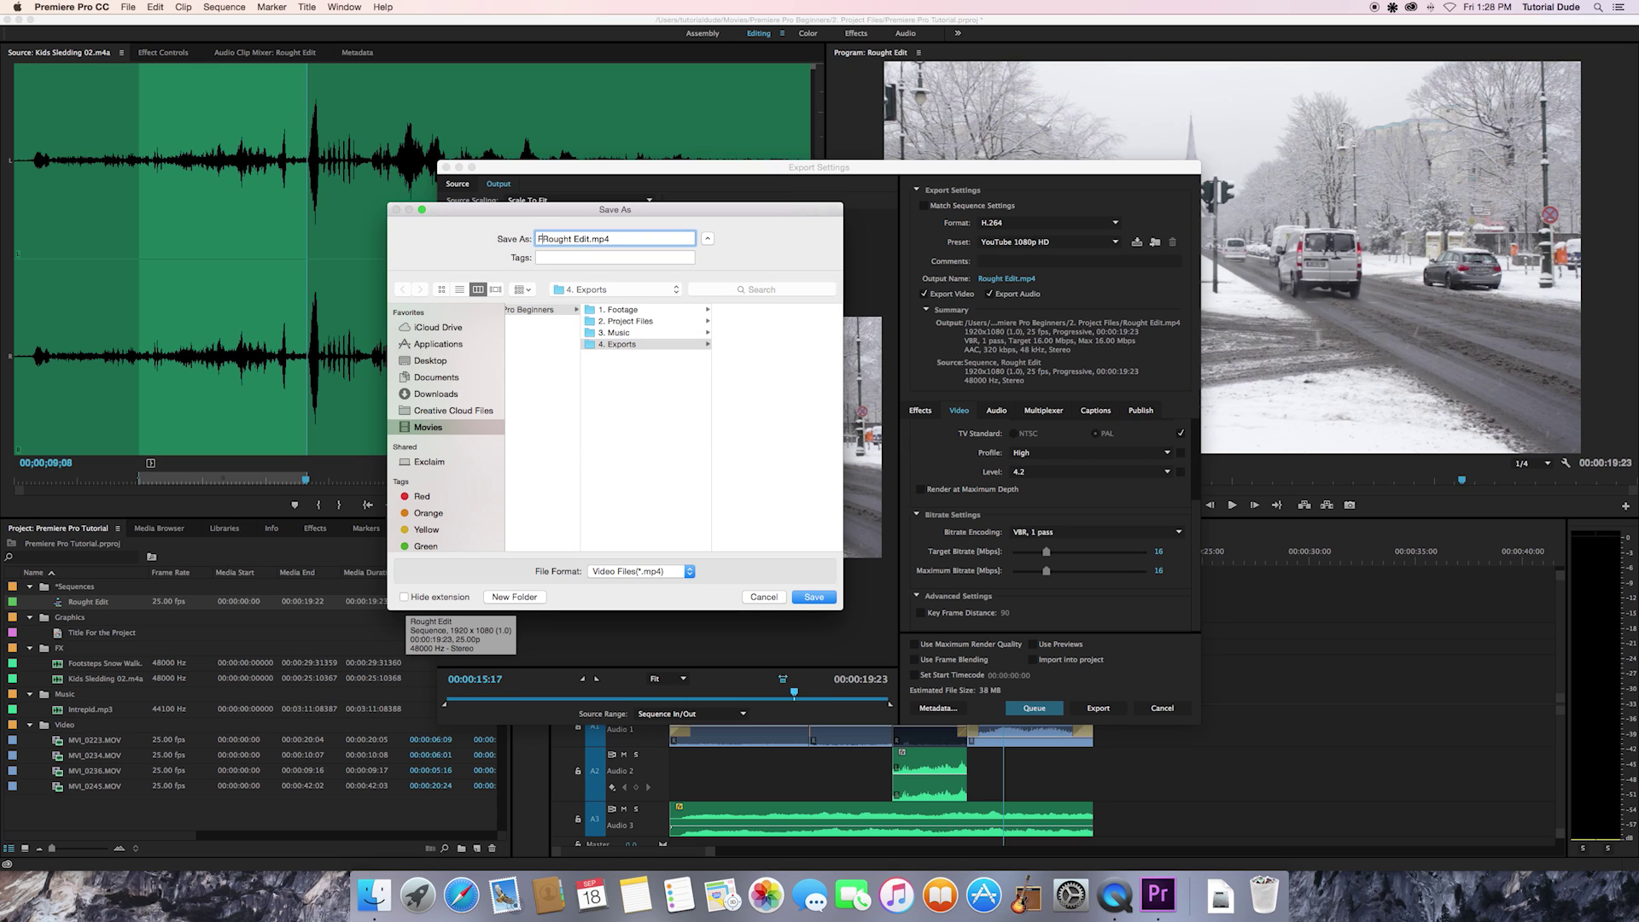
pyautogui.write('First Sno')
pyautogui.write('w -')
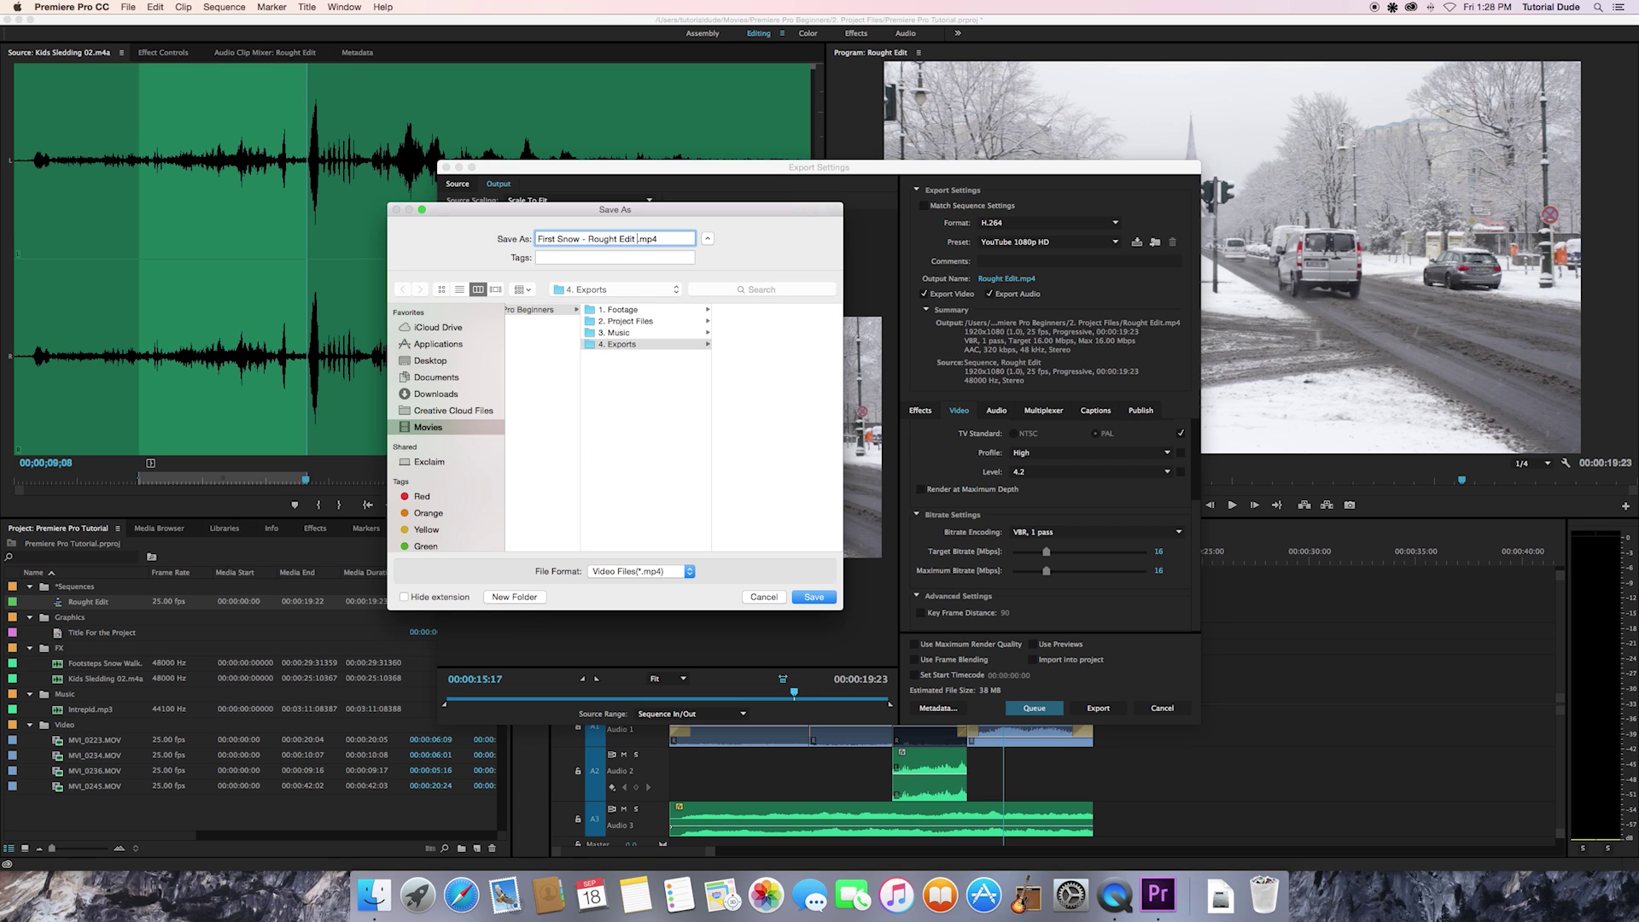
pyautogui.press('BackSpace')
pyautogui.click(815, 597)
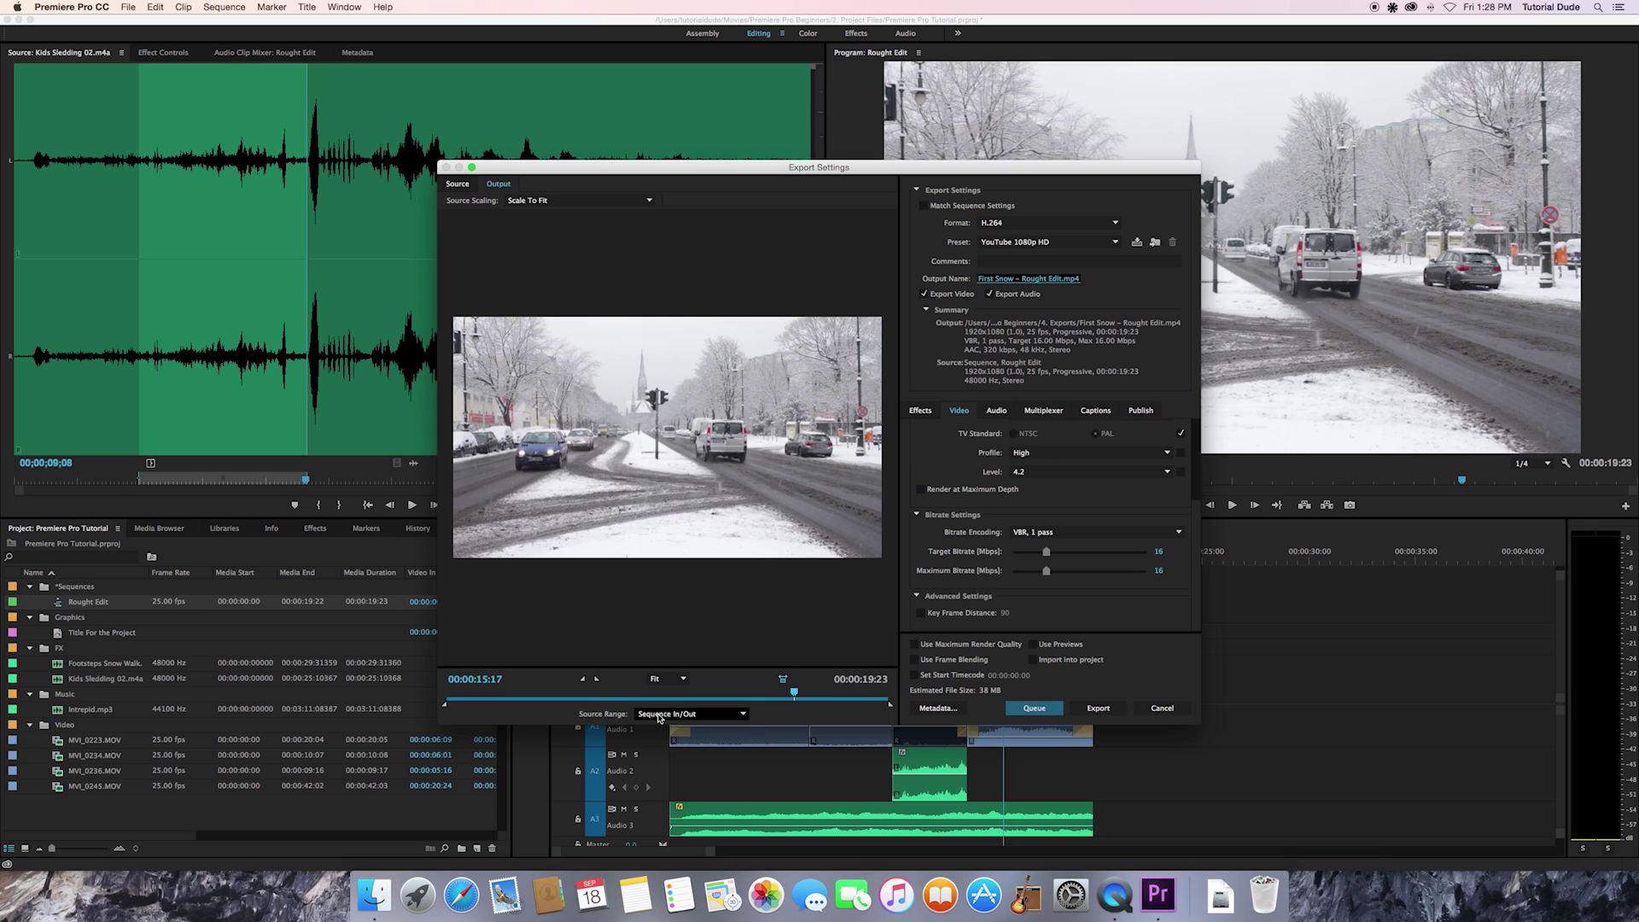
# Move the export preview to the end of the sequence and set the source range to Entire Sequence
pyautogui.click(719, 715)
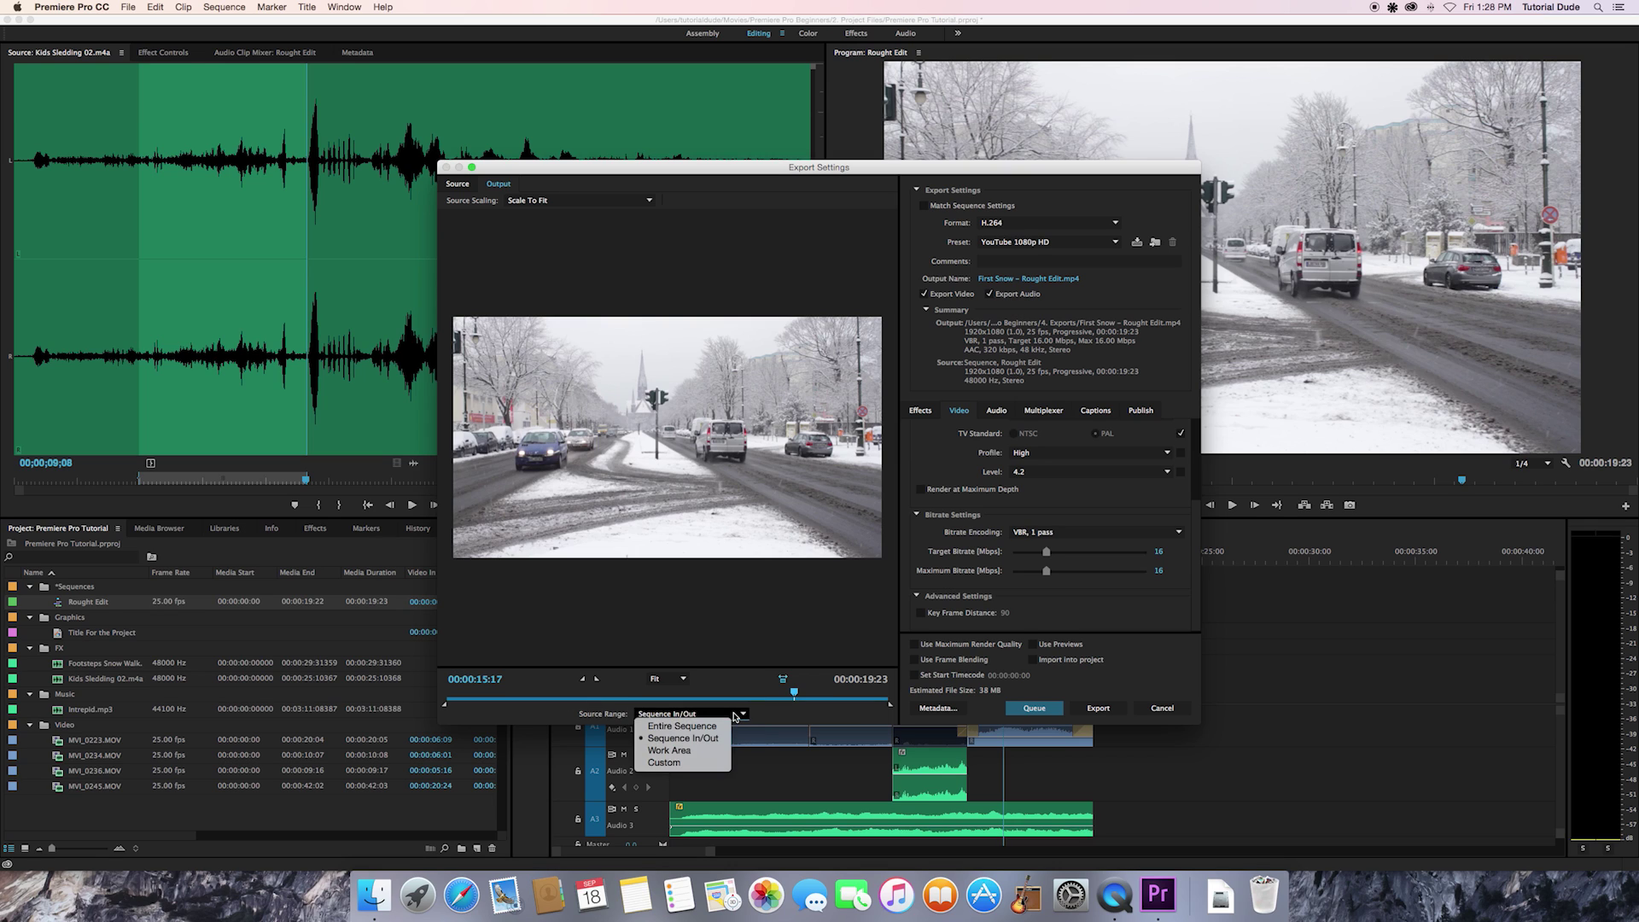
pyautogui.click(722, 713)
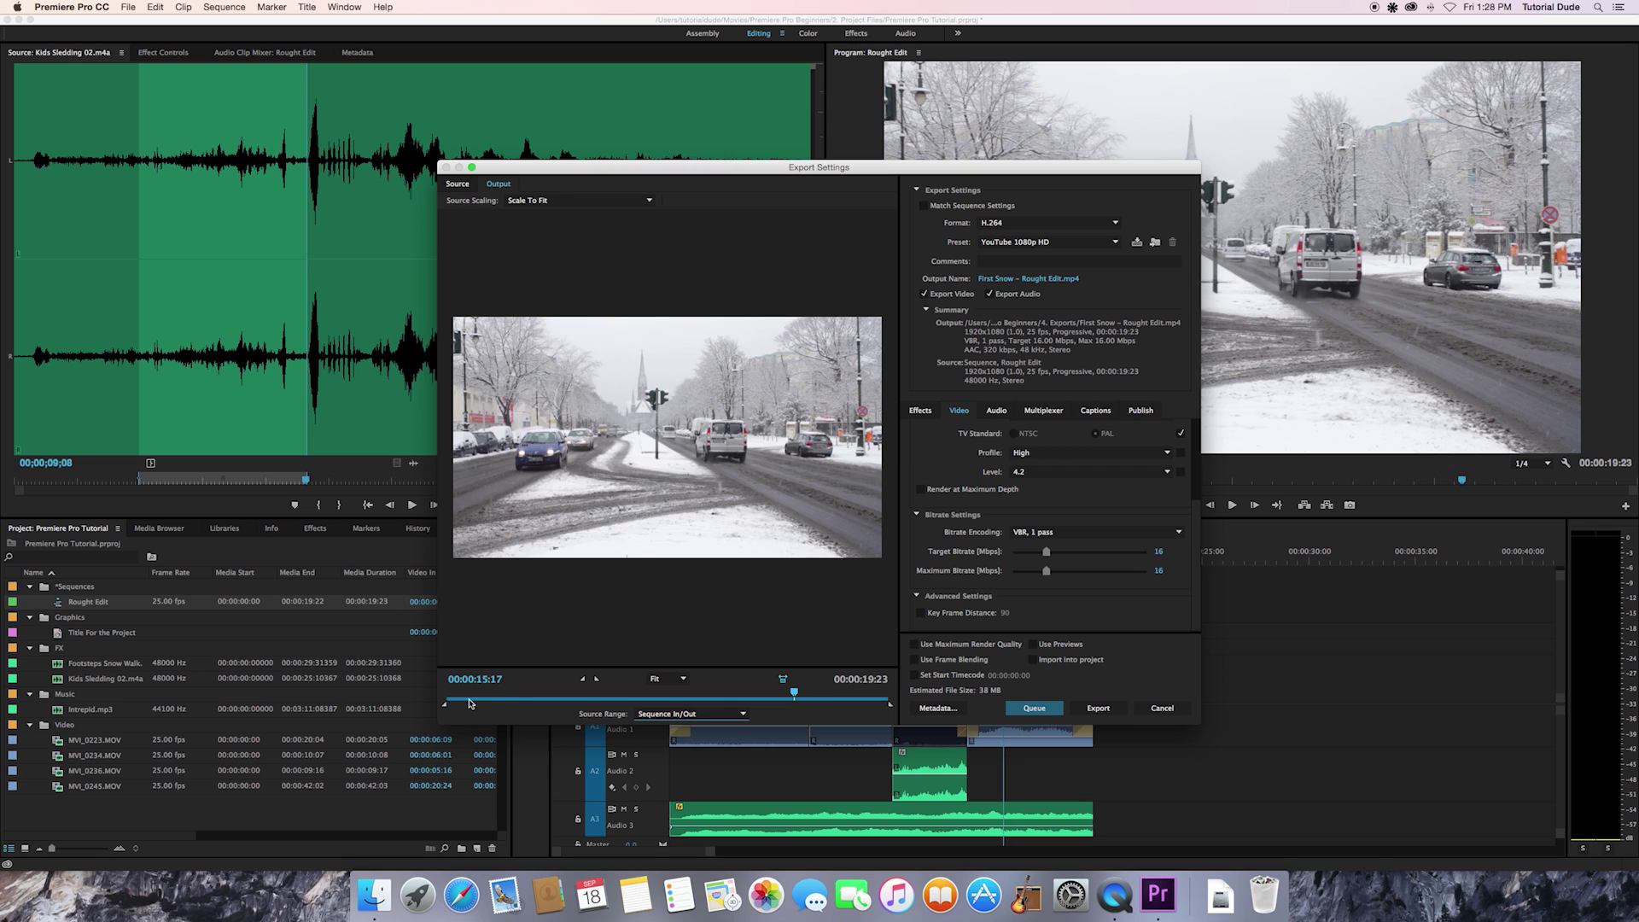
pyautogui.moveTo(796, 691); pyautogui.dragTo(894, 694)
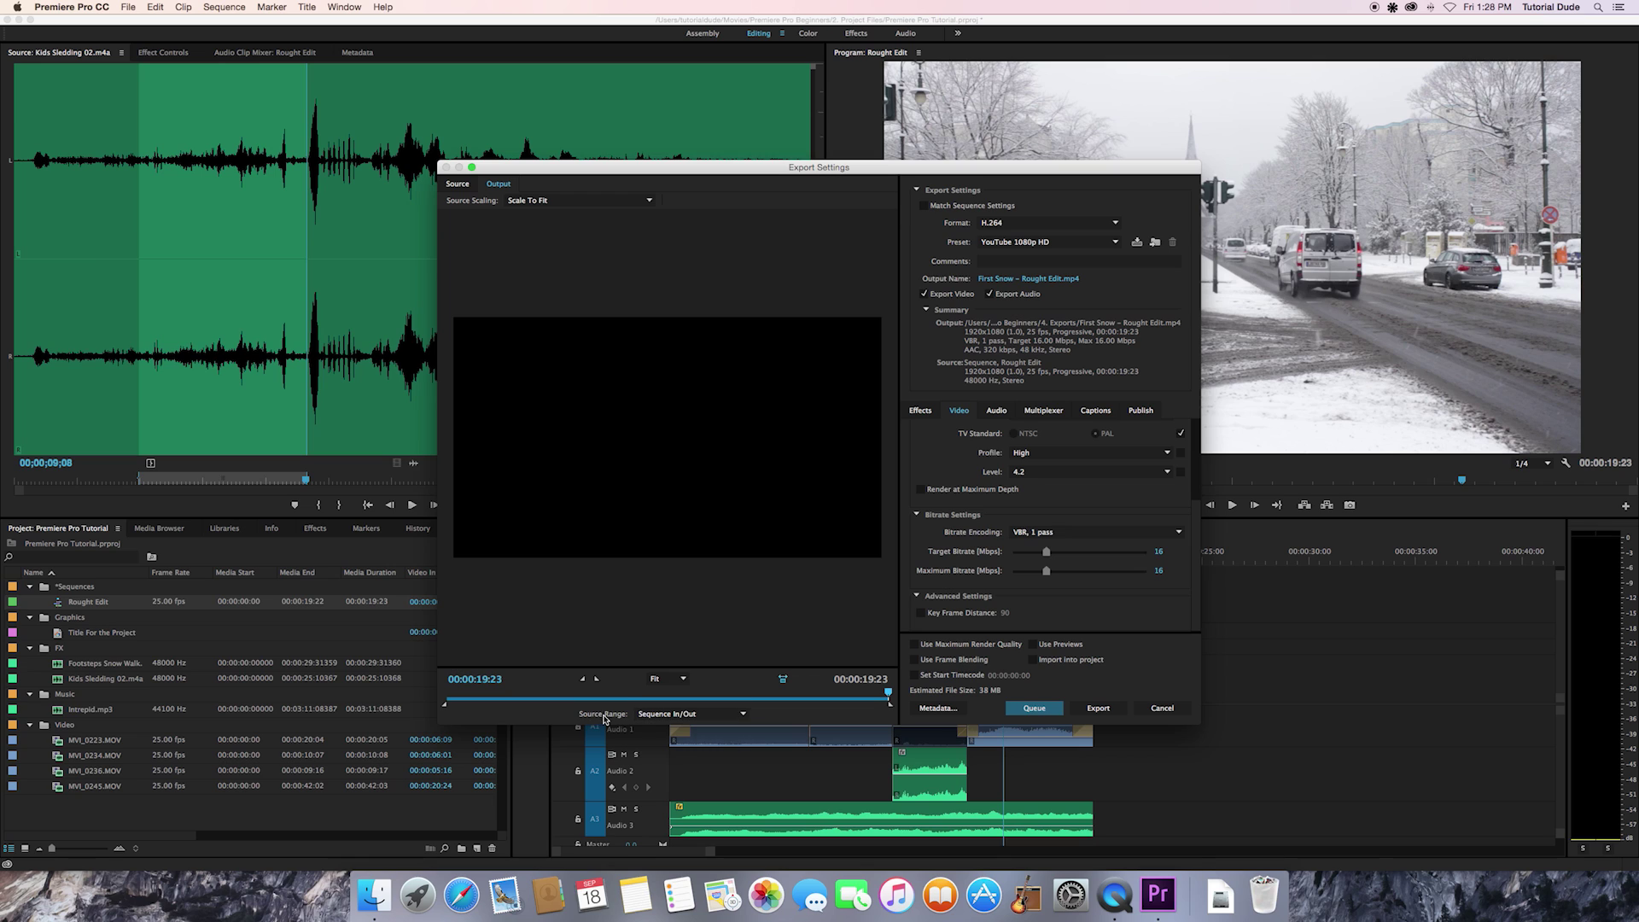
pyautogui.click(672, 714)
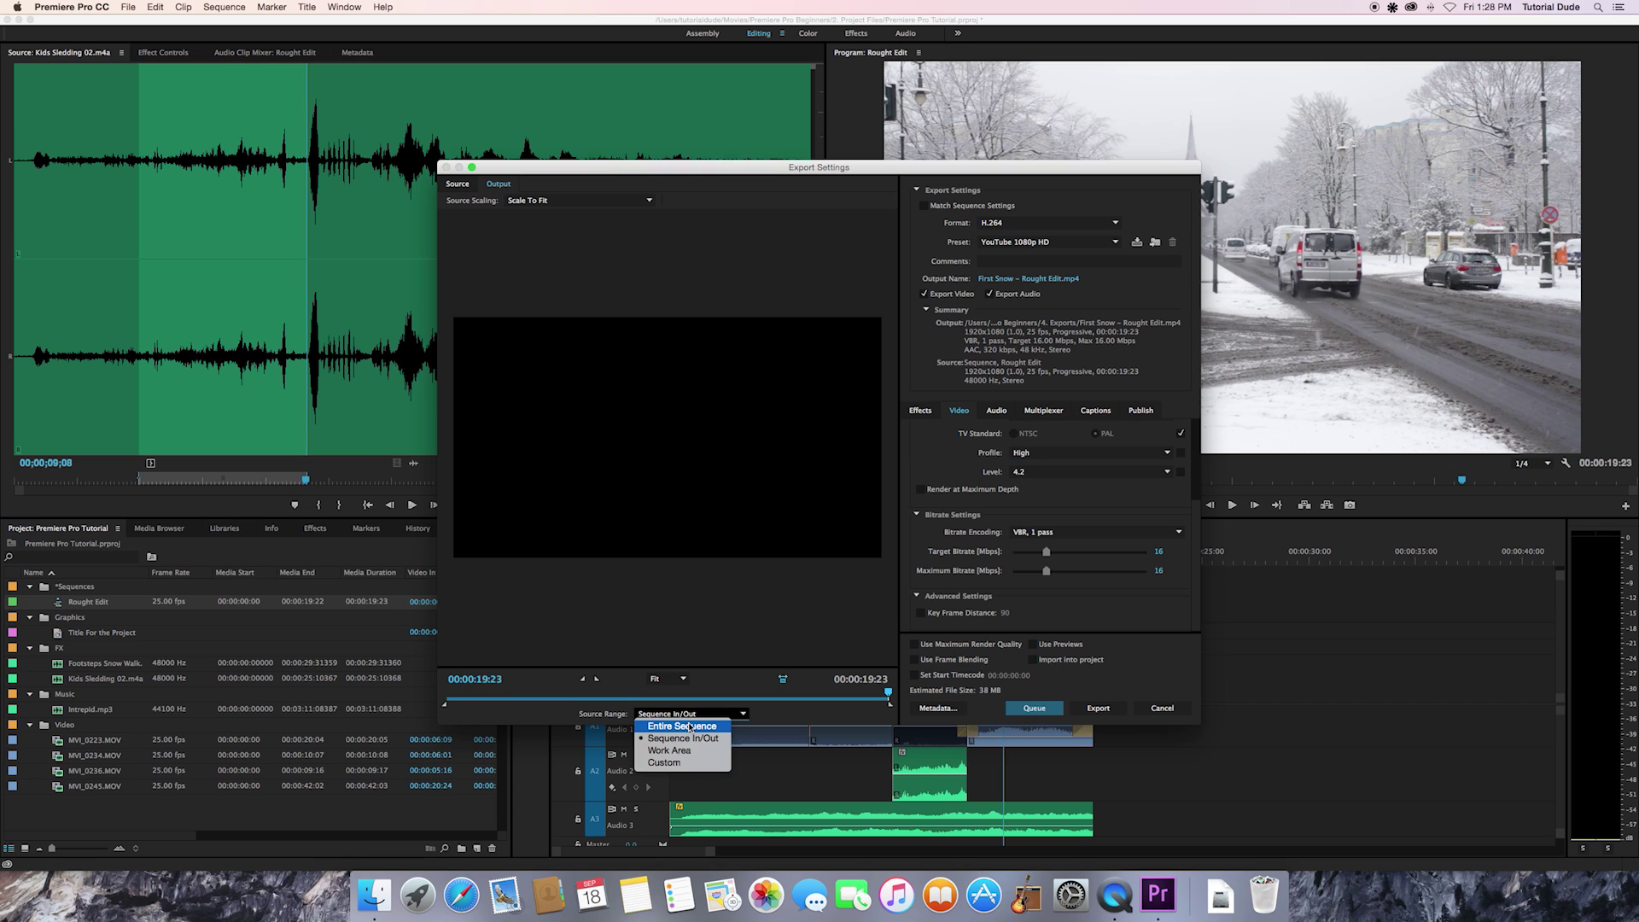
pyautogui.click(689, 726)
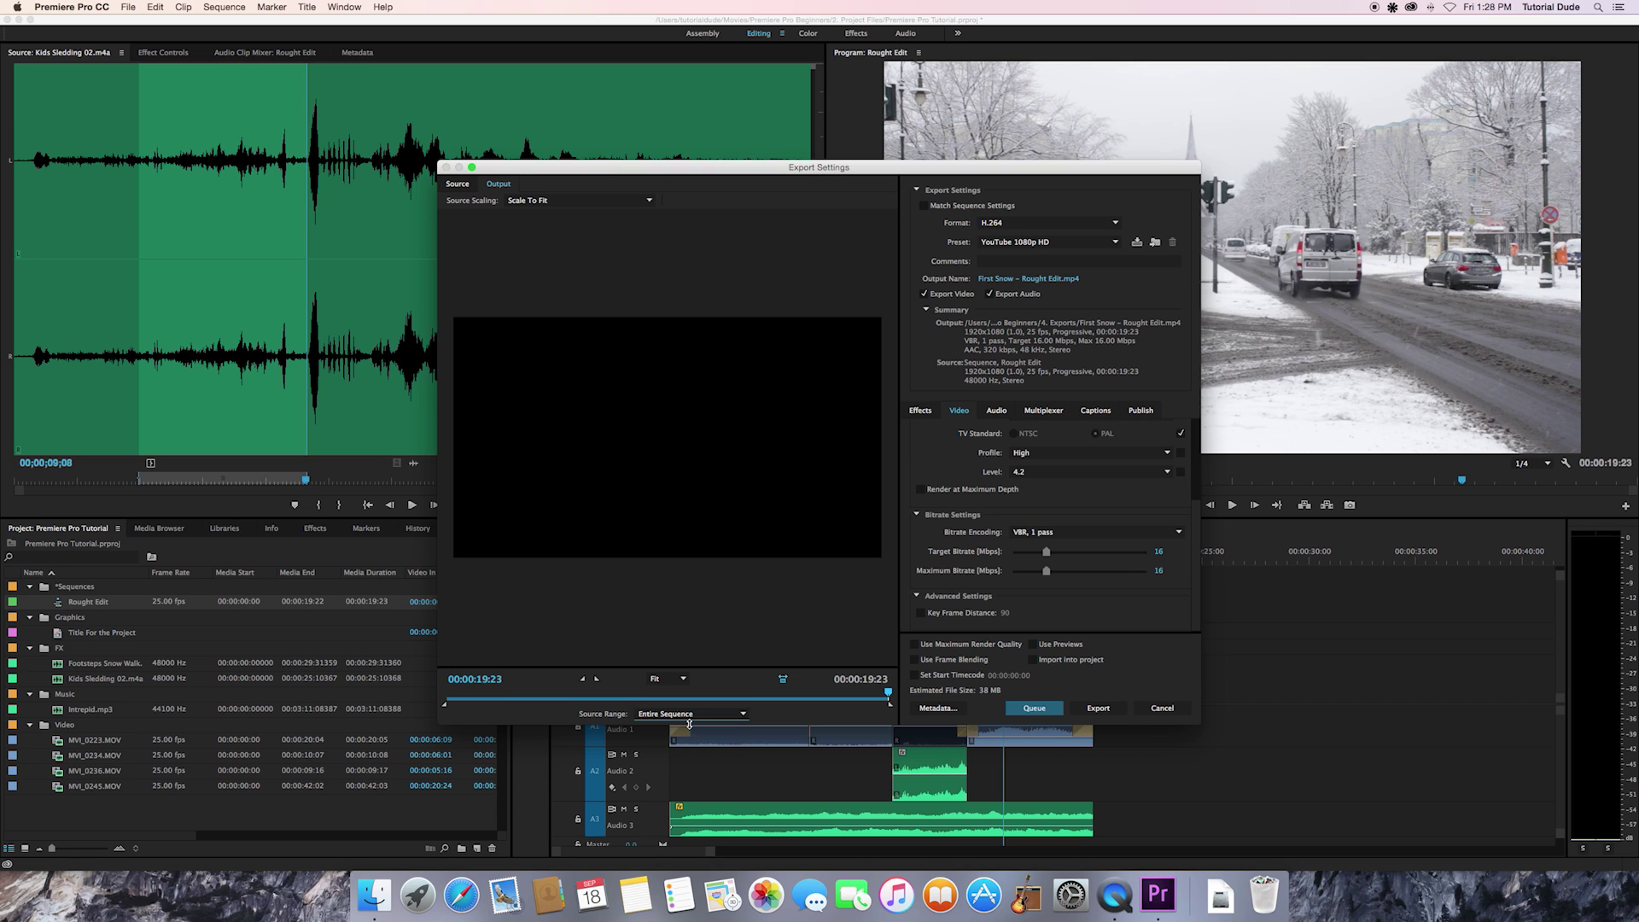
# Send the First Snow - Rought Edit.mp4 export to the Adobe Media Encoder queue
pyautogui.click(530, 695)
pyautogui.moveTo(958, 673); pyautogui.dragTo(958, 673)
pyautogui.click(1096, 709)
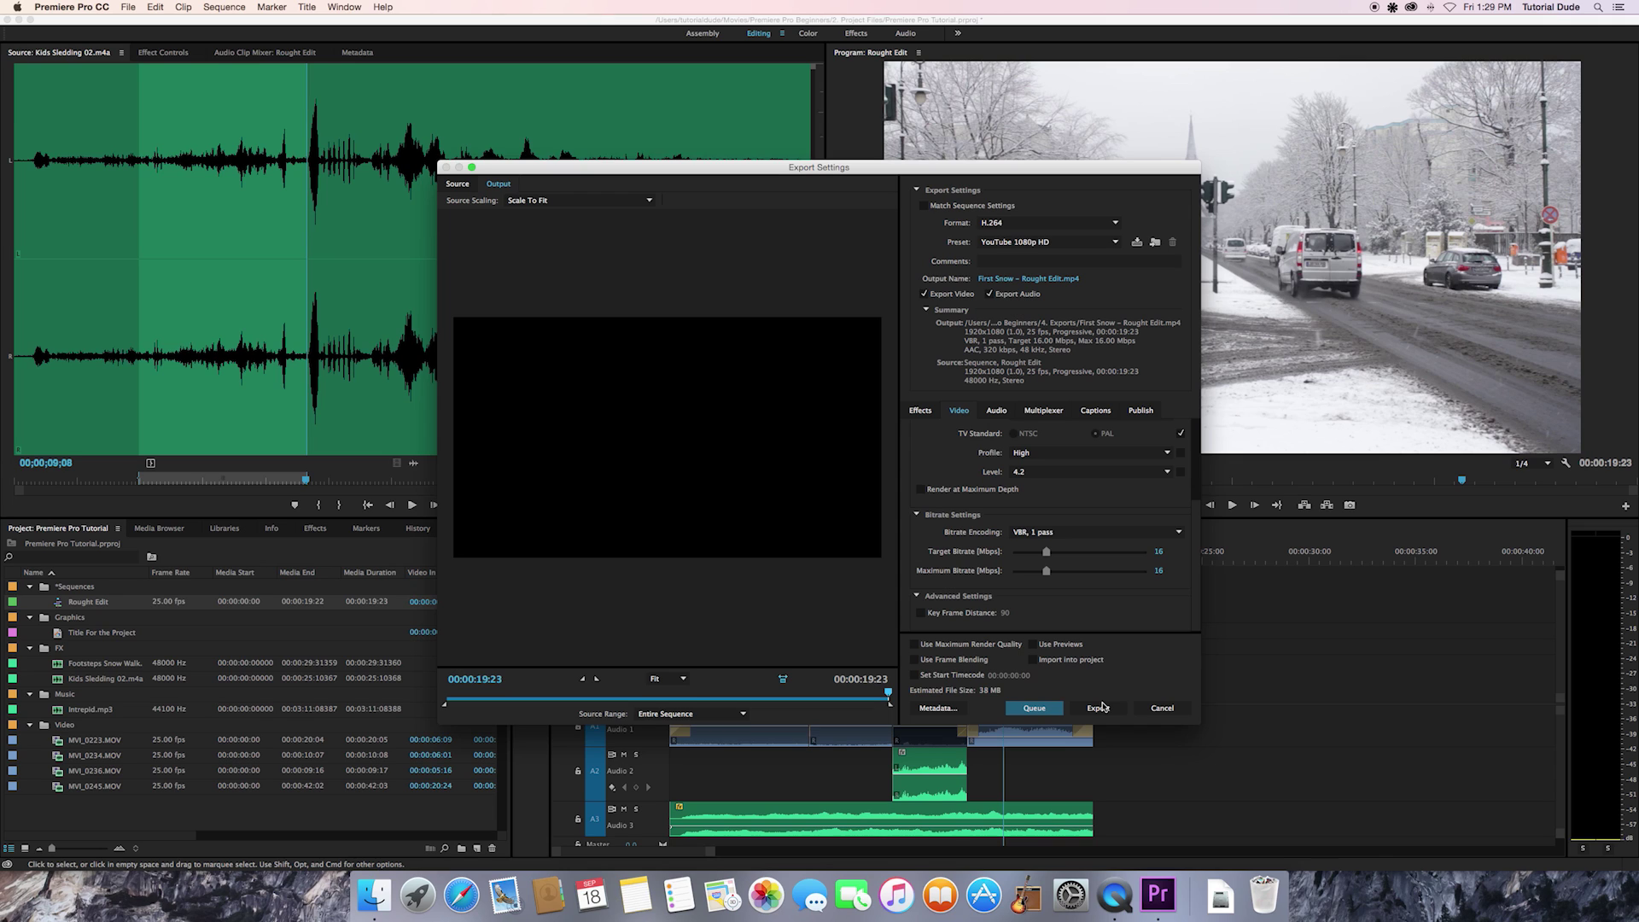
pyautogui.click(1033, 708)
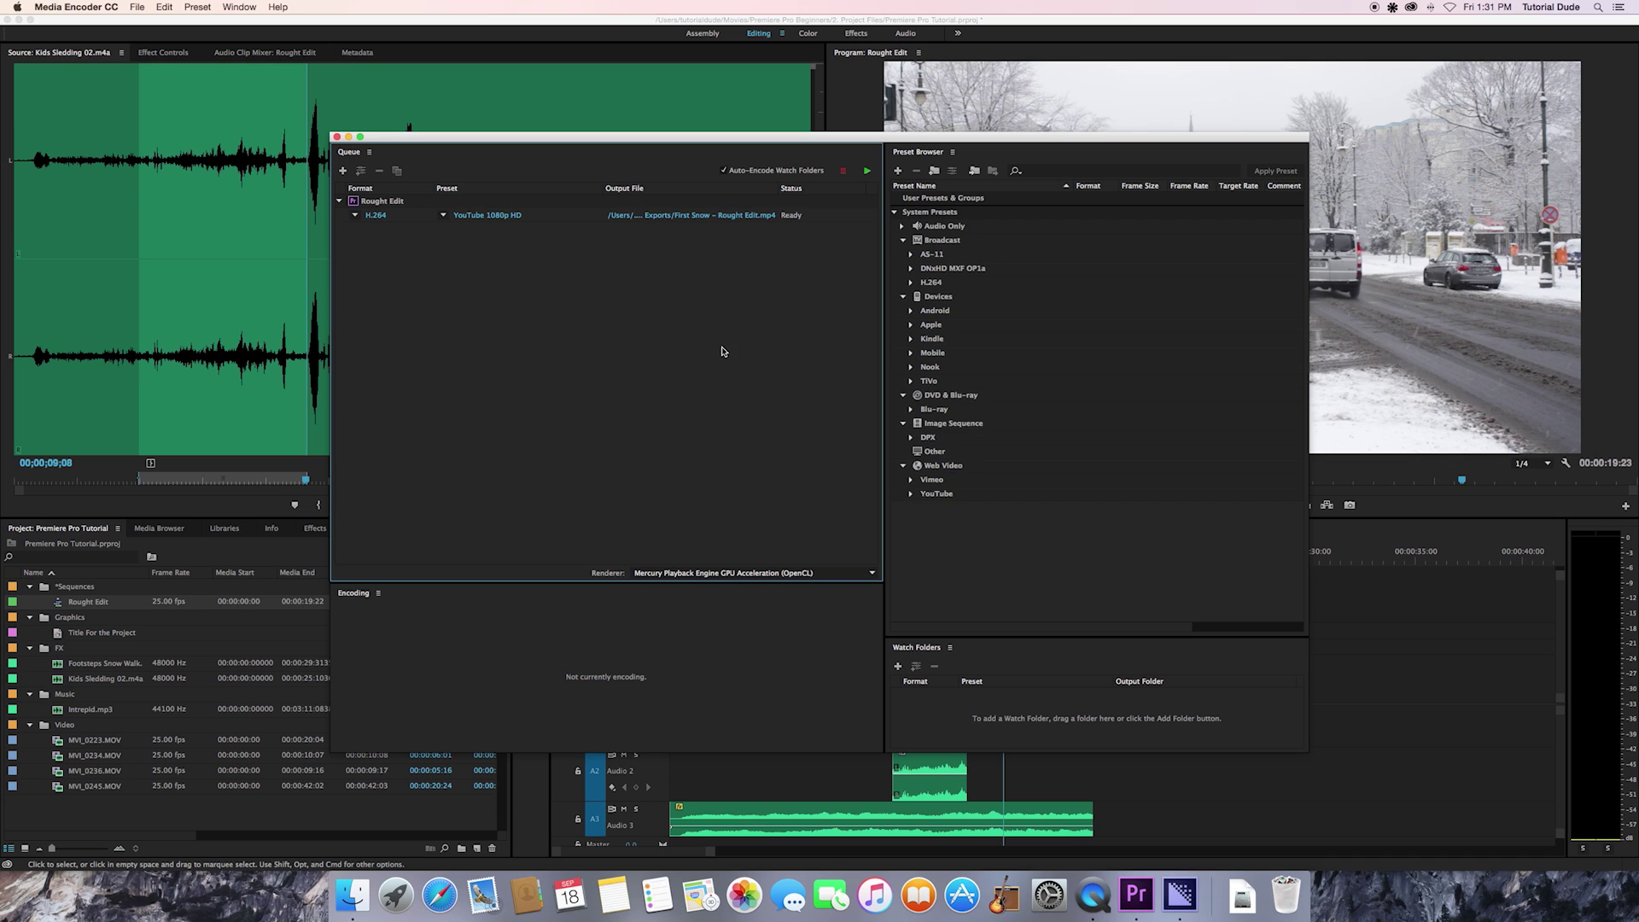
# Switch to Premiere Pro and queue the Rought Edit sequence again with the Amazon Kindle Fire Native Resolution - 1024x580 23.976 preset
pyautogui.moveTo(371, 205)
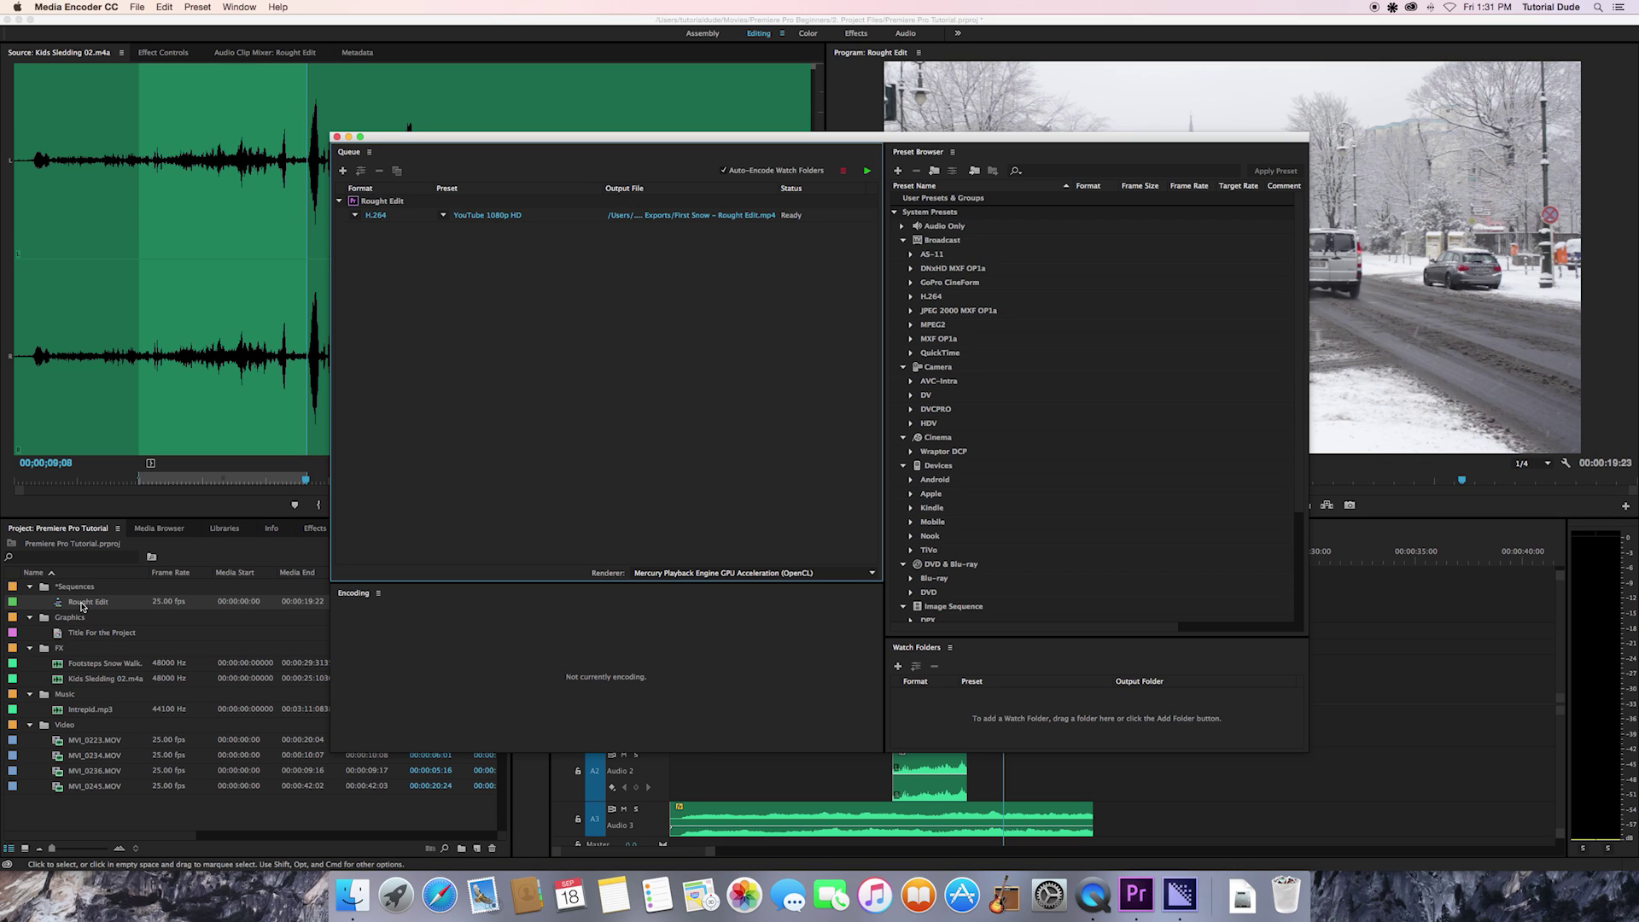
pyautogui.click(920, 20)
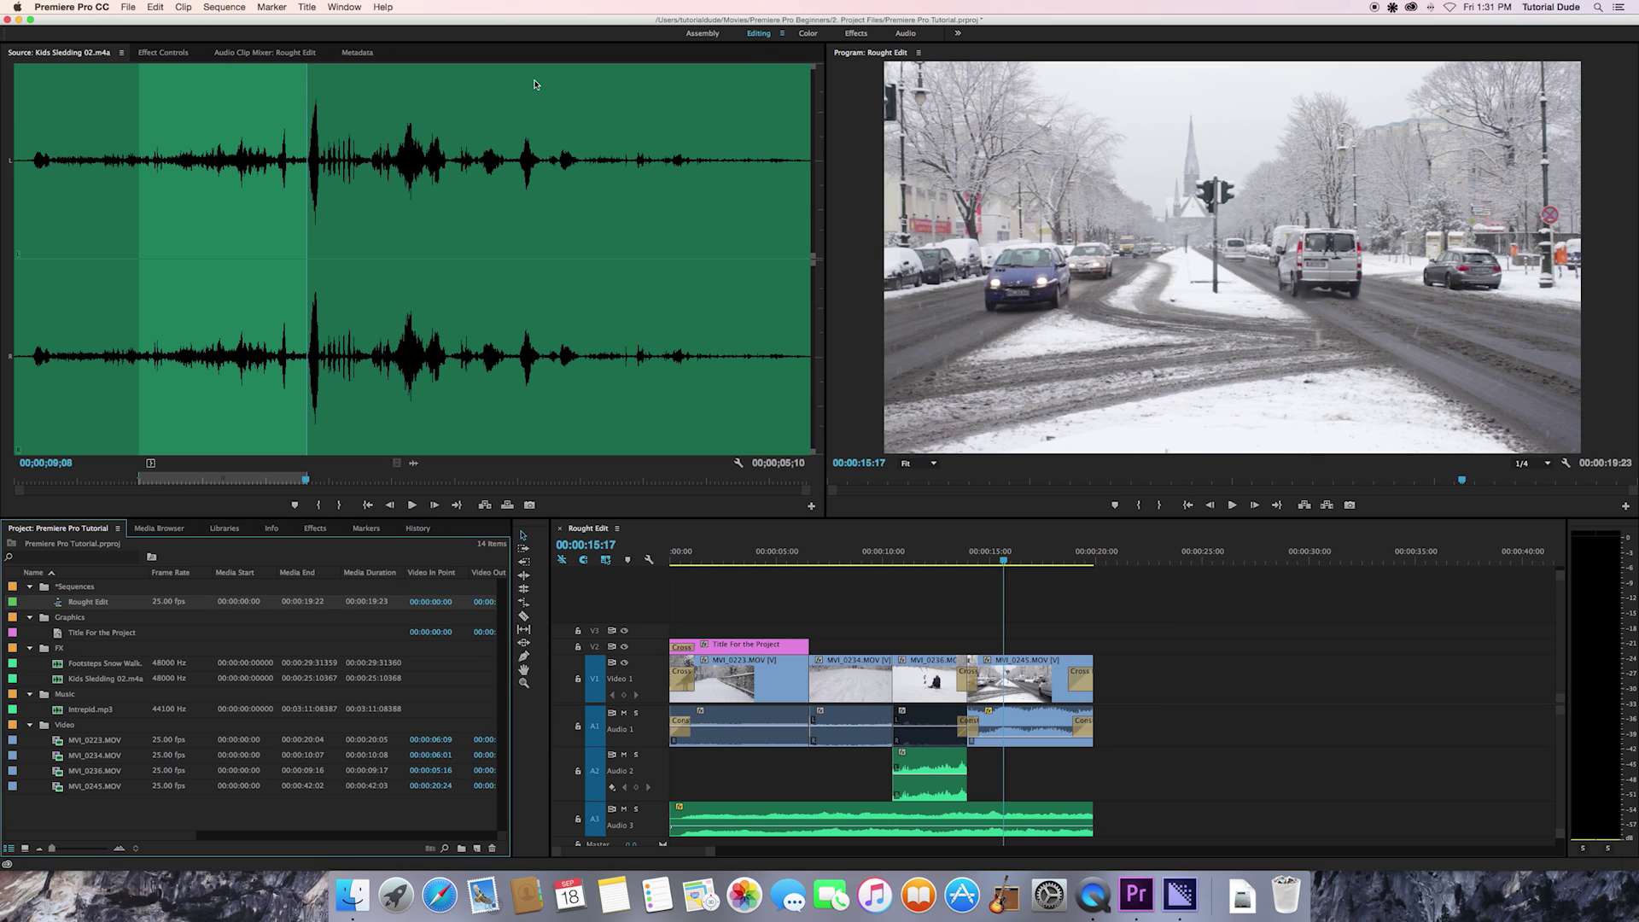
pyautogui.press('super+m')
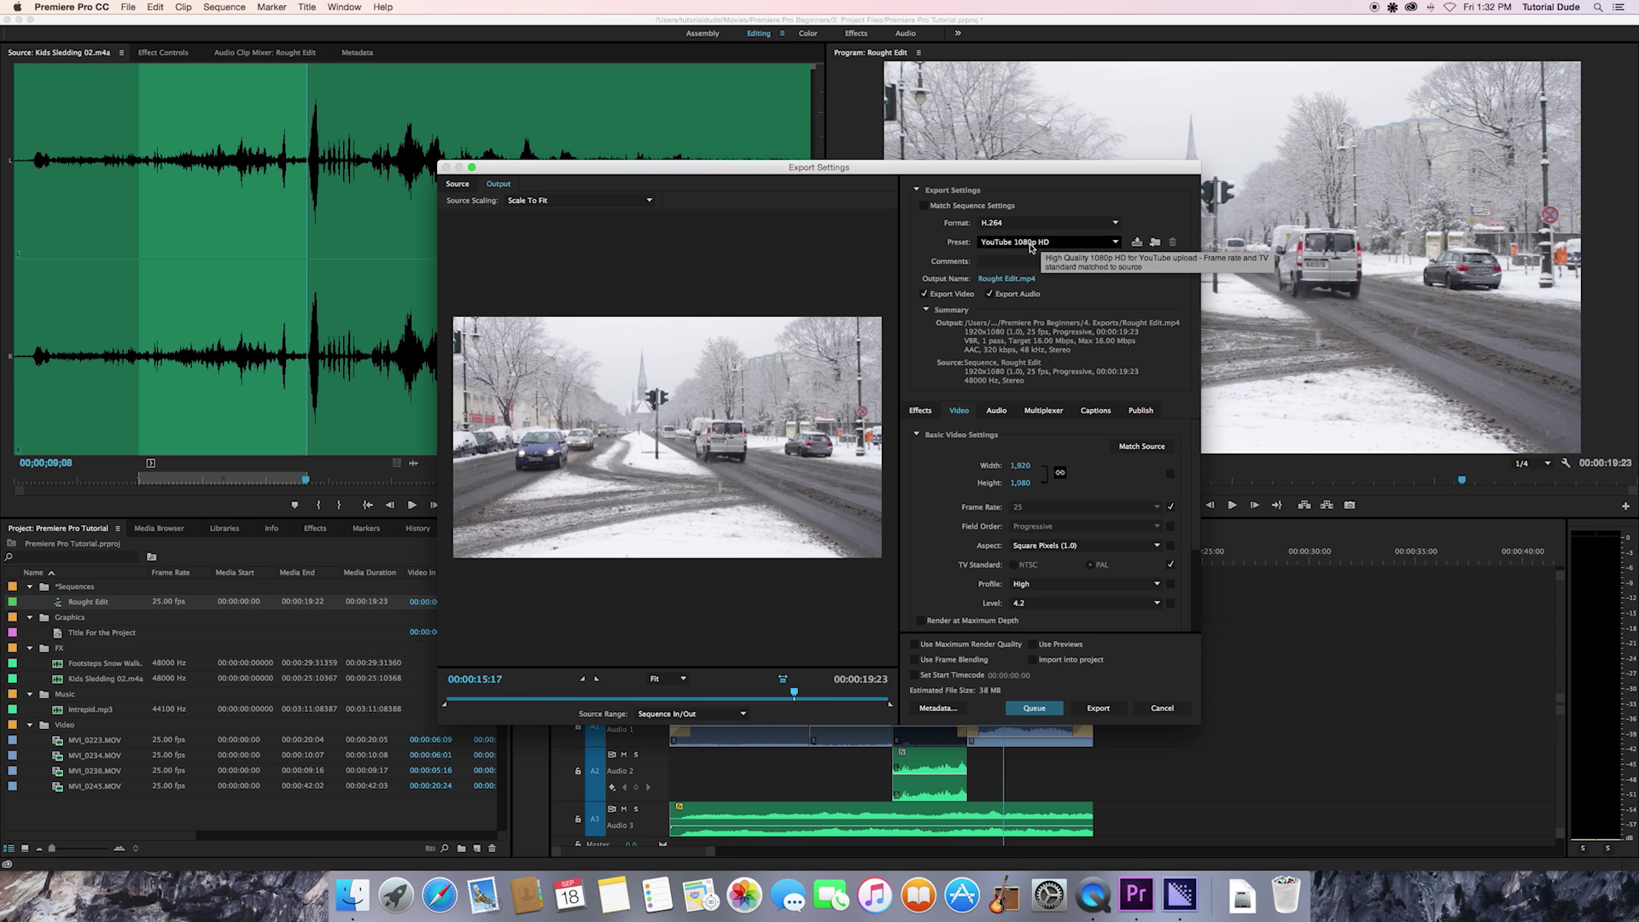
pyautogui.click(1031, 243)
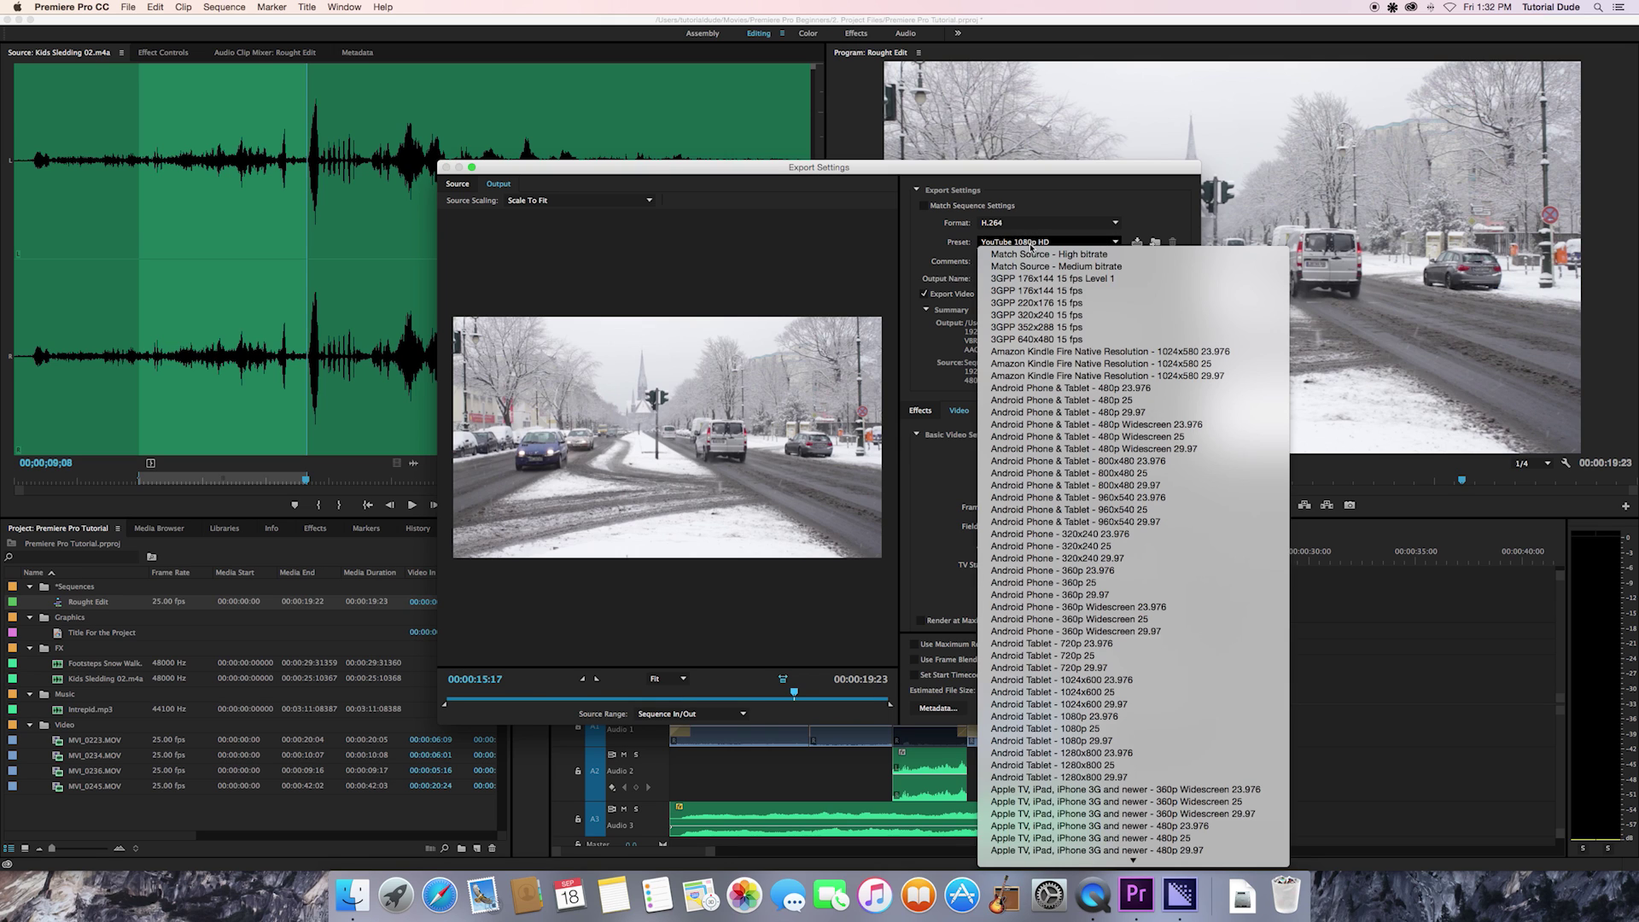
pyautogui.click(1124, 357)
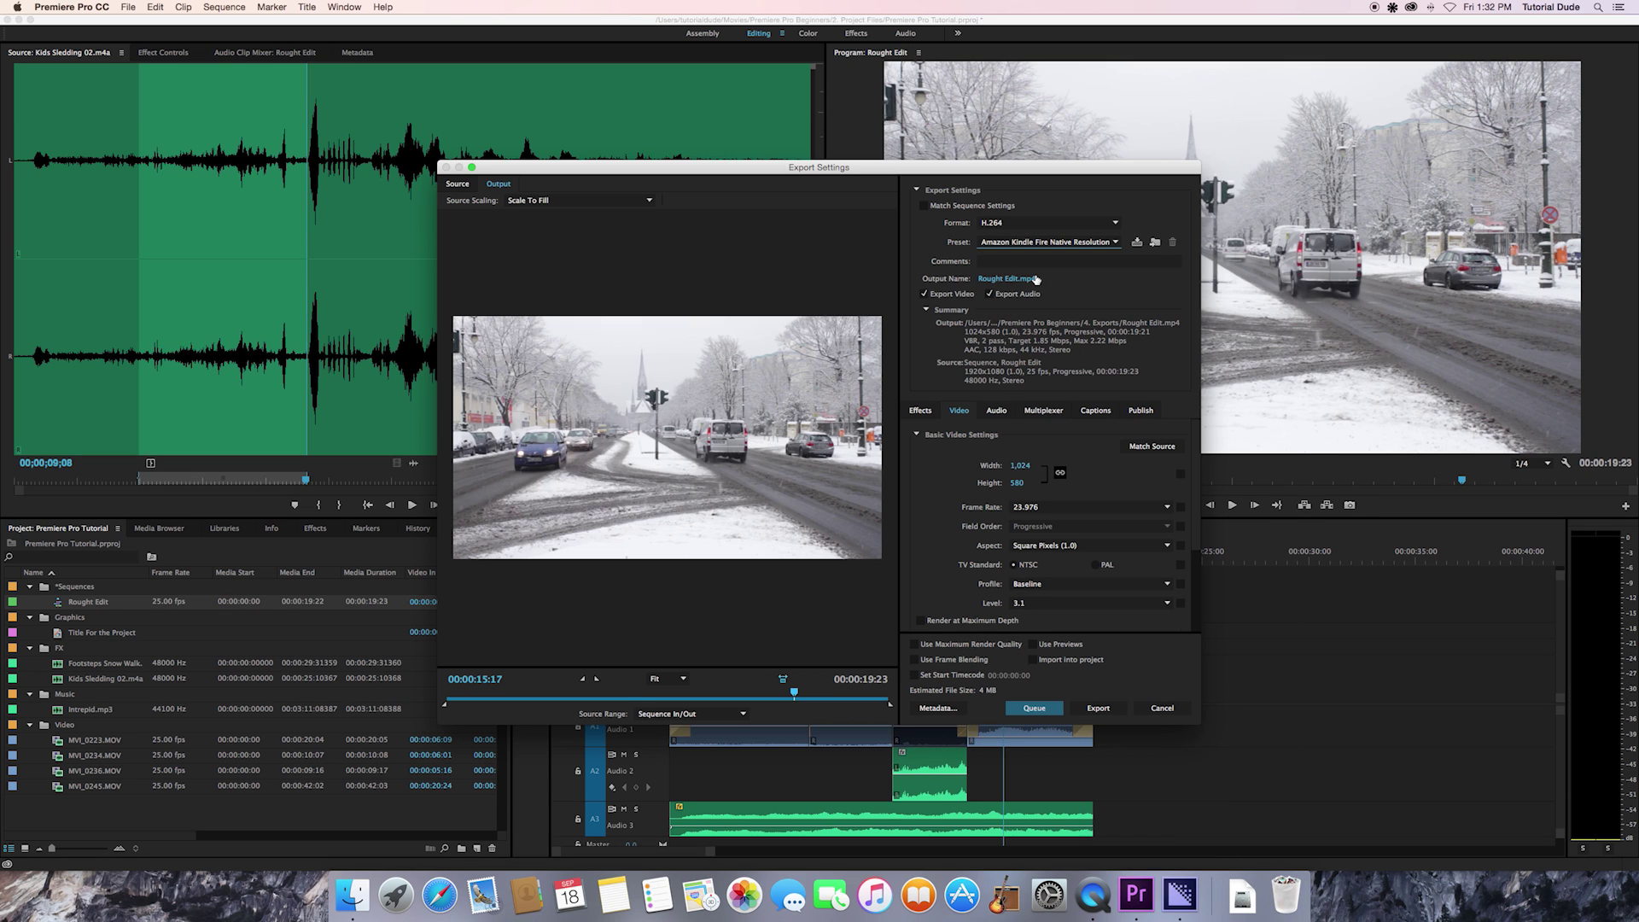
pyautogui.click(1036, 708)
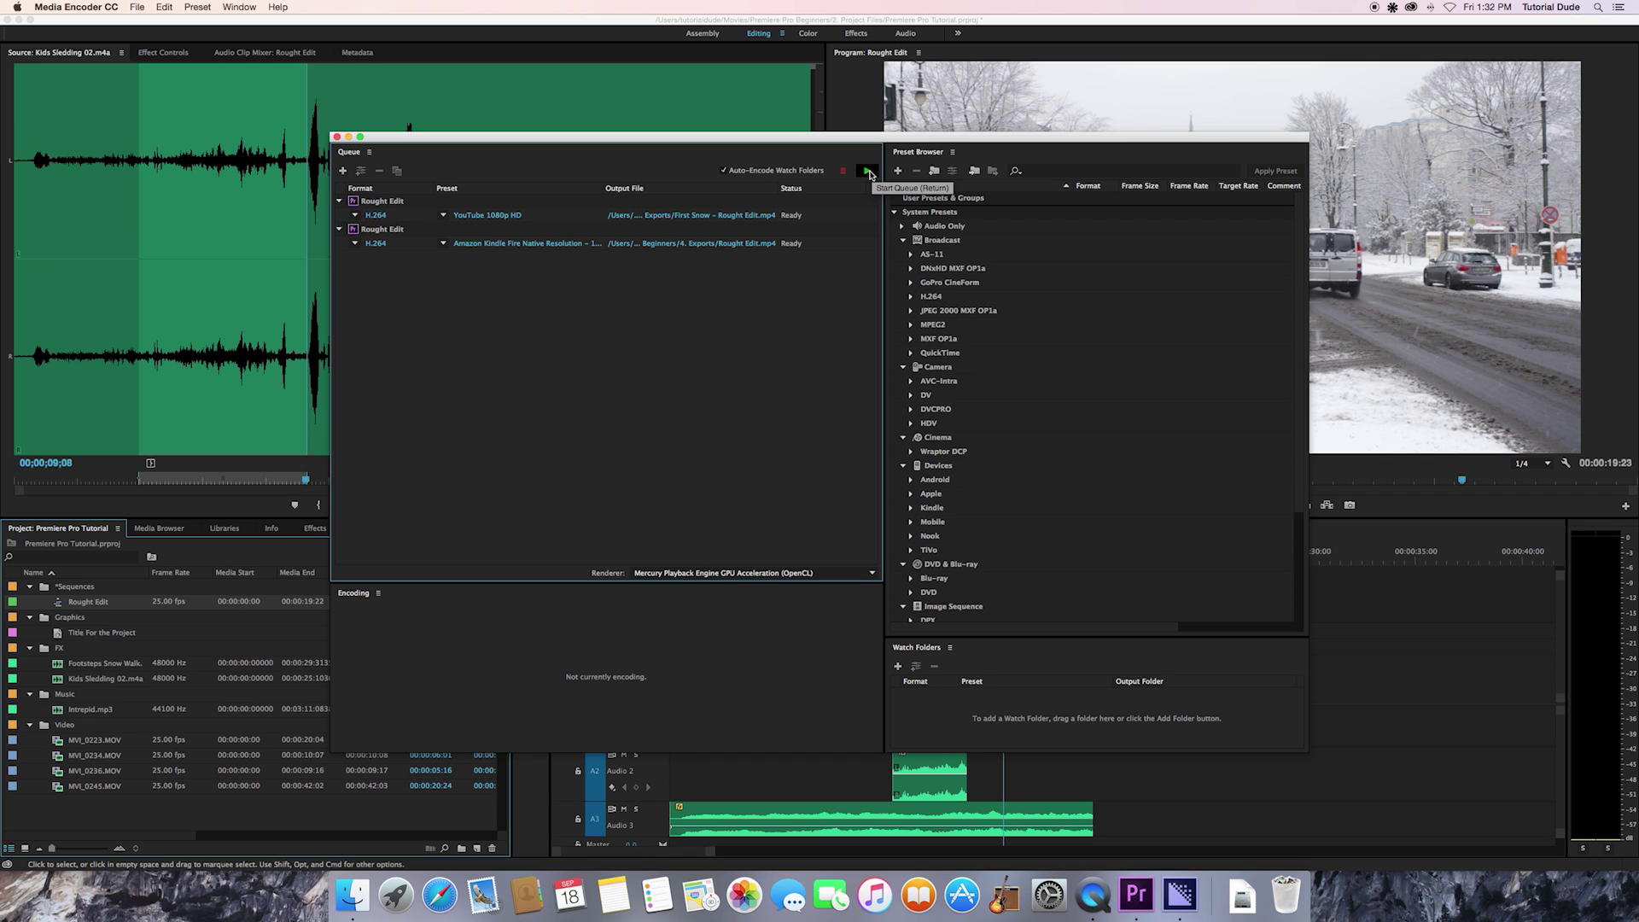
# Remove the Rought Edit item with the Amazon Kindle Fire preset from the encoding queue
pyautogui.click(391, 230)
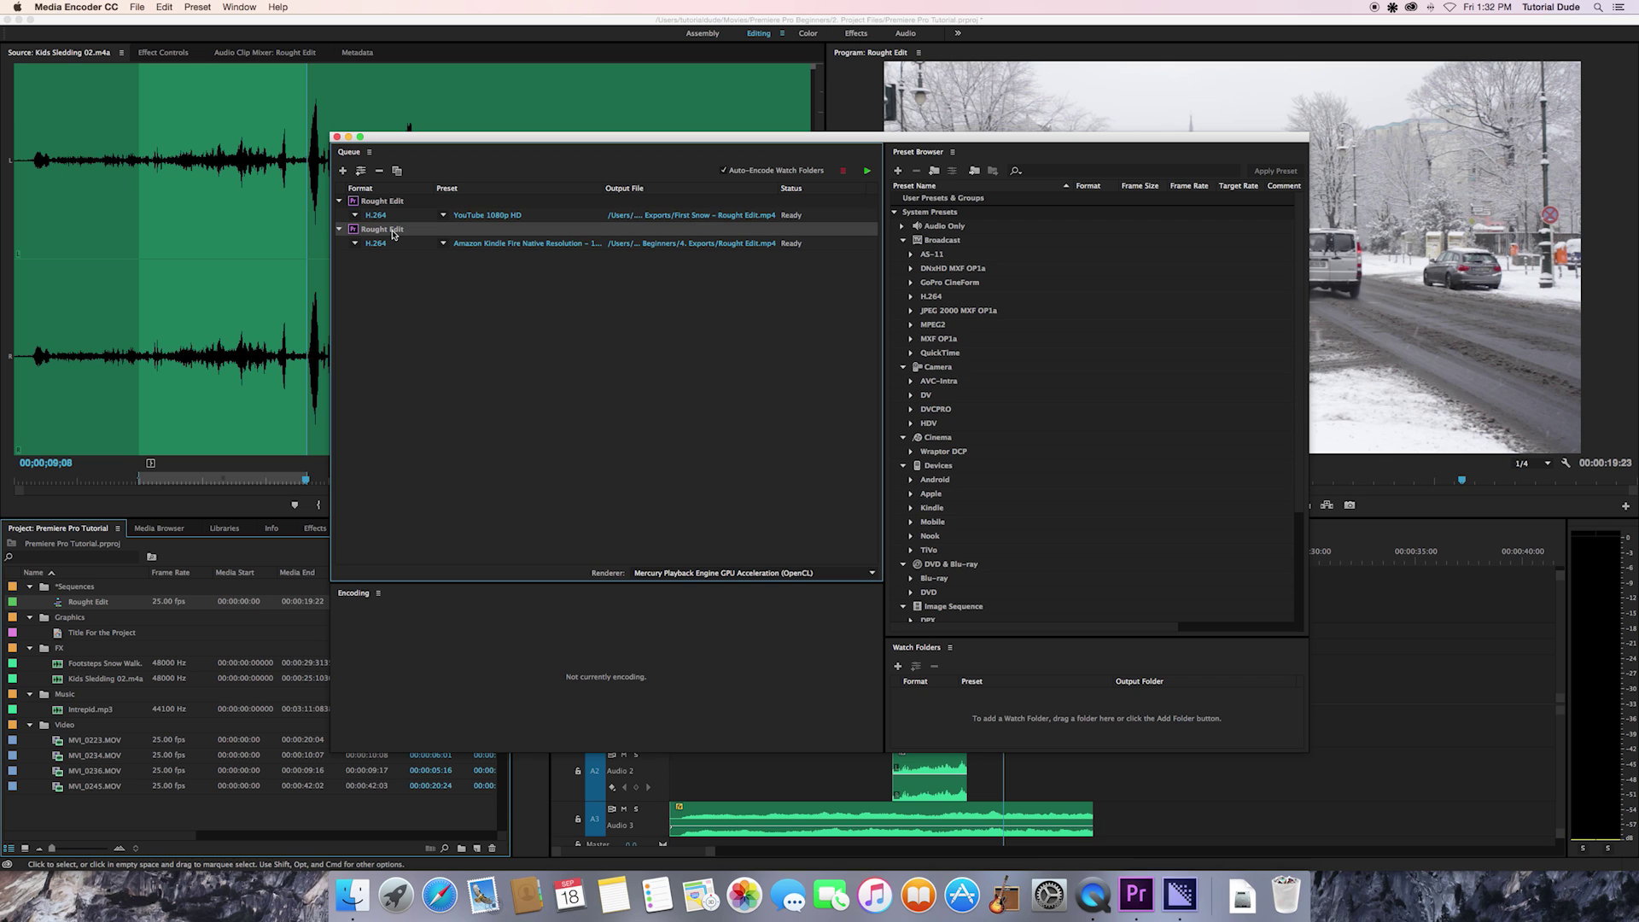
pyautogui.click(379, 171)
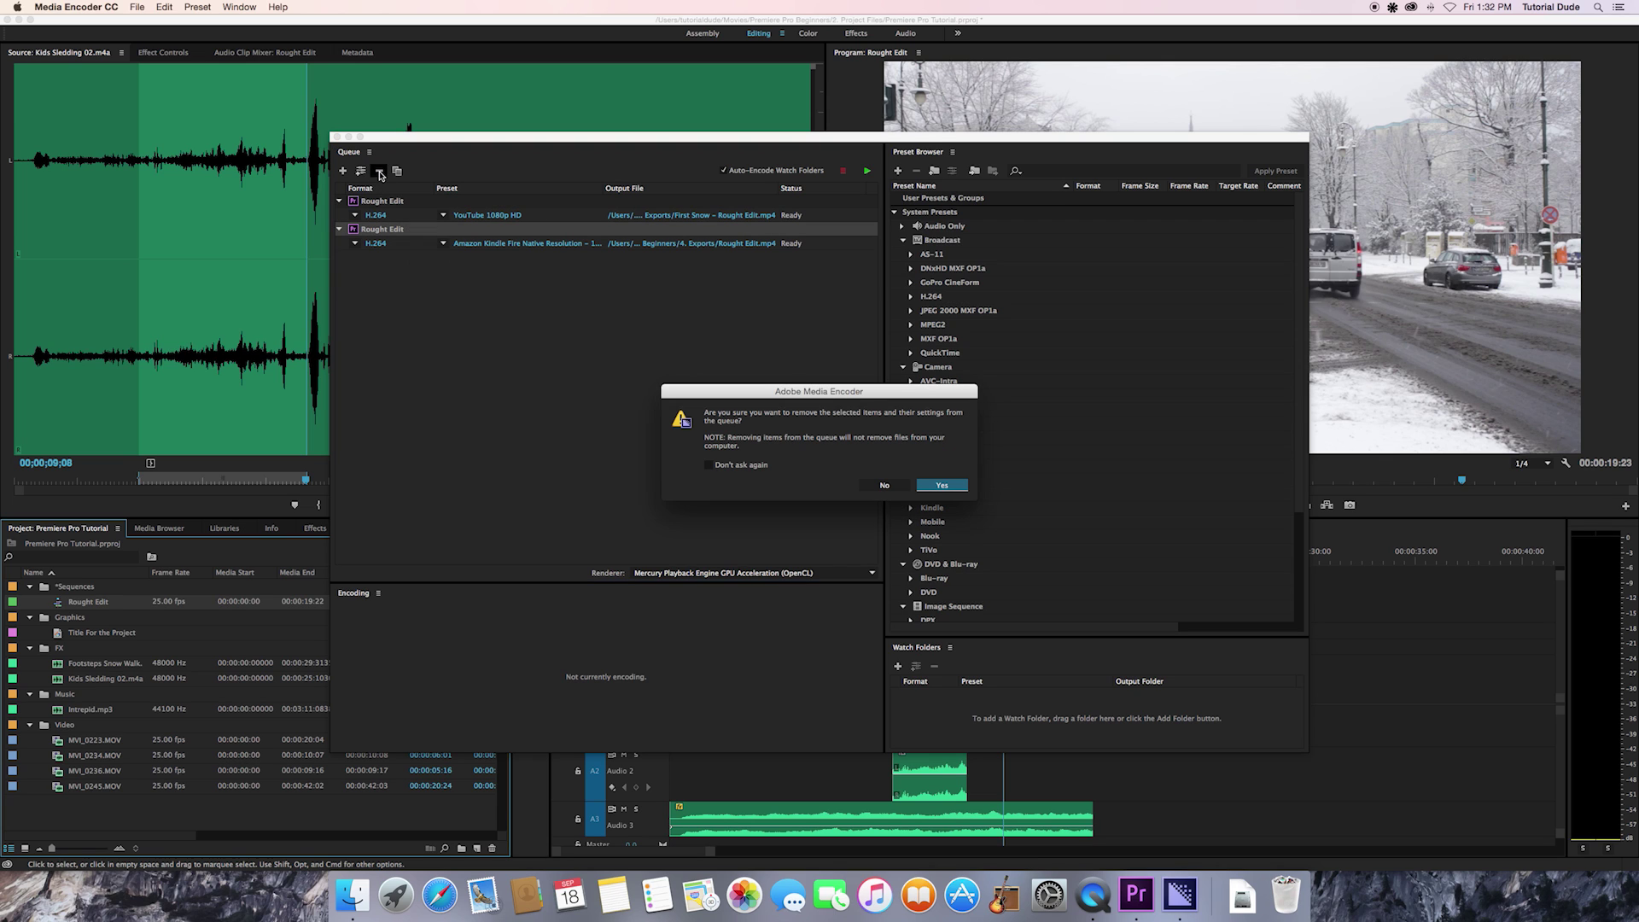
pyautogui.click(940, 486)
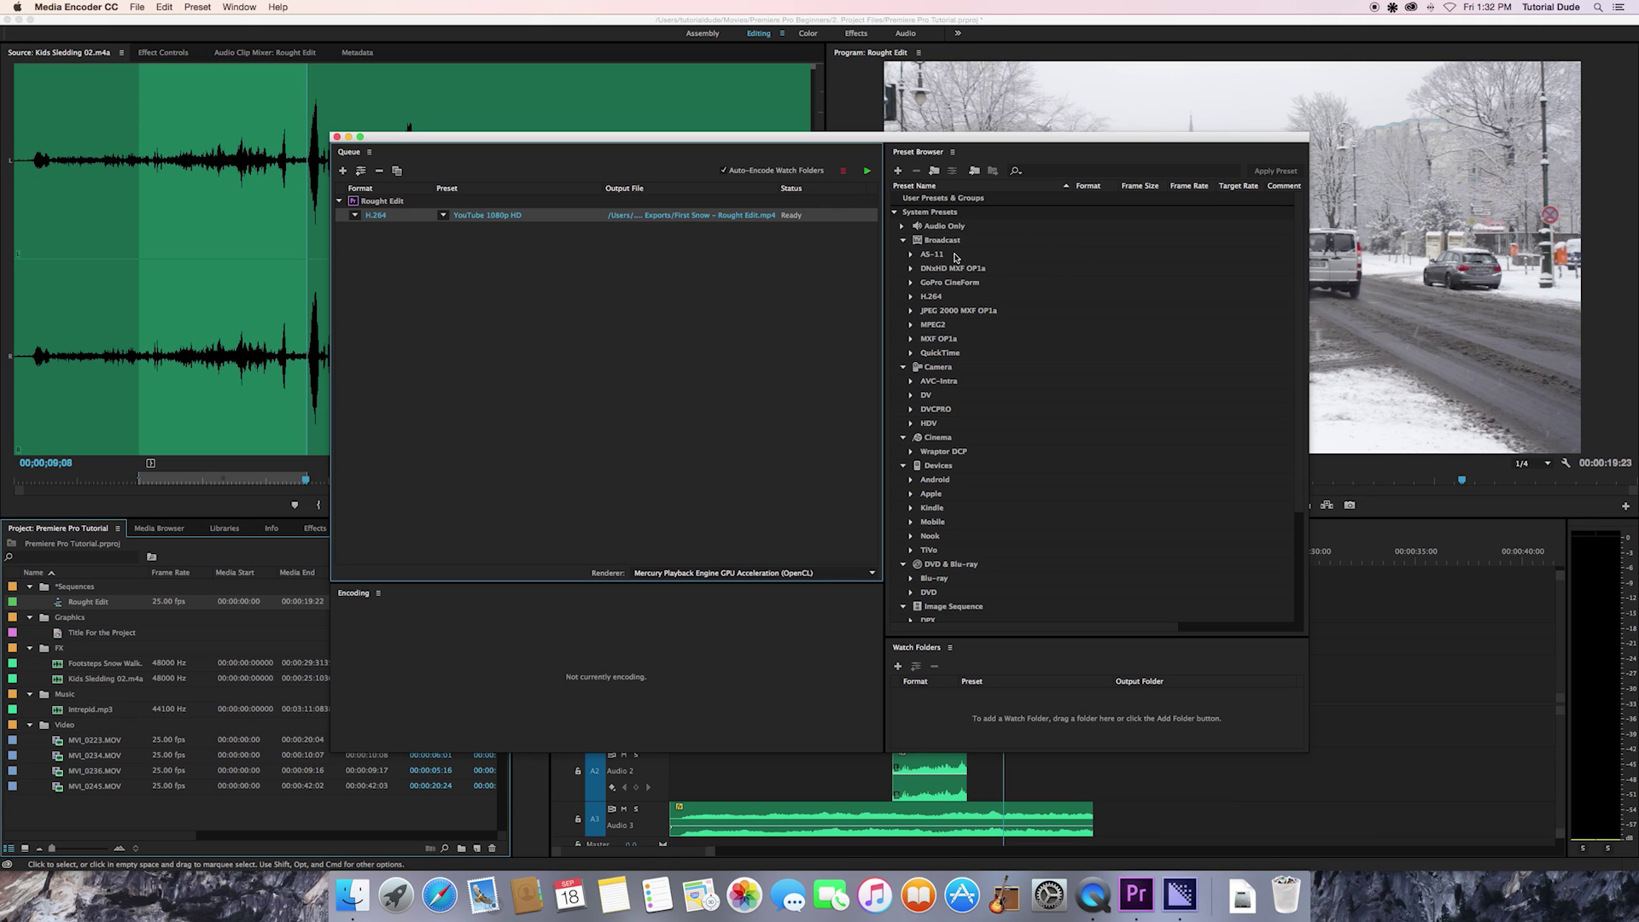
# Find the Vimeo 1080p HD preset under Web Video and add it as another output of the queued Rought Edit
pyautogui.scroll(-5, 965, 333)
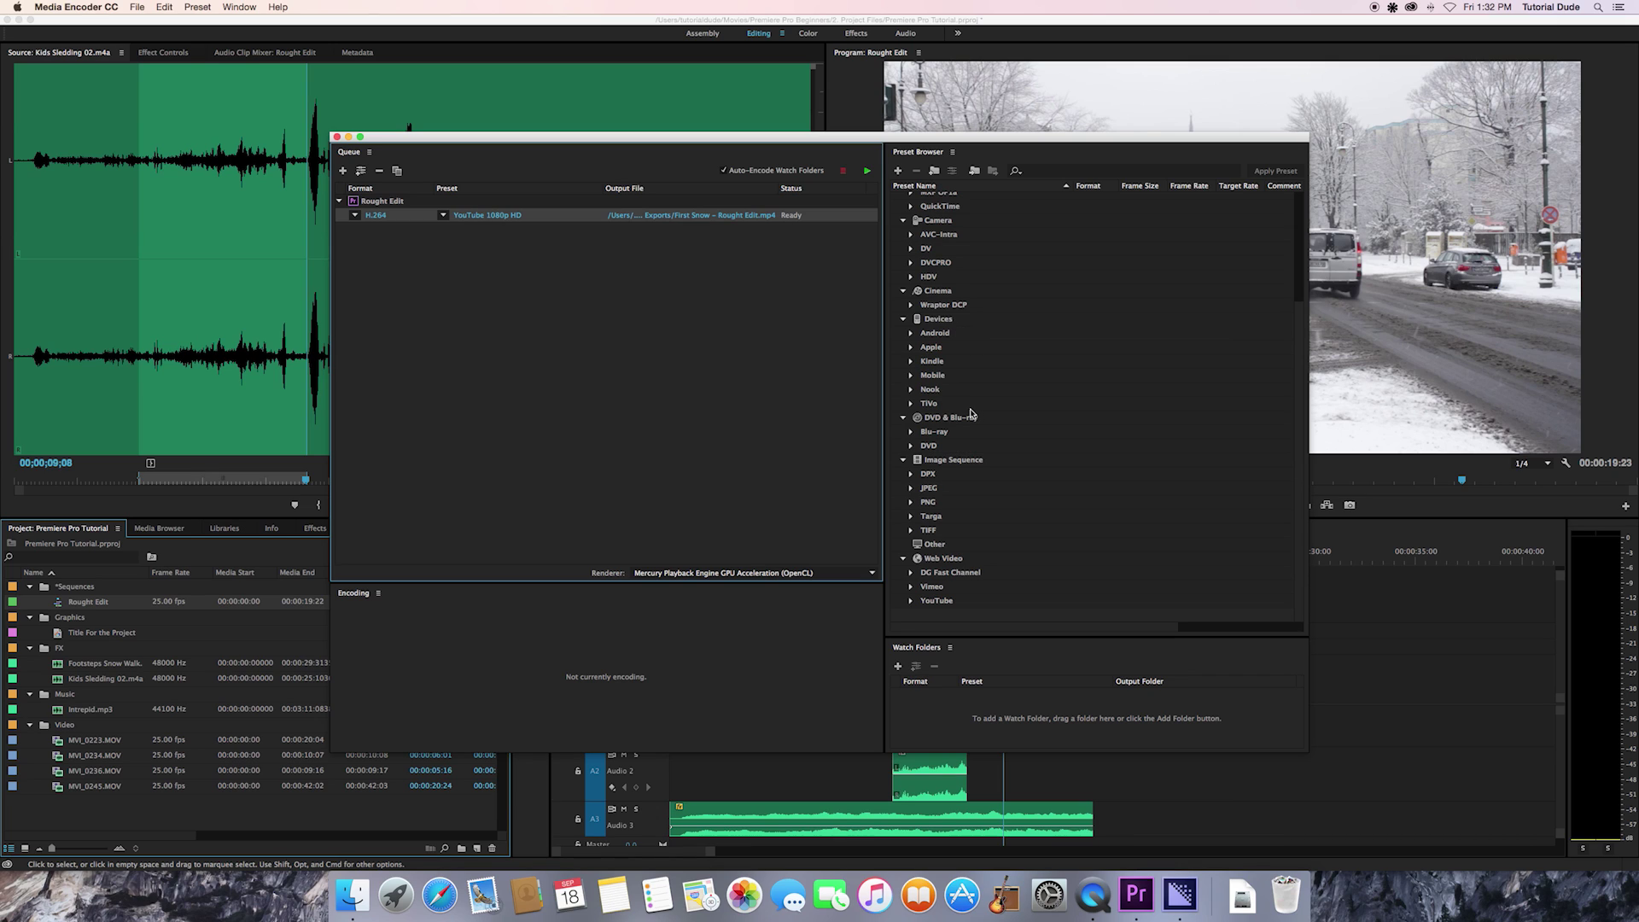
pyautogui.click(911, 588)
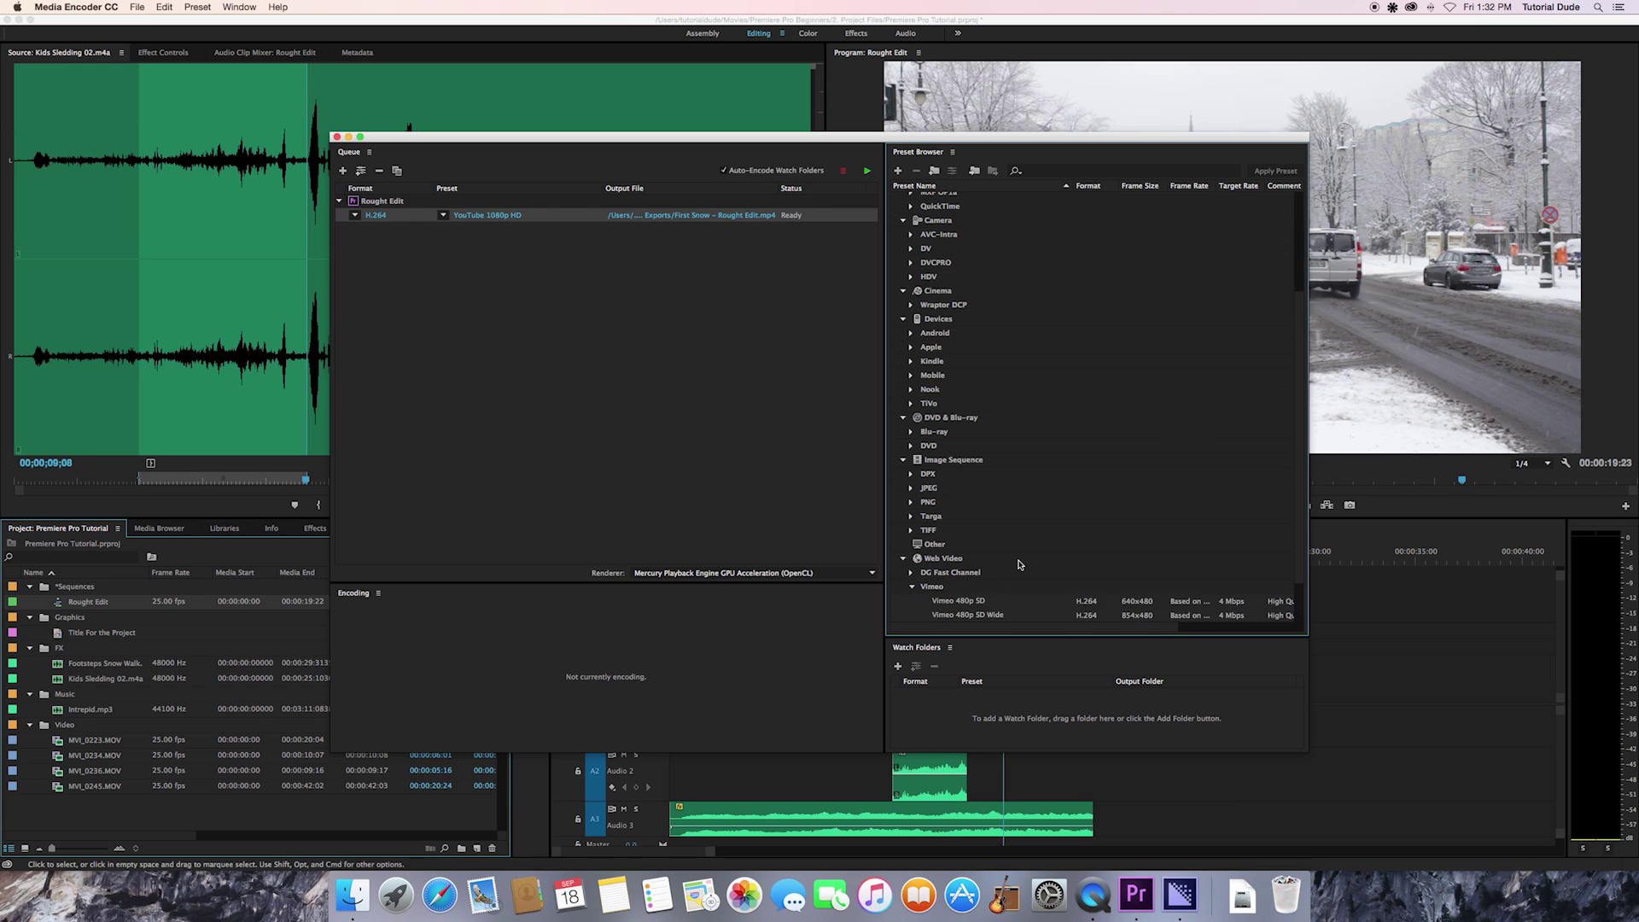
pyautogui.scroll(-2, 1021, 565)
pyautogui.click(993, 588)
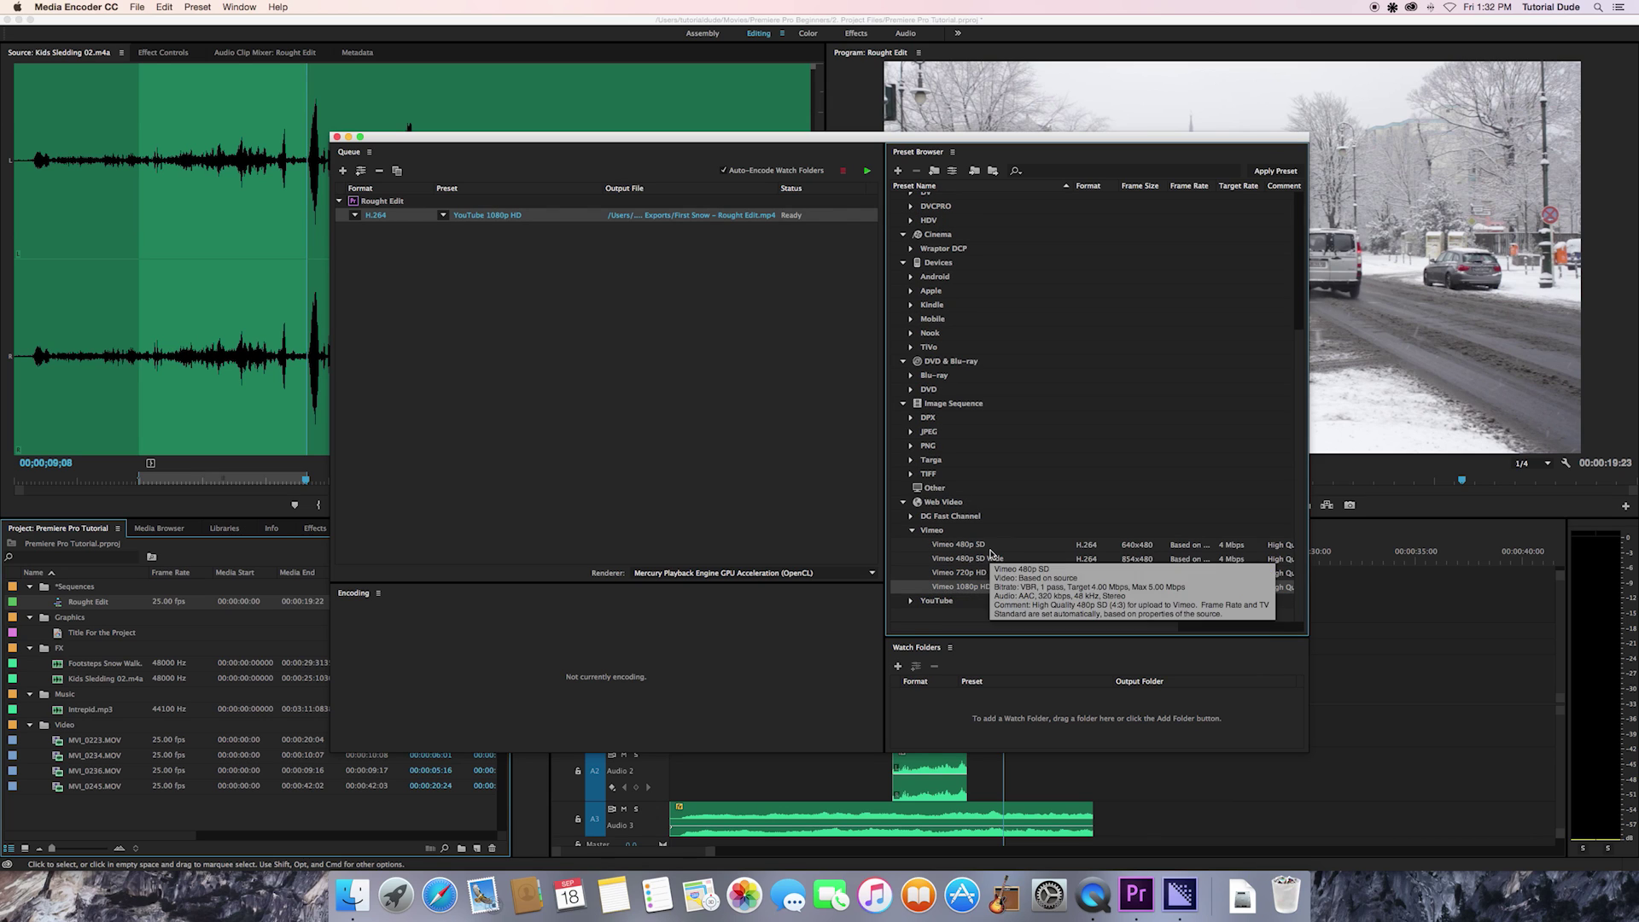
pyautogui.click(961, 589)
pyautogui.moveTo(973, 589); pyautogui.dragTo(387, 203)
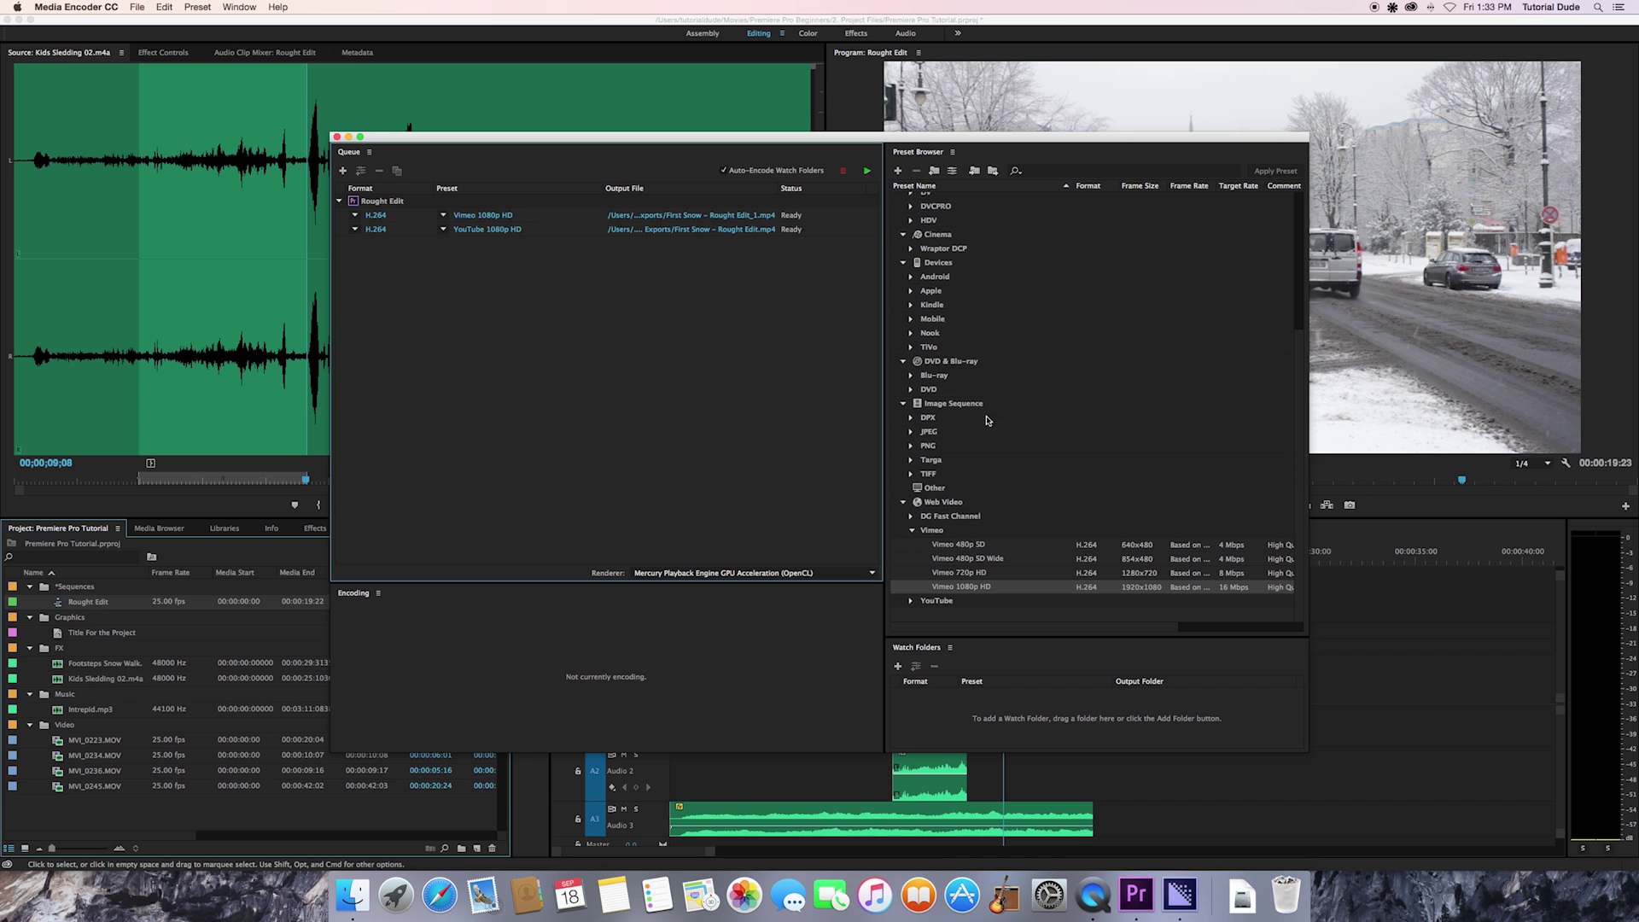
# Review the publishing options in the YouTube 1080p HD output's export settings, down to Creative Cloud and FTP, and close the settings
pyautogui.click(492, 228)
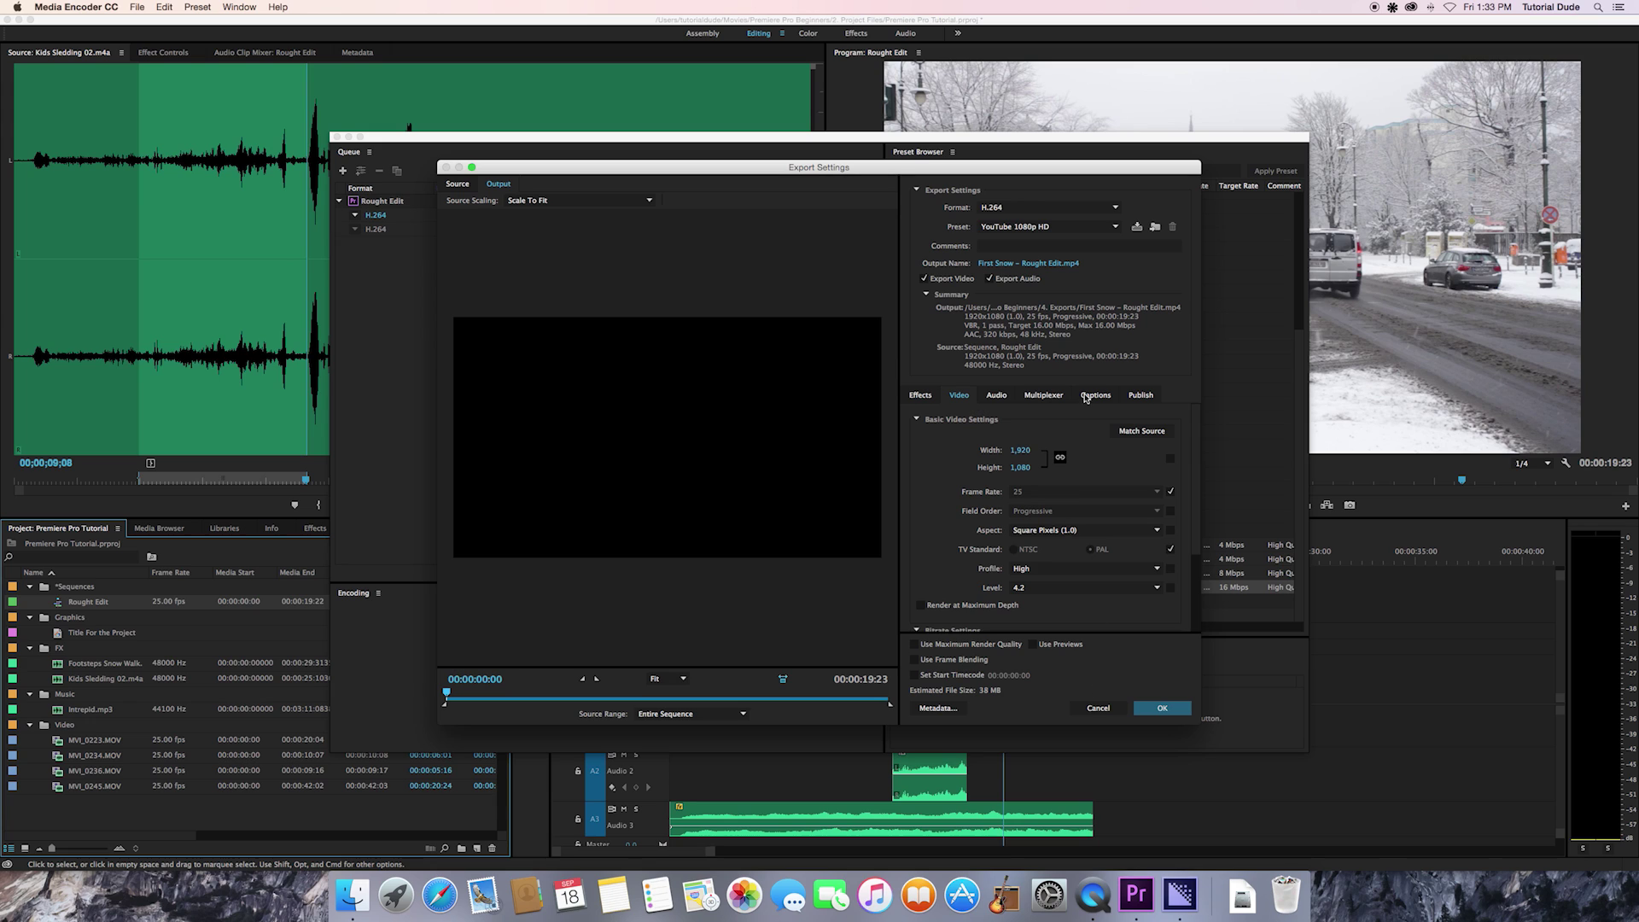
pyautogui.click(1140, 396)
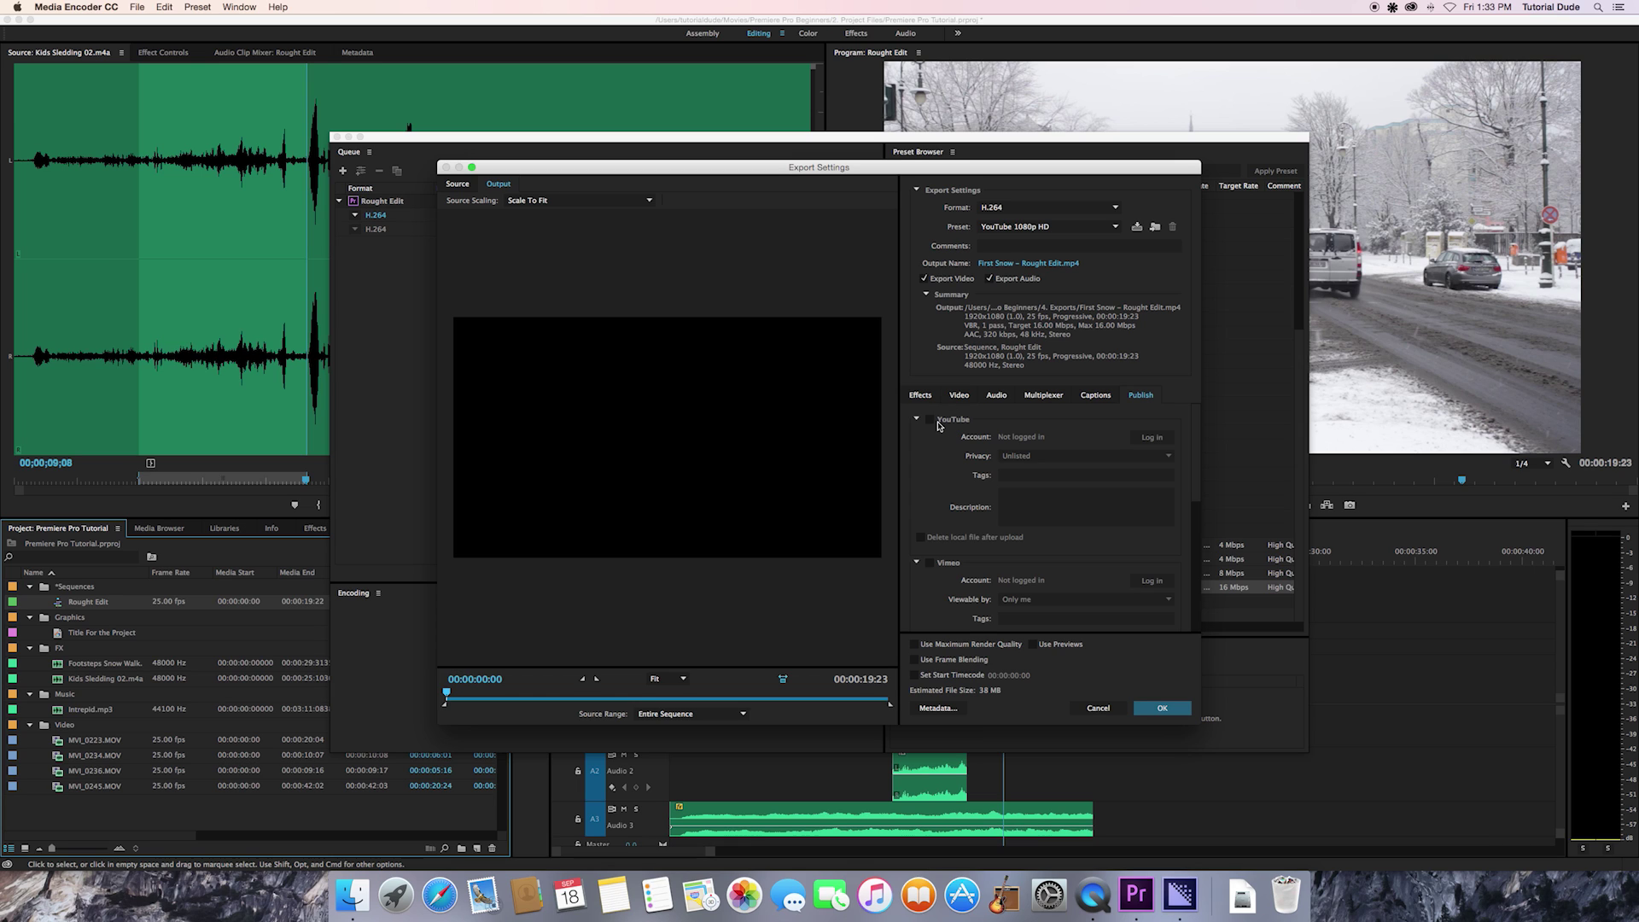
pyautogui.moveTo(1192, 487); pyautogui.dragTo(1203, 586)
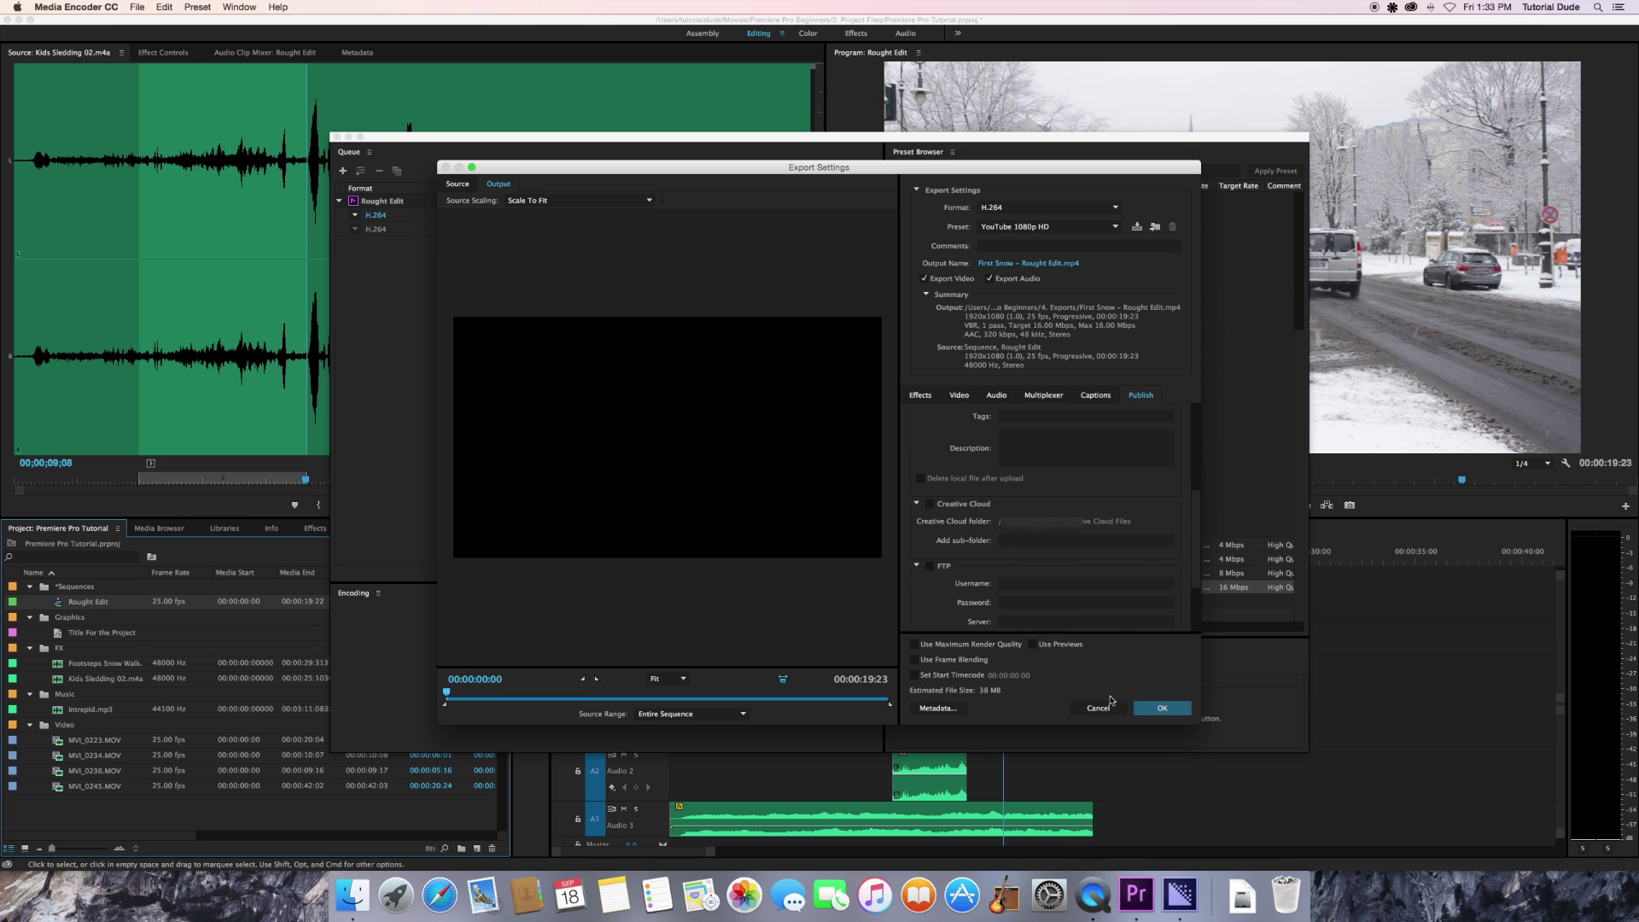
pyautogui.click(1152, 708)
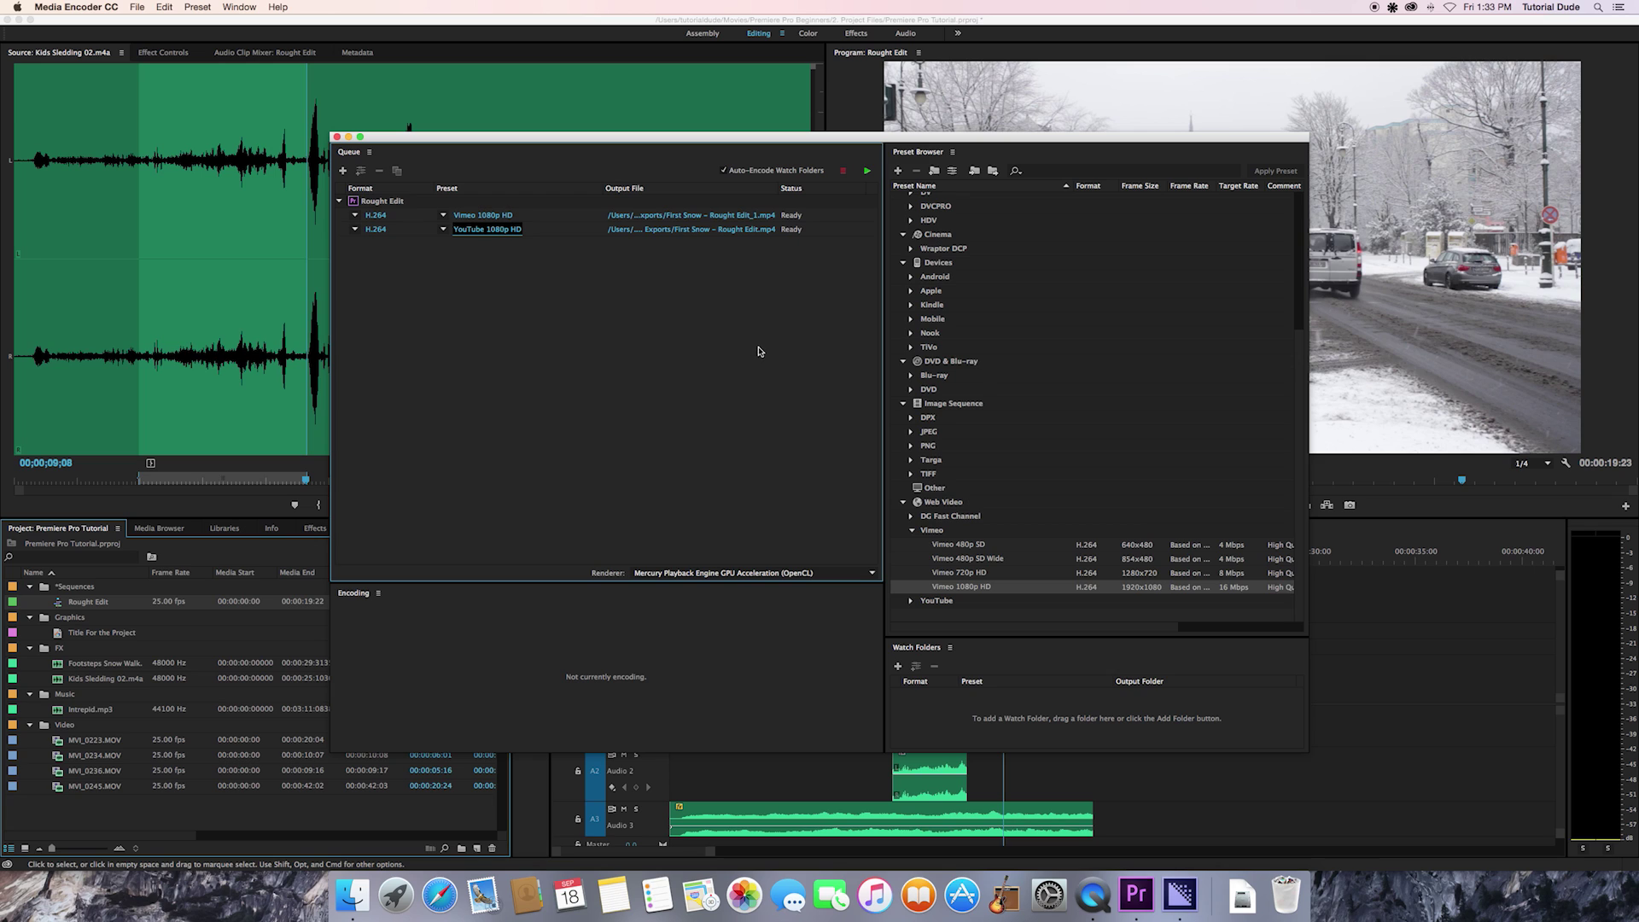
# Start encoding the queued Vimeo and YouTube outputs, then switch to Premiere Pro and back to Media Encoder during the render
pyautogui.click(700, 306)
pyautogui.click(869, 171)
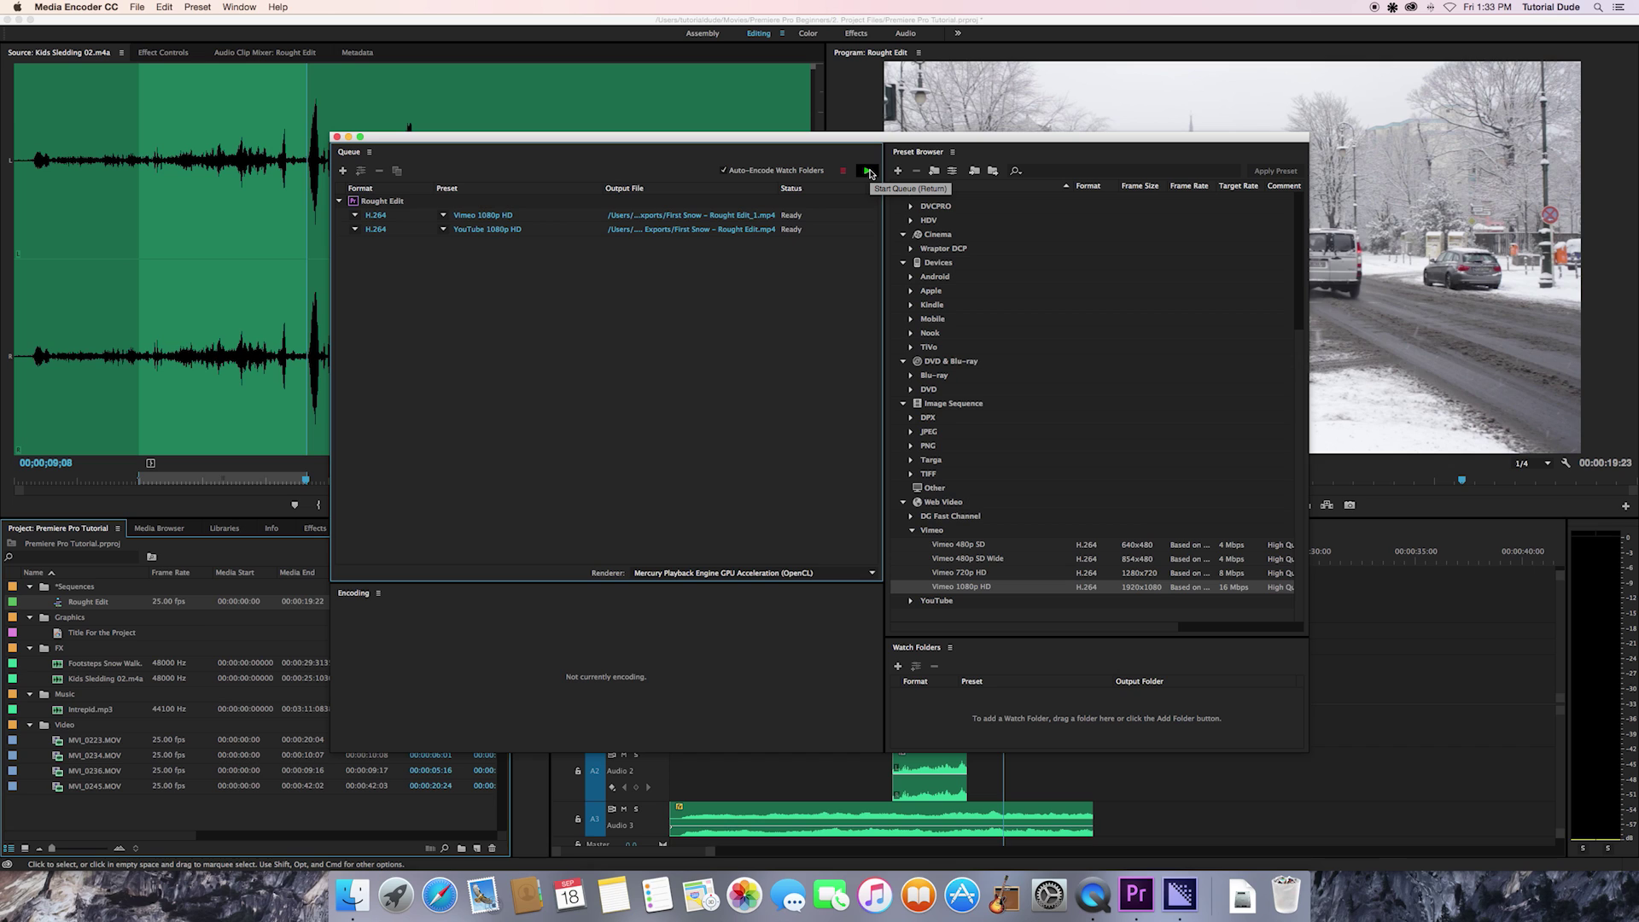
pyautogui.click(869, 171)
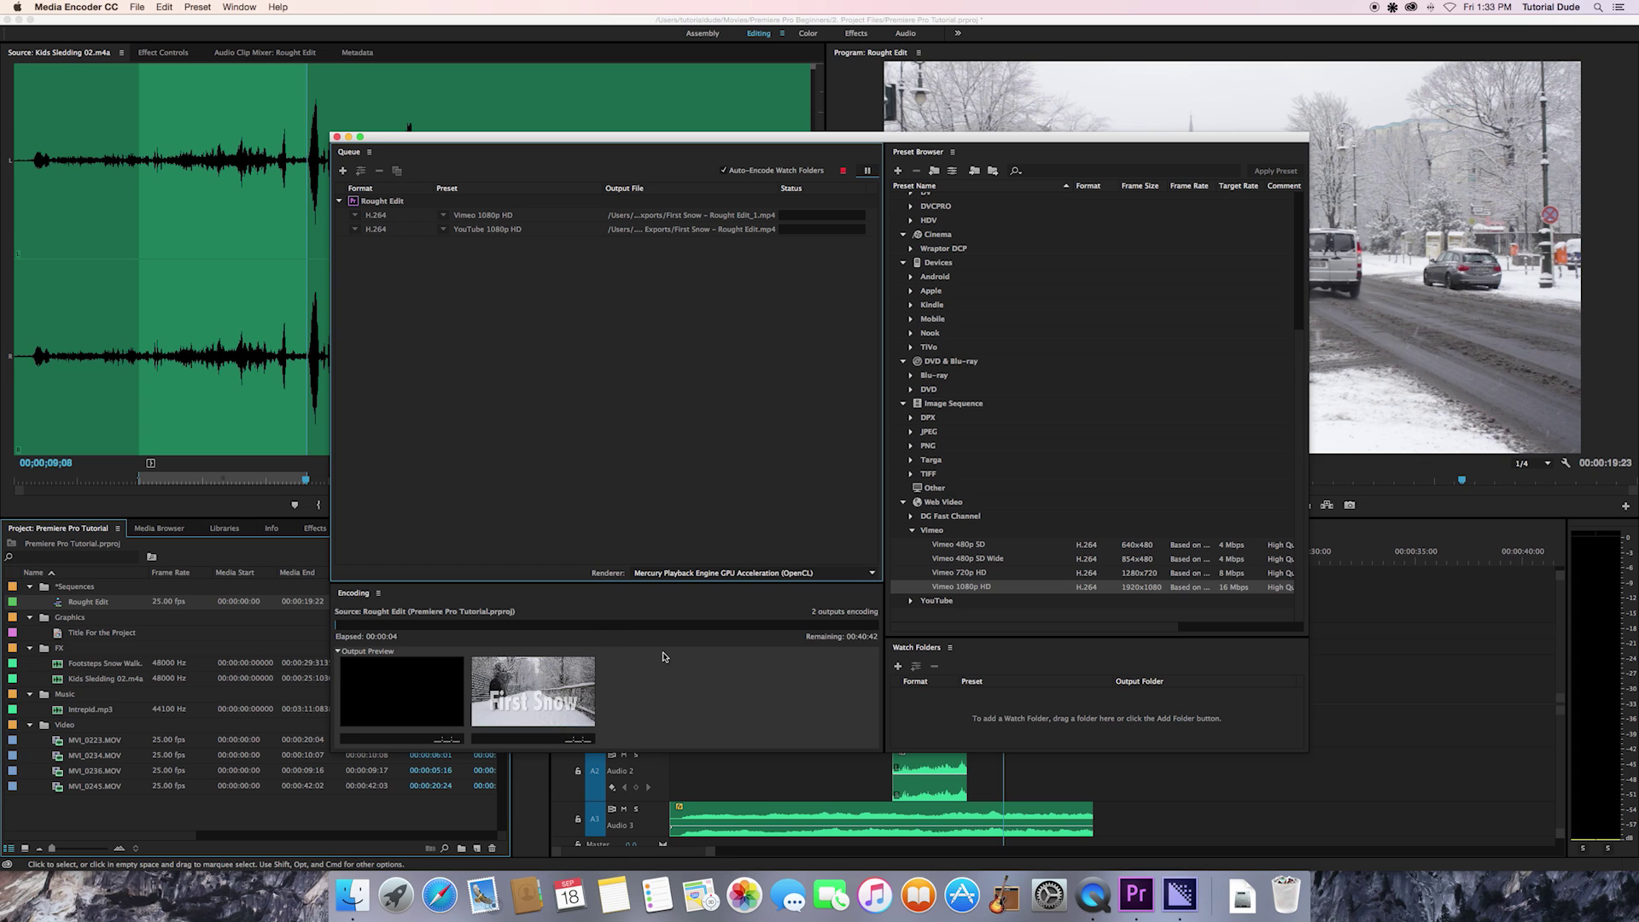
pyautogui.press('super+Tab')
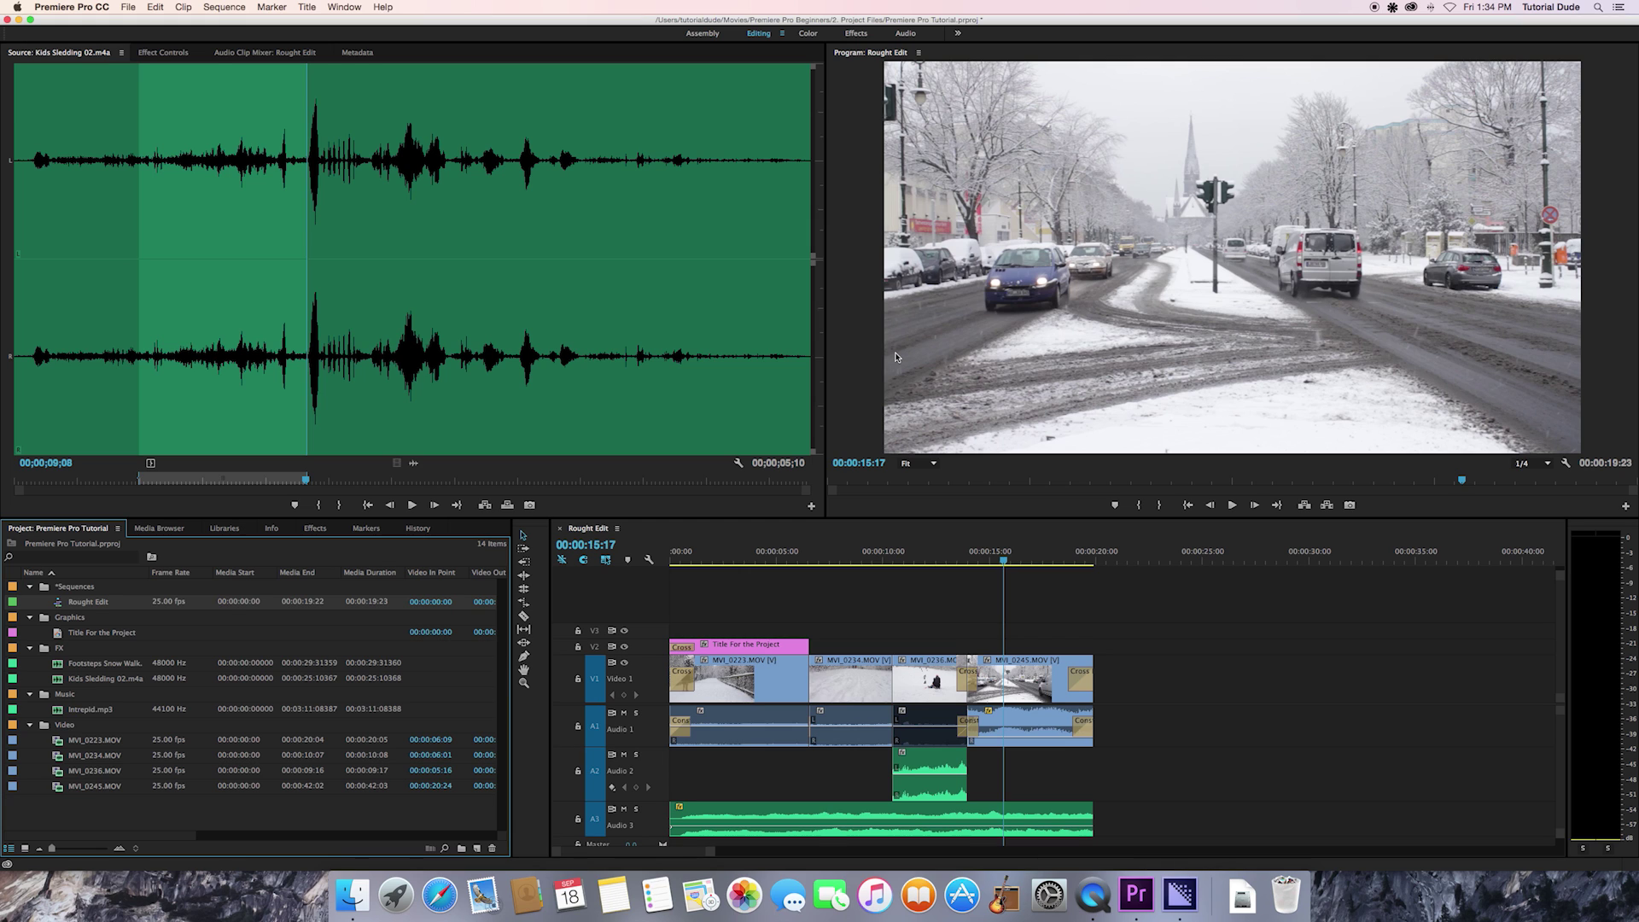
pyautogui.press('super+Tab')
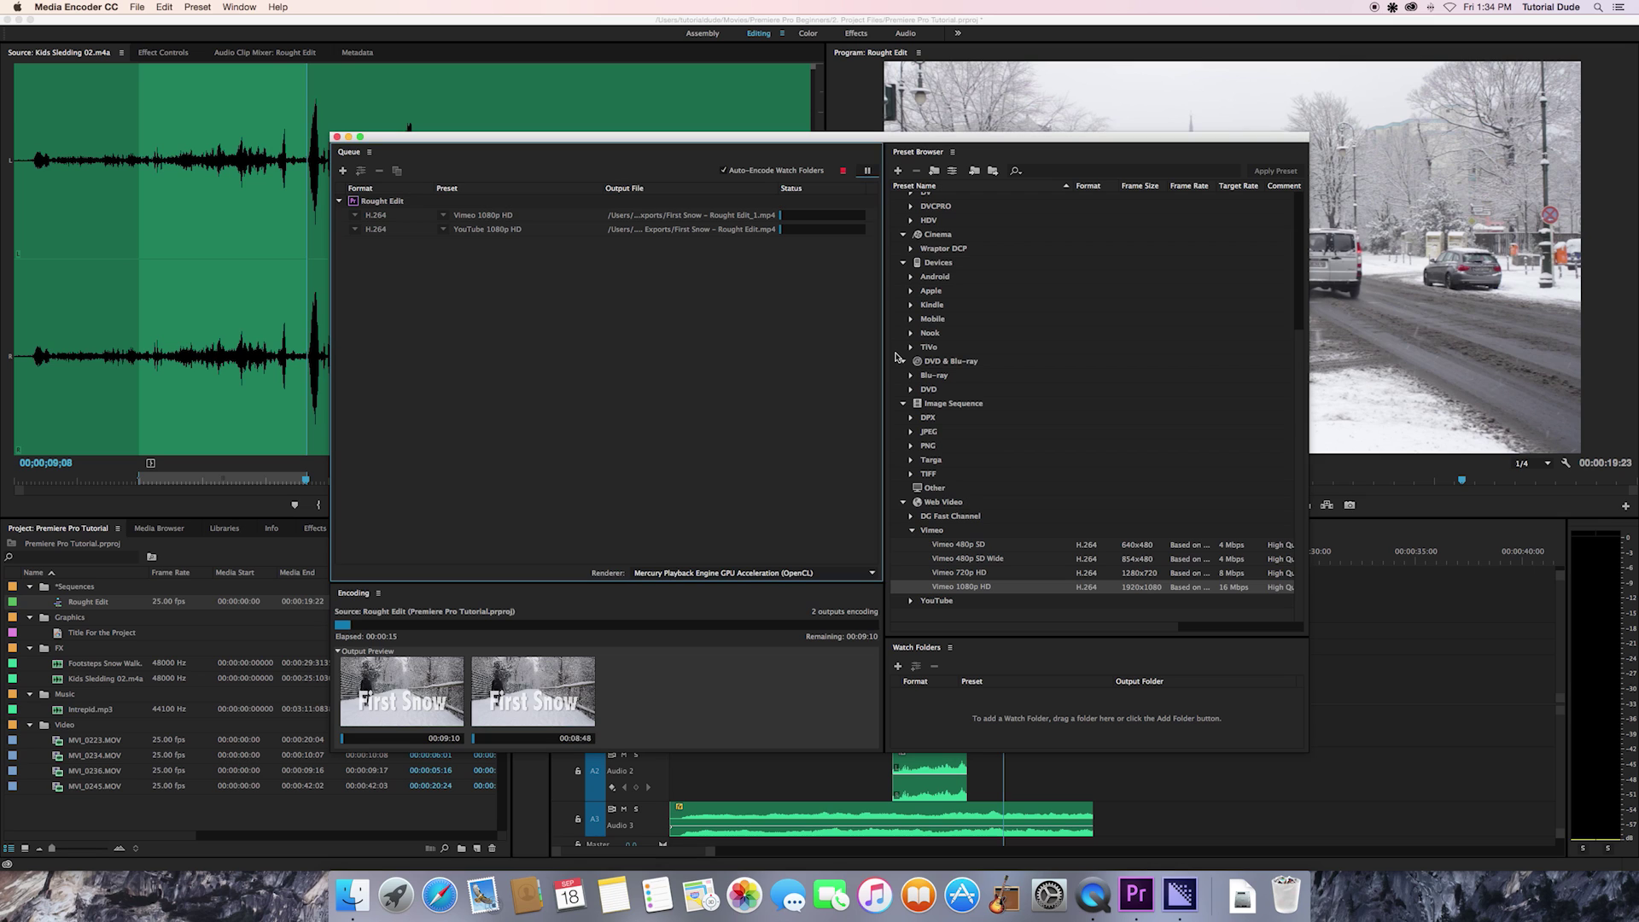